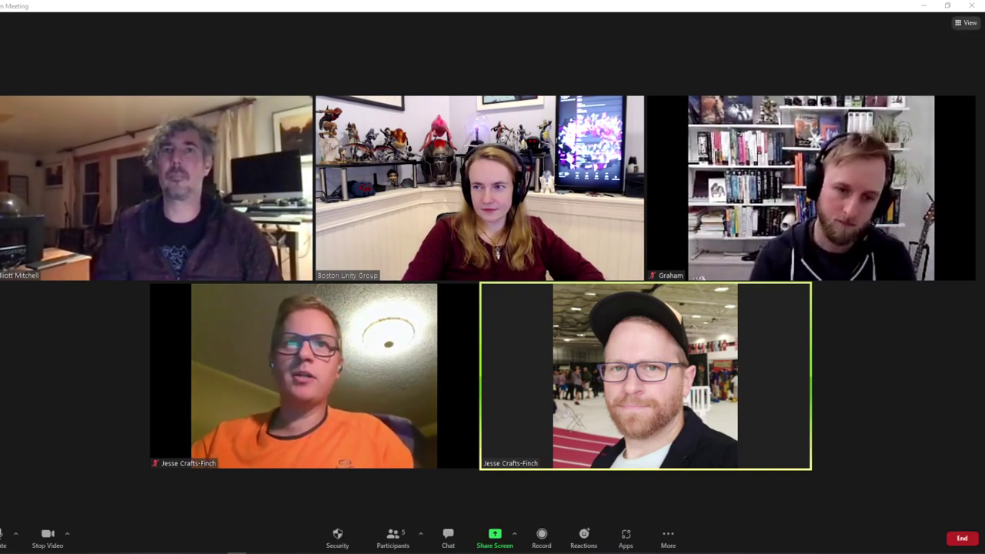
Step: Switch Zoom to the small active speaker video and bring Firefox to the front
click(967, 23)
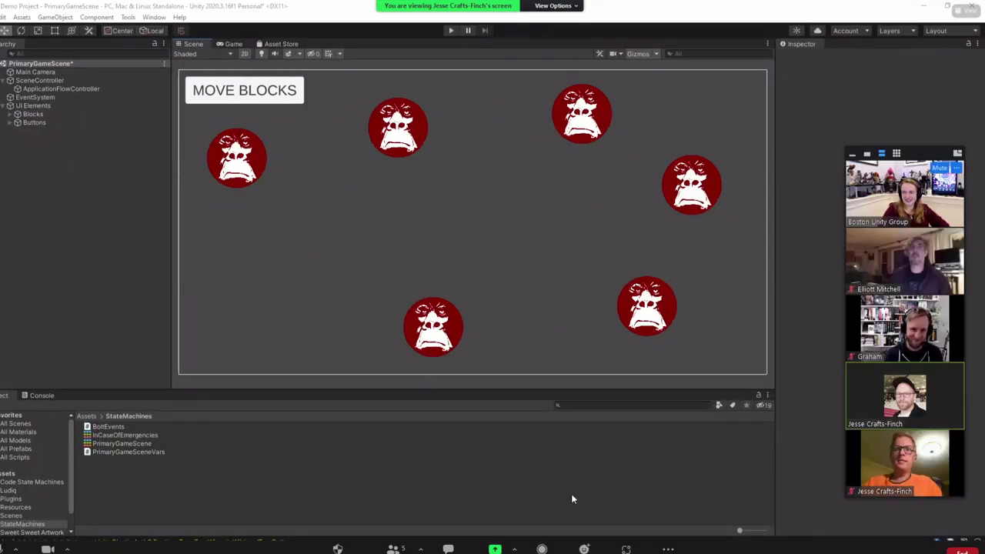
click(867, 153)
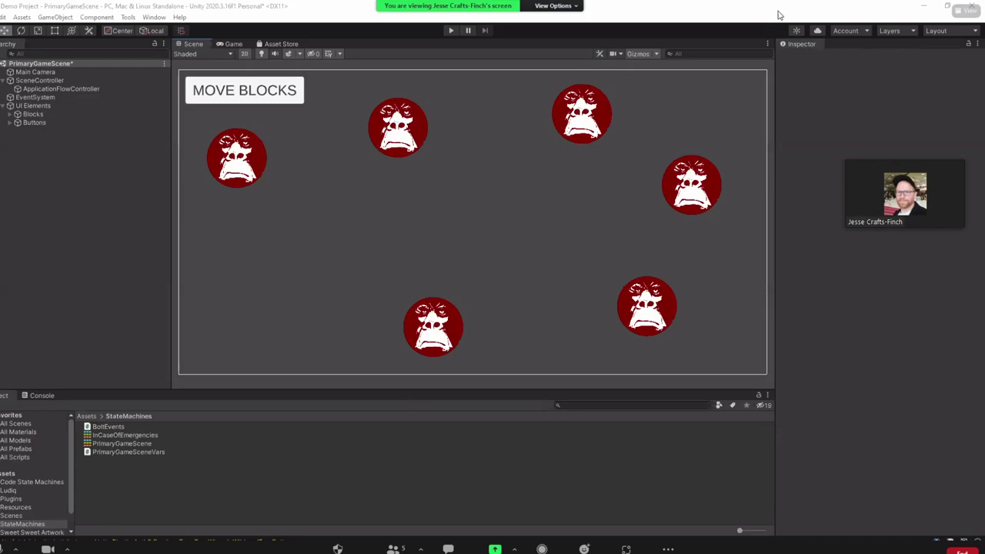
key(alt+Tab)
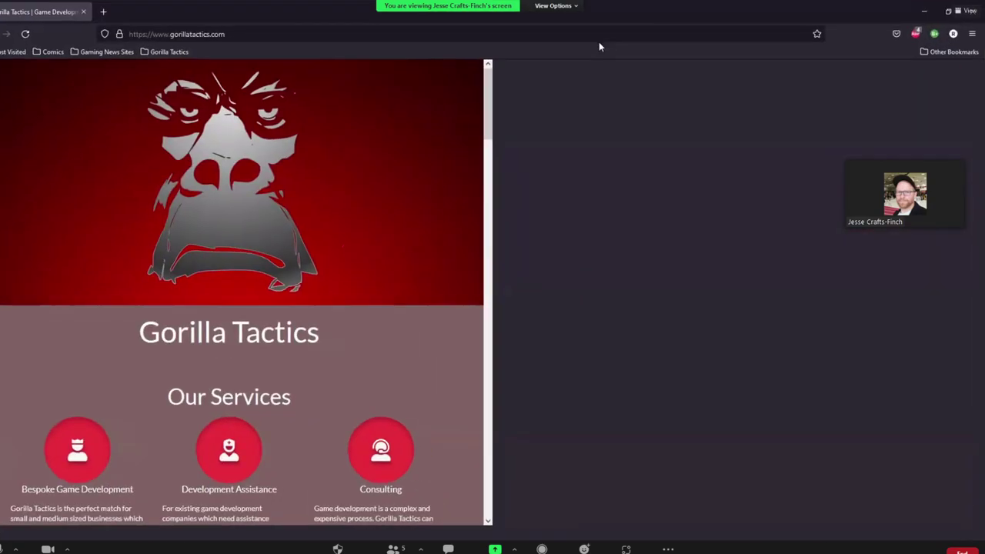
Step: Search DuckDuckGo for 'unity visual scripting' and open the first result, Unity's Visual scripting page
click(231, 24)
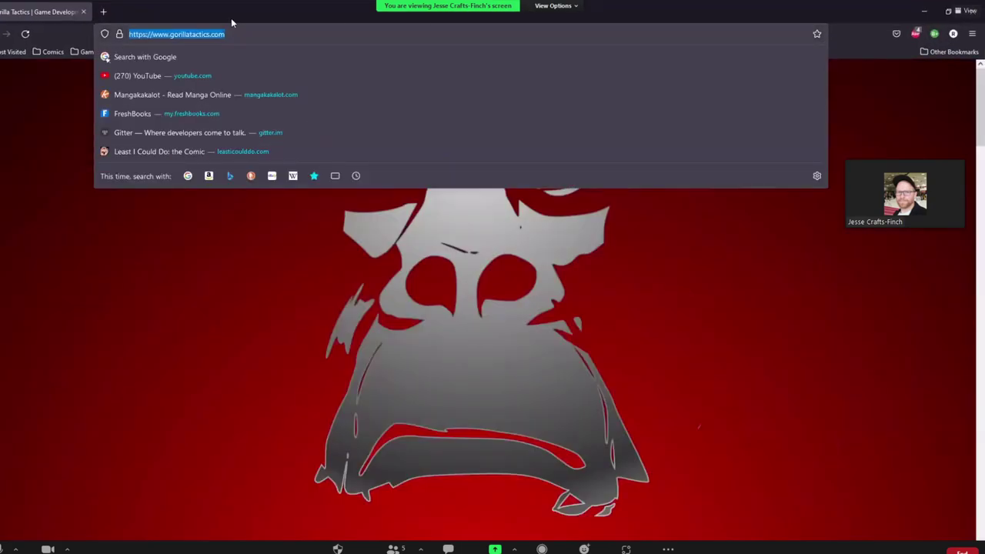
text(unity visual scr)
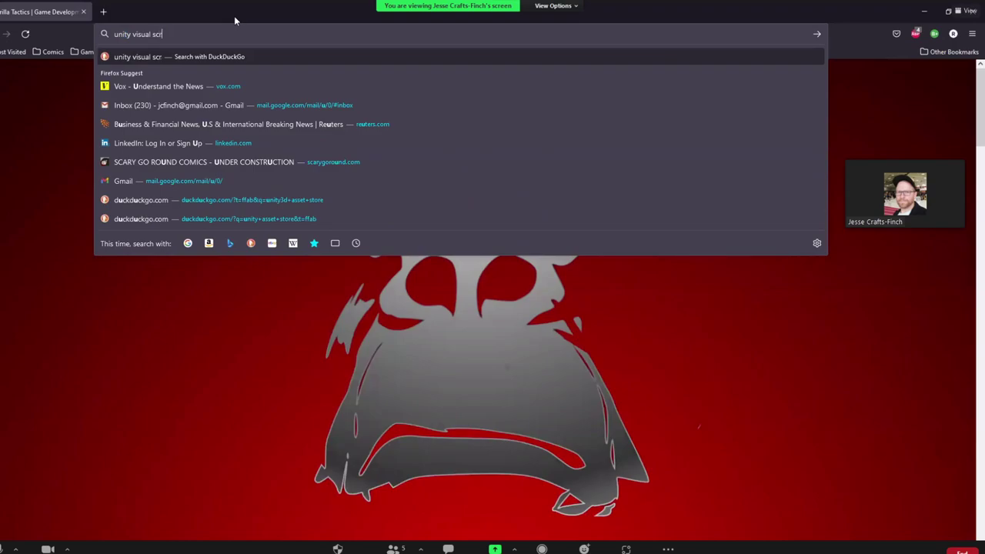
text(ipting)
key(Return)
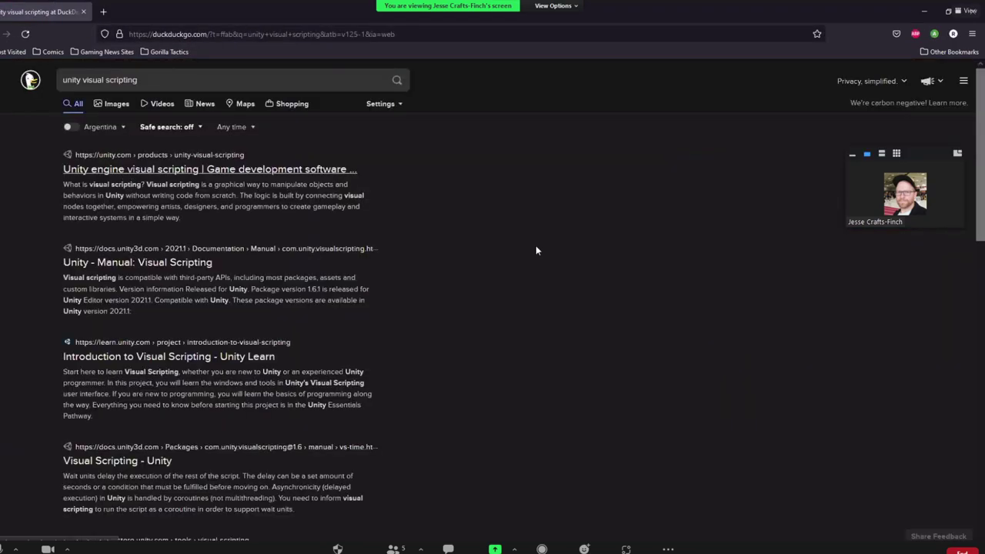
key(Return)
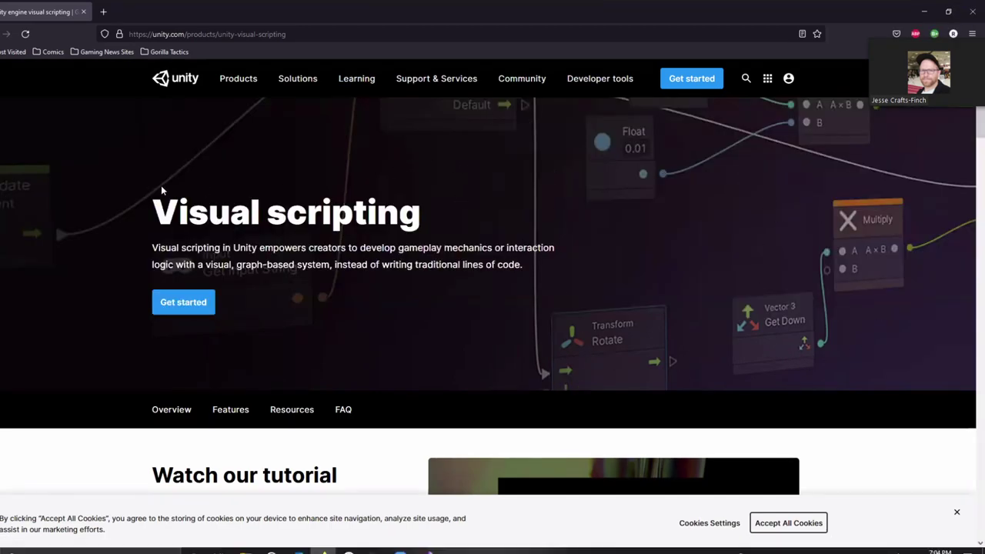
Step: Scroll down the Visual scripting page and back to the top, then return to the Unity editor
scroll(367, 240, down, 1)
scroll(462, 385, down, 1)
scroll(228, 332, down, 4)
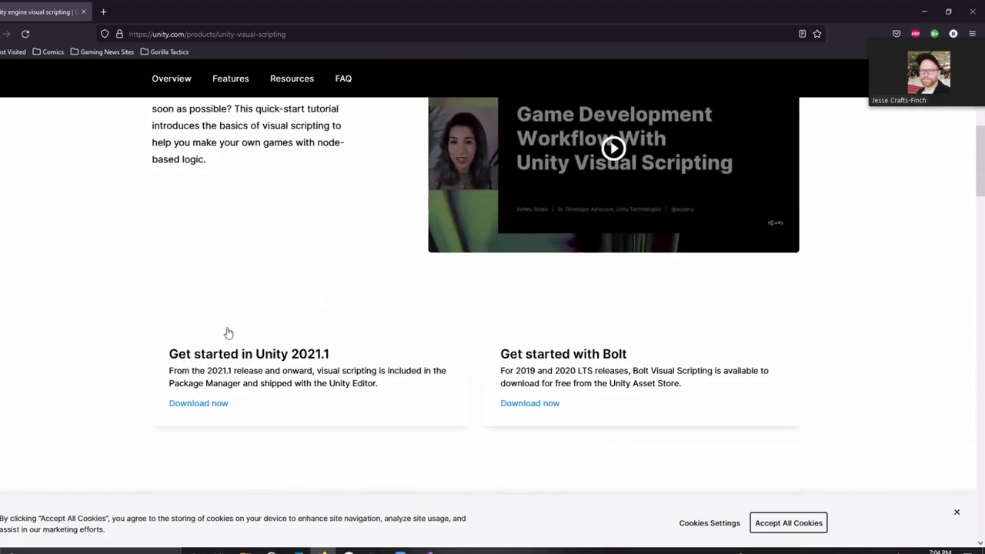
scroll(229, 333, down, 2)
scroll(230, 308, up, 3)
scroll(230, 284, up, 1)
scroll(231, 267, up, 4)
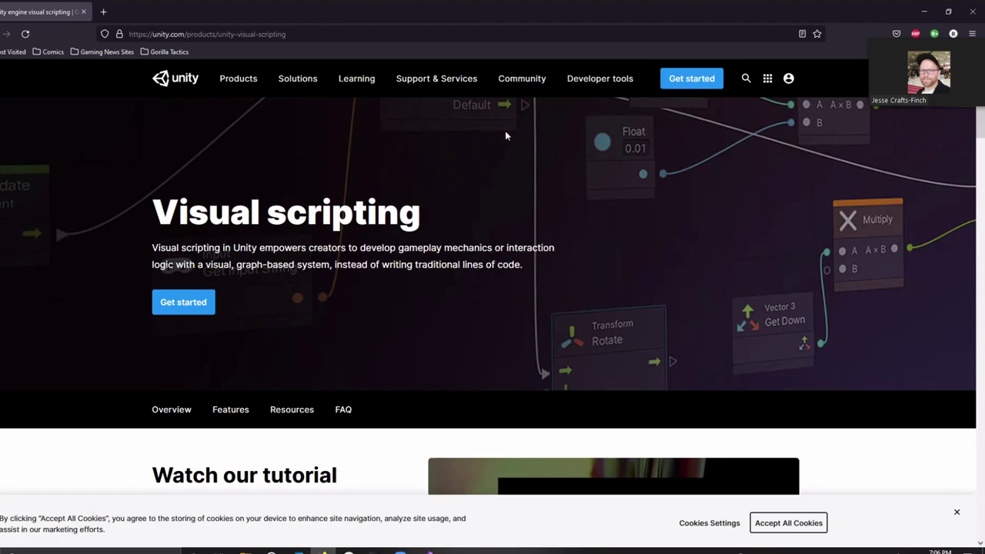
click(375, 551)
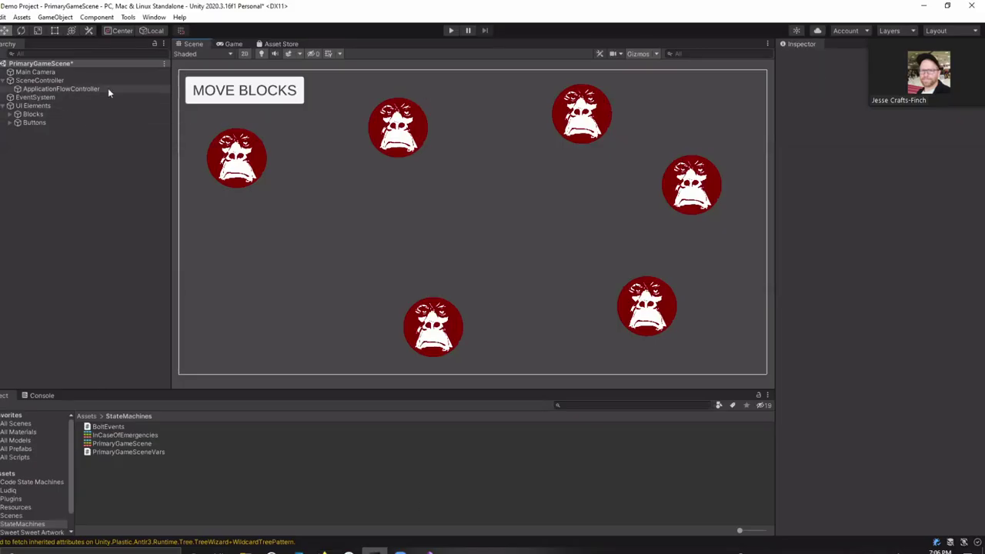
click(921, 11)
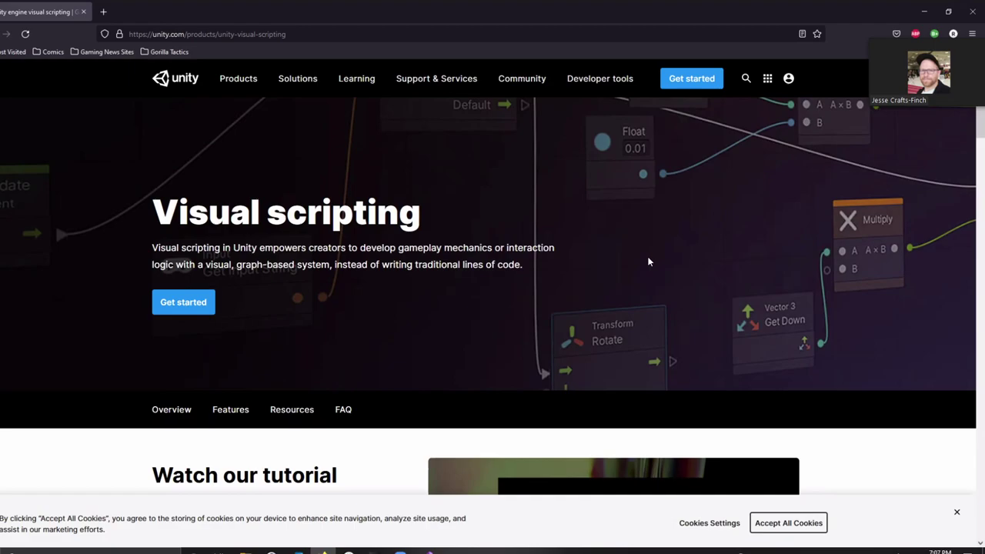
click(373, 550)
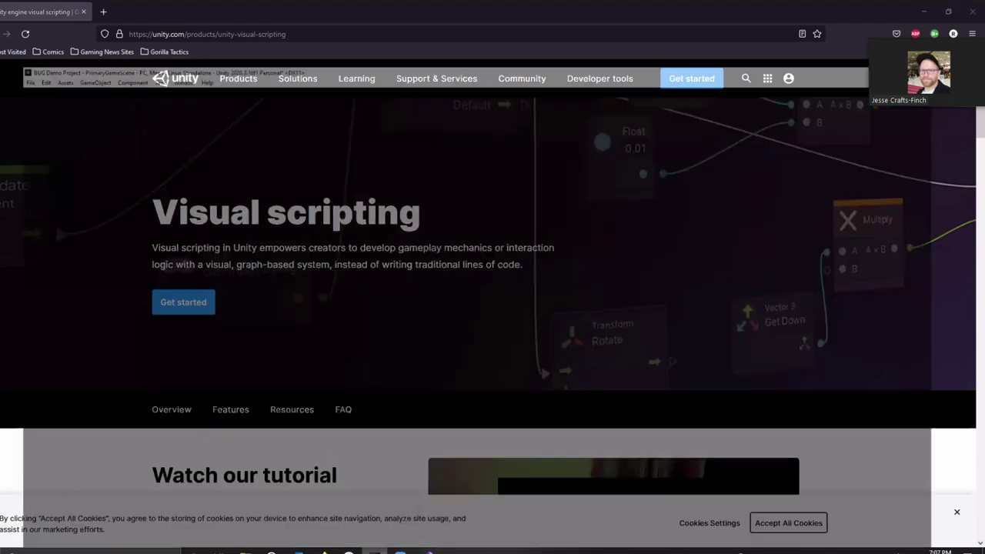
click(429, 550)
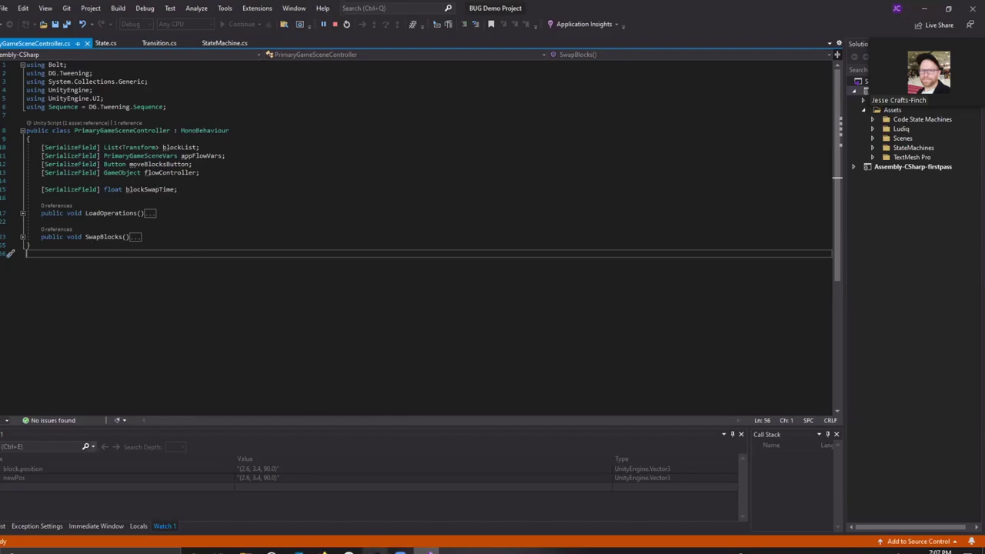
click(375, 551)
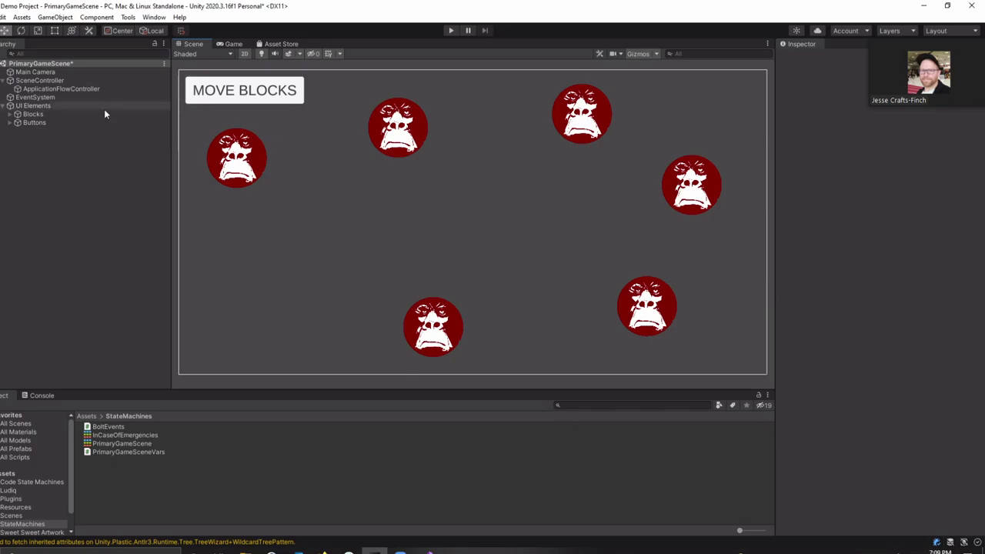
Step: From Assets > Scenes, dismiss the save prompt and open PrimaryGameSceneController in Visual Studio
click(90, 90)
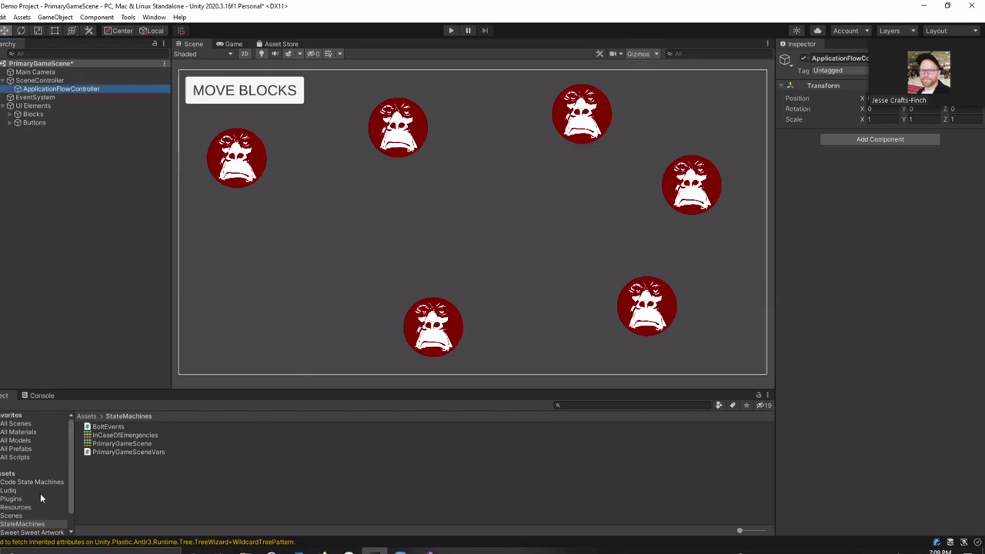
scroll(41, 498, down, 2)
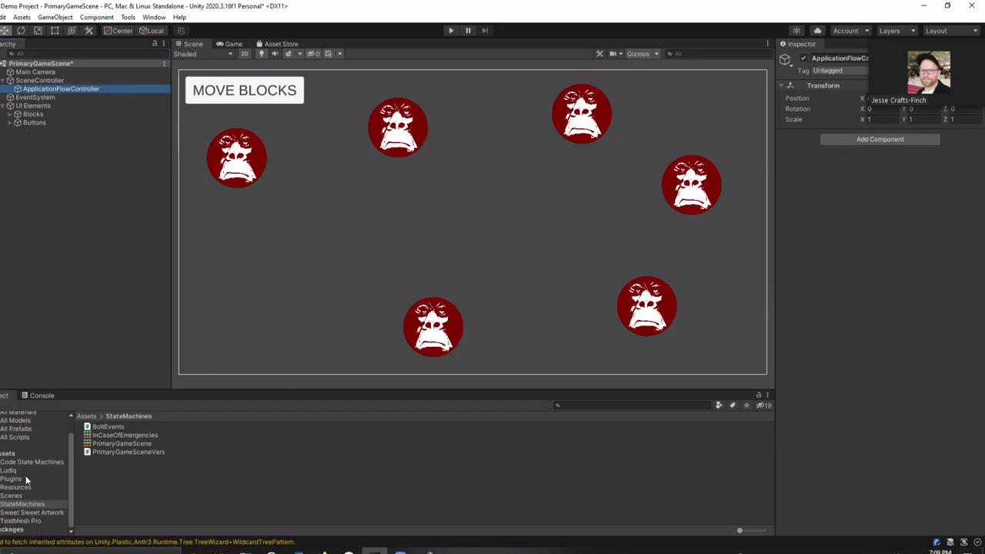
click(23, 496)
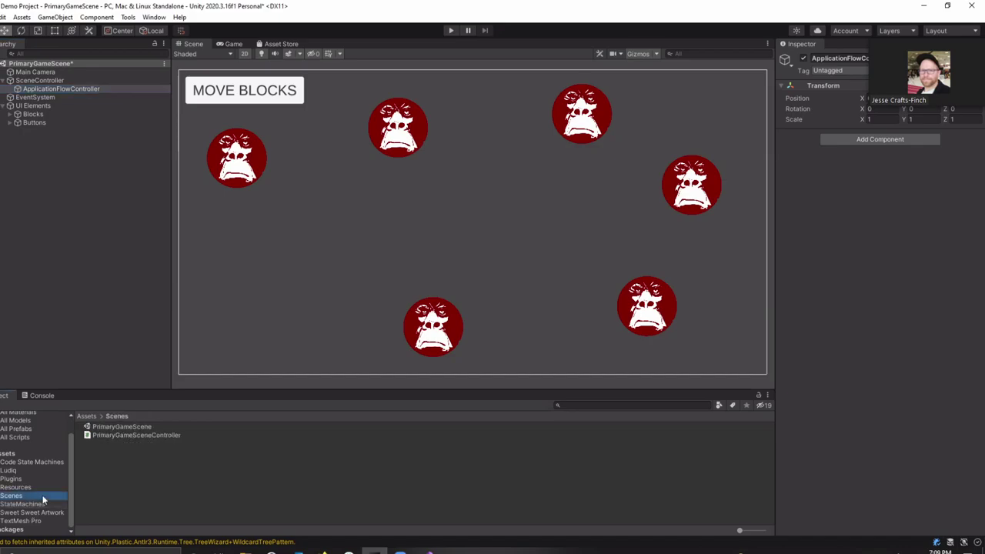
double_click(141, 428)
click(556, 300)
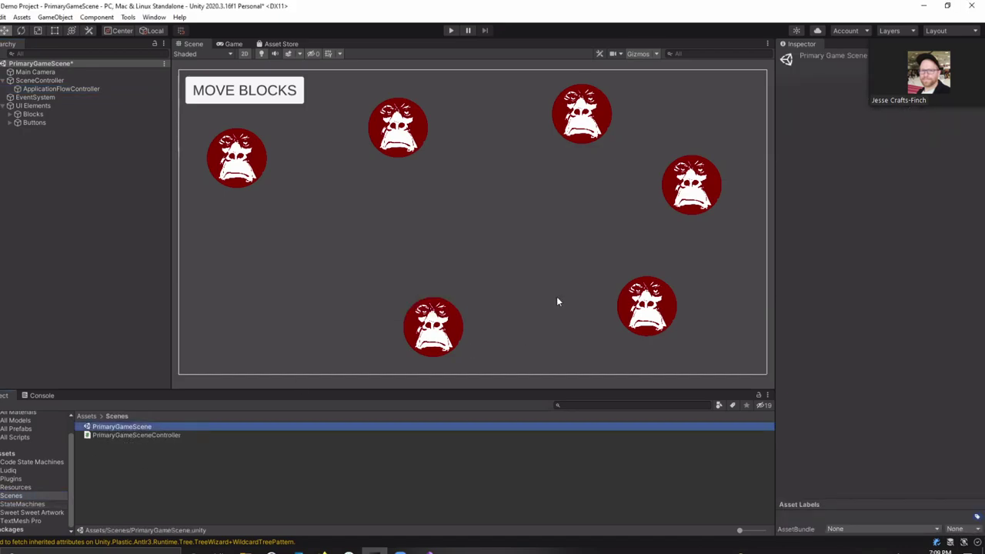
double_click(172, 433)
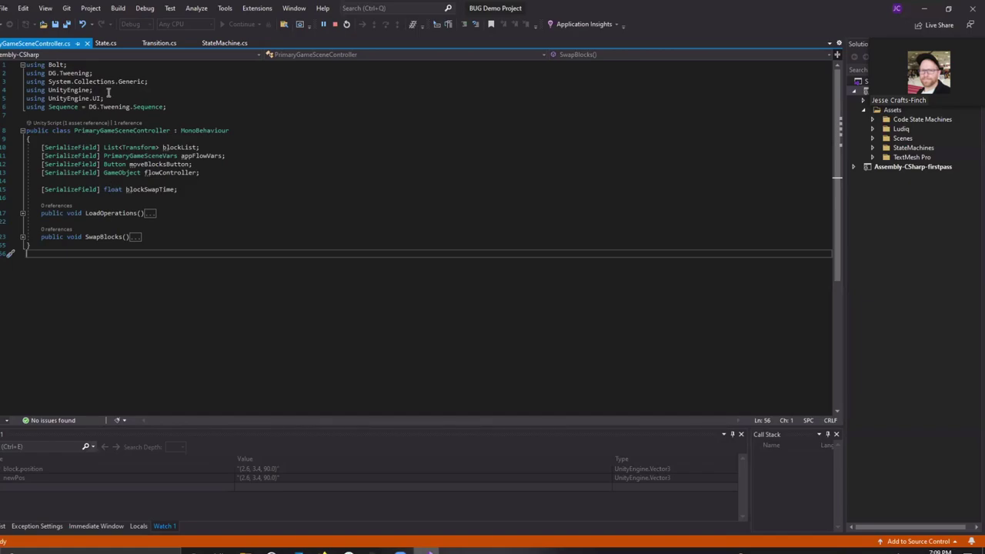
Step: Start an Update() method below SwapBlocks, then undo that first attempt
click(161, 235)
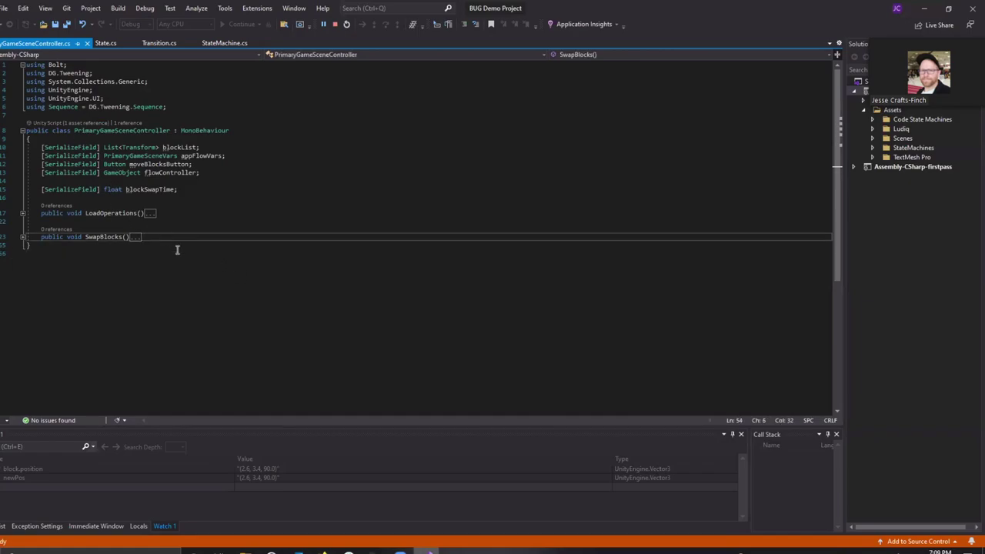
key(Return)
key(Return)
text(upd)
key(Tab)
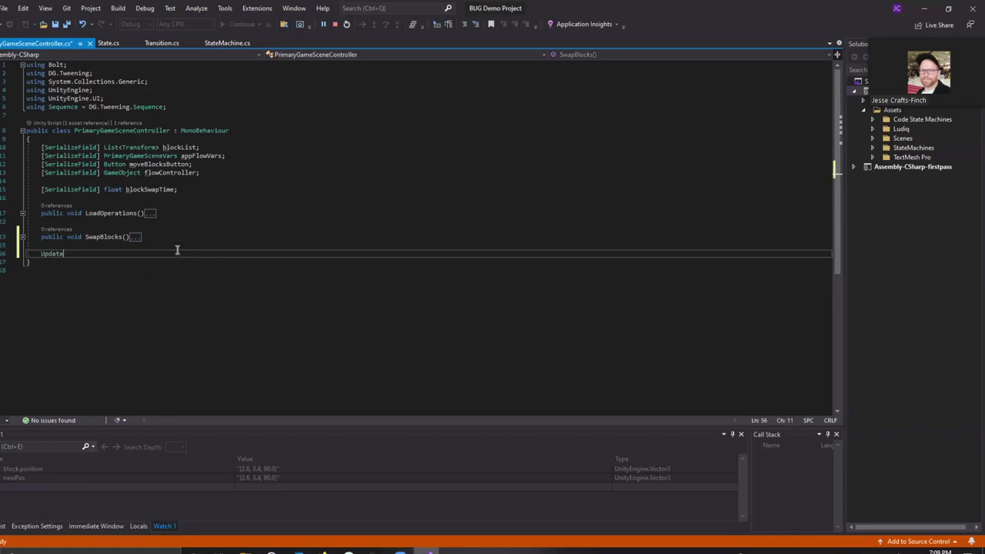
text(())
key(ctrl+z)
key(ctrl+z)
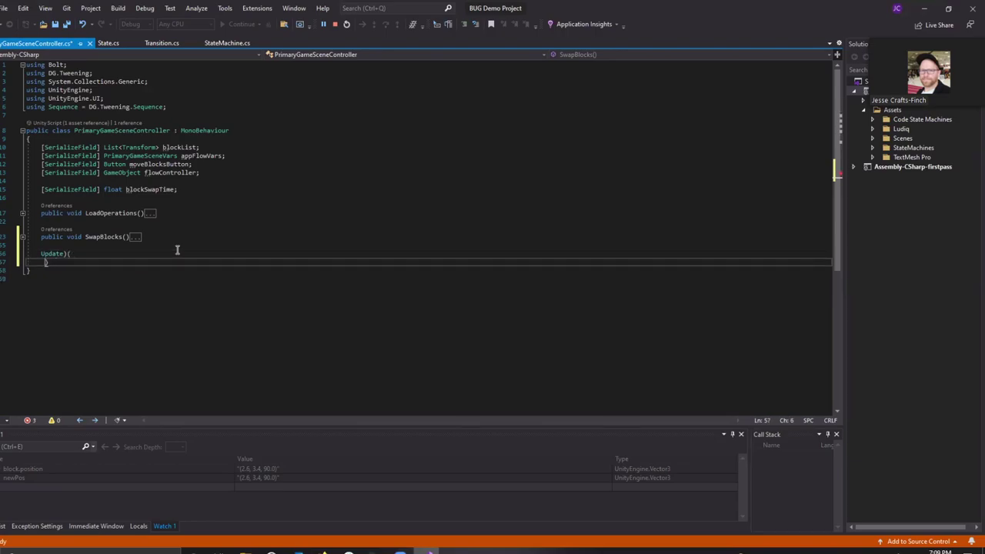
key(ctrl+z)
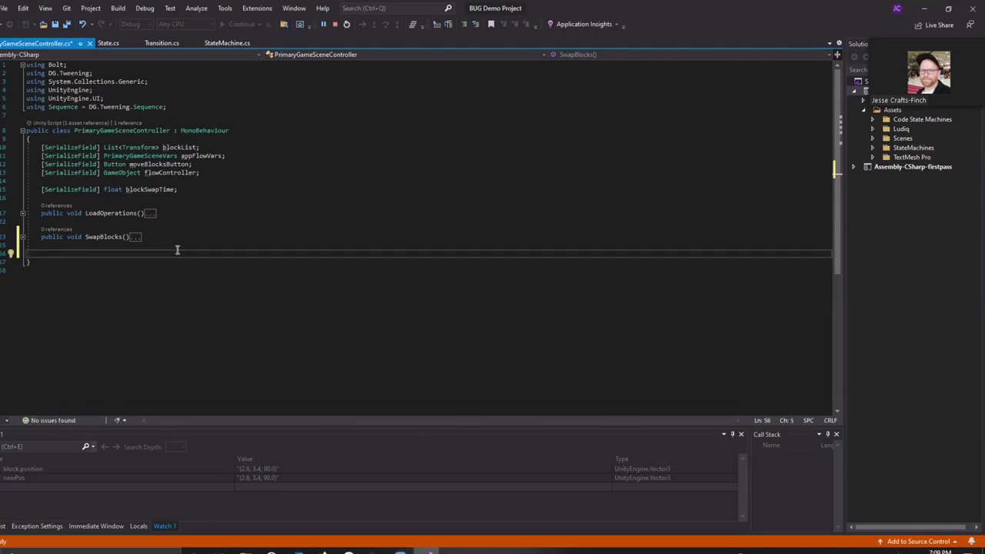
Step: Add a private void Update() method containing the comment '//heyyyyy do stuffffff.'
text(upd)
key(Tab)
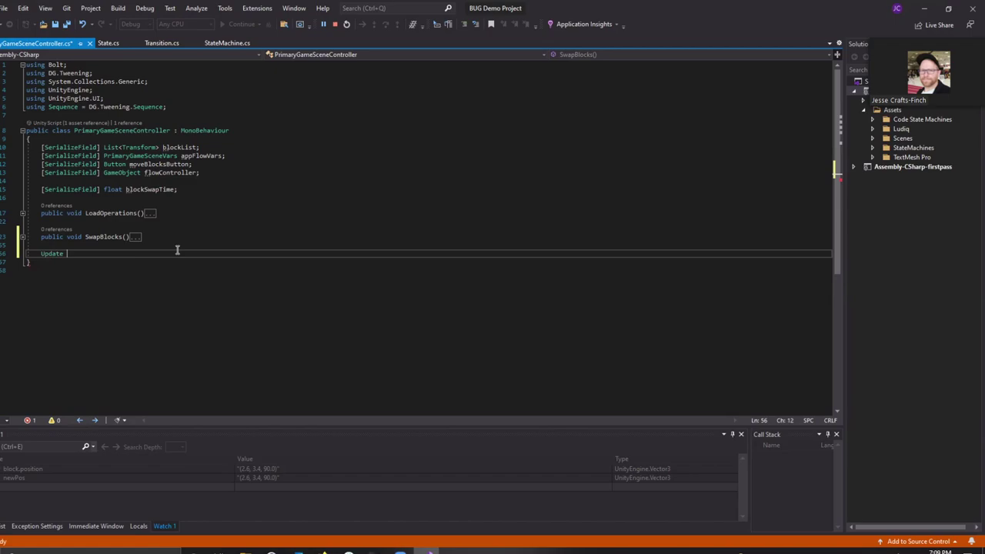
key(BackSpace)
key(BackSpace)
key(BackSpace)
text(private voi)
text(d Upd)
key(Tab)
key(Return)
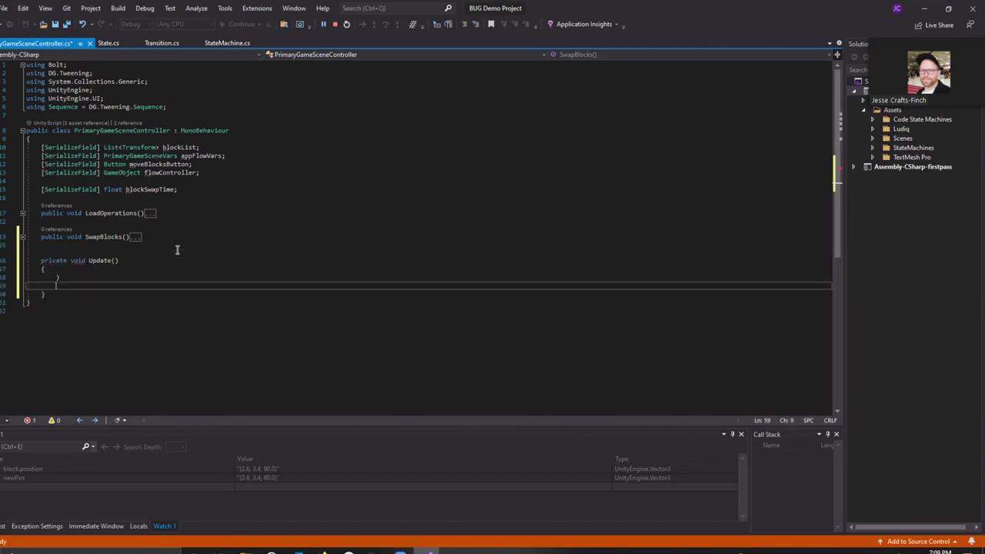
key(BackSpace)
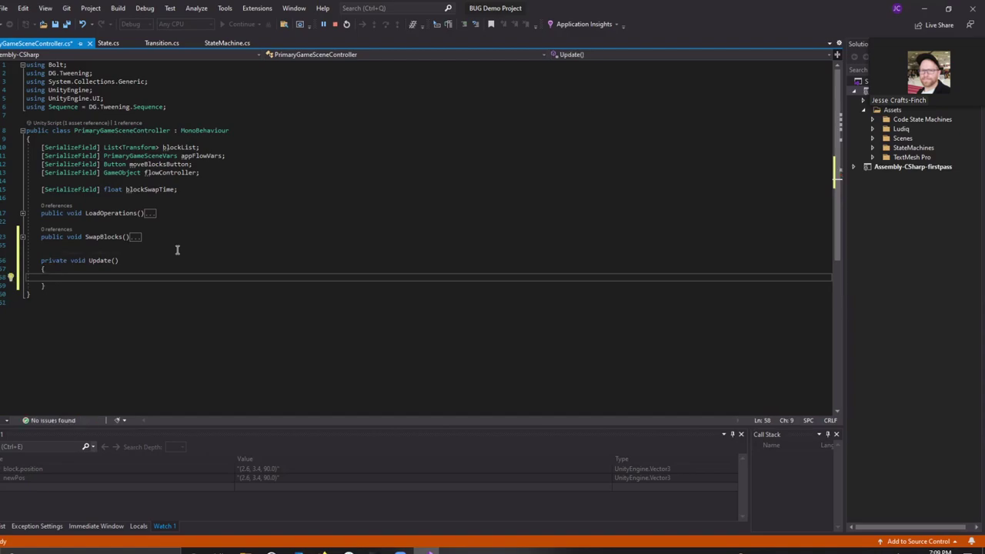
text(//heyyyyy do)
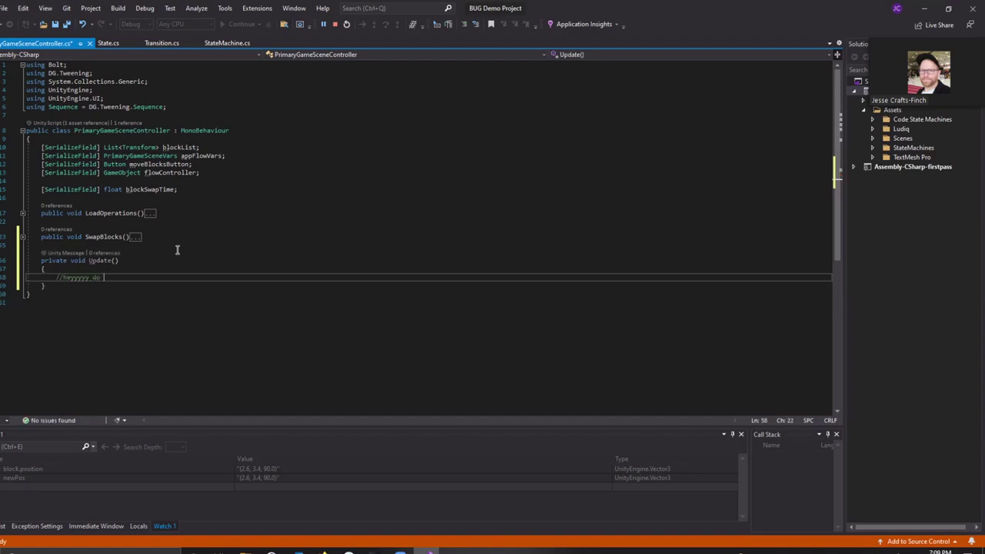
text( stuffffff.)
key(Return)
key(Return)
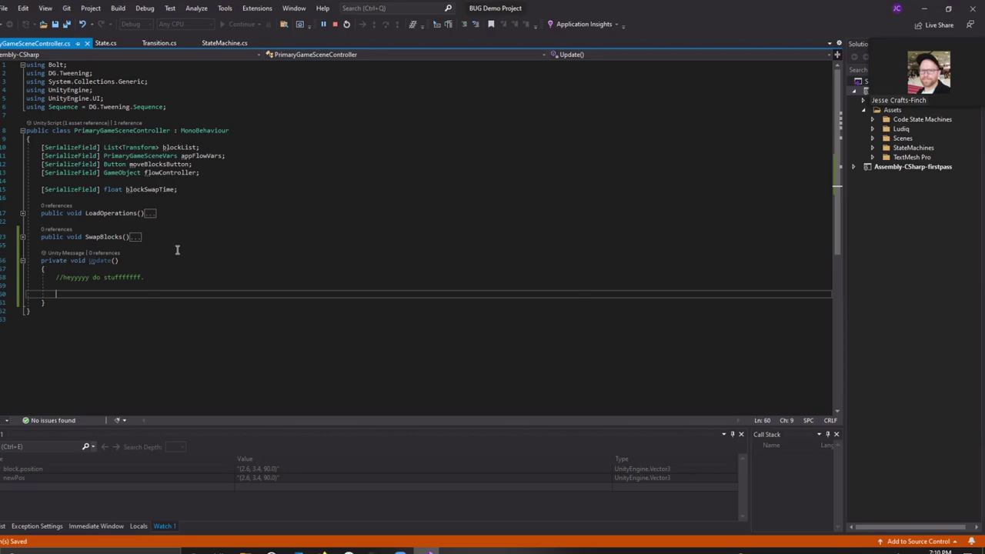
Step: Add a //switch(vars) comment above a braced 'case this; do that, break;' placeholder line
key(Up)
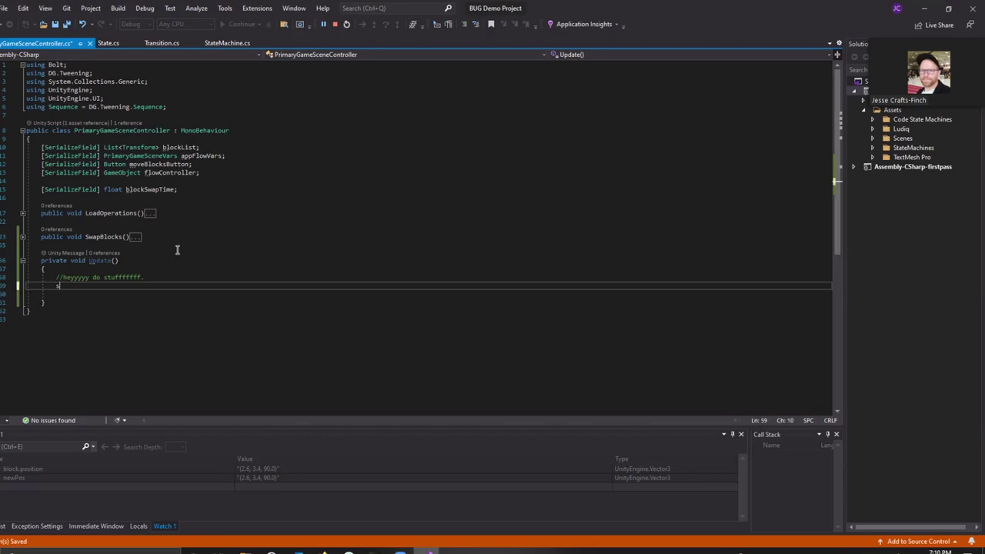
text(switch()
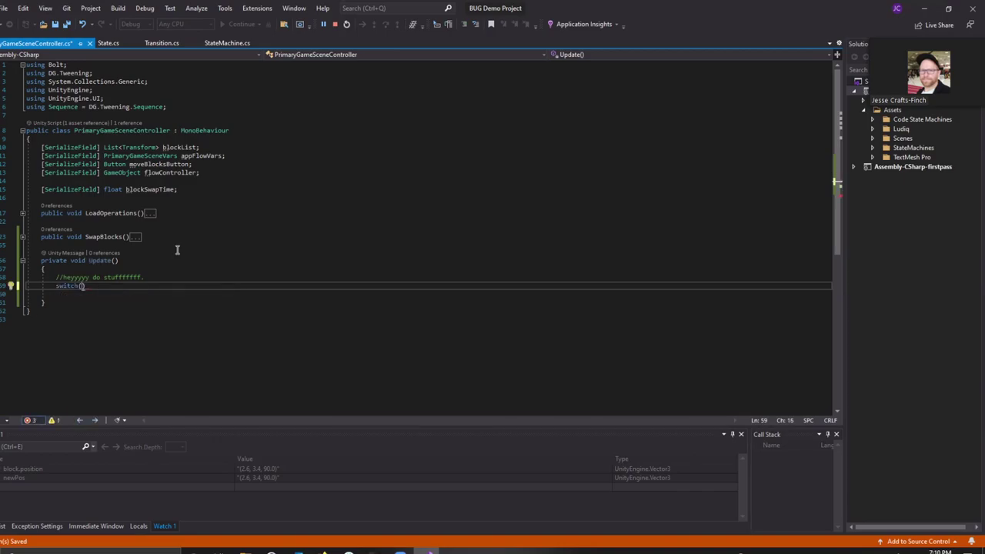
key(BackSpace)
key(BackSpace)
key(BackSpace)
text(//switch()
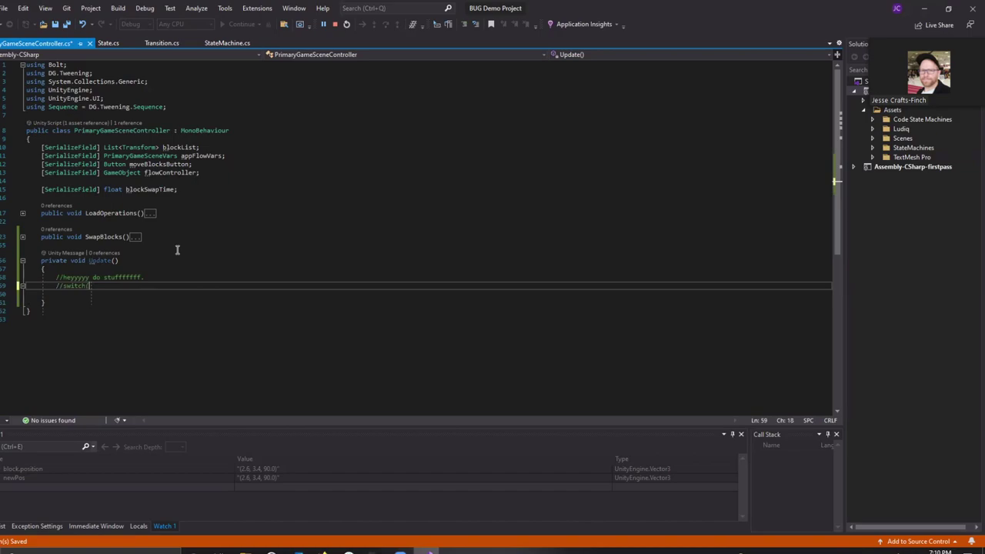
text(vars))
key(Return)
text({)
key(Return)
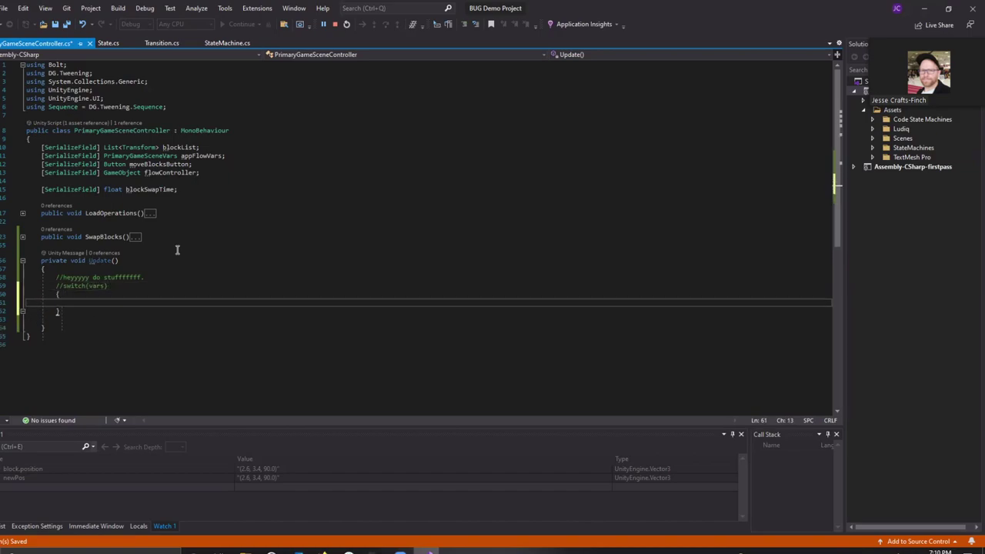
text(case this)
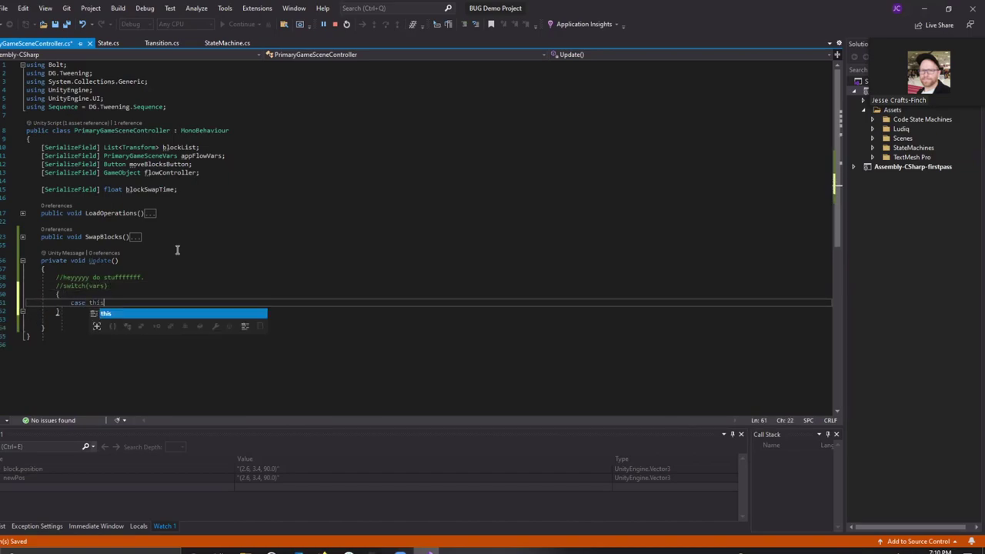
text(; do that, break)
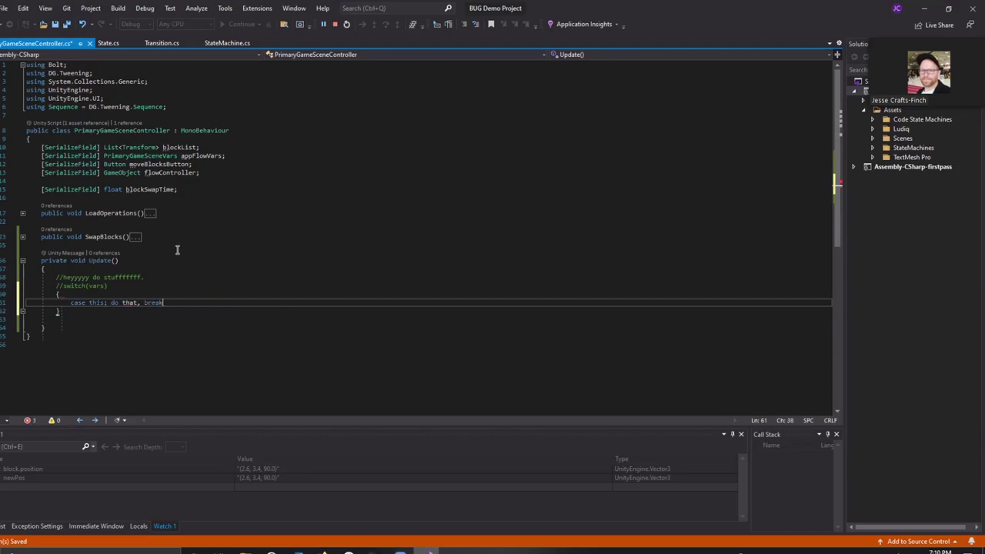
text(;)
Step: Delete the switch comment and its placeholder block from Update()
click(55, 309)
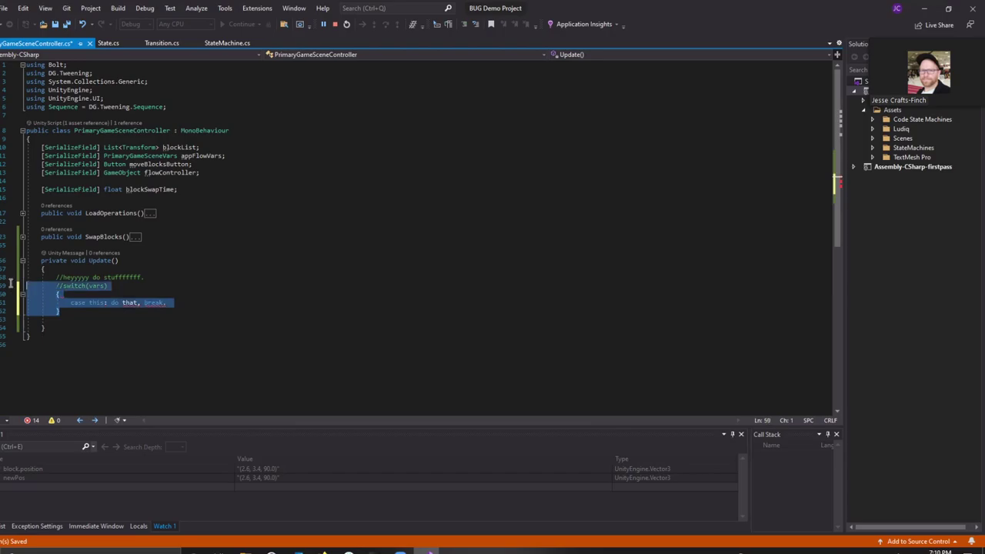
drag(54, 306, 29, 279)
key(Delete)
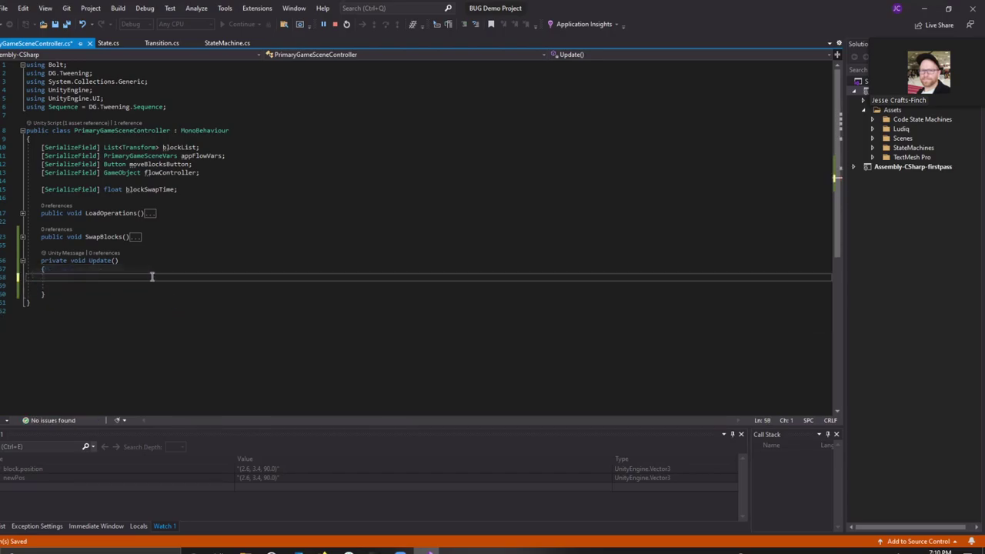
Step: Delete the empty Update() method, save the script, and expand the StateMachines folder
click(41, 269)
drag(61, 293, 46, 265)
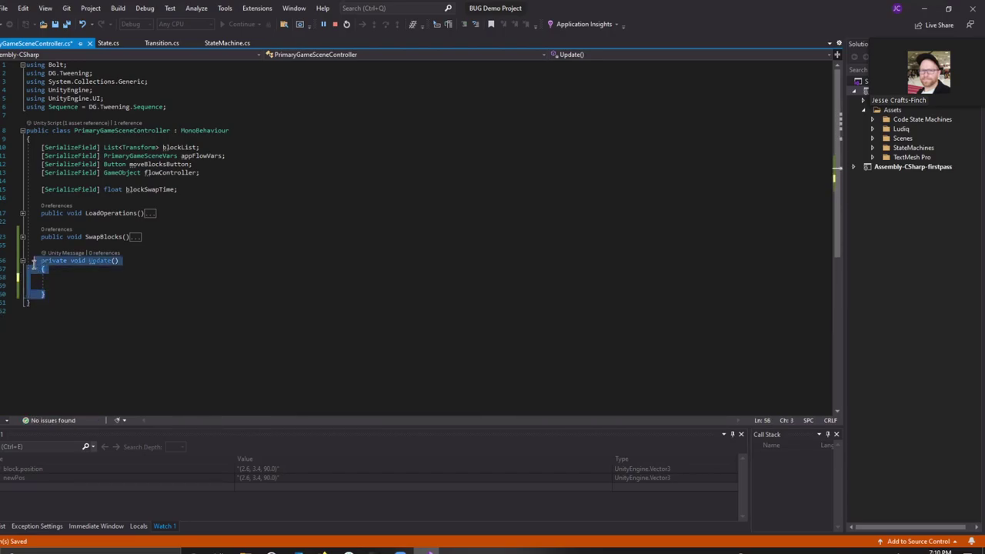
key(Delete)
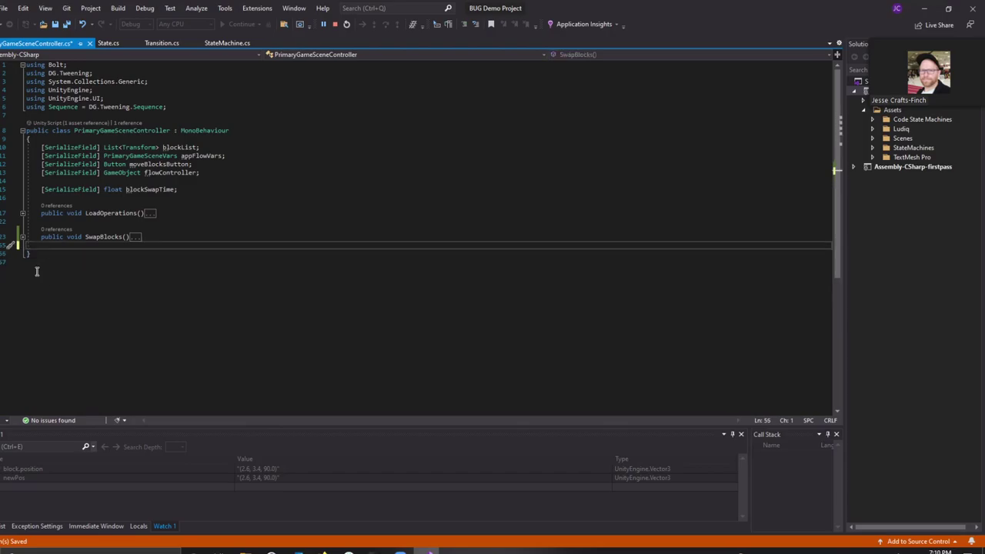
key(ctrl+s)
click(187, 238)
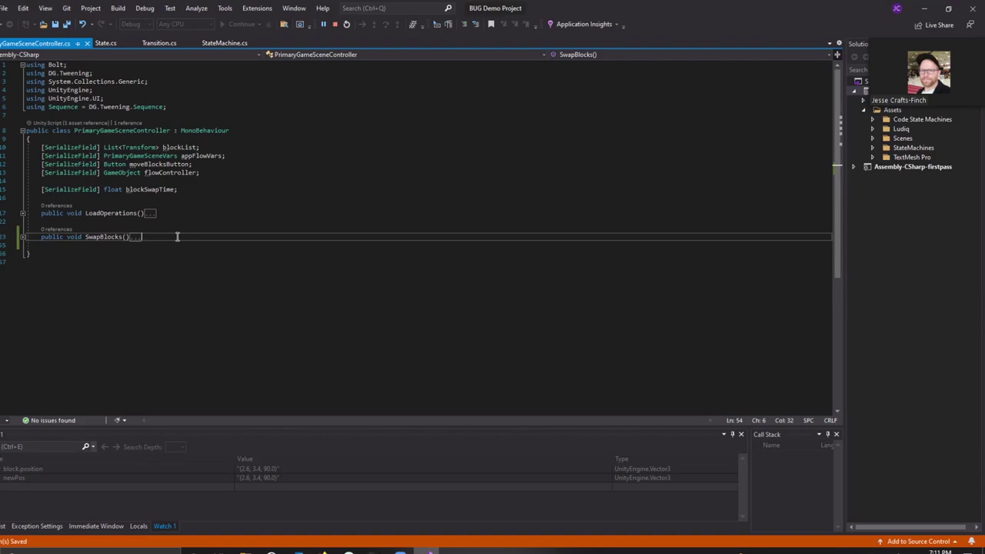
double_click(909, 148)
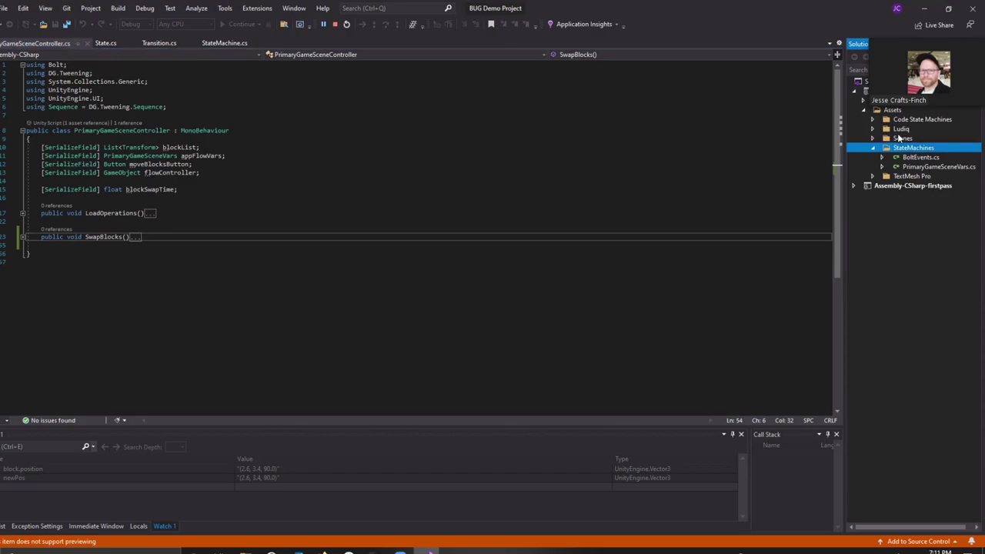
Step: Expand Code State Machines and open State.cs and StateMachine.cs
double_click(908, 121)
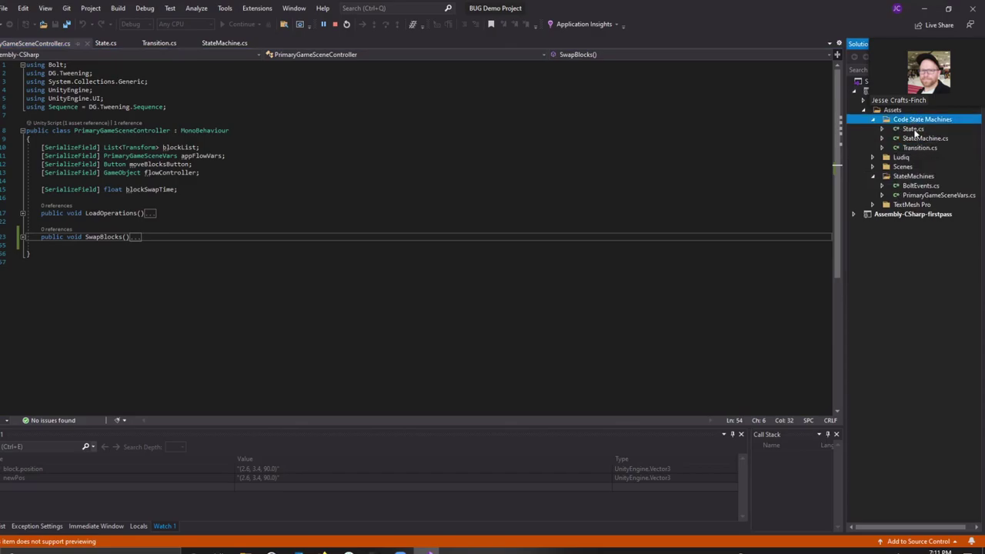
double_click(914, 129)
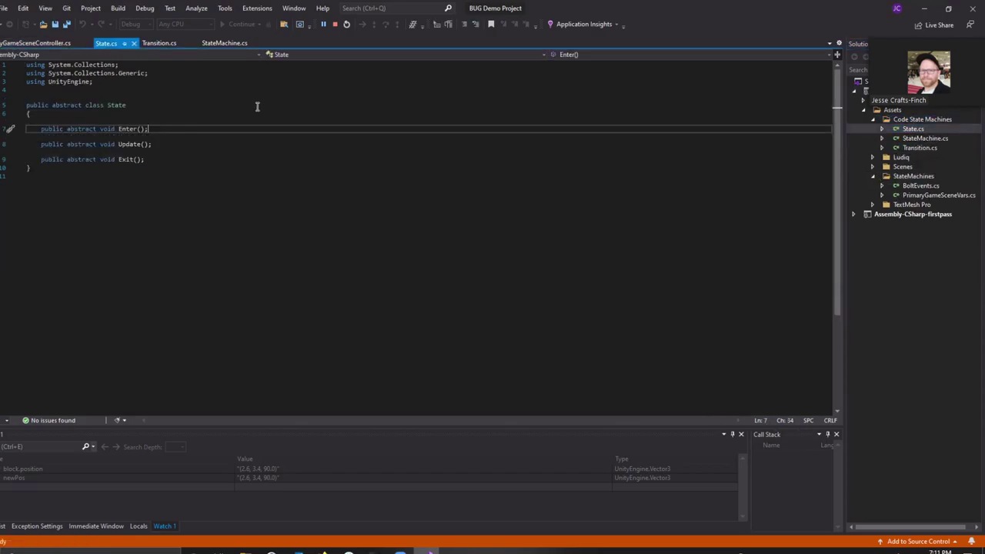
double_click(923, 139)
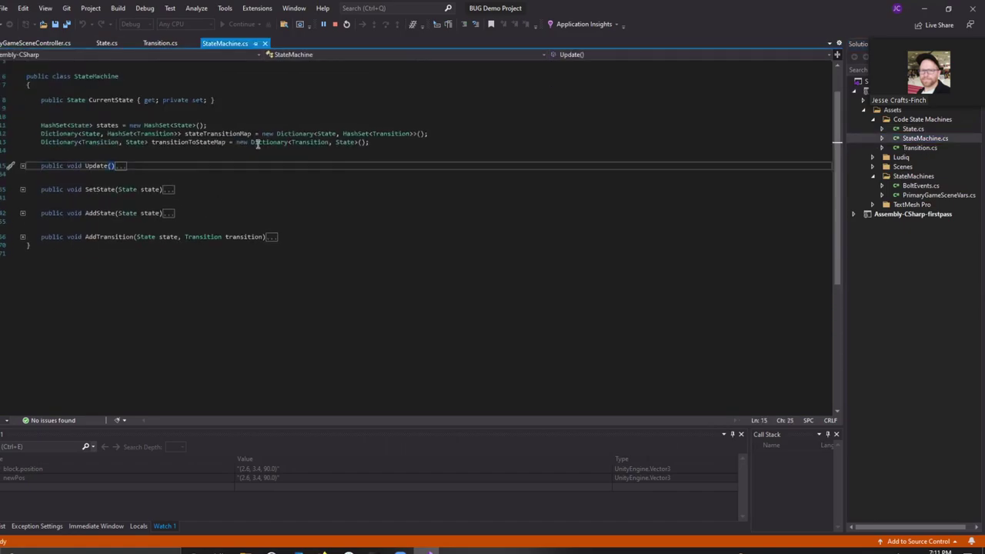
Step: Expand and collapse StateMachine's Update() method, reviewing the states and transition collections
scroll(151, 146, up, 2)
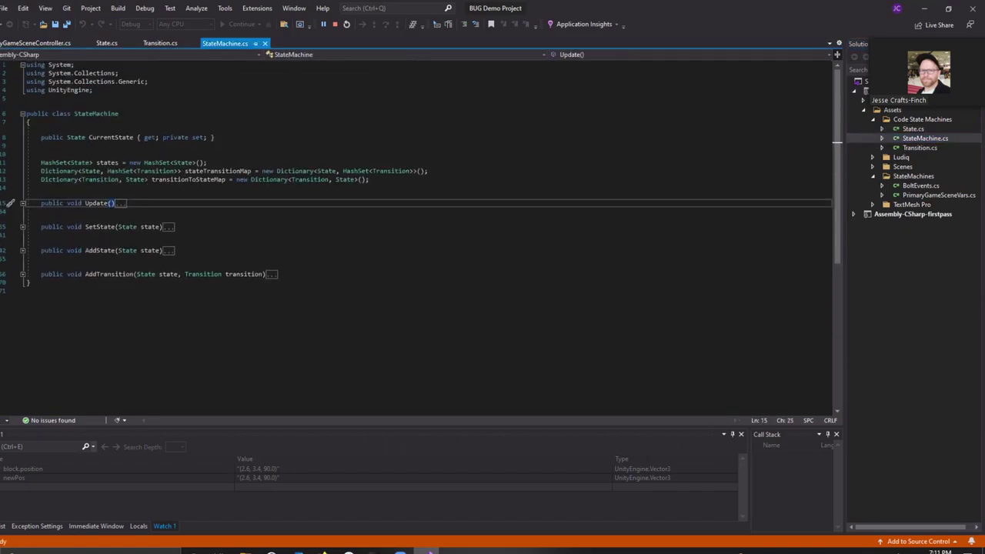
click(22, 203)
scroll(19, 185, down, 1)
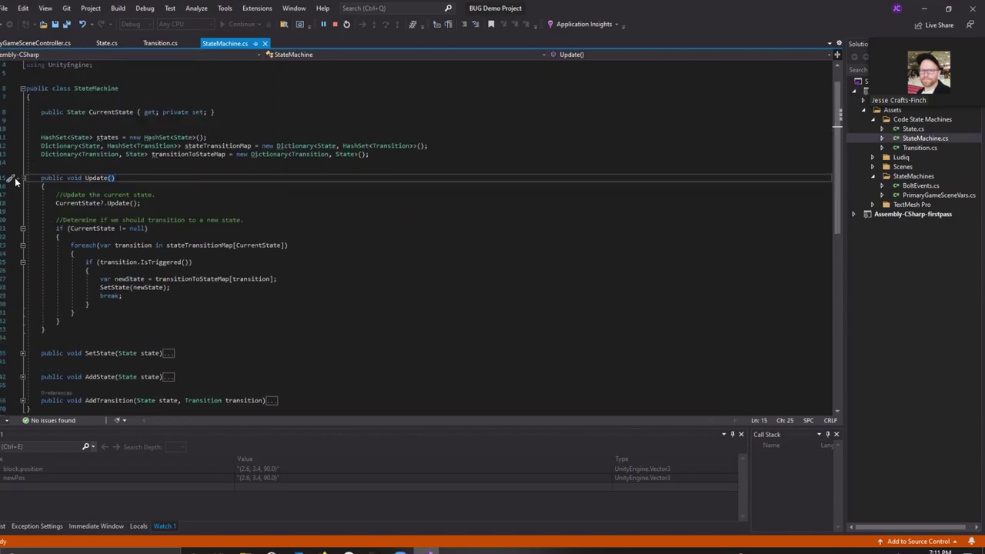
click(22, 178)
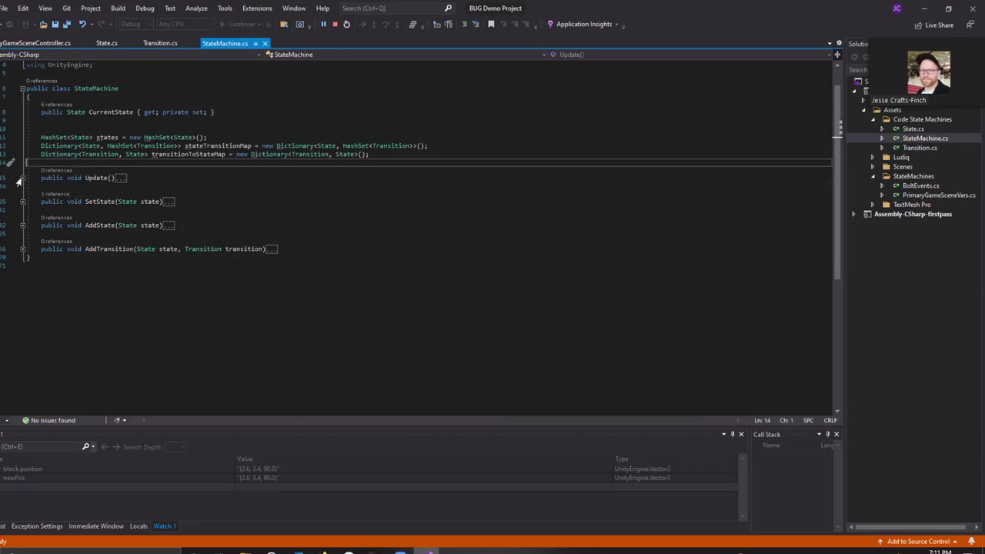
click(117, 136)
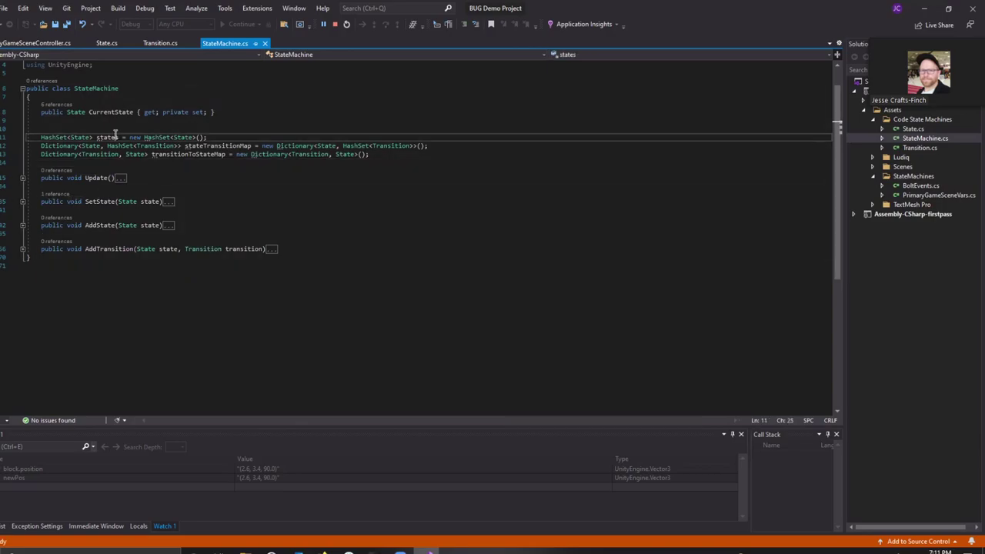
click(241, 178)
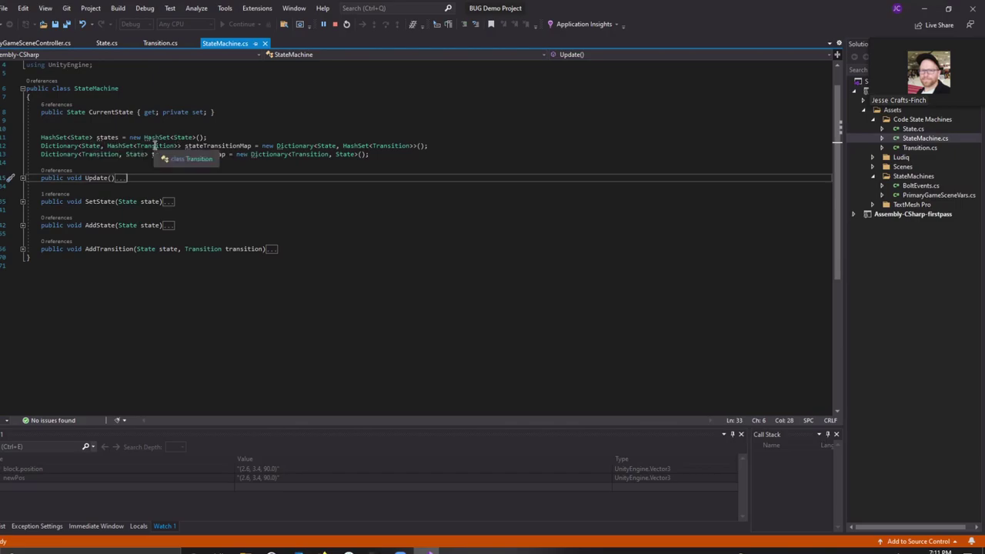
click(161, 164)
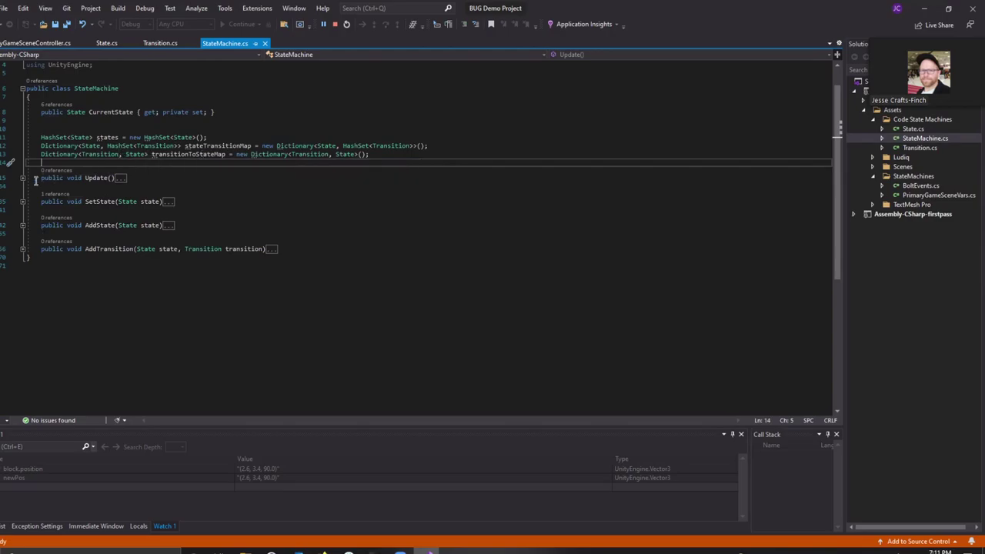
Step: Walk through Update(): the CurrentState?.Update() call, the IsTriggered check and SetState(newState)
click(21, 181)
click(22, 178)
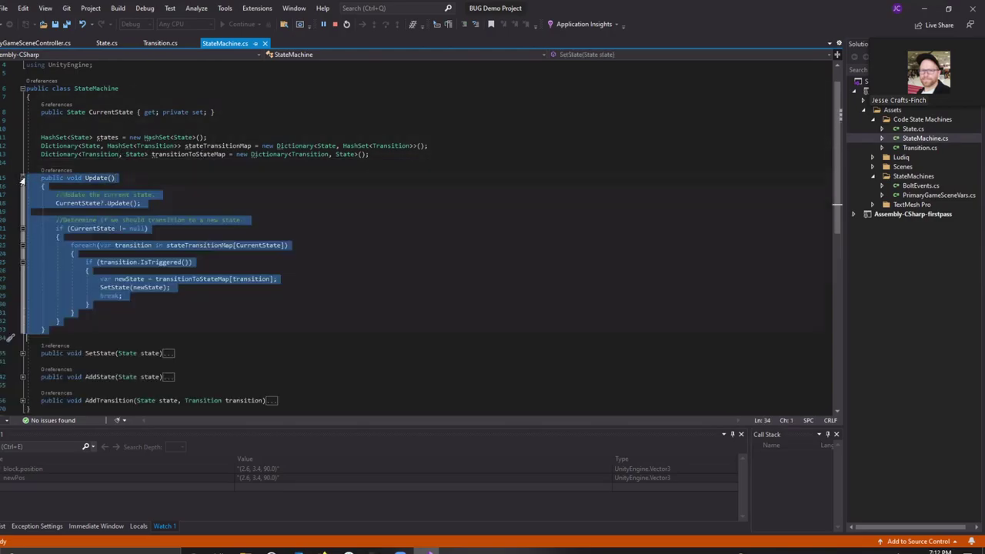
drag(145, 203, 56, 204)
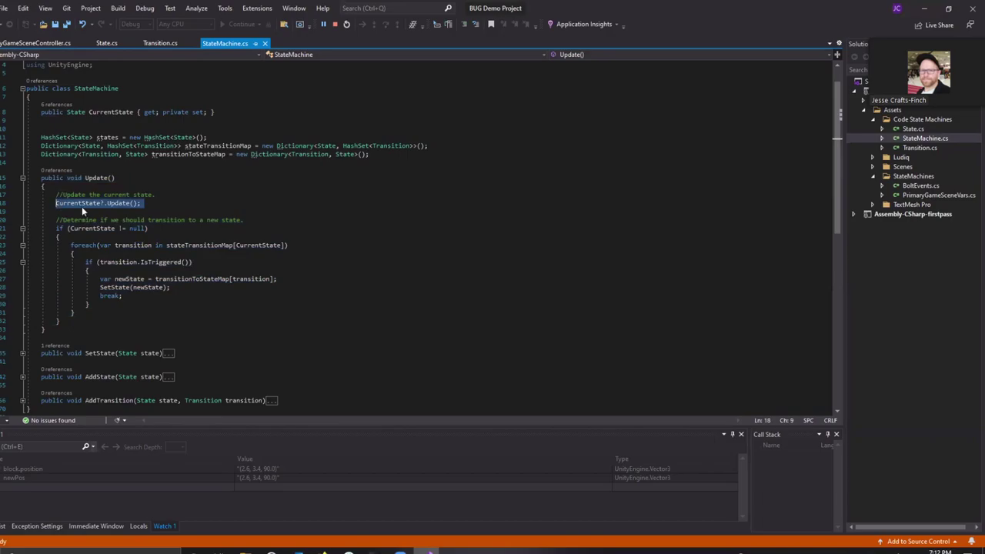
scroll(211, 195, down, 1)
scroll(211, 195, down, 1)
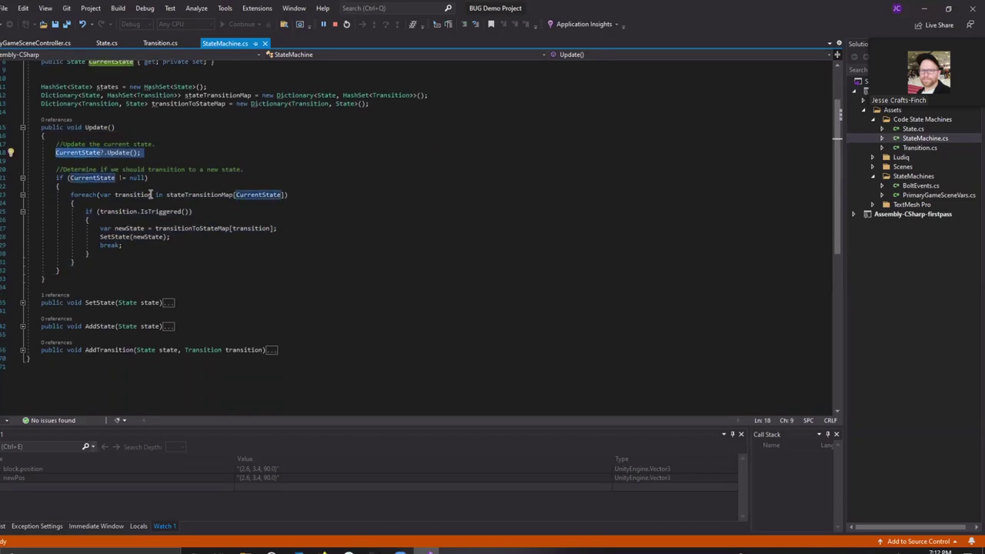
click(98, 187)
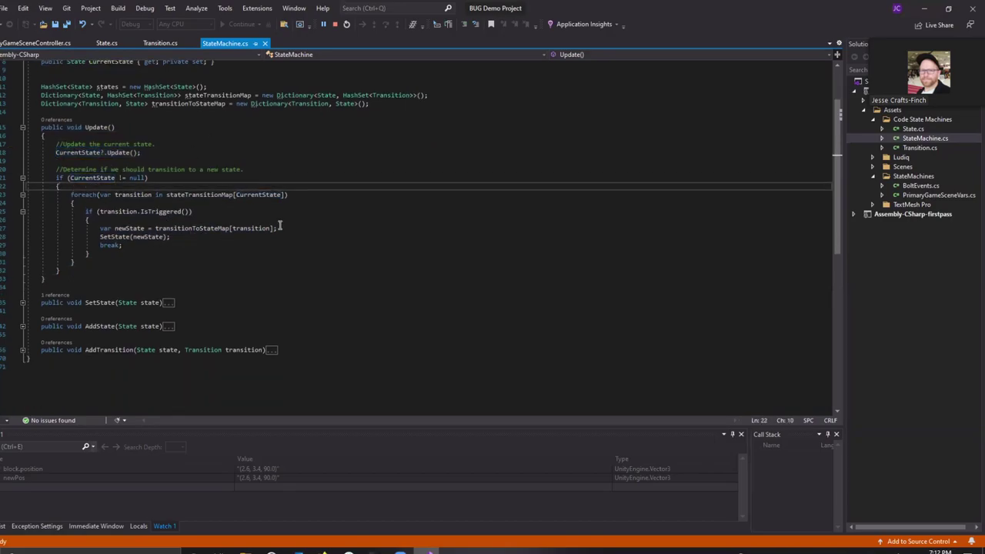
drag(194, 212, 87, 213)
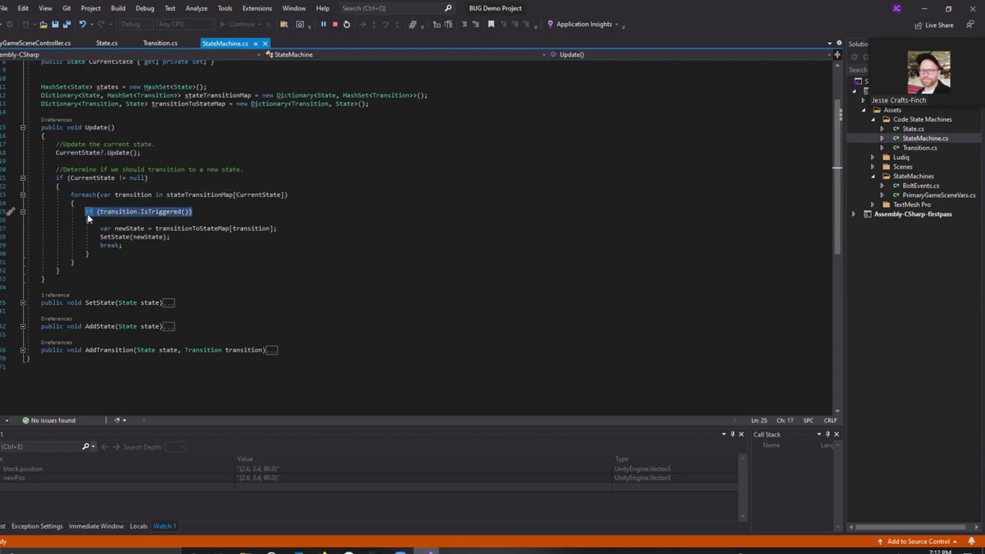
click(208, 212)
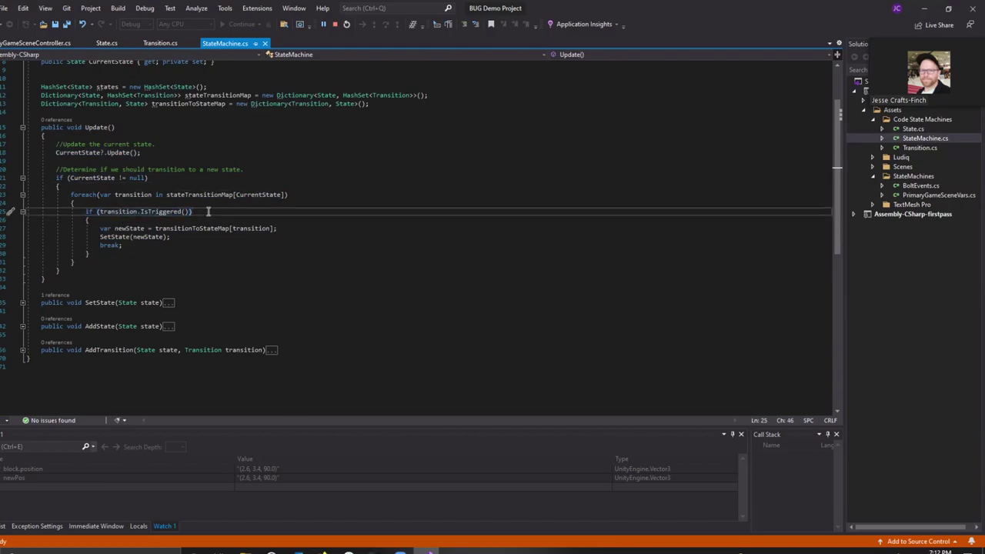
drag(170, 237, 99, 237)
click(98, 237)
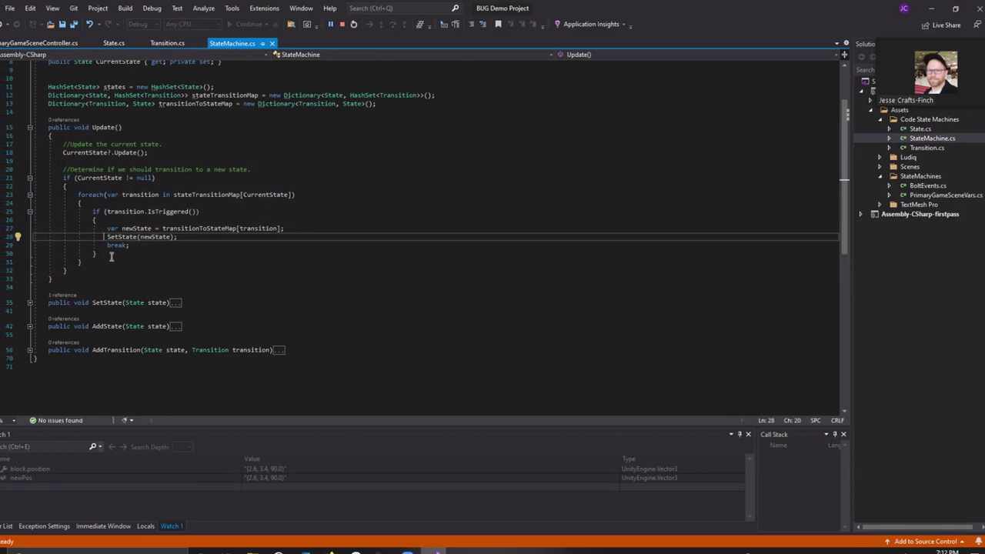
Step: Collapse StateMachine's Update() body and switch to State.cs
click(33, 128)
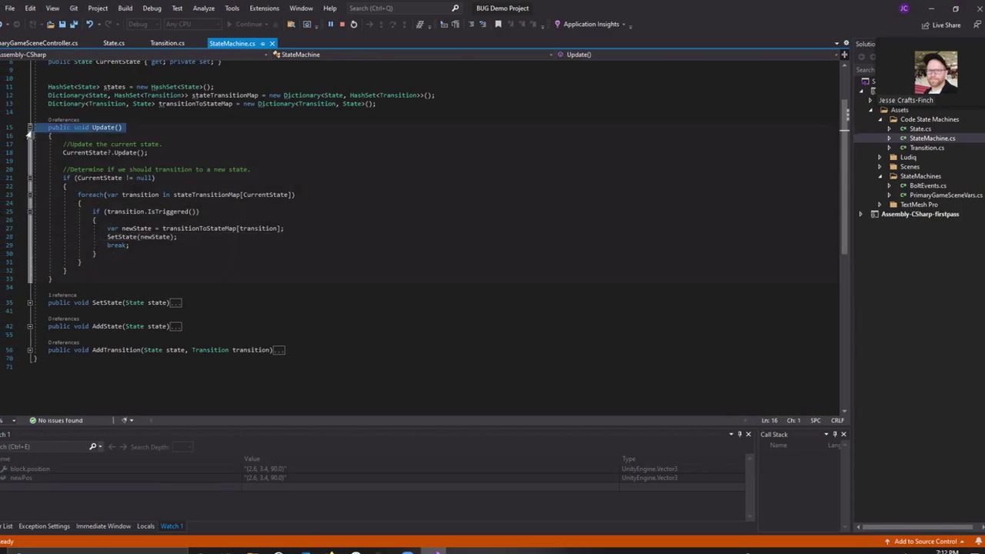
click(30, 127)
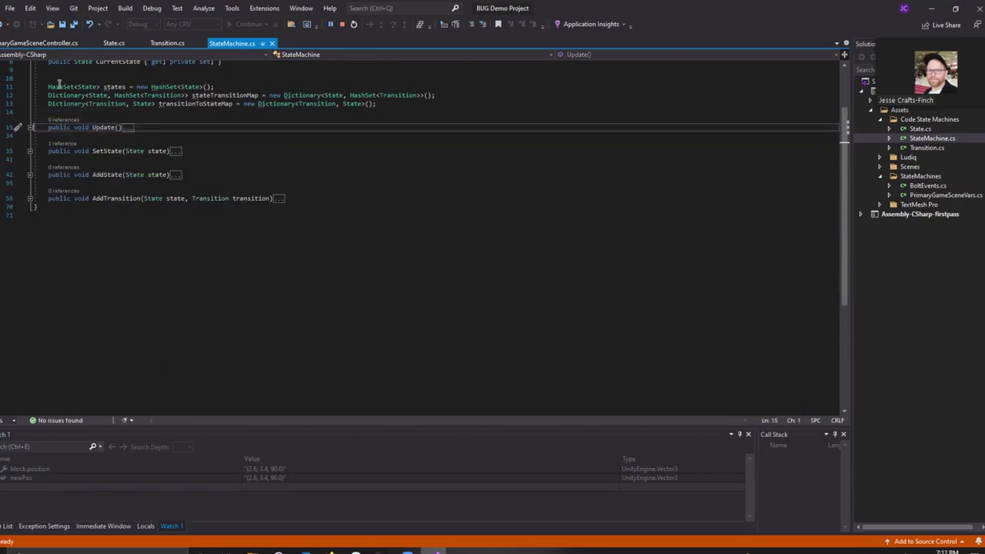
click(113, 43)
click(152, 160)
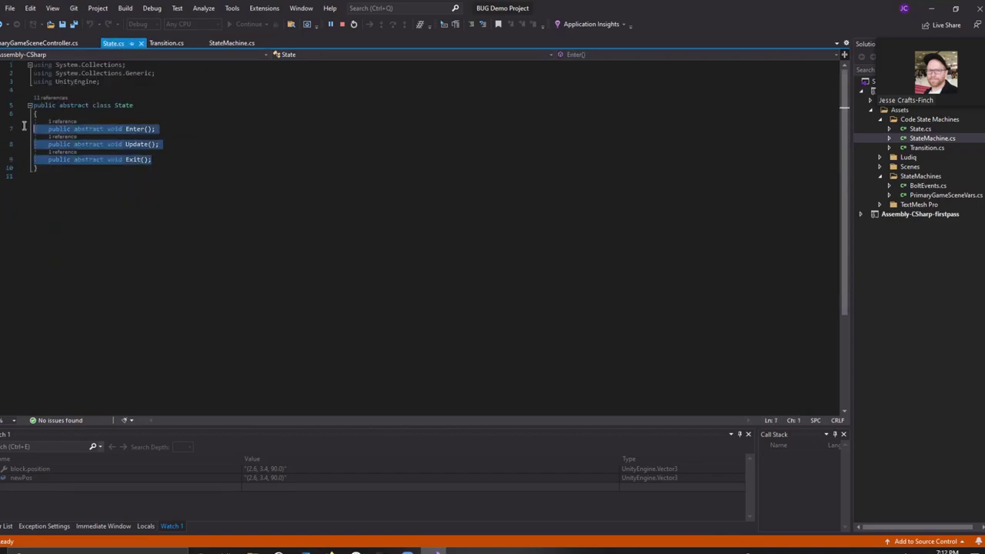
Step: Review State's Enter, Update and Exit declarations, collapse Code State Machines, and return to PrimaryGameSceneController.cs
drag(37, 168, 28, 114)
click(52, 106)
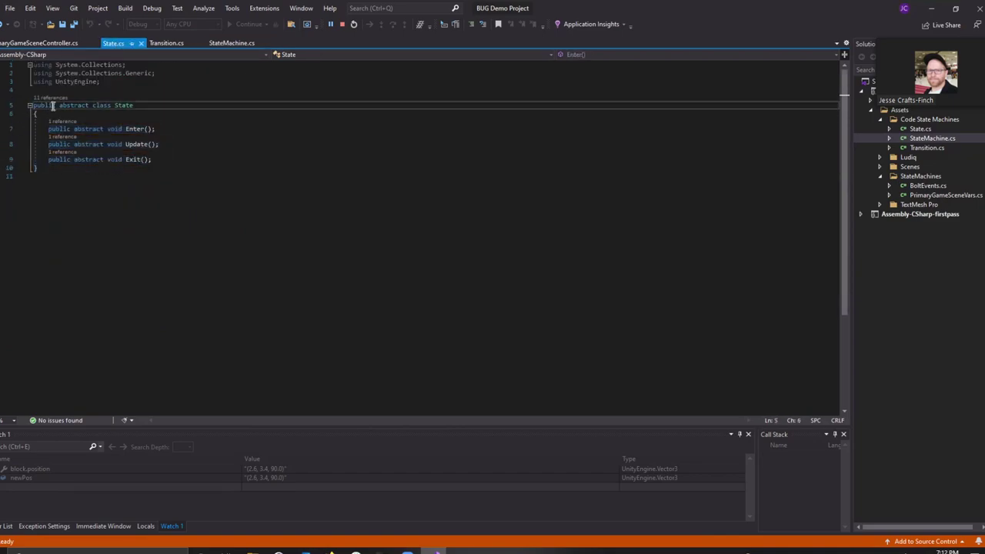
click(161, 166)
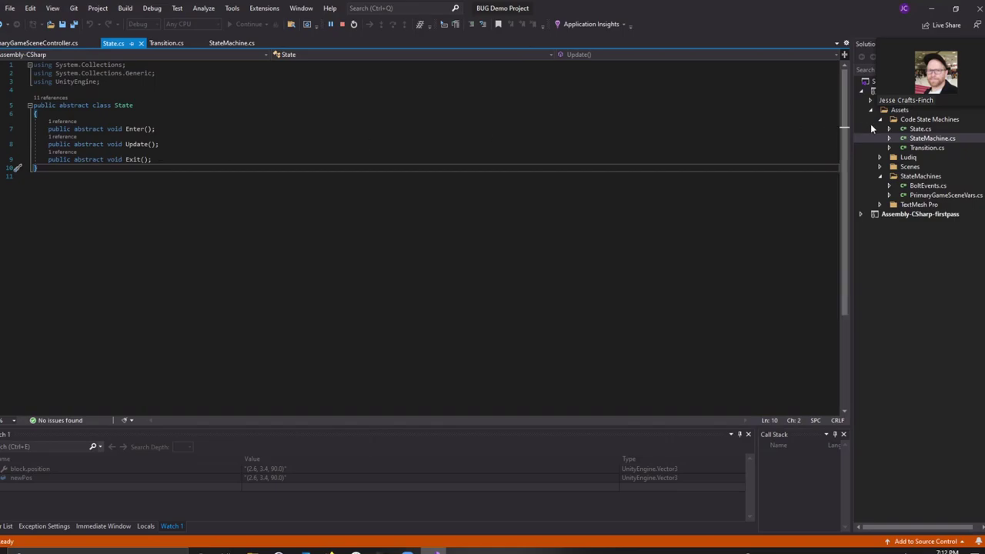
click(878, 121)
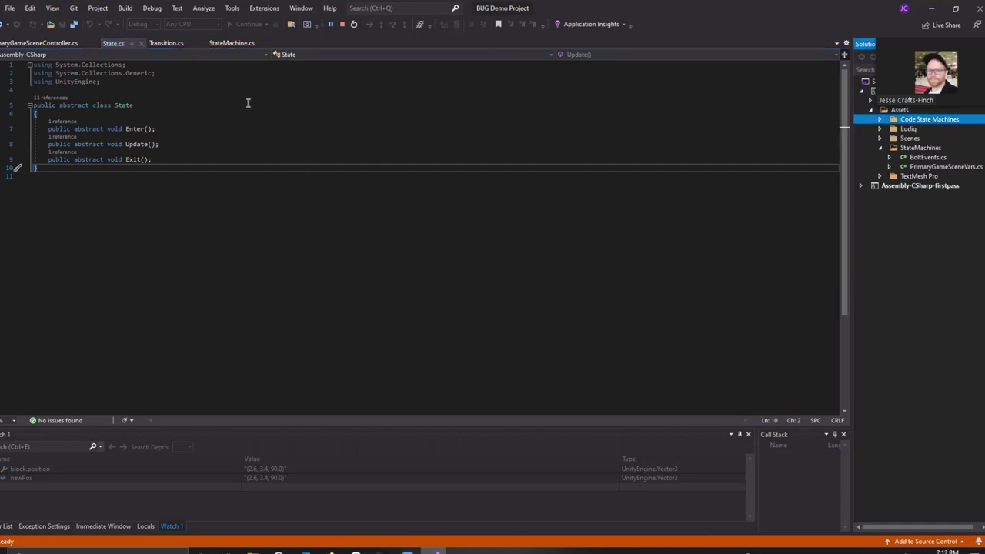
click(38, 43)
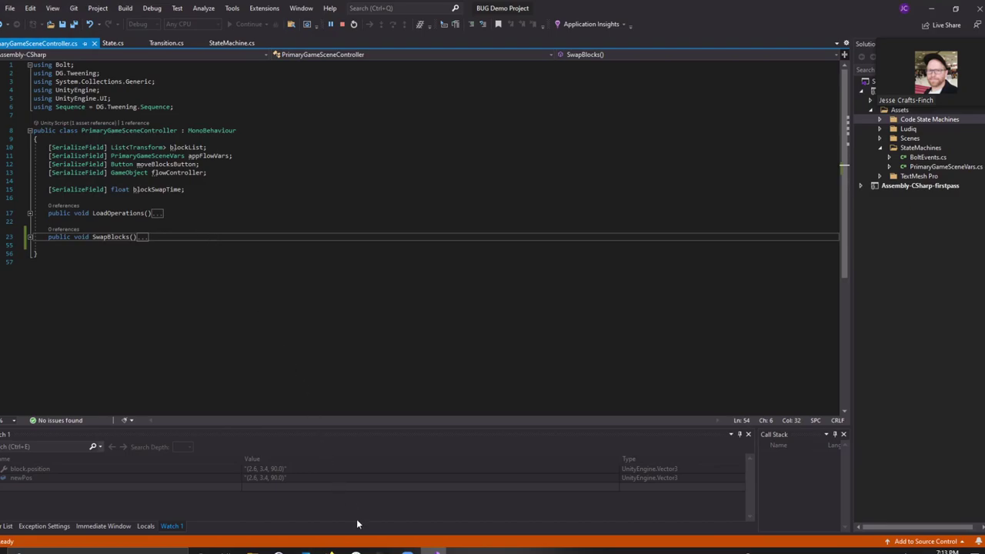
Step: Back in Unity, narrow the Hierarchy, save PrimaryGameScene via File > Save, and select SceneController
click(382, 551)
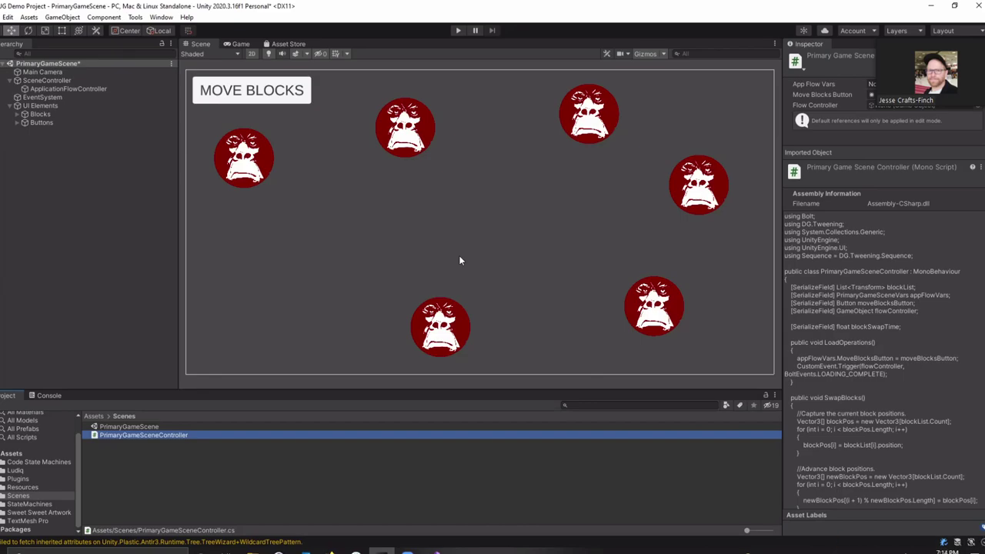
drag(179, 204, 141, 198)
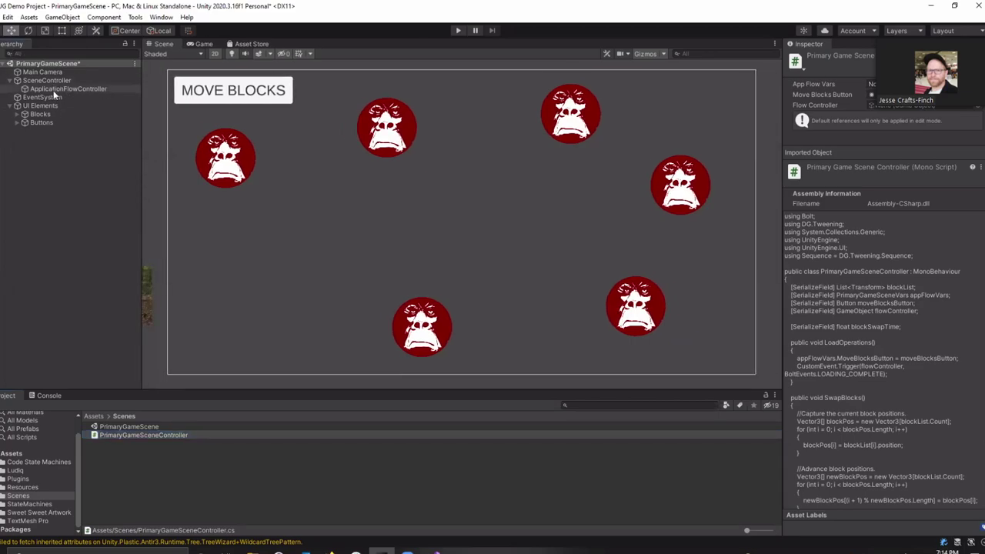
click(3, 17)
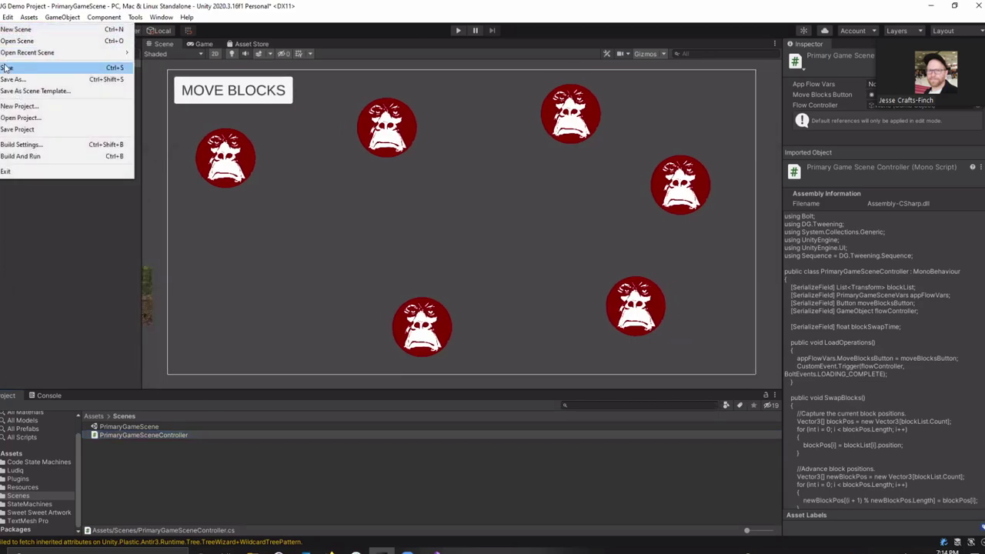
click(4, 68)
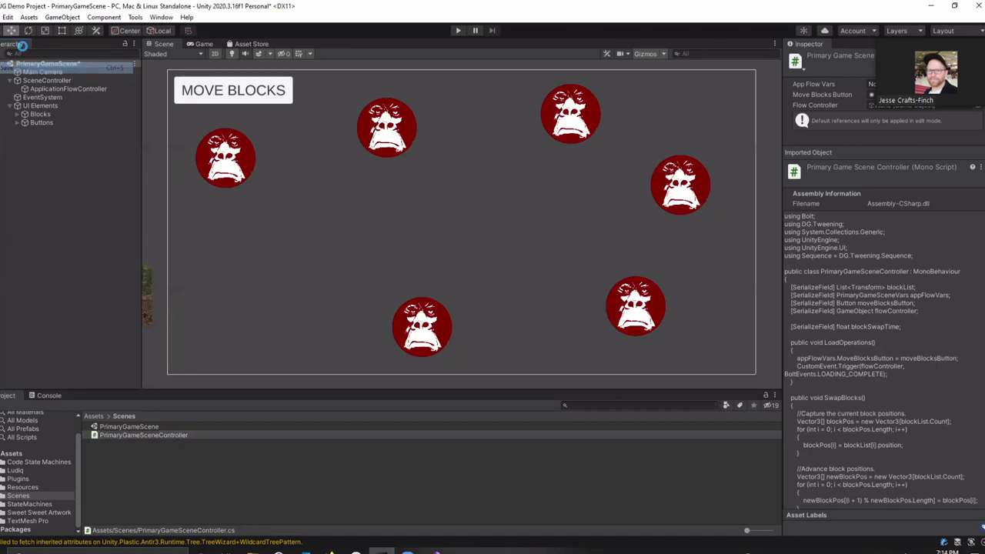
click(61, 80)
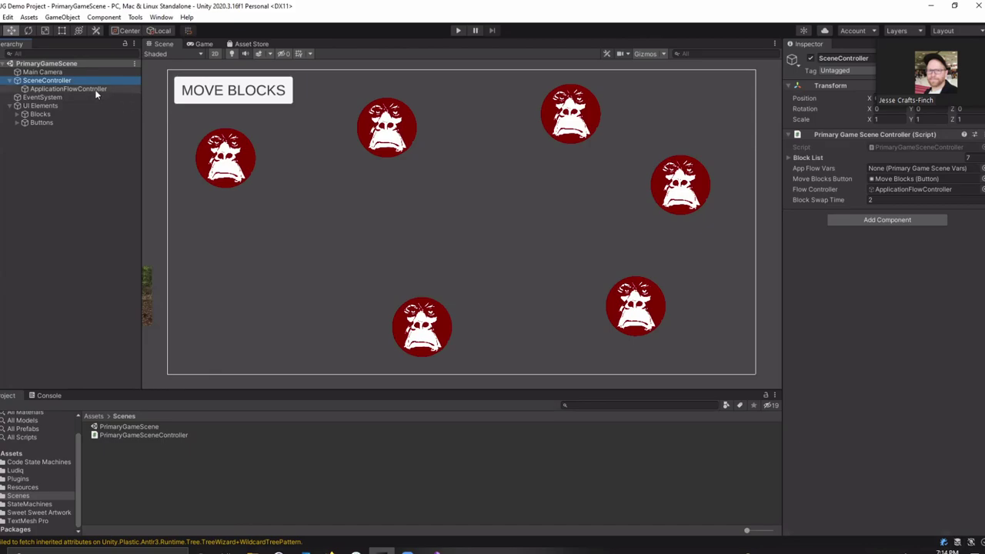
Step: Add a Bolt State Machine component to ApplicationFlowController and drag the PrimaryGameScene macro onto its Macro field
click(69, 90)
click(861, 137)
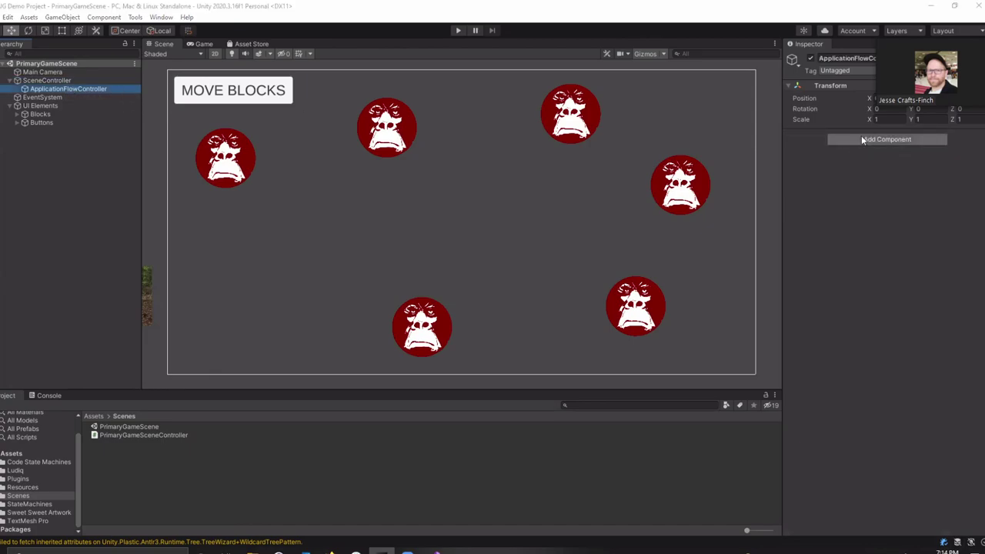
click(870, 197)
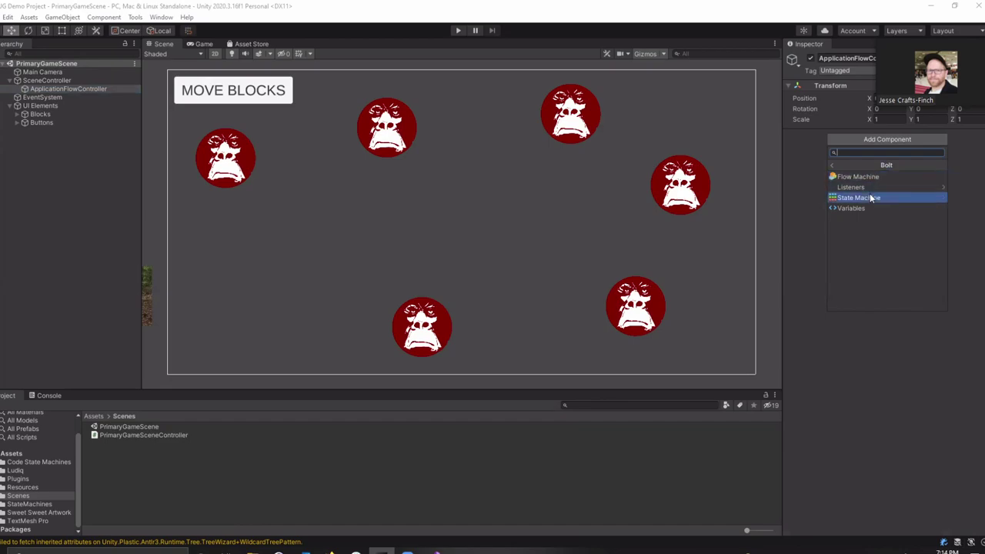
click(871, 198)
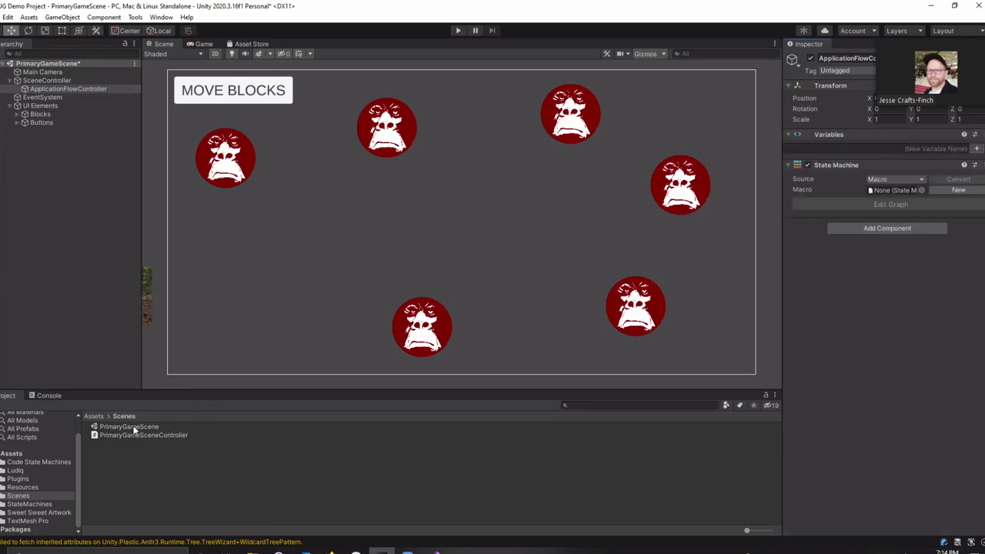
click(29, 505)
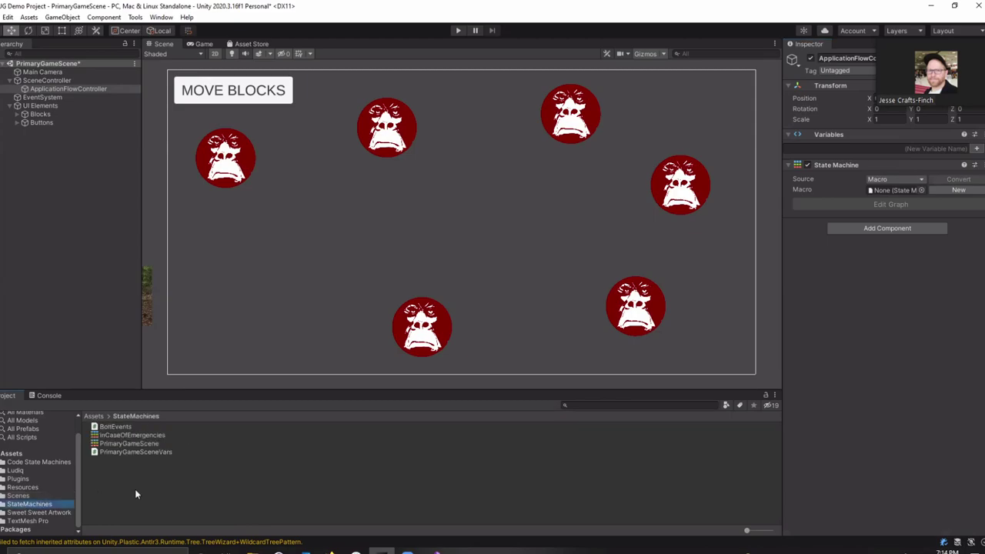
drag(129, 444, 893, 189)
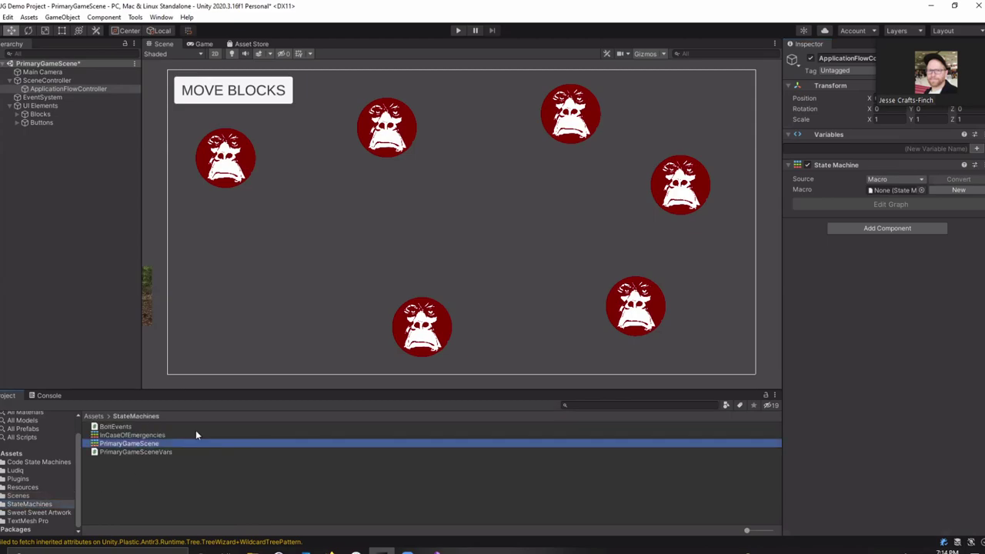
Step: Title the state machine 'Our Super Sweet State Machine' with summary 'Done' and open its graph
click(866, 182)
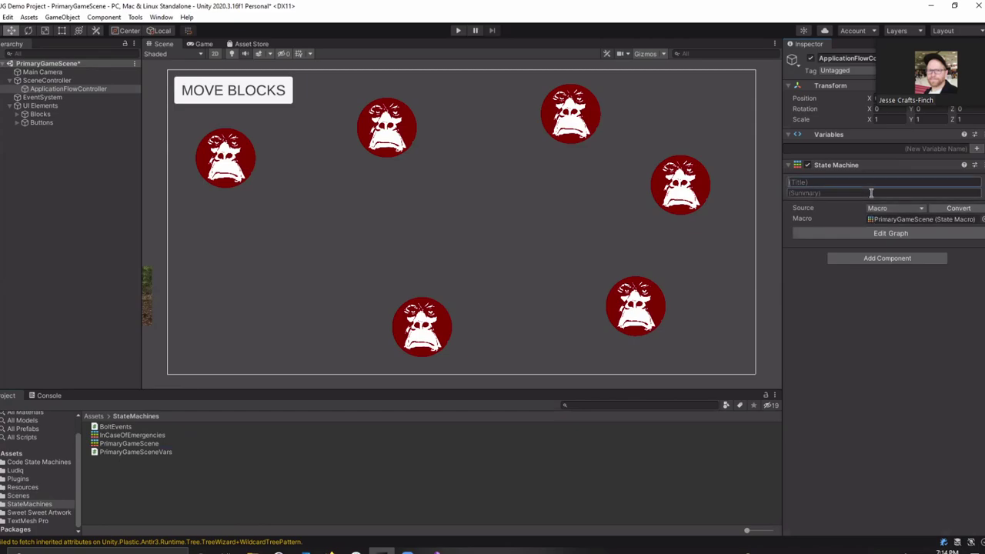
text(Our Super Sweet S)
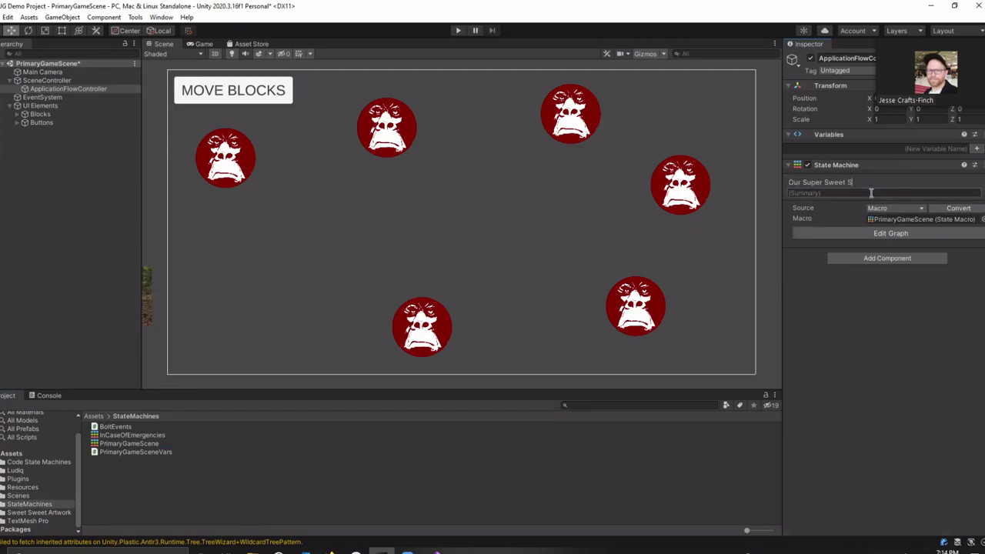
text(tate Machine)
text(Done)
click(896, 233)
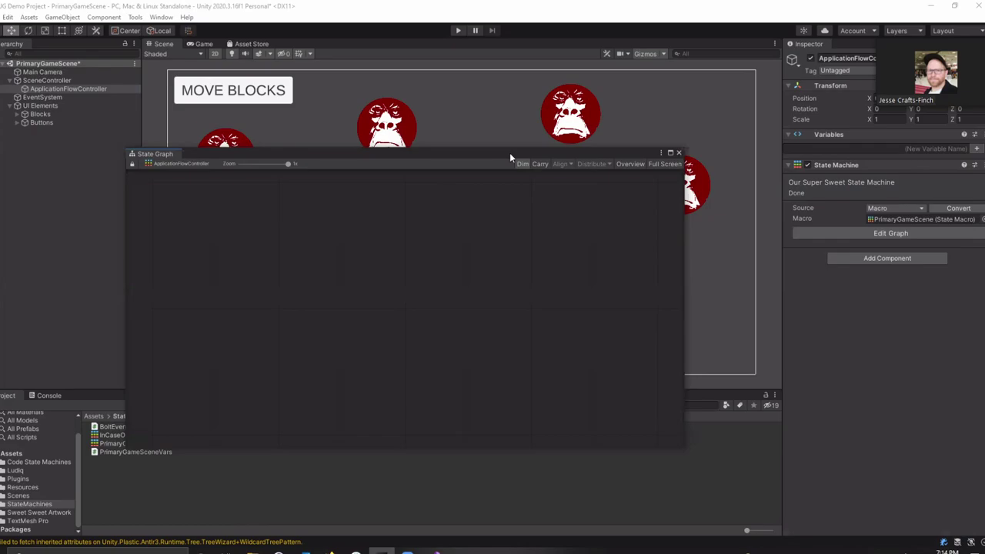
Step: Resize and reposition the State Graph window until it covers most of the editor
drag(679, 371, 772, 474)
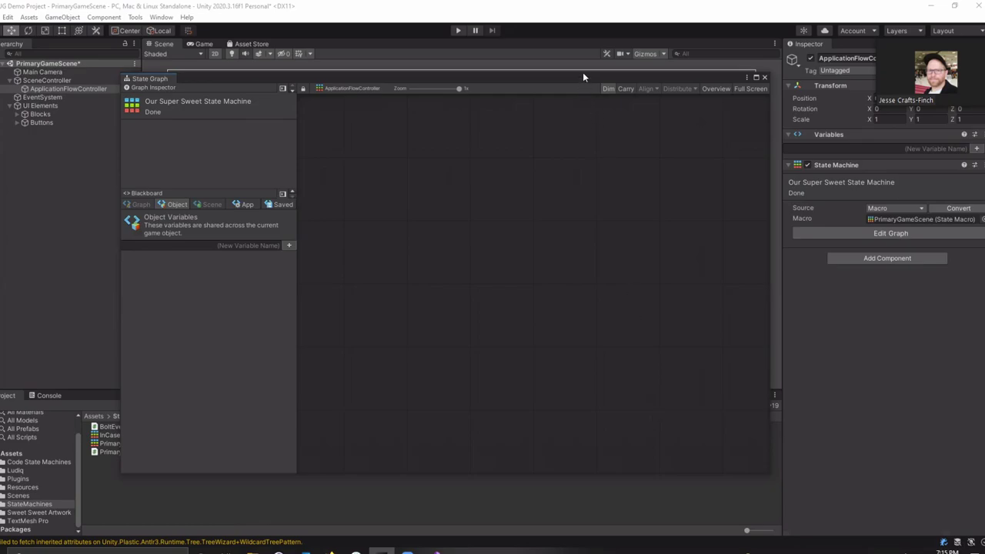
drag(584, 77, 571, 39)
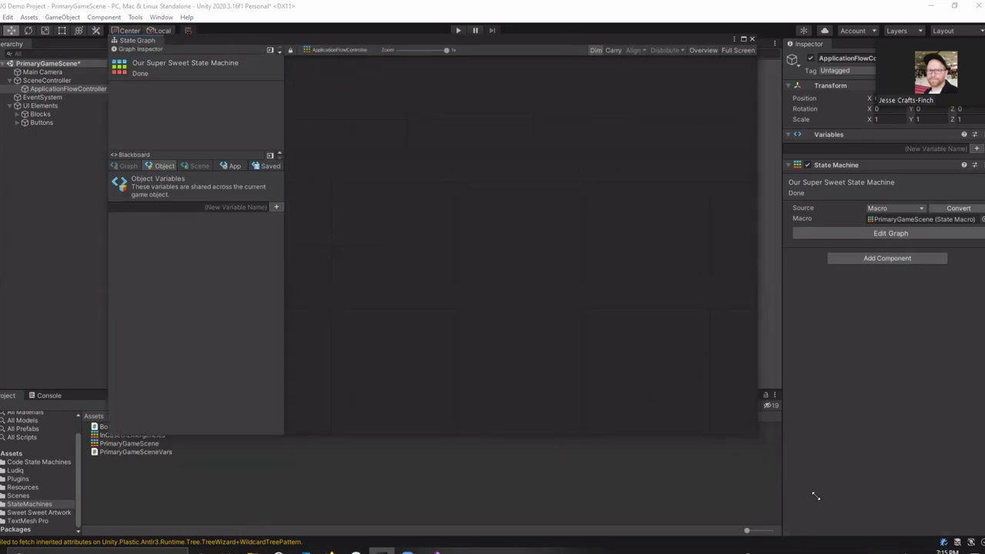
drag(759, 435, 816, 496)
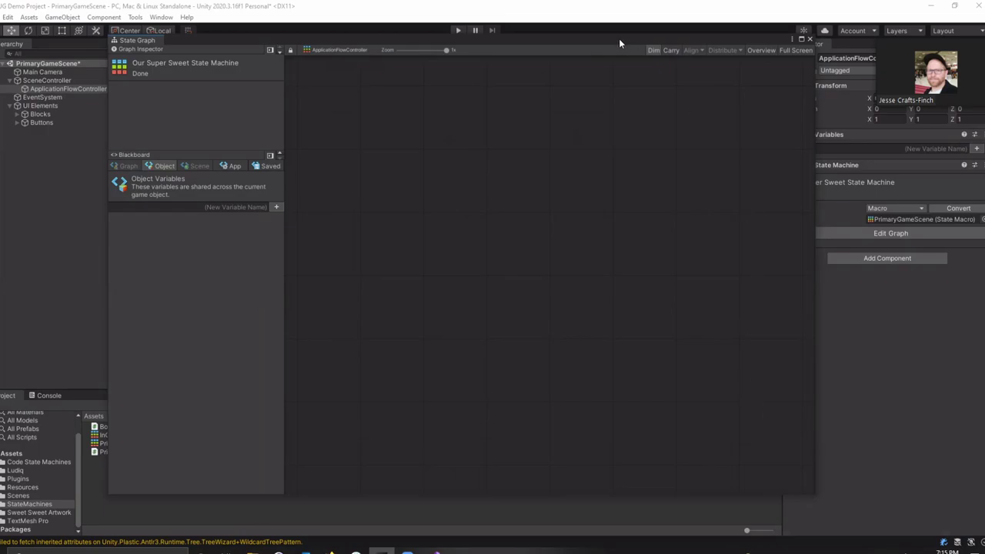
drag(619, 43, 587, 37)
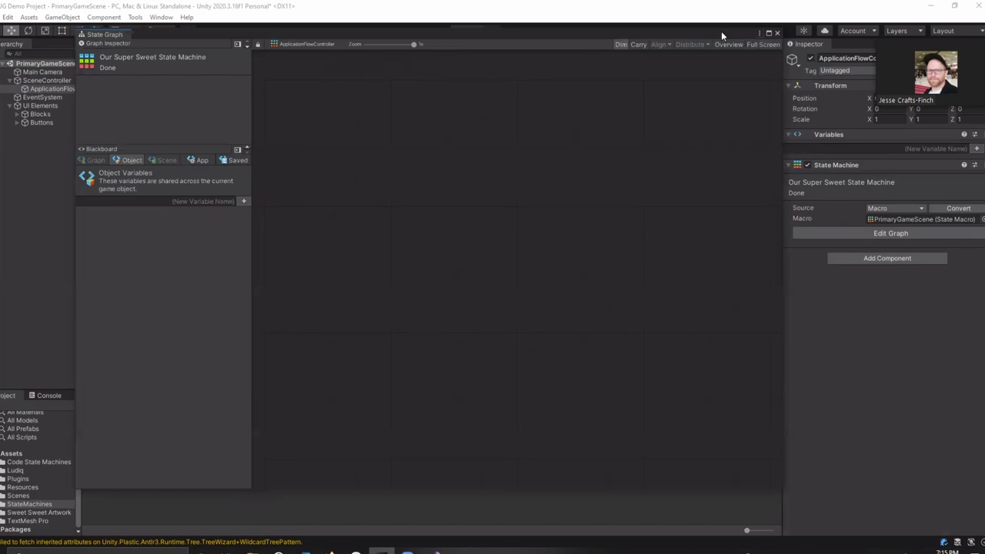
drag(721, 31, 720, 25)
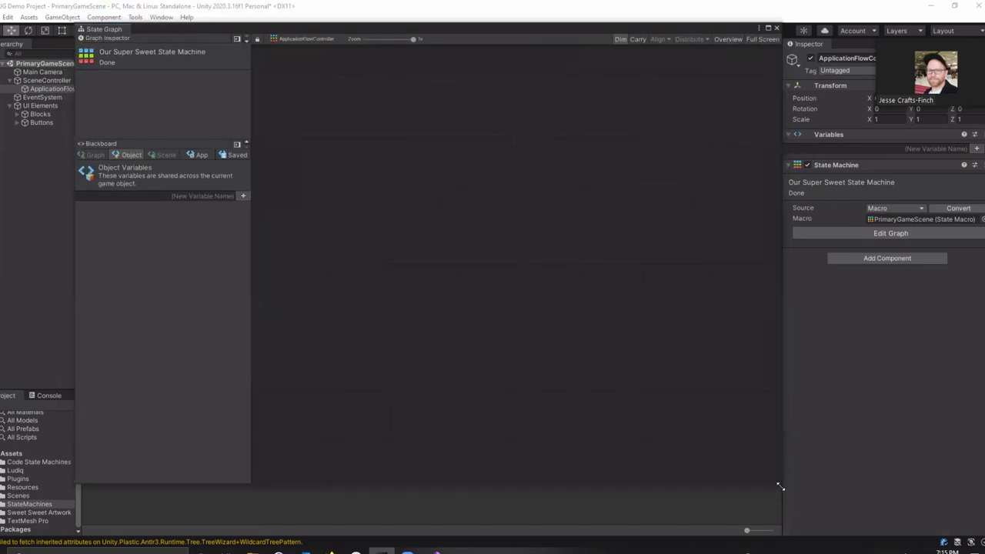
drag(780, 486, 841, 520)
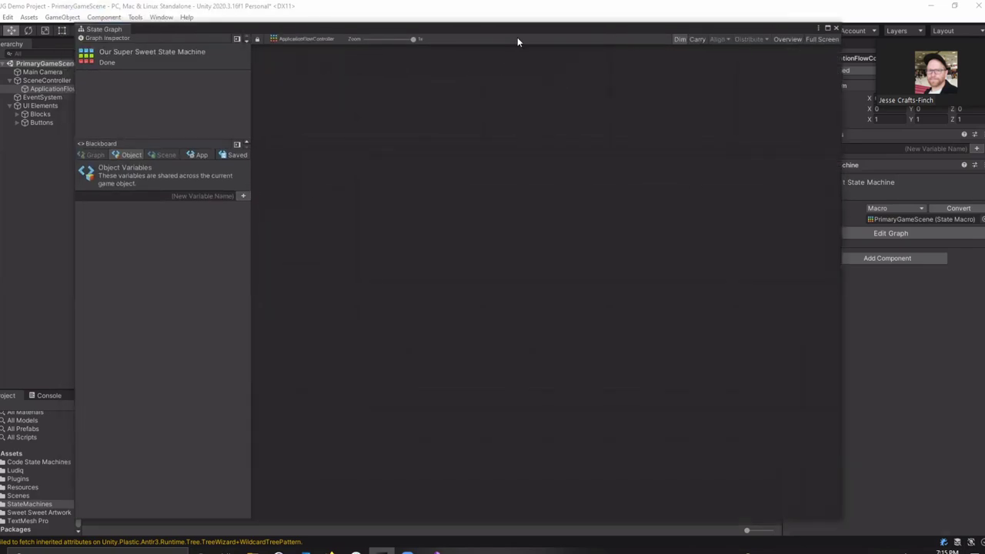
drag(516, 30, 503, 23)
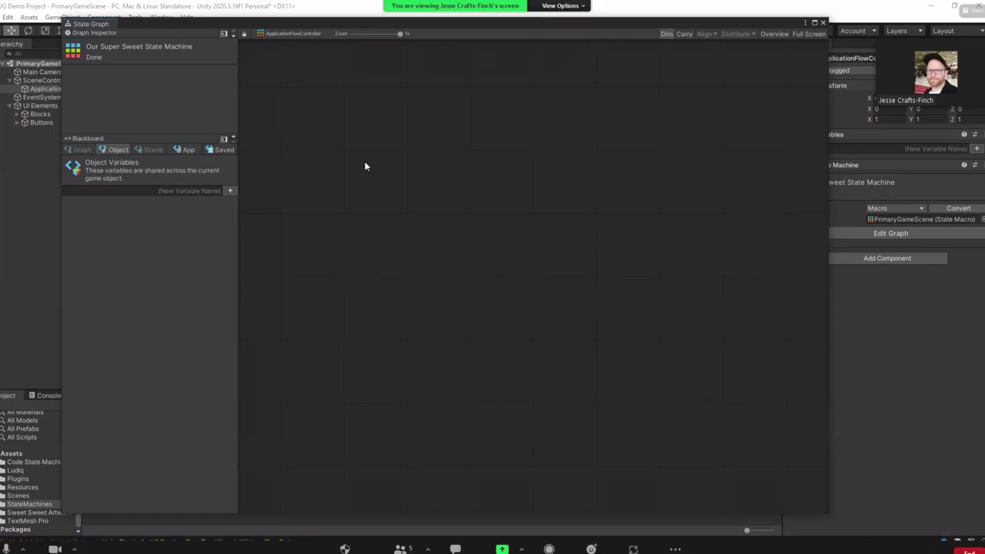
Step: Set Zoom to a side-by-side gallery layout beside the shared screen and pin the presenter's video
click(973, 10)
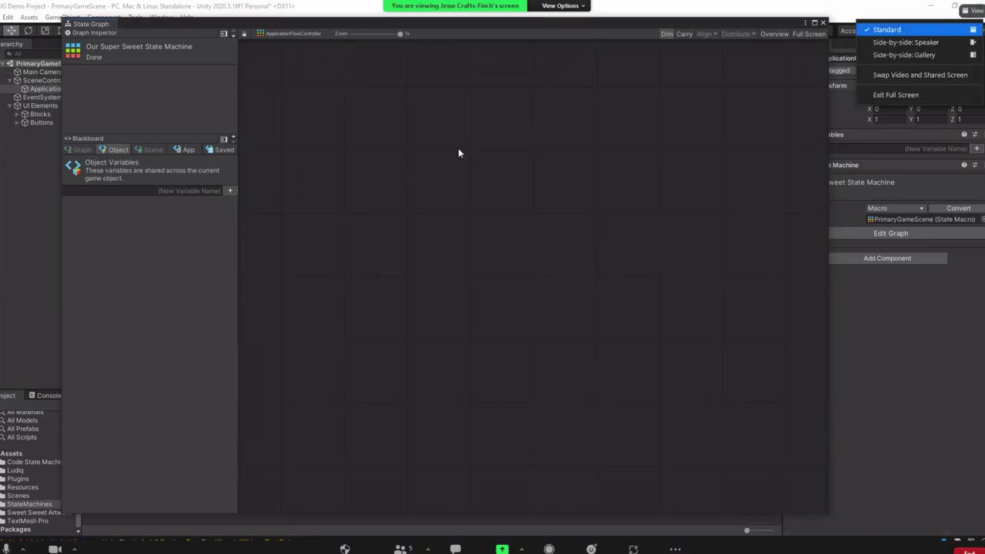
click(906, 42)
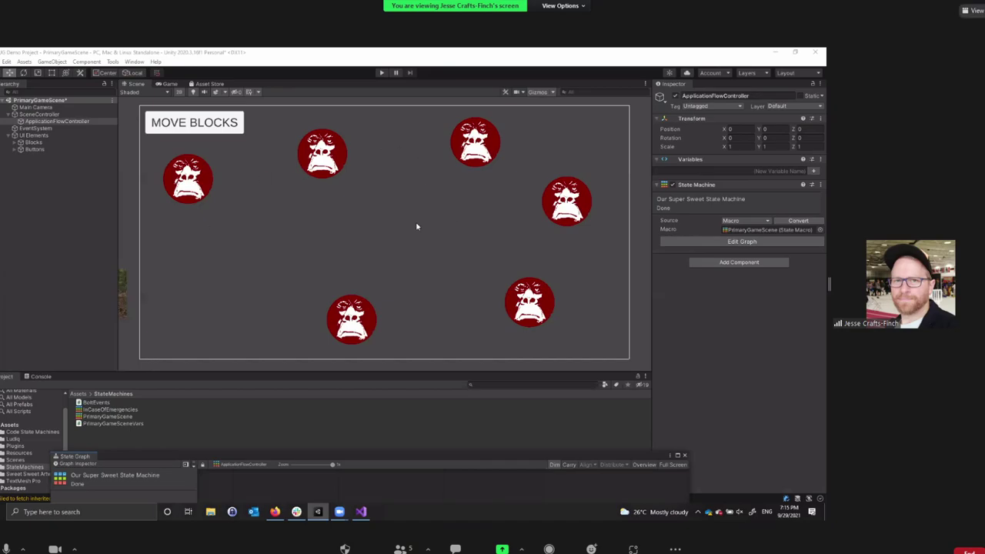
click(973, 10)
click(906, 52)
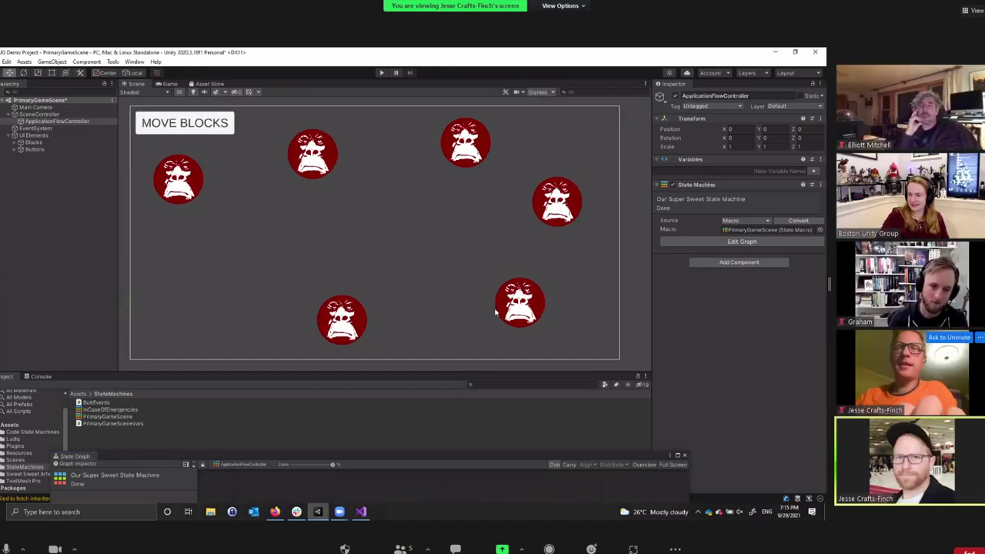
click(980, 337)
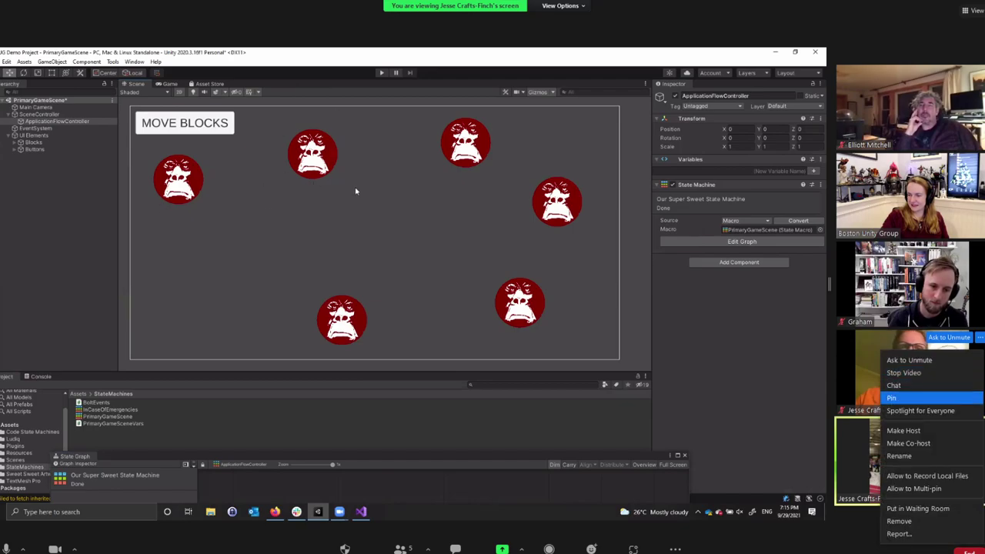
click(901, 392)
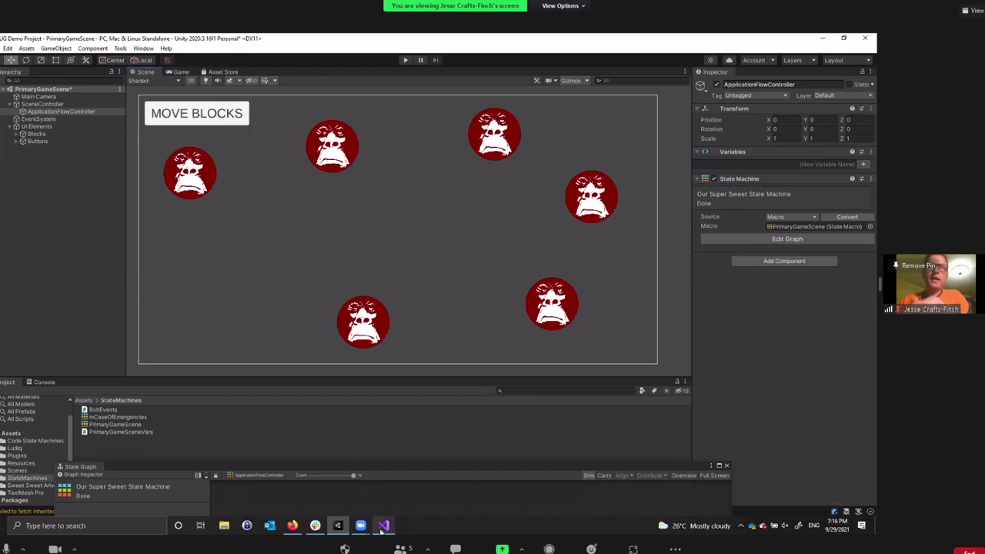
Step: Bring Visual Studio forward briefly, then minimize it to return to the Unity editor
mouse_move(383, 528)
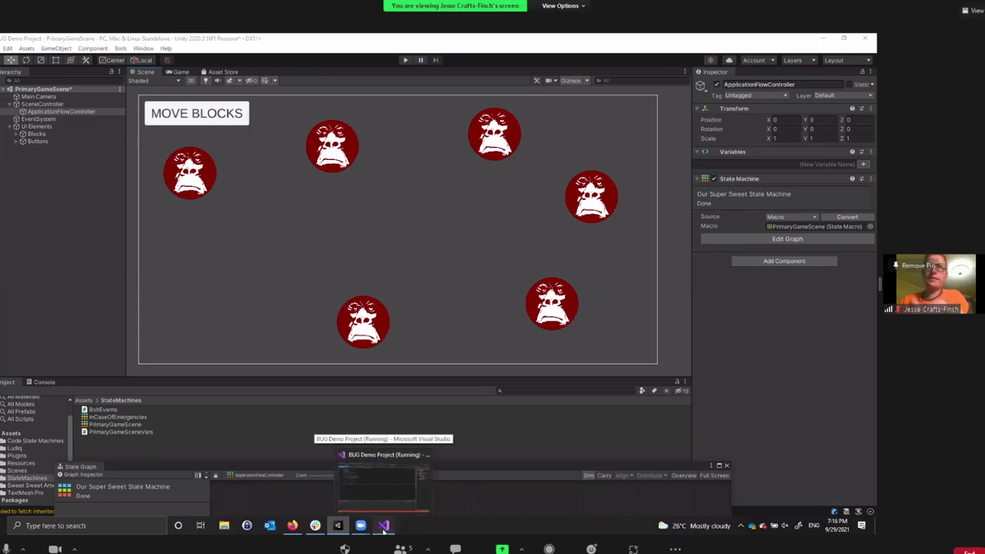
click(383, 526)
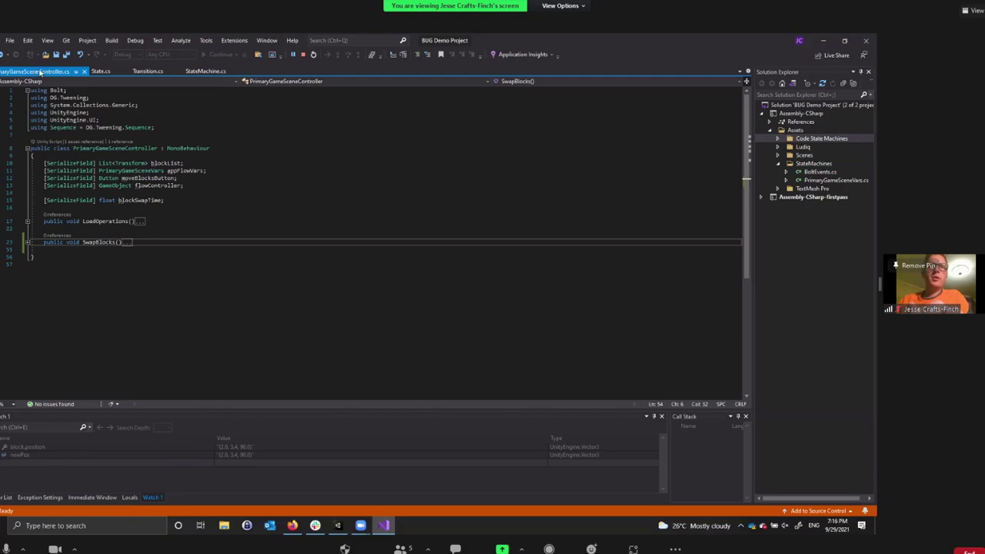
click(824, 43)
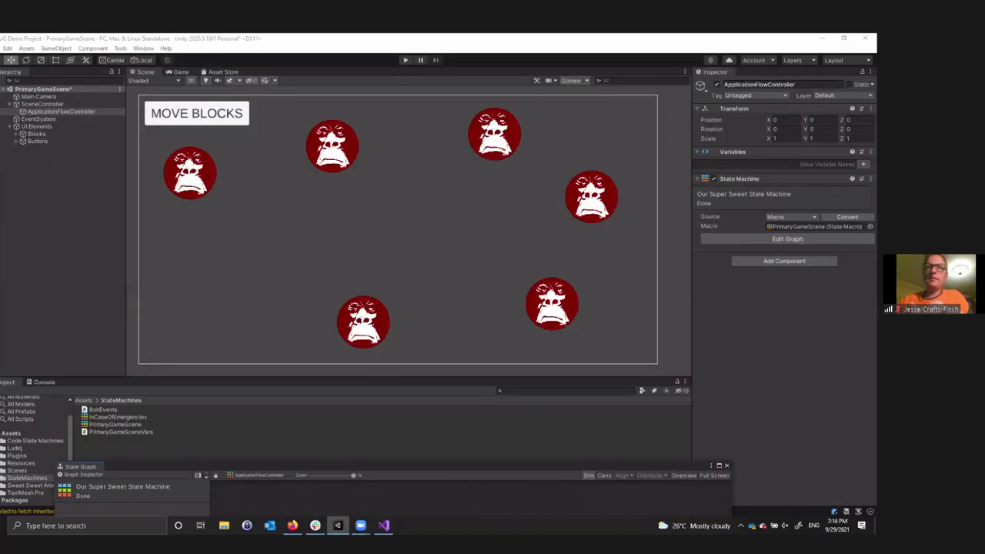
Step: Maximize the State Graph and create a new flow state on the canvas
double_click(139, 456)
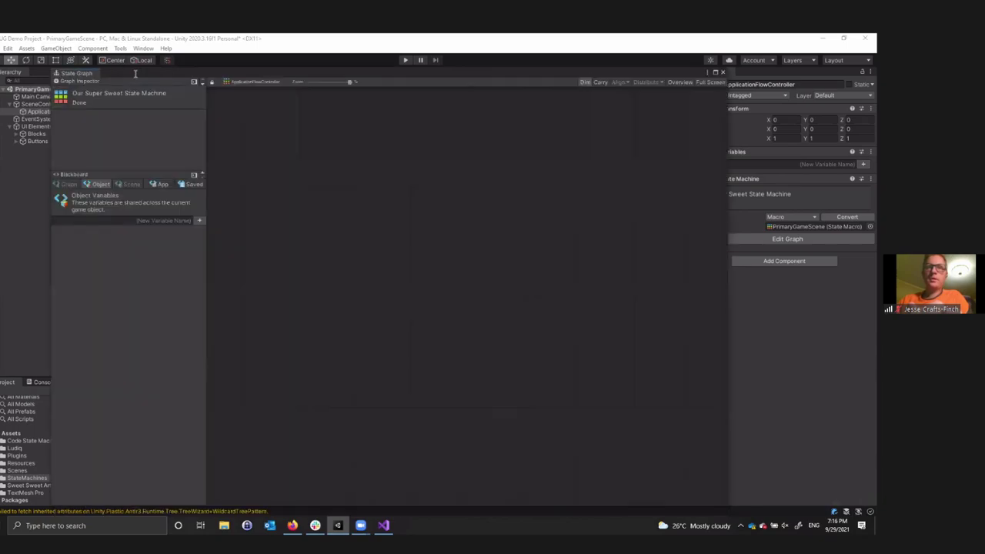
right_click(259, 248)
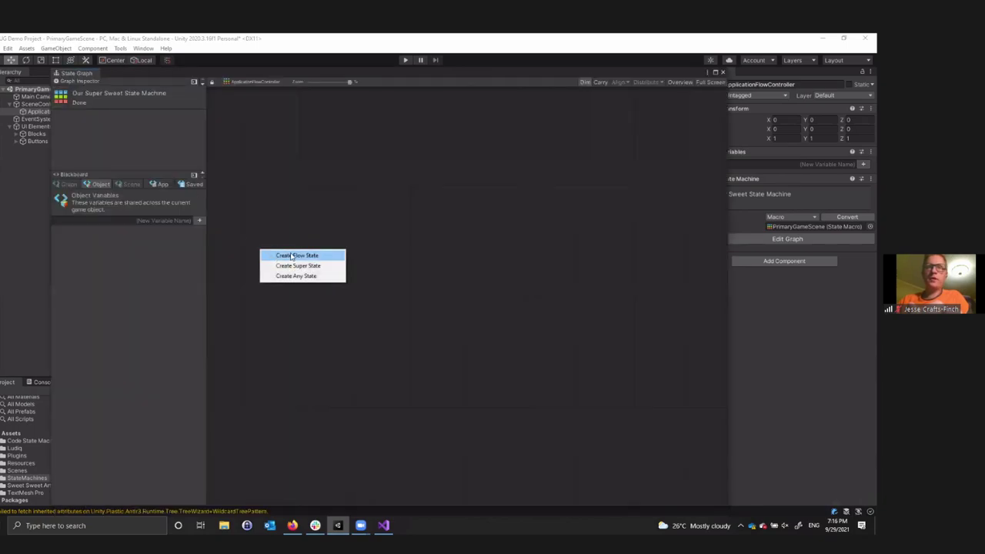
click(279, 259)
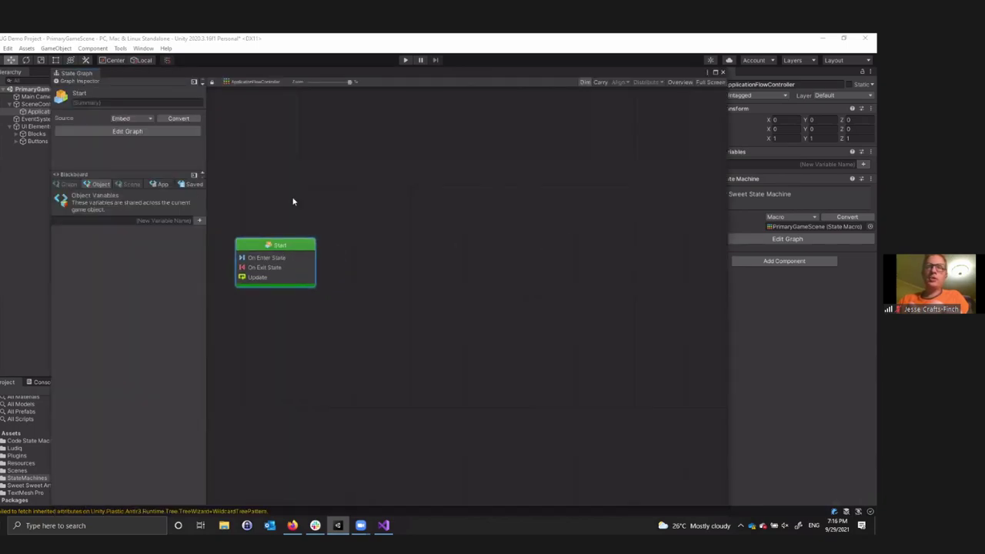
drag(224, 218, 689, 332)
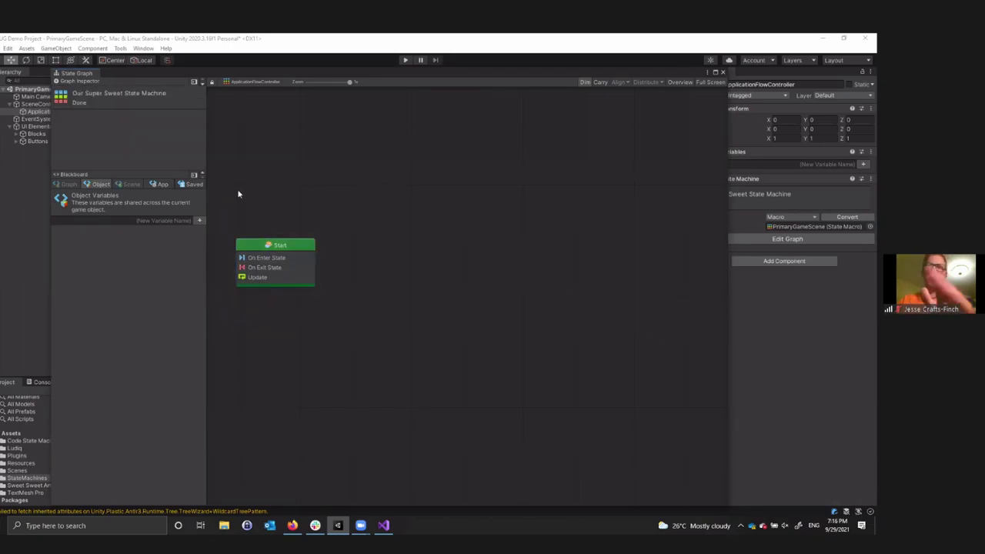
drag(503, 69, 508, 48)
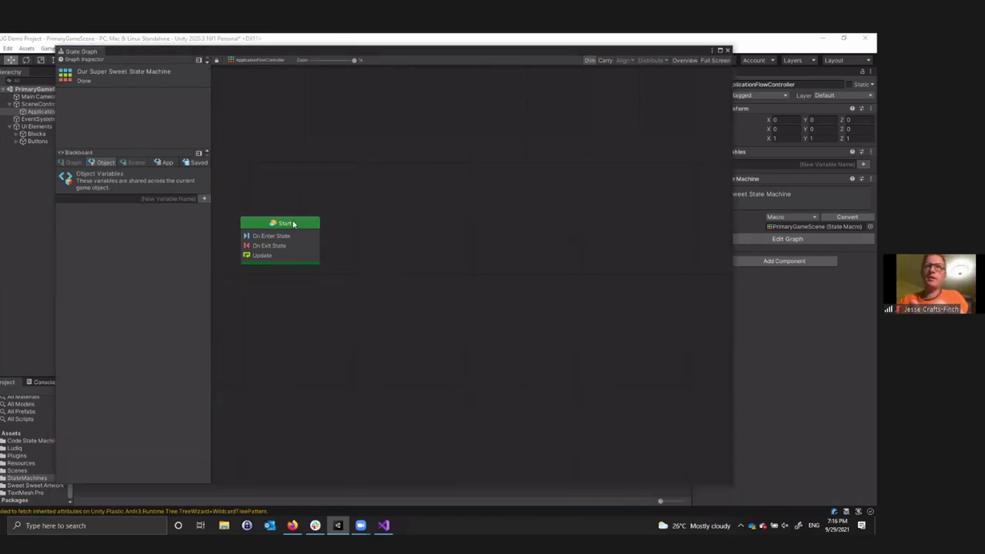
drag(294, 224, 305, 224)
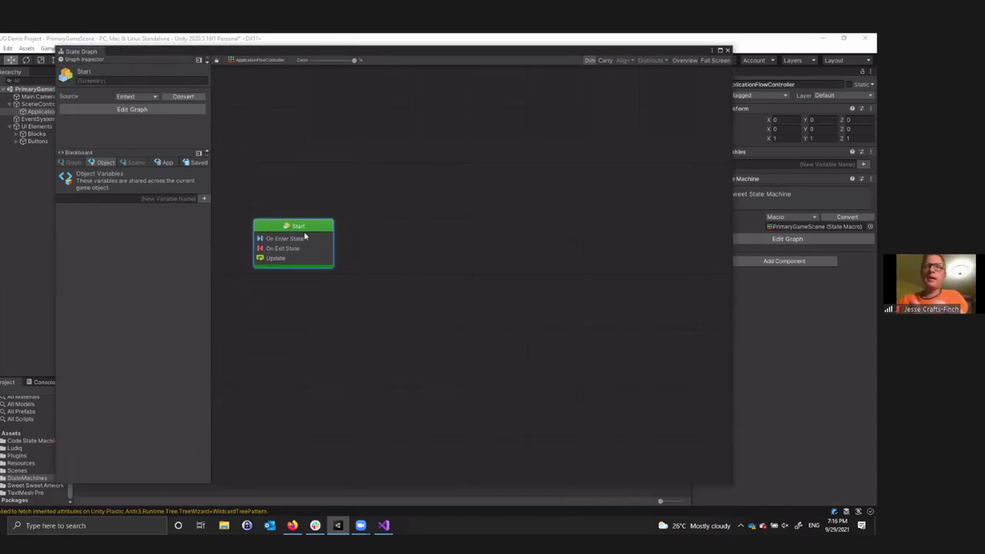
Step: Give the start state summary 'Loading Optimizations' and title 'App loading', then swap Zoom's video and screen
click(136, 79)
text(Loading)
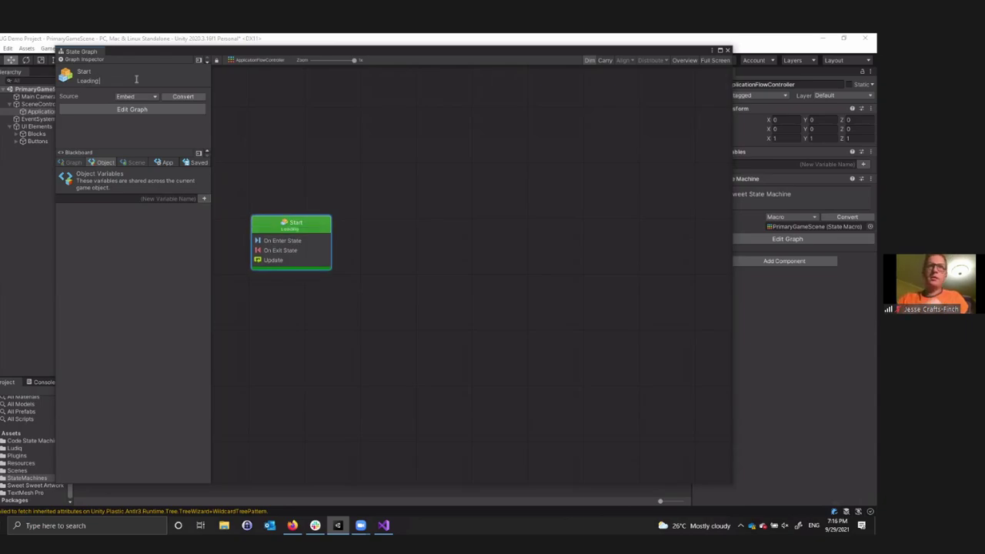
text( Optimizations)
click(400, 204)
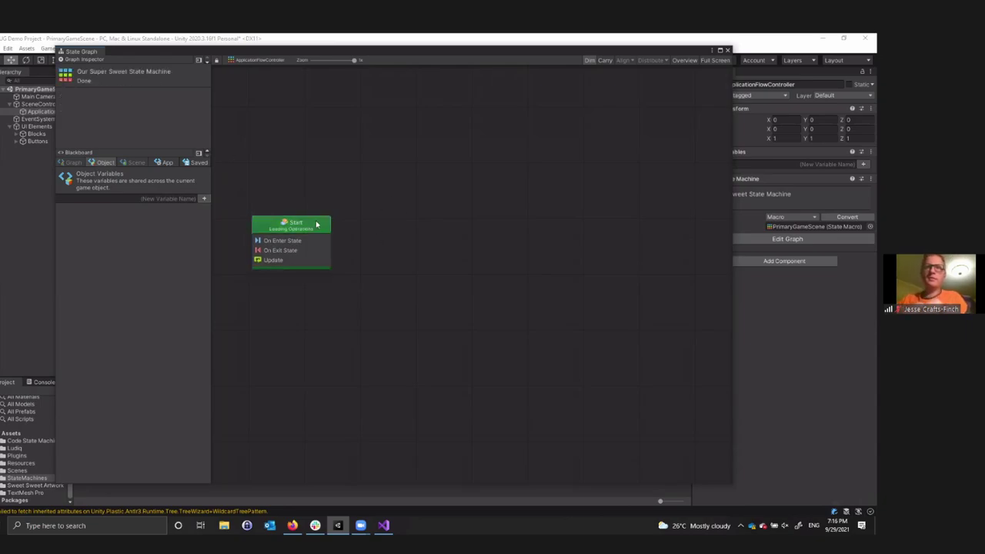
click(316, 224)
click(121, 71)
text(Lodin)
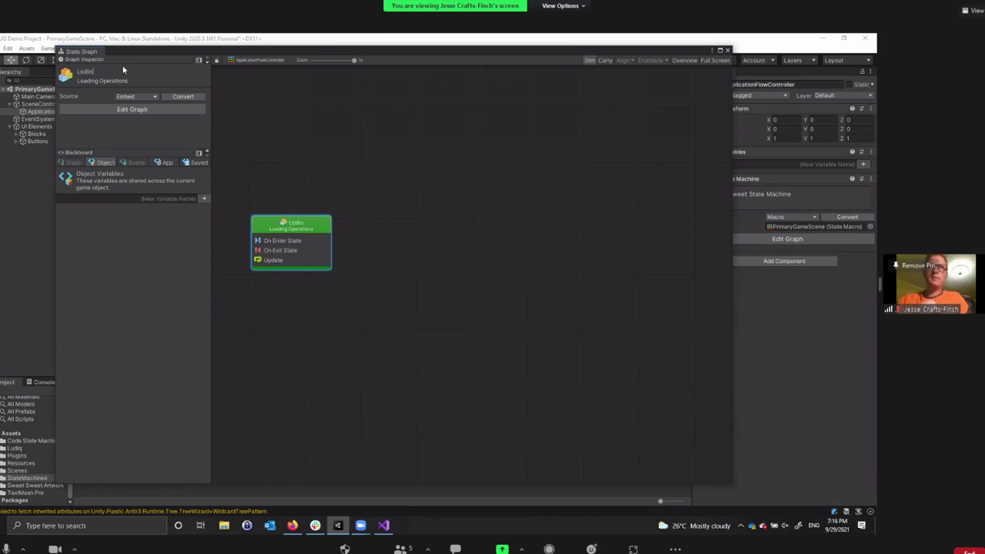
key(BackSpace)
key(BackSpace)
key(BackSpace)
text(App loading)
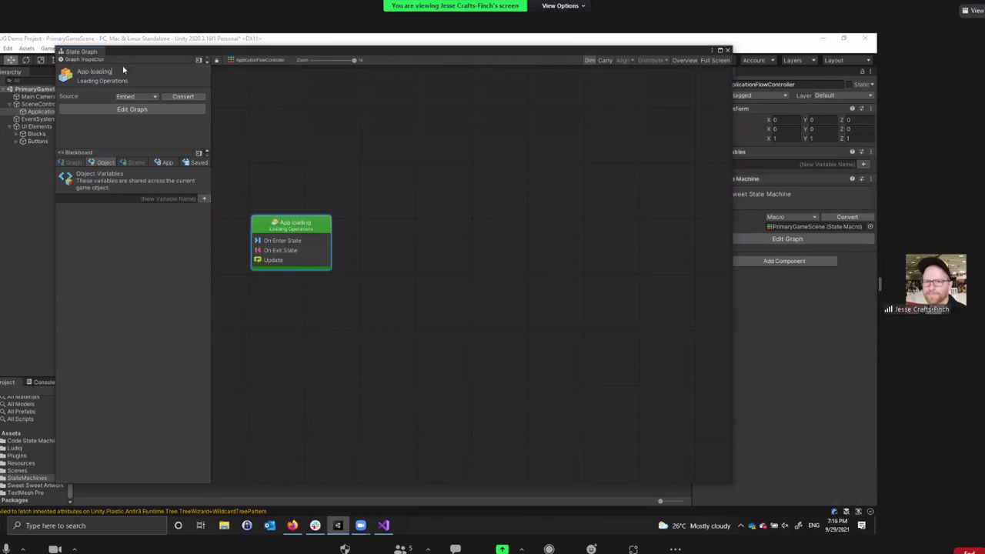
click(972, 11)
click(906, 26)
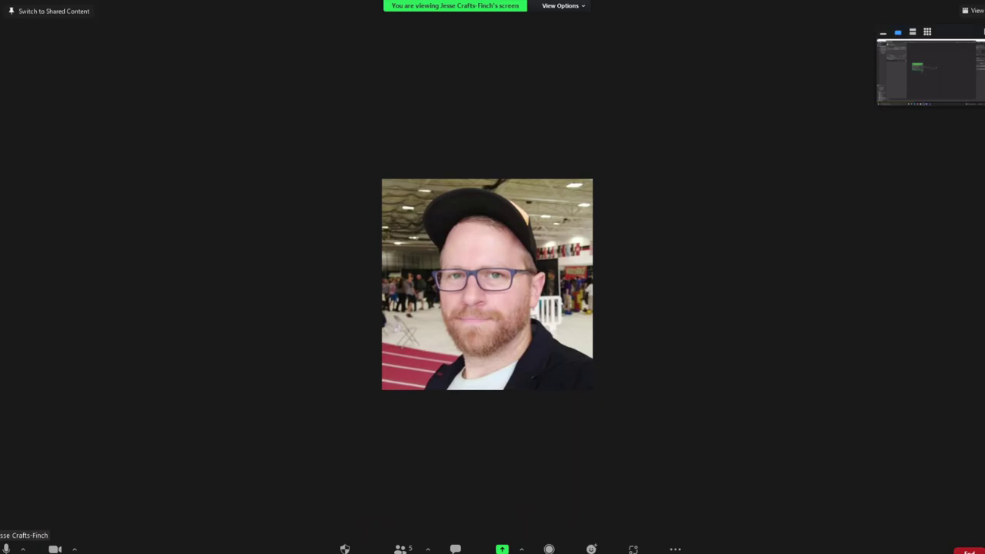
Step: Try Zoom's gallery and strip layouts, then return the shared screen to the main view
click(927, 32)
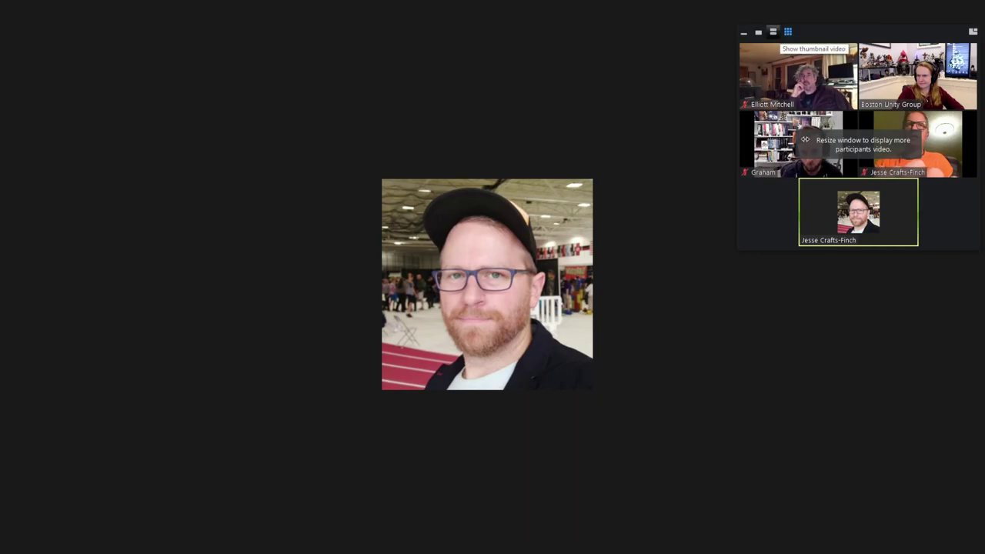
click(772, 32)
click(974, 10)
click(973, 10)
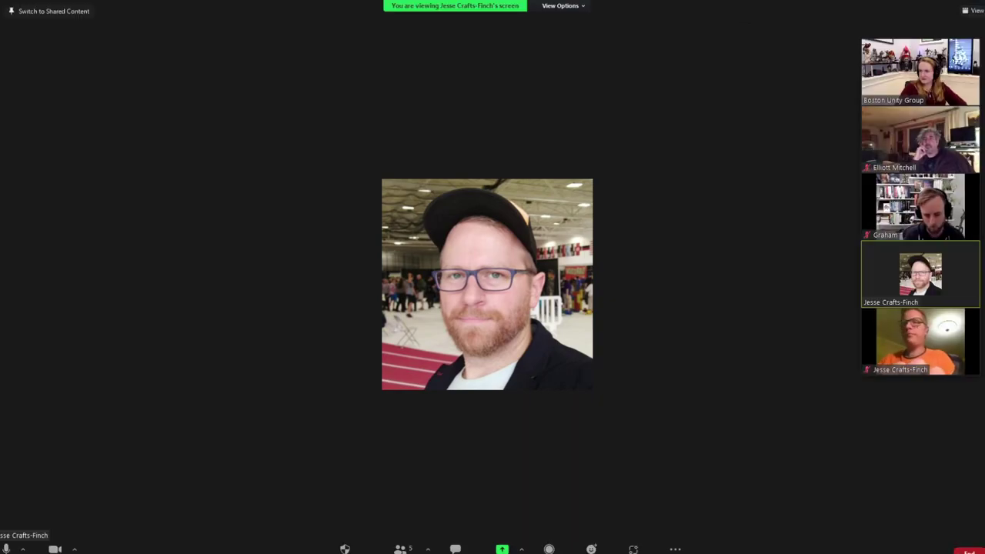
click(974, 11)
click(901, 74)
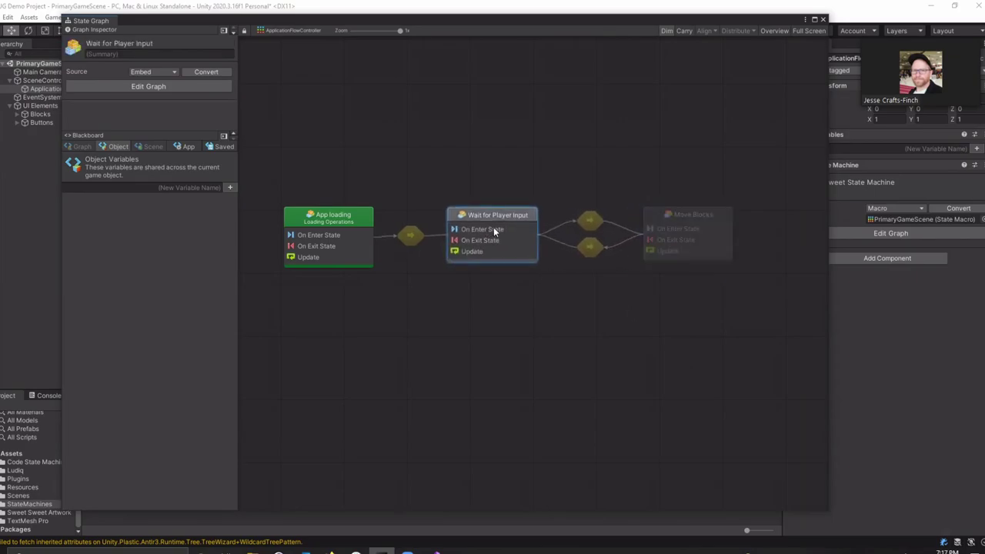
Step: Box-select the App loading, Wait for Player Input and Move Blocks states to review them, then dock the State Graph
drag(307, 131, 771, 329)
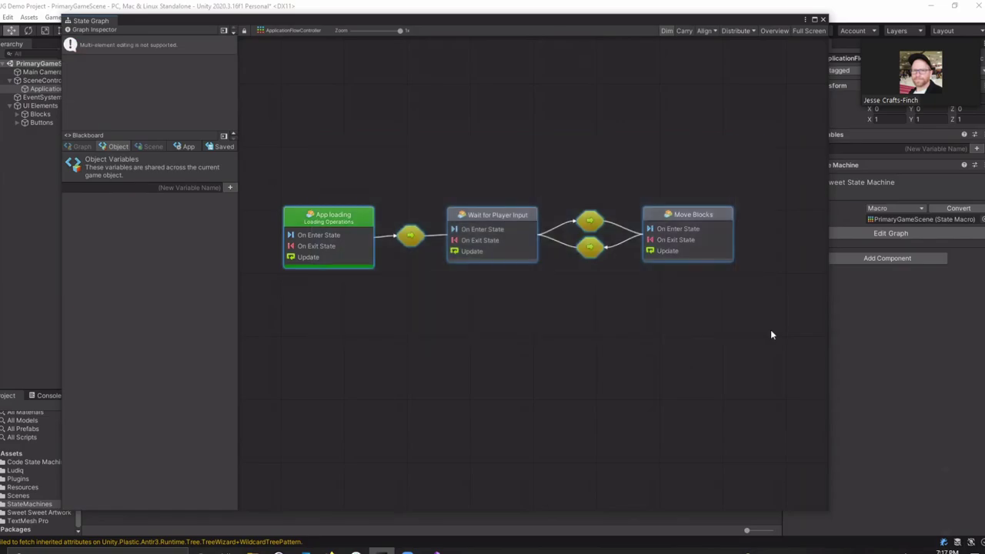
click(263, 111)
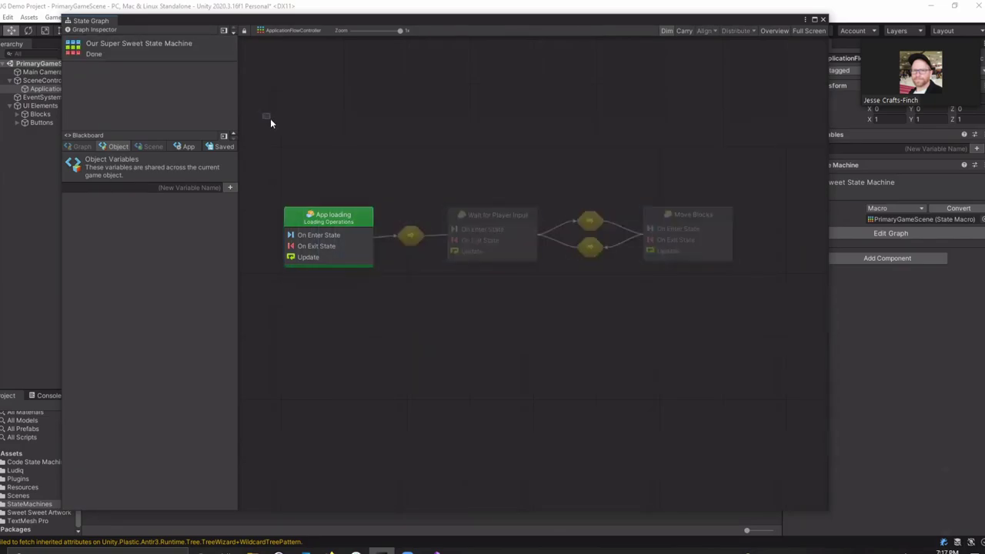
drag(271, 121, 761, 377)
click(287, 172)
drag(267, 174, 389, 299)
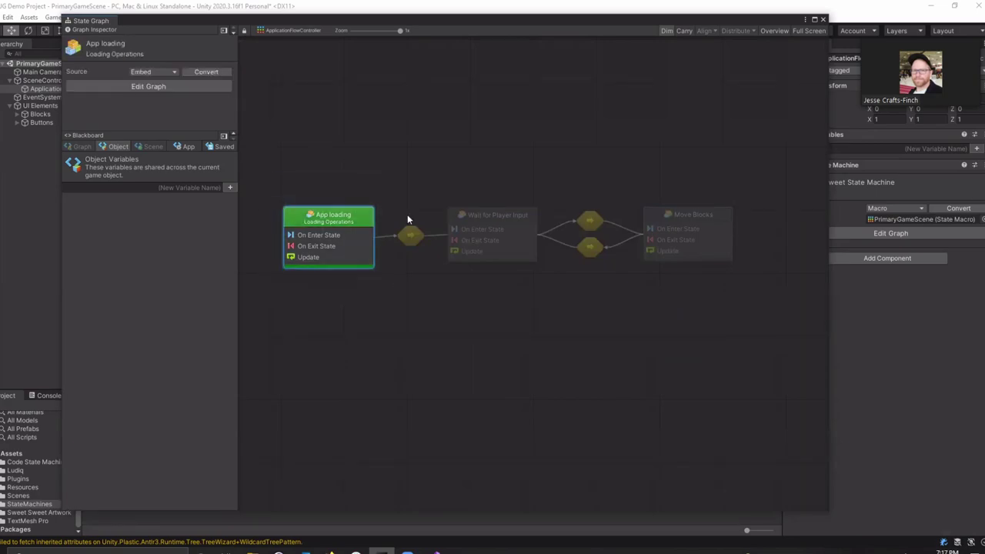
drag(431, 166, 556, 304)
click(556, 303)
drag(608, 158, 768, 304)
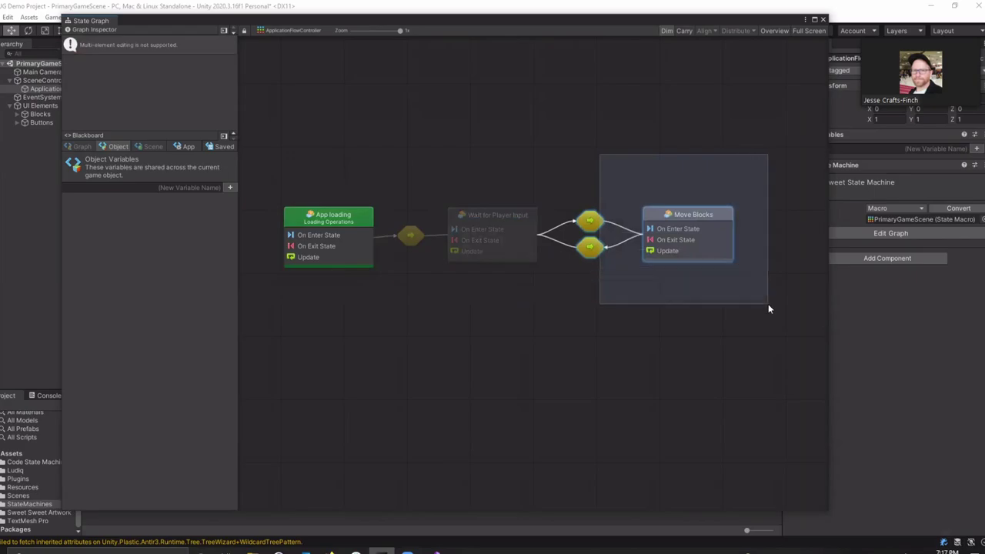
click(769, 304)
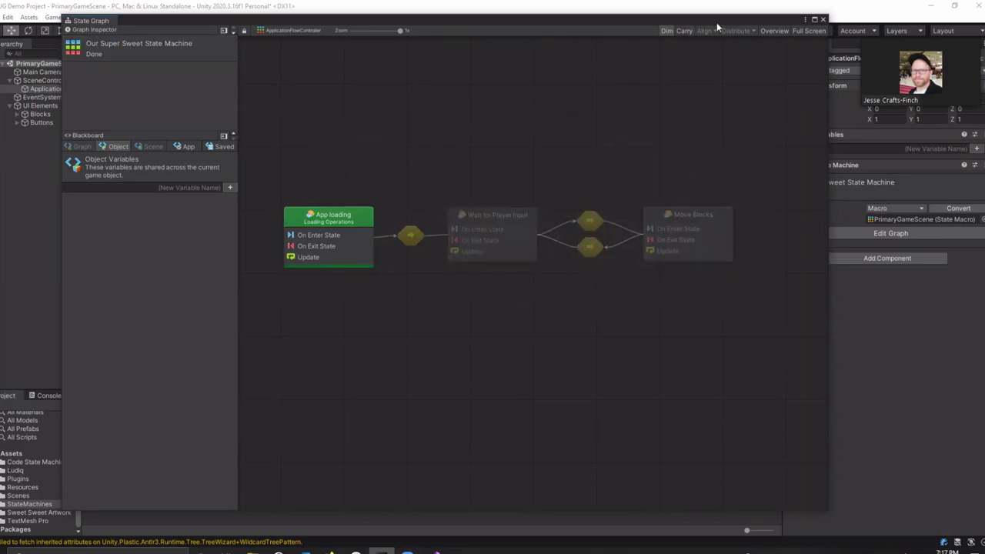
drag(716, 23, 713, 47)
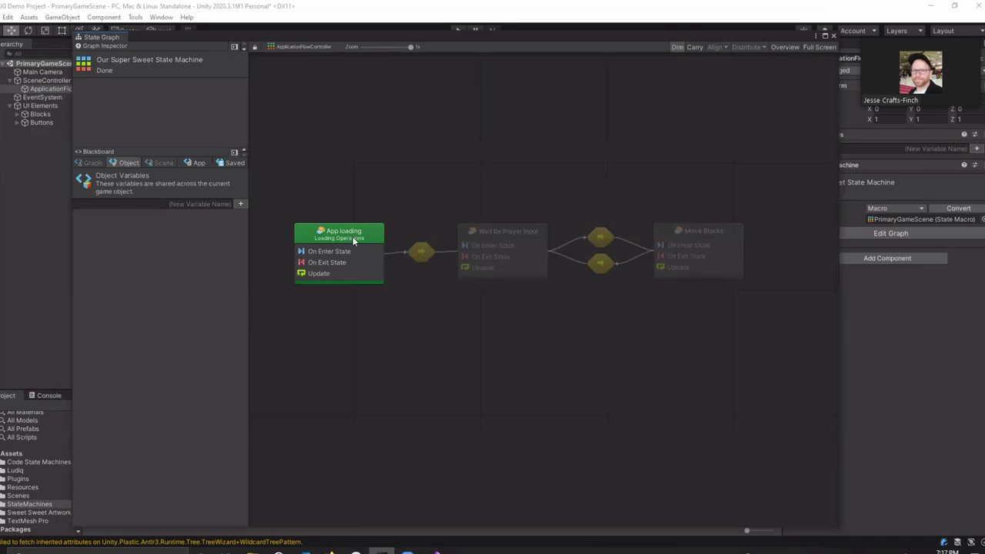
Step: Open the App loading state's flow graph and pan to its event nodes
double_click(352, 236)
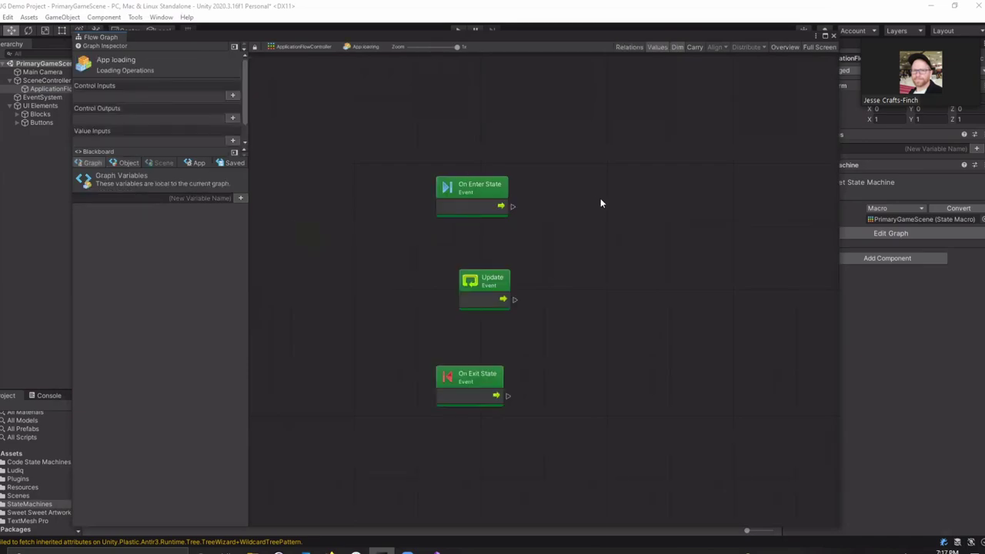
middle_drag(601, 200, 485, 189)
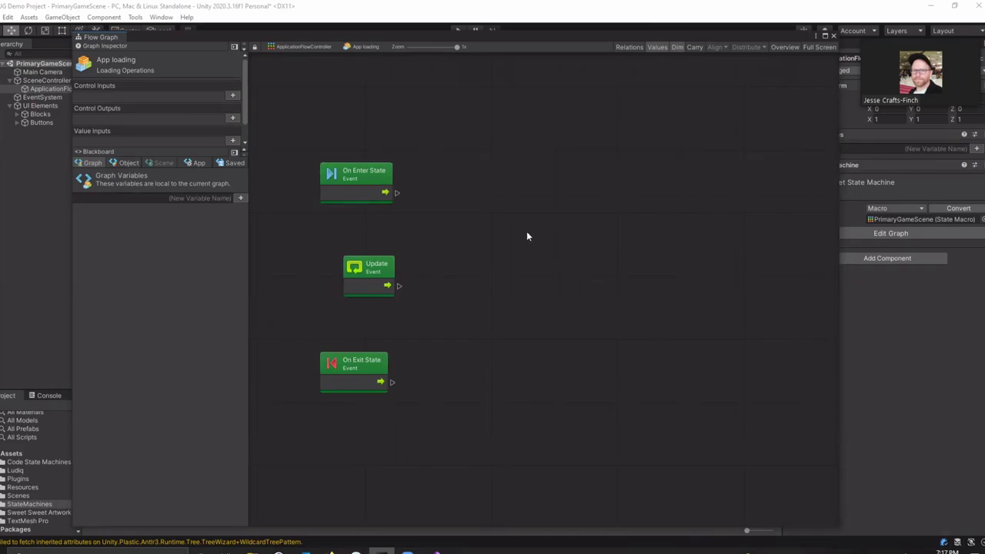
middle_drag(526, 236, 485, 226)
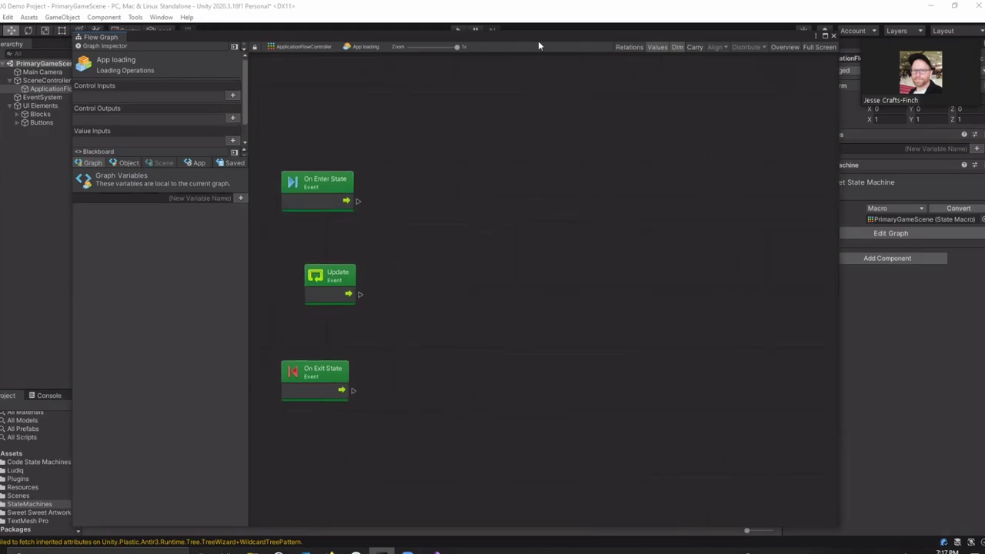
Step: Add a Mathf Sin unit from a 'math' search, move it, then delete it again
right_click(429, 181)
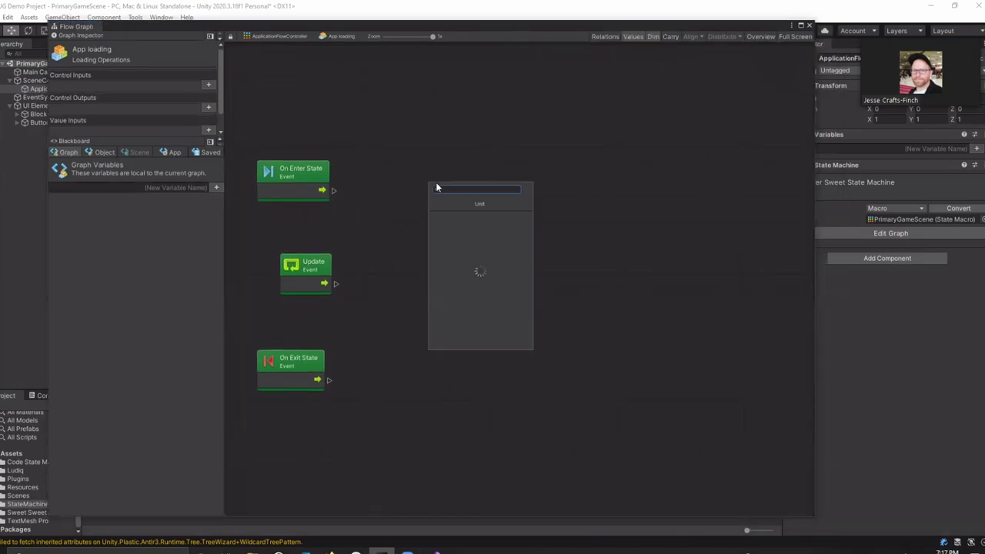
text(math)
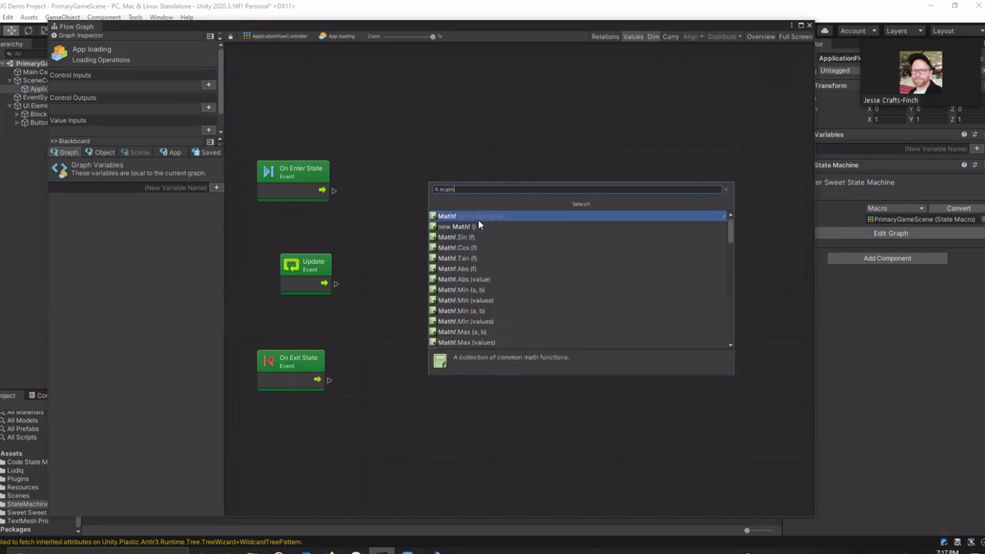
click(459, 237)
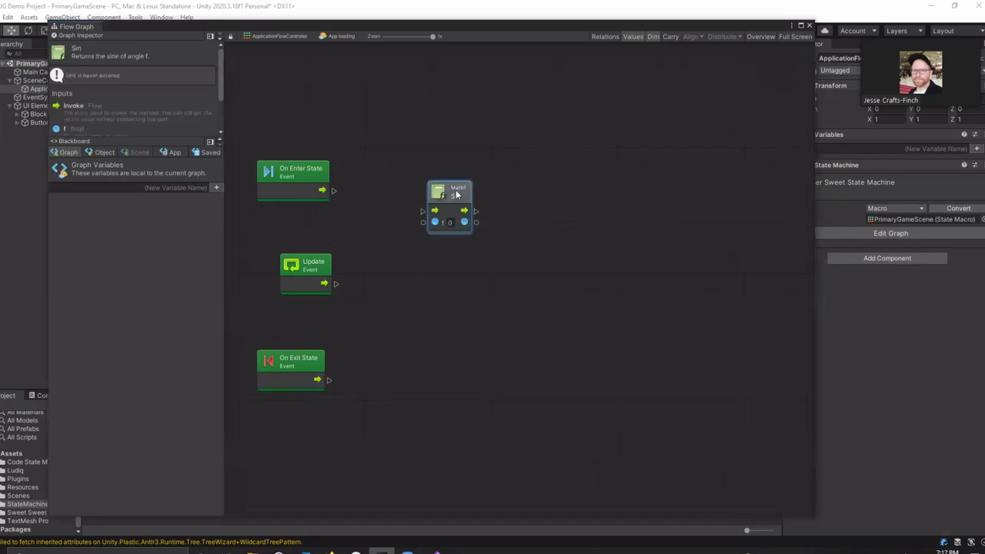
drag(422, 189, 440, 170)
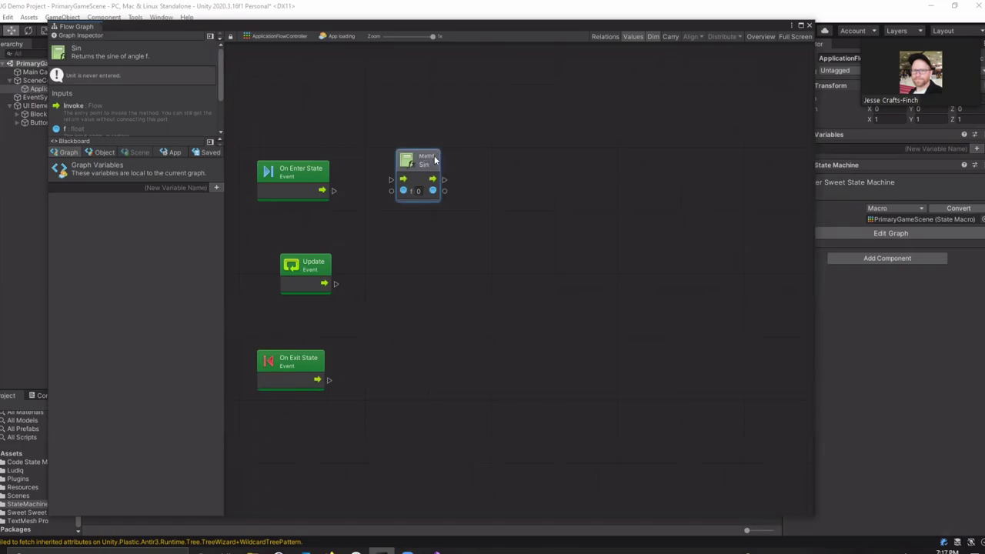
click(478, 216)
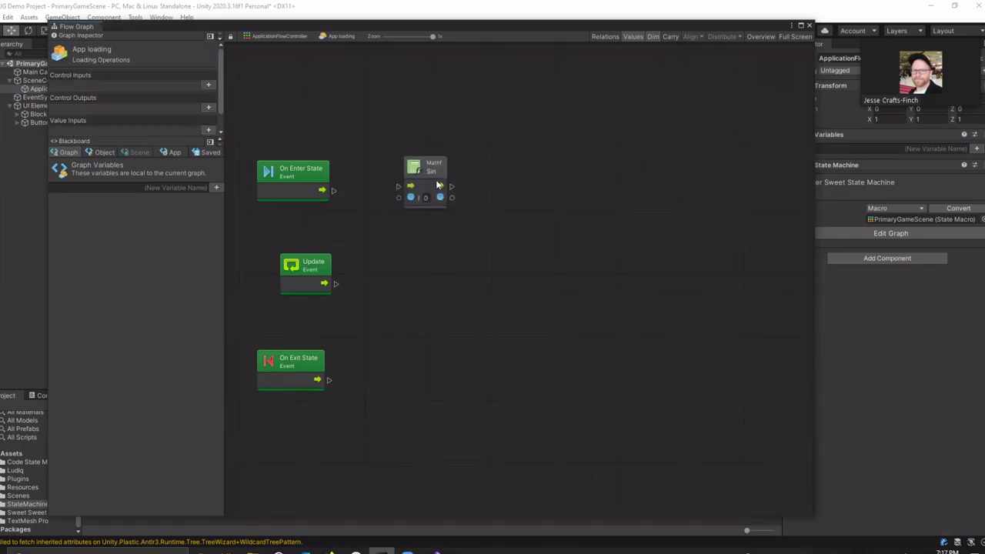
click(424, 182)
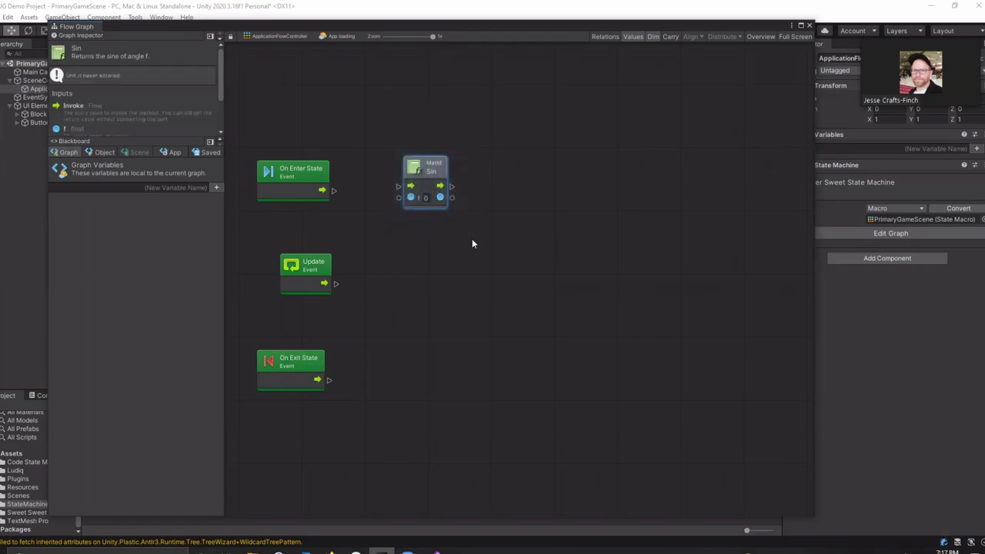
key(Delete)
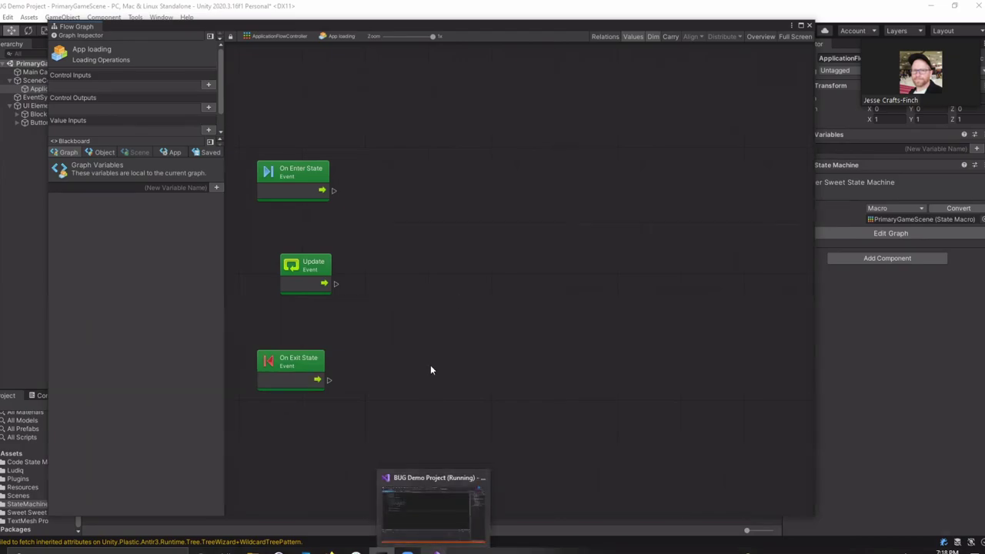
Step: Delete the Update and On Exit State nodes, leaving only On Enter State
drag(250, 243, 357, 431)
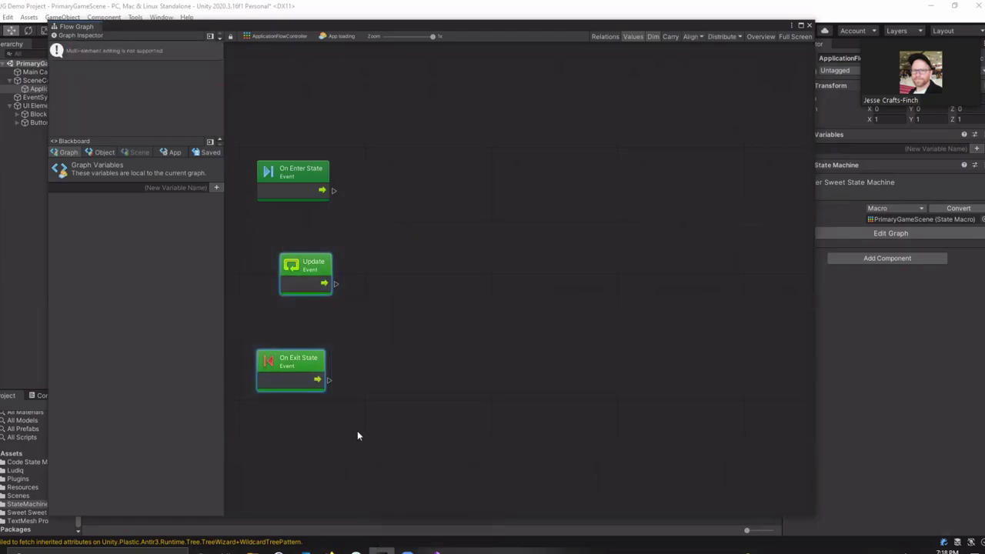
key(Delete)
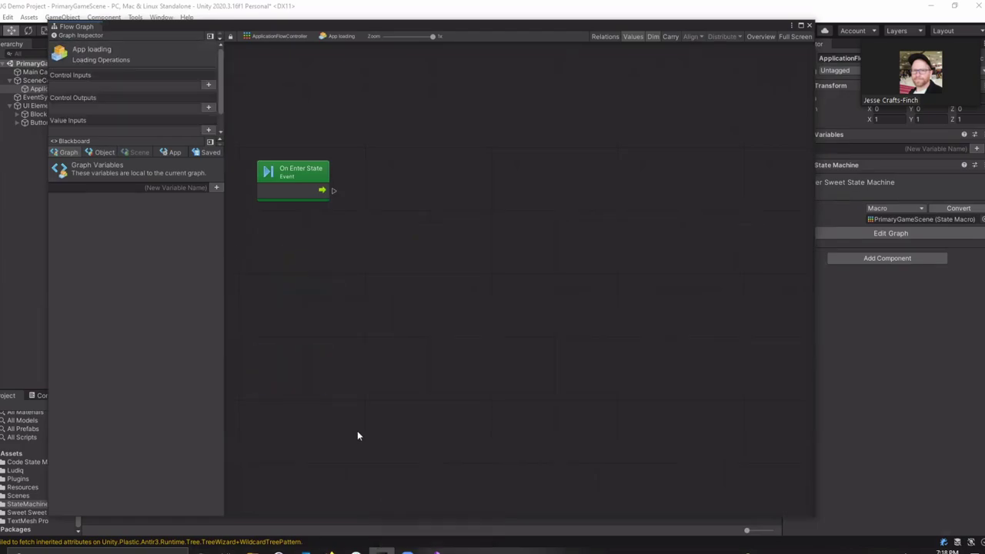
middle_drag(422, 192, 419, 270)
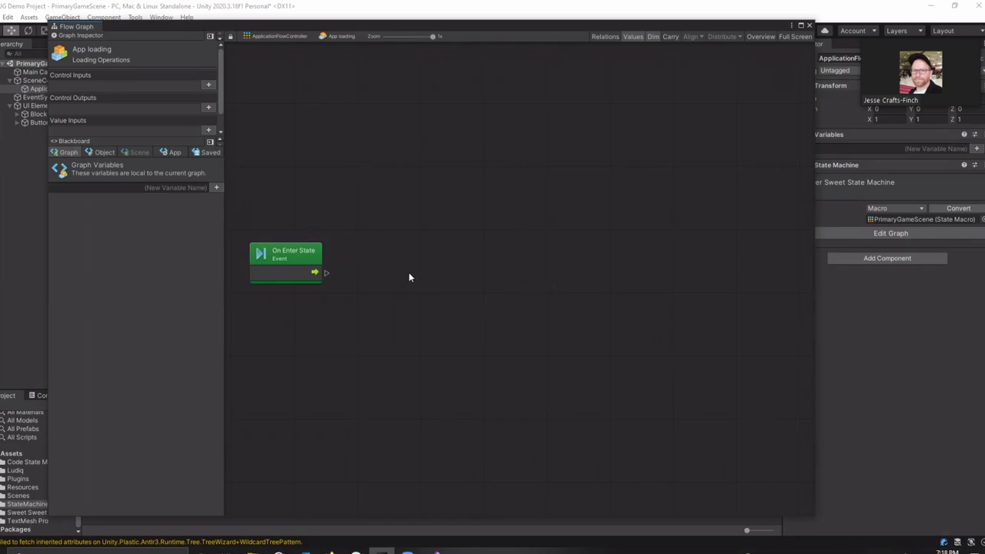
middle_drag(380, 235, 401, 223)
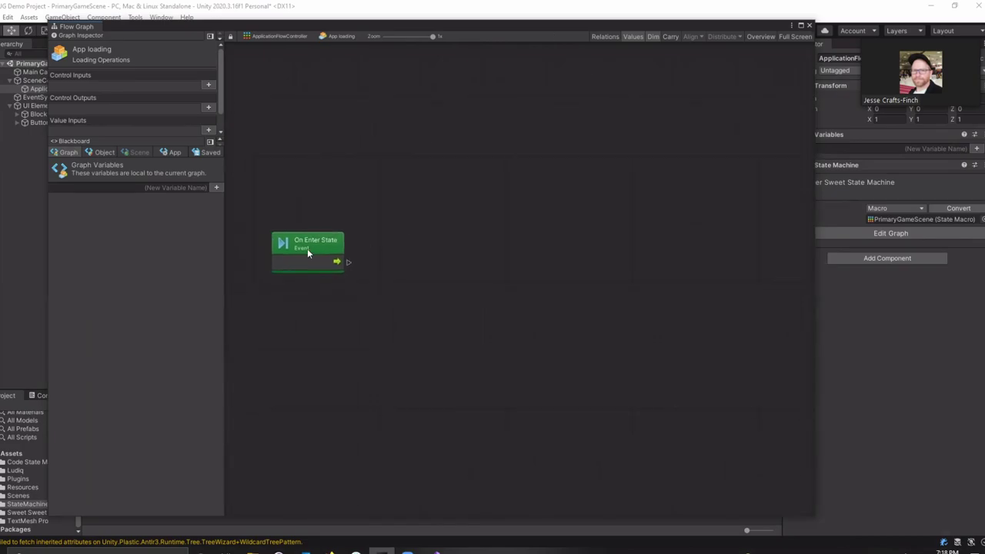
Step: Search the node finder for 'loading', cancel without adding anything, and bring Visual Studio forward
right_click(439, 246)
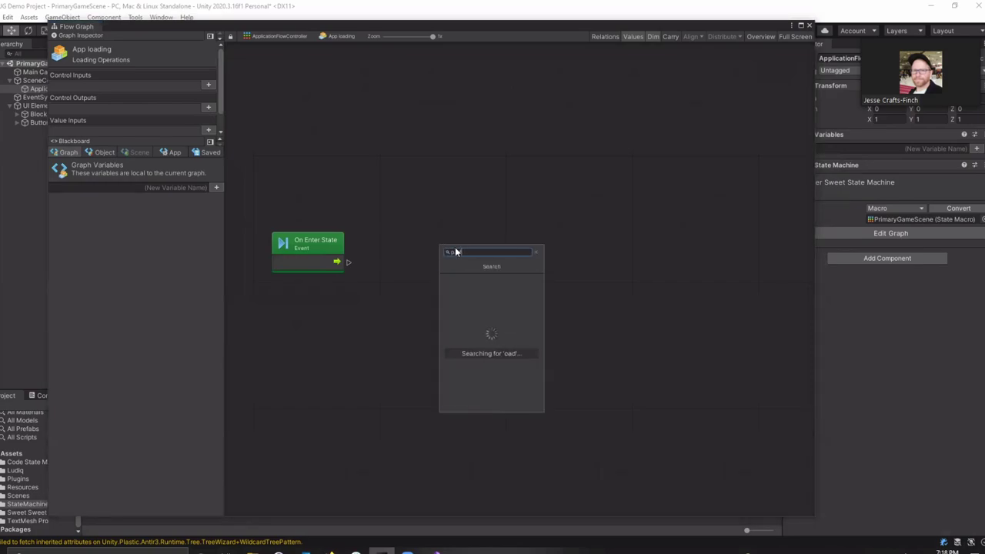
text(loading)
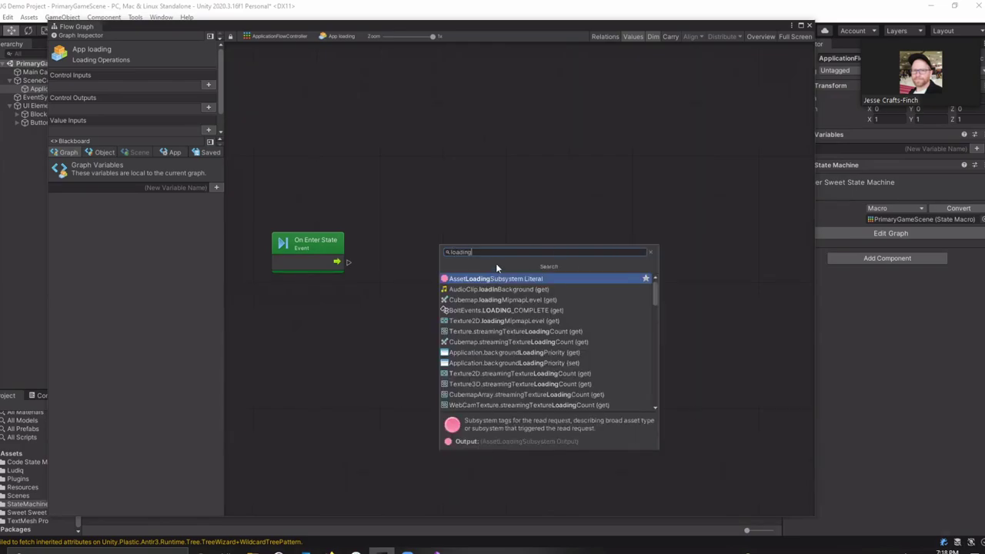
click(343, 261)
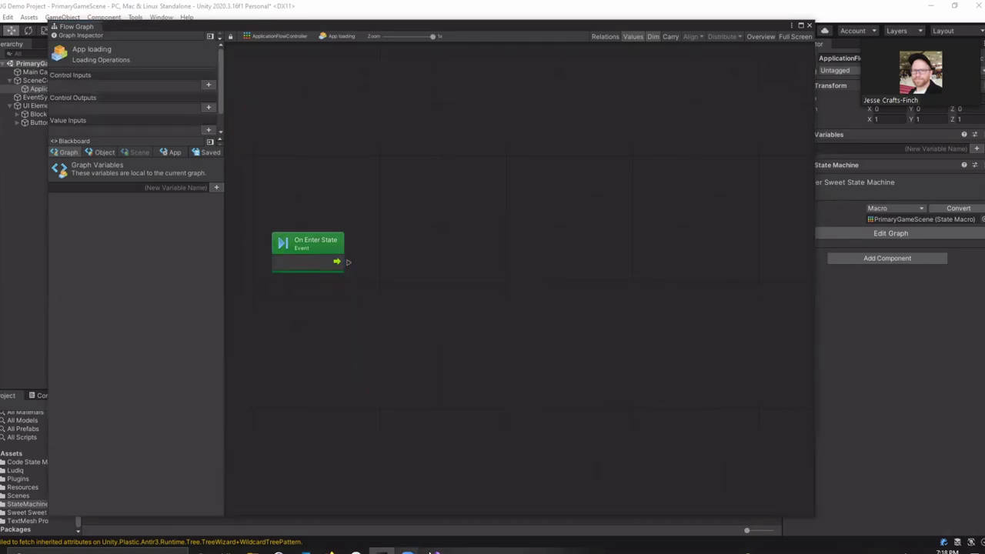
click(438, 552)
Step: Check the LoadOperations method in Visual Studio, then start a node search in Unity's App loading graph
double_click(112, 213)
key(ctrl+c)
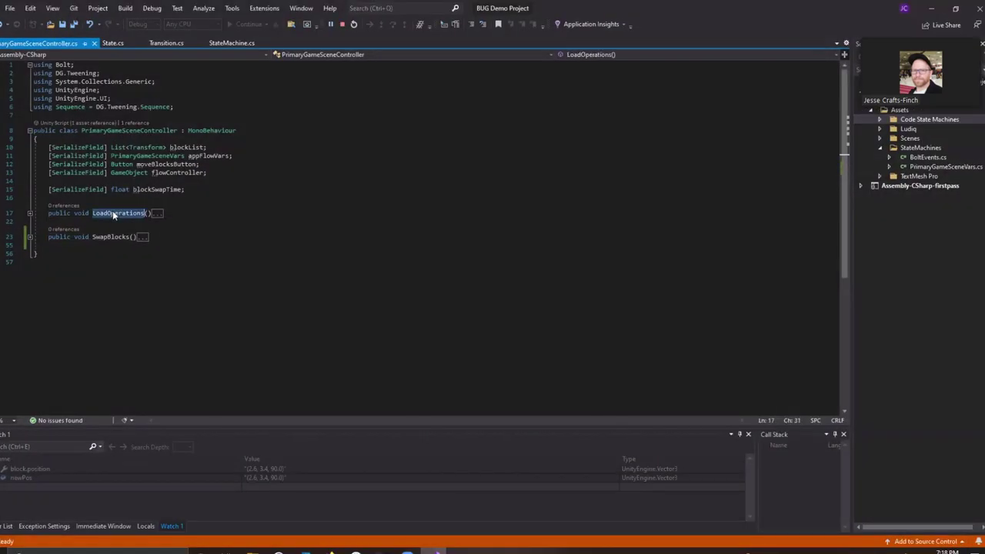
click(161, 213)
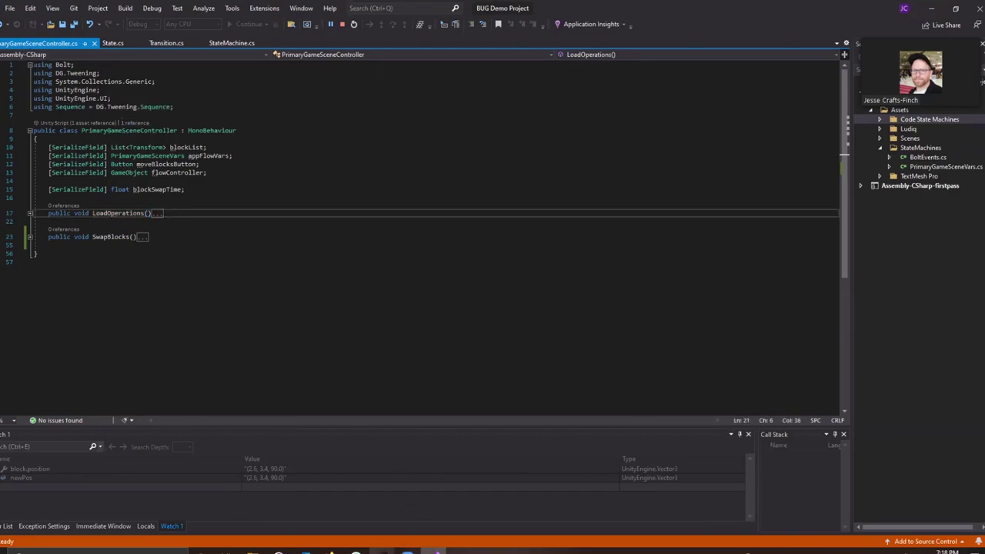
click(381, 551)
right_click(403, 245)
Step: Add a PrimaryGameSceneController.LoadOperations node and connect On Enter State's output to it
key(ctrl+v)
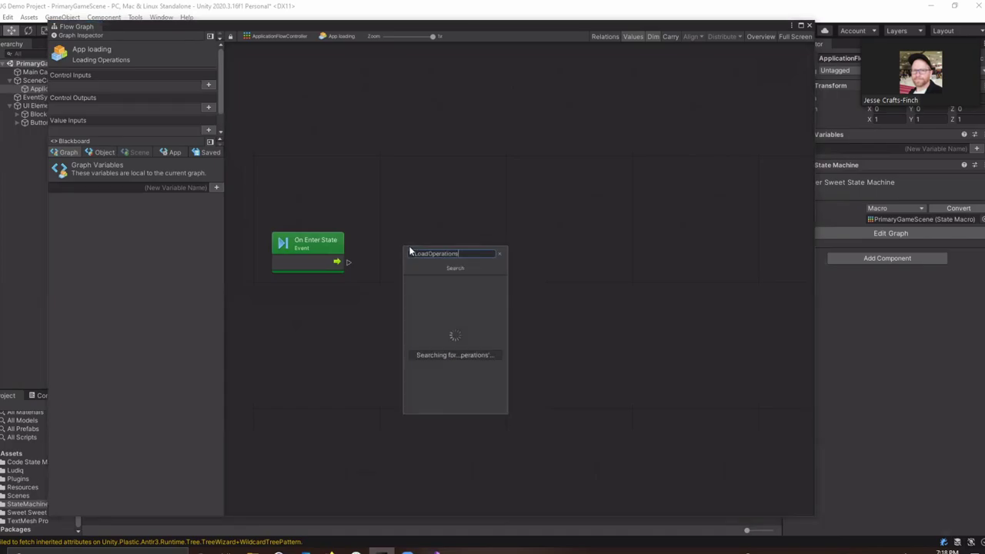
click(458, 281)
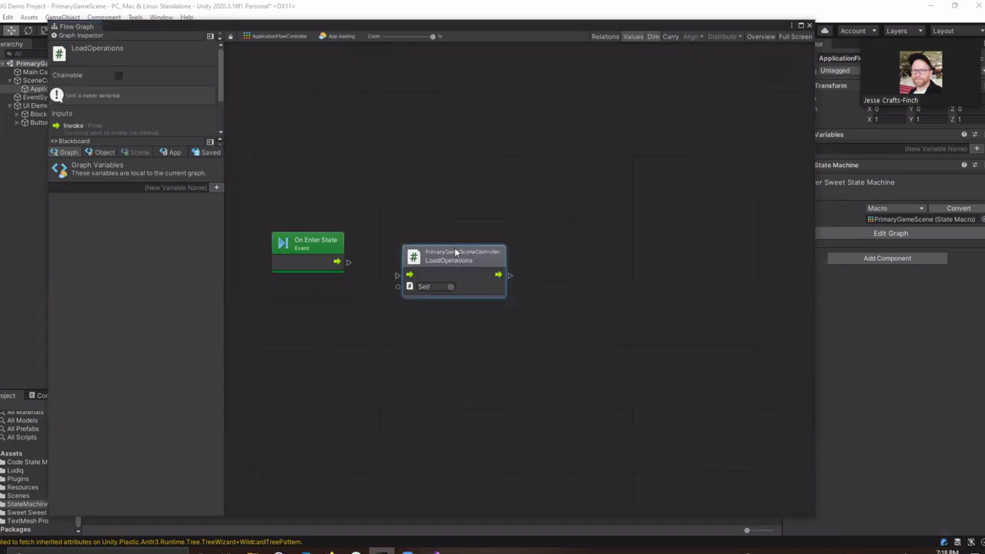
drag(349, 263, 398, 263)
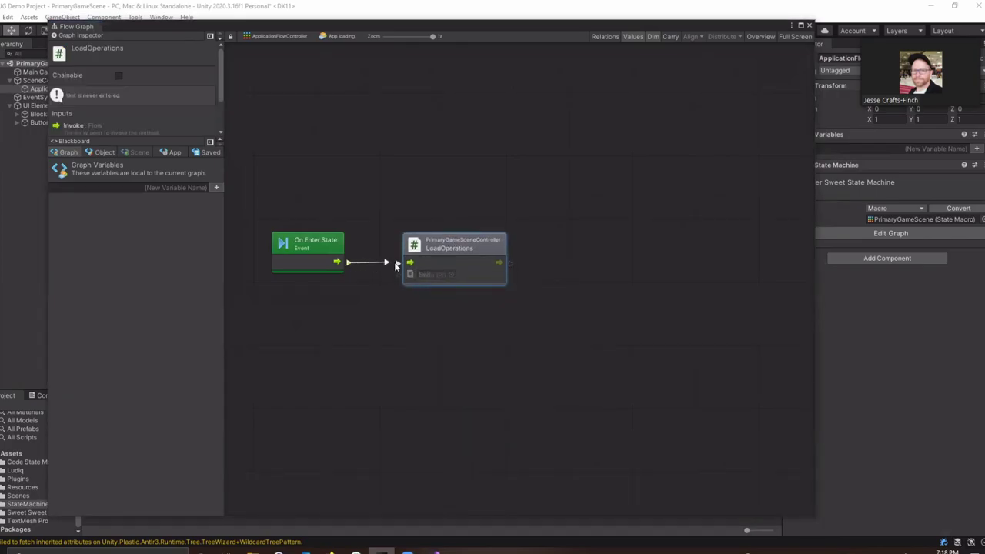
click(510, 351)
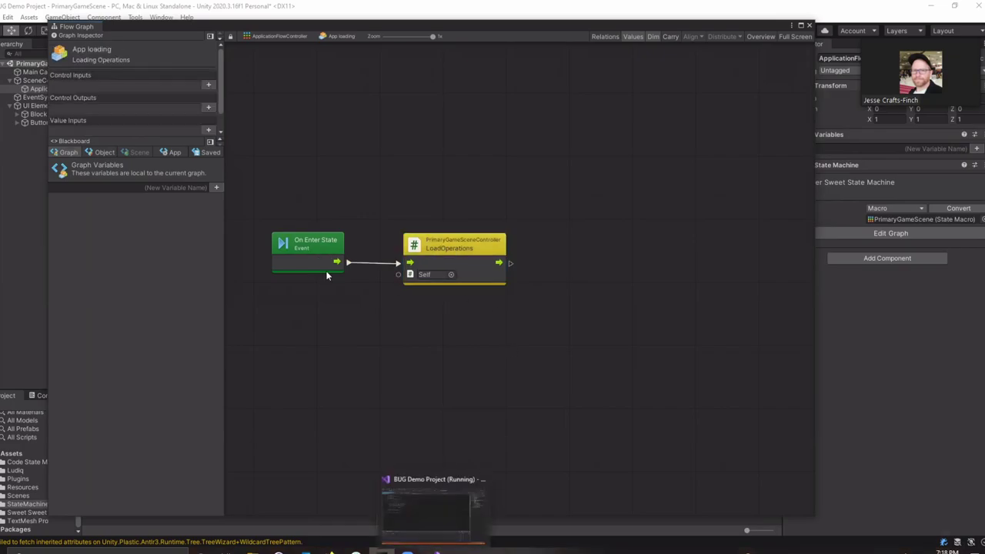
click(433, 550)
Step: Expand LoadOperations and review its MoveBlocksButton assignment and LOADING_COMPLETE CustomEvent.Trigger lines
click(29, 213)
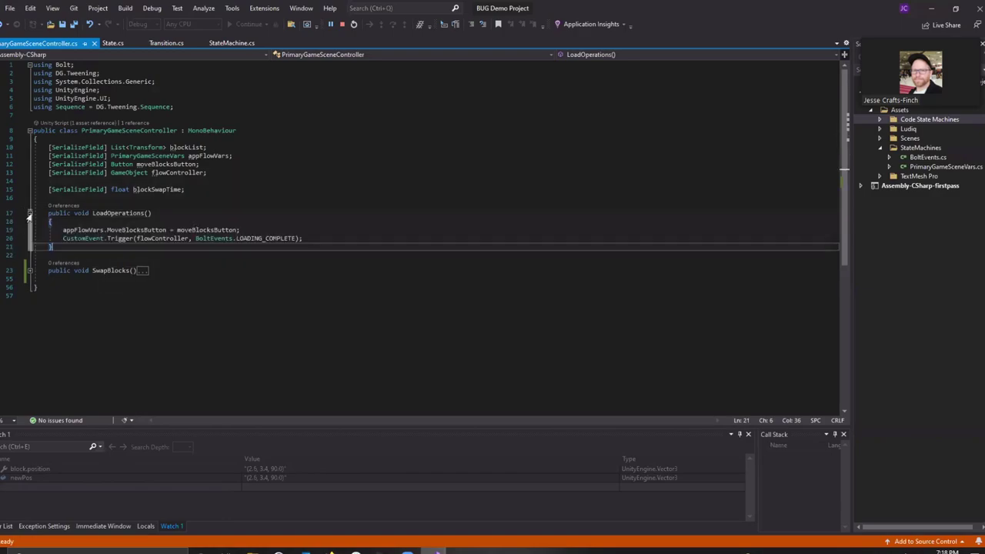
click(291, 229)
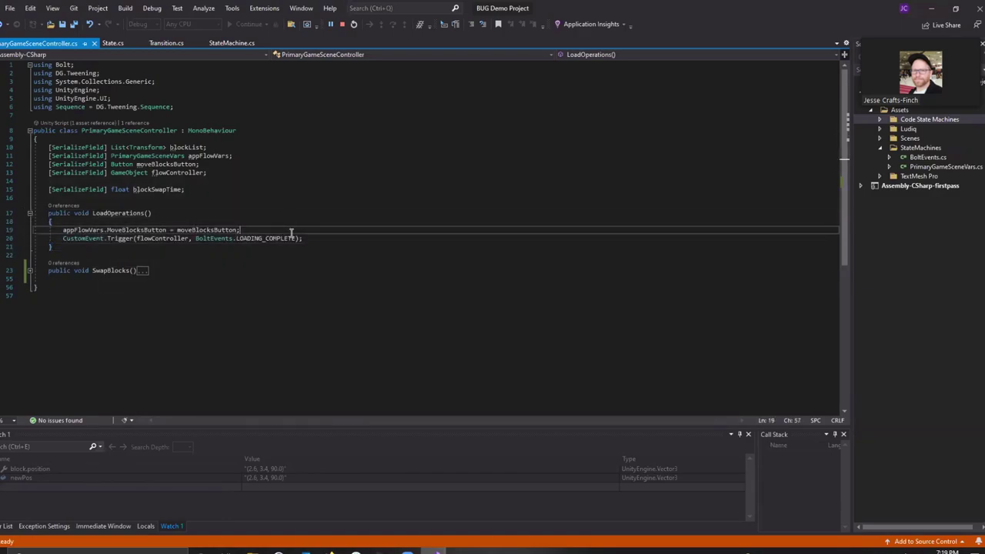
drag(240, 229, 20, 226)
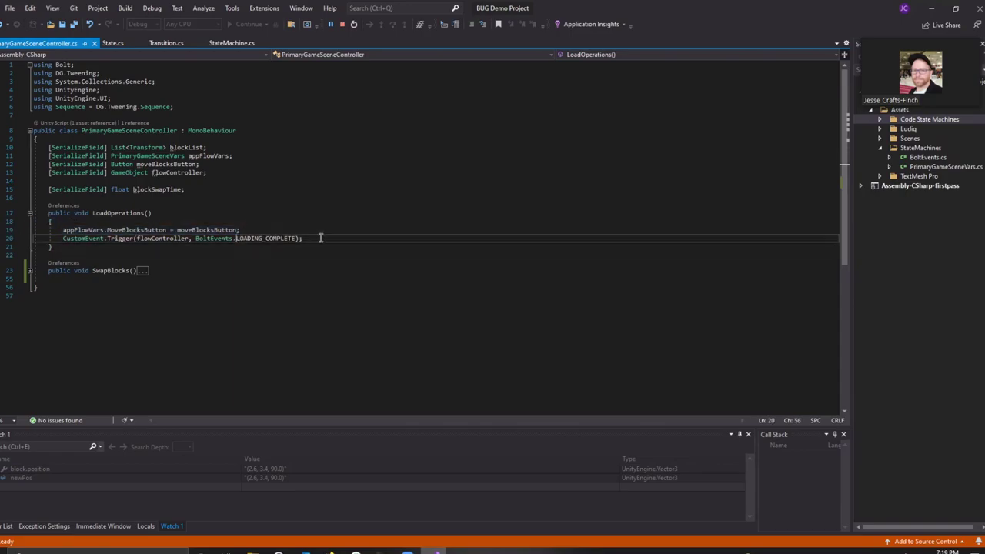
drag(322, 238, 64, 239)
click(64, 239)
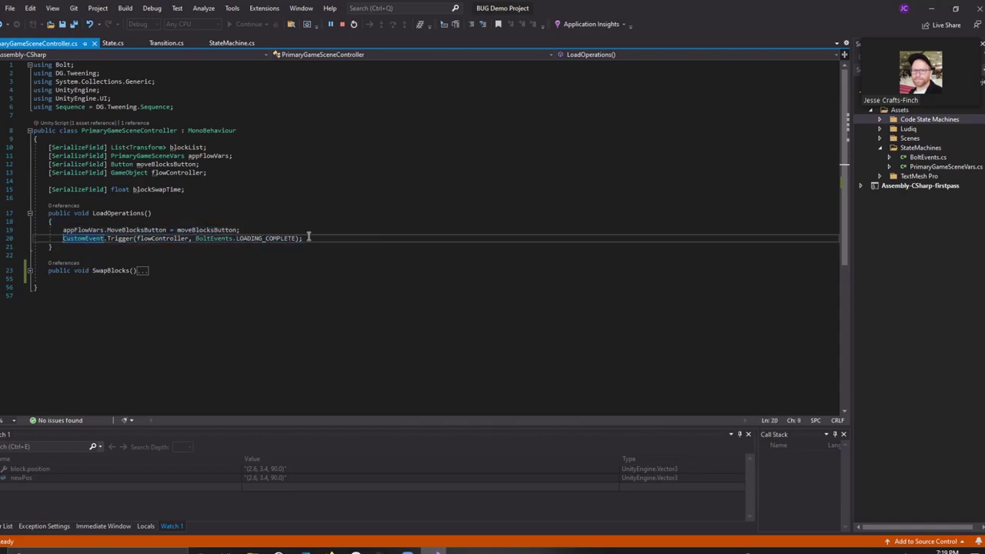
double_click(285, 238)
click(303, 239)
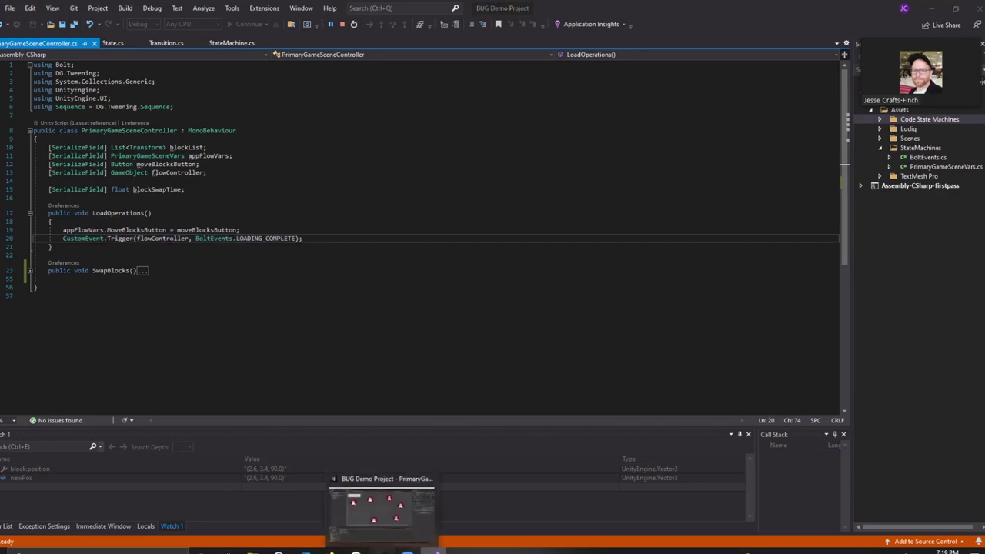
click(382, 551)
Step: Open the App loading transition's flow graph and add a Custom Event node from favourites
click(292, 37)
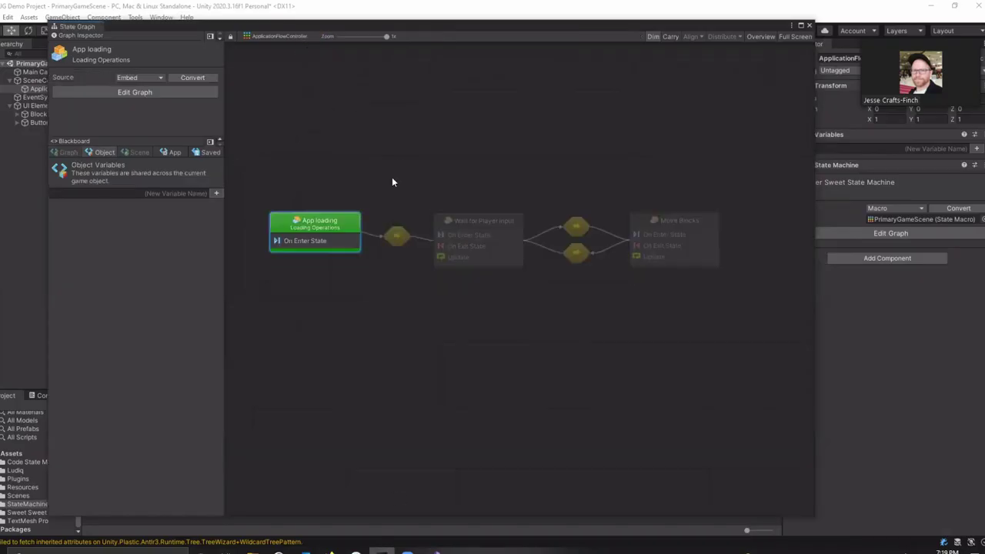
double_click(398, 237)
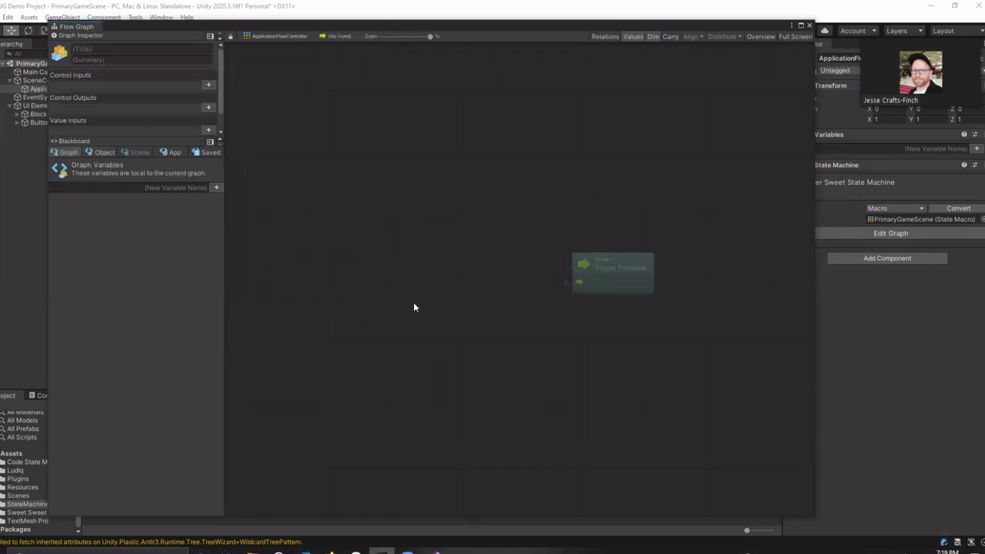
right_click(338, 265)
click(374, 296)
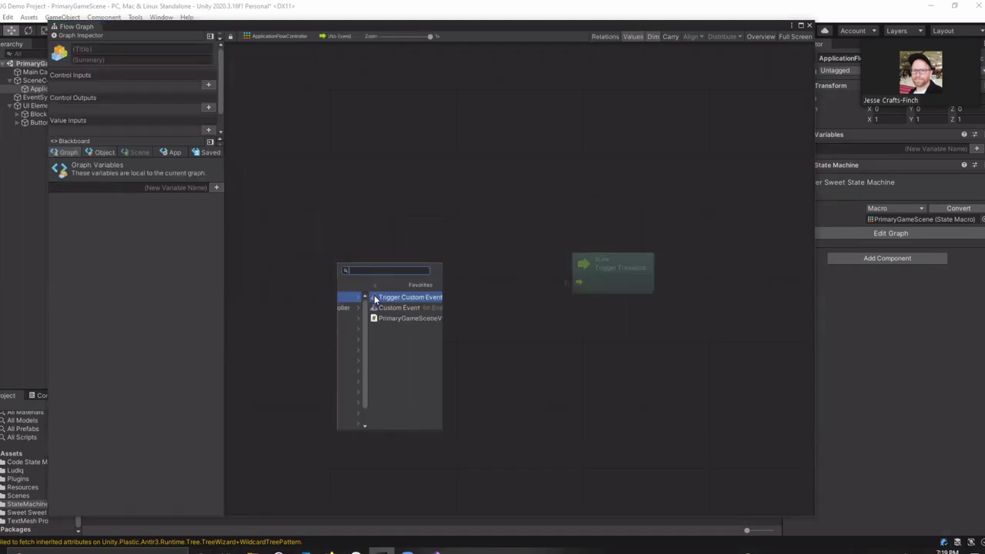
click(382, 306)
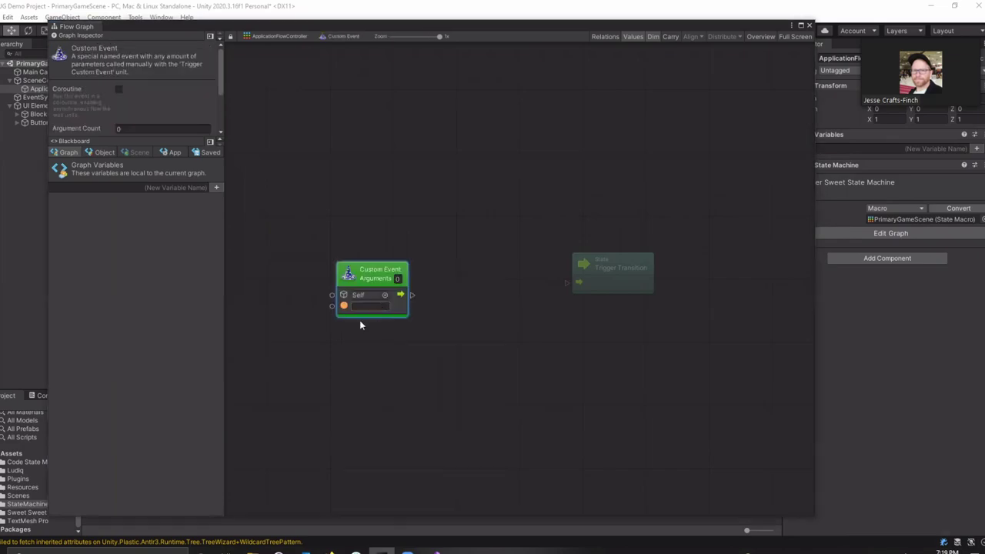
Step: Feed a LOADING_COMPLETE value into the Custom Event name and connect the event to Trigger Transition
right_click(320, 340)
click(334, 345)
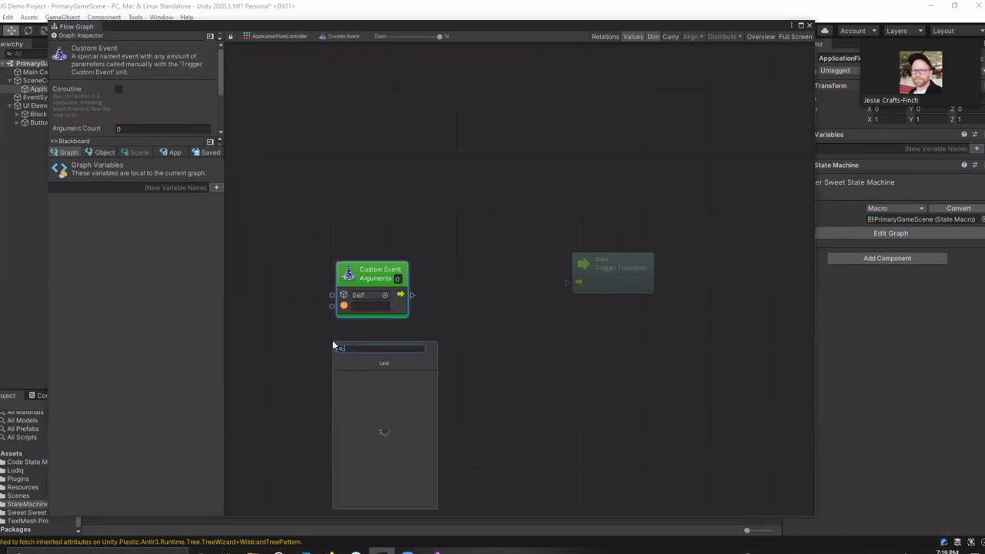
text(loading_complete)
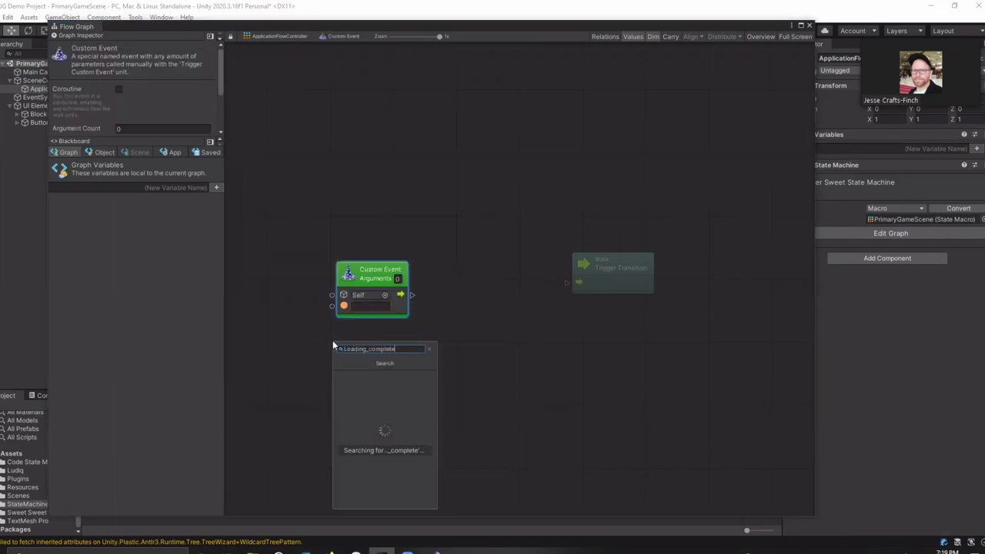
click(374, 375)
mouse_move(379, 351)
mouse_down()
mouse_move(327, 350)
mouse_move(339, 312)
mouse_up()
drag(402, 295, 579, 282)
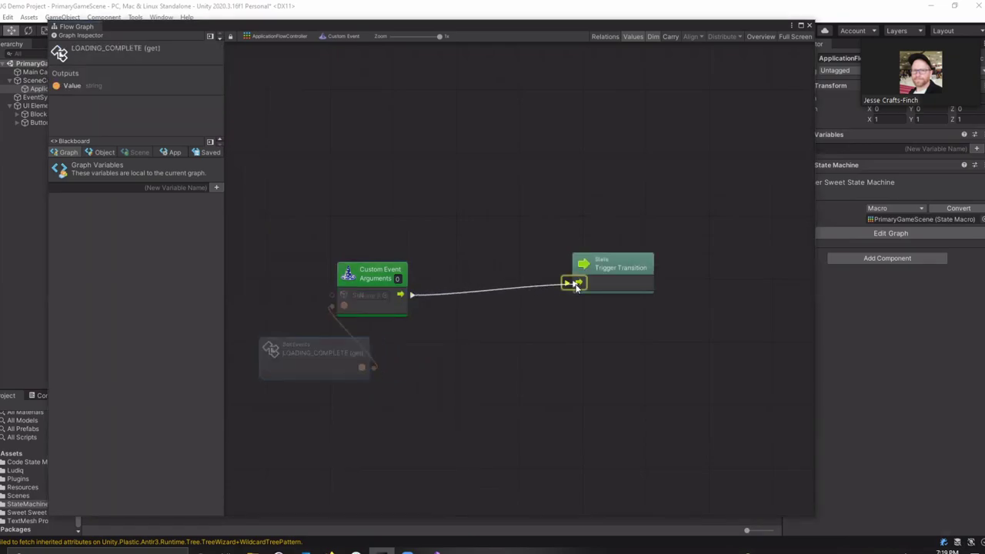
drag(430, 275, 254, 385)
drag(377, 271, 411, 249)
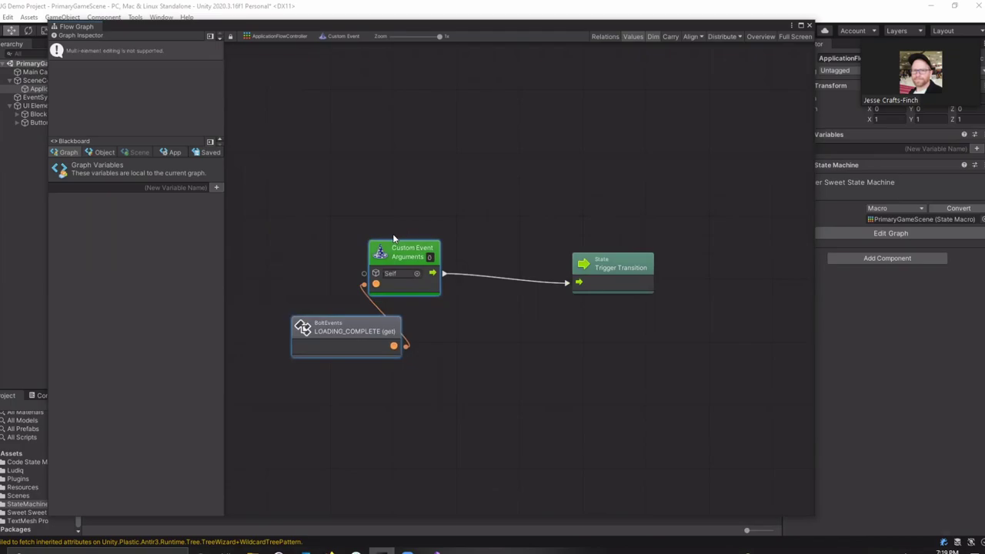
click(282, 37)
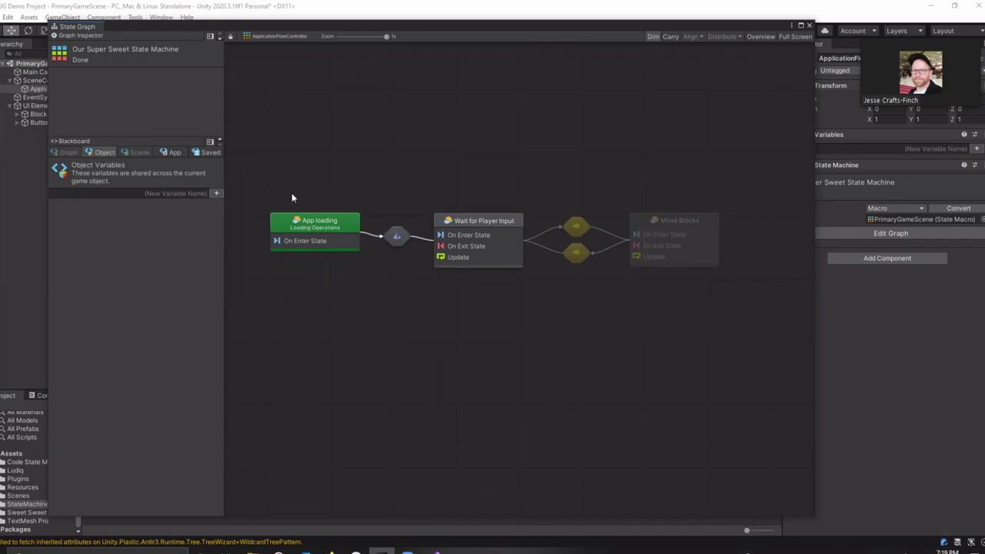
Step: Inspect the App loading and Wait for Player Input states and their transition, glancing at the controller code
drag(270, 195, 363, 296)
click(346, 295)
drag(428, 186, 521, 300)
click(400, 237)
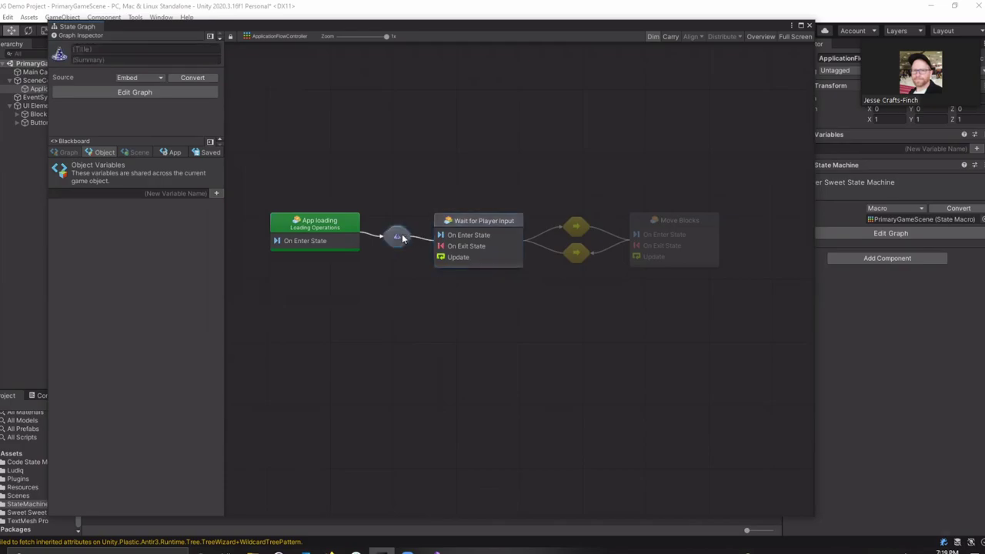
drag(371, 196, 423, 290)
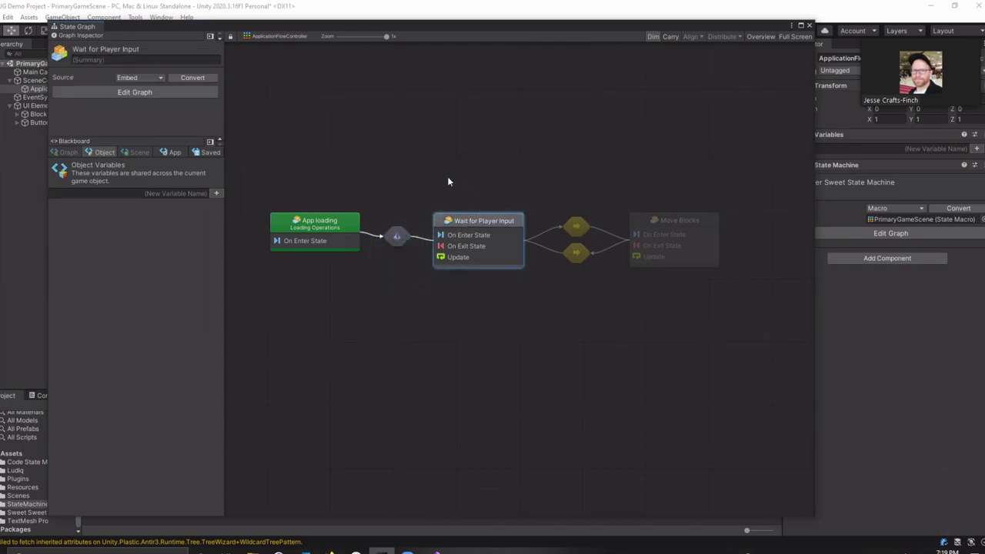
click(466, 234)
click(479, 329)
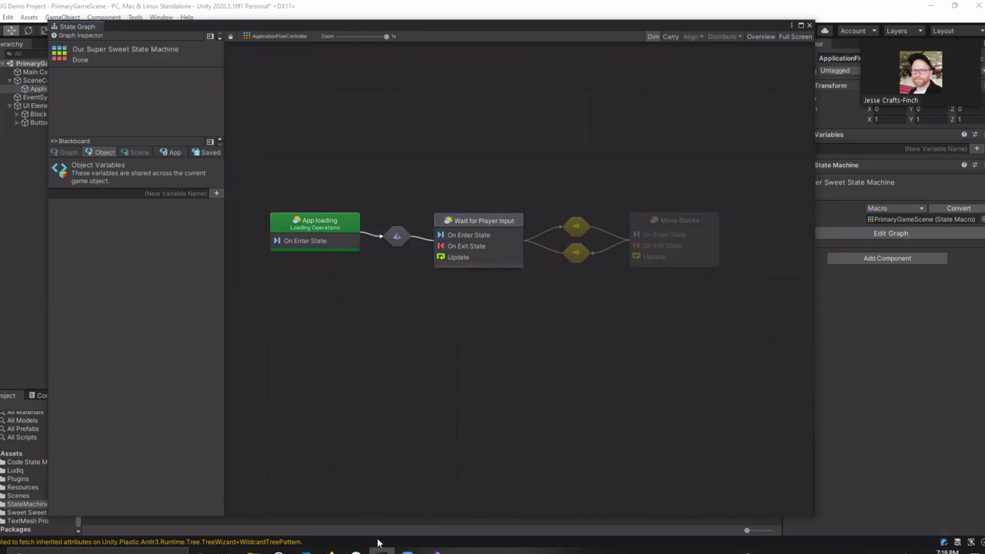
click(435, 549)
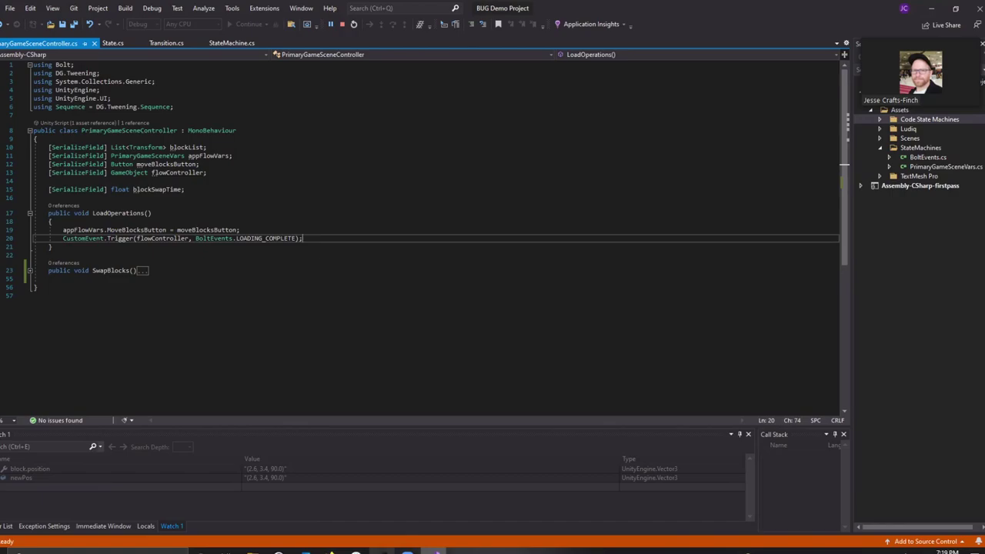
click(382, 550)
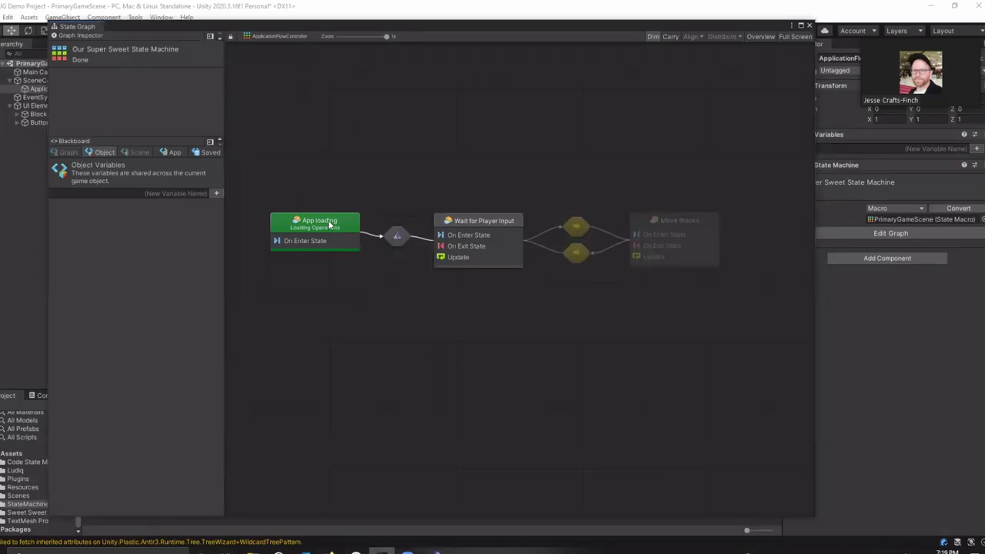
Step: Open App loading's flow graph, inspect the LoadOperations unit, and move the window below the menu bar
double_click(325, 226)
click(431, 248)
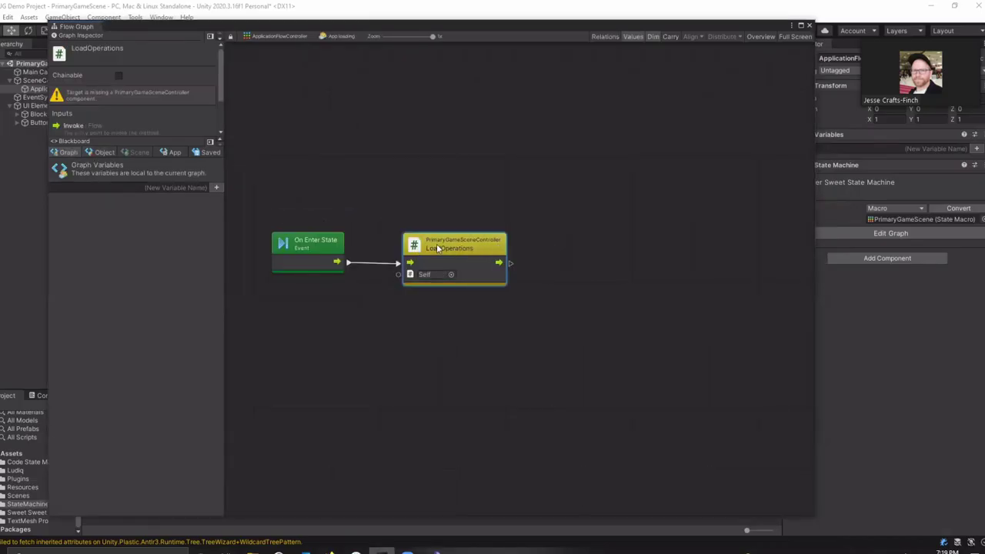
click(520, 351)
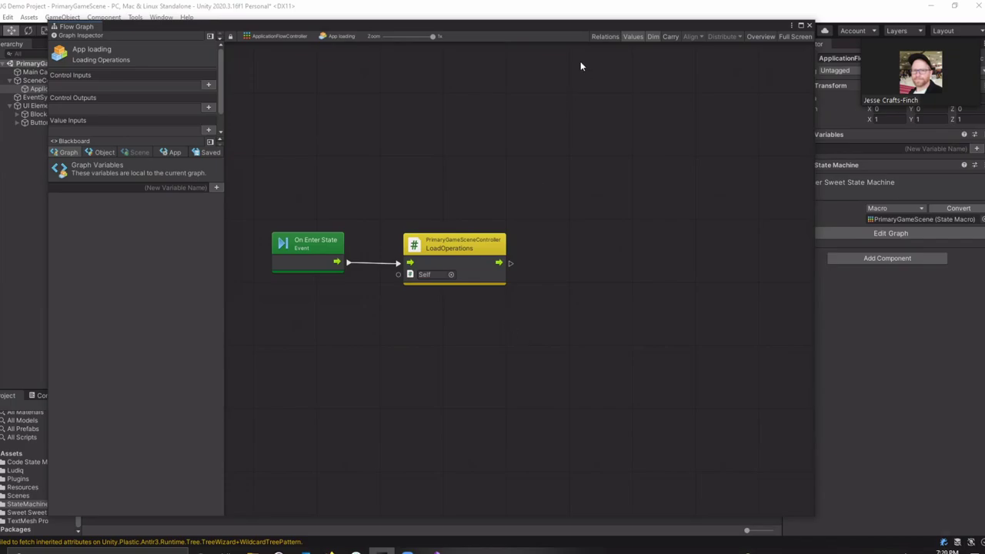
mouse_move(586, 28)
mouse_down()
mouse_move(577, 37)
mouse_move(555, 23)
mouse_up()
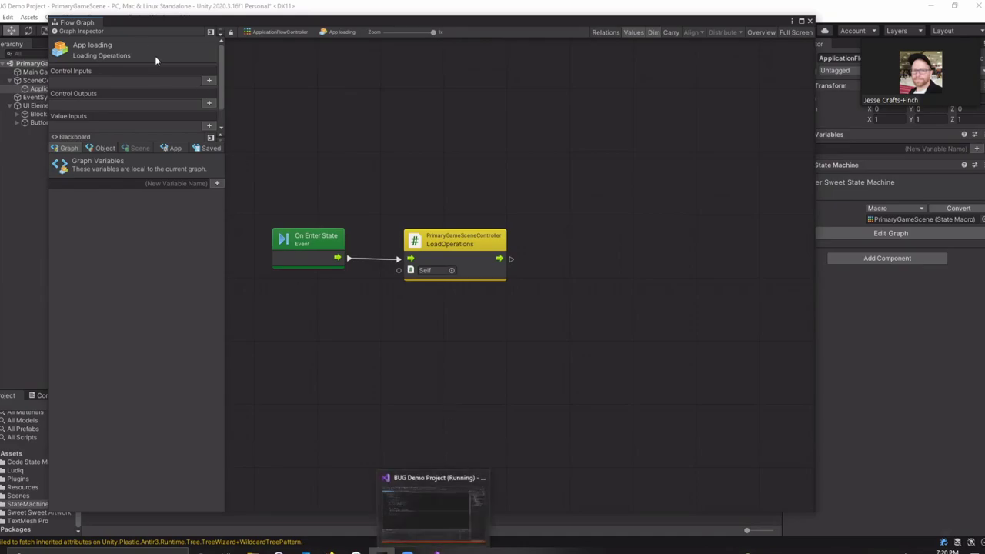
drag(172, 20, 172, 31)
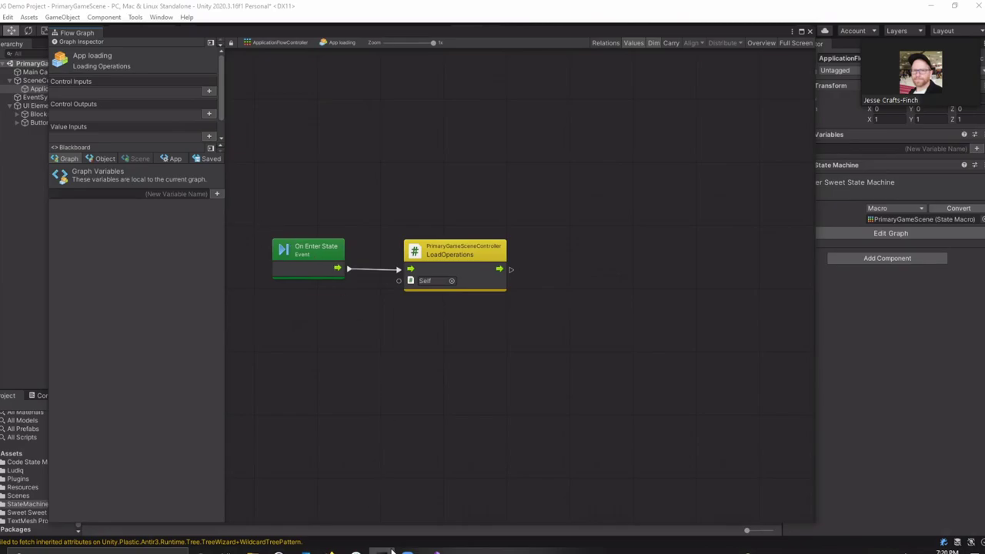
Step: Close the Flow Graph window and preview the PrimaryGameSceneVars script from the StateMachines folder
click(435, 551)
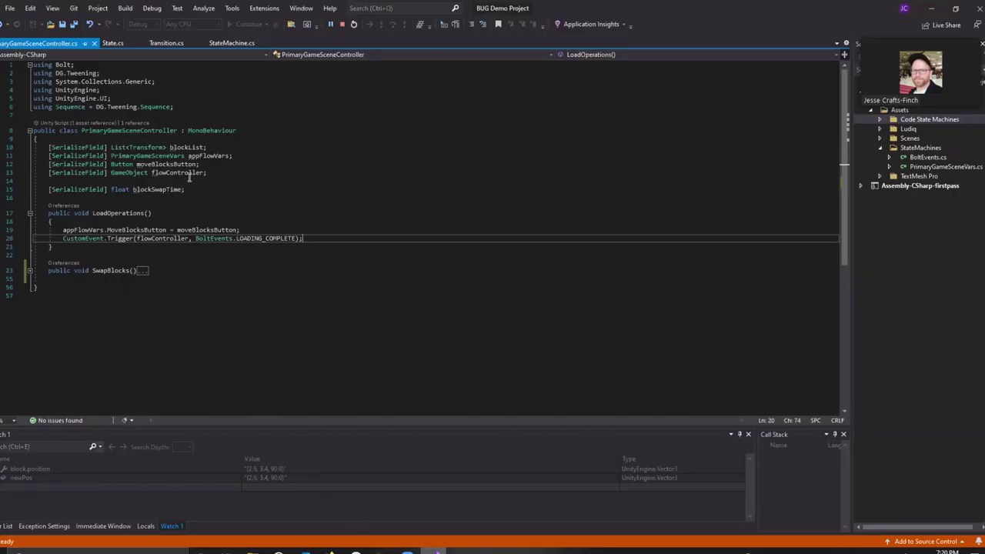
click(380, 552)
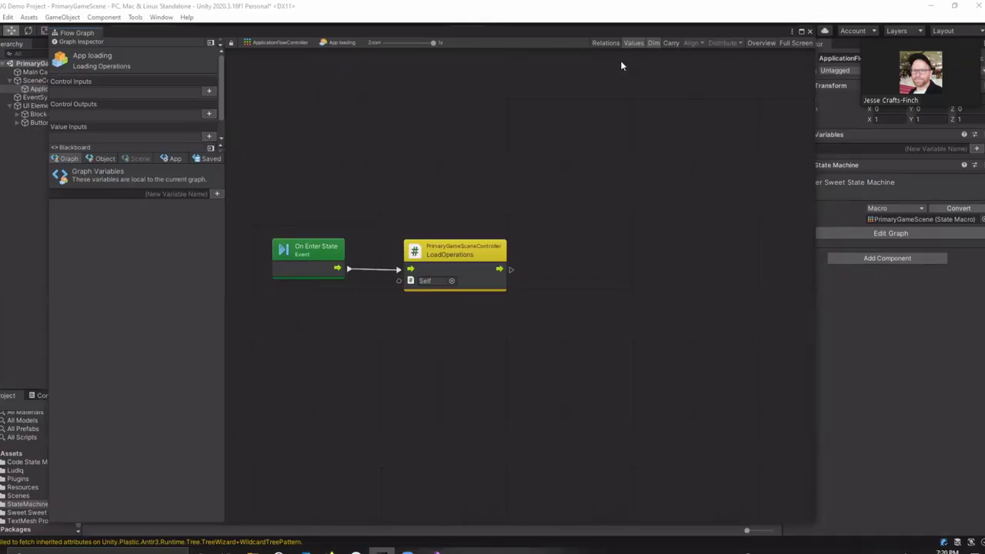
click(810, 31)
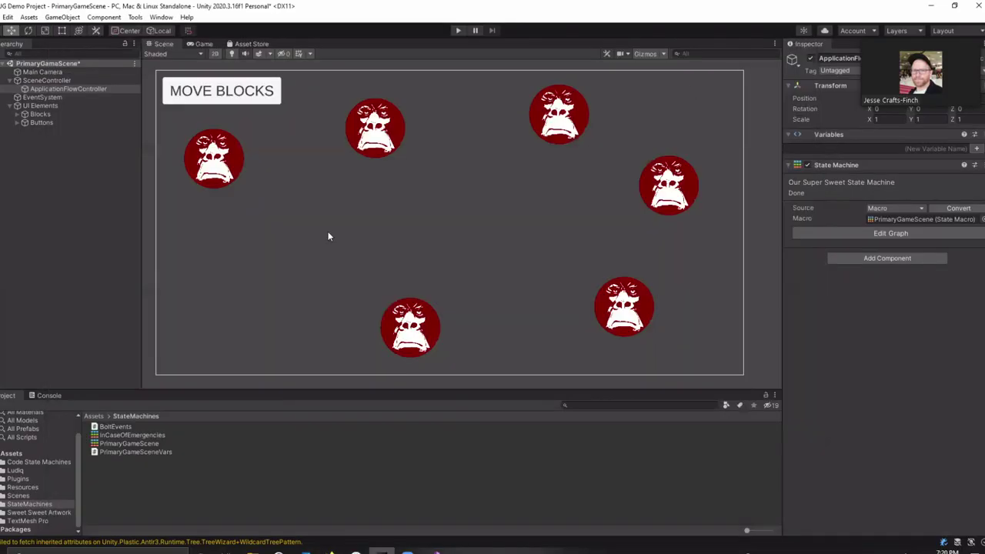
click(128, 452)
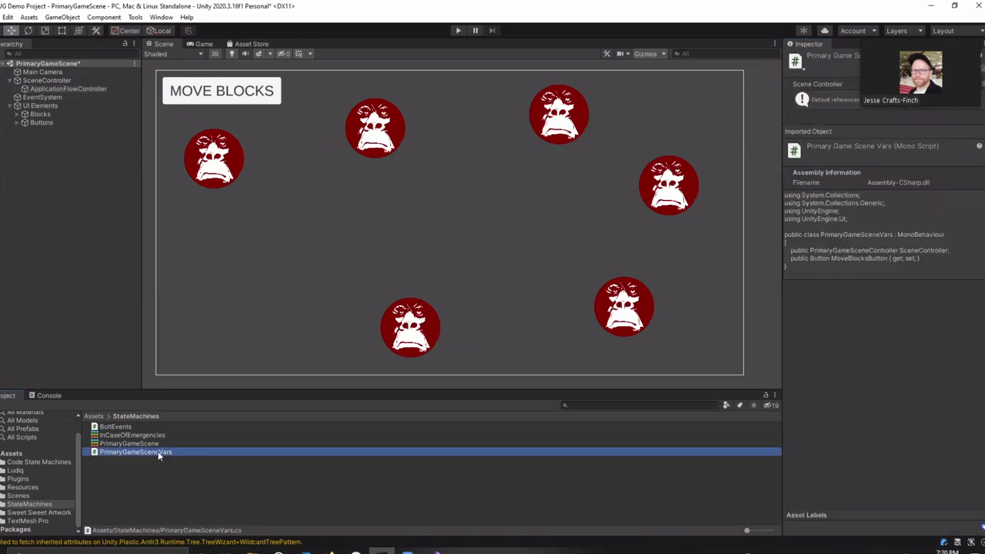
Step: Add PrimaryGameSceneVars to ApplicationFlowController, assign SceneController to its Scene Controller field, and open the script
click(87, 90)
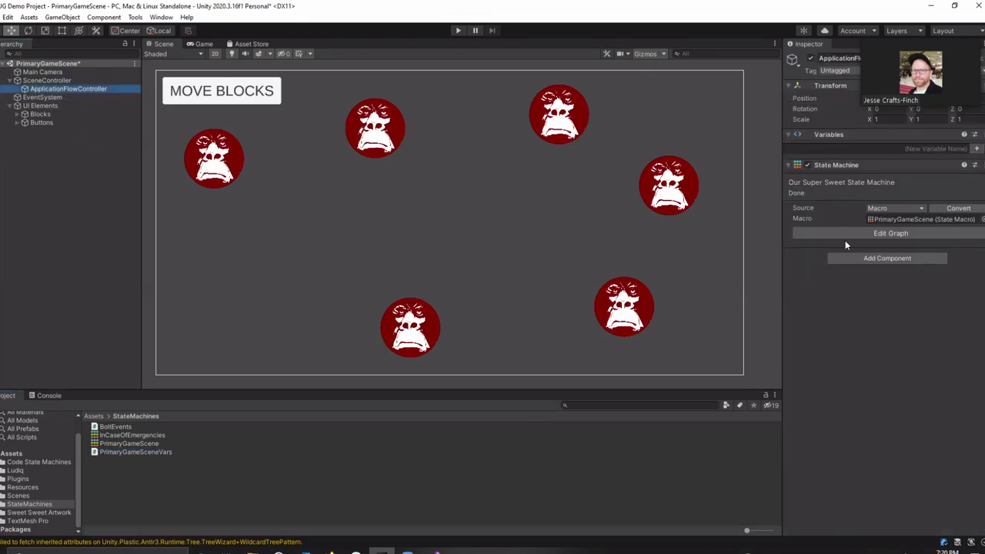
drag(136, 452, 834, 339)
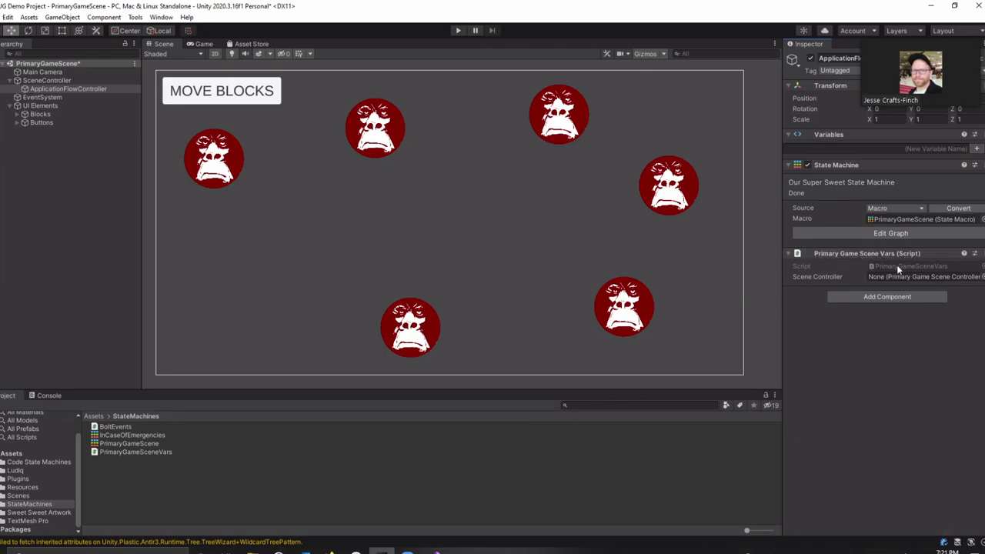
drag(68, 88, 901, 273)
double_click(915, 262)
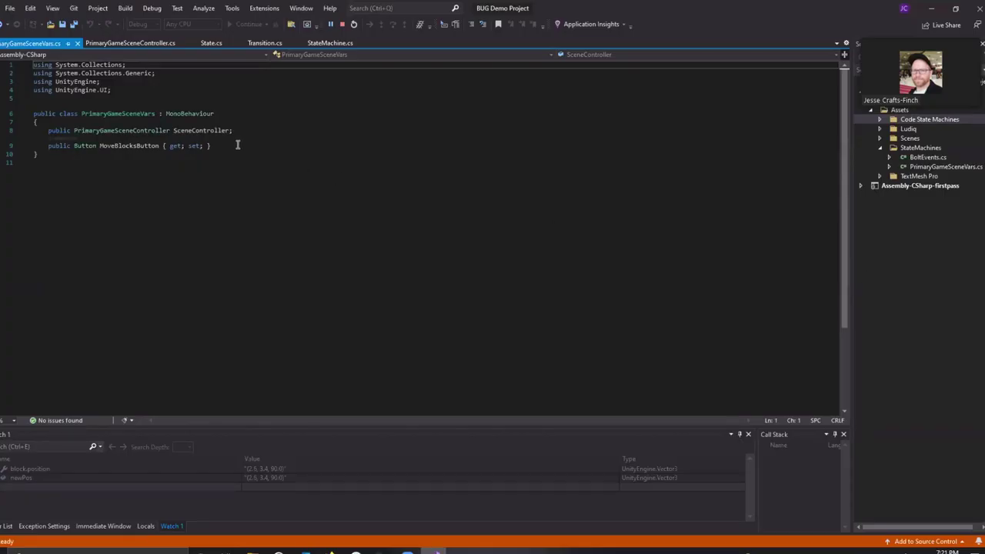
drag(238, 145, 7, 135)
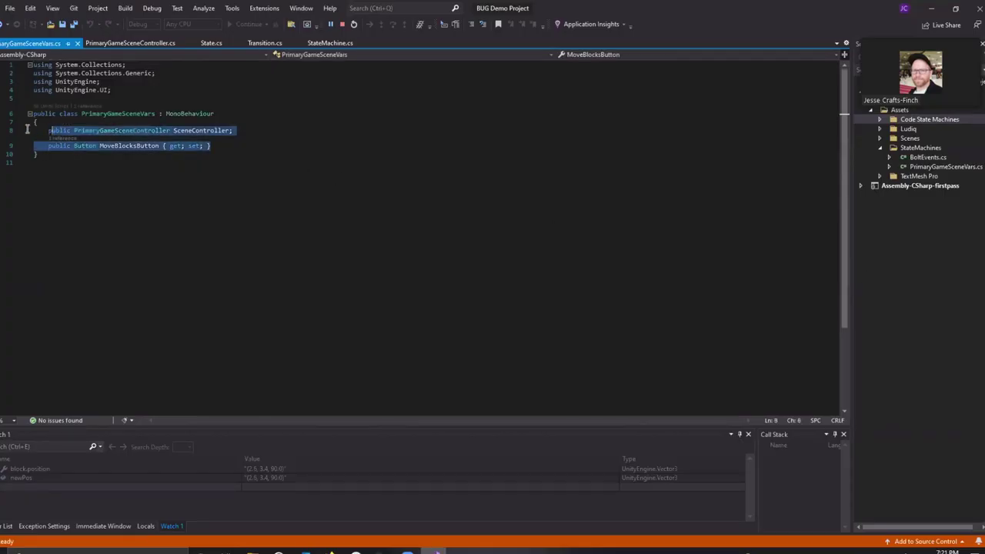
click(175, 145)
double_click(192, 114)
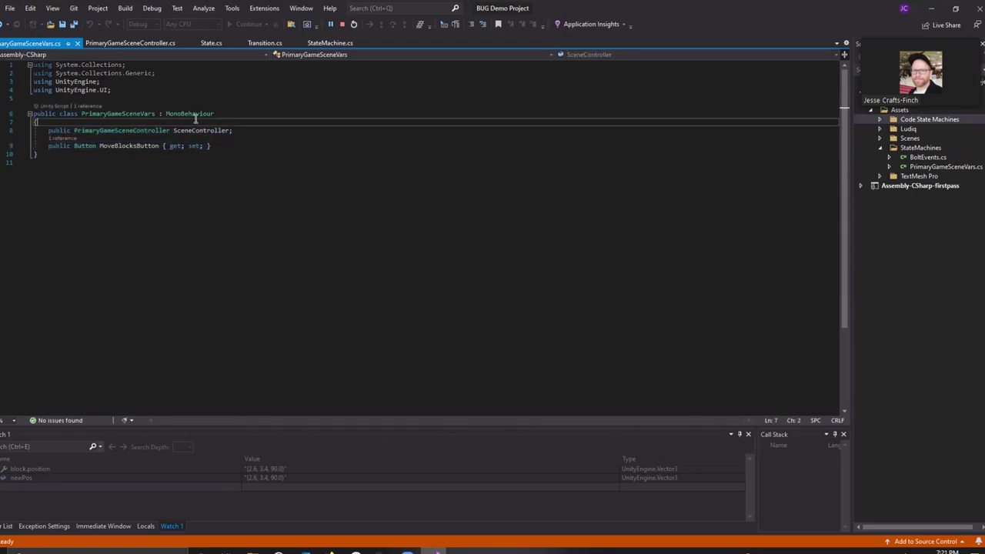
click(227, 113)
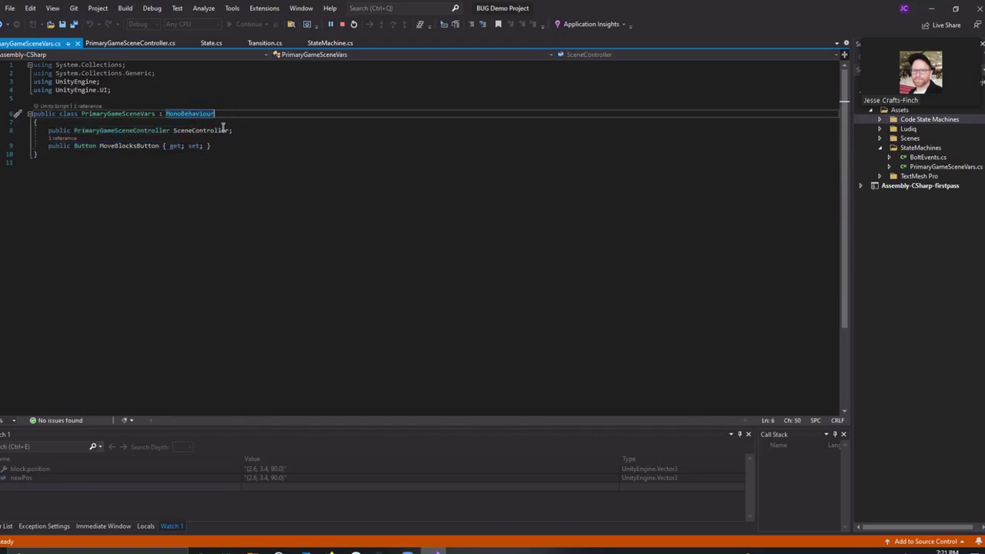
click(172, 131)
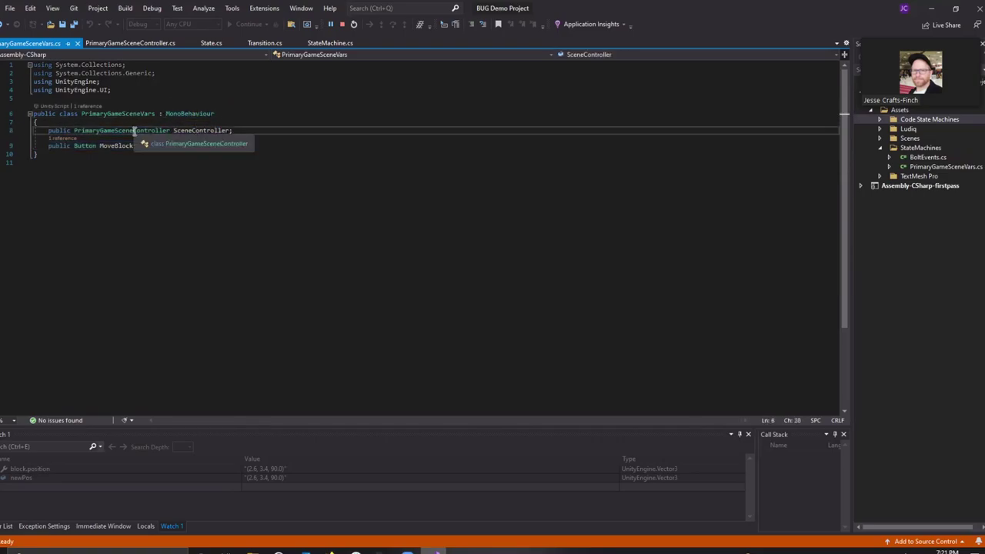
click(216, 131)
triple_click(216, 131)
click(218, 133)
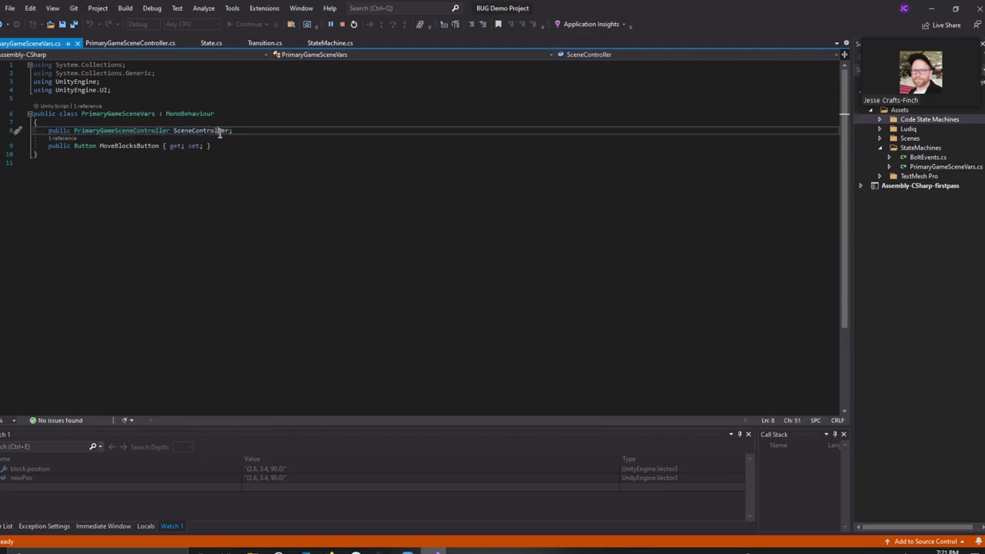
key(Down)
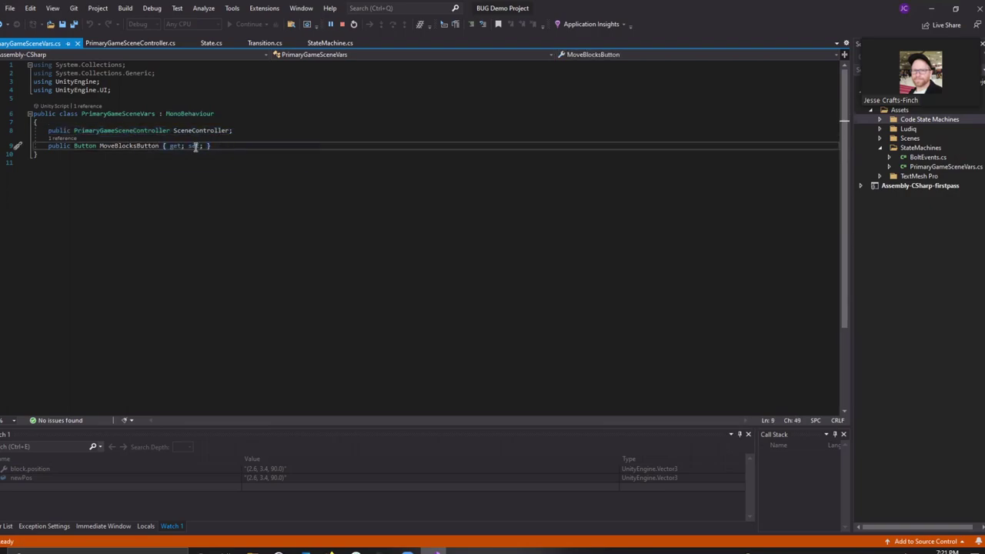
drag(211, 146, 58, 146)
click(48, 146)
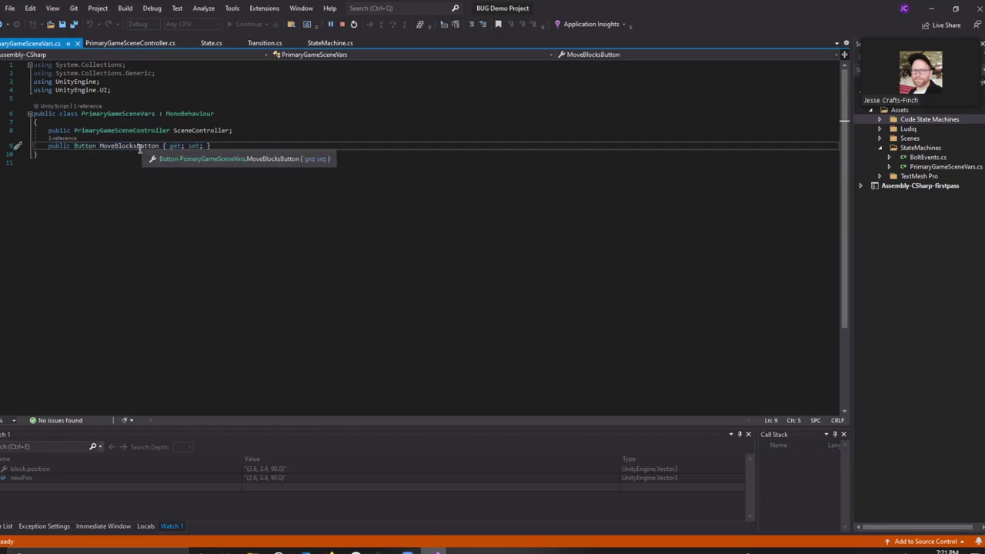
click(236, 145)
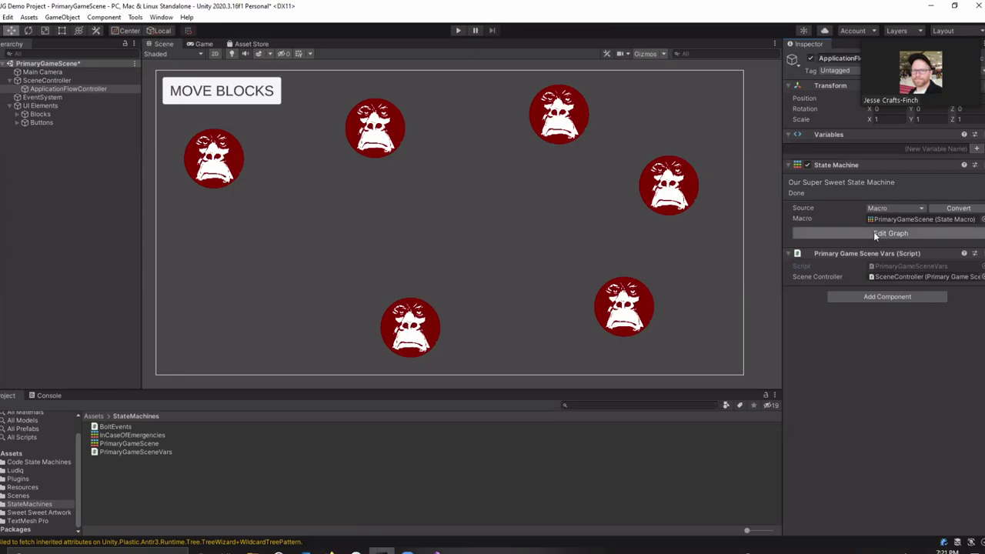
Step: In App loading's flow graph, add a PrimaryGameSceneVars.SceneController (get) node wired to LoadOperations' Target
click(873, 232)
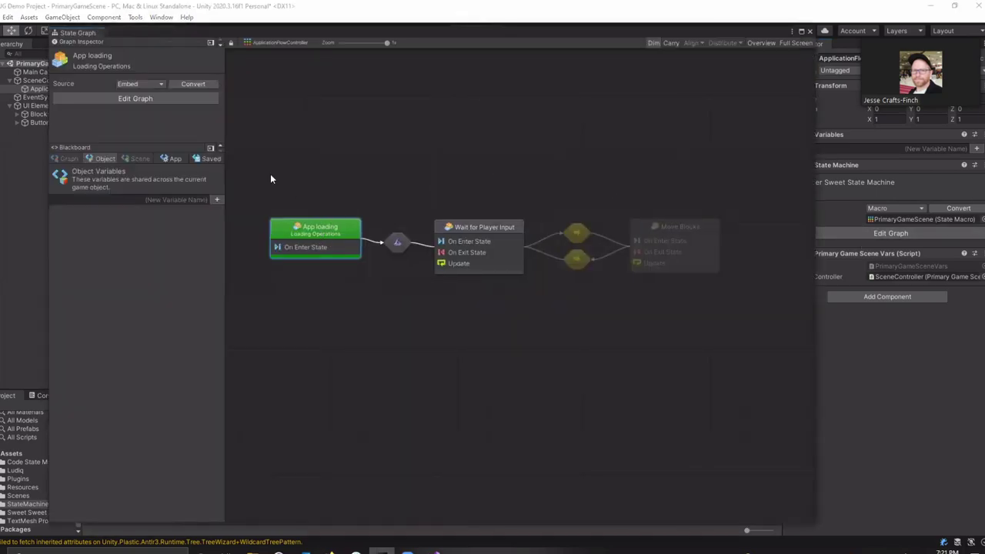
double_click(341, 246)
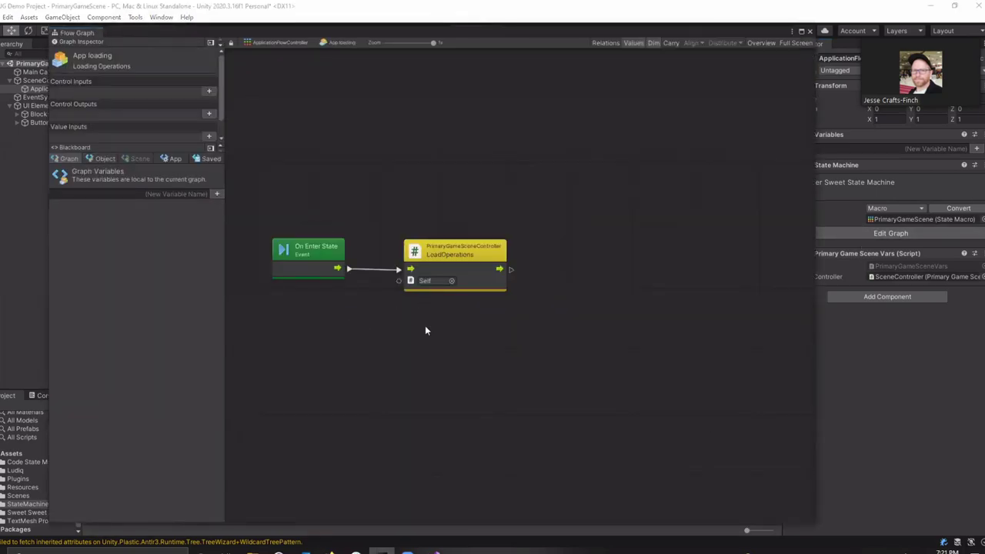
right_click(392, 347)
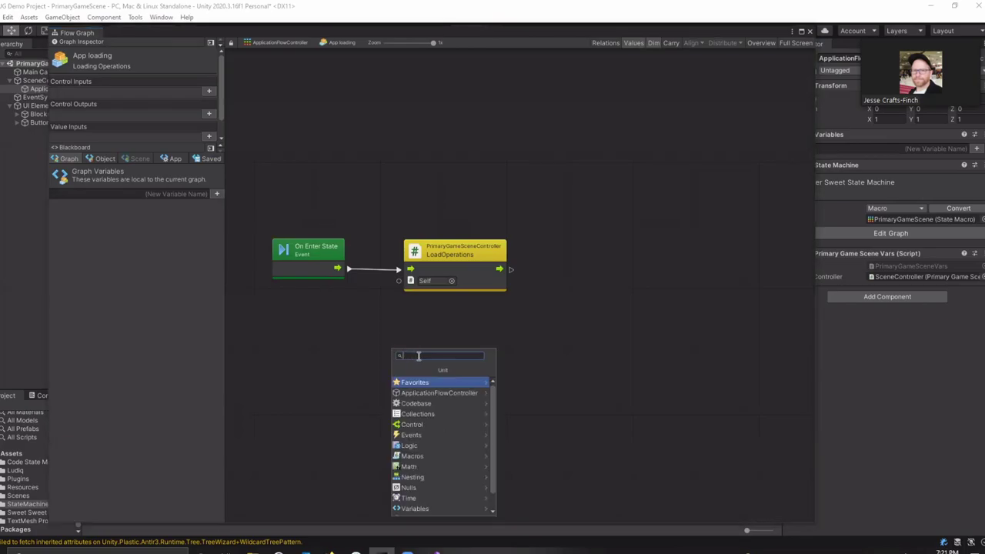
text(Primary)
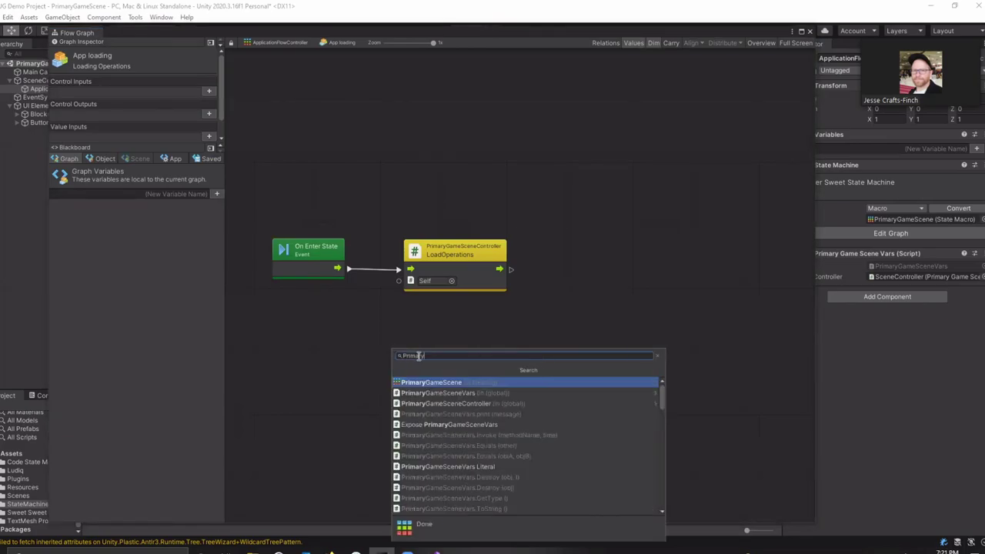
text(GameSce)
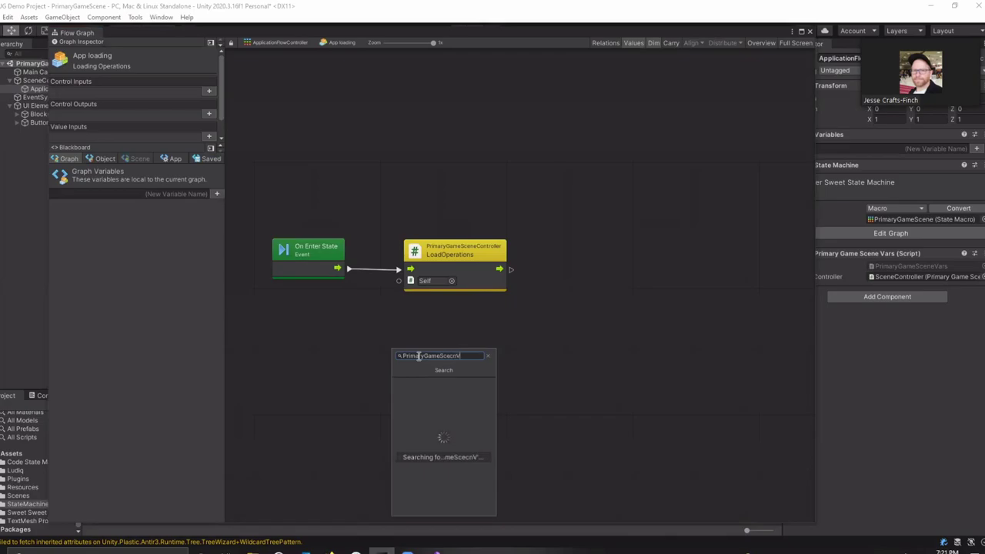
text(ne)
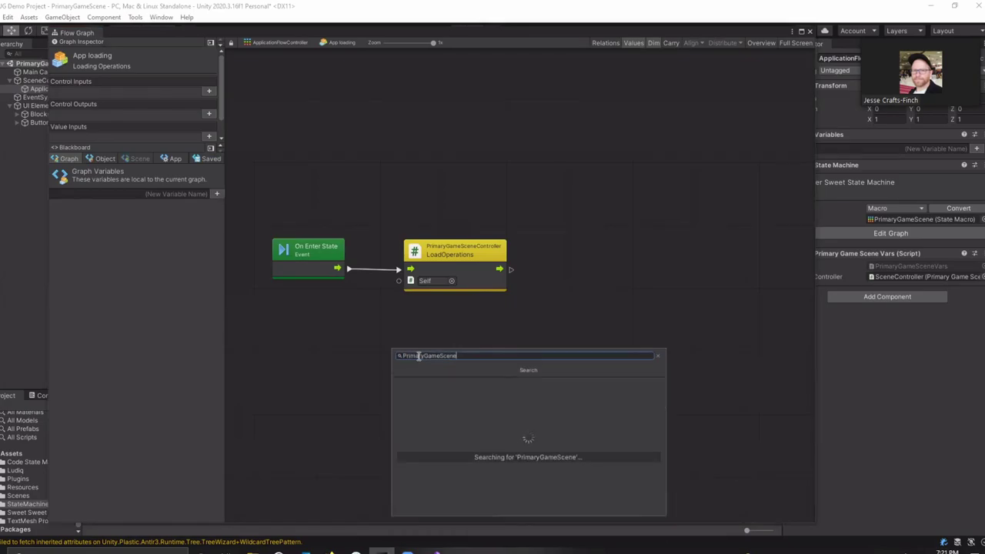
text(Vars.)
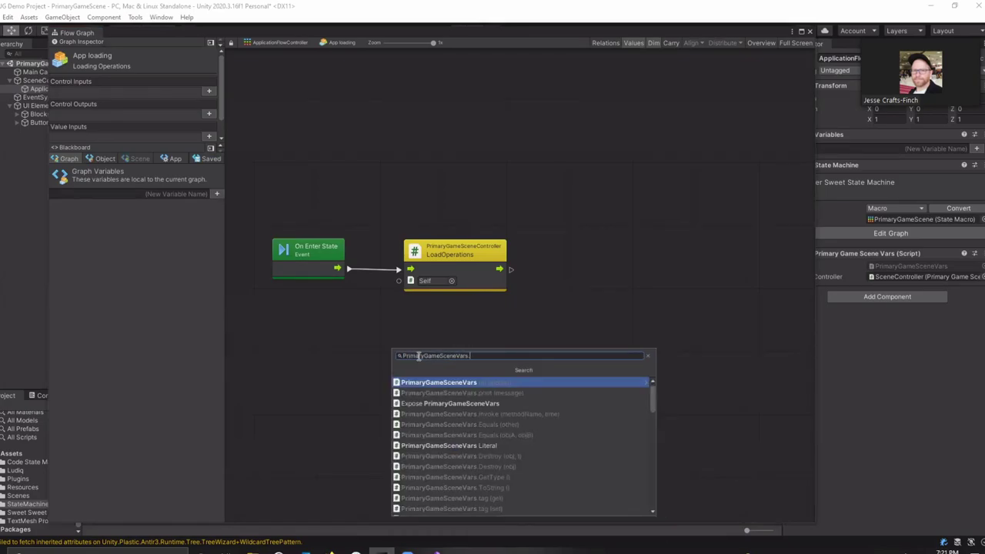
text(SceneController)
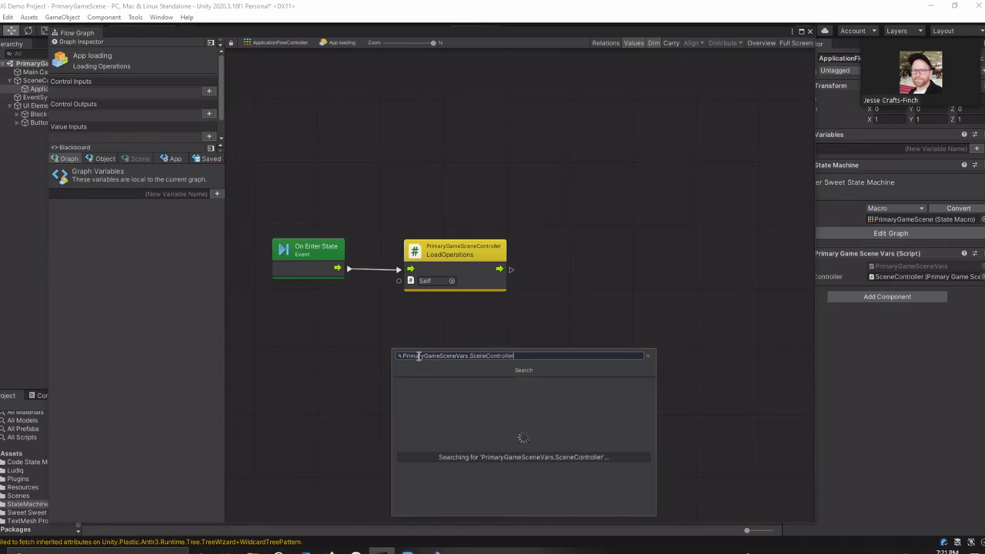
key(Return)
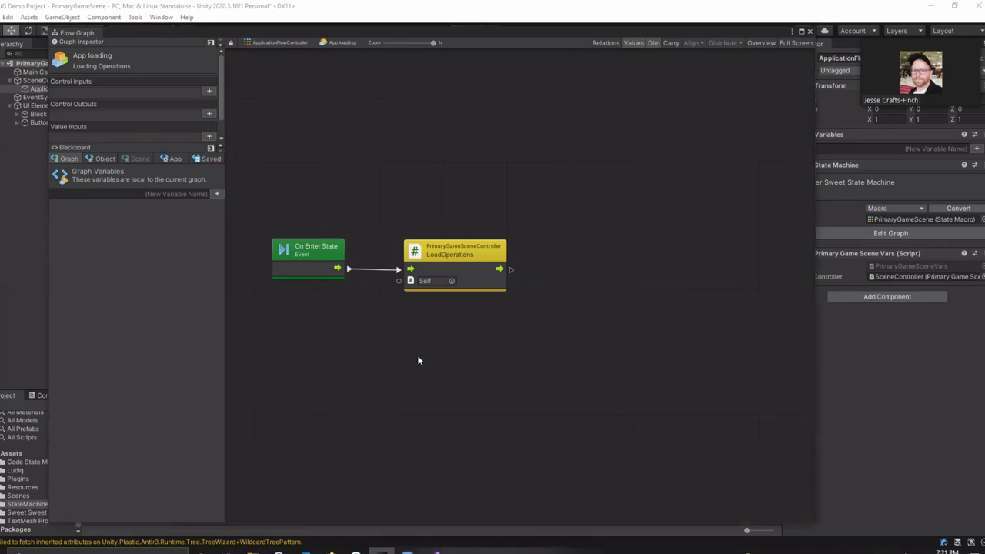
drag(430, 353, 430, 319)
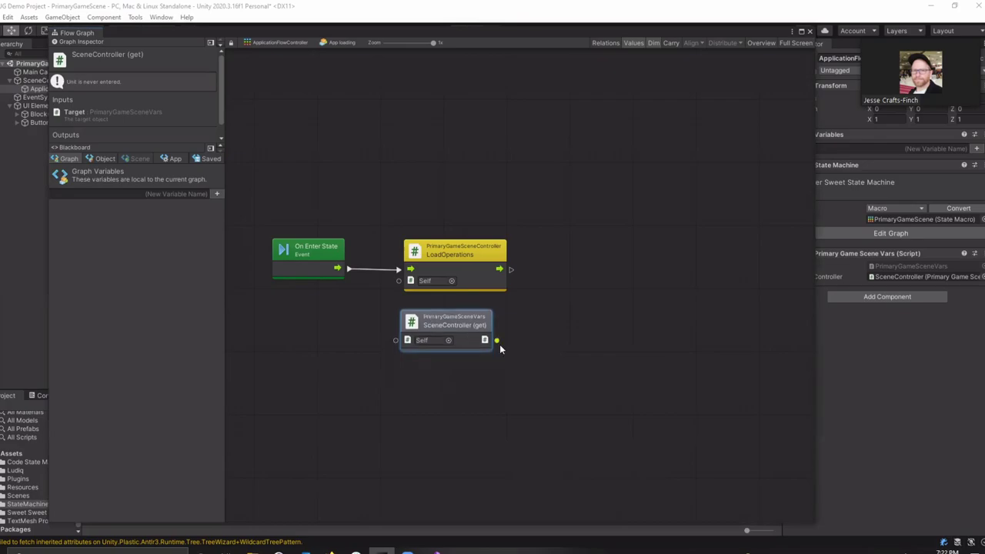
drag(498, 340, 398, 281)
click(472, 388)
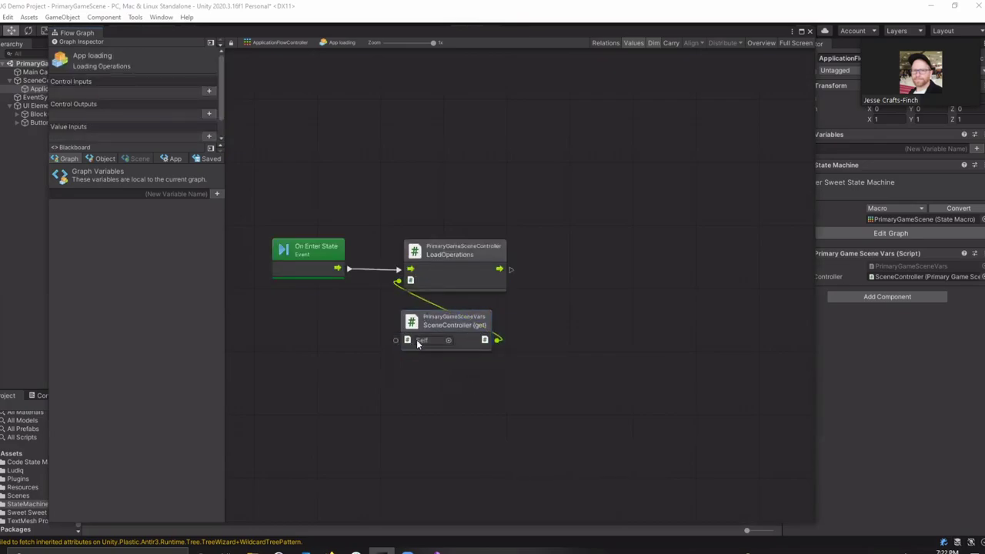
Step: Tidy the positions of the SceneController (get) and LoadOperations nodes, then close the Flow Graph editor
drag(455, 322, 458, 322)
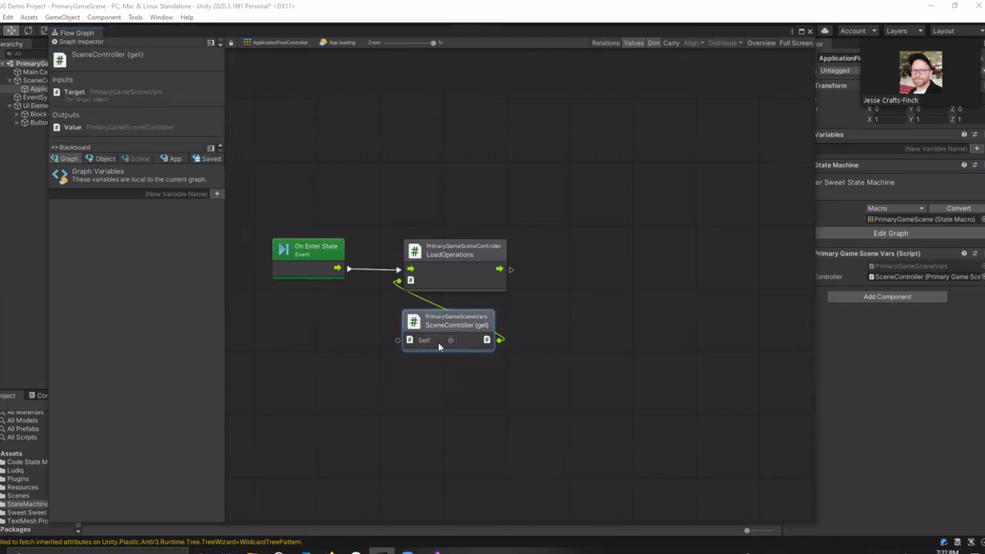
drag(462, 326, 466, 326)
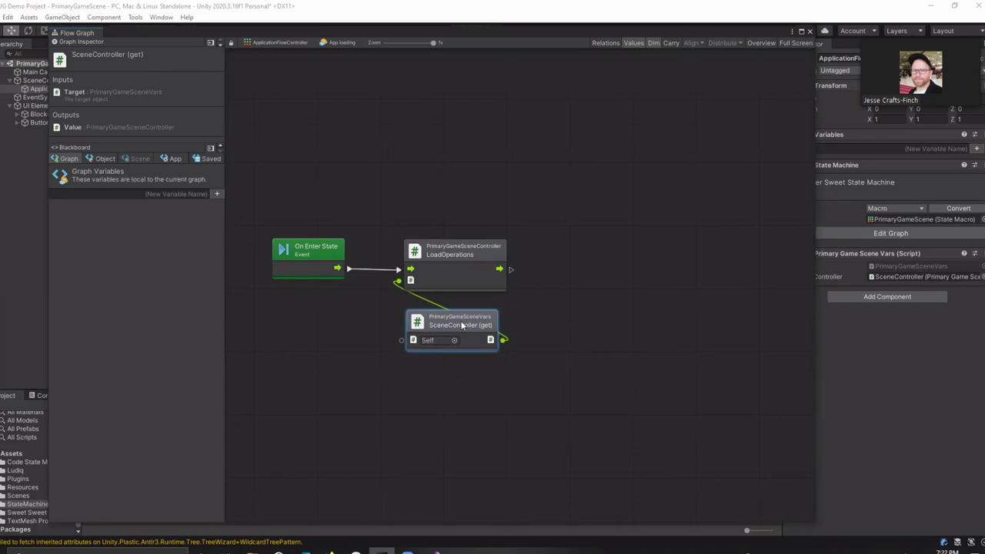
click(473, 265)
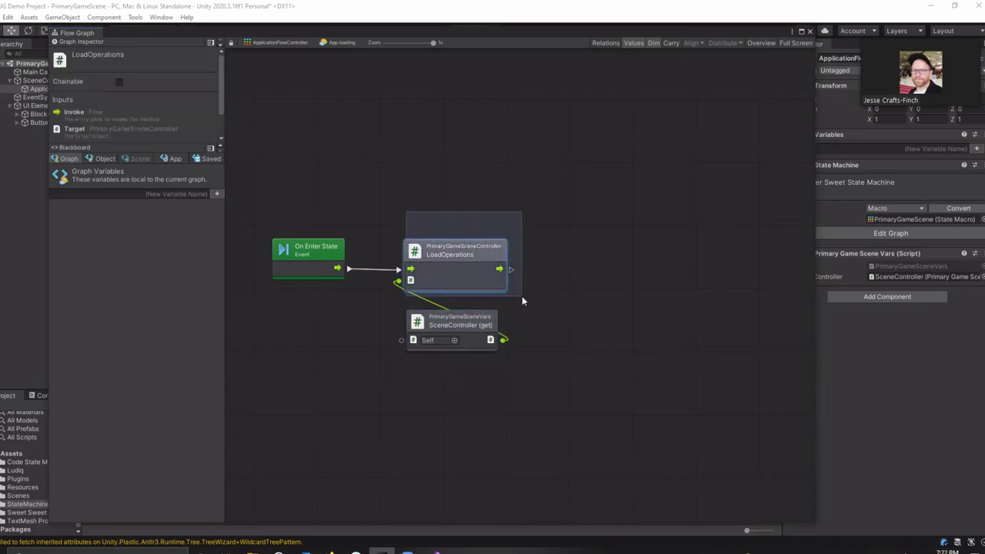
drag(455, 274, 523, 296)
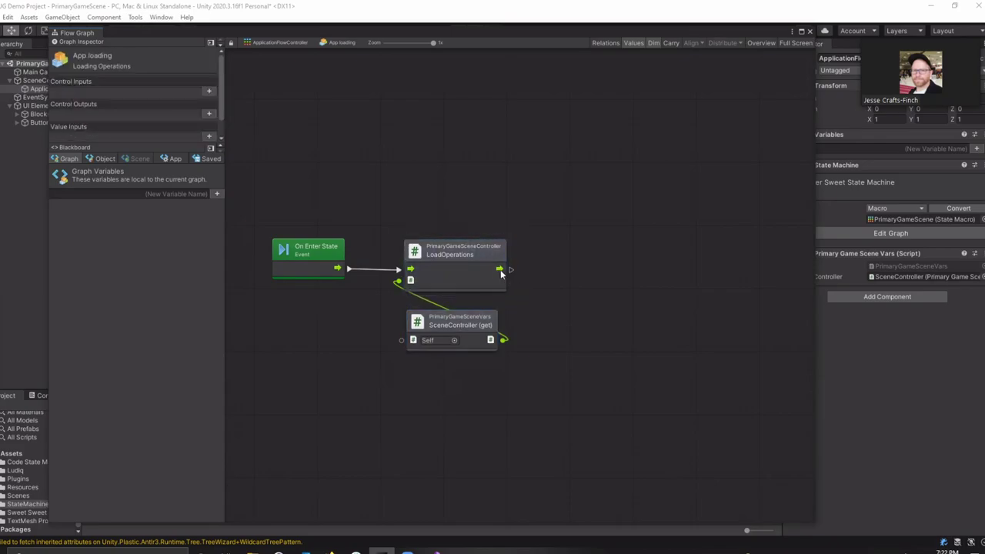
drag(393, 230, 525, 304)
click(525, 302)
drag(398, 311, 530, 366)
click(529, 368)
click(457, 330)
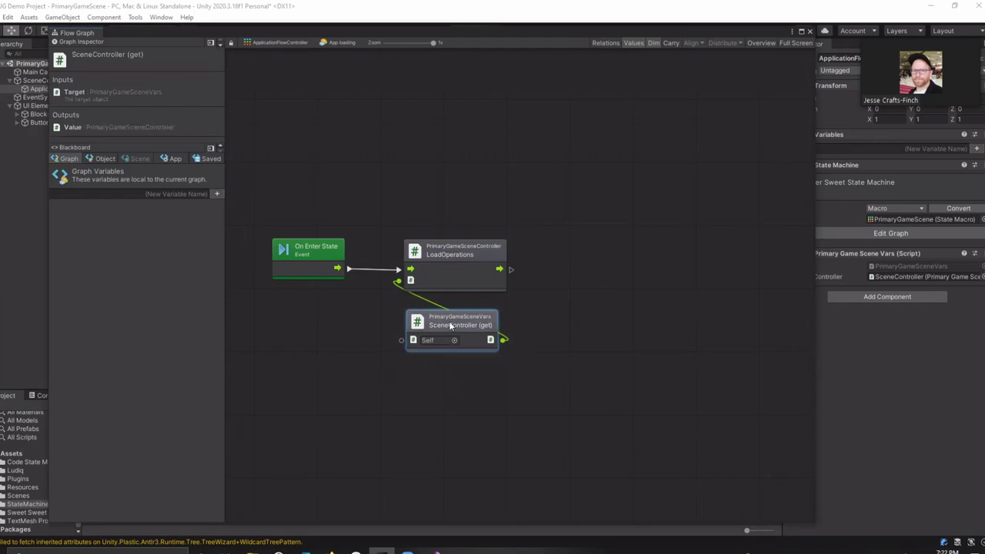
drag(451, 327, 451, 325)
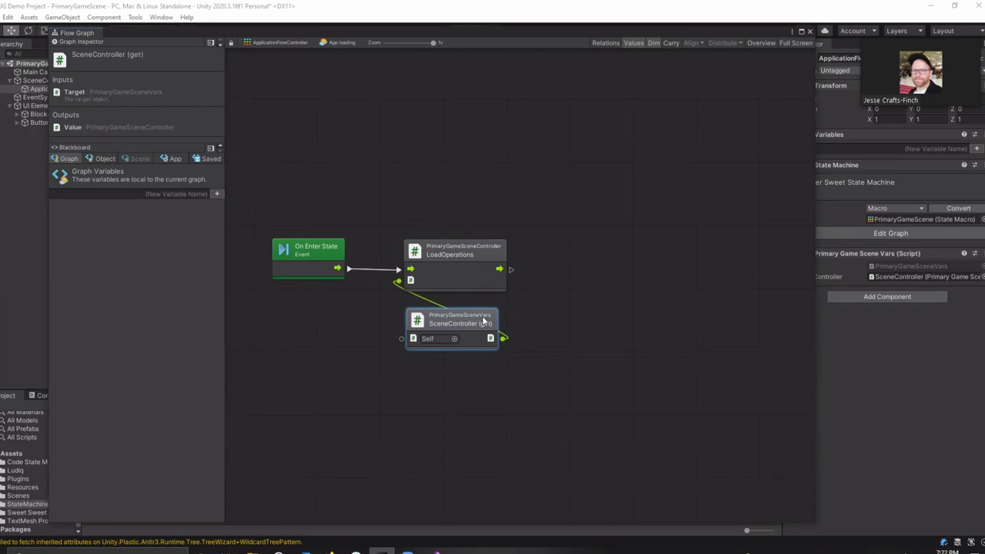
click(810, 32)
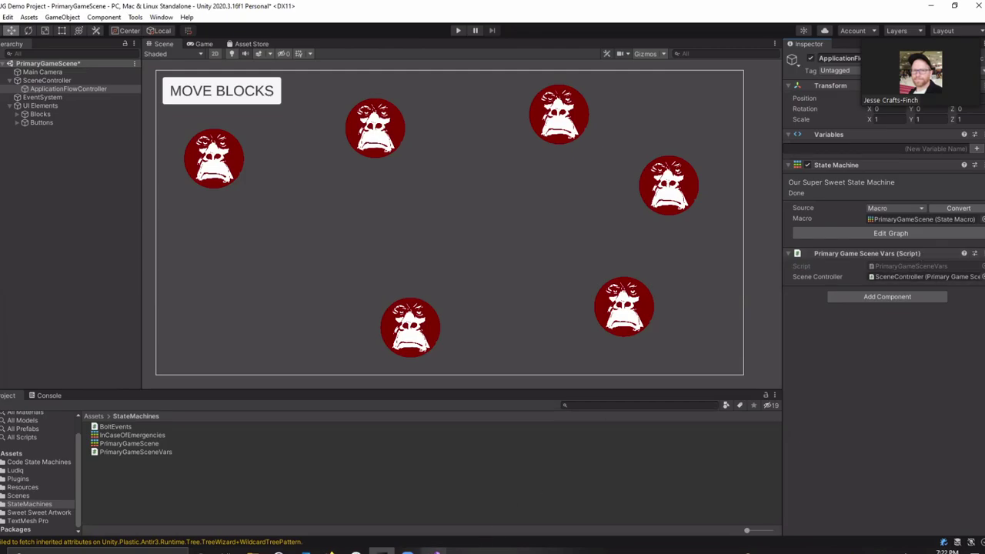
Step: Check Visual Studio, then reopen App loading's flow graph, shrink its window, and return to the State Graph
mouse_move(435, 551)
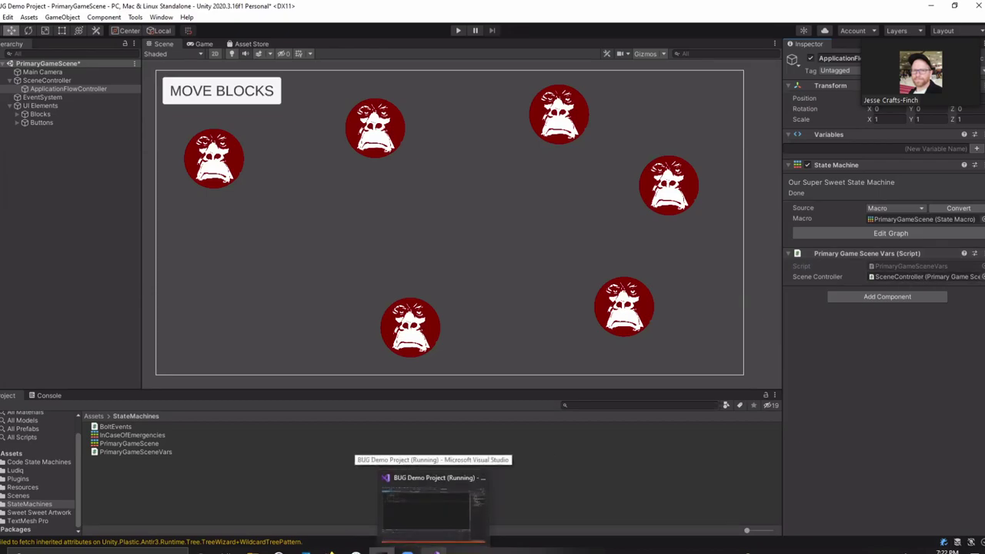
click(432, 504)
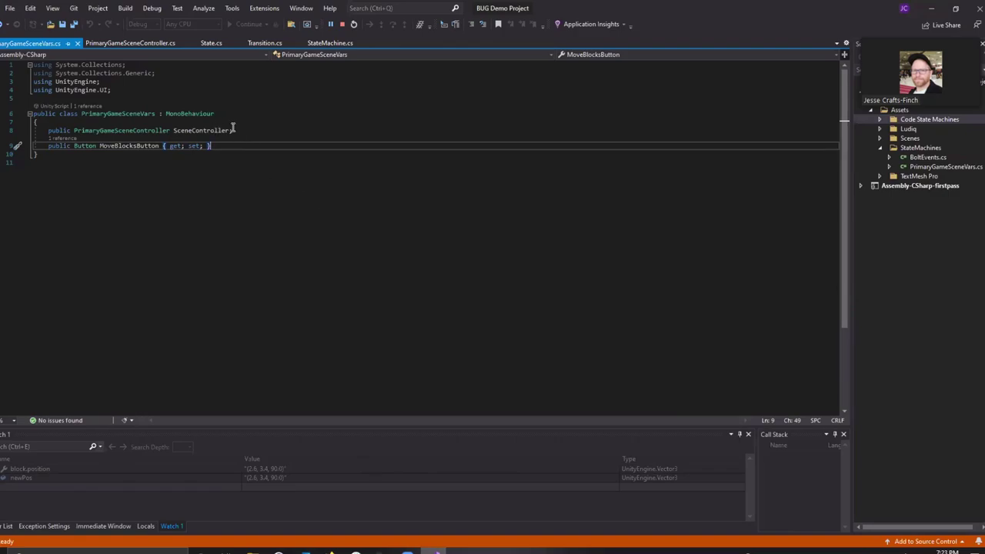
click(932, 8)
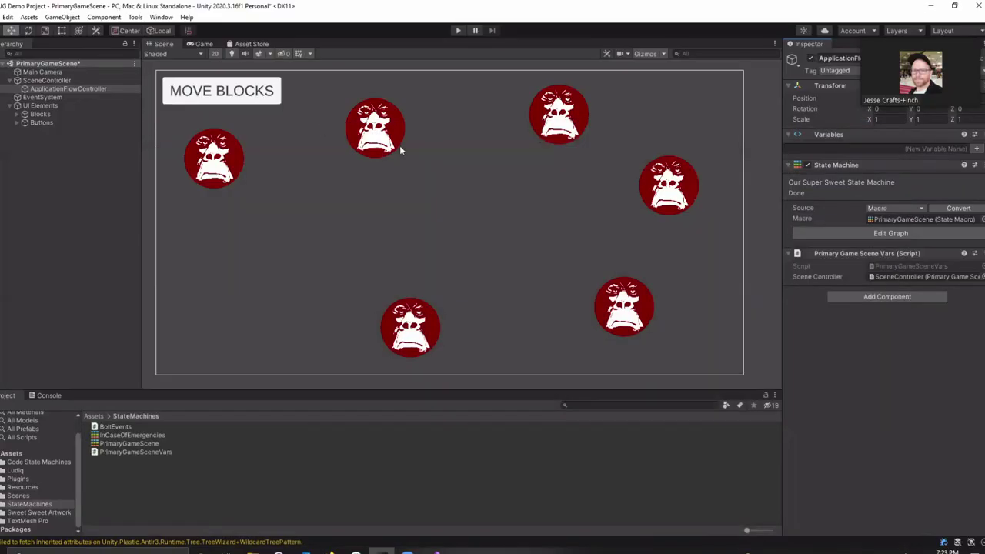
click(831, 233)
double_click(317, 241)
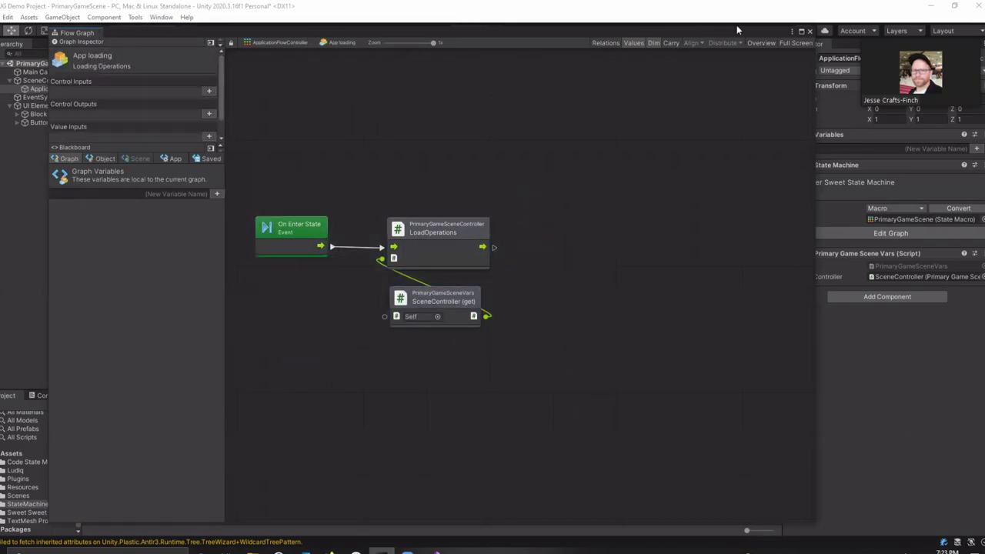
drag(738, 27, 738, 301)
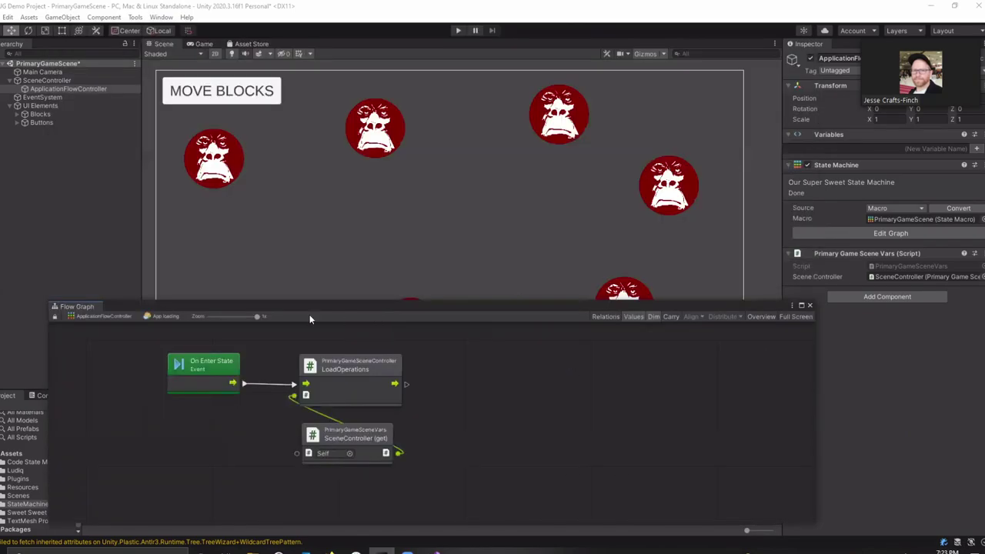
click(110, 317)
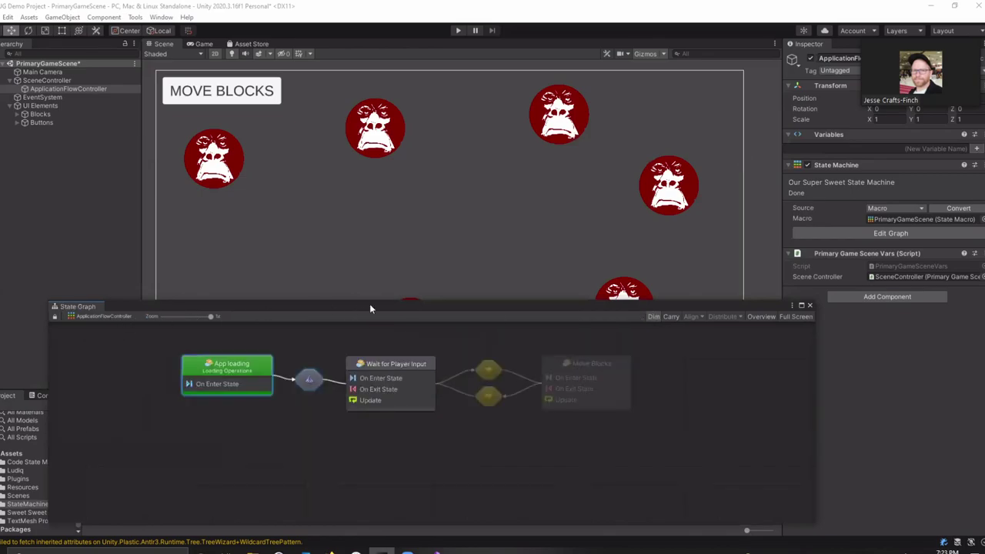
Step: Enter Play mode and inspect the erroring LoadOperations node in App loading's flow graph before closing it
drag(369, 305, 369, 315)
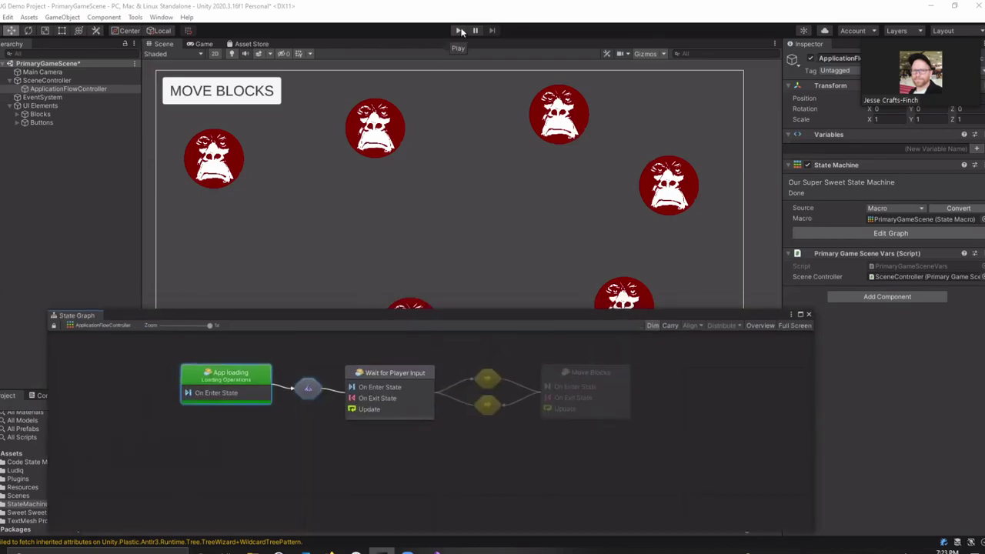
click(459, 31)
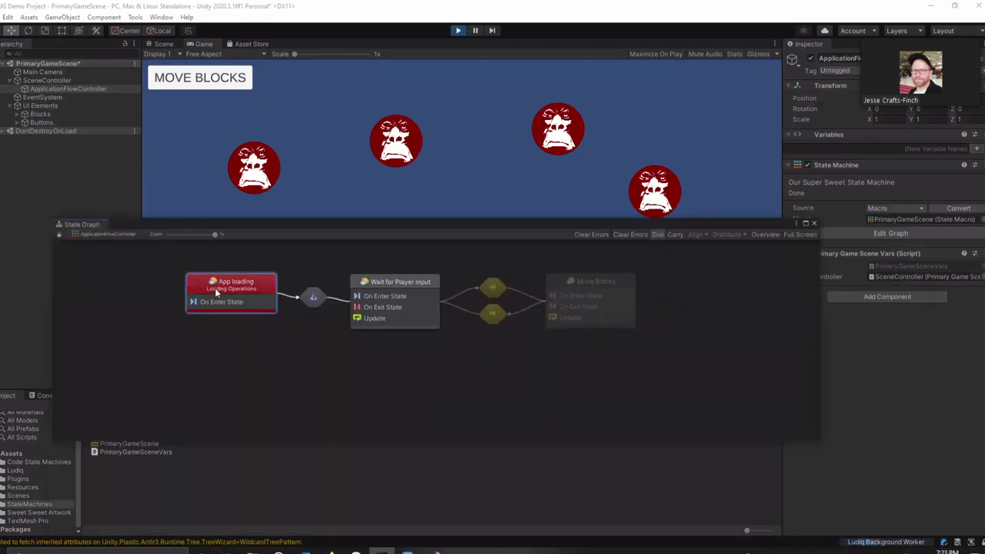
double_click(219, 289)
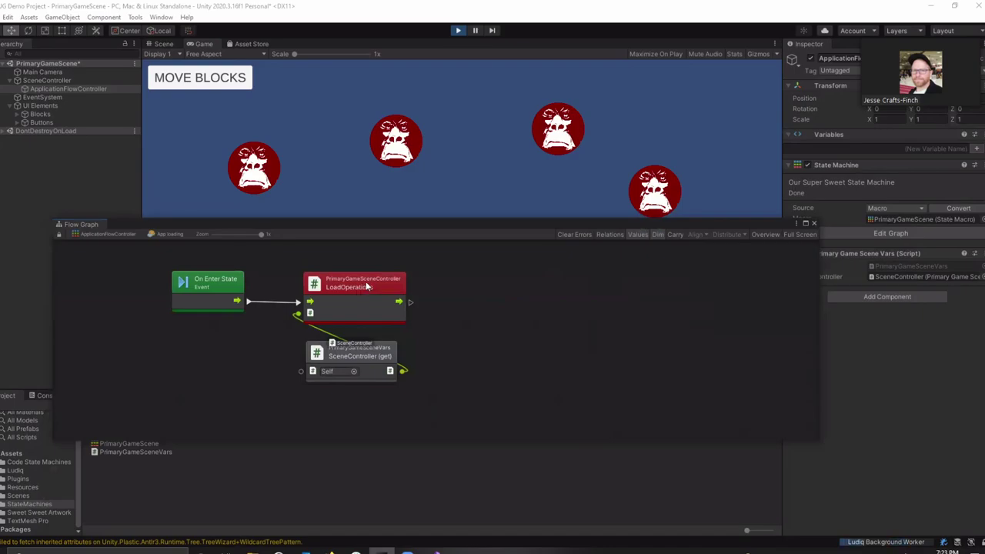
click(385, 308)
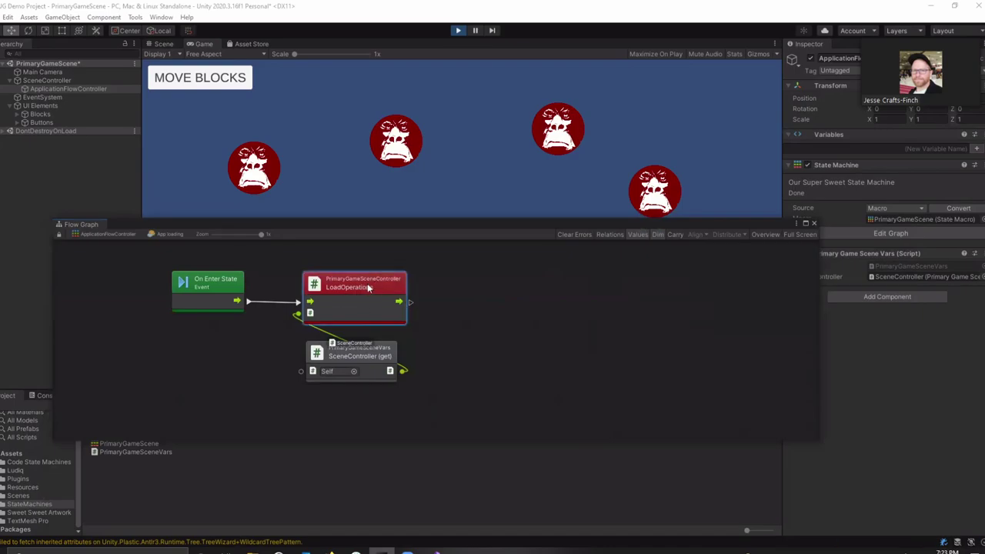
click(494, 358)
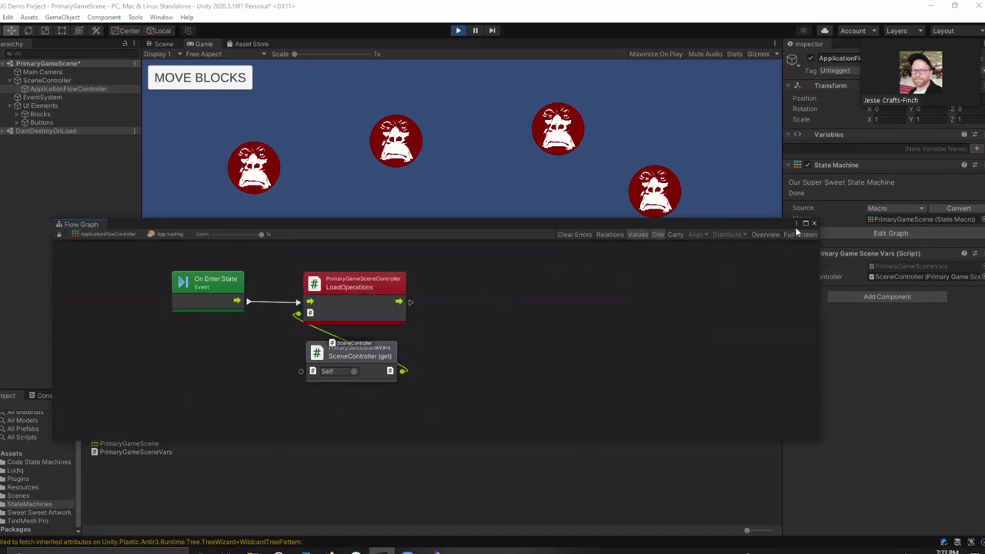
click(815, 227)
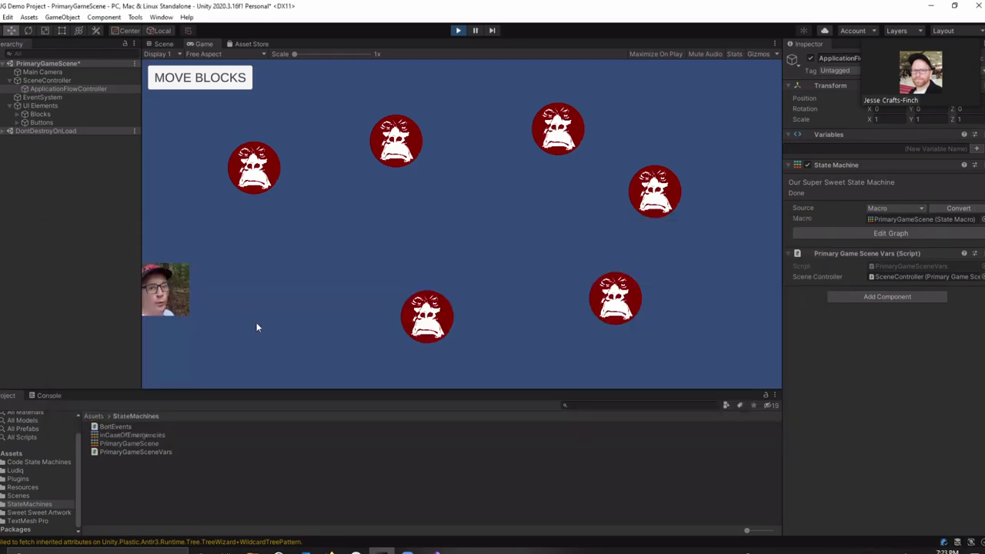
Step: Stop play mode and inspect the NullReferenceException's stack trace in the console's errors
click(48, 395)
click(457, 31)
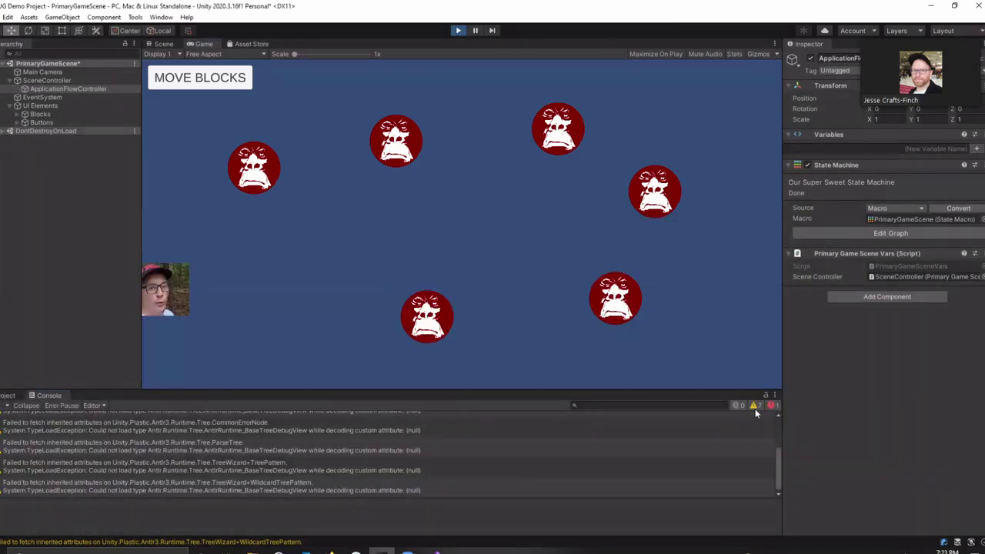
click(755, 406)
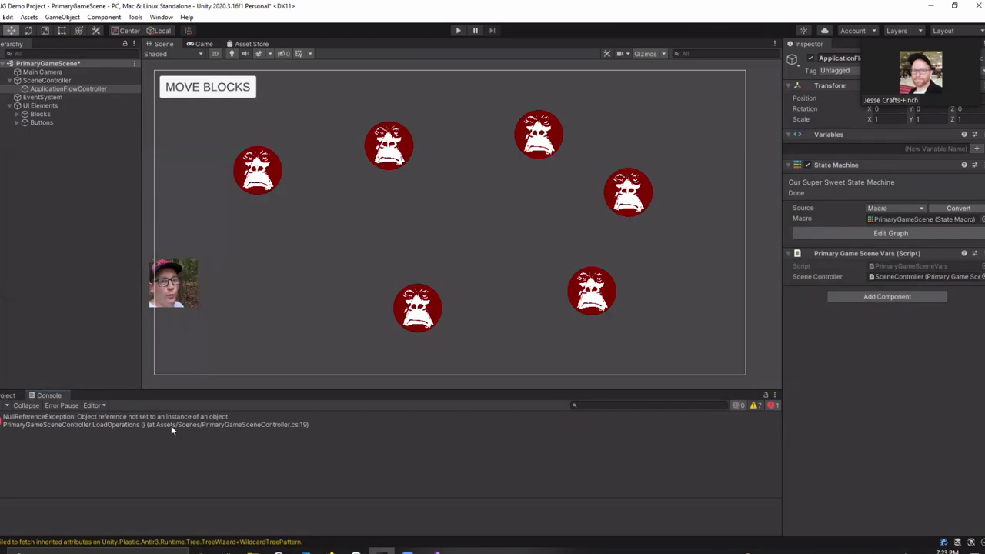
click(170, 422)
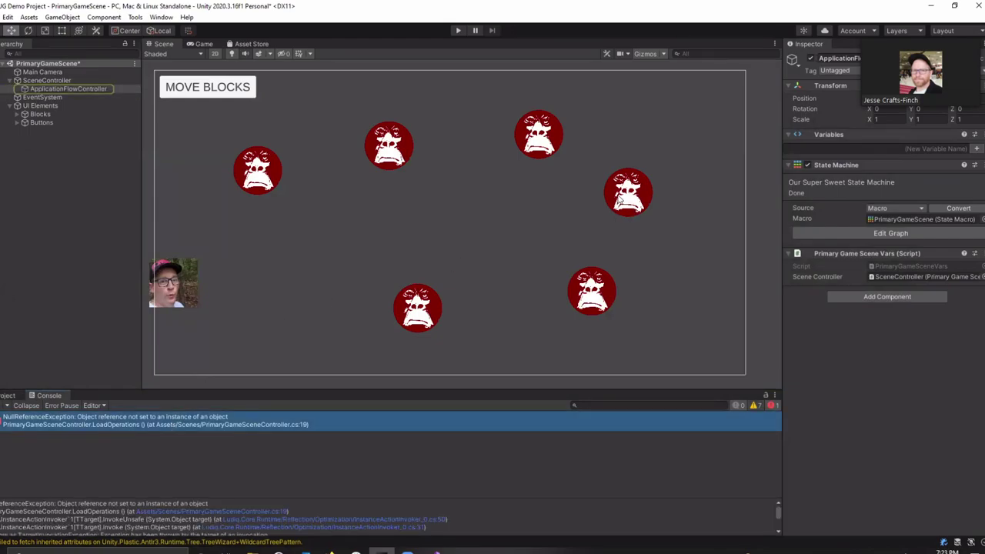
Step: Assign ApplicationFlowController to SceneController's App Flow Vars field
click(47, 80)
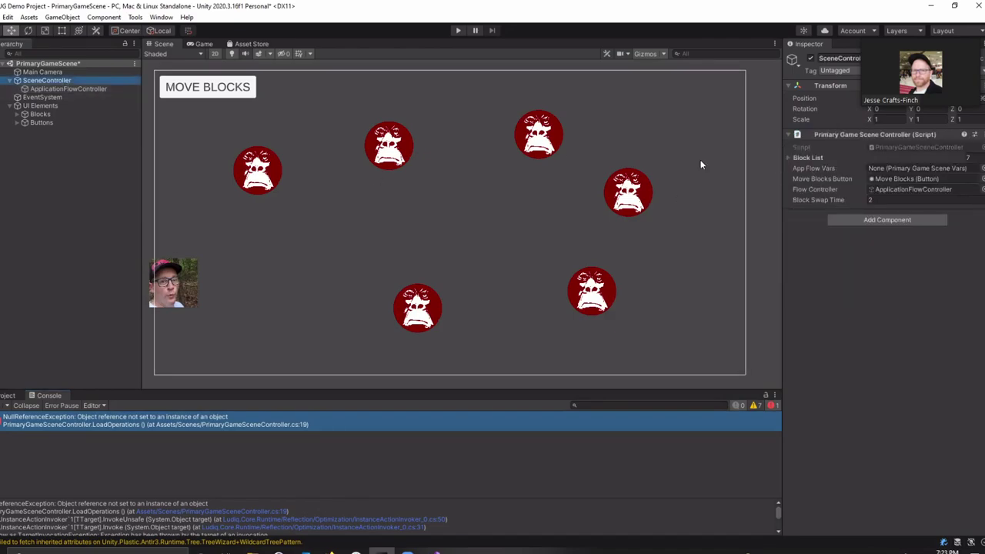
drag(67, 89, 916, 168)
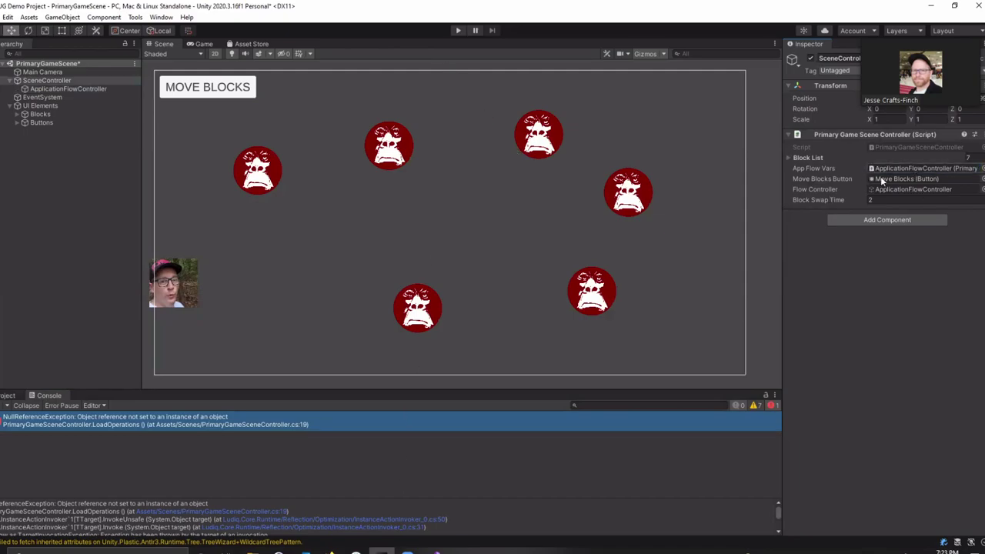
click(82, 90)
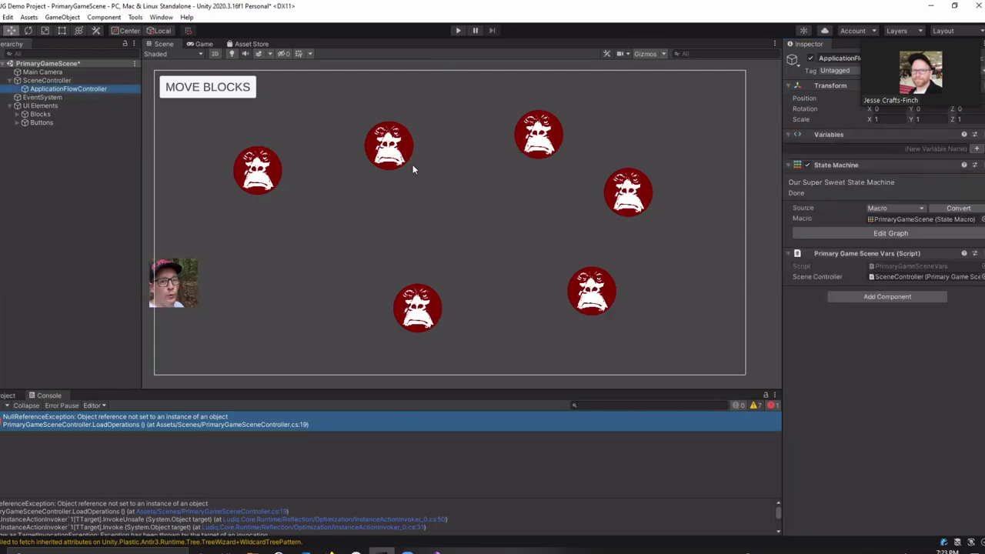
Step: Open the state machine graph, enlarge it, clear its recorded errors and restart play mode
click(900, 232)
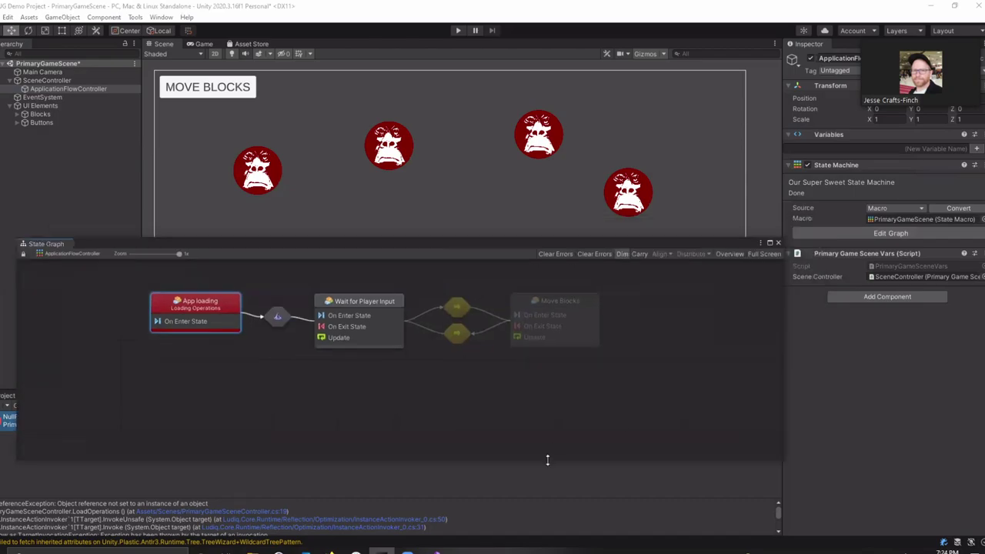
drag(548, 460, 548, 514)
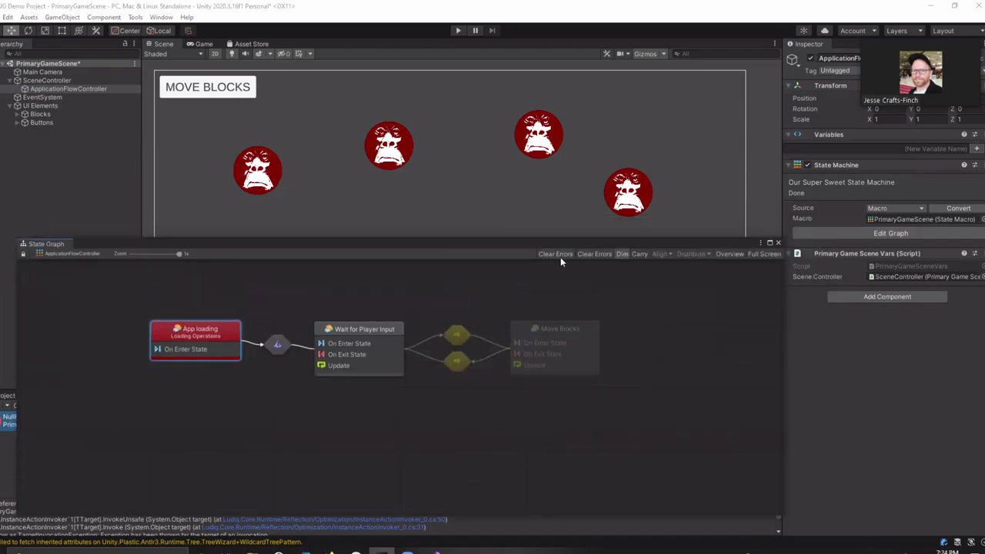
click(561, 255)
click(459, 31)
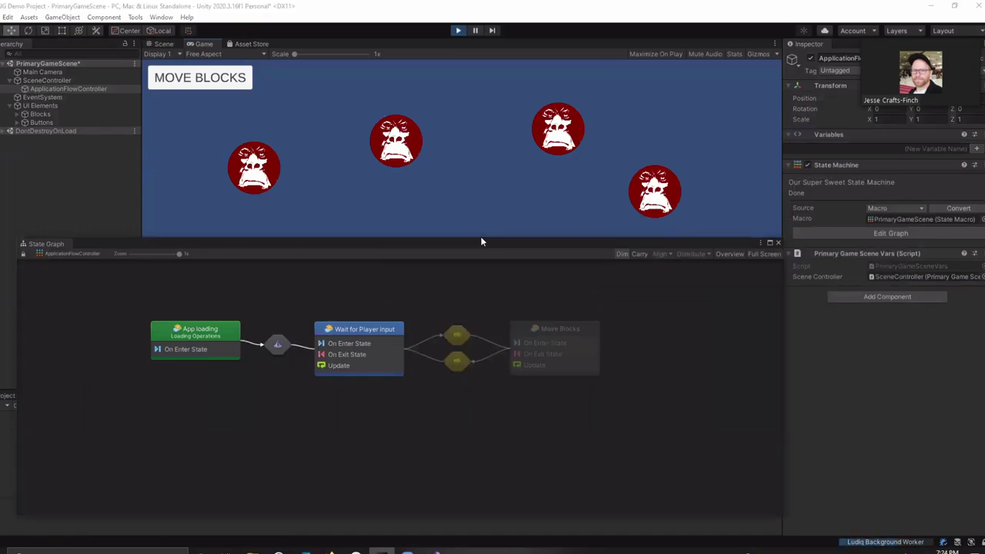
Step: Make the State Graph area taller and shift the App loading node slightly left
drag(480, 241, 474, 214)
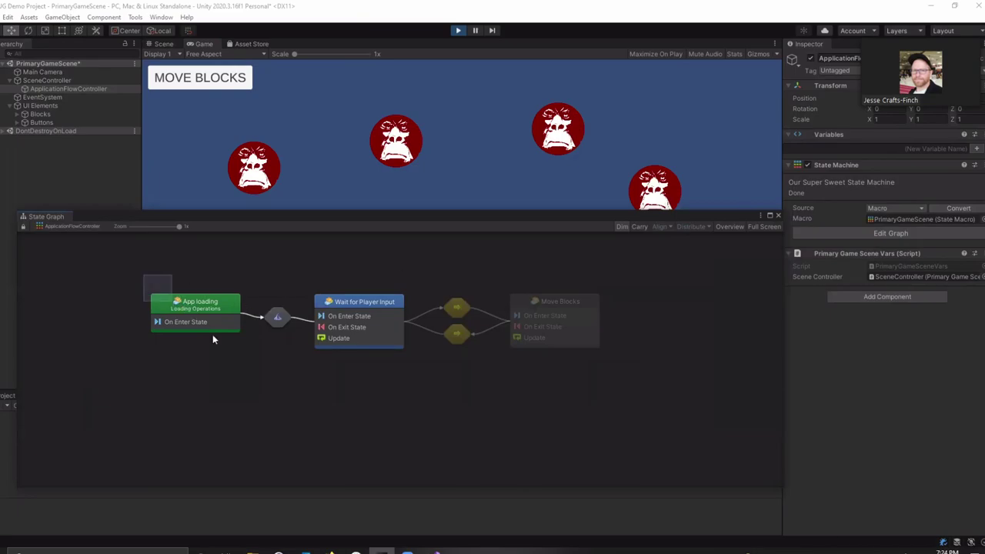
drag(143, 274, 251, 381)
drag(215, 305, 192, 310)
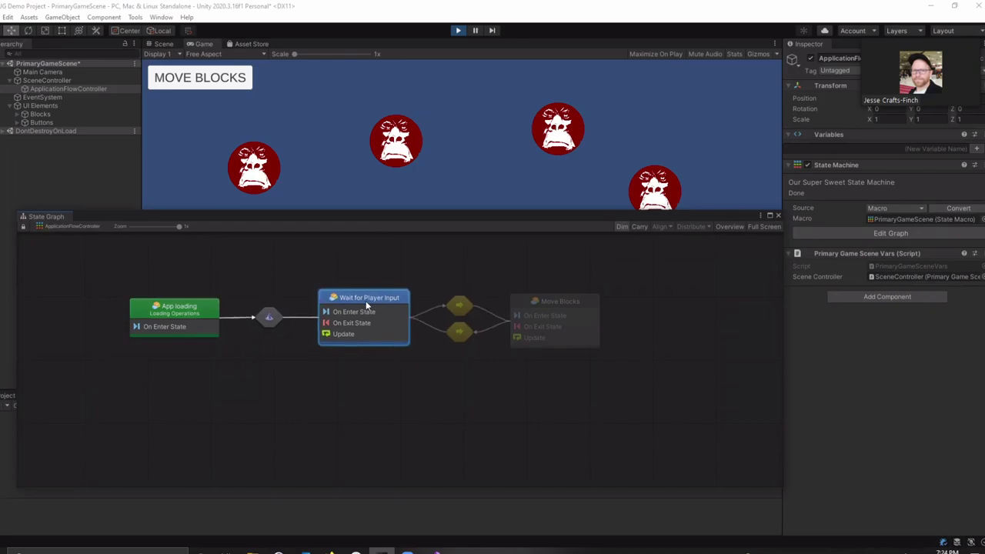
Step: Stop the game and delete the three unused event nodes inside Wait for Player Input
click(460, 30)
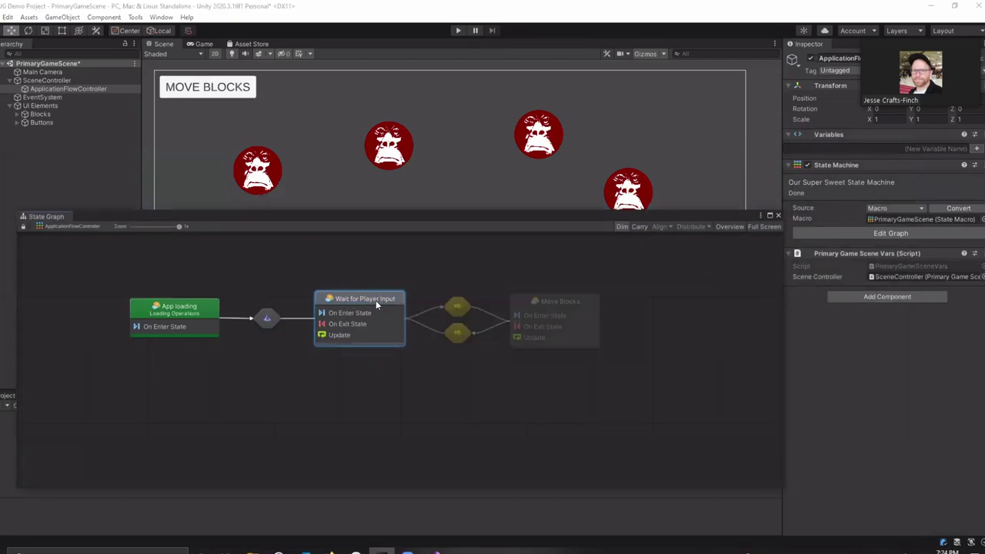
double_click(375, 300)
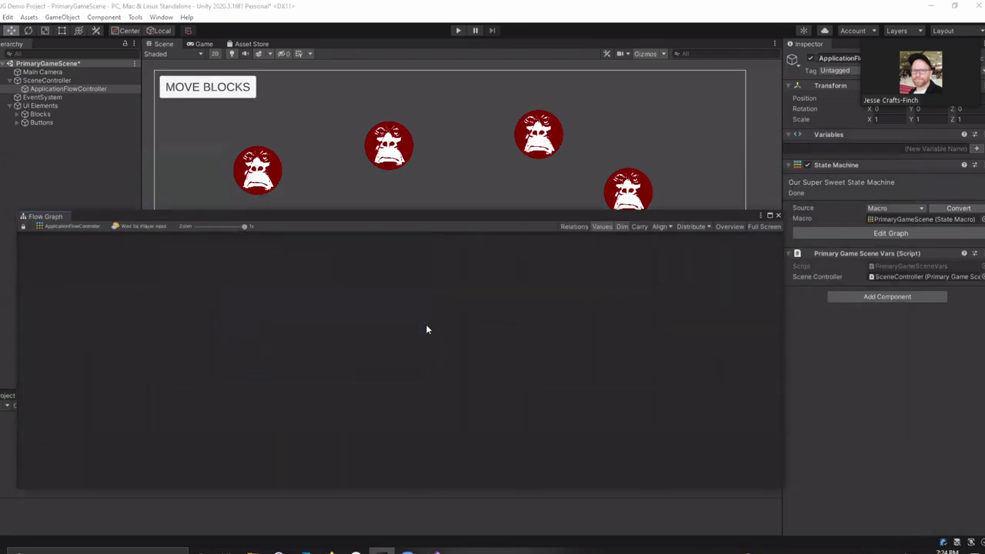
scroll(426, 324, down, 3)
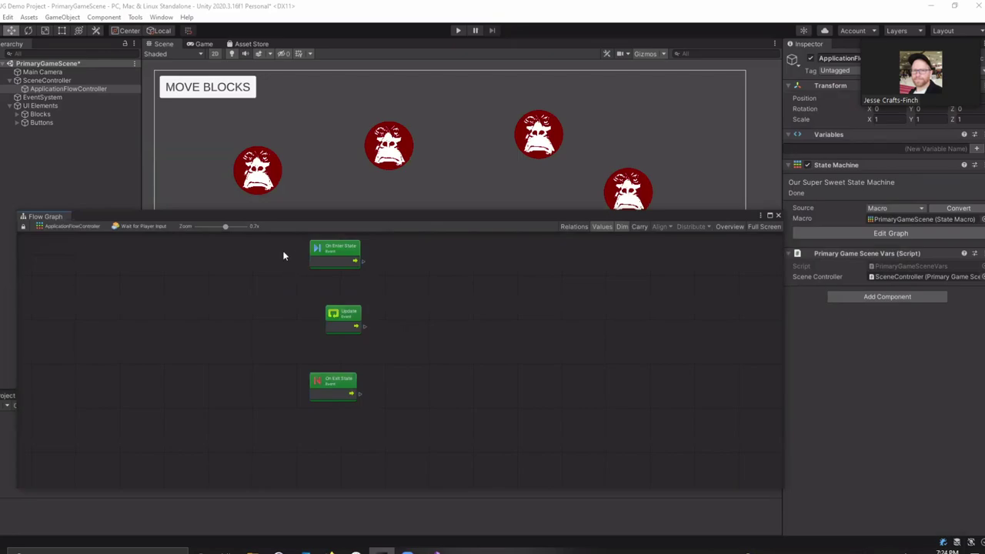
drag(282, 255, 417, 444)
key(Delete)
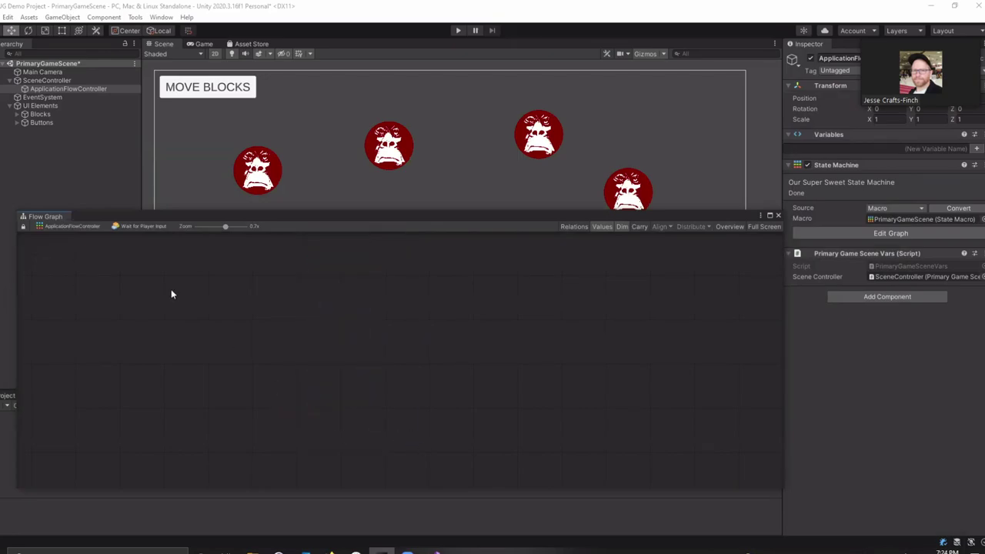
Step: In the transition to Move Blocks, connect a new On Button Click event to Trigger Transition
click(90, 229)
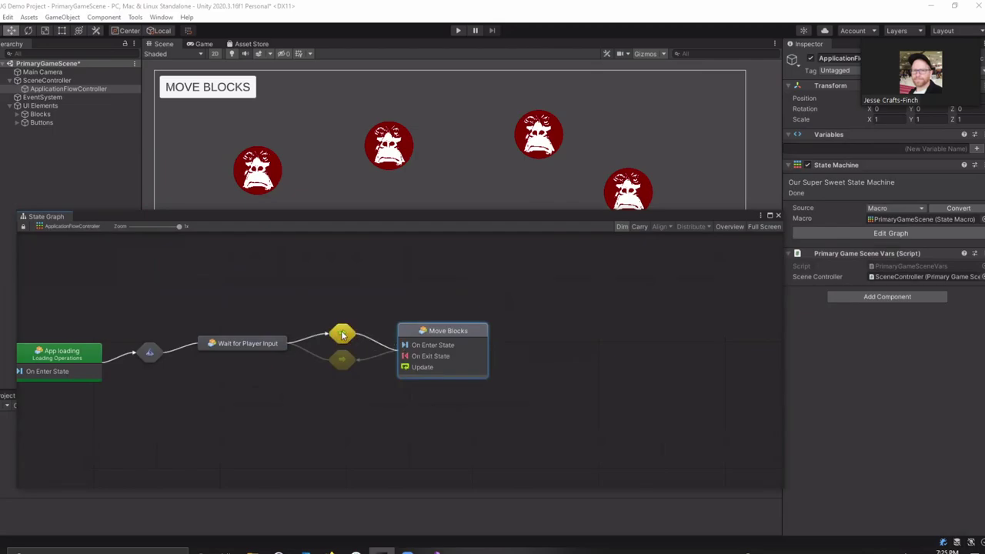
double_click(343, 335)
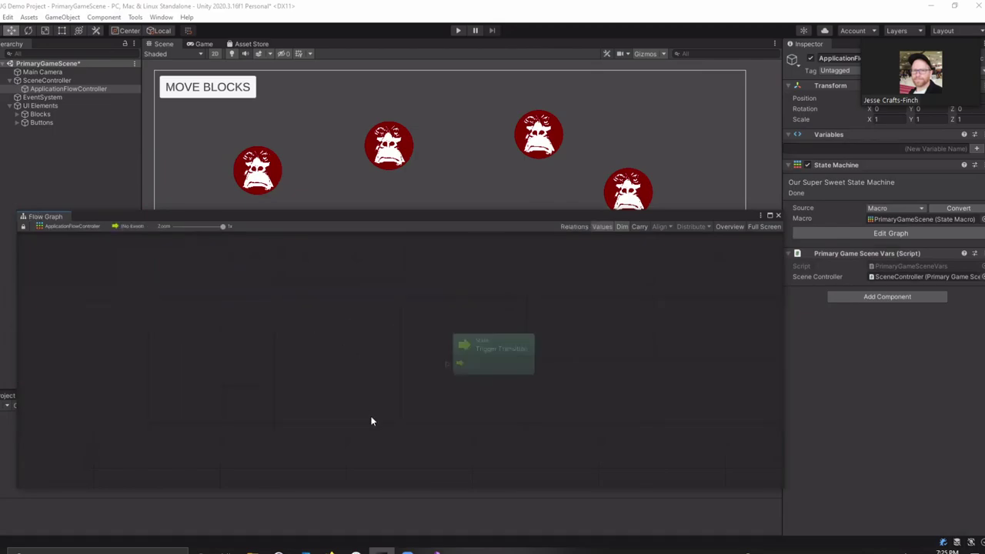
click(95, 226)
double_click(351, 340)
right_click(242, 336)
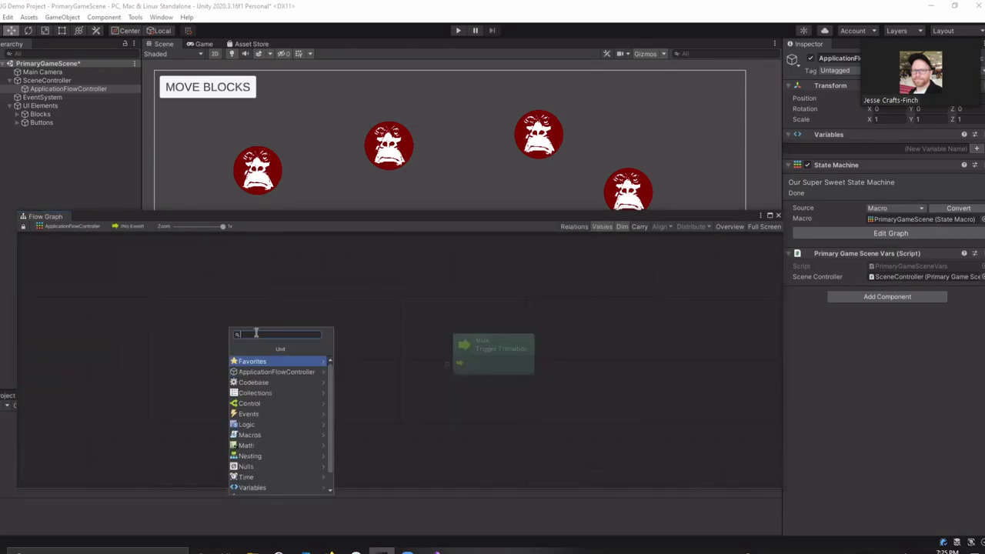
text(But)
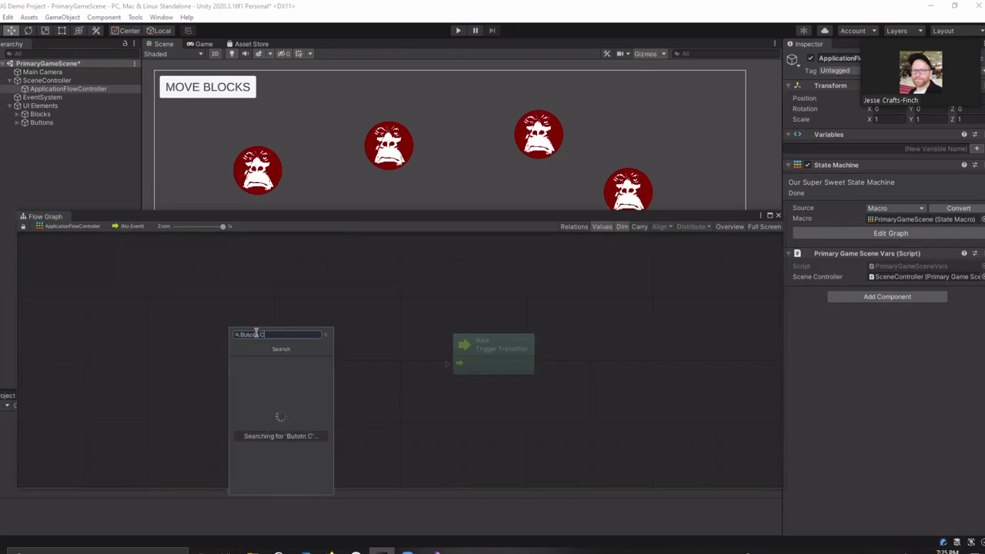
text(tonClick)
click(266, 359)
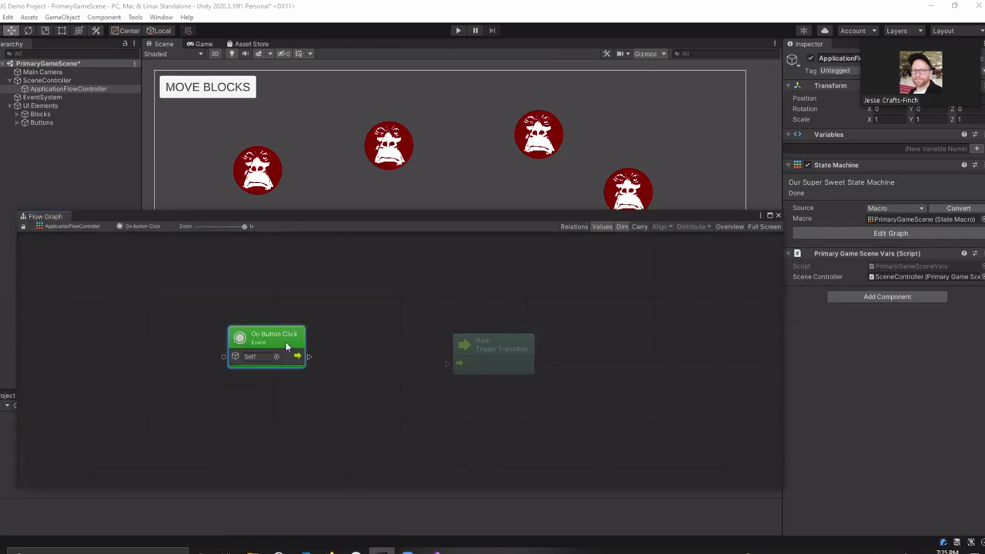
drag(336, 346, 449, 363)
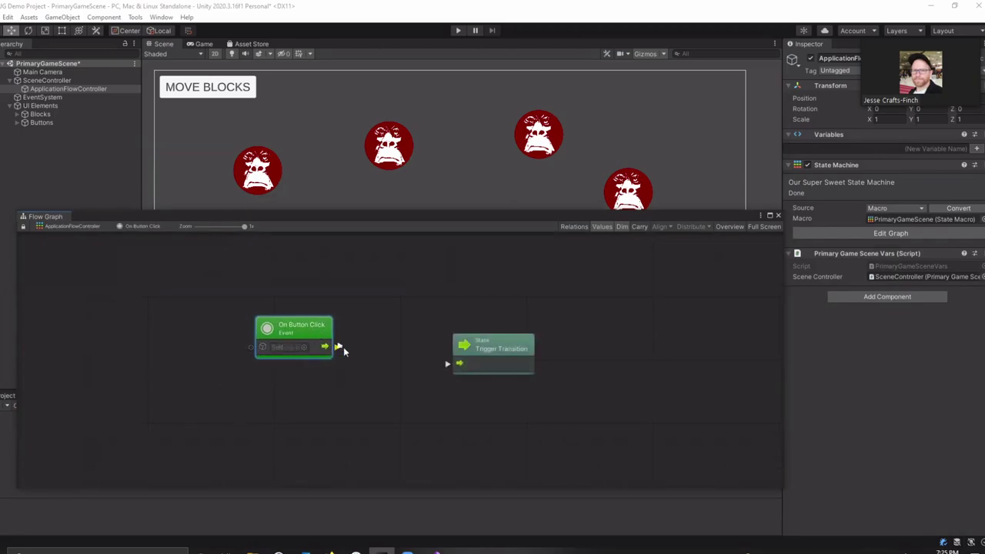
drag(313, 328, 320, 342)
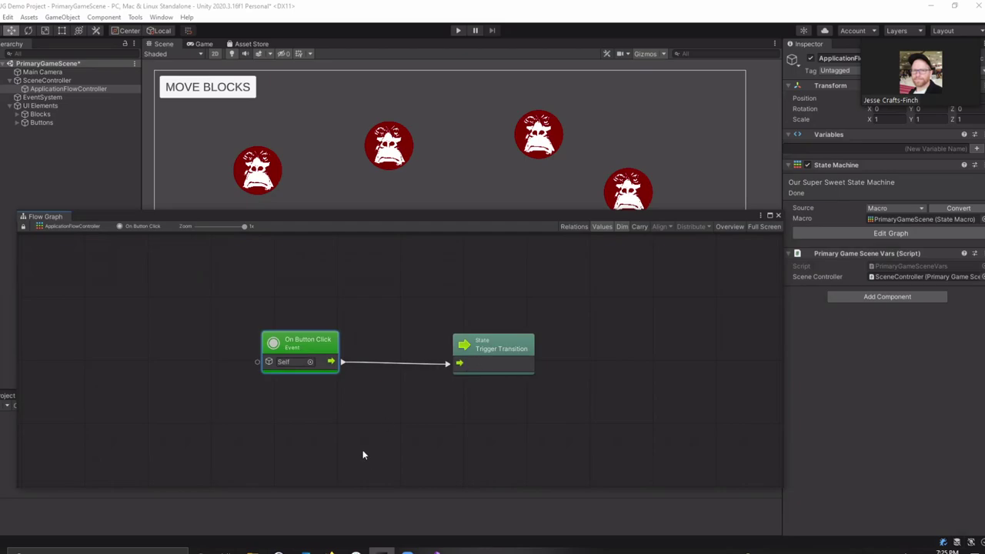
right_click(243, 409)
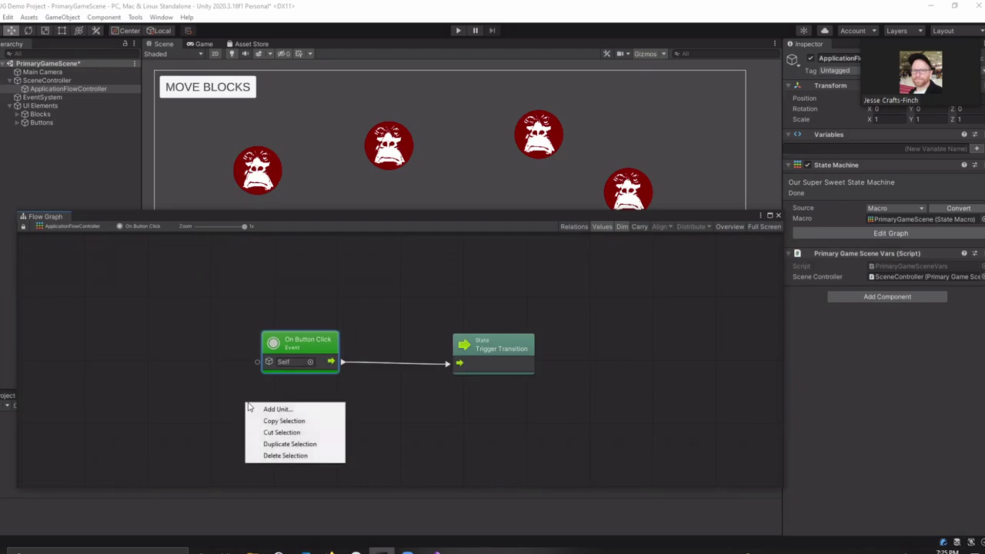
click(230, 385)
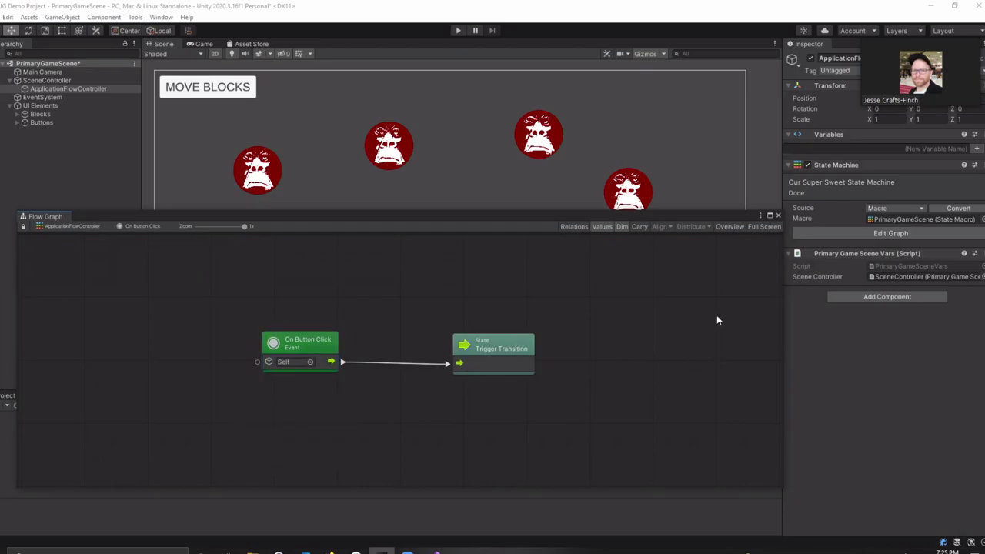
Step: Copy the MoveBlocksButton property name from the scene variables script in Visual Studio
click(434, 551)
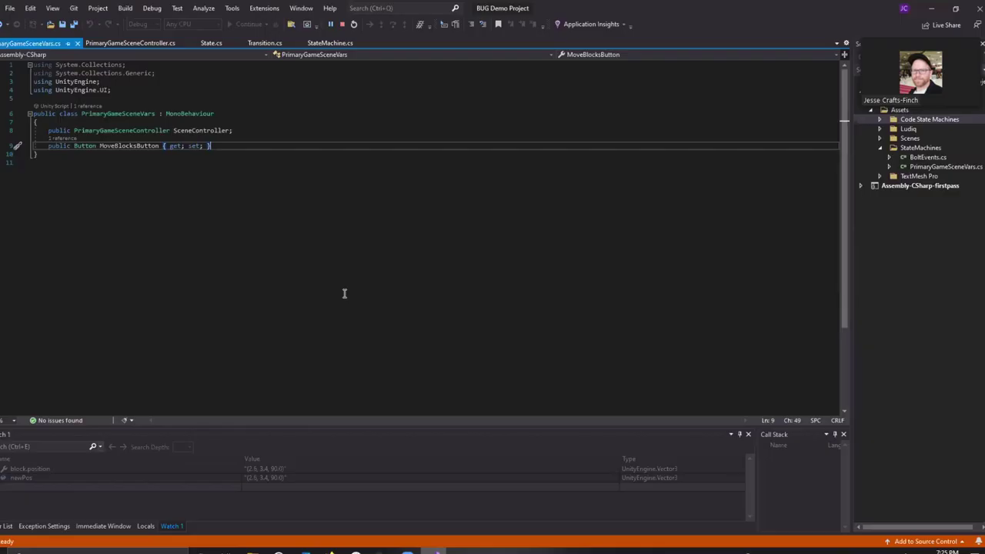
double_click(119, 146)
key(ctrl+c)
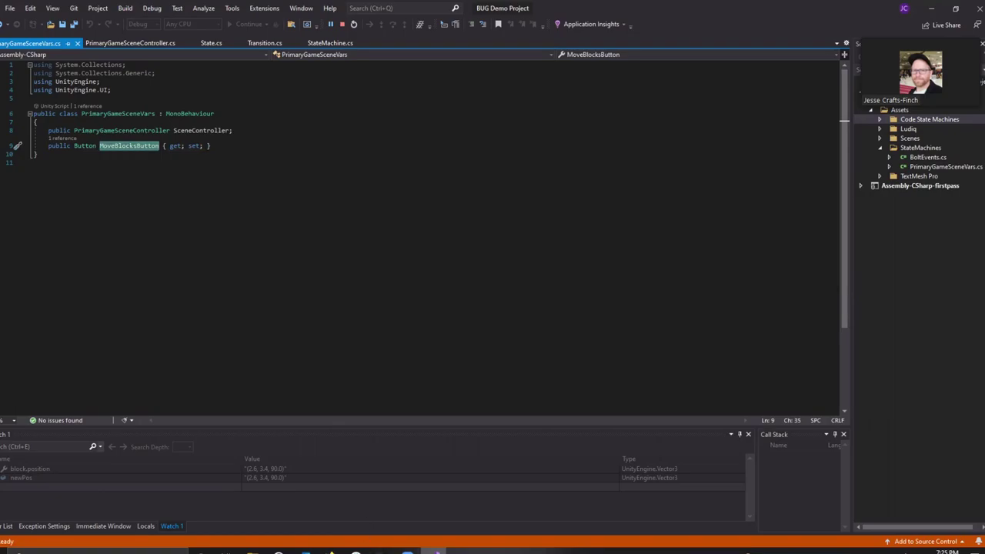
click(381, 552)
right_click(267, 406)
Step: Wire a MoveBlocksButton getter into On Button Click's Self input, then run the game to test
key(ctrl+v)
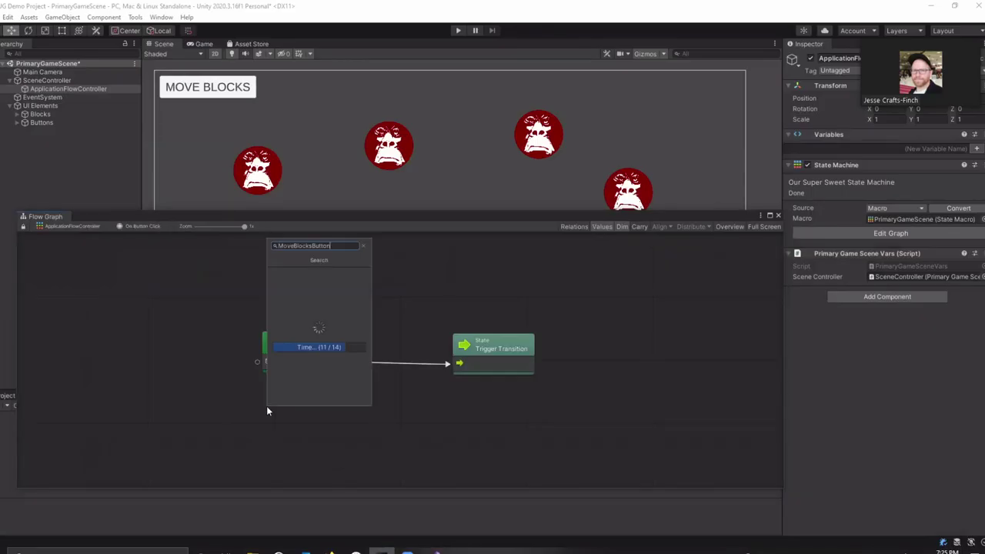
click(350, 274)
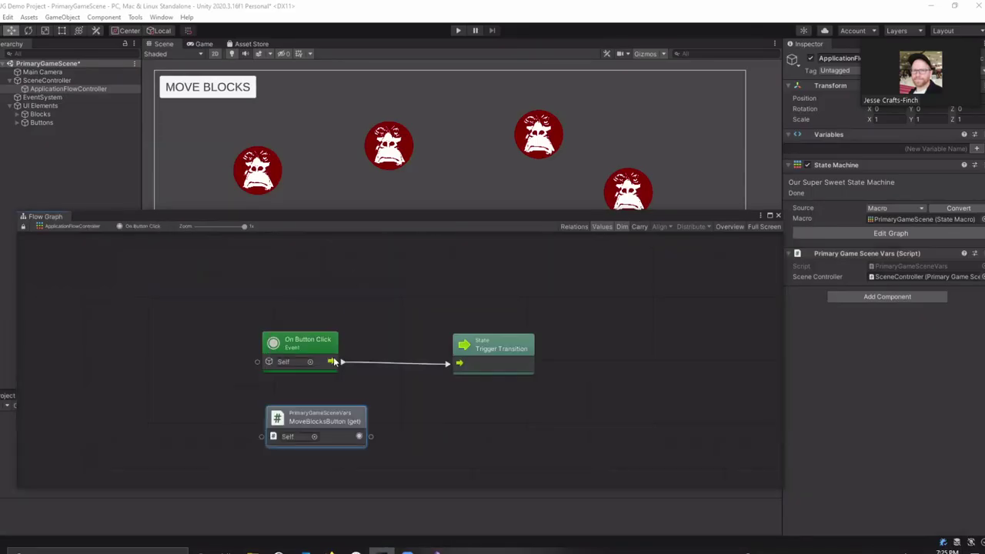
drag(317, 411, 296, 398)
drag(338, 424, 257, 361)
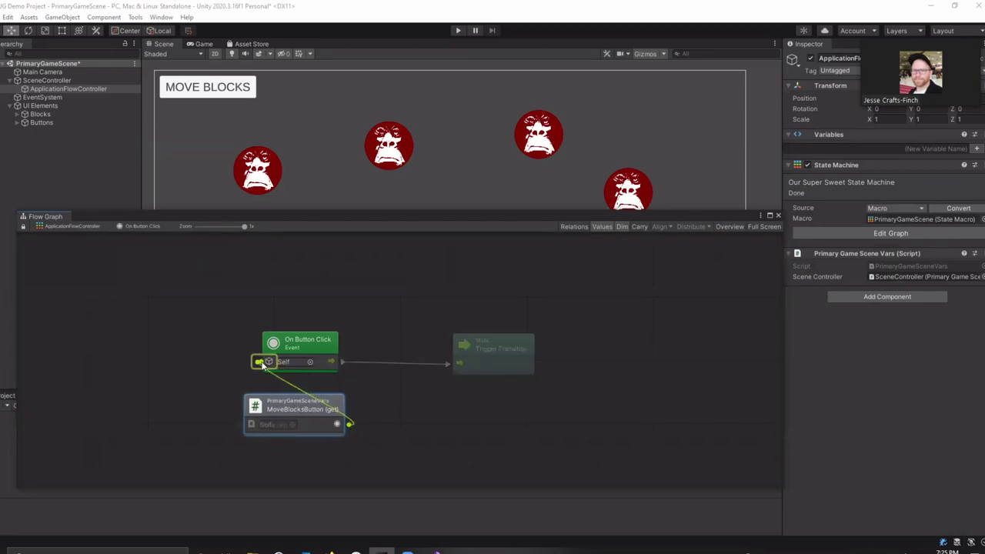
click(298, 309)
click(95, 227)
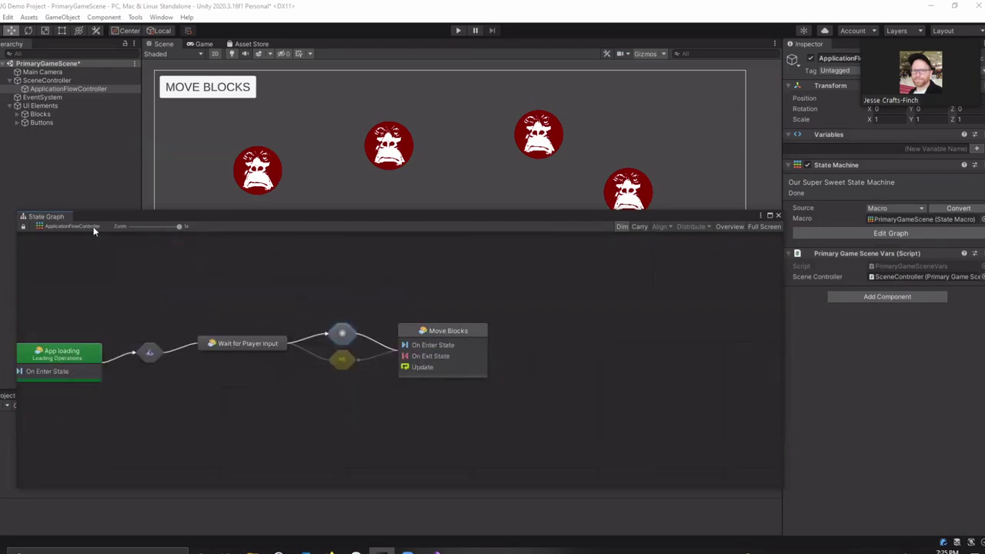
click(458, 32)
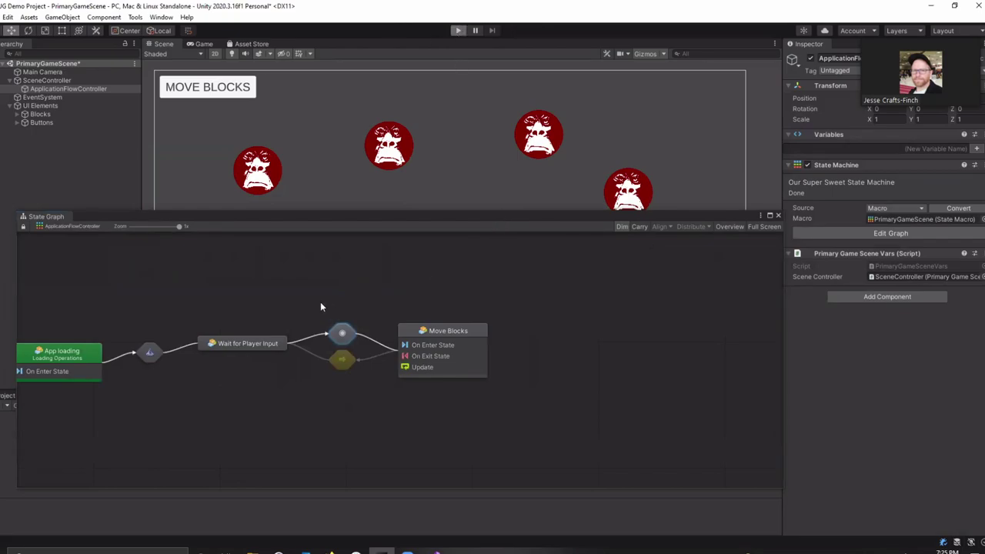
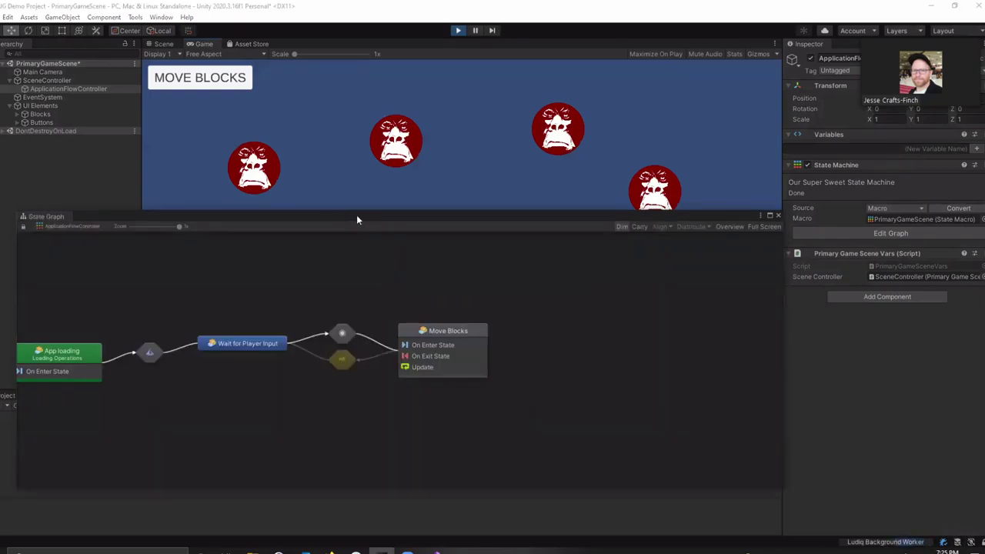
Step: Rearrange the State Graph panel around the running Game view and recentre the graph on its nodes
drag(357, 214, 355, 234)
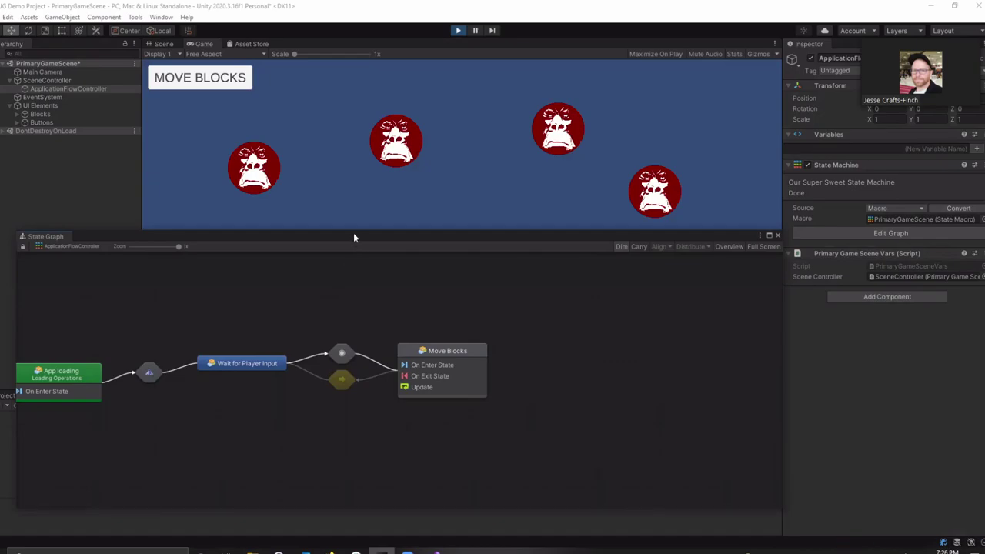
drag(353, 233, 345, 211)
key(Home)
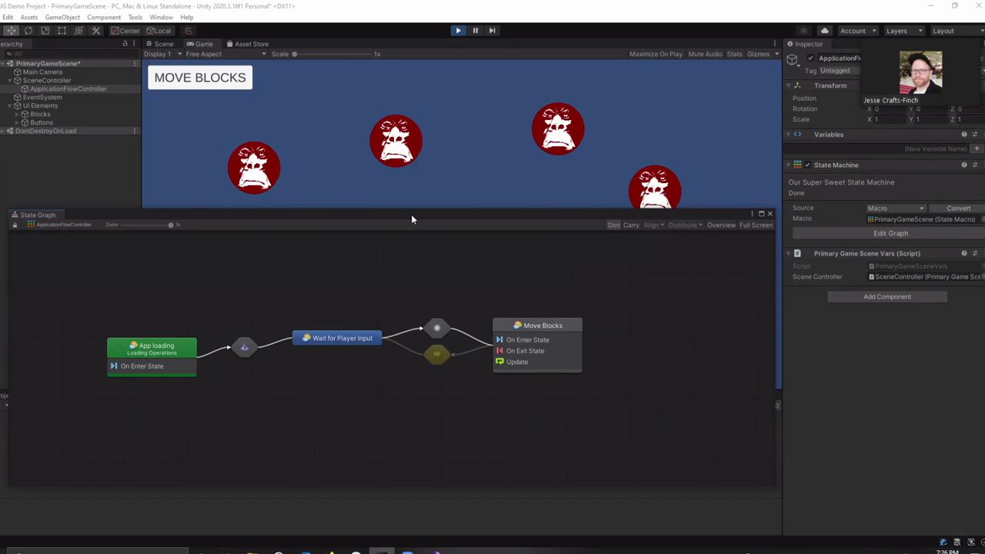
drag(411, 214, 408, 268)
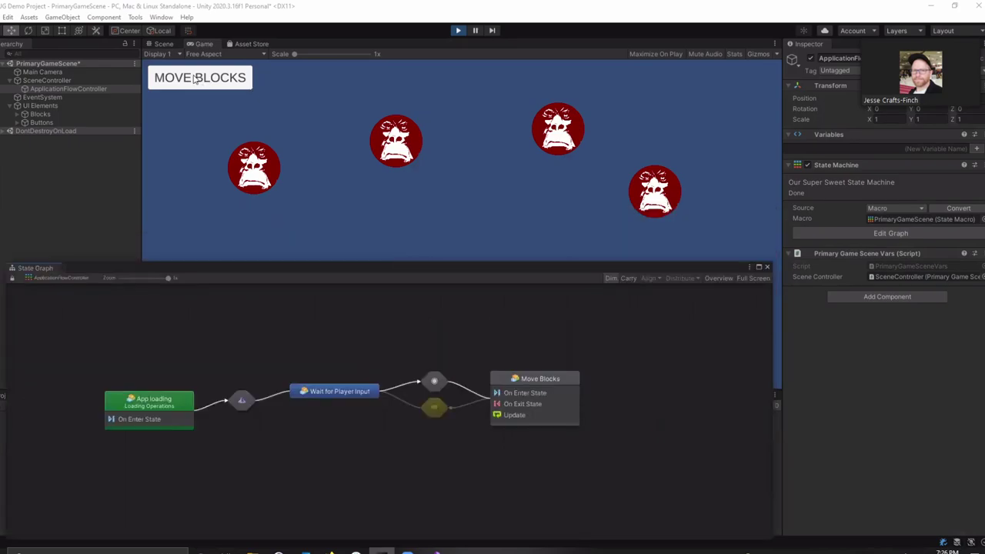
Step: Trigger MOVE BLOCKS in the running game, stop Play mode, and bring Visual Studio forward
click(196, 80)
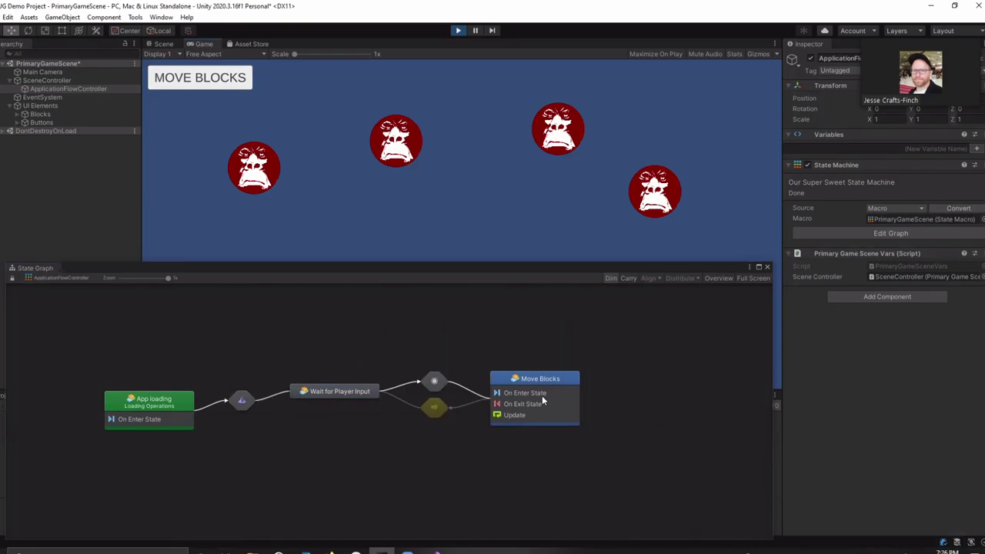
click(459, 31)
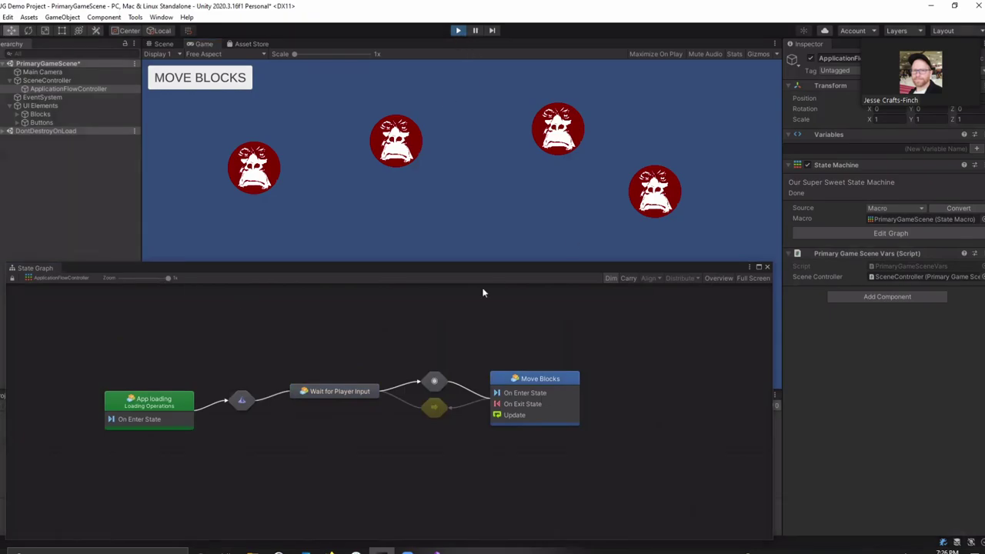
click(438, 551)
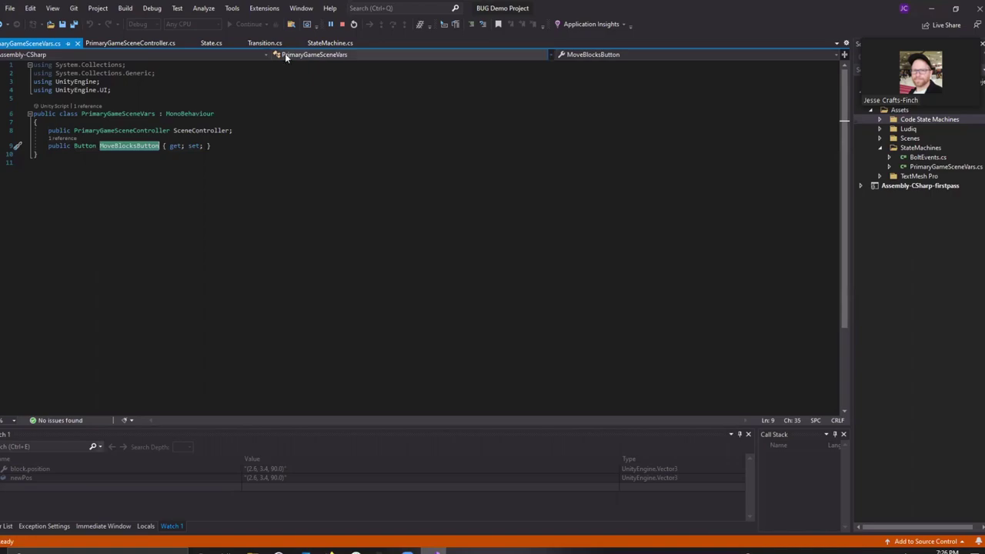
Step: Switch to PrimaryGameSceneController.cs and expand the collapsed SwapBlocks method
key(ctrl+minus)
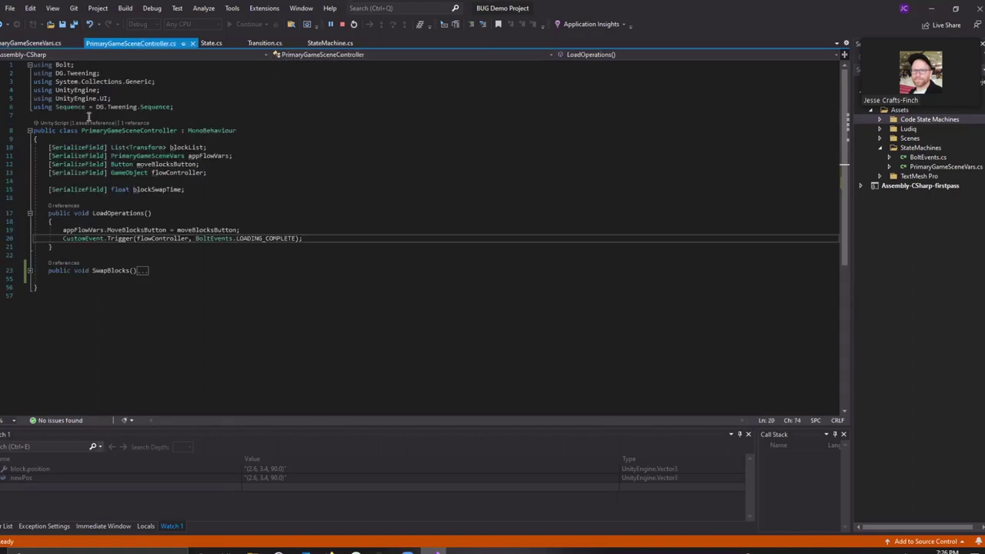
click(116, 270)
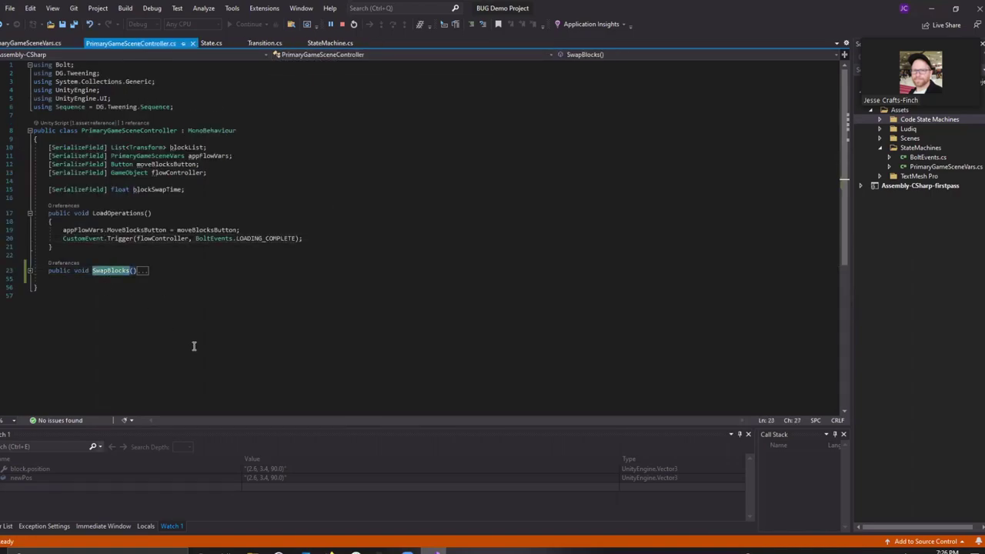
click(191, 270)
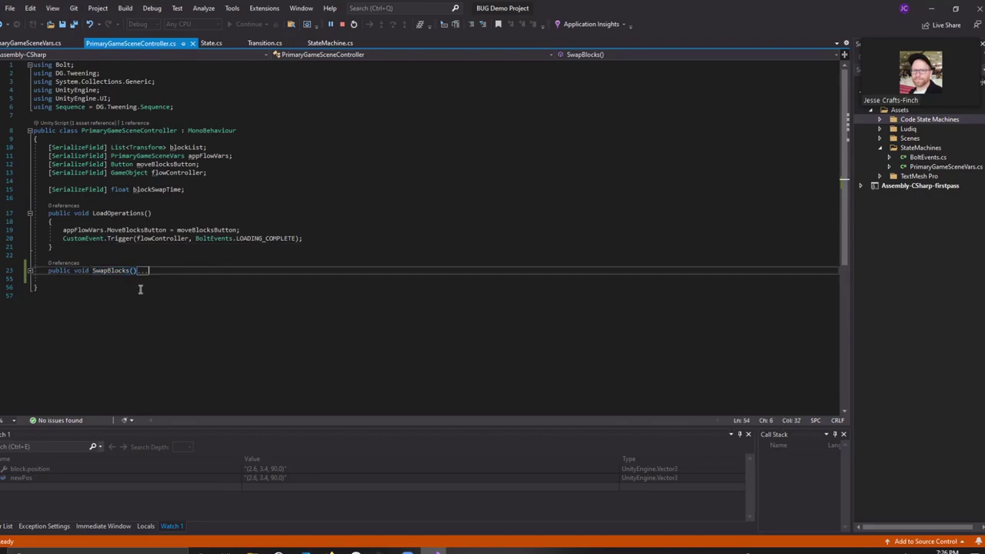
click(29, 270)
scroll(273, 232, down, 1)
scroll(274, 232, down, 6)
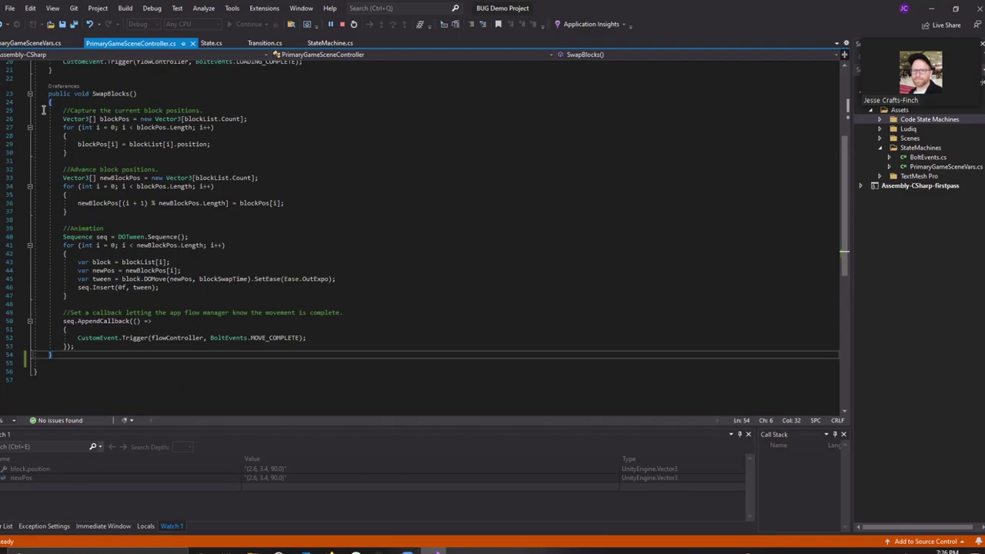
Step: Highlight SwapBlocks' position-capture code (lines 25–30) and Animation block (lines 39–47), then return to Unity
drag(39, 110, 328, 341)
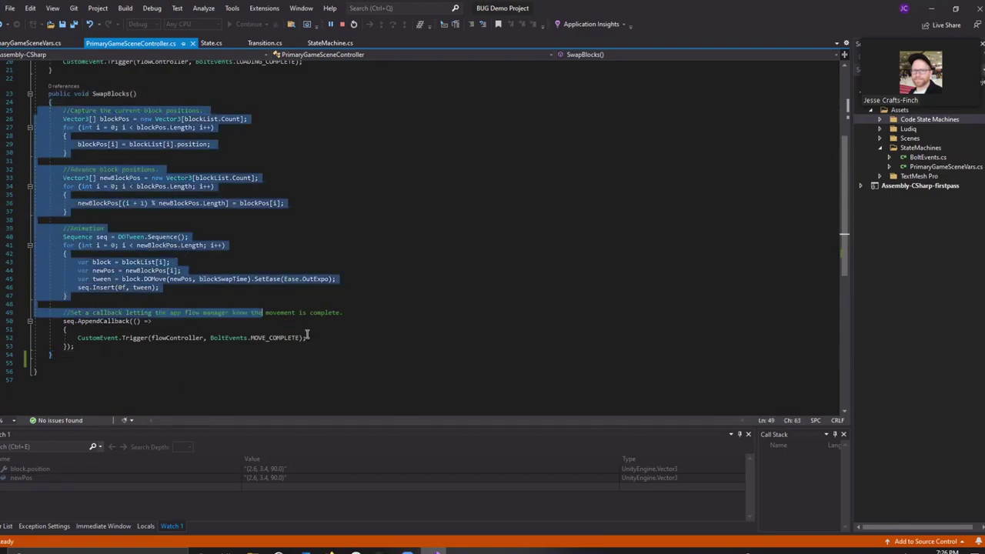
drag(75, 348, 38, 112)
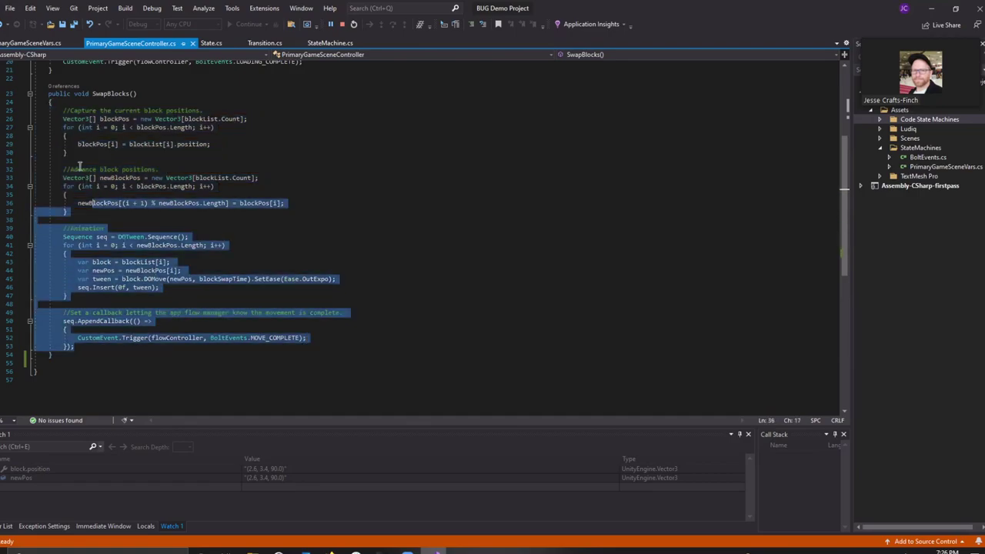
click(35, 112)
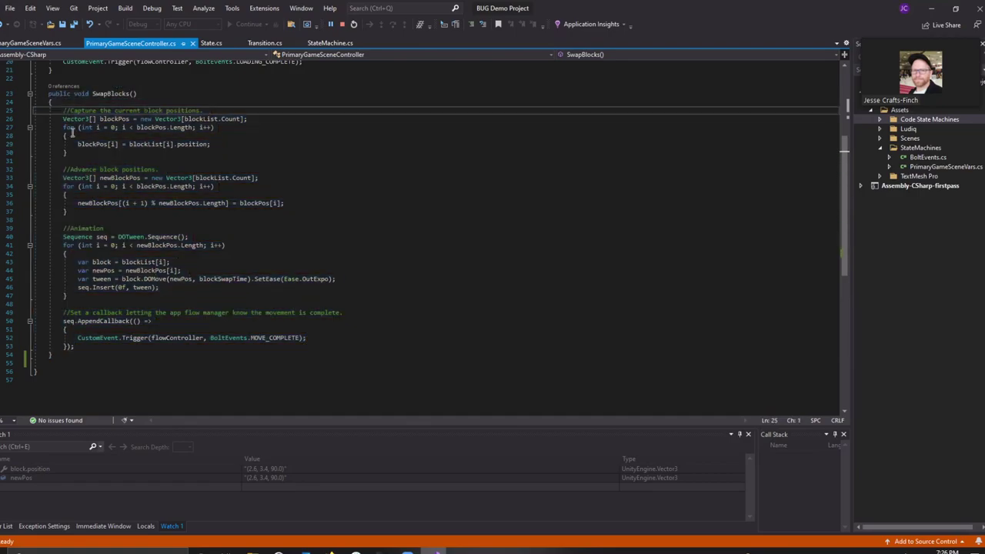
key(shift+Down)
key(shift+Down)
key(shift+Down)
key(shift+End)
key(Escape)
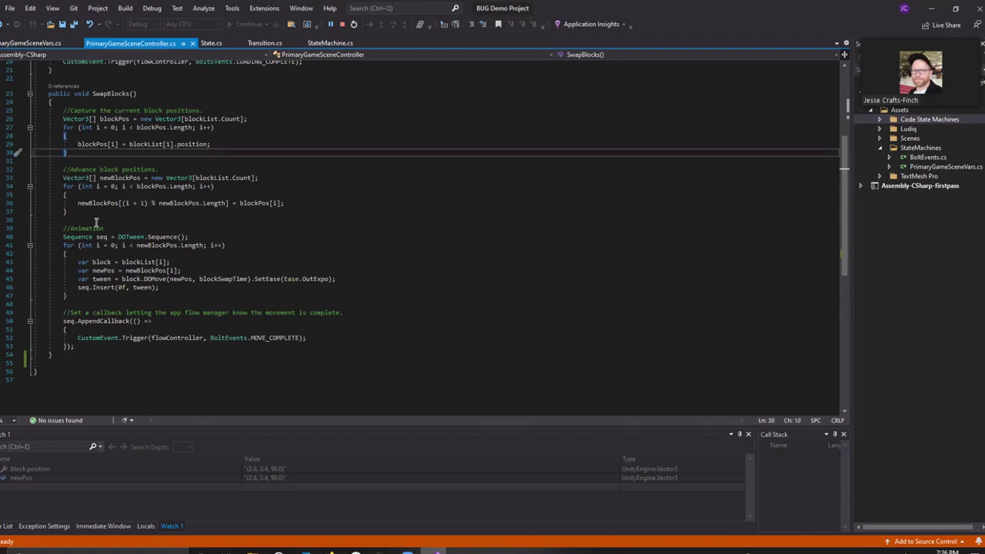
drag(63, 229, 126, 292)
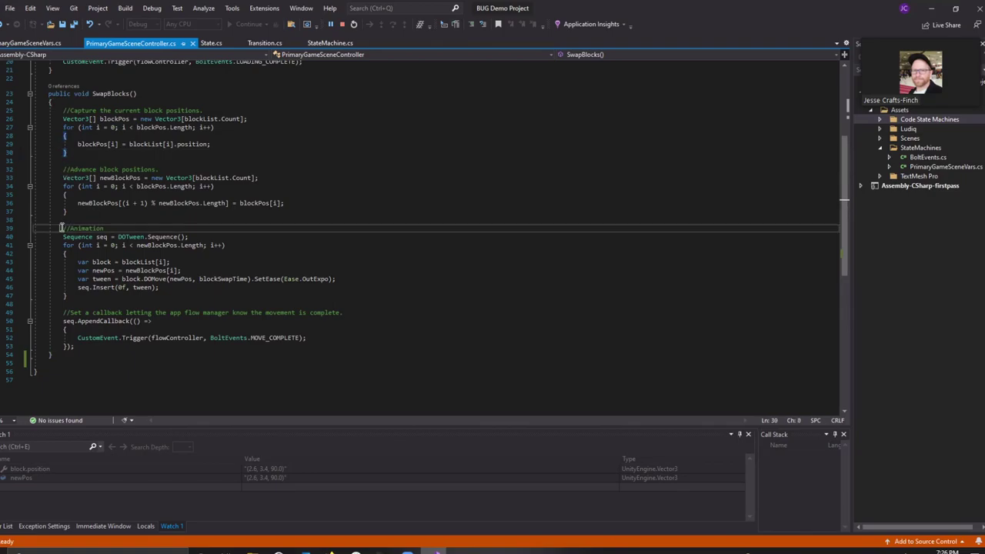
click(129, 296)
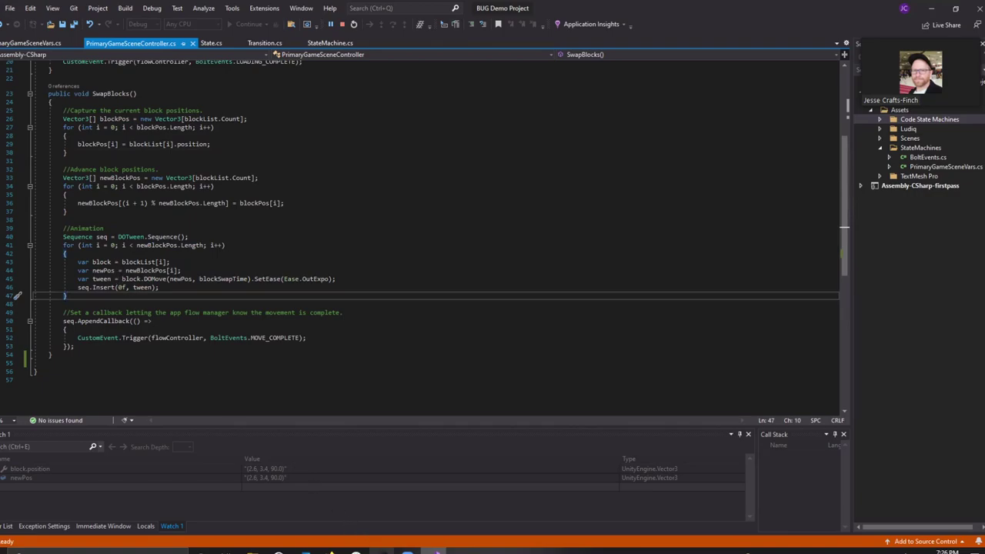
click(382, 551)
Step: Open the Move Blocks state's flow graph, enlarge its window, then return to the SwapBlocks code
drag(369, 271, 392, 116)
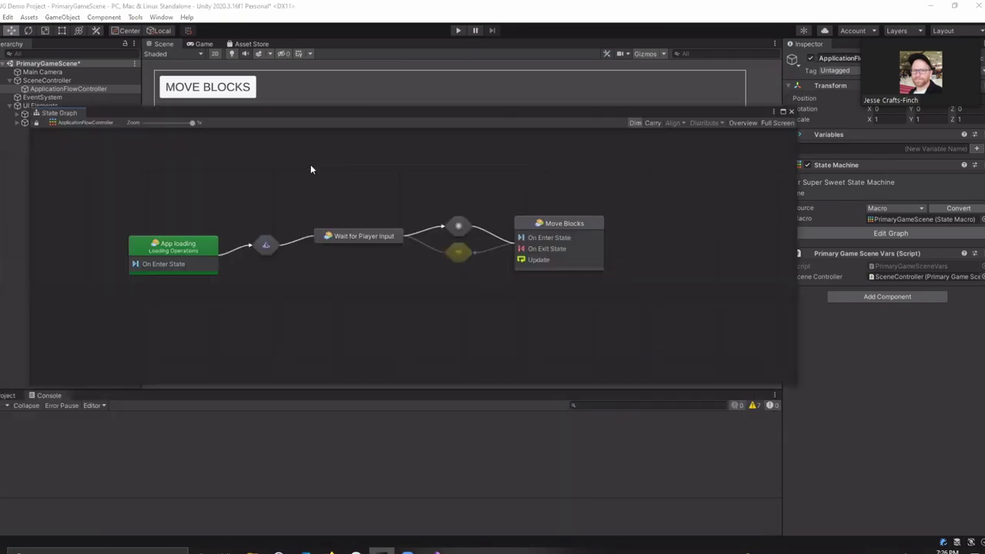
click(537, 226)
double_click(536, 226)
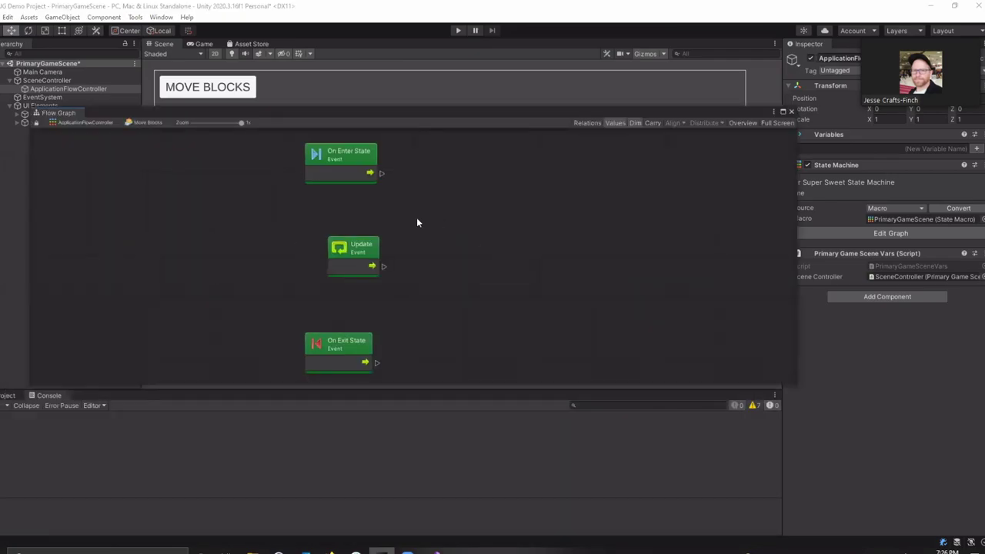
drag(434, 386, 431, 498)
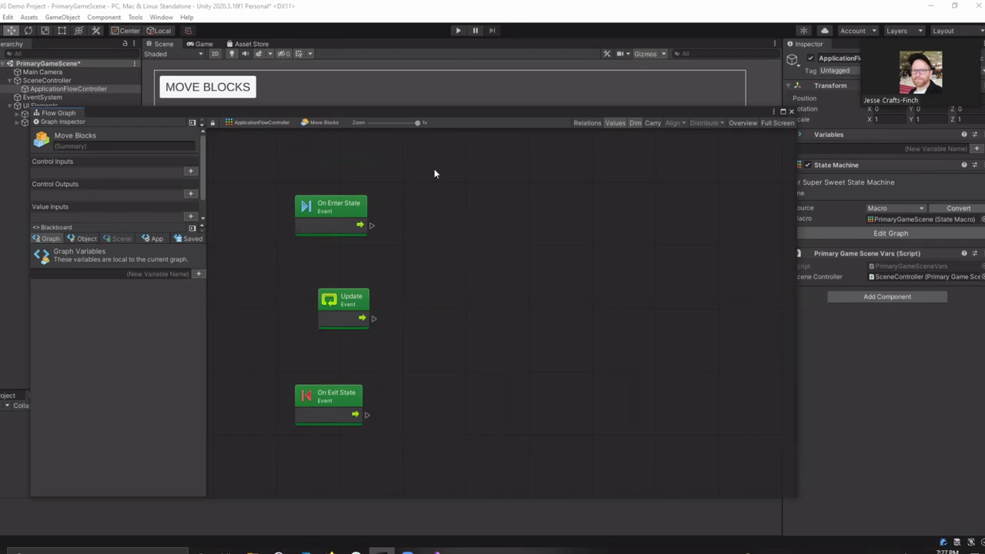
scroll(581, 245, right, 2)
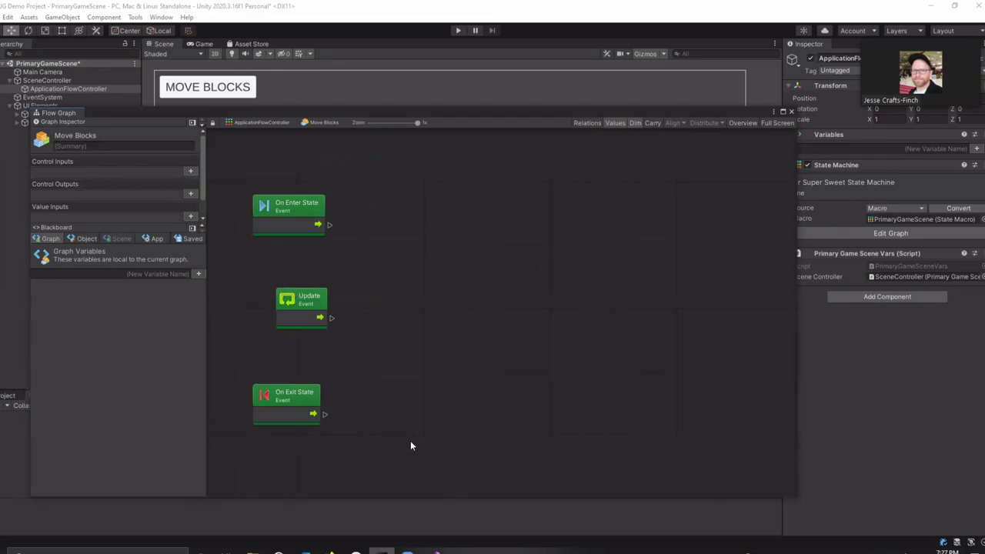
key(alt+Tab)
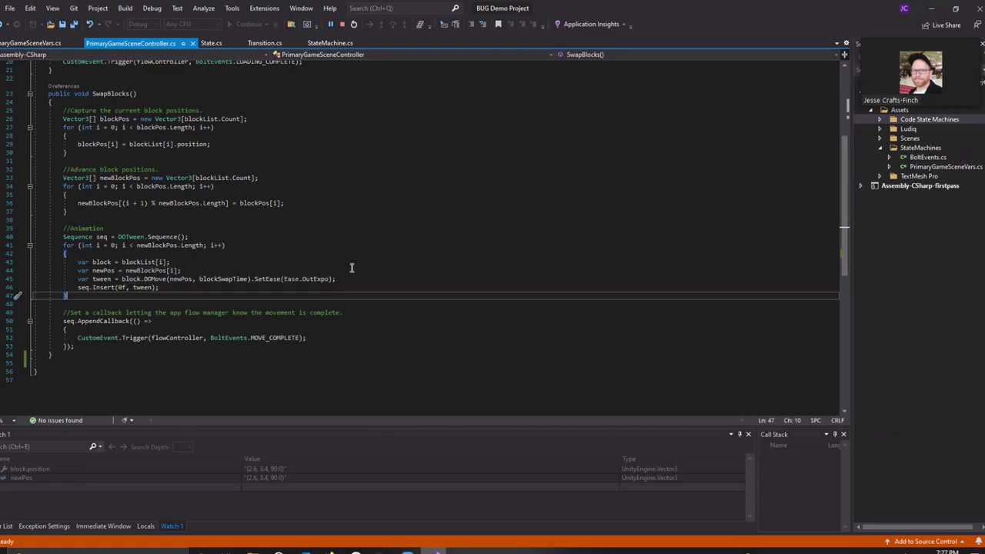
Step: Enlarge the code area and scroll through SwapBlocks, comparing it with Unity's Move Blocks flow graph
ctrl+scroll(351, 268, up, 3)
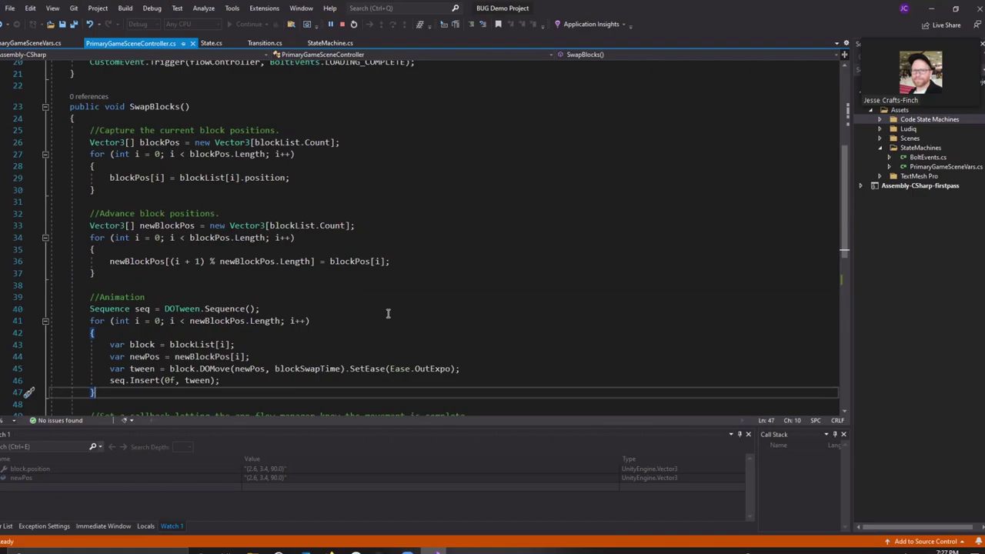
scroll(388, 314, up, 2)
scroll(388, 313, up, 1)
scroll(388, 313, up, 1)
scroll(388, 313, up, 1)
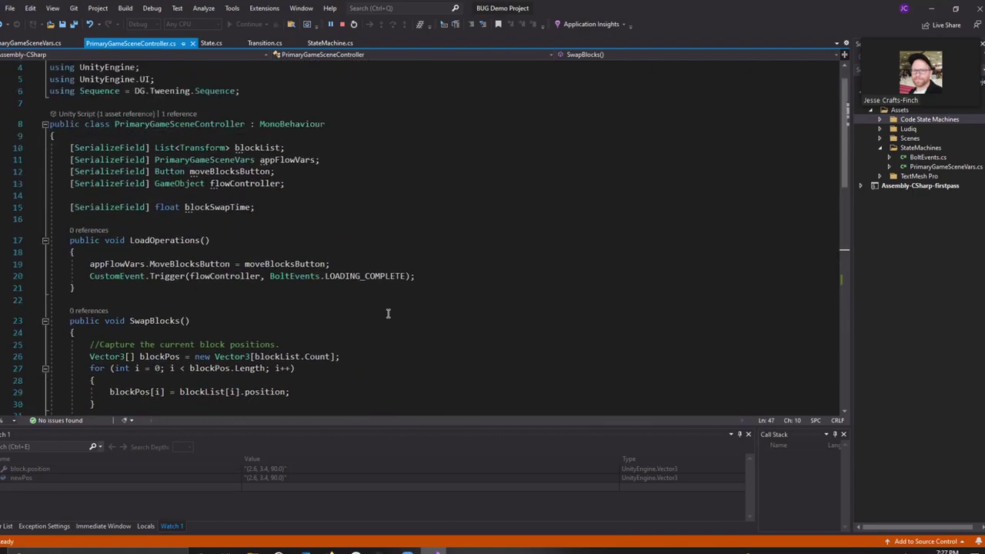
scroll(388, 314, down, 1)
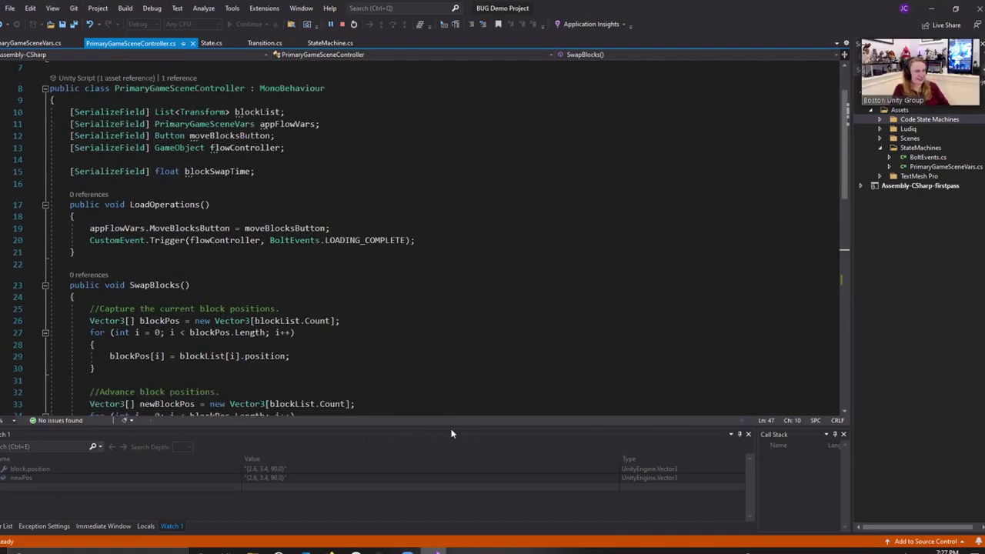
drag(451, 434, 450, 452)
mouse_move(386, 532)
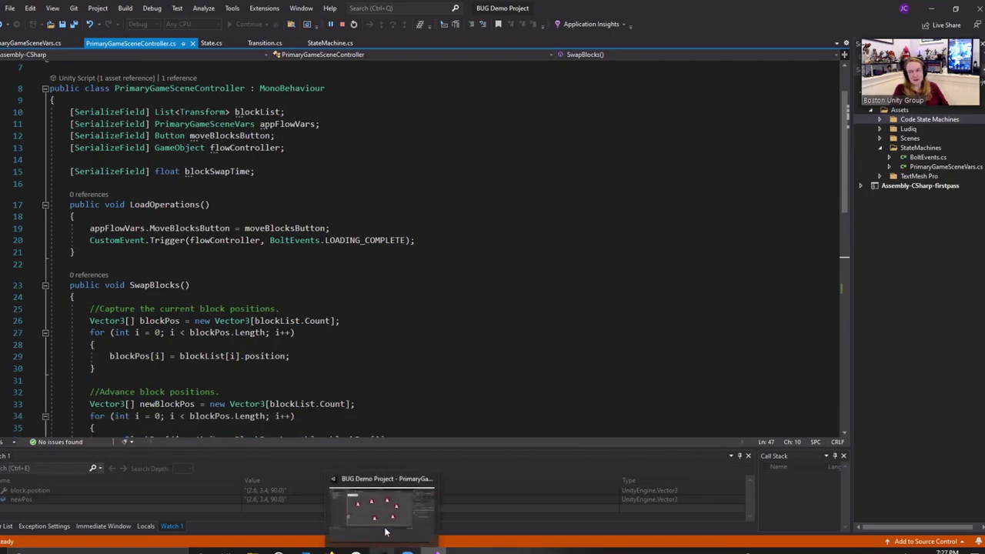
scroll(363, 301, down, 2)
scroll(357, 286, down, 1)
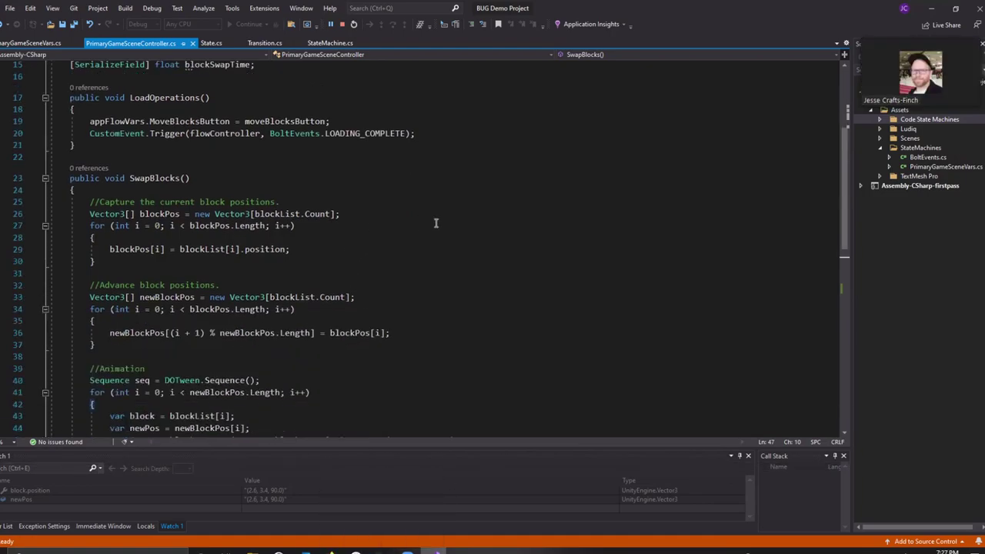
scroll(846, 221, down, 1)
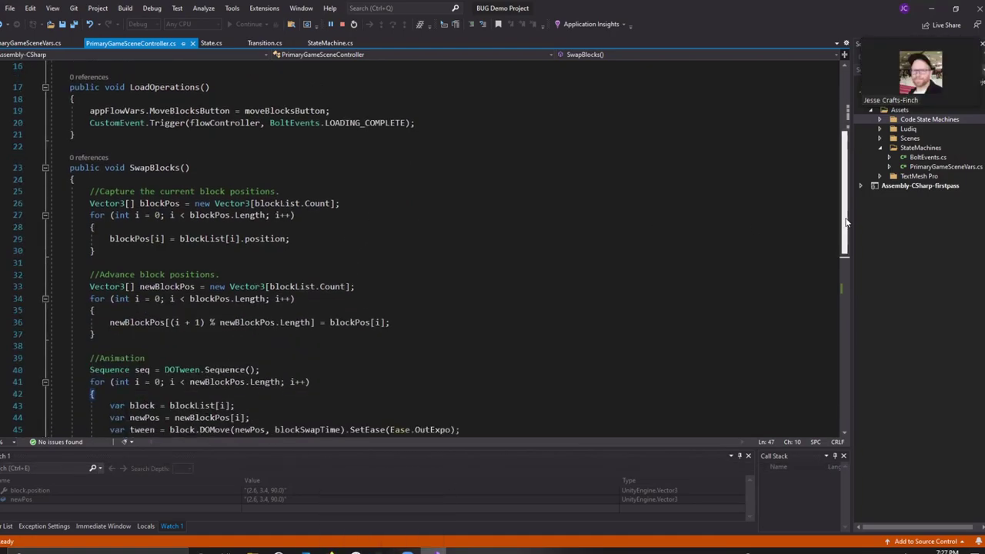
click(381, 551)
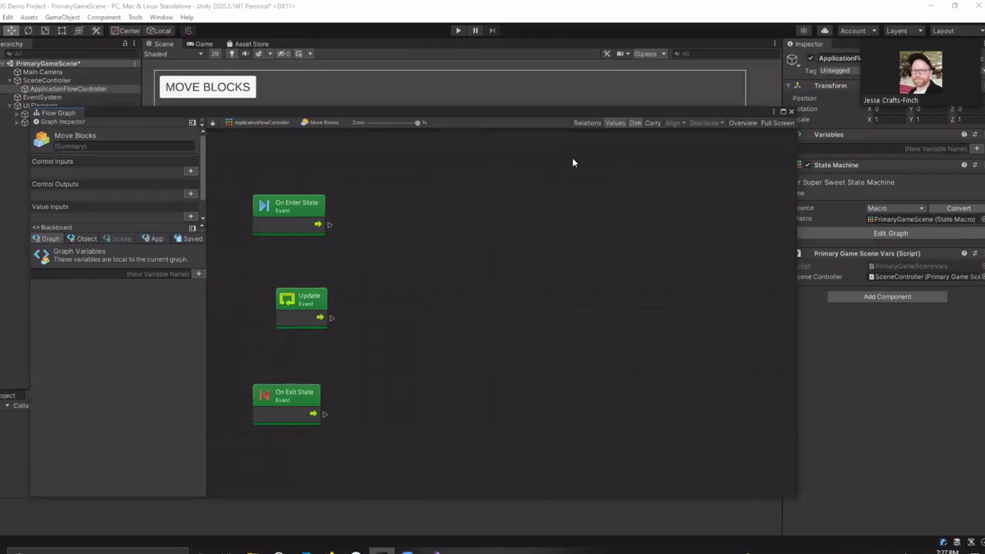
click(433, 551)
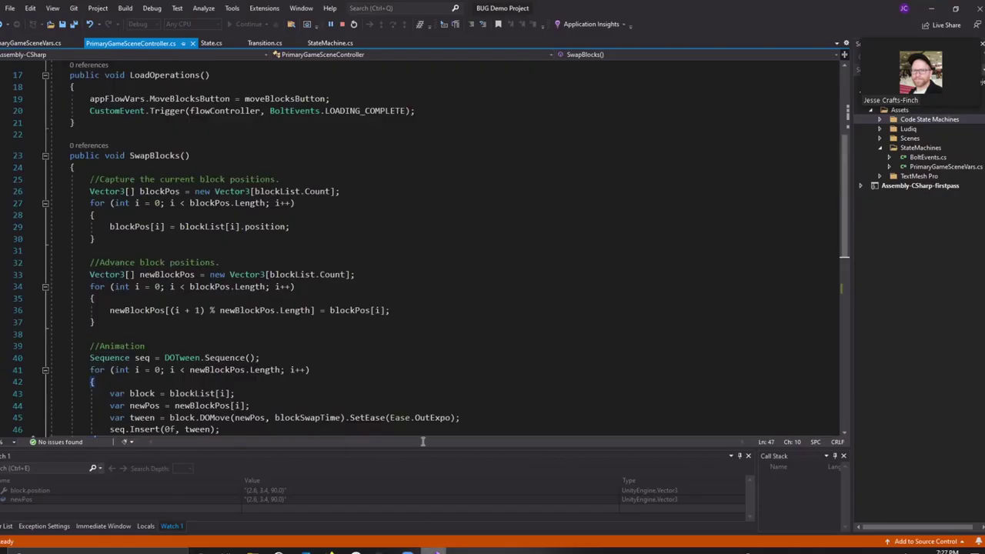
Step: Collapse SwapBlocks to one line and select the method name SwapBlocks for copying
ctrl+scroll(313, 257, up, 1)
ctrl+scroll(313, 258, up, 1)
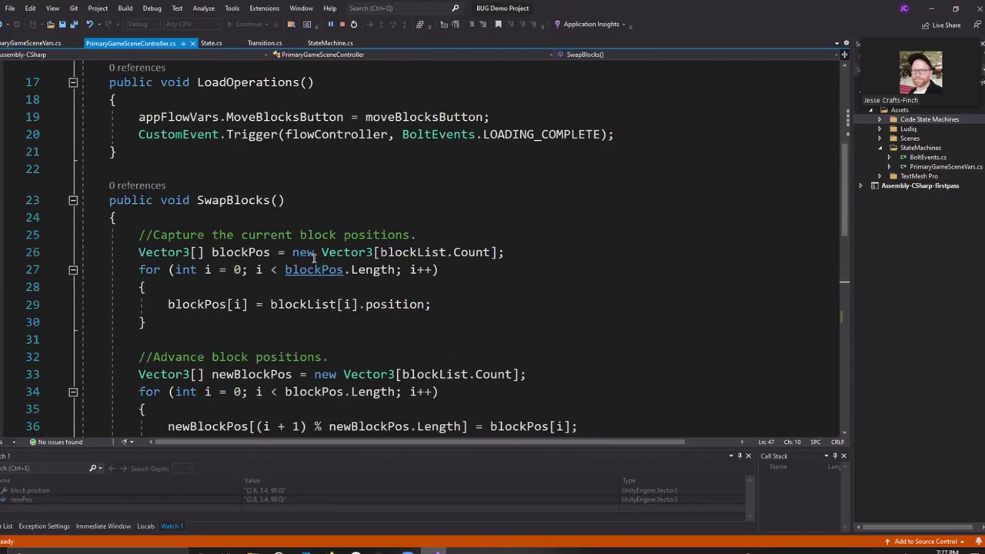
ctrl+scroll(314, 258, up, 1)
ctrl+scroll(313, 258, up, 1)
ctrl+scroll(313, 258, up, 1)
ctrl+scroll(314, 257, up, 1)
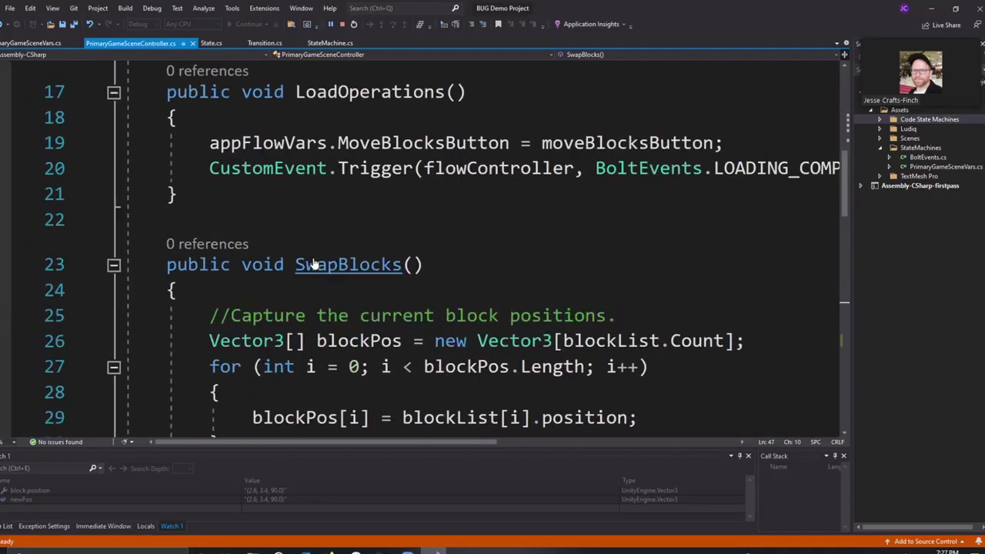
ctrl+scroll(308, 256, down, 1)
ctrl+scroll(304, 255, down, 5)
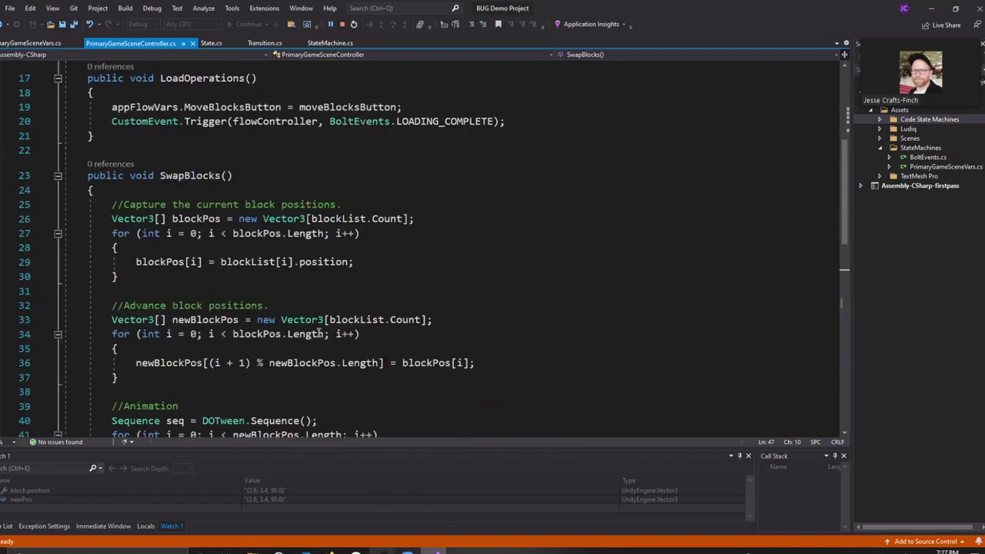
scroll(212, 166, down, 1)
scroll(213, 165, down, 1)
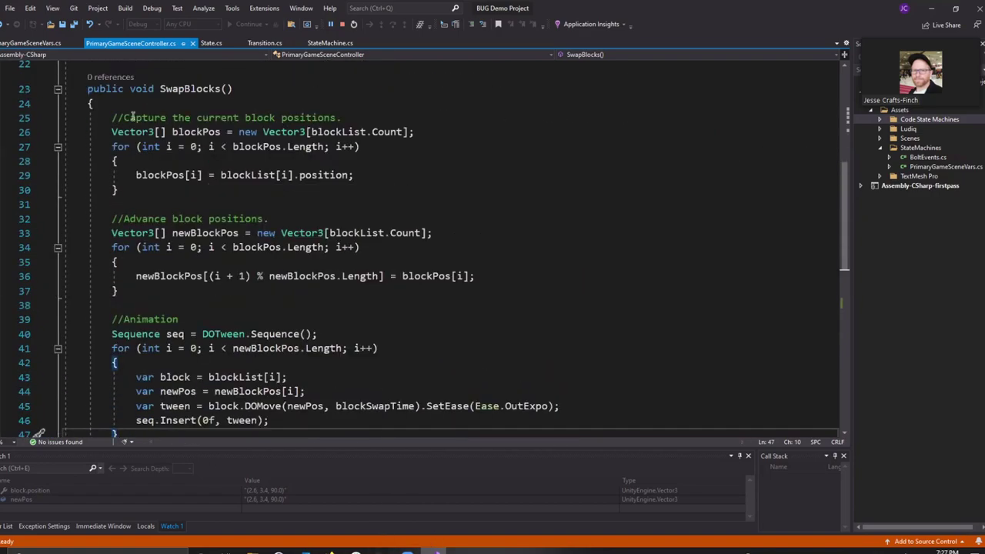
drag(107, 117, 316, 423)
scroll(269, 411, down, 1)
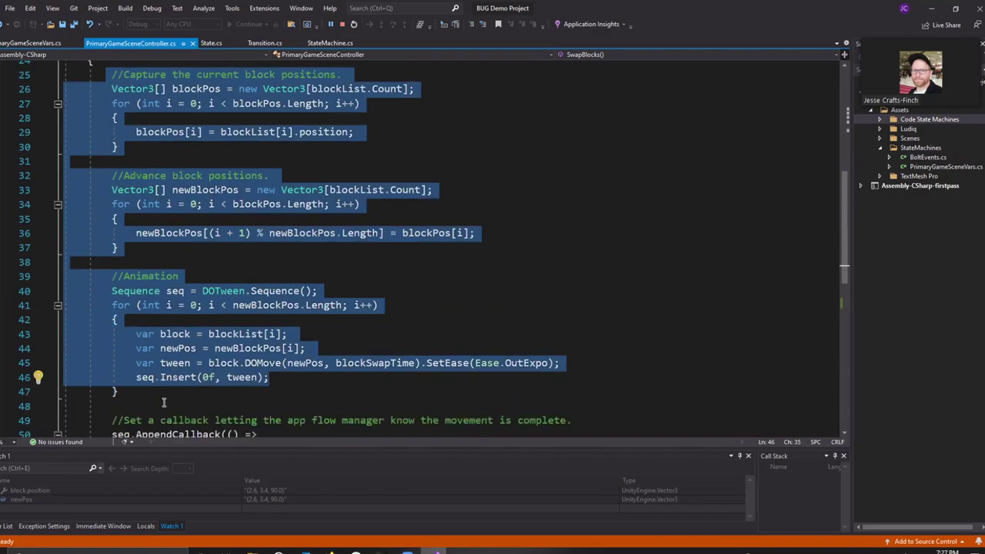
scroll(169, 389, down, 1)
scroll(182, 373, up, 2)
scroll(182, 373, up, 1)
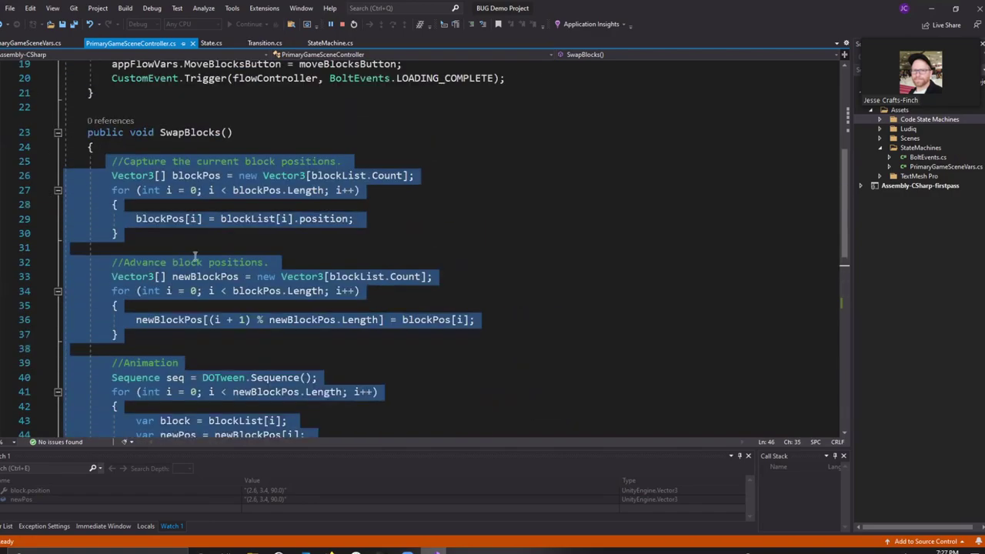
click(229, 132)
click(59, 133)
double_click(190, 134)
key(ctrl+c)
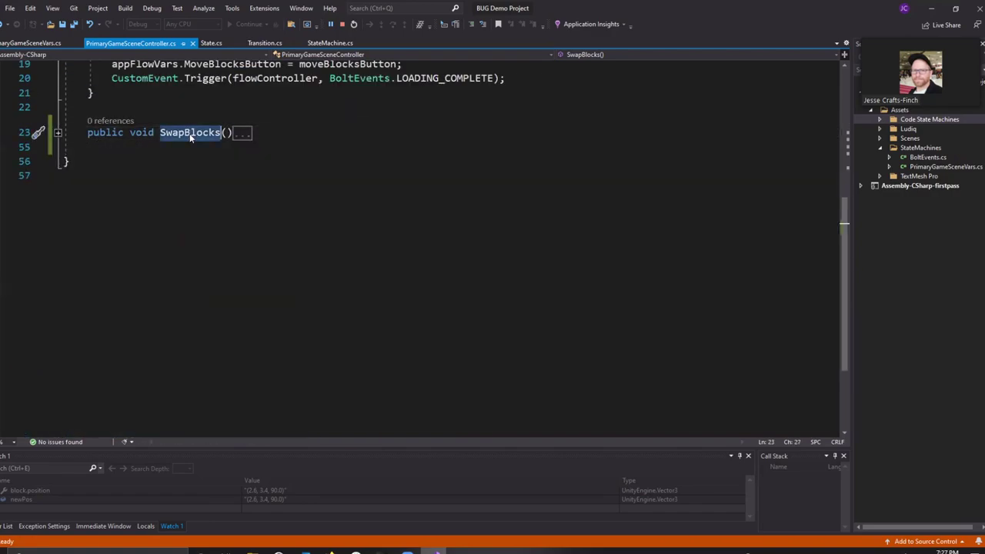
Step: Add a PrimaryGameSceneController SwapBlocks node by pasting its name, and wire On Enter State into it
click(382, 551)
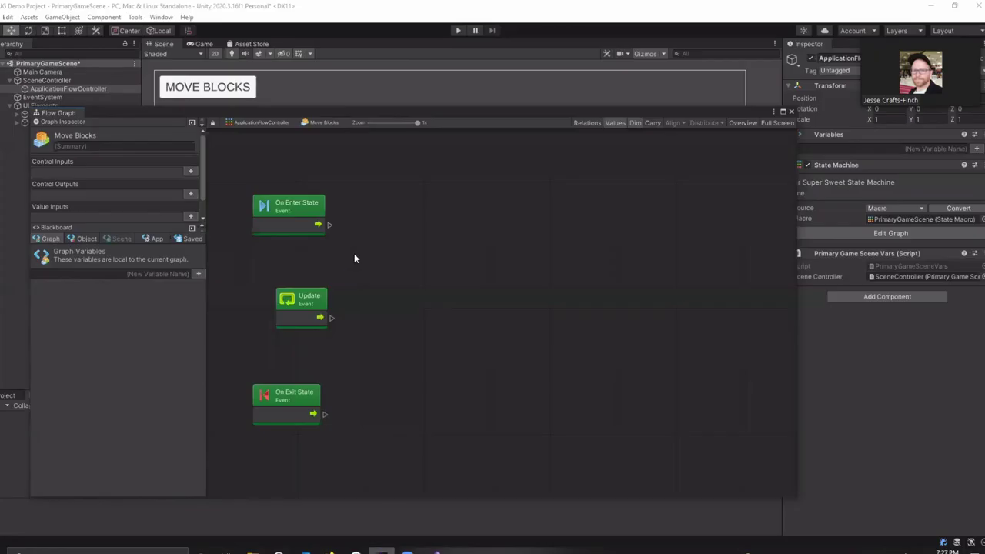
right_click(424, 207)
key(ctrl+v)
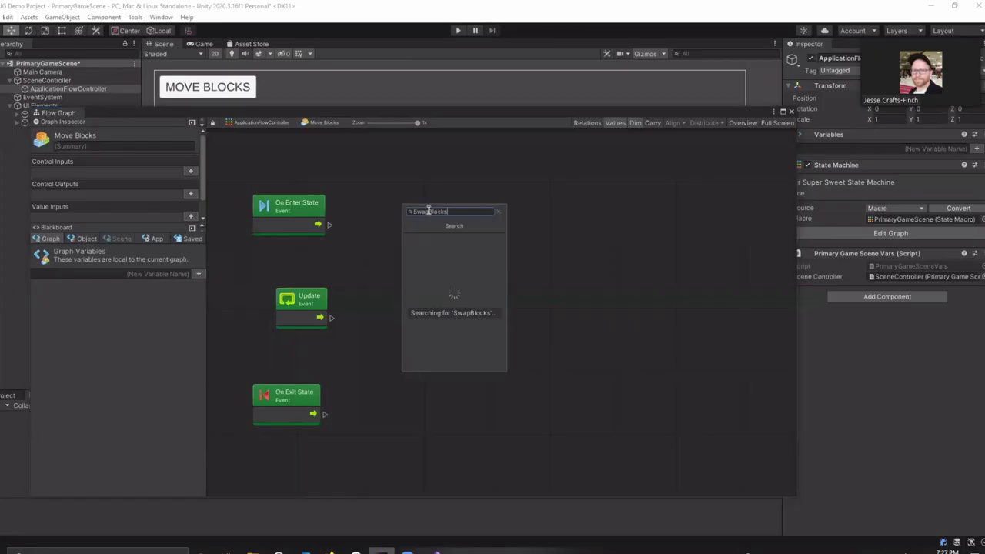
click(457, 240)
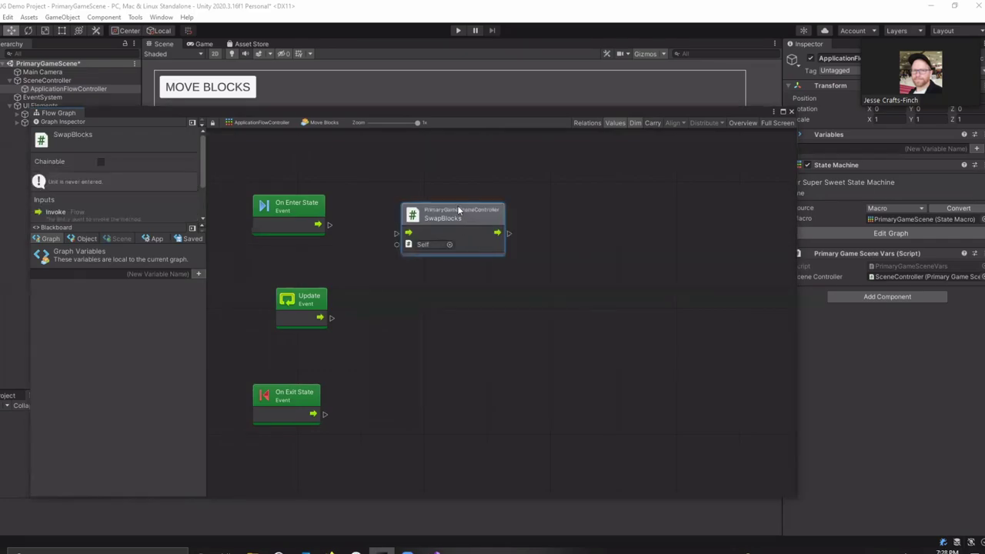
drag(458, 207, 442, 198)
drag(330, 225, 381, 220)
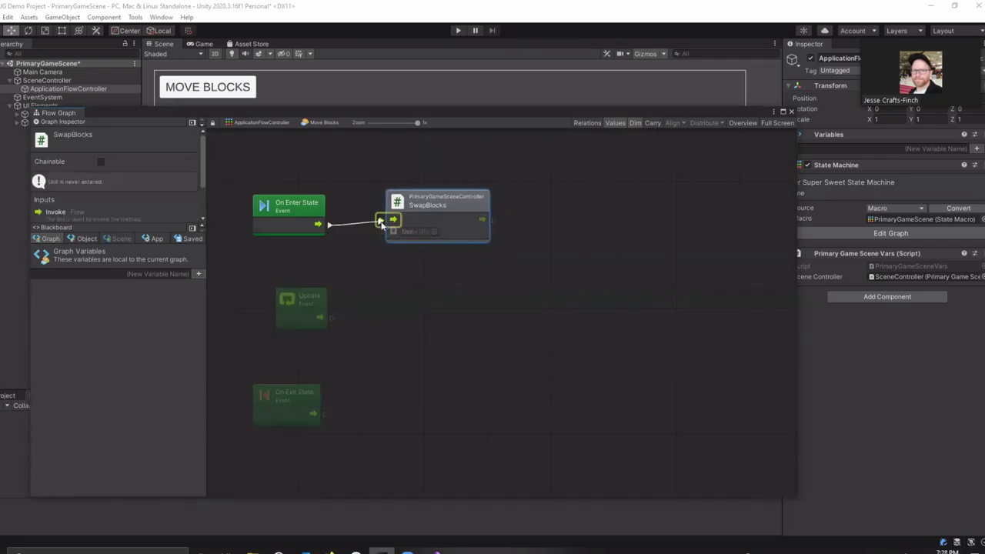
drag(455, 192, 457, 195)
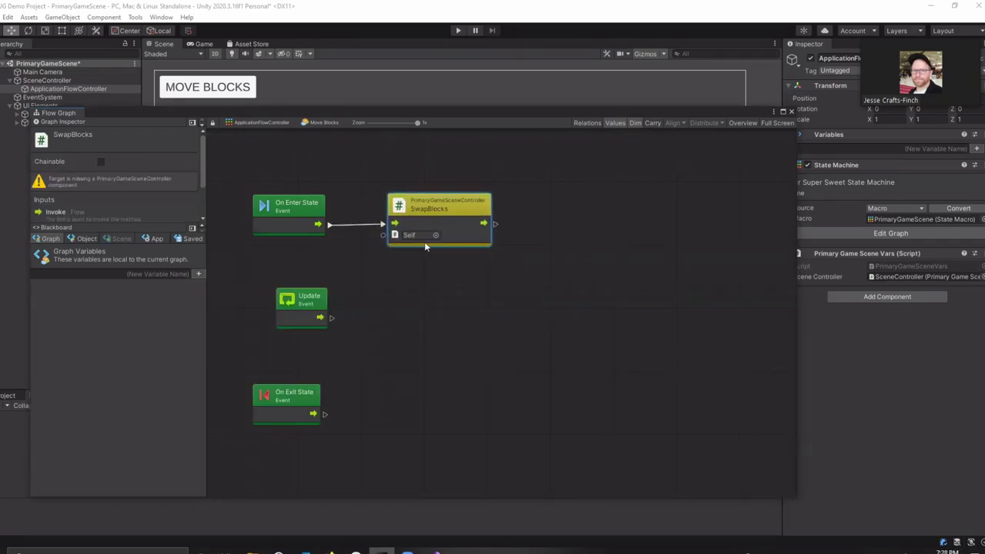
Step: Reopen the node finder in empty graph space and show its Favorites list
right_click(423, 277)
click(440, 285)
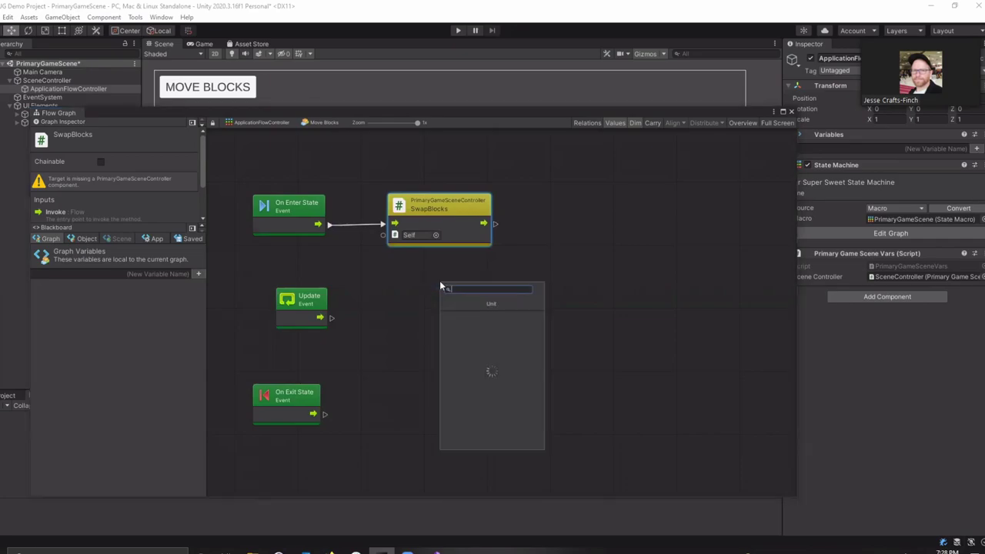
click(406, 267)
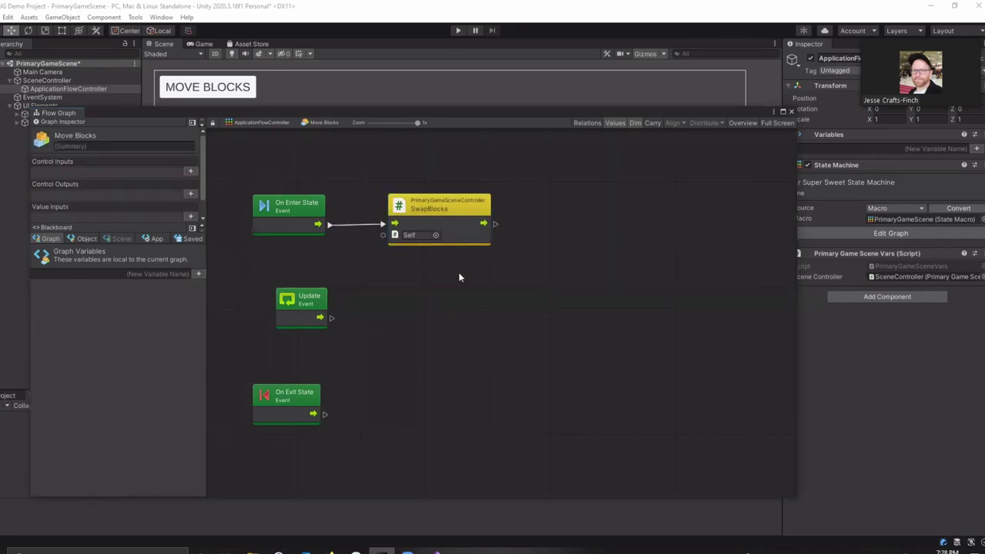
right_click(389, 268)
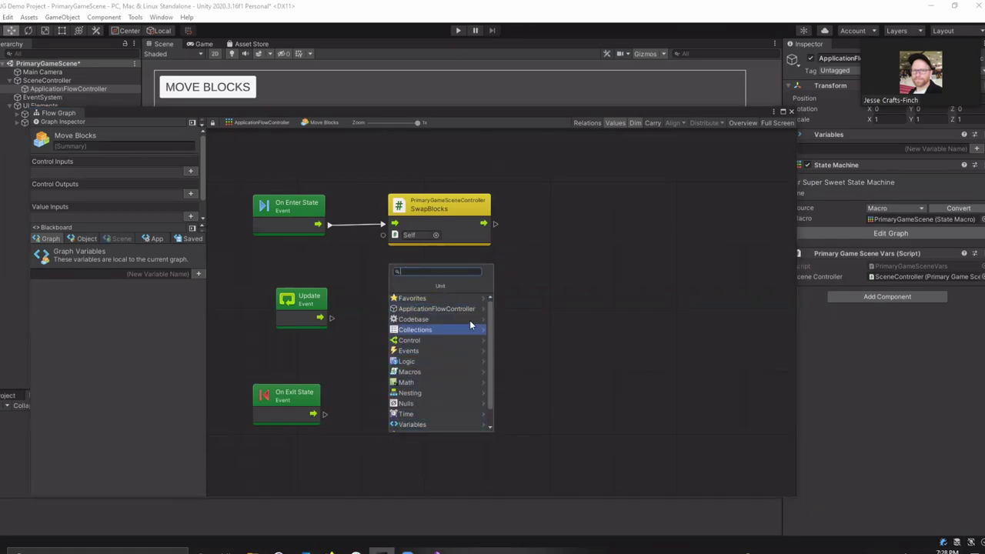
drag(491, 317, 491, 338)
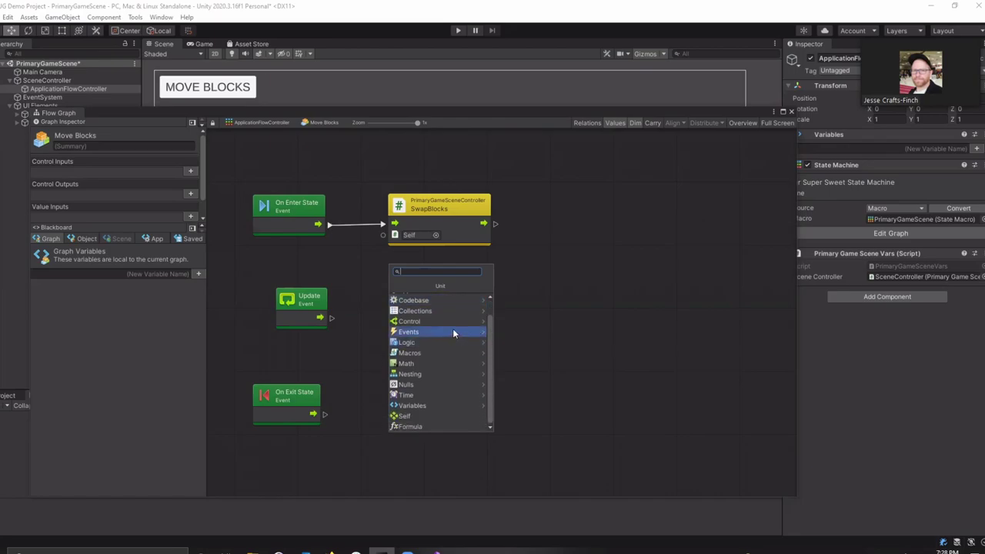
scroll(445, 327, up, 2)
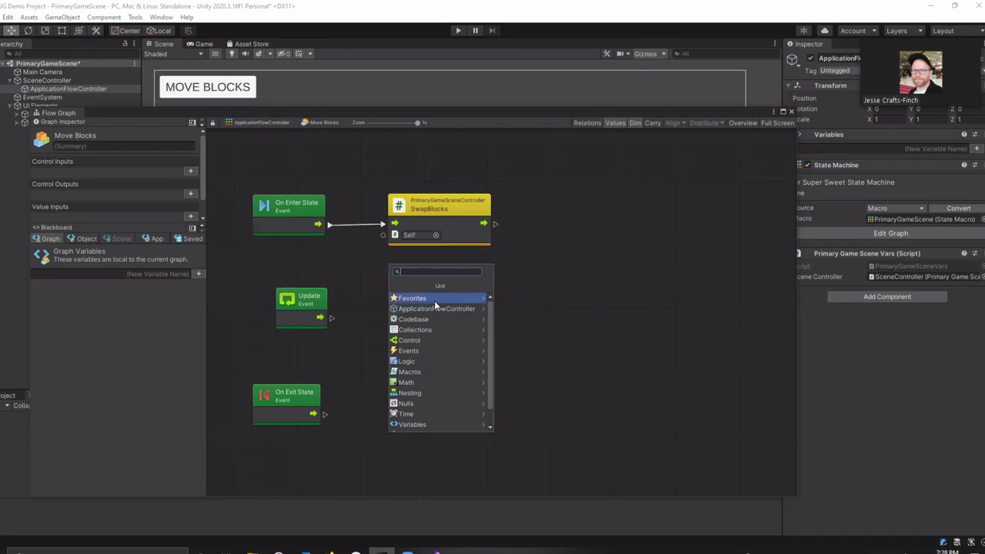
click(440, 301)
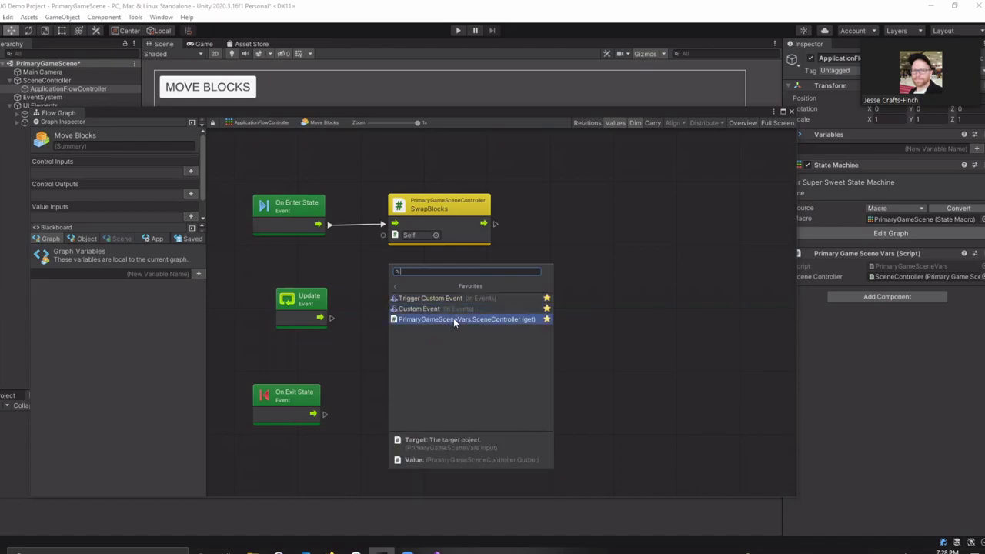
Step: Add a PrimaryGameSceneVars SceneController (get) node and feed it into SwapBlocks' Target
click(499, 318)
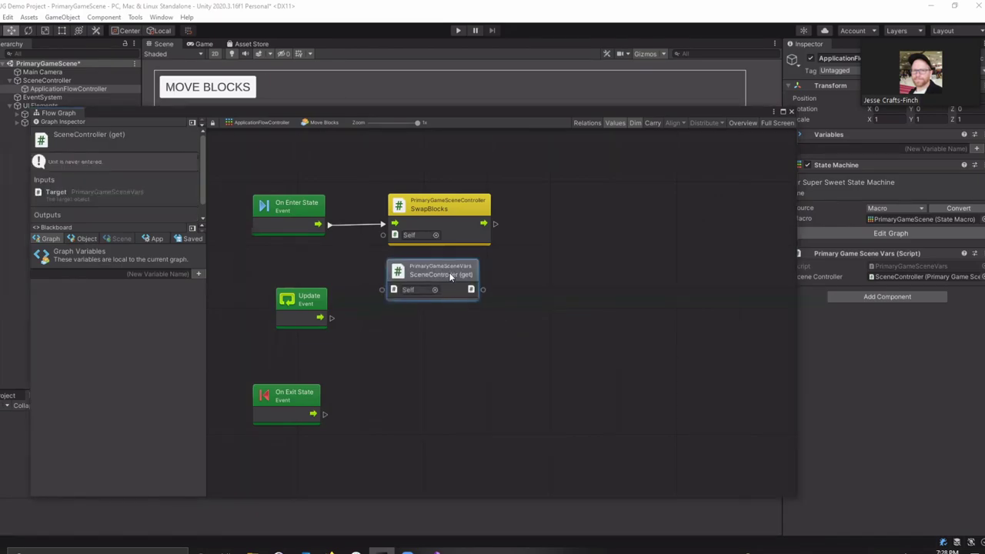
drag(483, 288, 383, 235)
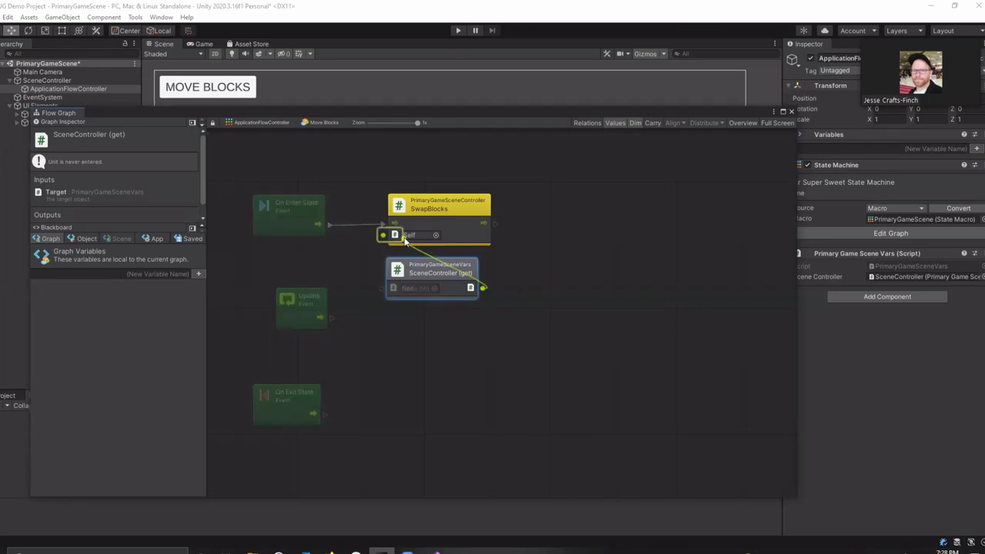
click(541, 263)
drag(376, 170, 582, 354)
click(608, 281)
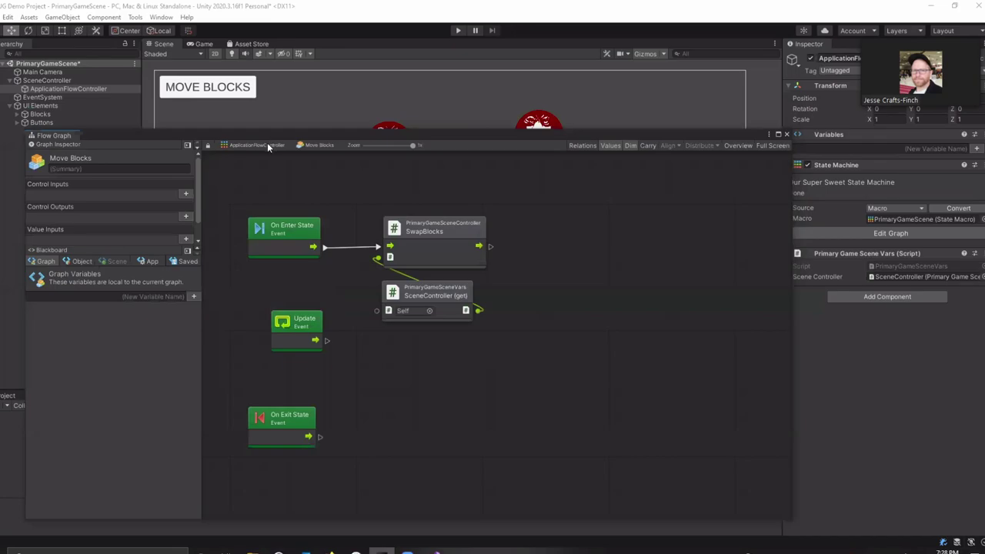
Step: Re-enter the Move Blocks flow graph and delete the Update and On Exit State nodes
click(268, 145)
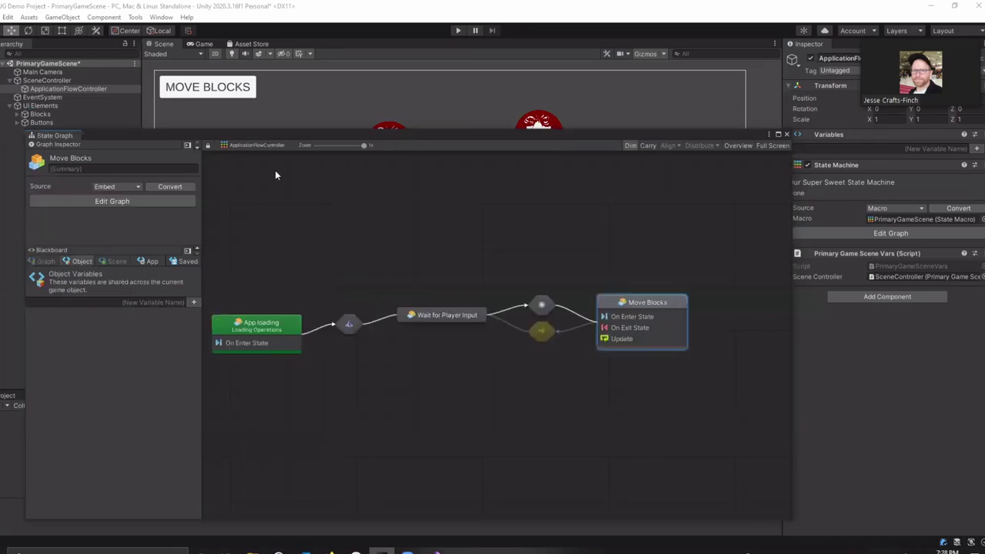
double_click(615, 334)
middle_drag(530, 229, 465, 237)
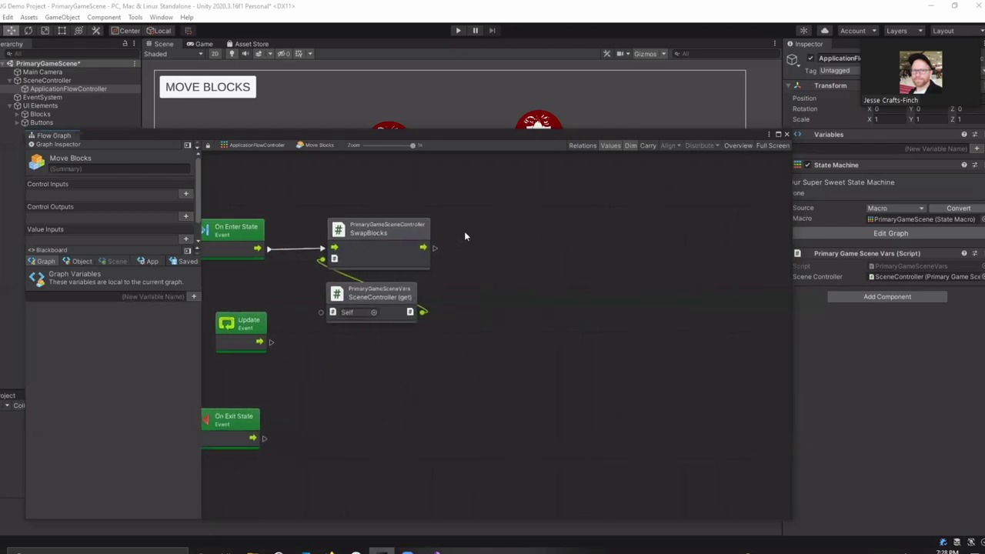
right_click(488, 243)
key(Escape)
drag(225, 292, 288, 475)
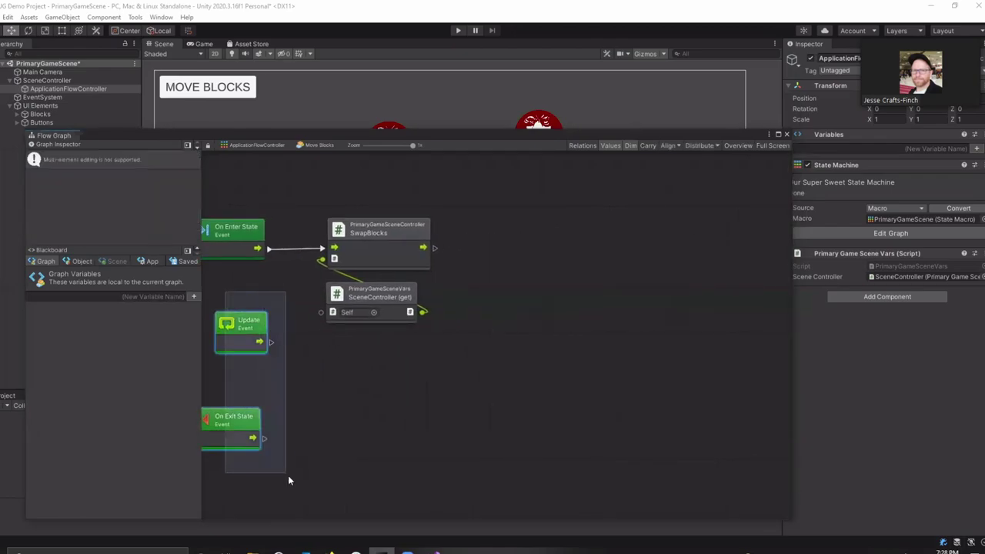
key(Delete)
Step: Add a Trigger Custom Event node from Favorites, wired after SwapBlocks
right_click(488, 223)
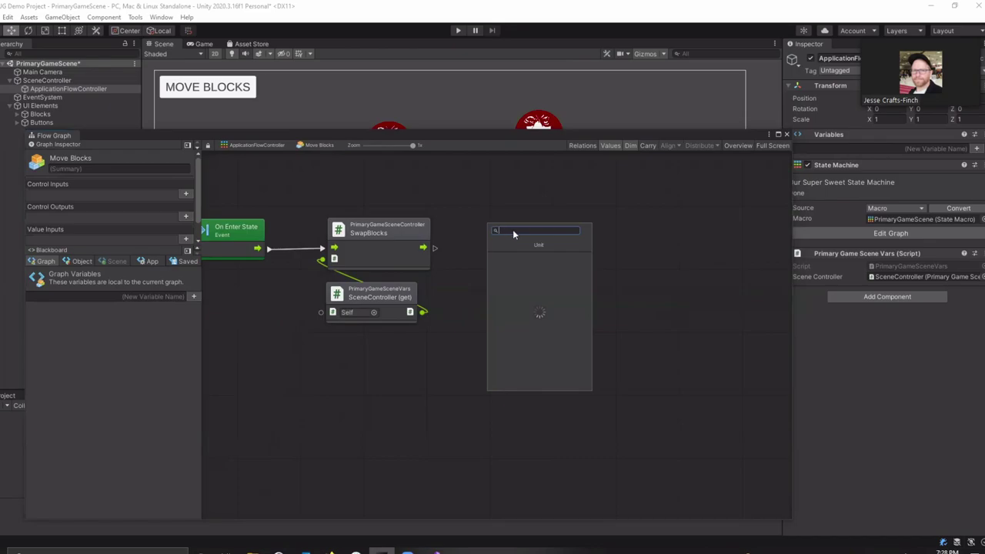
click(524, 258)
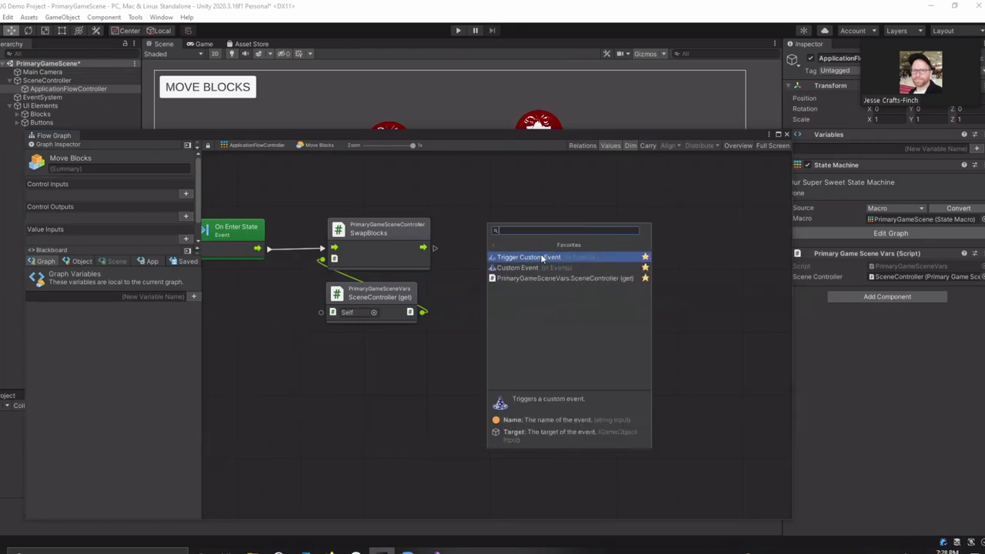
click(542, 258)
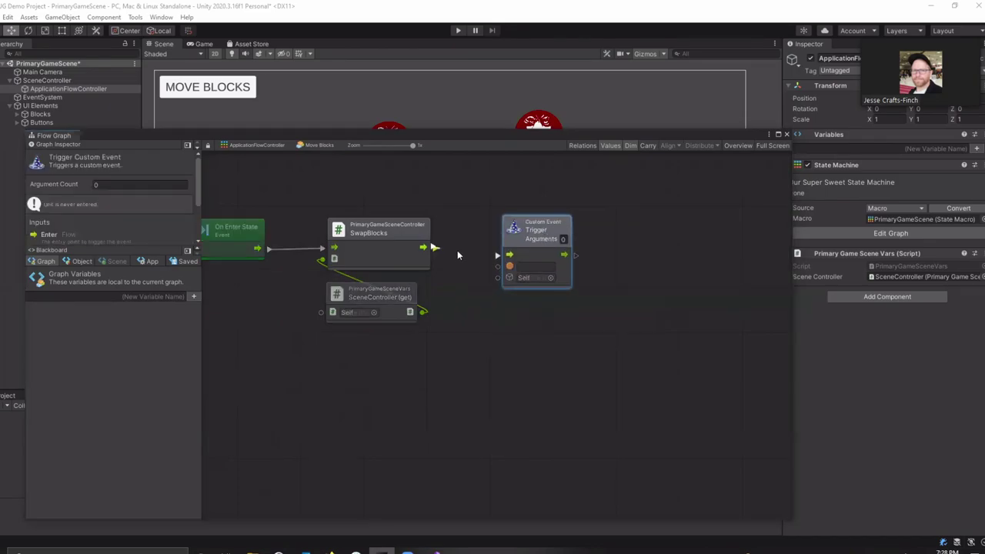
drag(435, 247, 498, 255)
drag(538, 230, 561, 229)
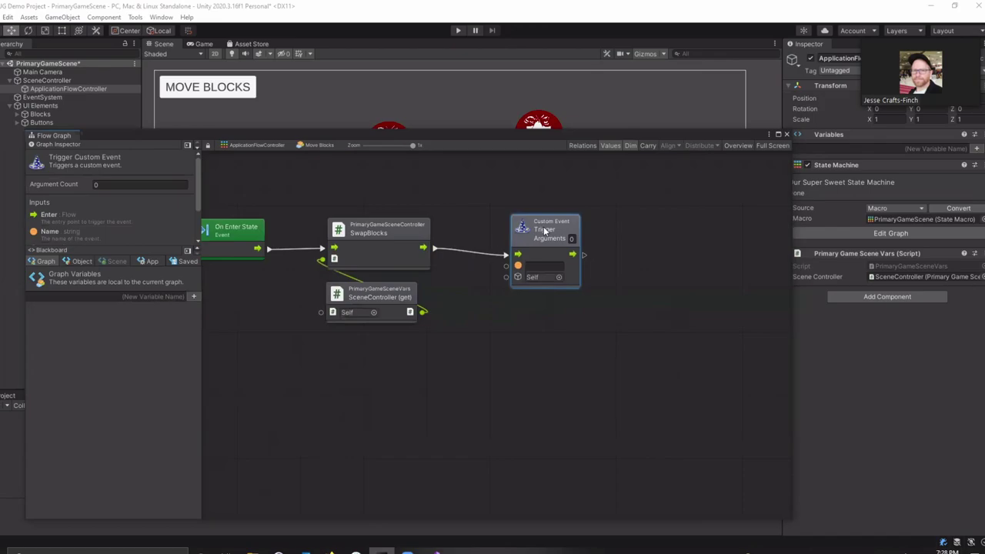
Step: Add a BoltEvents TRANSITION_NOW (get) node and feed it into the custom event's name
right_click(526, 333)
click(548, 335)
text(T)
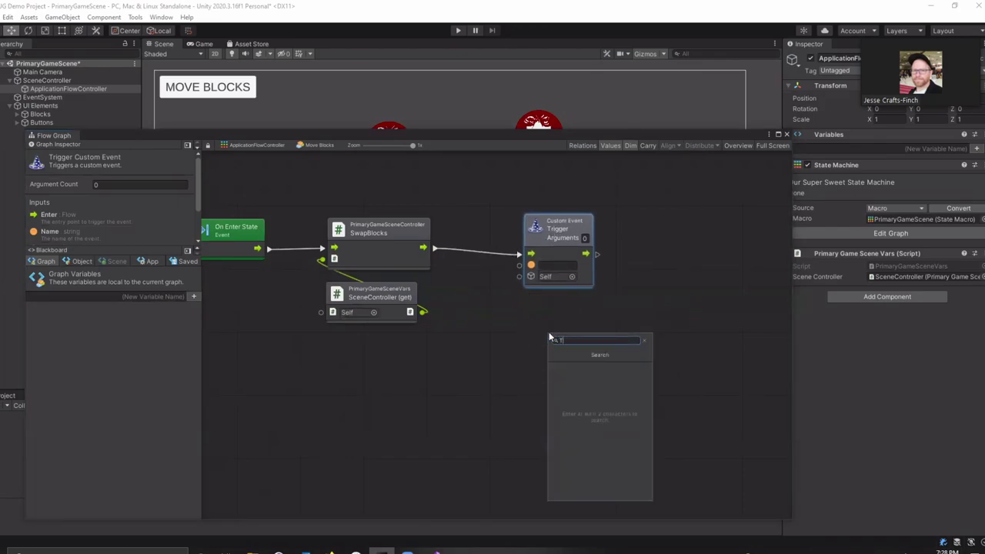
text(ransition_now)
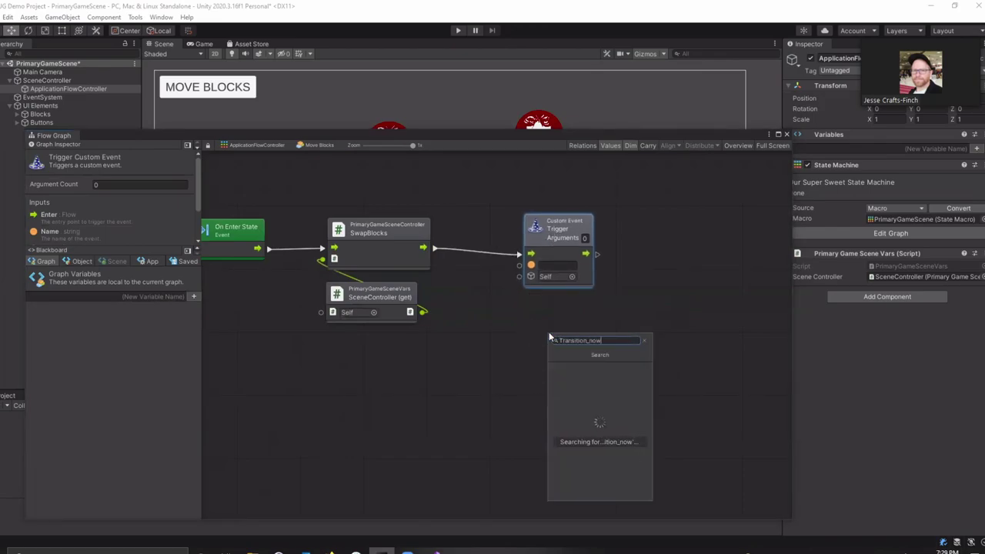
click(591, 365)
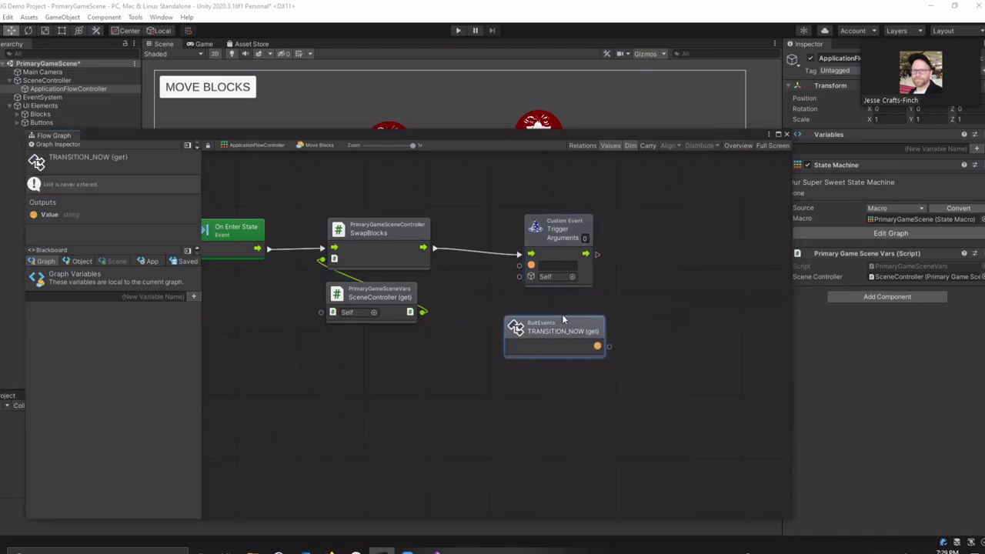
drag(563, 317, 548, 306)
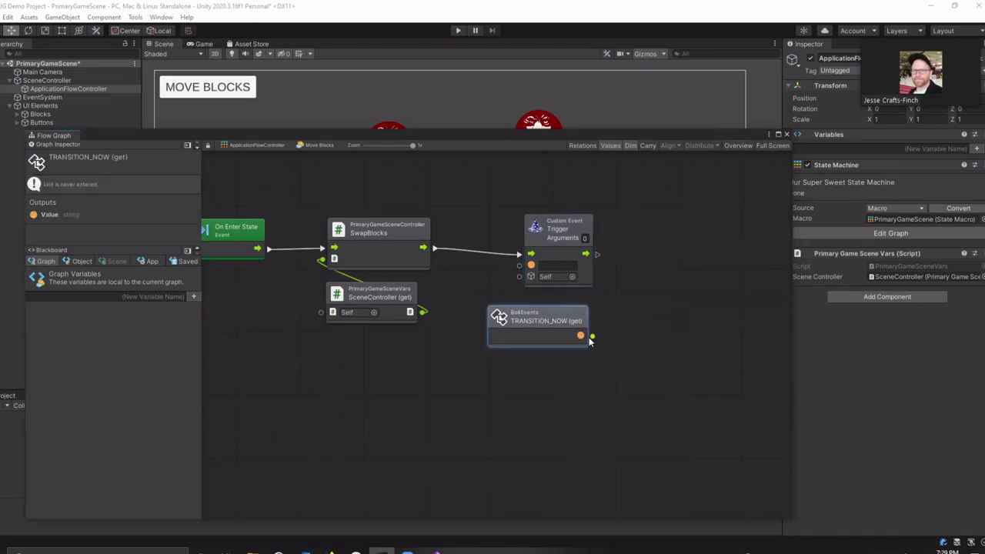
drag(591, 338, 525, 264)
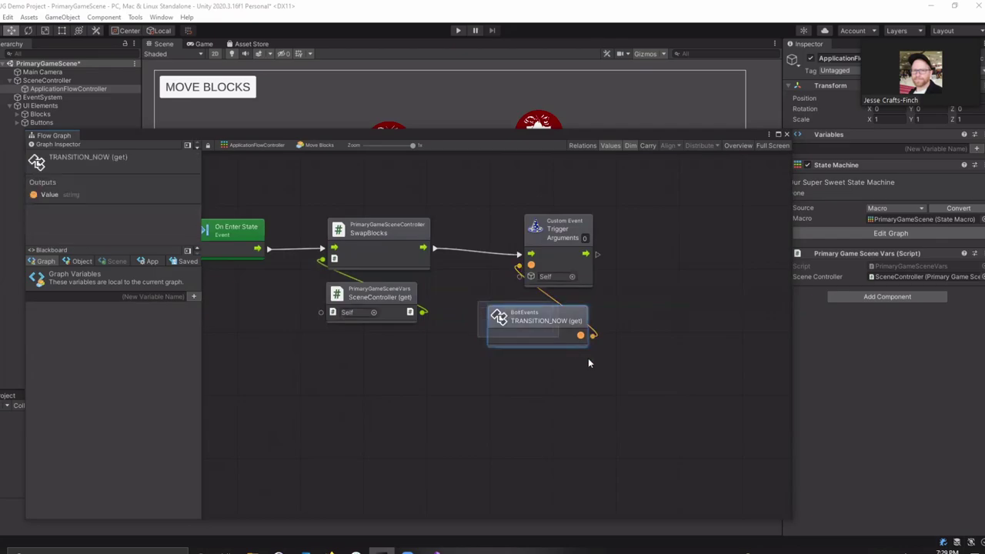
Step: Box-select nodes until only the TRANSITION_NOW (get) node remains selected for copying
mouse_move(588, 363)
mouse_down()
mouse_move(655, 396)
mouse_move(620, 362)
mouse_up()
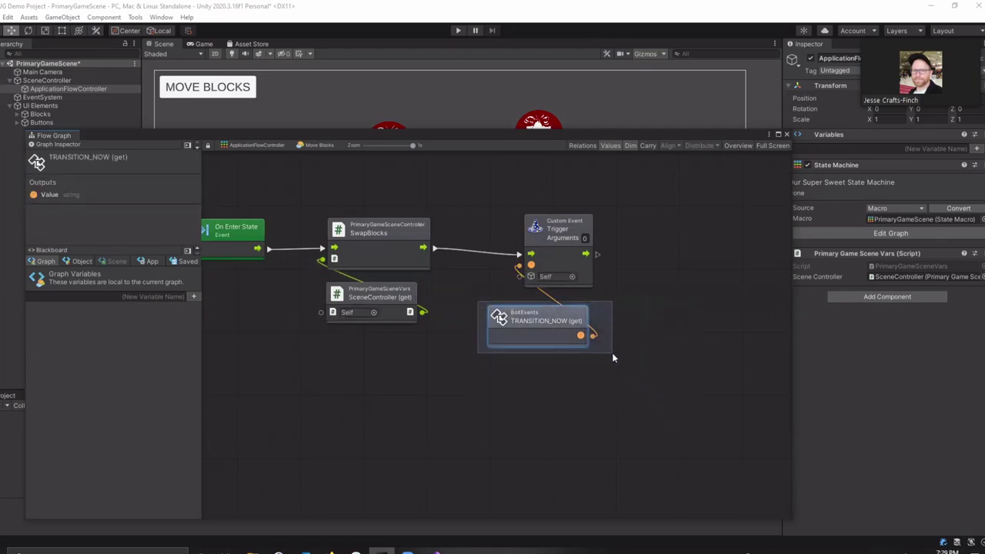
click(619, 357)
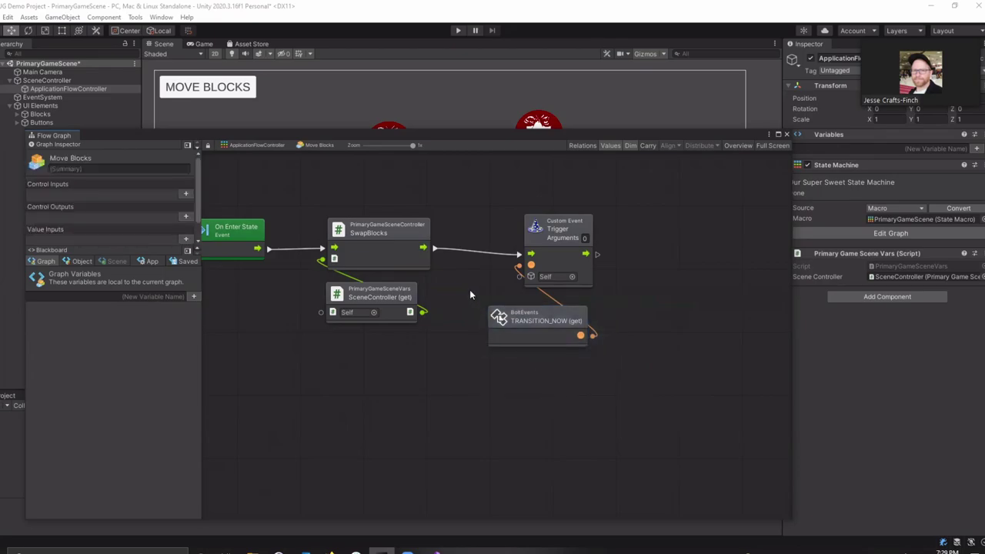
drag(471, 294, 640, 354)
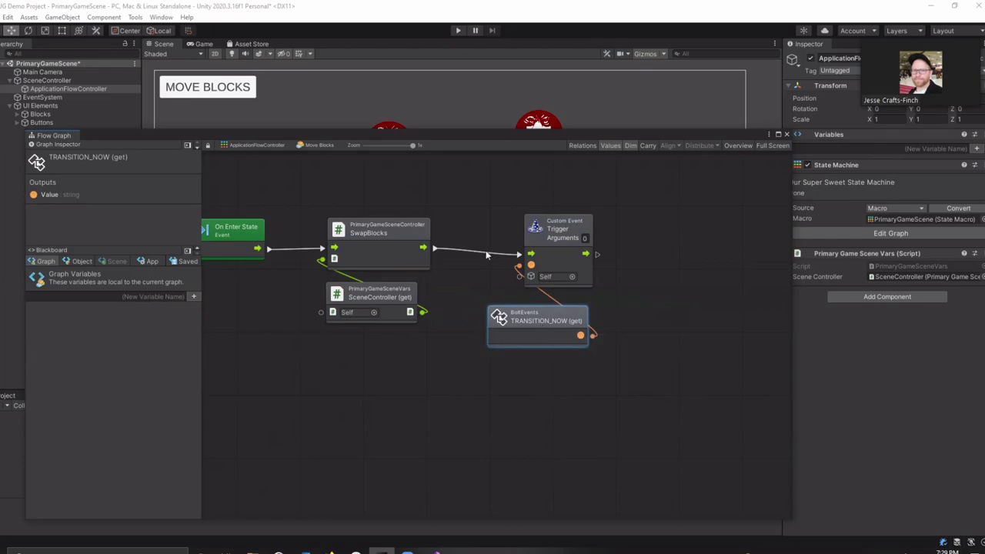
drag(486, 256, 588, 378)
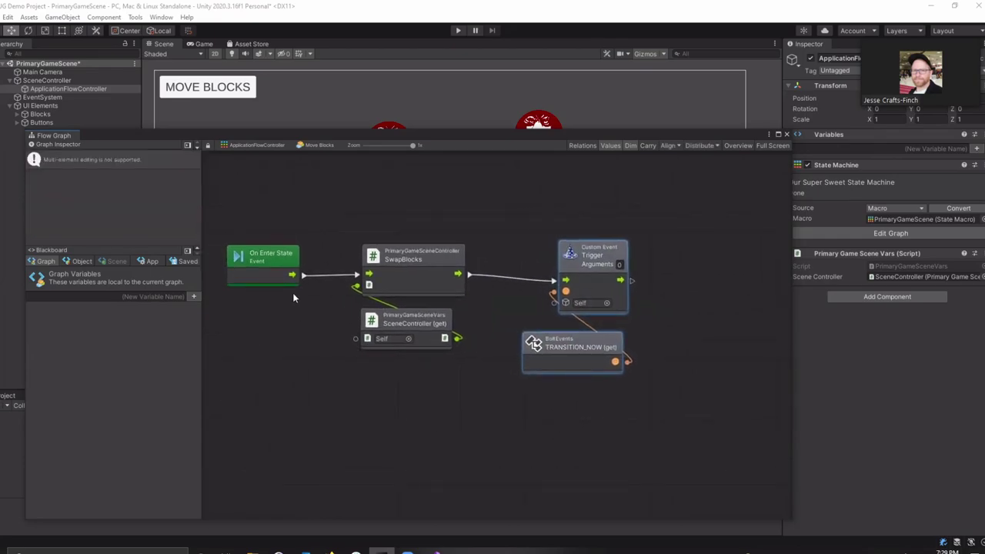
drag(359, 211, 484, 385)
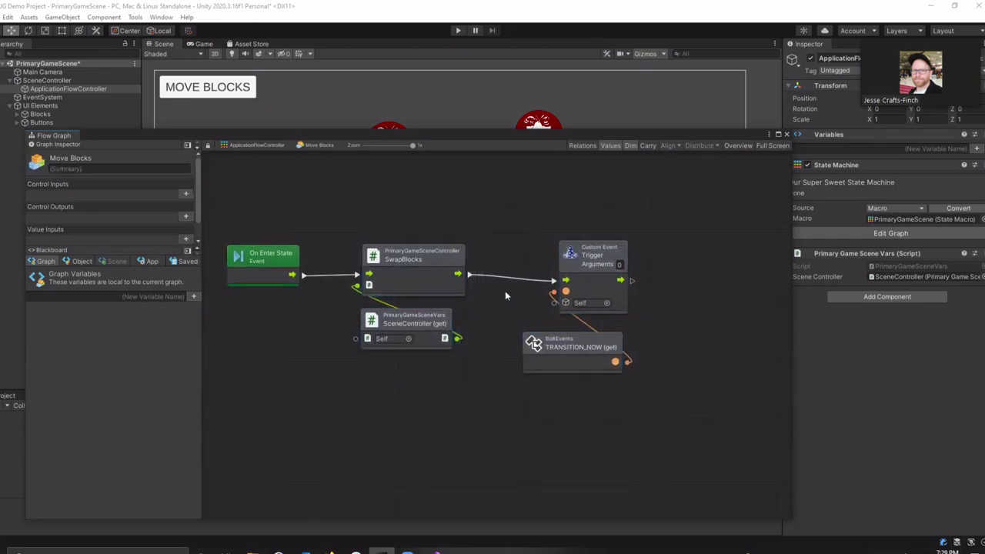
mouse_move(506, 217)
mouse_down()
mouse_move(676, 387)
mouse_move(713, 465)
mouse_up()
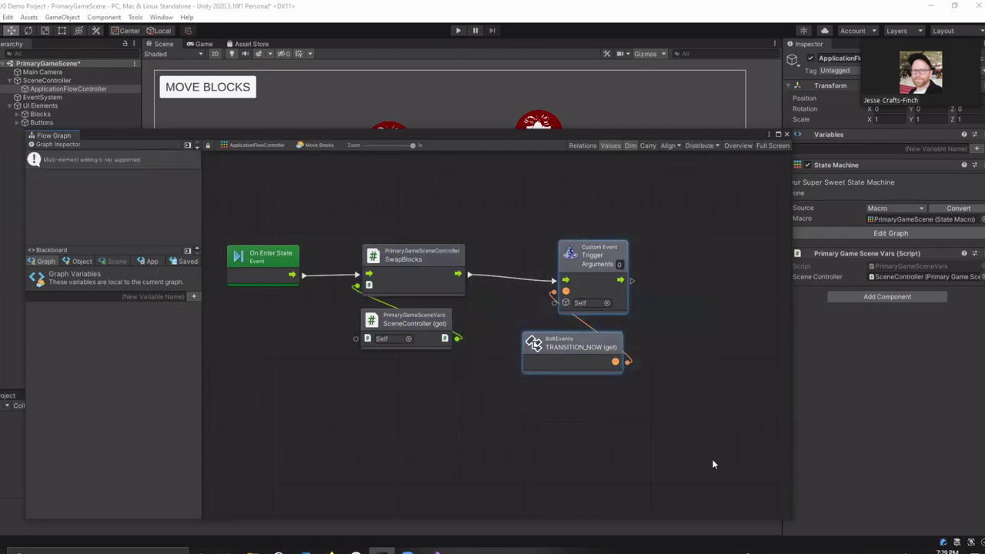
click(675, 388)
click(580, 347)
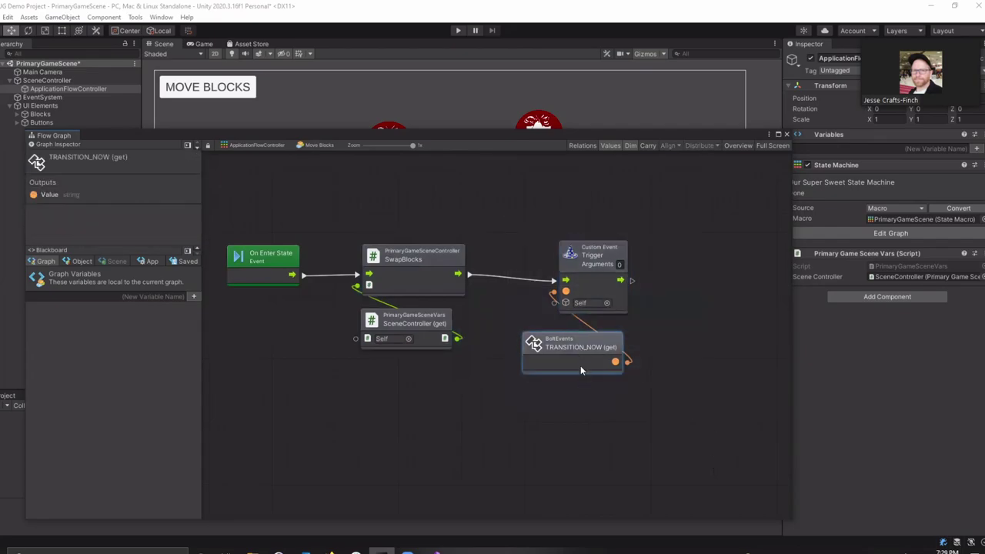
Step: Open the Move Blocks-to-Wait for Player Input transition graph and add a Custom Event node
click(263, 148)
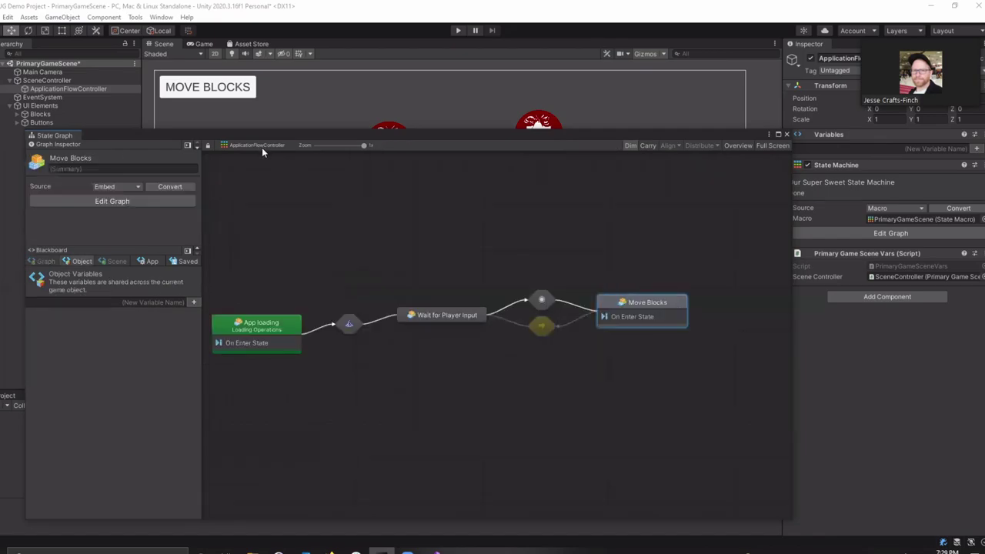
double_click(542, 325)
right_click(345, 318)
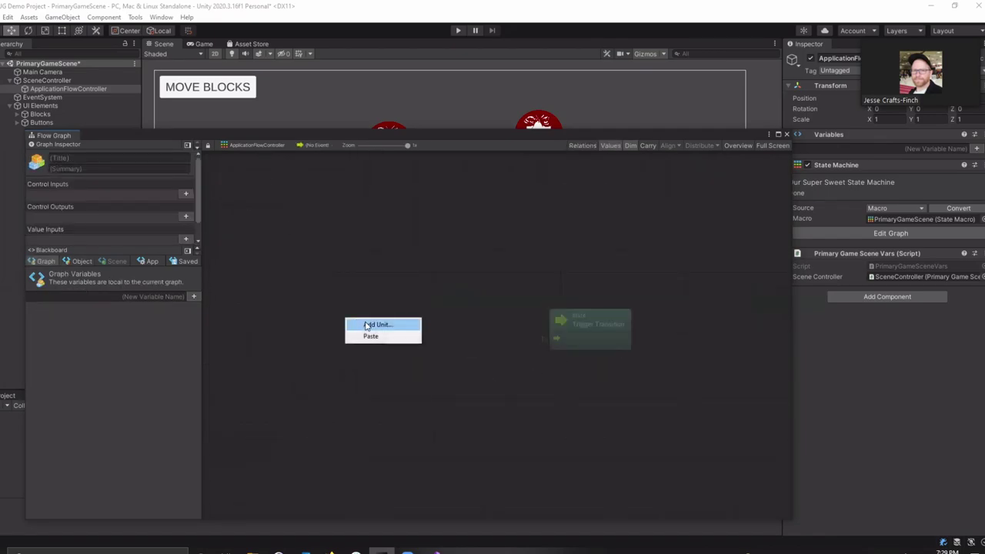
click(363, 324)
click(418, 357)
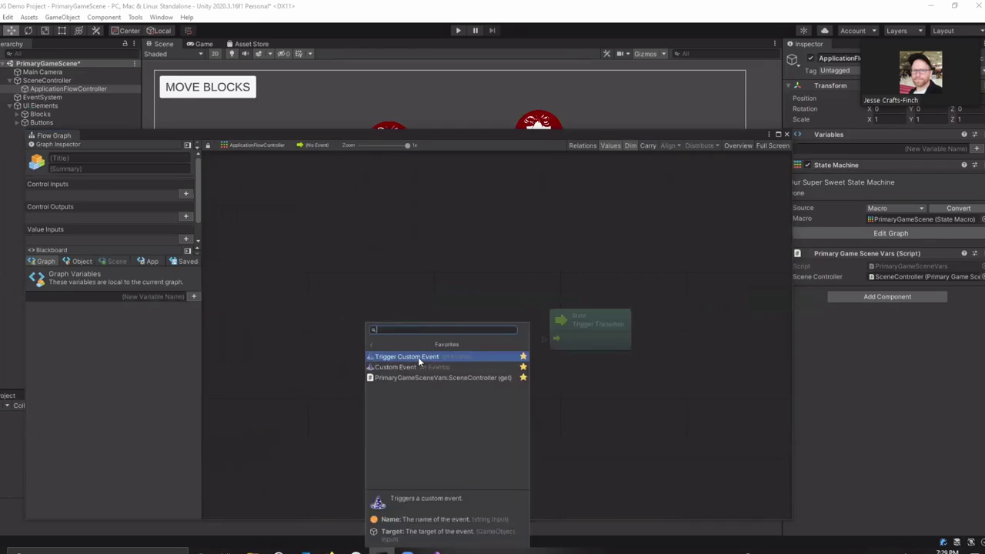
click(413, 367)
Step: Paste TRANSITION_NOW (get) as the event name and wire Custom Event to Trigger Transition
key(ctrl+v)
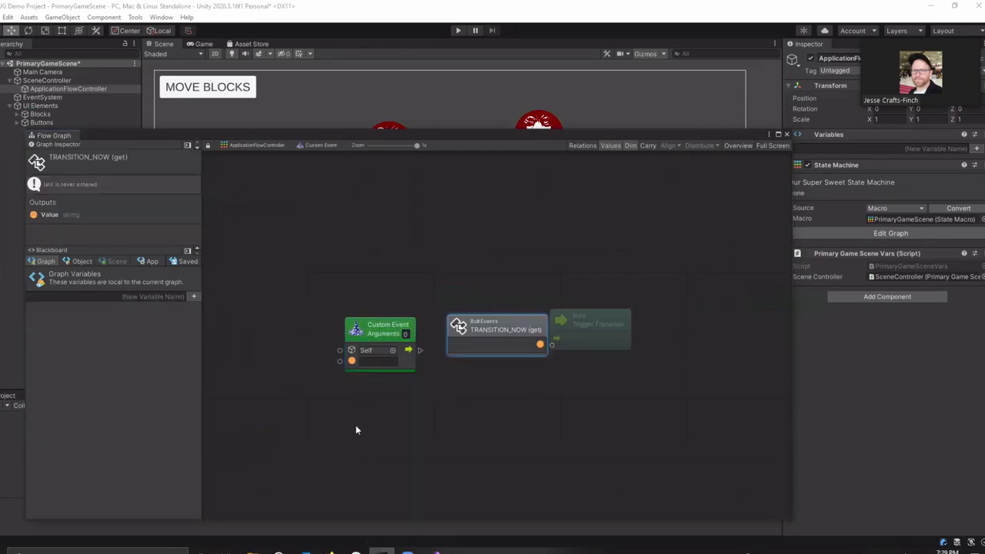
mouse_move(494, 329)
mouse_down()
mouse_move(361, 402)
mouse_move(359, 368)
mouse_up()
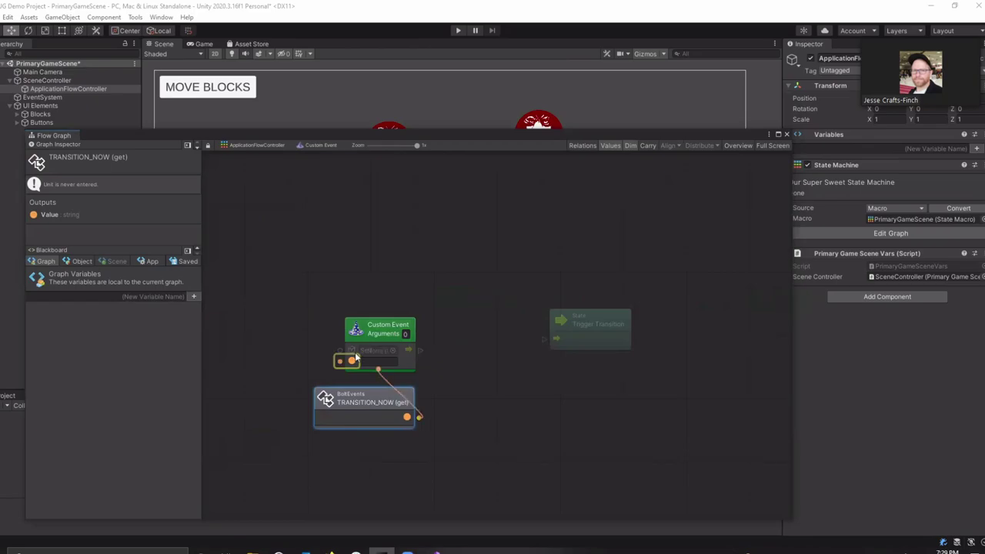
drag(409, 350, 556, 339)
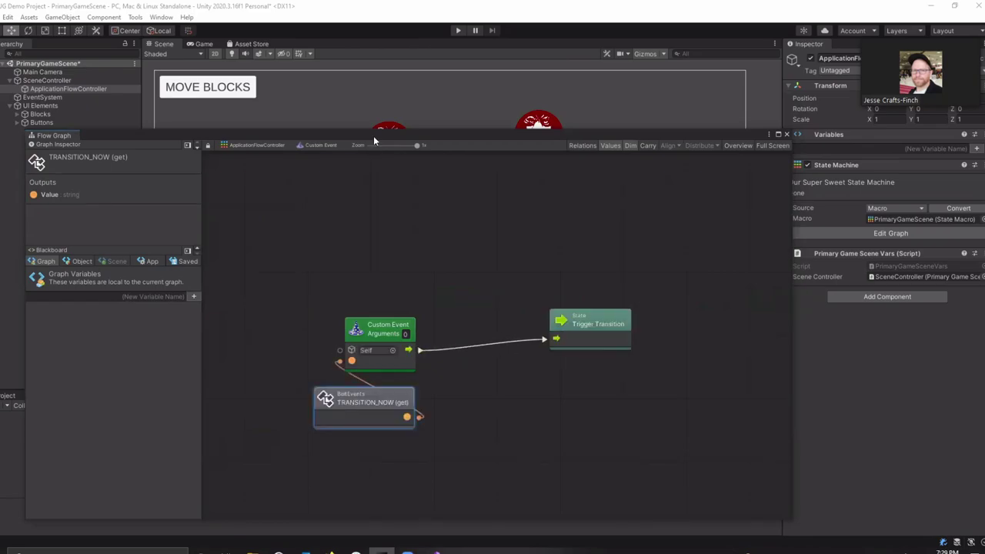
drag(402, 131, 258, 271)
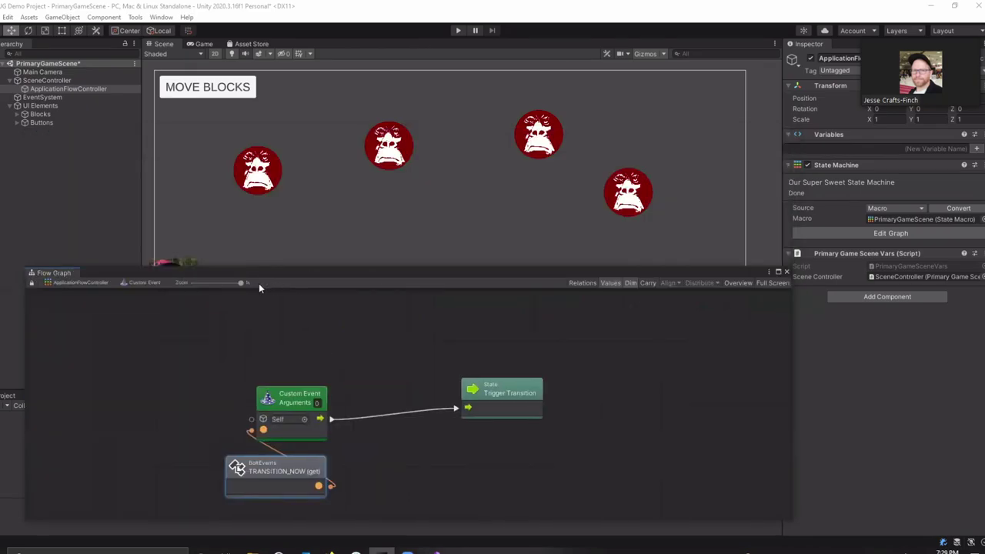
click(115, 282)
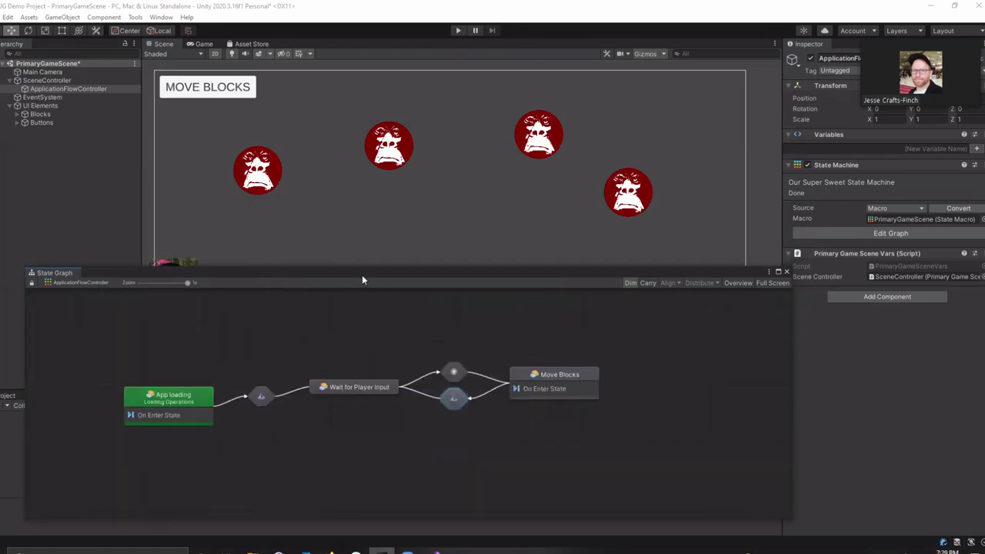
Step: Start Play mode and resize the state graph and hierarchy panels
drag(361, 274, 388, 299)
click(458, 31)
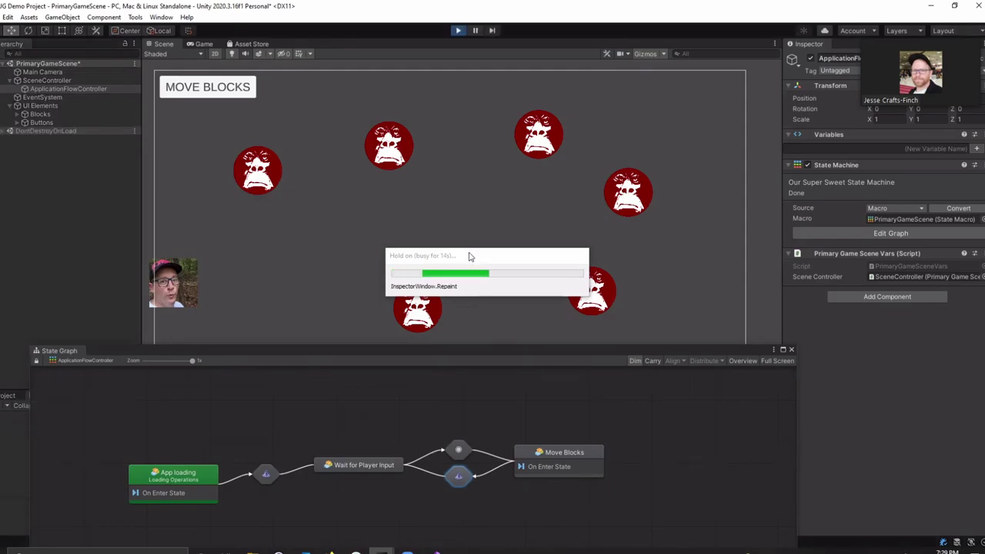
drag(473, 346, 469, 441)
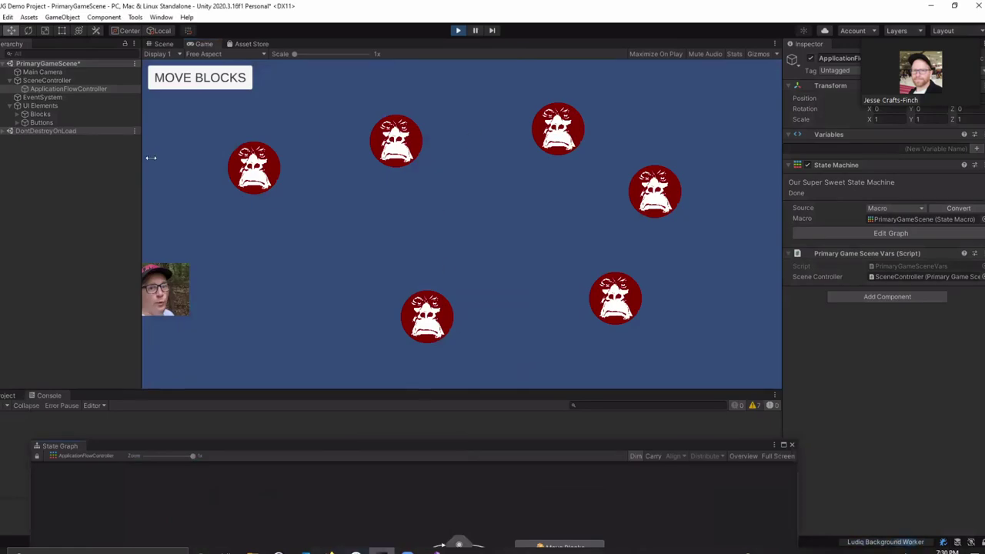
drag(151, 157, 244, 158)
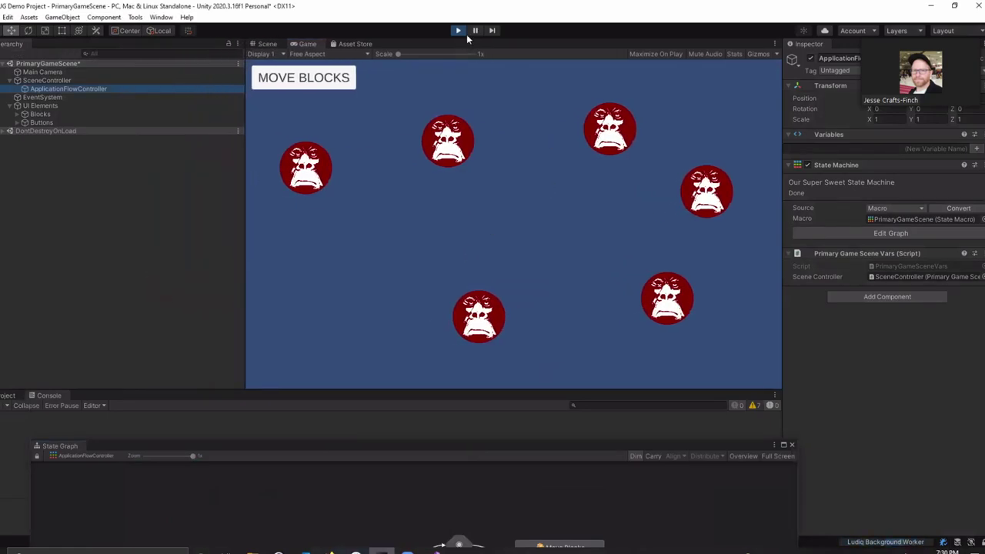
Step: Click MOVE BLOCKS three times in the Game view to swap the gorilla blocks
click(302, 80)
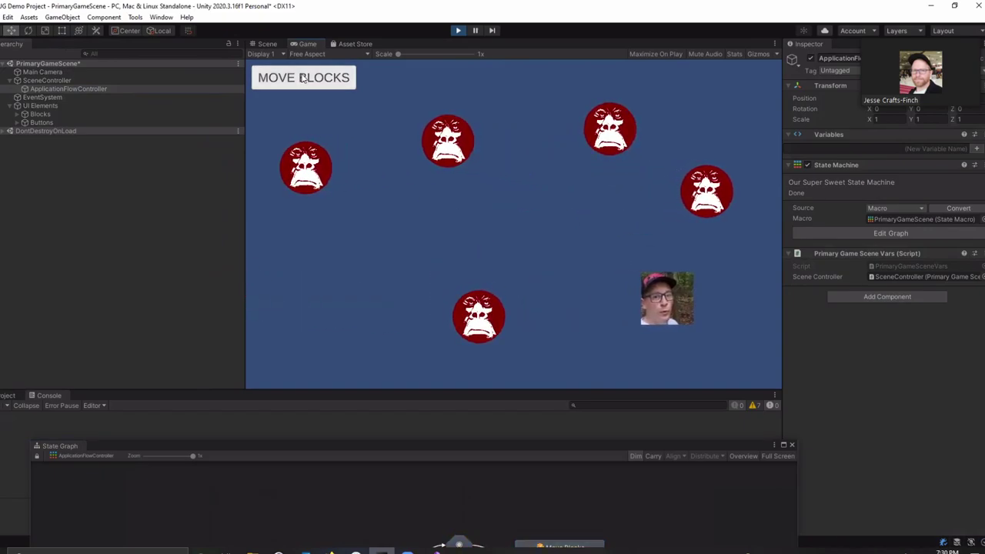
click(302, 81)
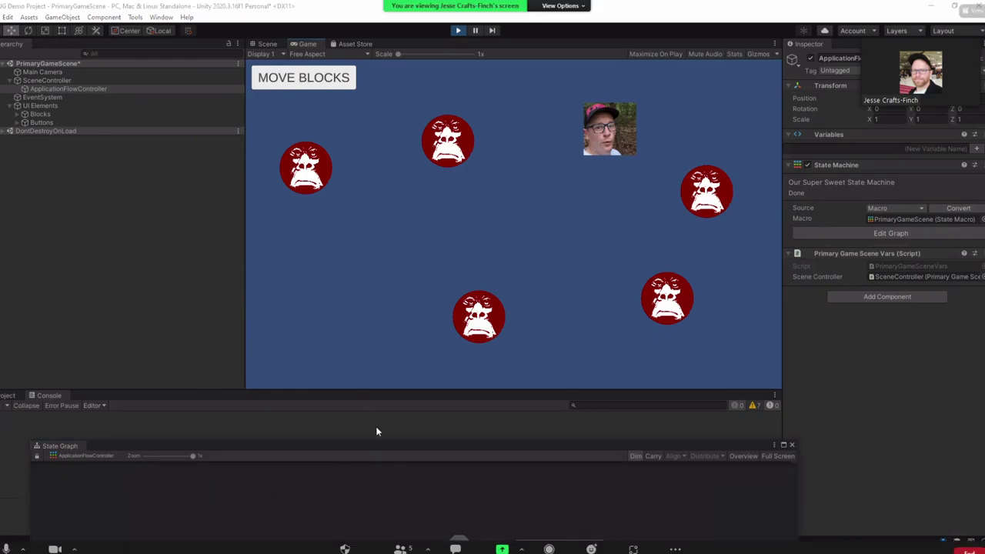
click(320, 79)
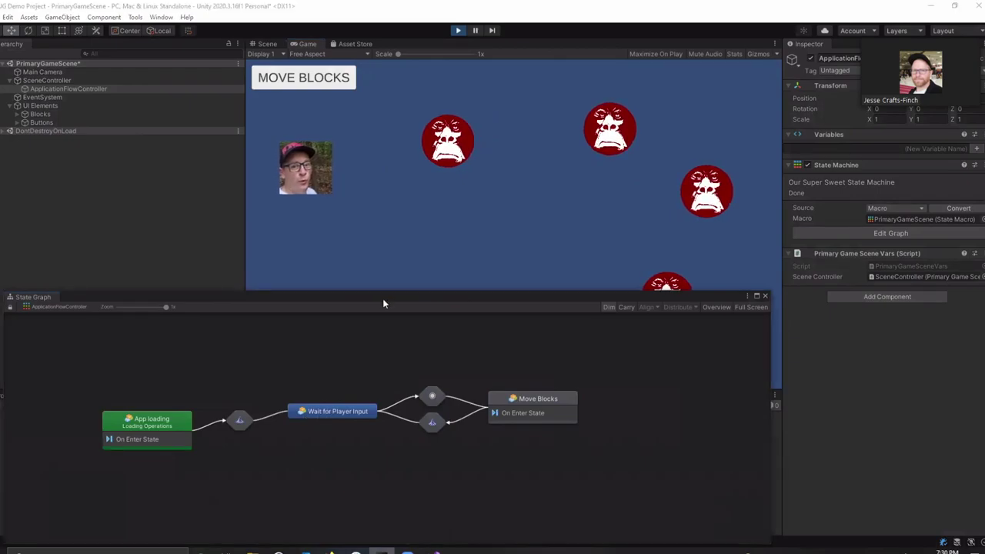
Step: Click MOVE BLOCKS twice more, leaving the blocks clustered at the Game view's centre
click(327, 82)
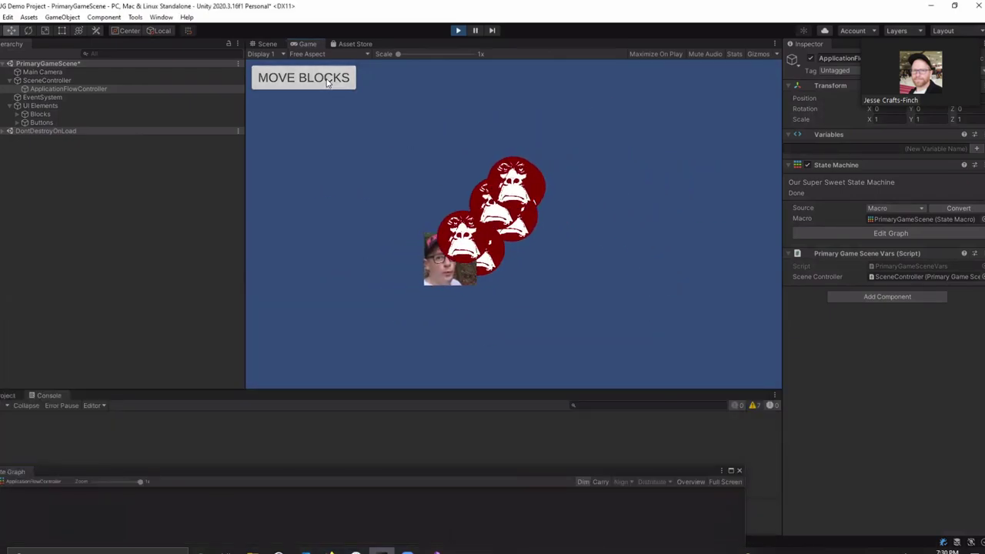
click(327, 81)
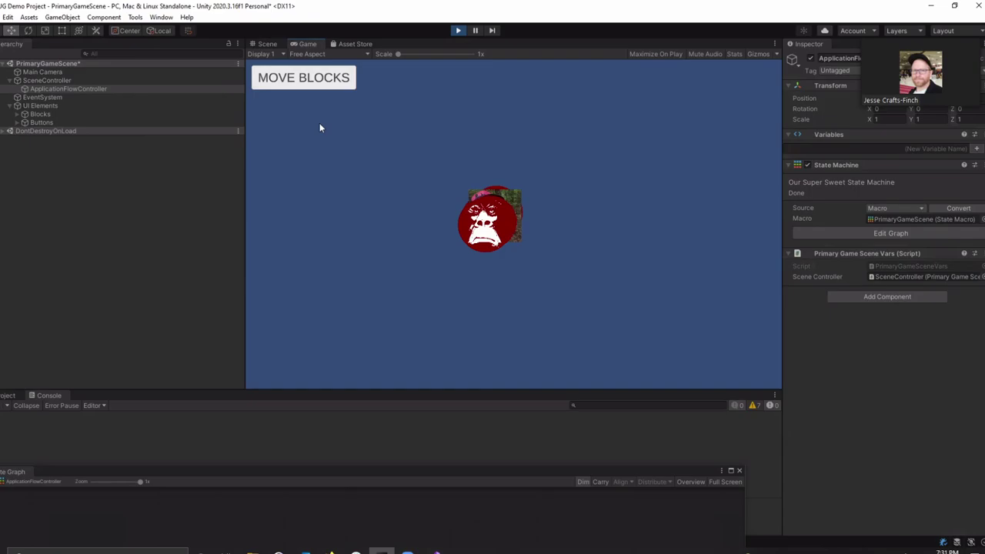
Step: Detach the State Graph into a floating window over the Game view and make the blocks move
drag(406, 471, 414, 415)
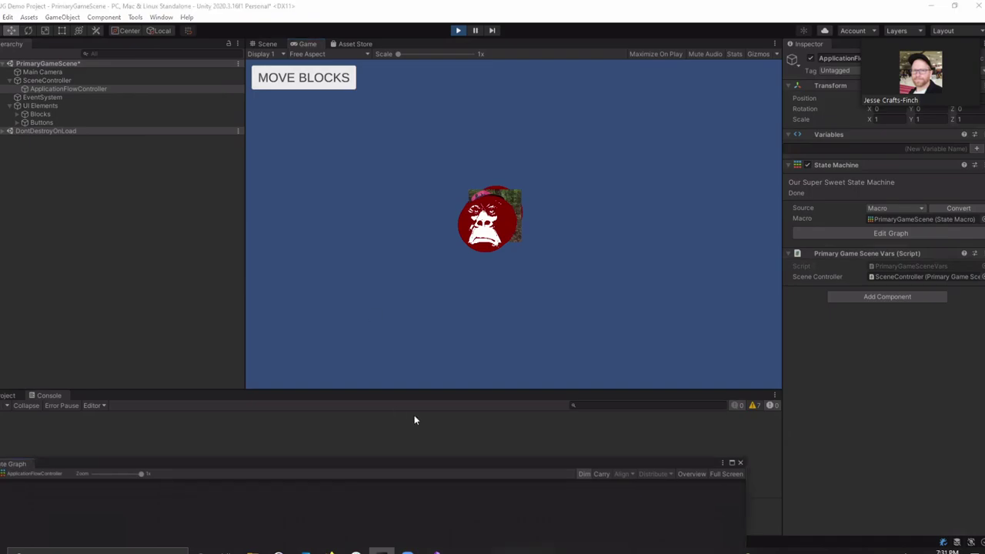
drag(433, 139, 767, 385)
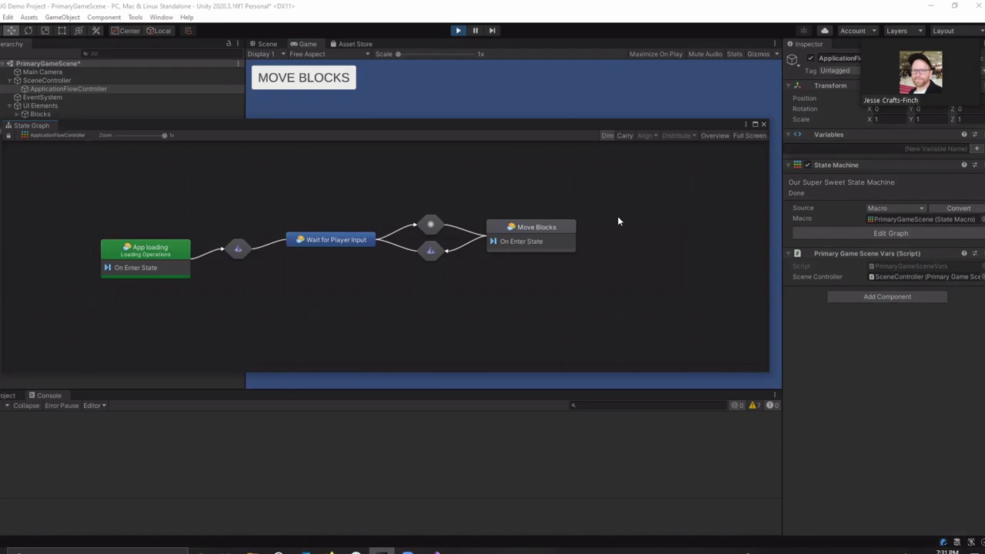
drag(582, 131, 624, 421)
click(314, 83)
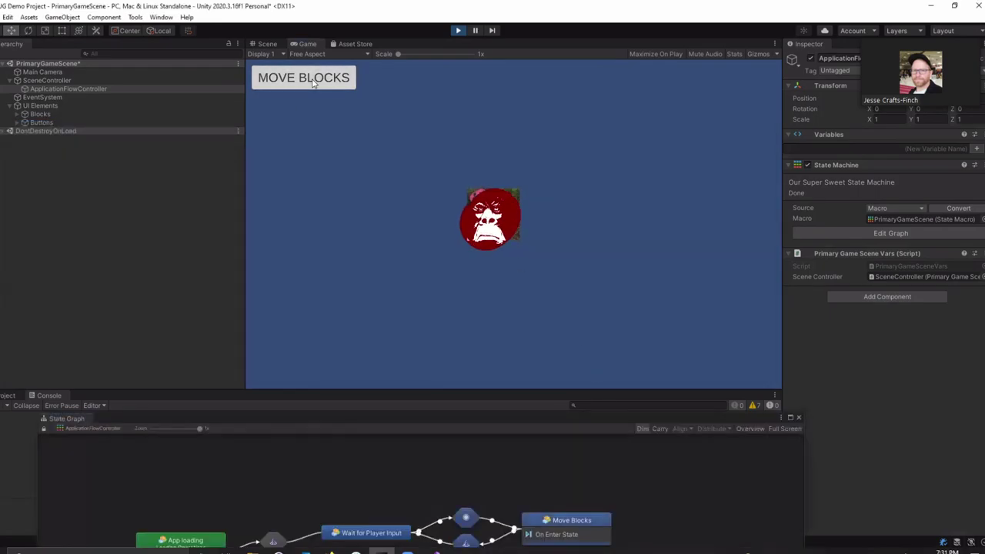
click(314, 83)
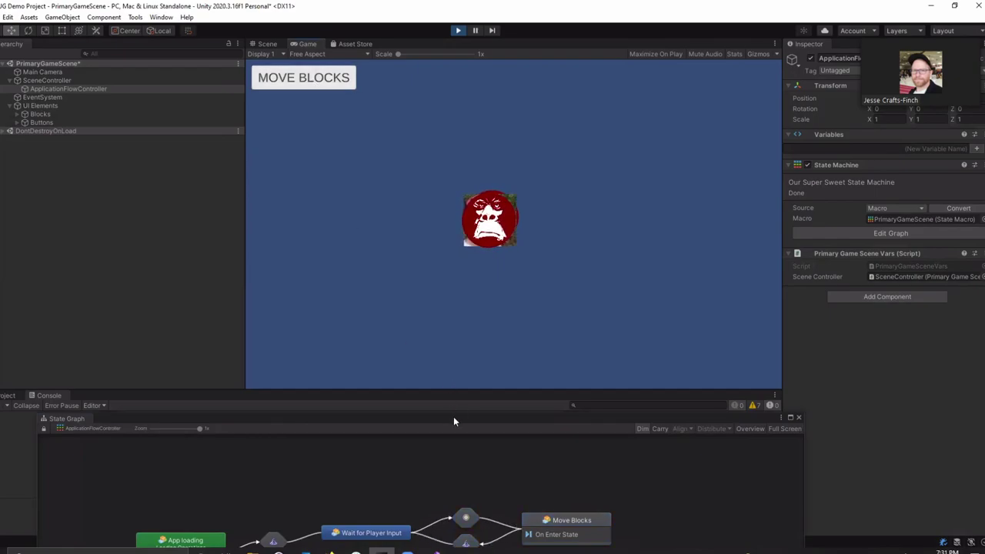
Step: Position the floating State Graph over the game and drag its right edge to narrow it
drag(454, 421, 429, 156)
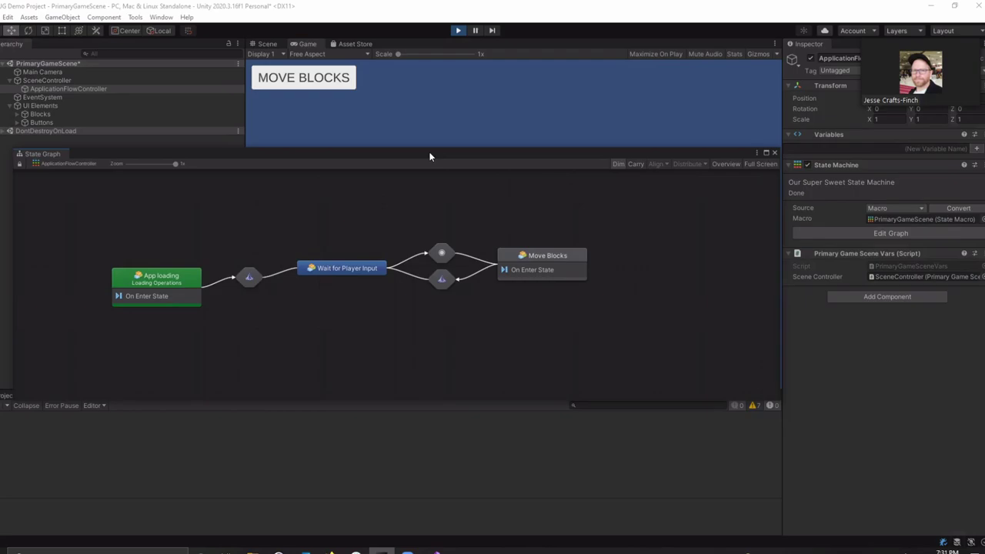
drag(432, 152, 421, 155)
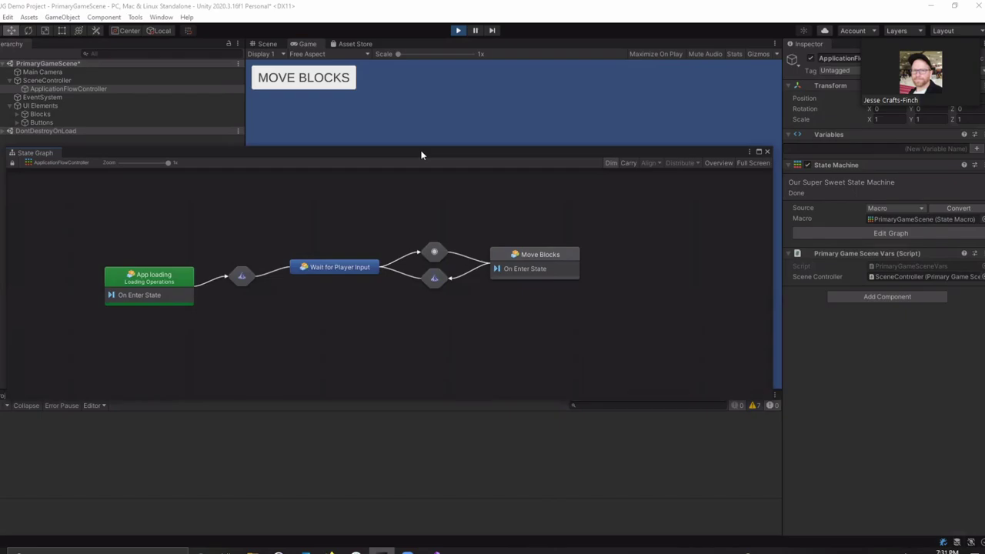
drag(421, 155, 423, 169)
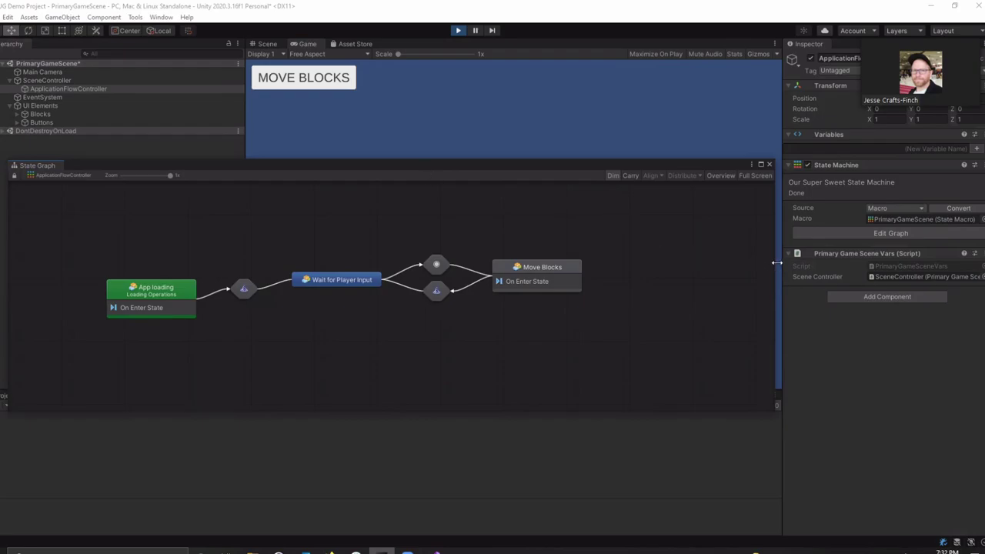
drag(778, 263, 599, 274)
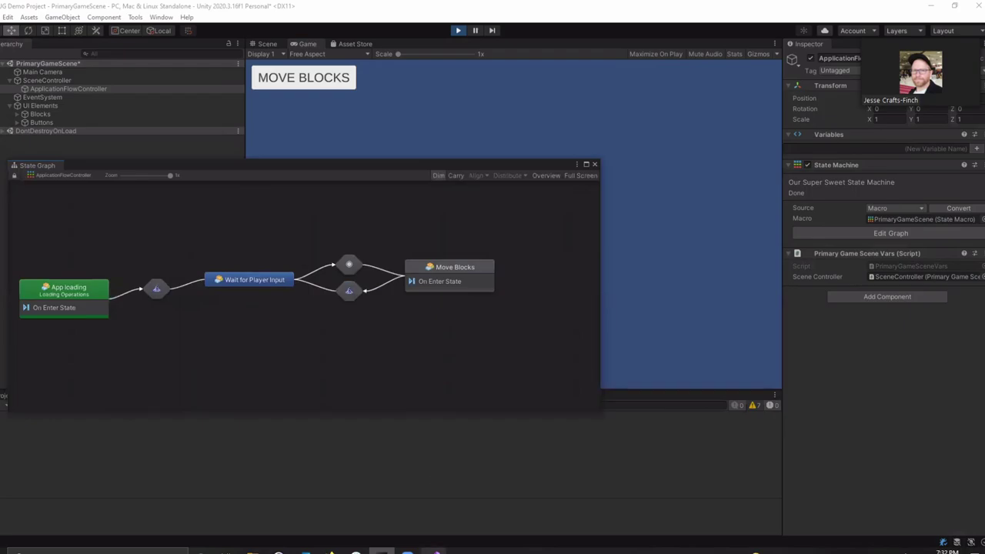
drag(381, 162, 433, 160)
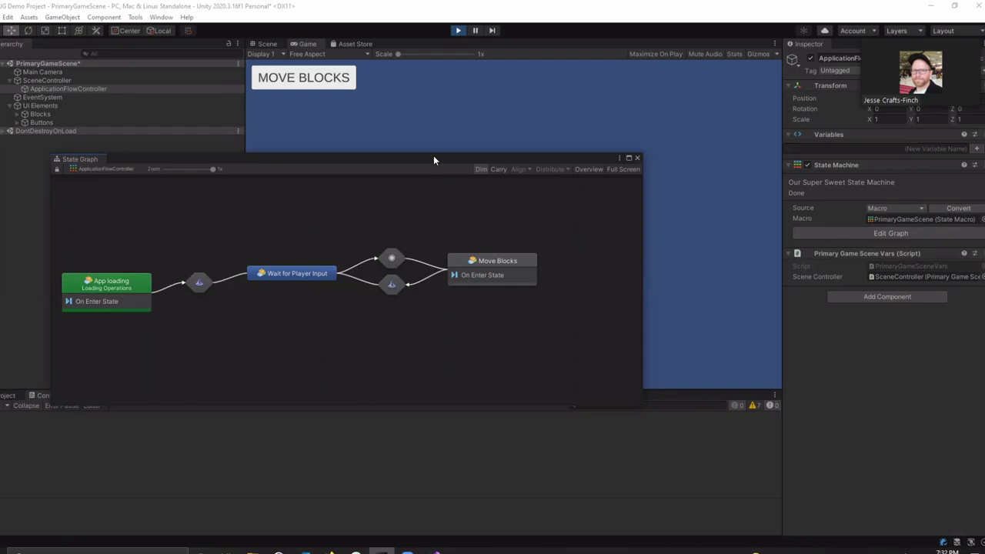
Step: Start the game in Unity, then go back to the SwapBlocks code in Visual Studio
click(436, 549)
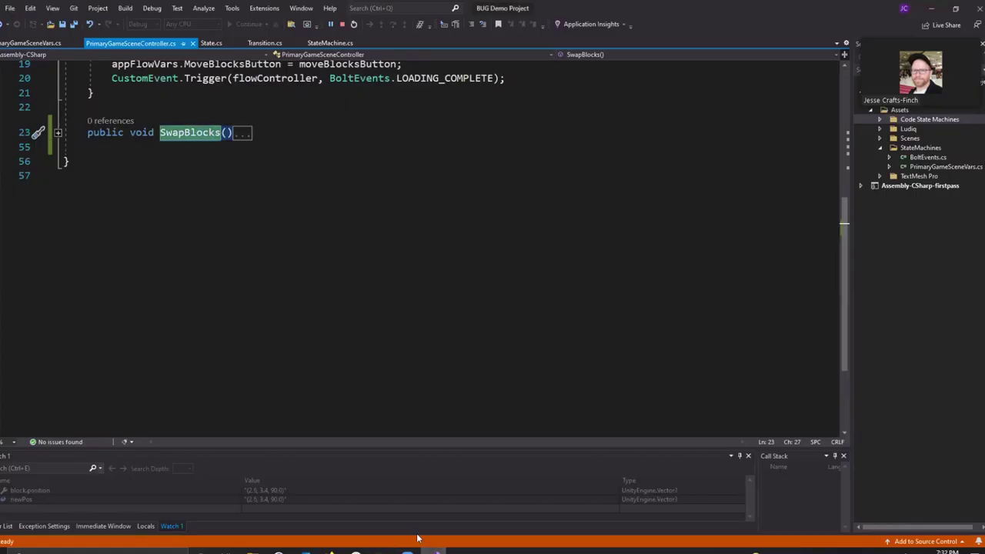
click(382, 550)
click(459, 31)
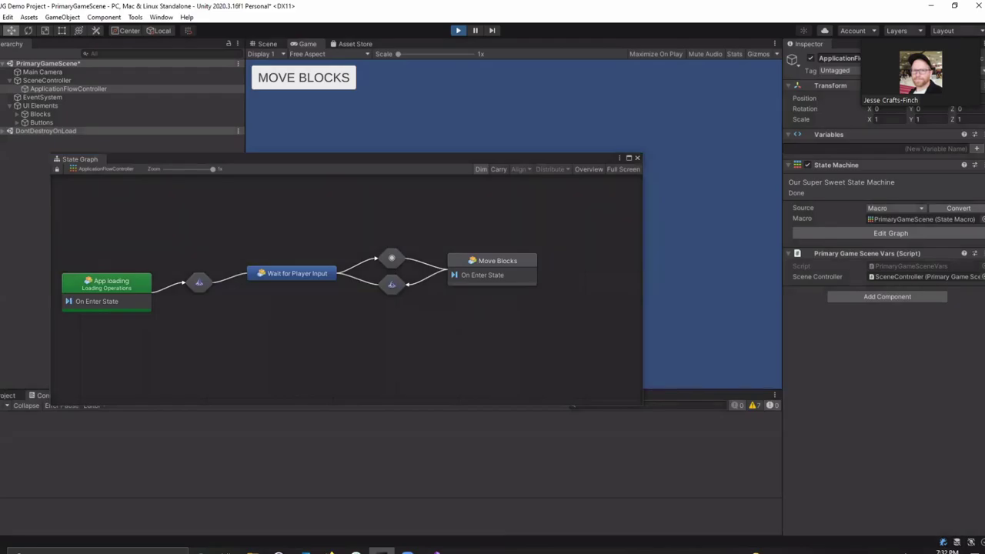
click(436, 548)
scroll(339, 179, up, 3)
scroll(321, 185, up, 1)
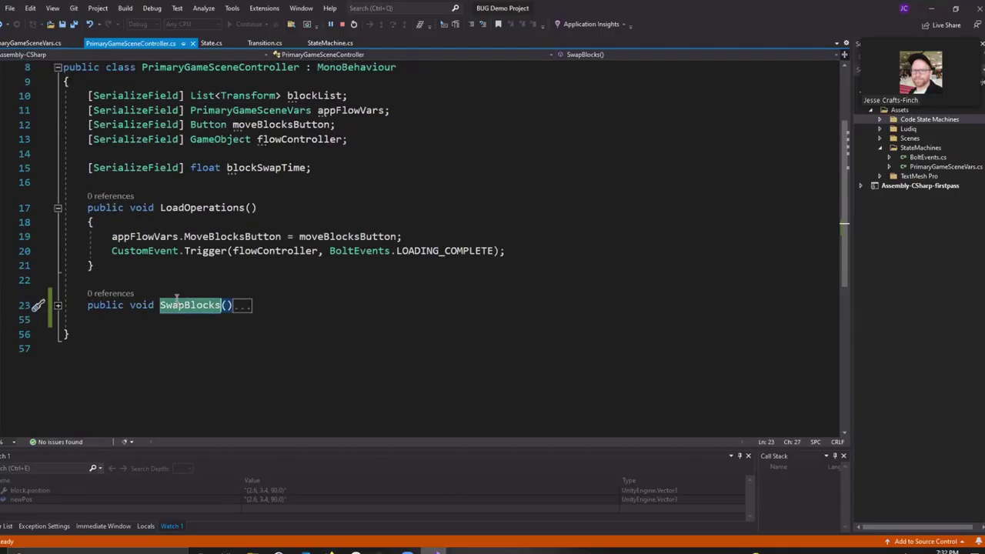
Step: Add a private void Button_OnClick() method after SwapBlocks
click(290, 301)
key(Return)
key(Return)
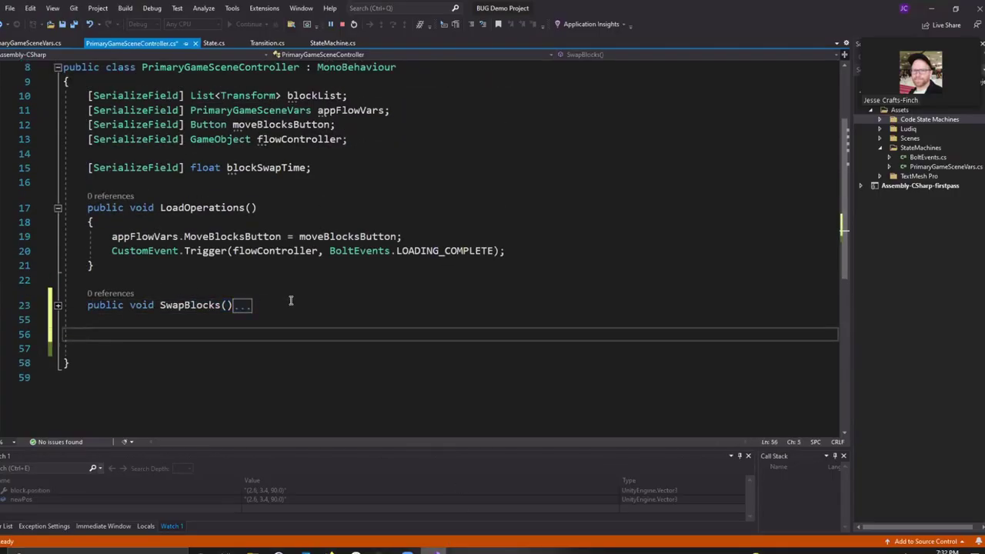
text(public)
key(BackSpace)
key(BackSpace)
key(BackSpace)
key(BackSpace)
key(BackSpace)
text(r)
text(ivate void Bu)
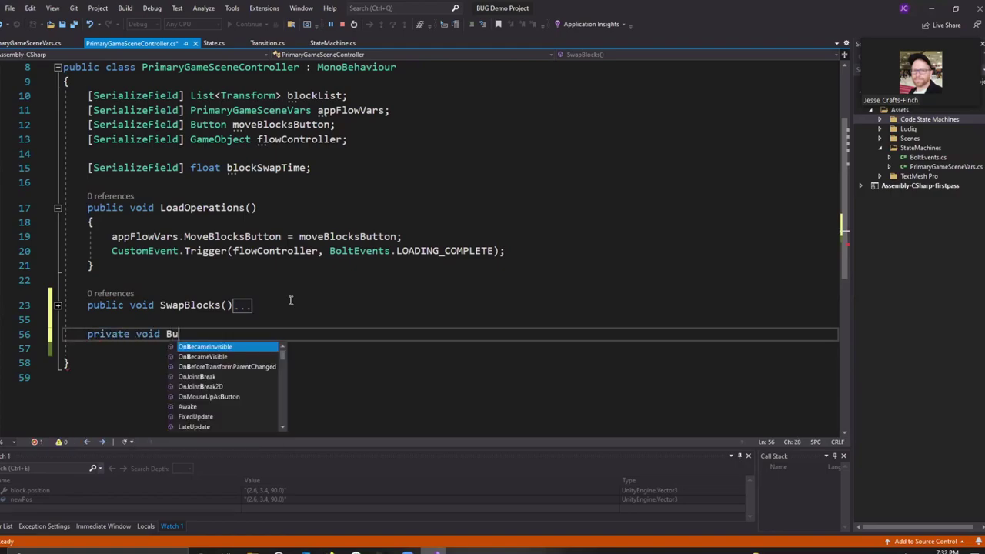
text(tton_OnCilck)
key(BackSpace)
key(BackSpace)
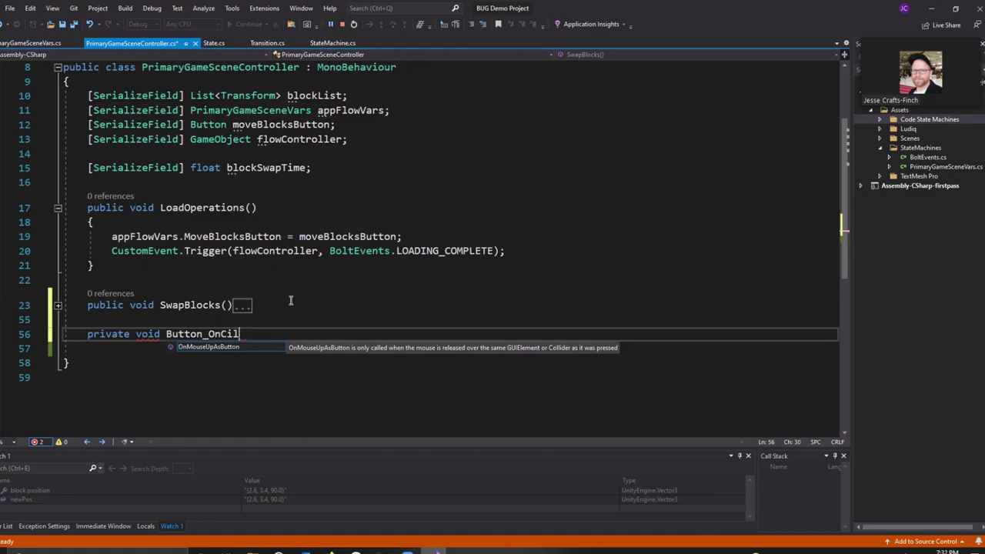
key(BackSpace)
key(BackSpace)
text(lick()
key(Return)
text({)
key(Return)
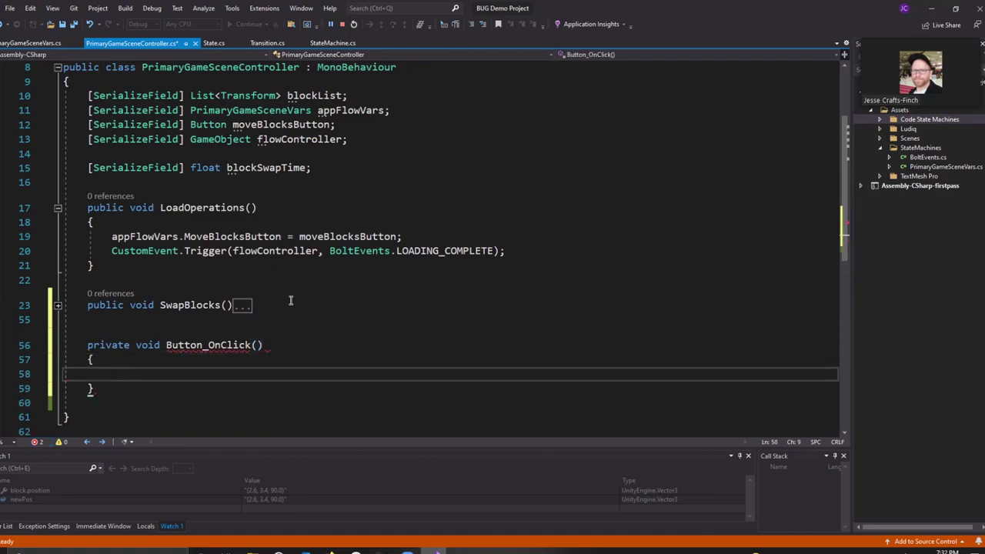
Step: Add comments '//if in this state... listen to button.' and '//If NOT in these states... listen to button.'
text(//if)
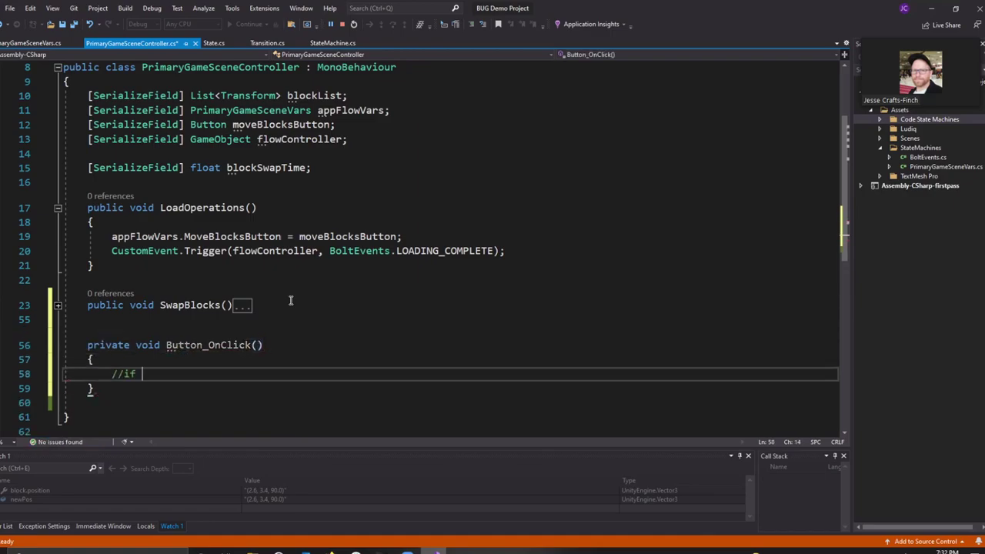
text( in this state...)
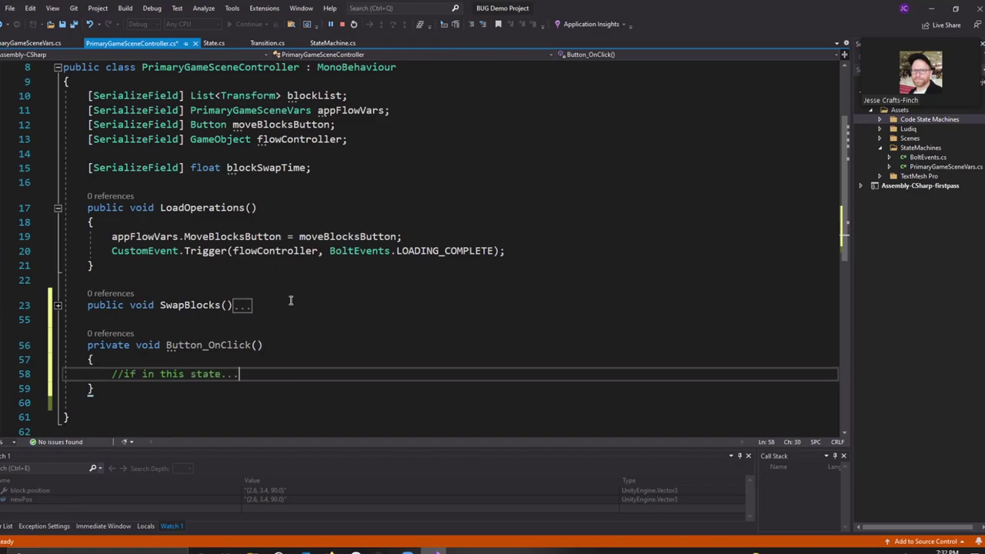
text( listen to button.)
key(Return)
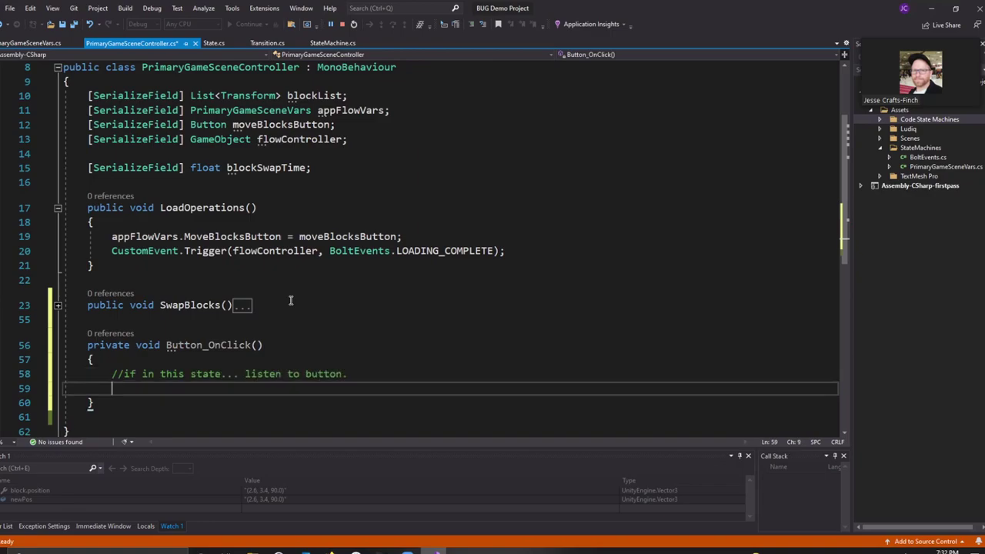
text(//If NOT)
text( in ths)
key(BackSpace)
text(ese s)
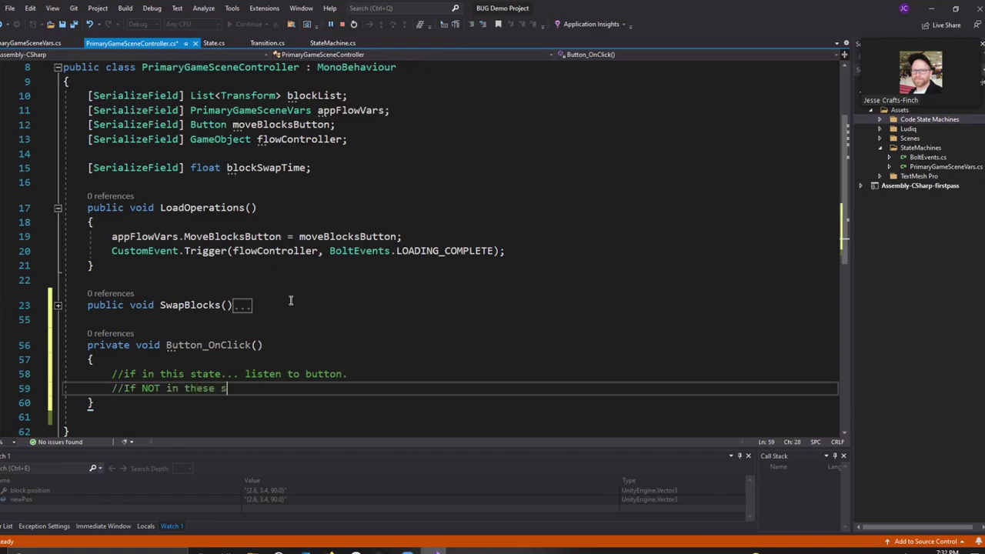
text(tates,)
key(BackSpace)
text(... liste)
text(n to button.)
Step: Save the script and paste copies of the Button_OnClick method below it
scroll(290, 300, down, 2)
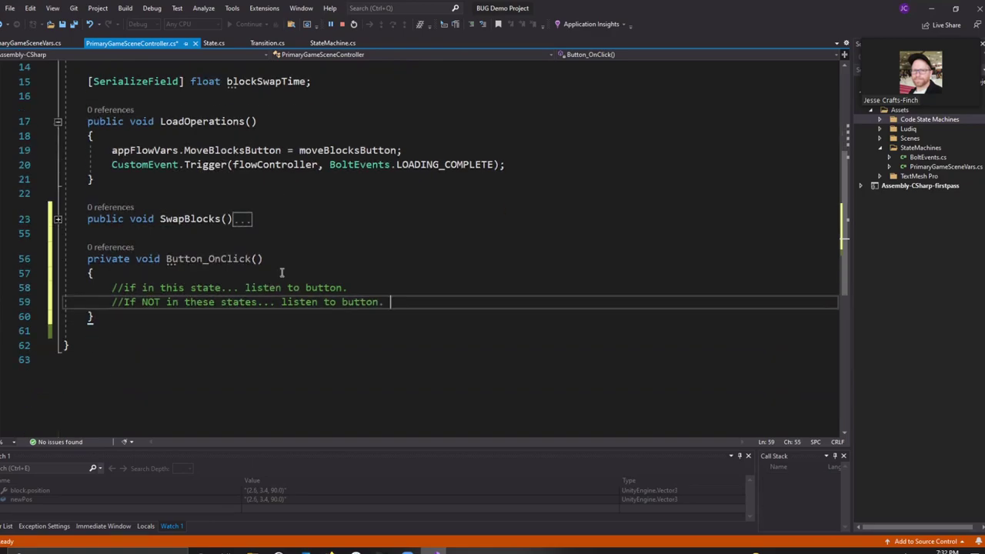
click(75, 28)
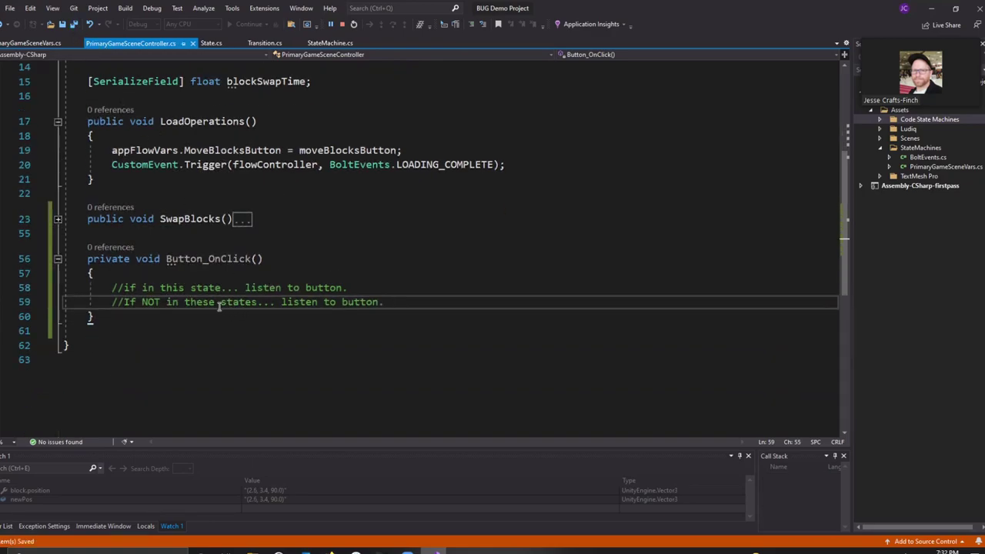
drag(97, 316, 75, 288)
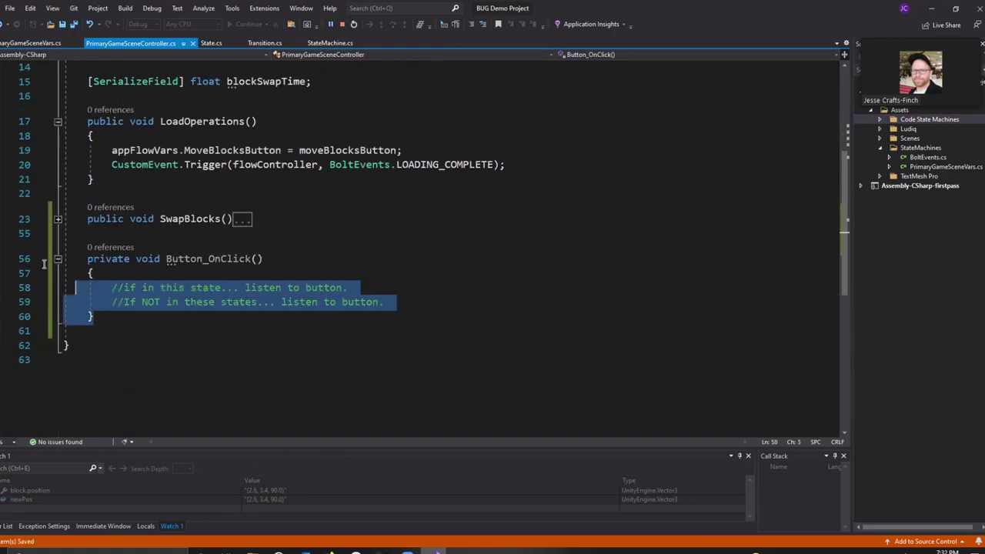
click(121, 319)
key(Return)
key(Return)
key(ctrl+v)
key(ctrl+v)
key(ctrl+v)
key(ctrl+v)
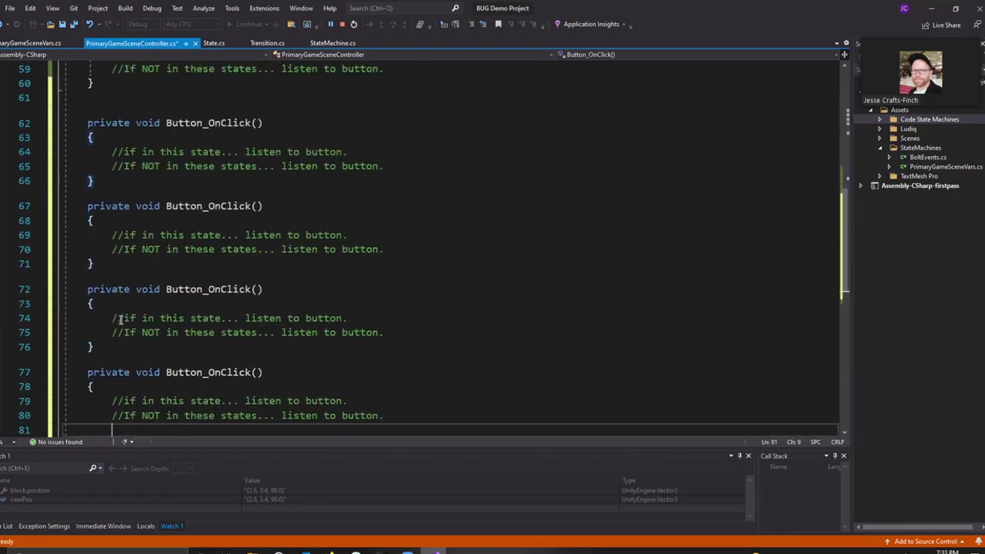
key(ctrl+v)
key(ctrl+v)
key(ctrl+z)
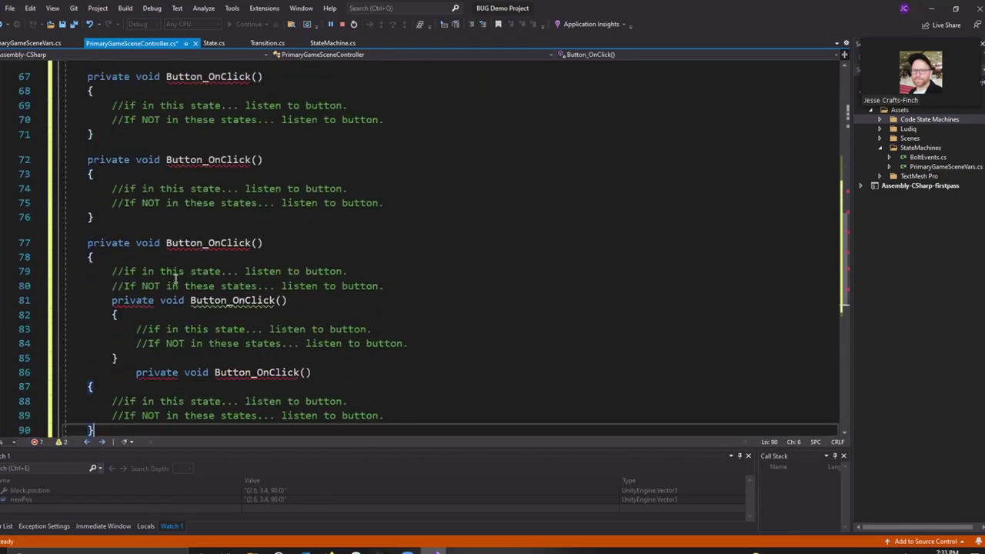
key(ctrl+z)
key(ctrl+z)
key(ctrl+z)
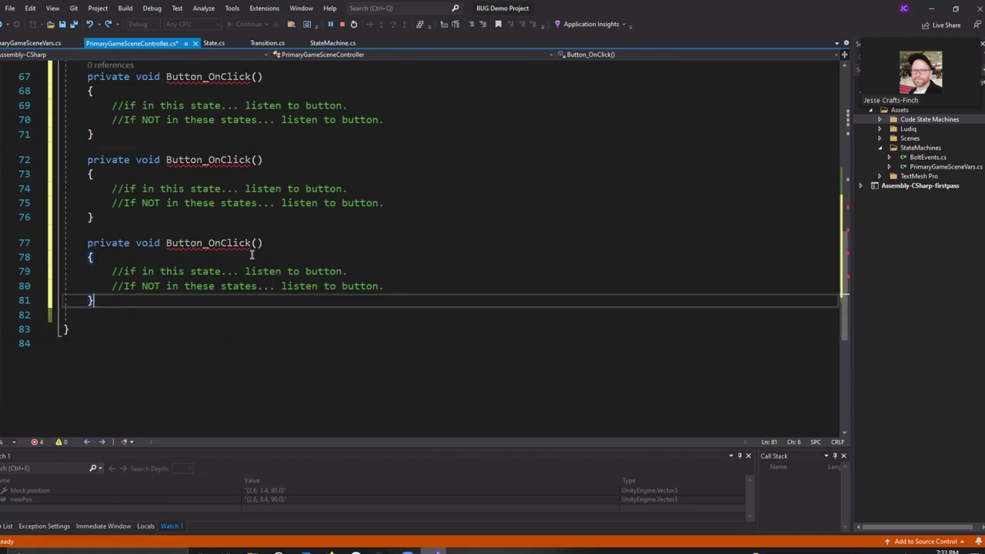
Step: Collapse the five Button_OnClick methods, delete them all and save the script
scroll(264, 237, up, 5)
scroll(175, 224, up, 3)
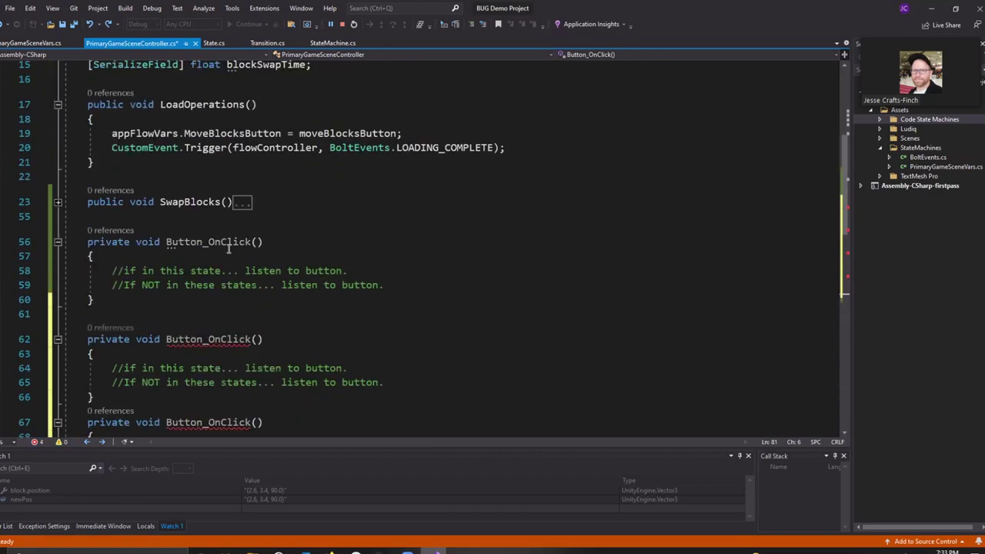
click(58, 242)
click(57, 281)
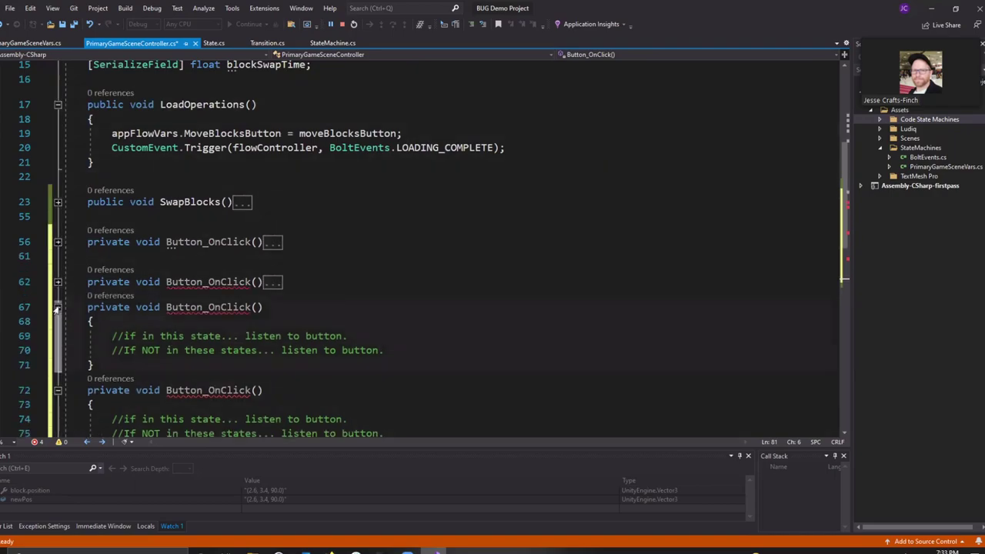
click(58, 308)
click(58, 333)
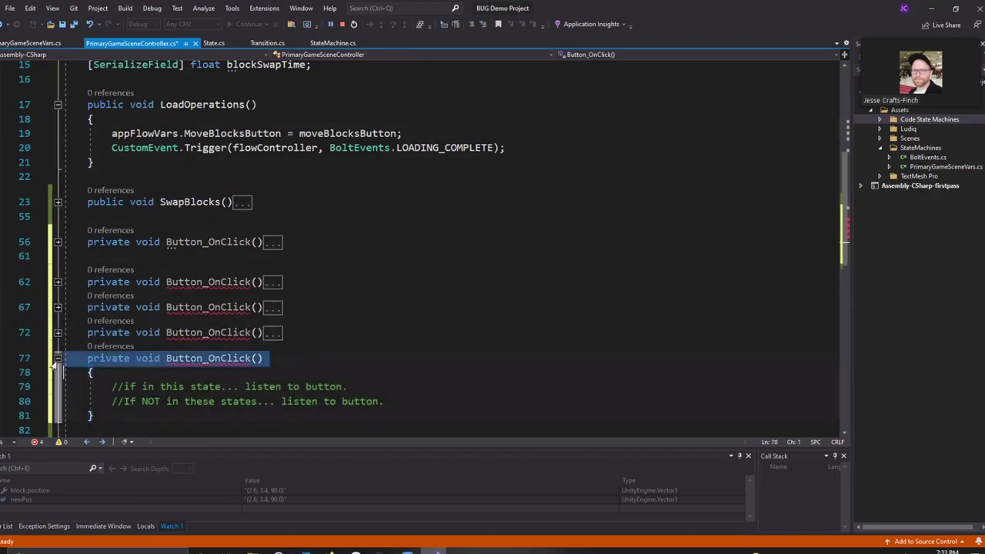
click(58, 358)
mouse_move(154, 372)
mouse_down()
mouse_move(99, 231)
mouse_move(51, 242)
mouse_up()
key(Delete)
key(ctrl+s)
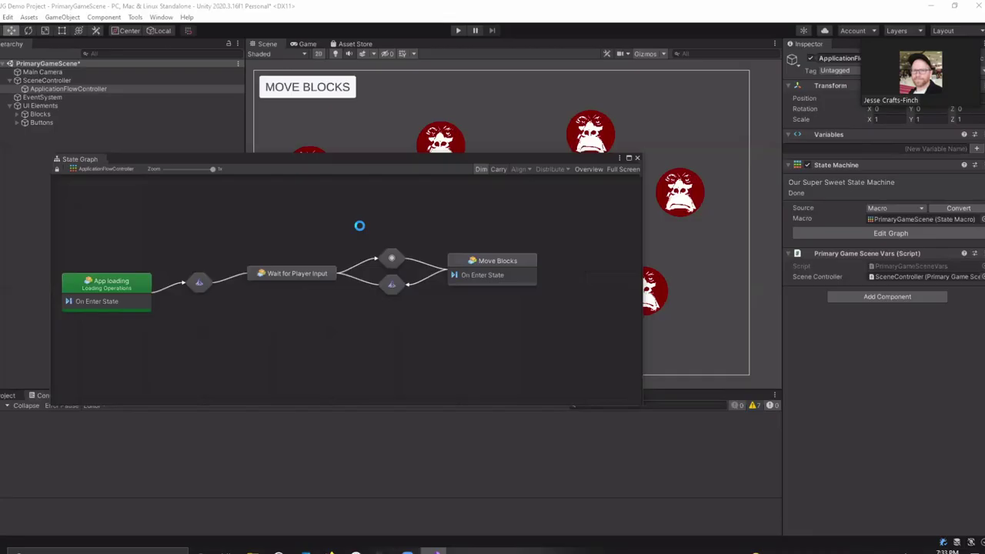
Step: After Unity recompiles, enlarge the State Graph and select Move Blocks, then expand SwapBlocks in Visual Studio
click(382, 549)
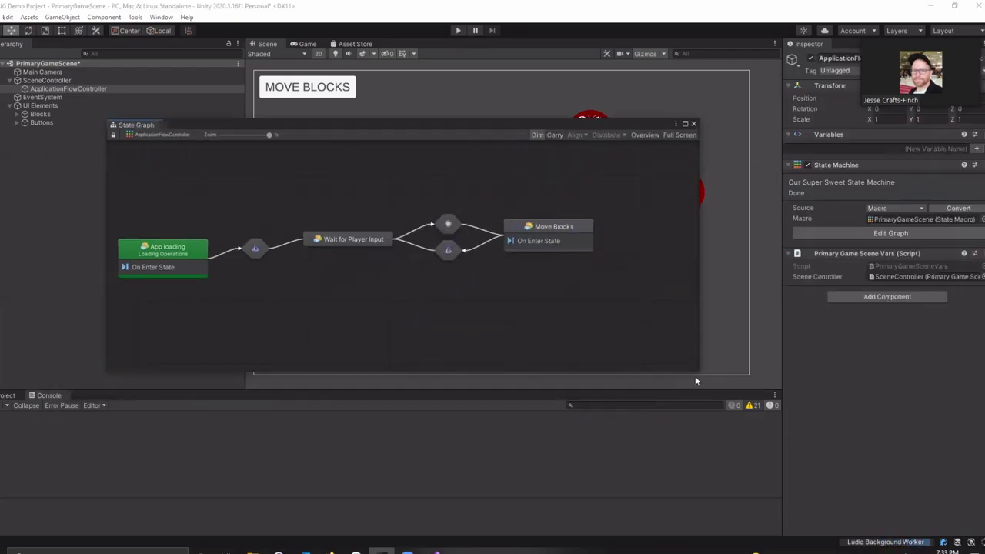
drag(699, 374, 687, 447)
click(570, 279)
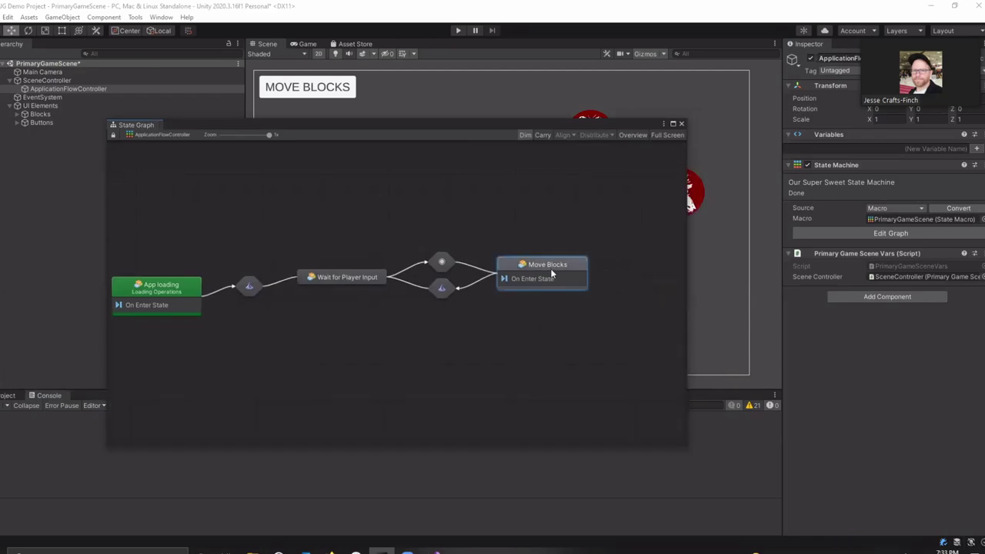
click(437, 549)
click(58, 203)
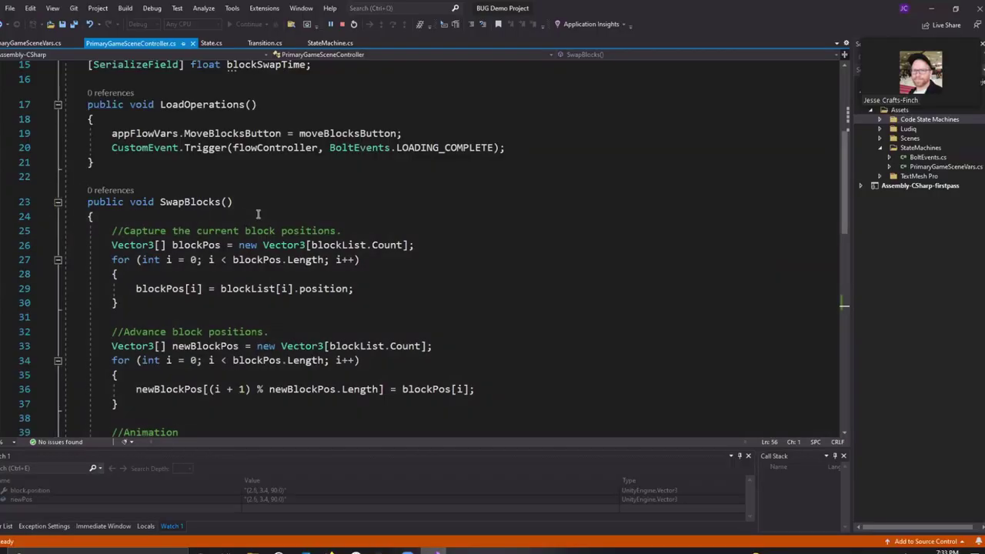
Step: Highlight the CustomEvent.Trigger call with flowController and MOVE_COMPLETE inside AppendCallback, then return to Unity
scroll(210, 192, down, 6)
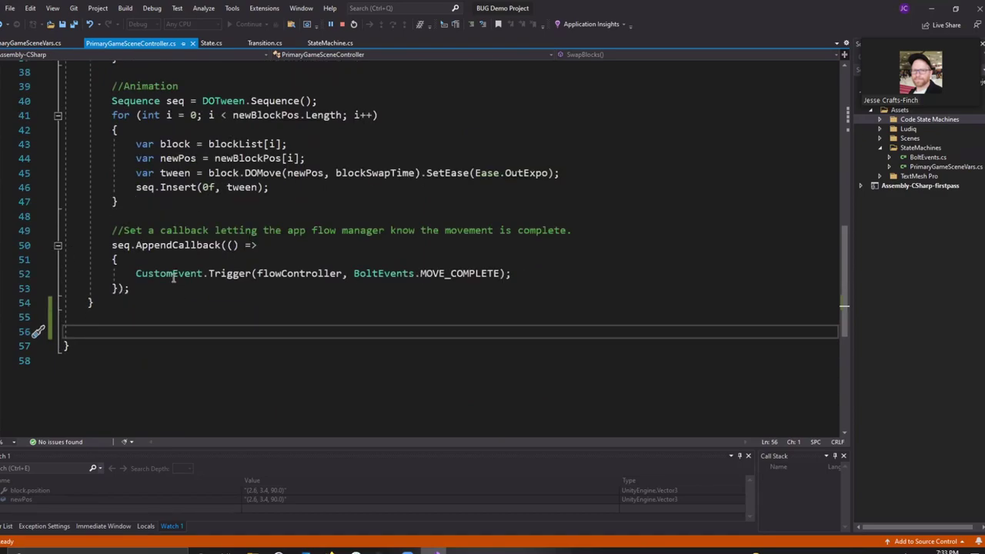
drag(136, 273, 252, 274)
key(ctrl+shift+Right)
key(ctrl+shift+Right)
key(ctrl+shift+Right)
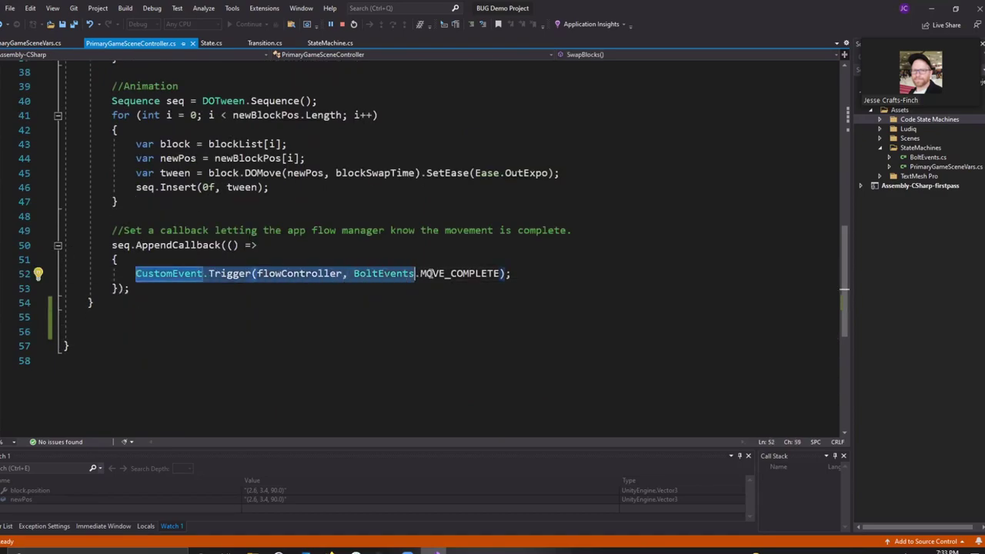
key(ctrl+shift+Right)
key(ctrl+shift+Right)
key(ctrl+shift+Right)
double_click(281, 274)
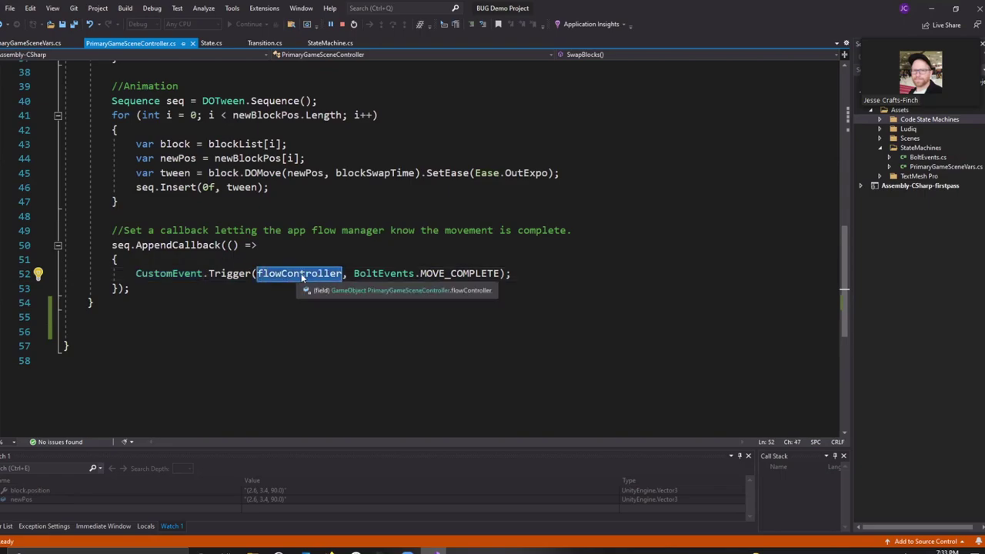
click(497, 273)
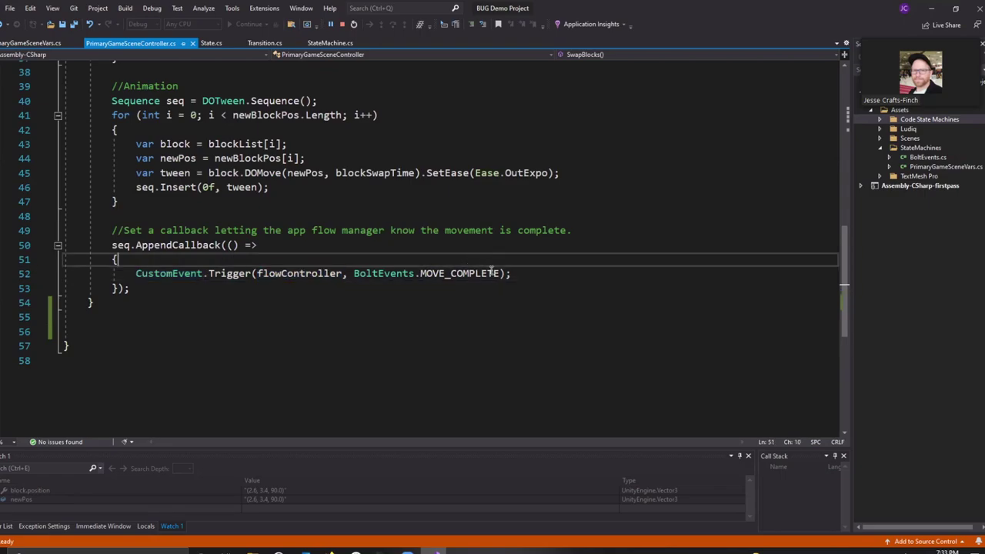
double_click(477, 273)
click(530, 271)
drag(530, 271, 137, 273)
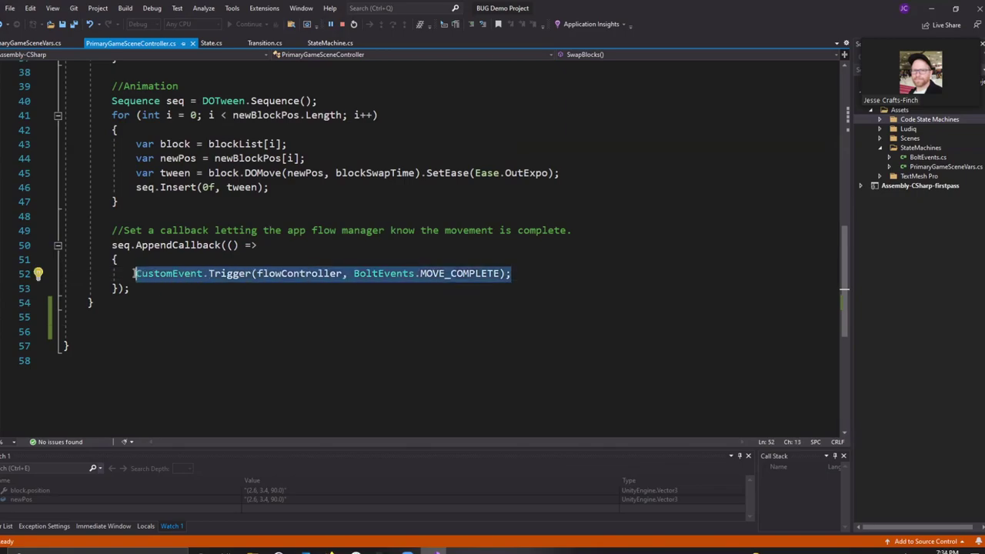
click(151, 274)
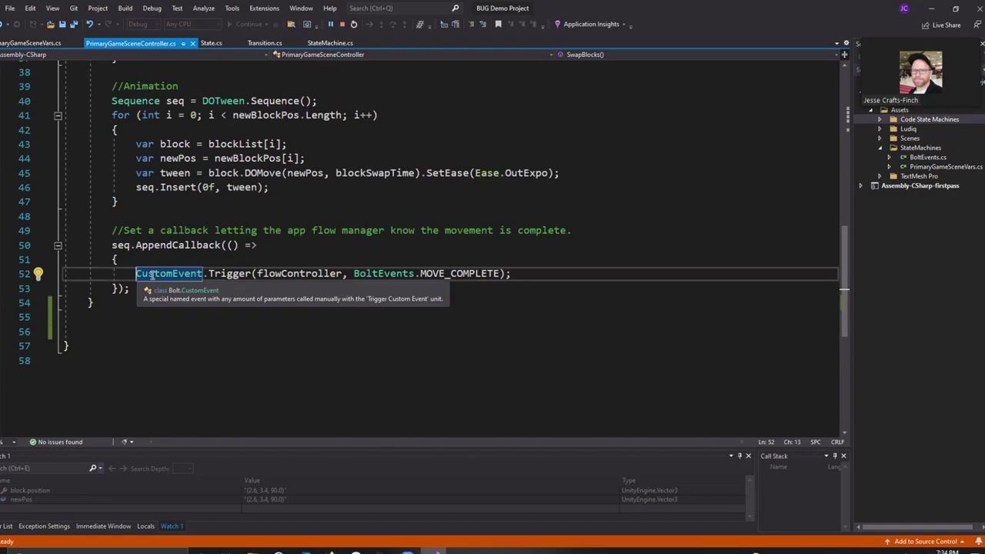
click(178, 245)
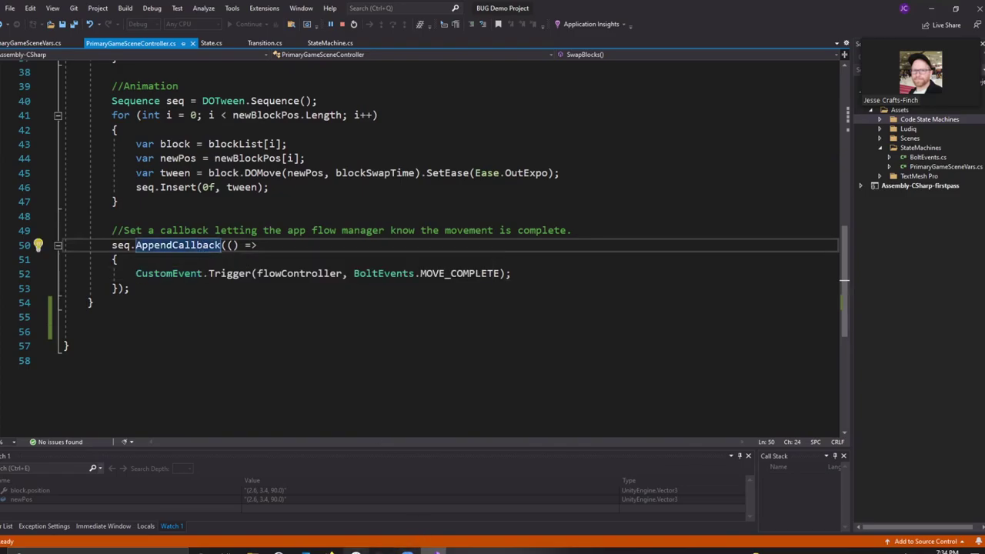
key(alt+Tab)
Step: Delete the Trigger and TRANSITION_NOW nodes from the Move Blocks flow graph
drag(532, 278, 538, 288)
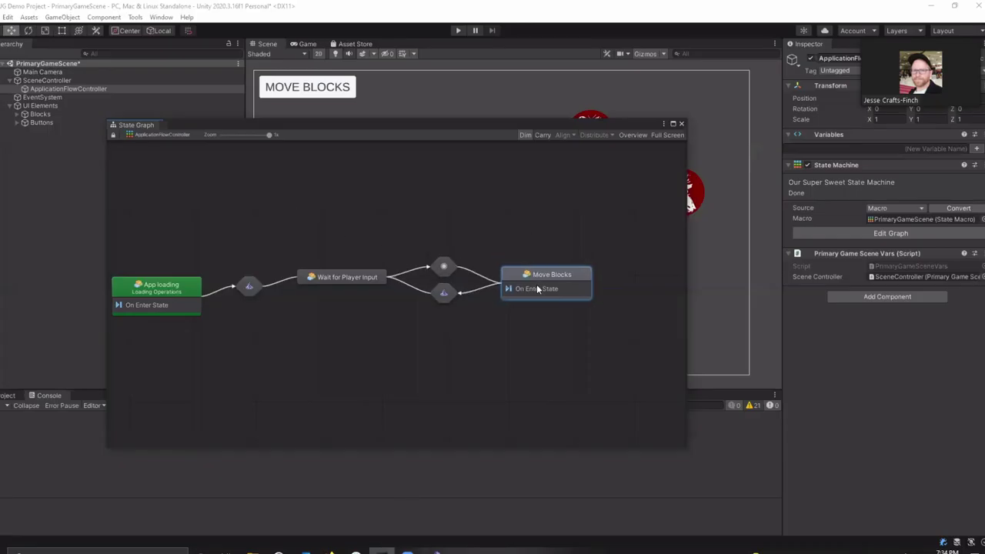
click(539, 248)
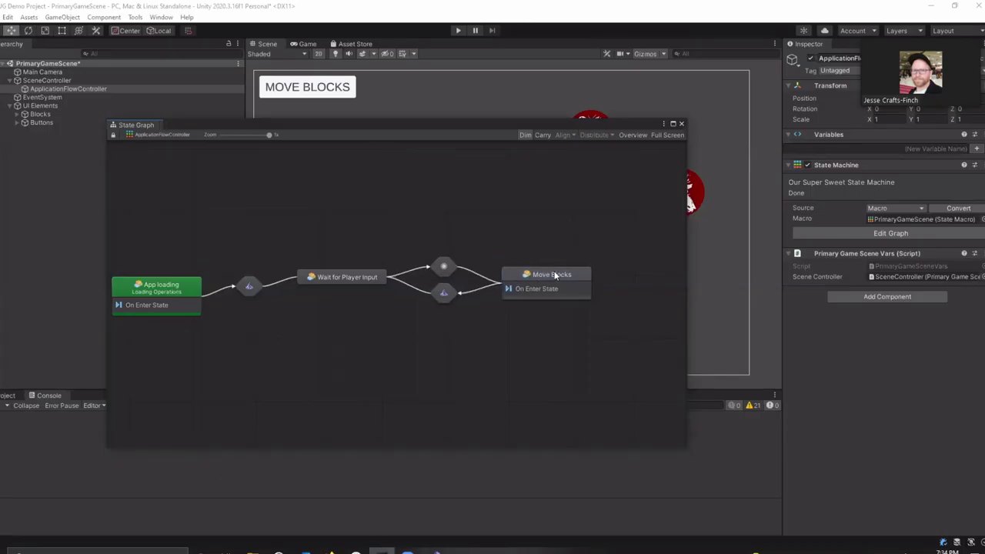
double_click(555, 275)
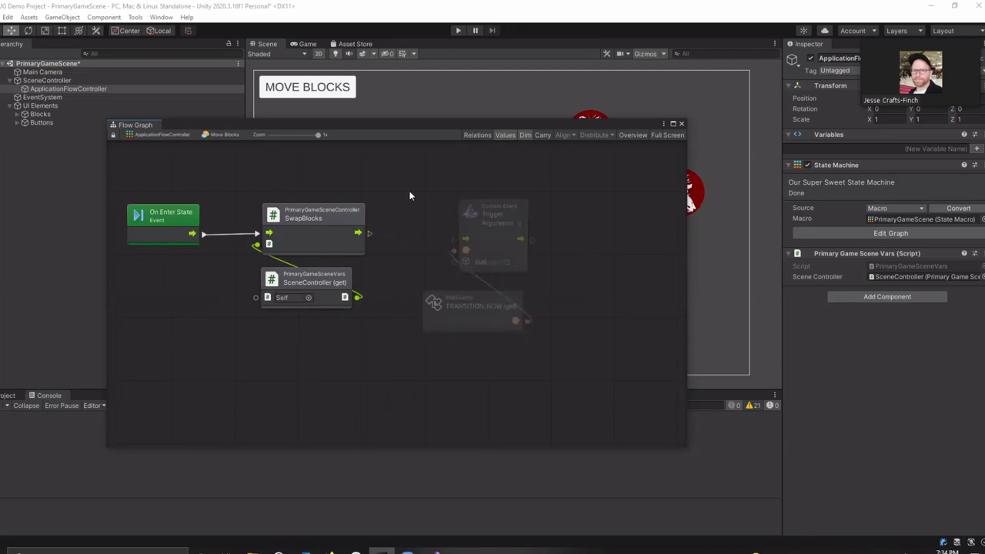
drag(410, 192, 533, 345)
key(Delete)
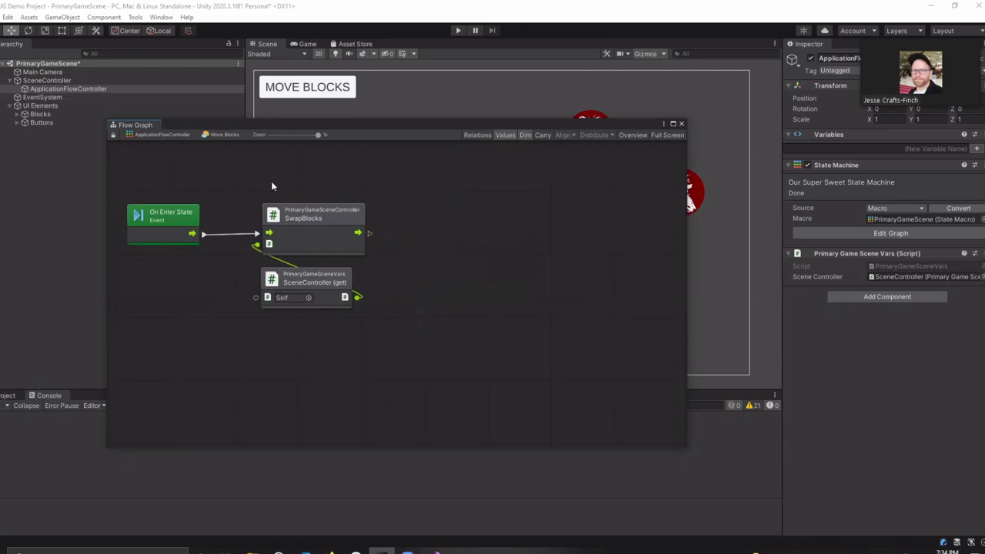
drag(255, 184, 450, 376)
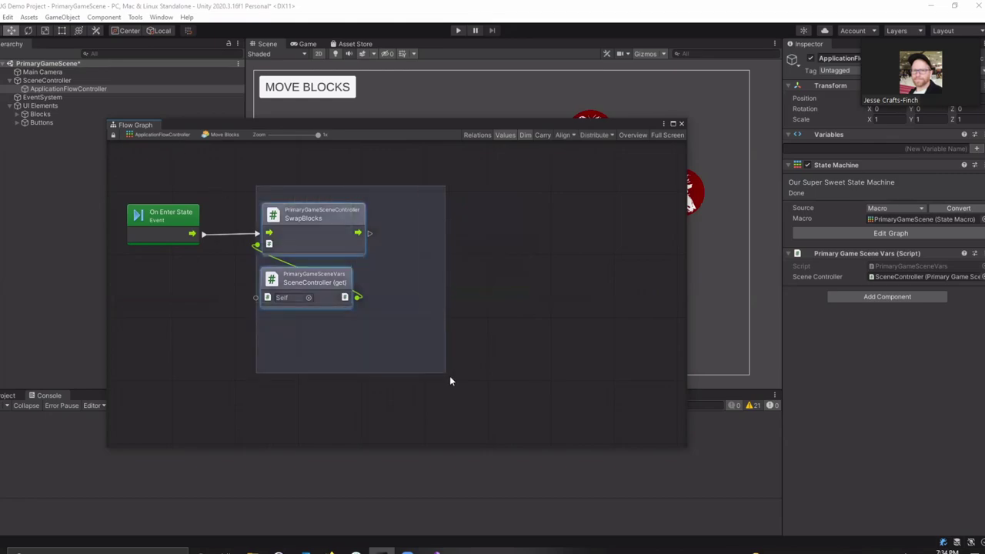
click(172, 135)
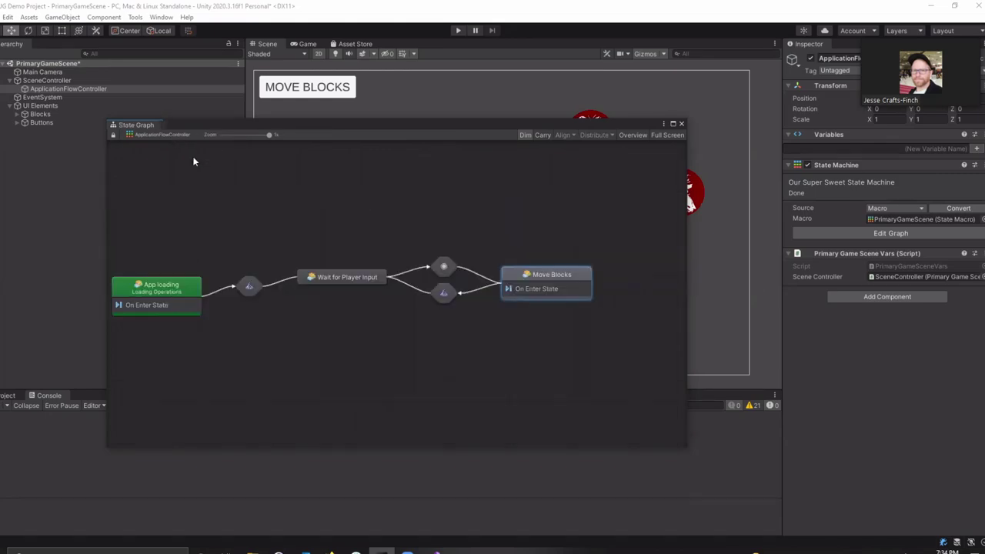
Step: Remove the TRANSITION_NOW (get) node from the transition back to Wait for Player Input
double_click(445, 295)
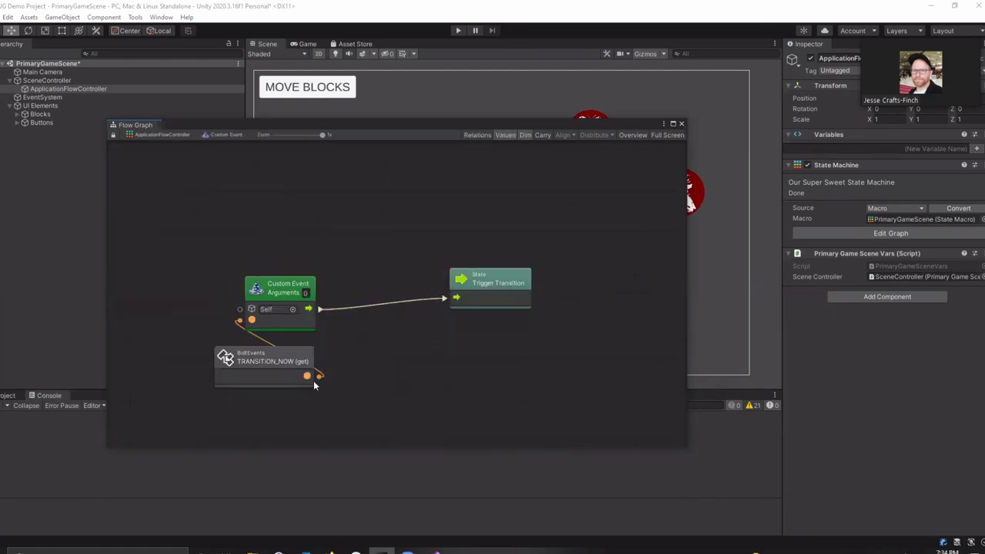
middle_drag(376, 376, 461, 346)
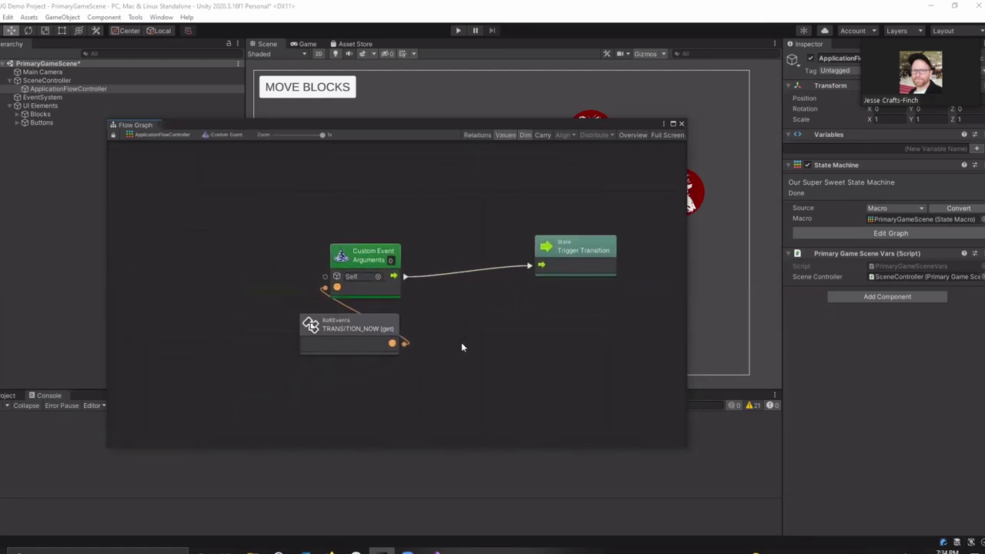
key(Delete)
right_click(359, 356)
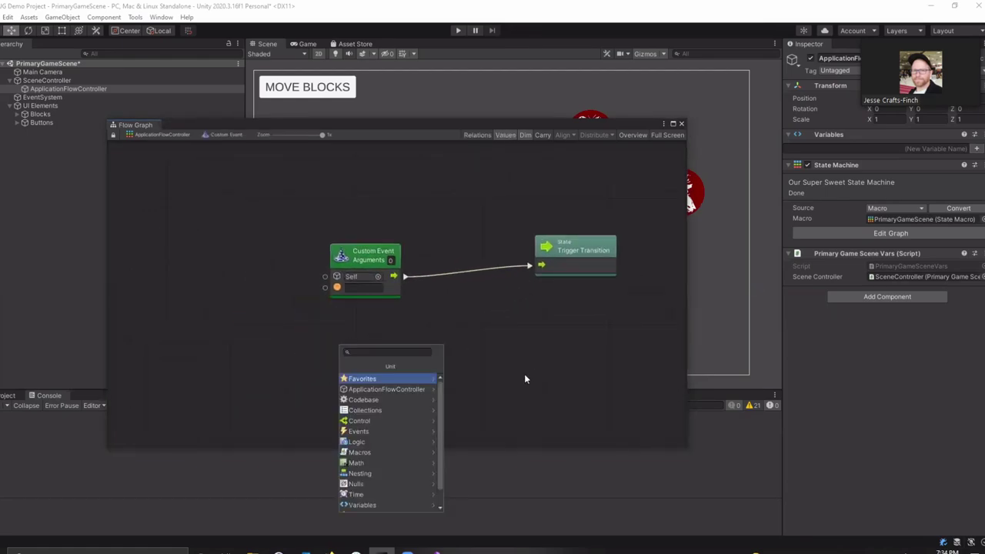
key(Escape)
Step: Copy MOVE_COMPLETE from the code and wire a MOVE_COMPLETE (get) node into the Custom Event name
key(alt+Tab)
double_click(470, 274)
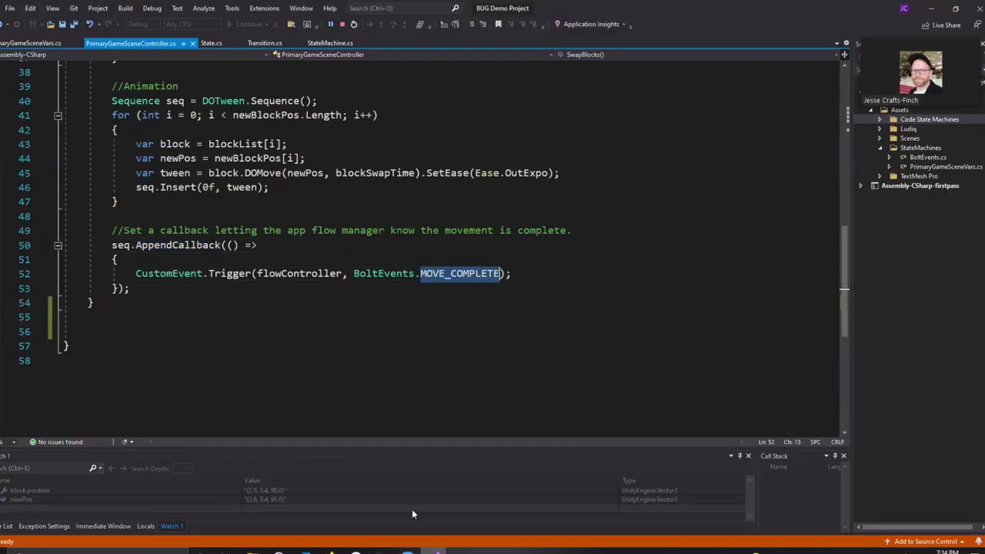
key(ctrl+c)
key(alt+Tab)
right_click(336, 331)
key(ctrl+v)
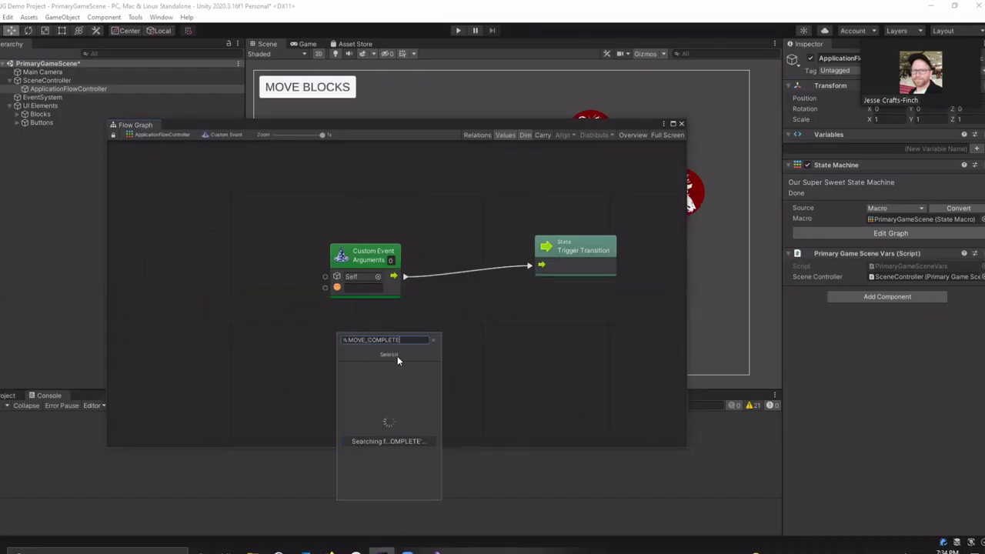
click(392, 365)
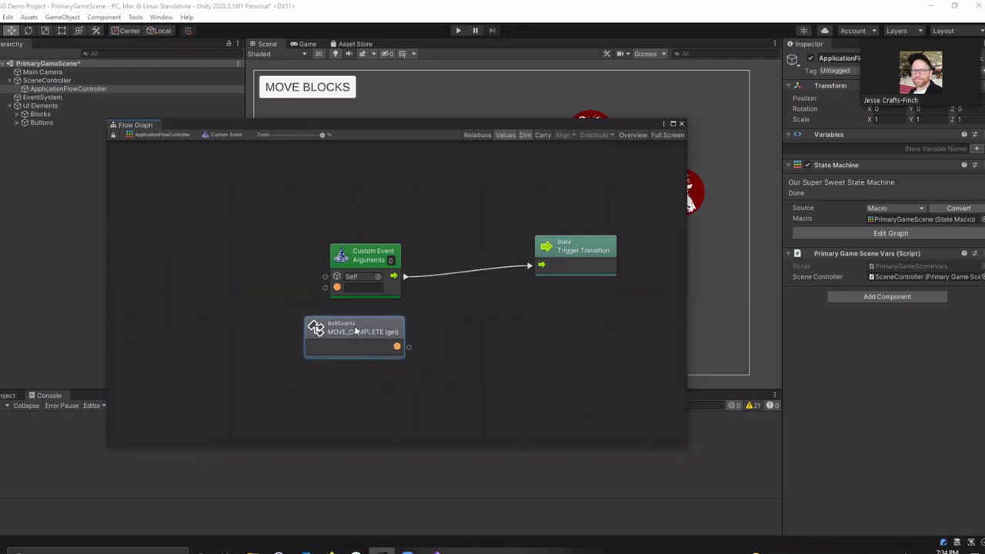
drag(409, 347, 325, 287)
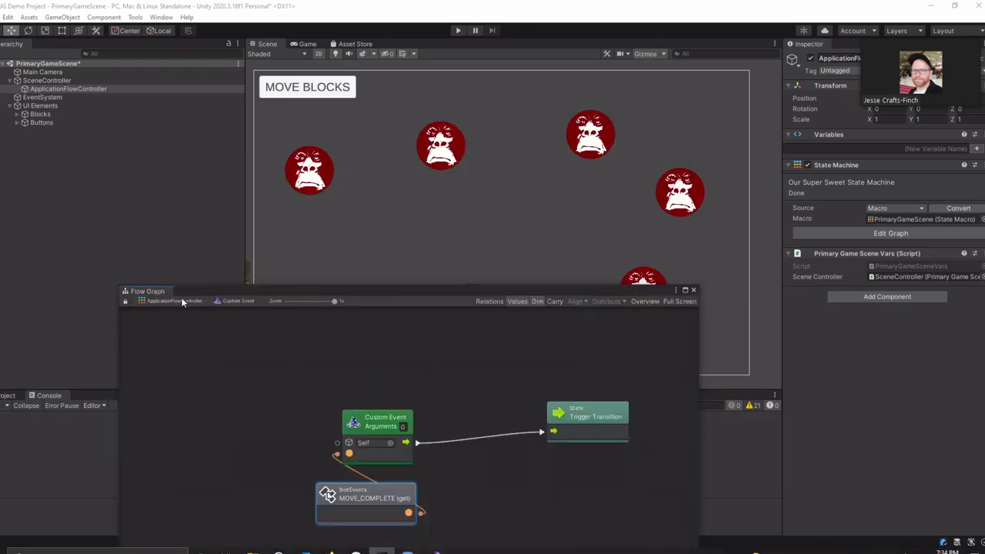
Step: Run the scene in play mode and reposition the State Graph window over the game
click(459, 30)
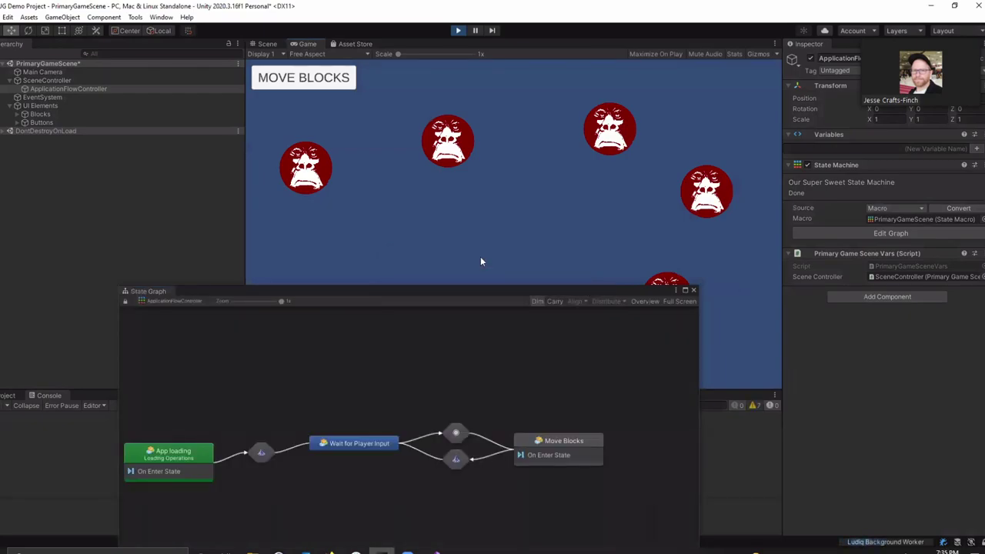
click(508, 314)
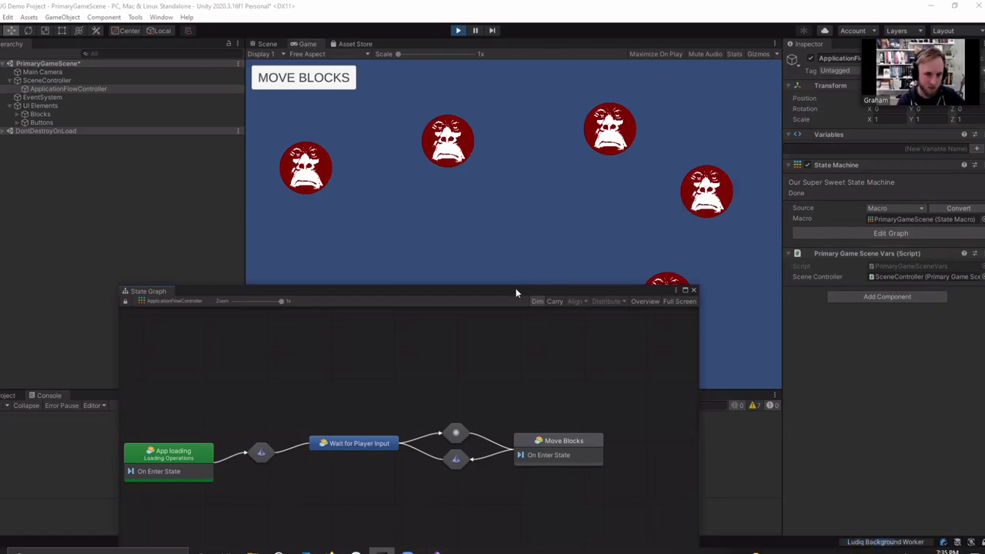
mouse_move(516, 288)
mouse_down()
mouse_move(524, 209)
mouse_move(513, 329)
mouse_up()
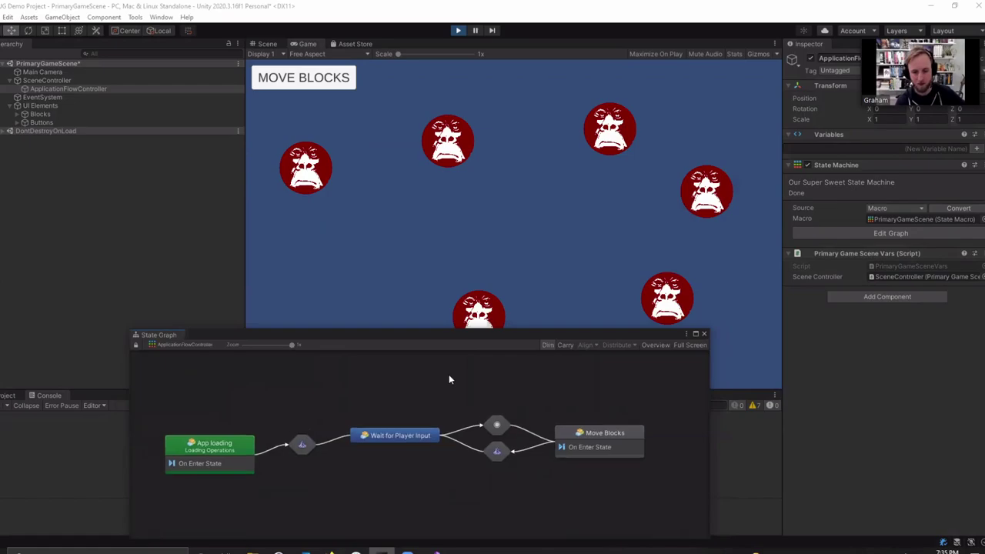
scroll(450, 380, down, 1)
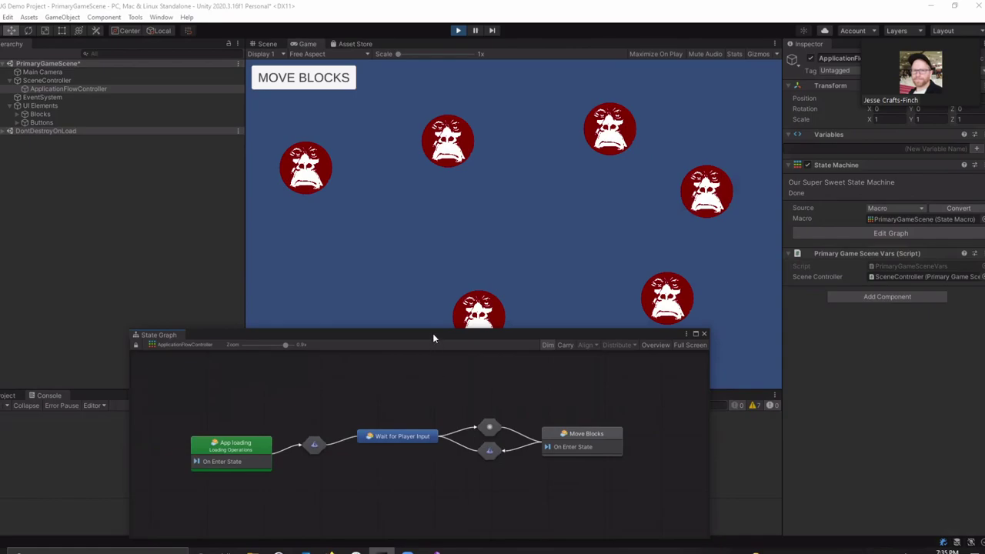
drag(433, 330, 424, 320)
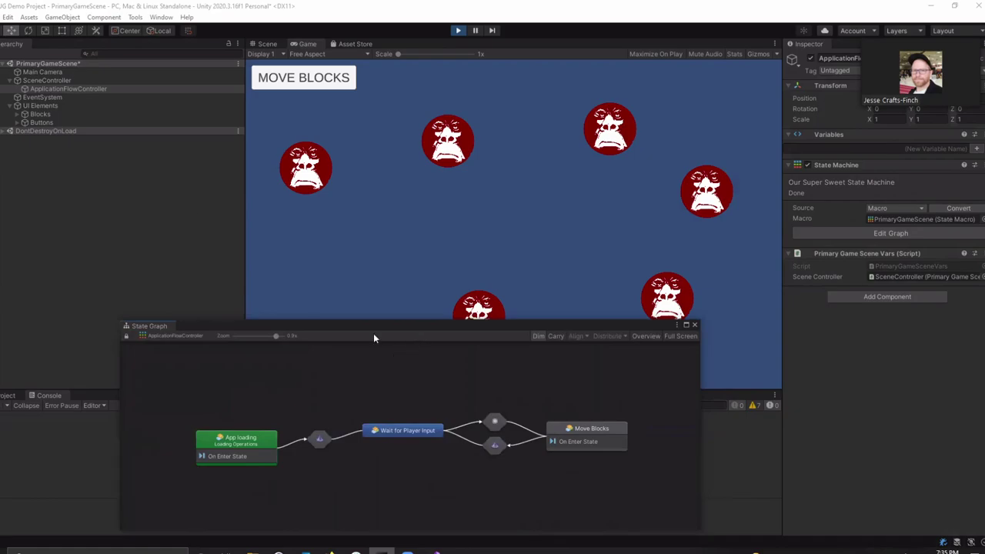
drag(415, 331, 370, 338)
Step: Nudge the Wait for Player Input and Move Blocks states and fine-tune the window position
click(551, 440)
drag(550, 441, 554, 442)
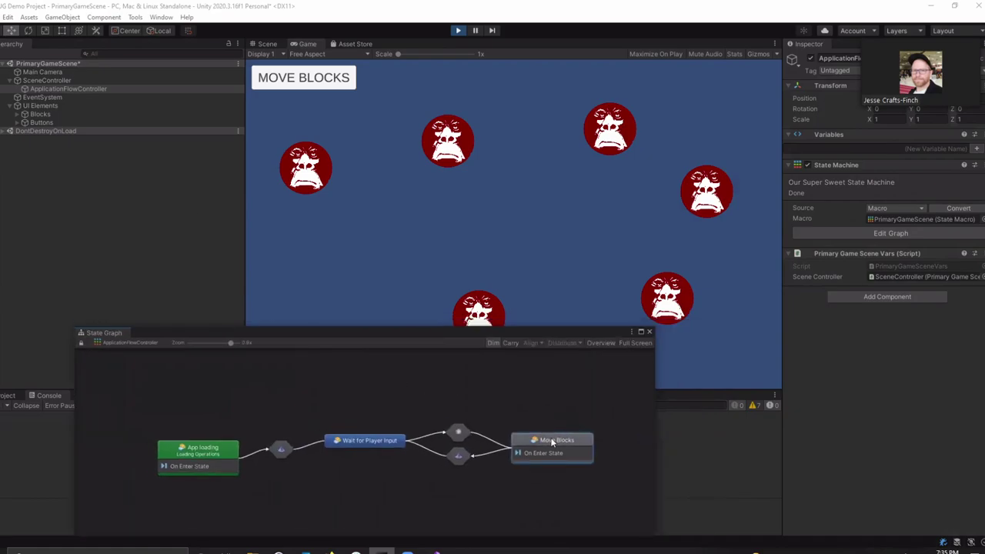
drag(389, 445, 400, 466)
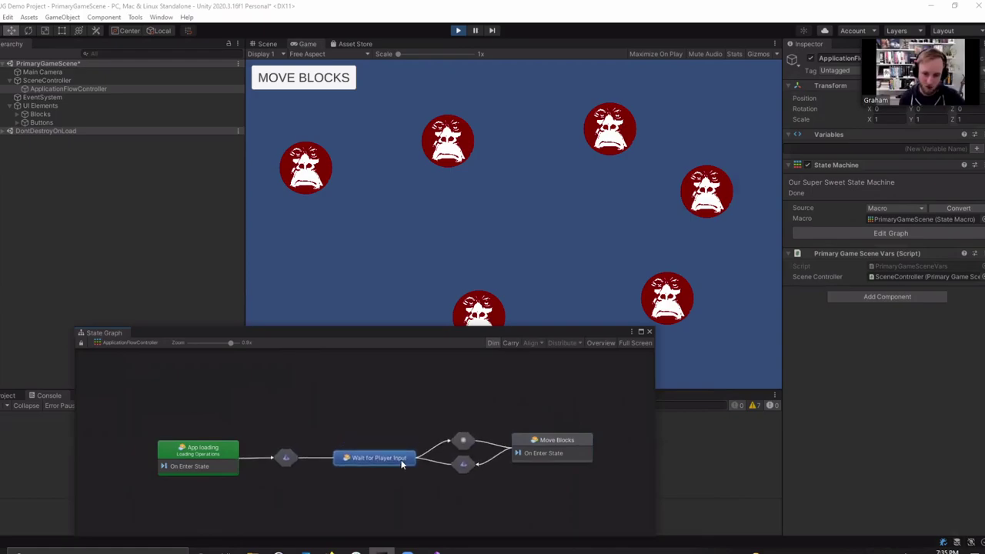
drag(539, 454, 537, 461)
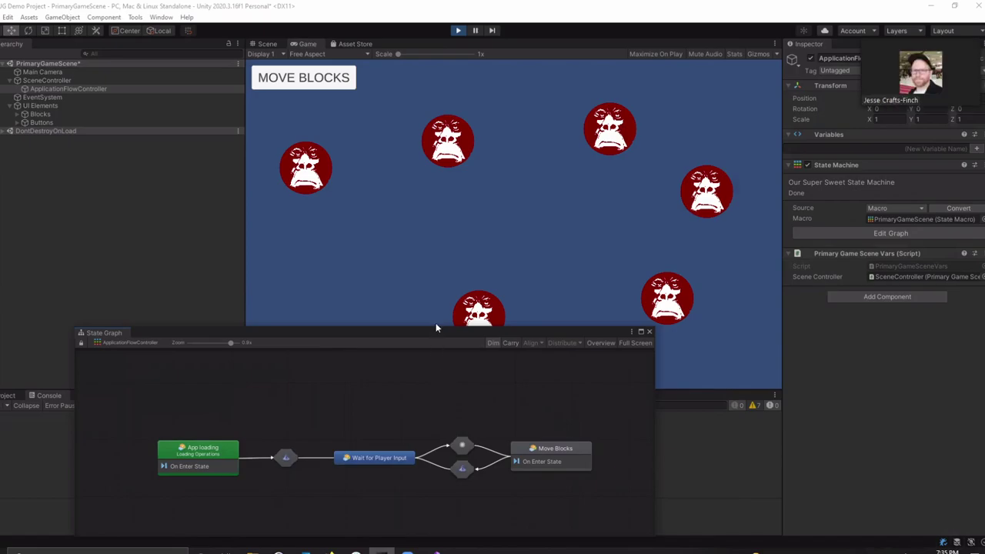
drag(436, 327, 440, 318)
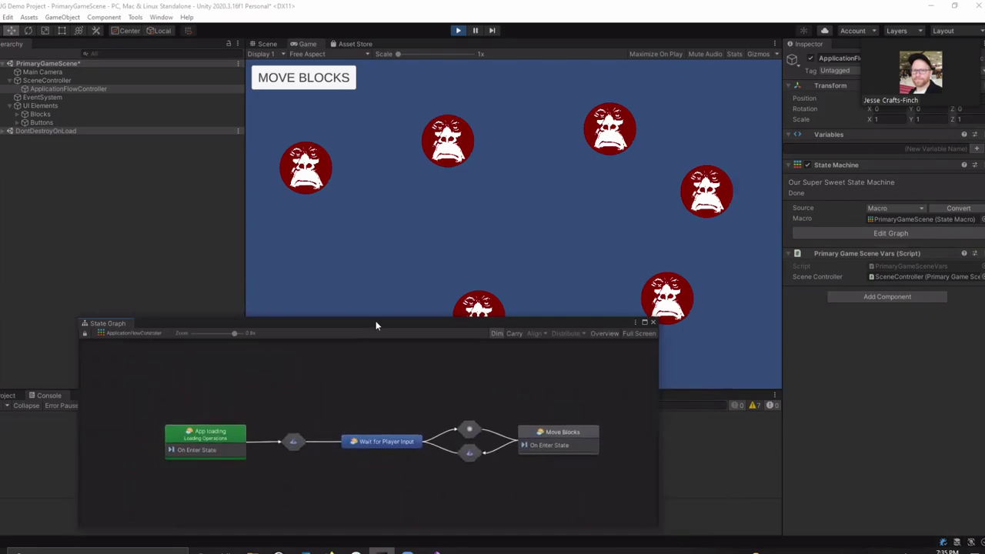
drag(376, 323, 371, 327)
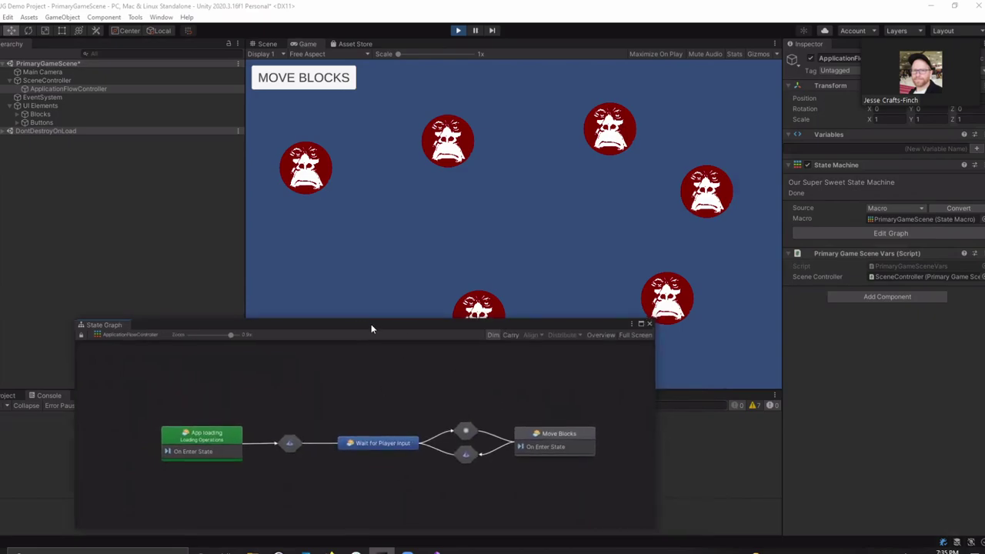
Step: Stop play mode and look through the Tools > Bolt menu without choosing a command
click(459, 31)
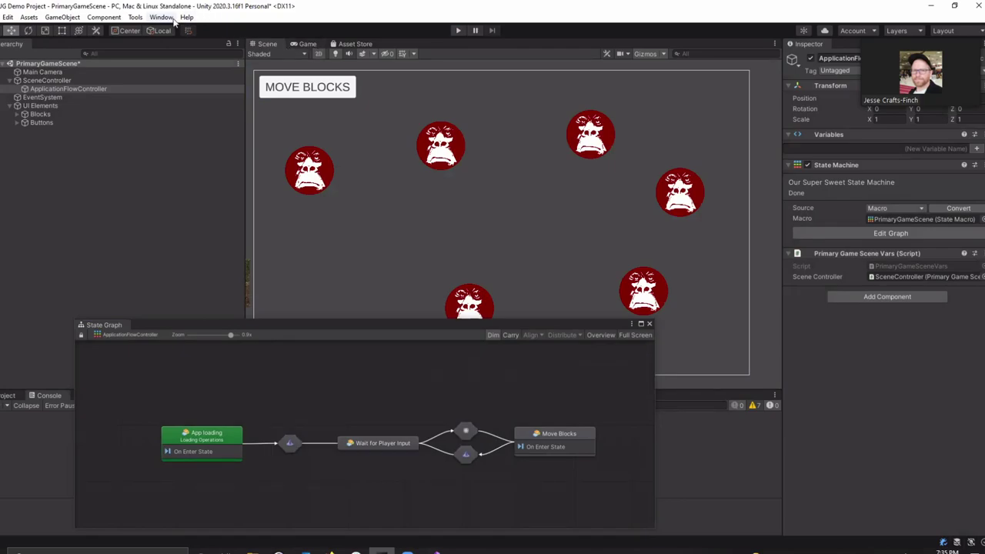
click(135, 17)
mouse_move(146, 33)
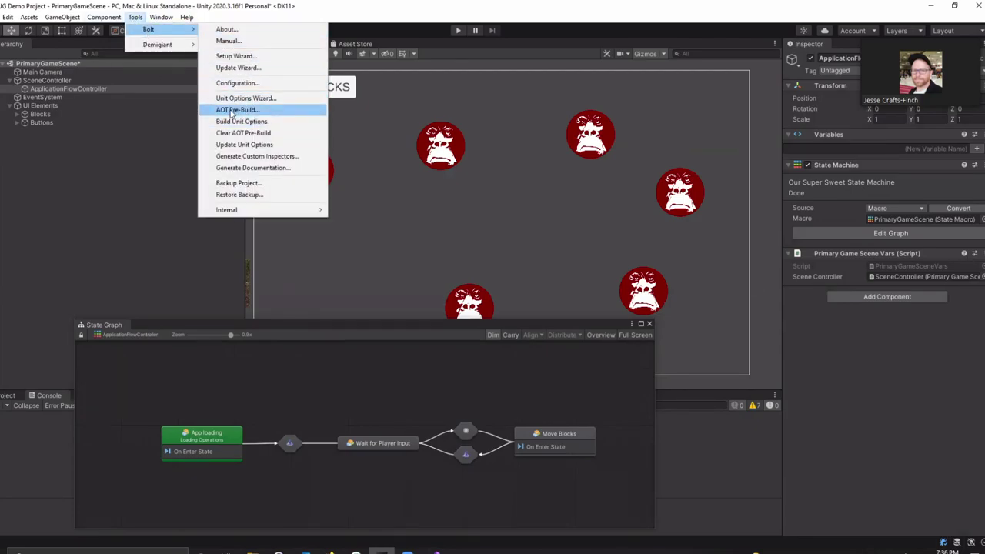
click(321, 324)
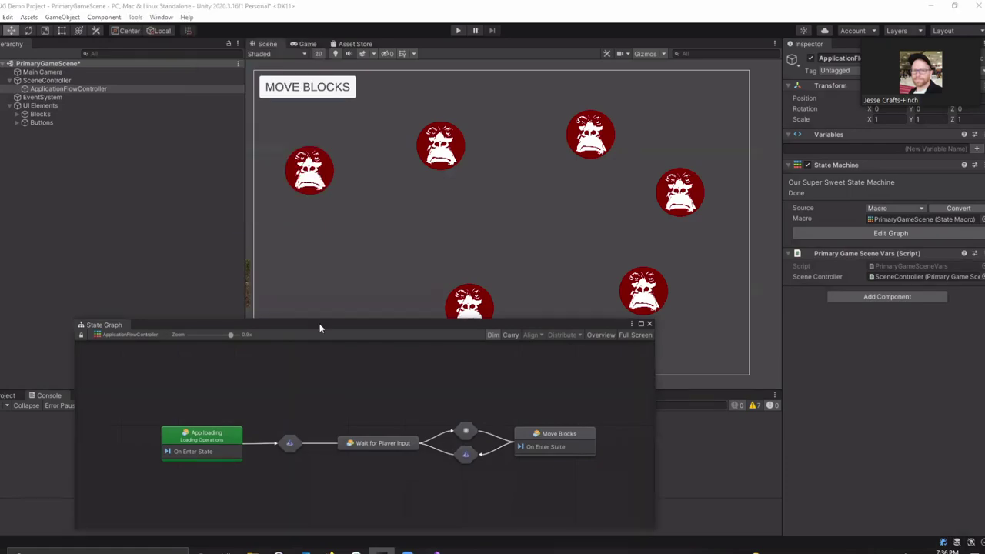
Step: Move, heighten and narrow the State Graph window, panning the graph back into view
drag(321, 324, 318, 295)
drag(496, 500, 496, 519)
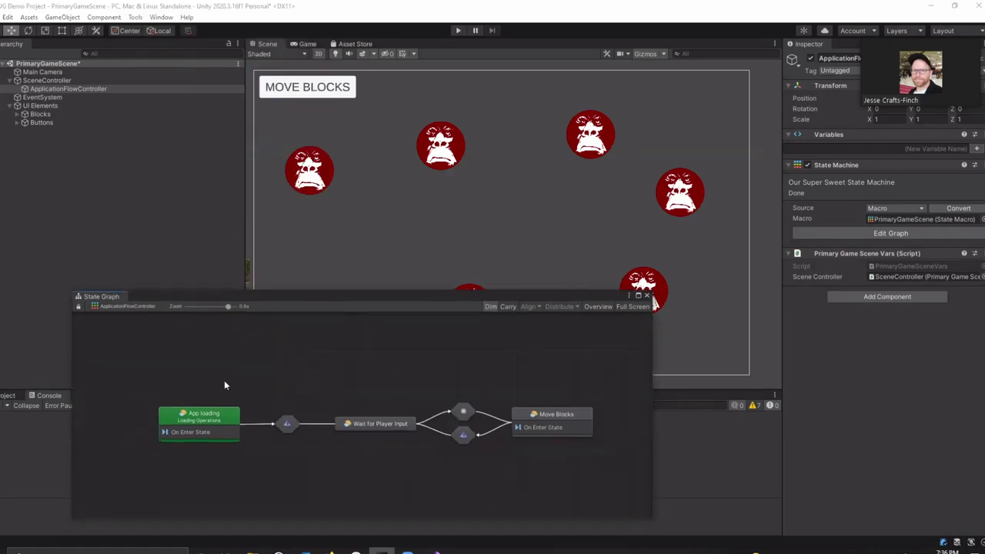
middle_drag(512, 428, 483, 405)
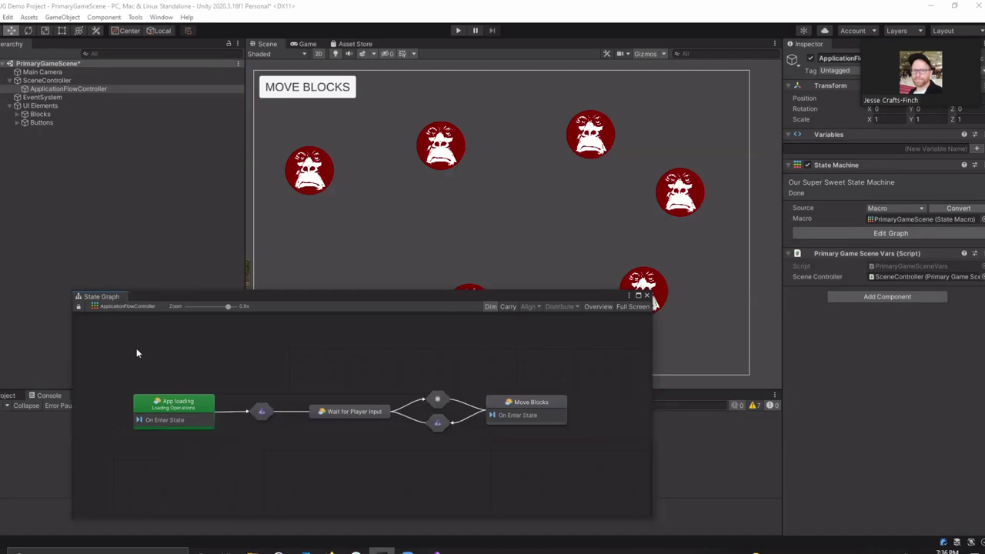
middle_drag(136, 350, 158, 348)
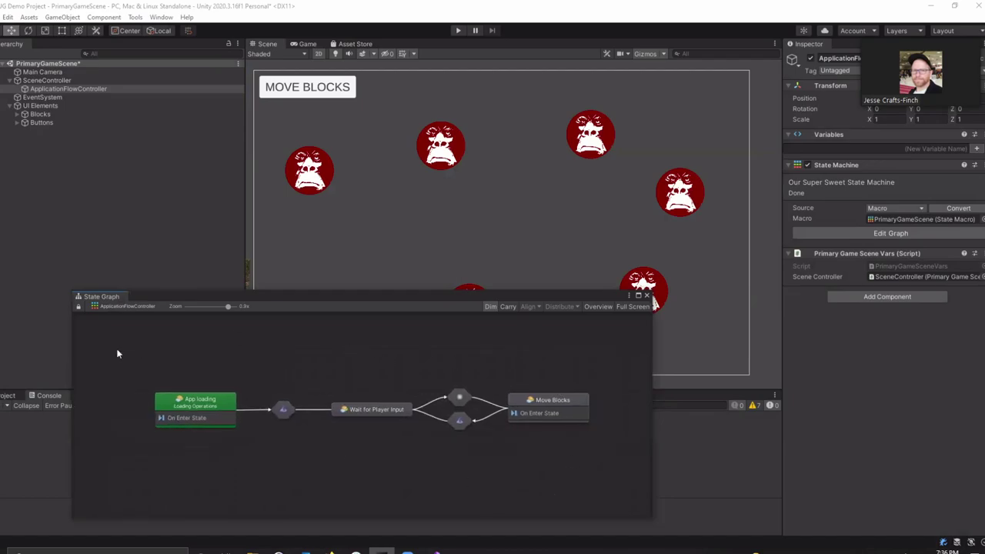
drag(485, 297, 455, 308)
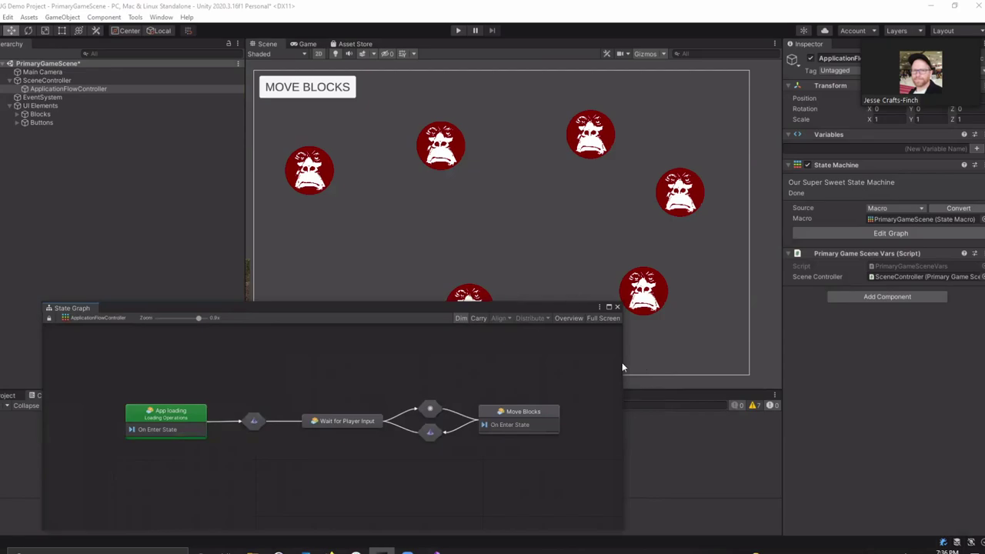
drag(623, 367, 584, 367)
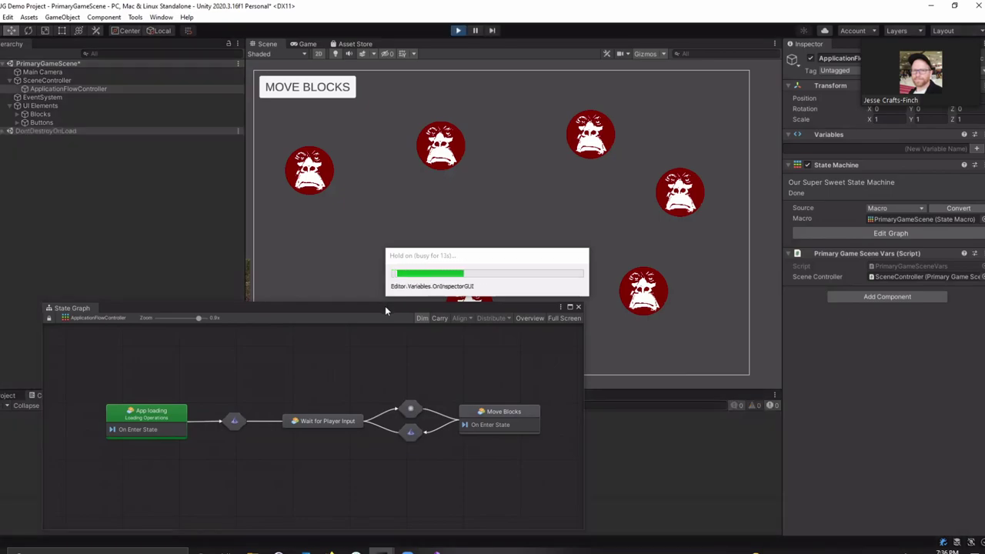
Step: Click MOVE BLOCKS about a dozen times, watching the state graph cycle through Move Blocks
mouse_move(386, 311)
mouse_down()
mouse_move(371, 354)
mouse_move(315, 371)
mouse_up()
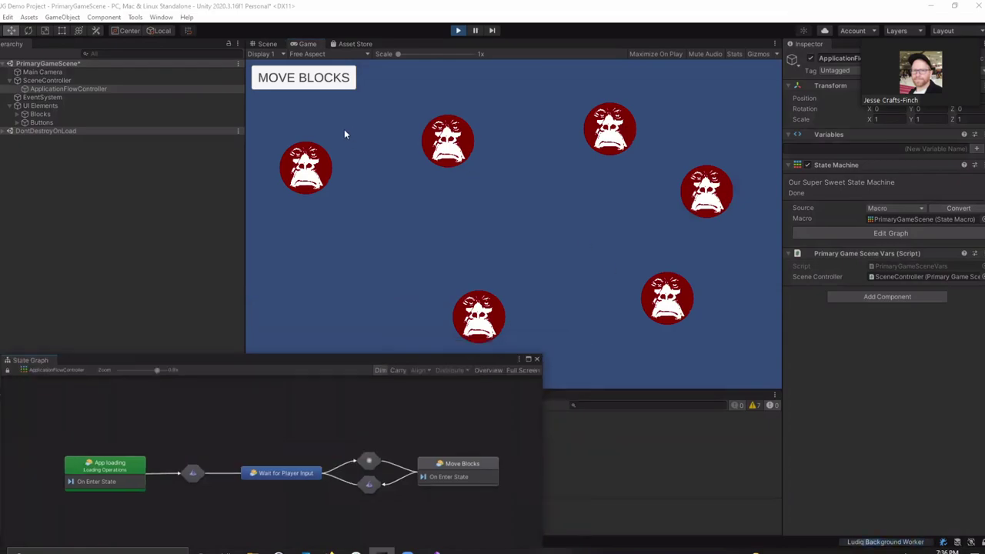
click(328, 81)
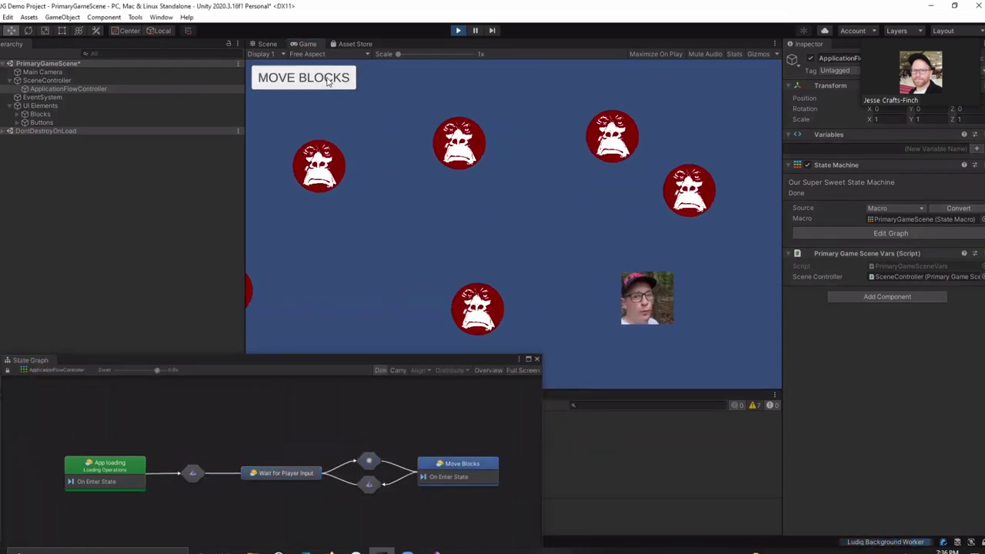
click(330, 80)
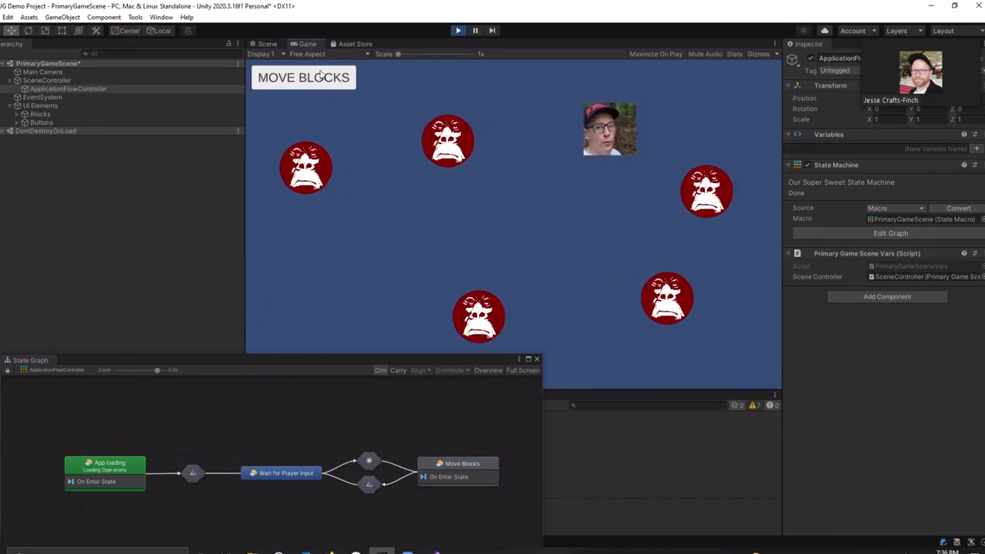
click(325, 77)
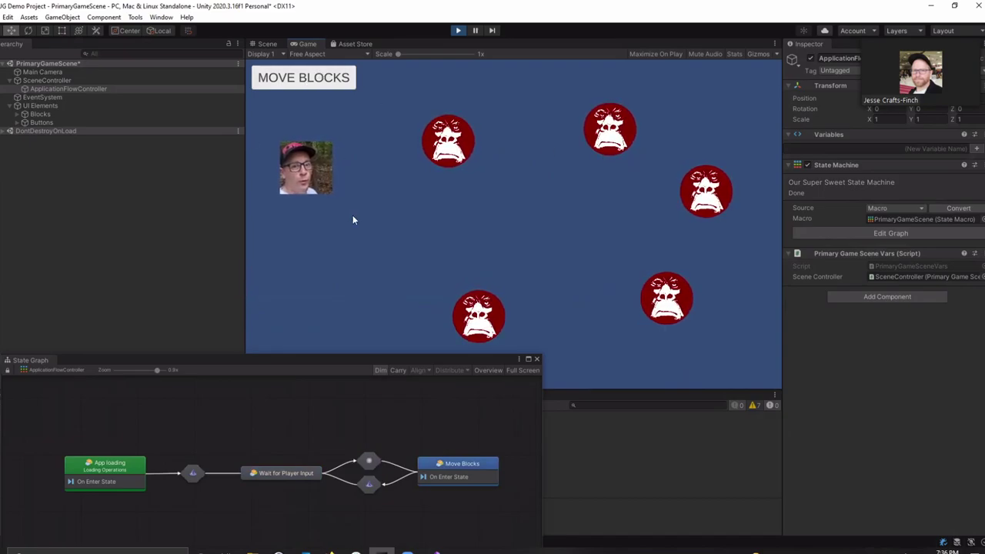
click(320, 80)
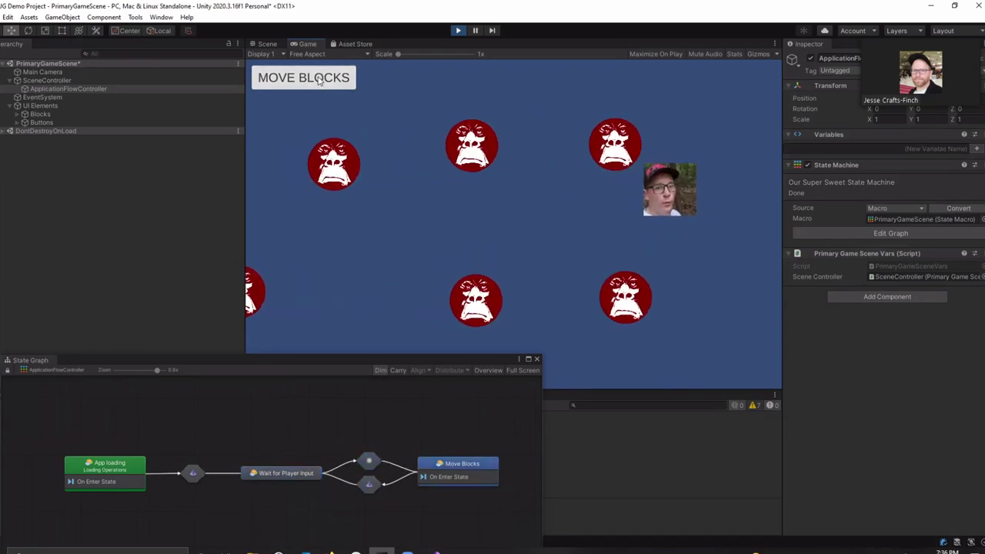
click(319, 80)
click(319, 80)
click(320, 80)
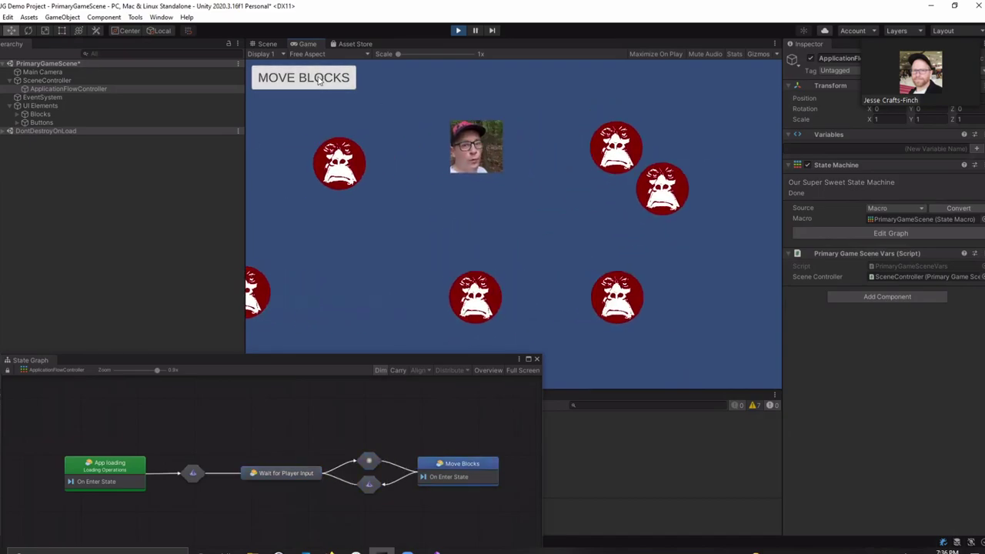
click(319, 80)
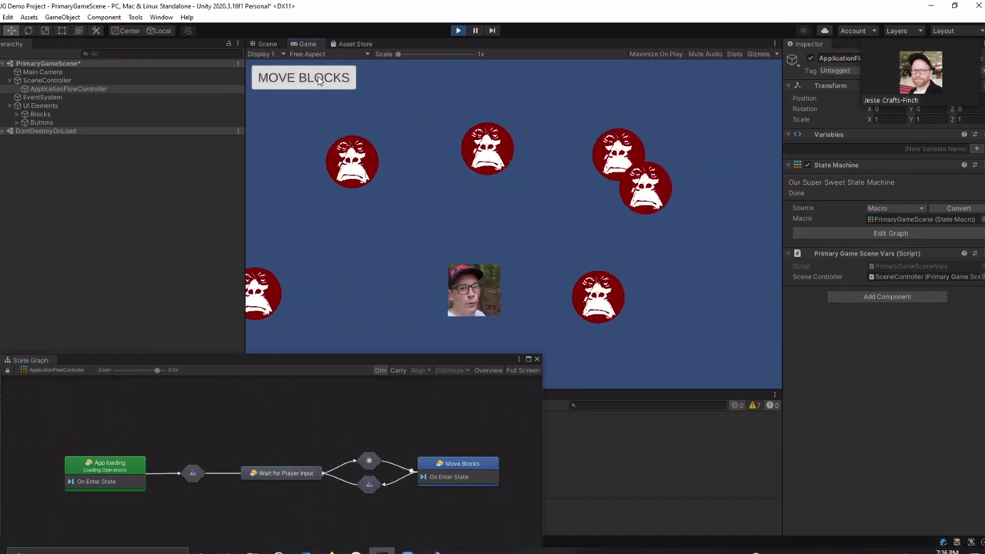
click(320, 80)
click(319, 80)
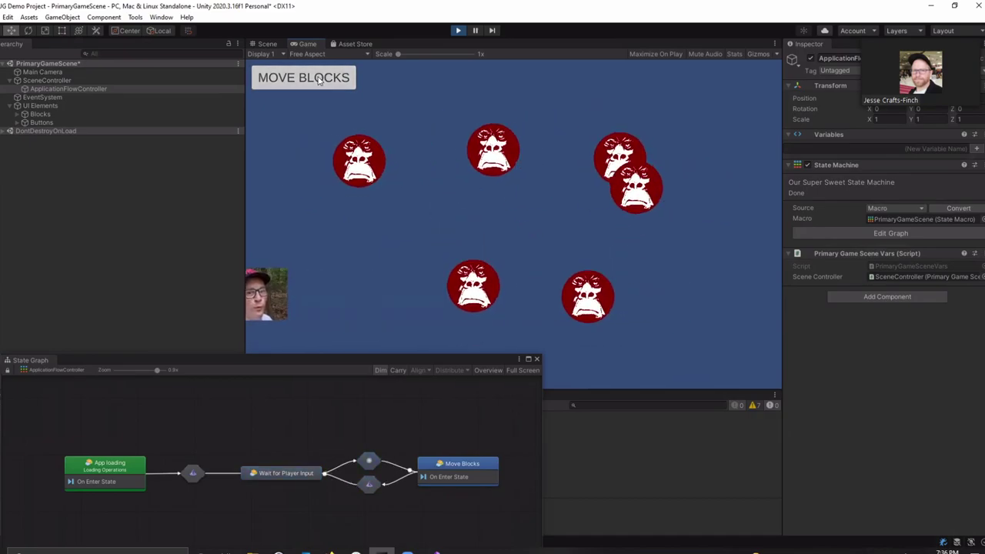
click(320, 80)
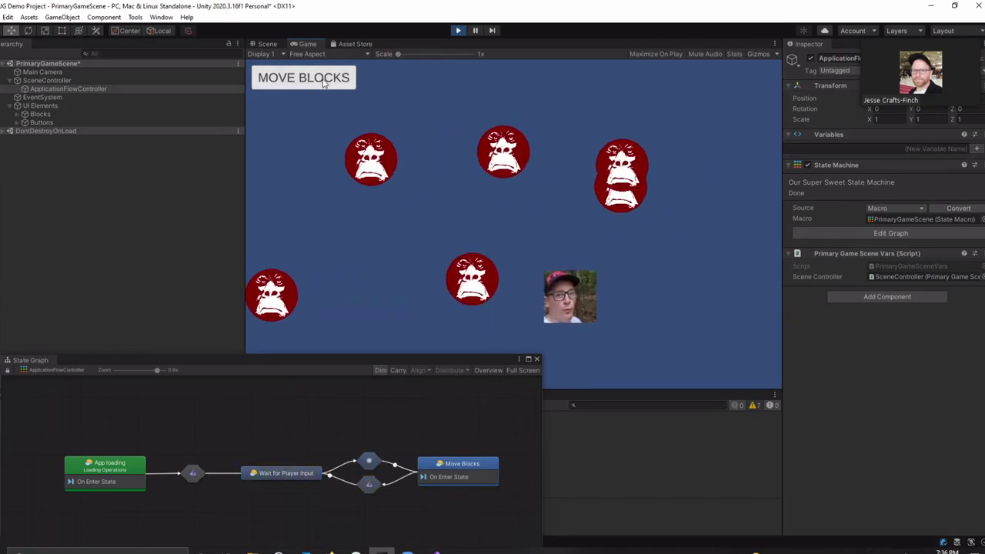
click(322, 82)
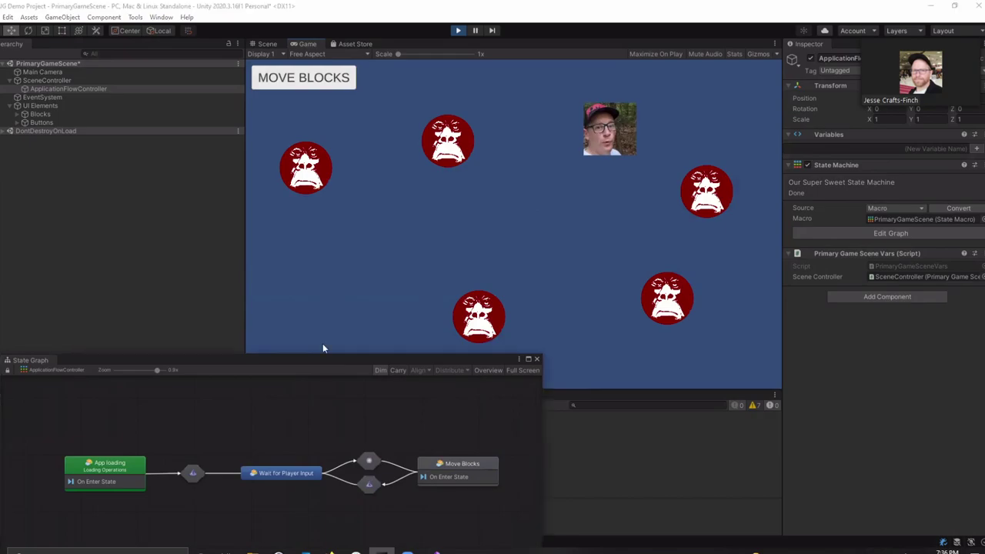
Step: Peek into the Move Blocks flow graph and return to the parent state graph
drag(323, 349, 320, 308)
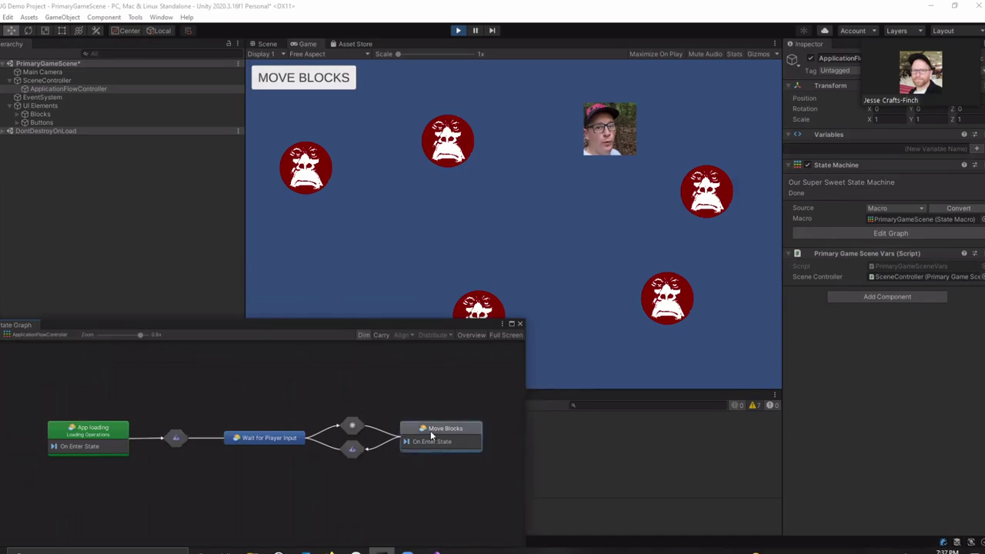
middle_drag(430, 430, 356, 444)
double_click(267, 436)
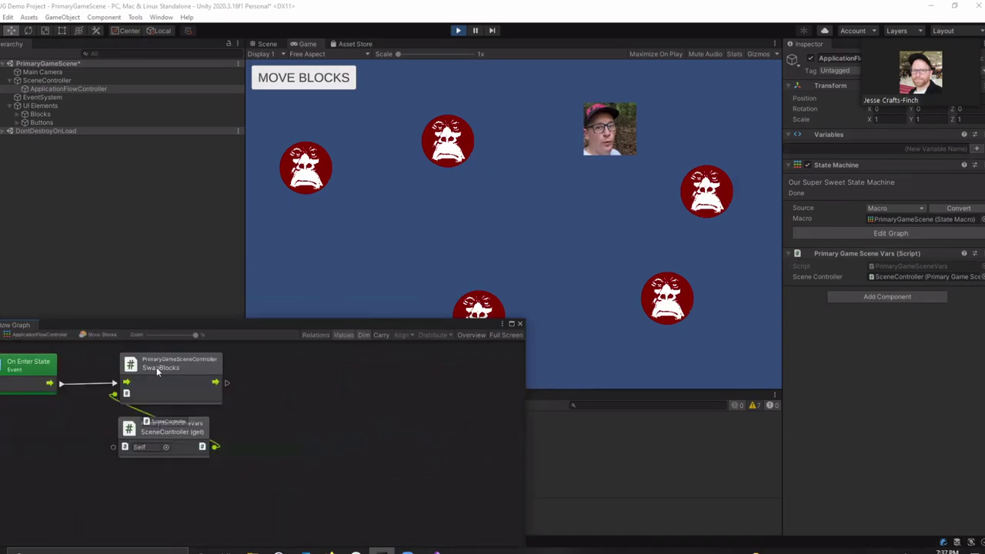
click(56, 339)
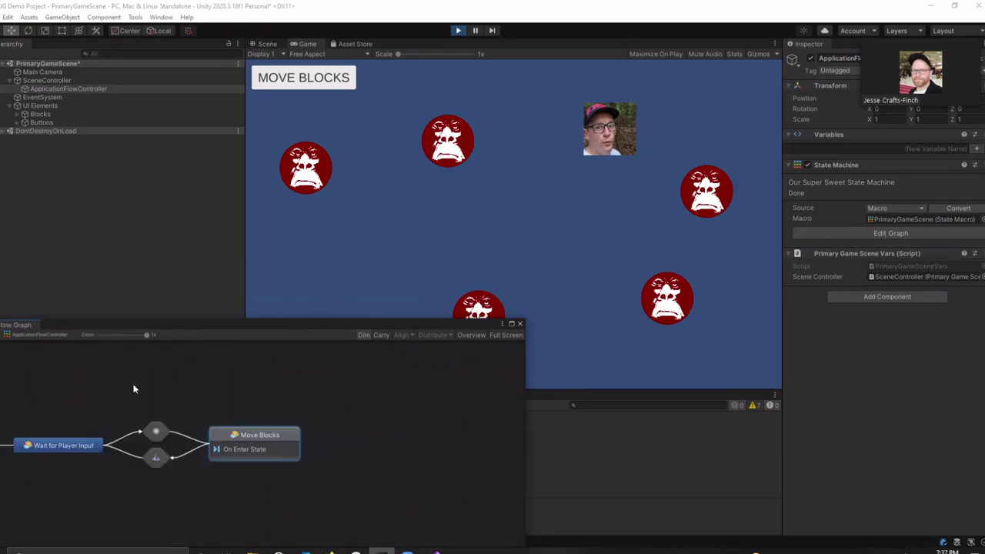
Step: Inspect the MOVE_COMPLETE return transition, then reopen Move Blocks' flow graph and raise the window
double_click(159, 460)
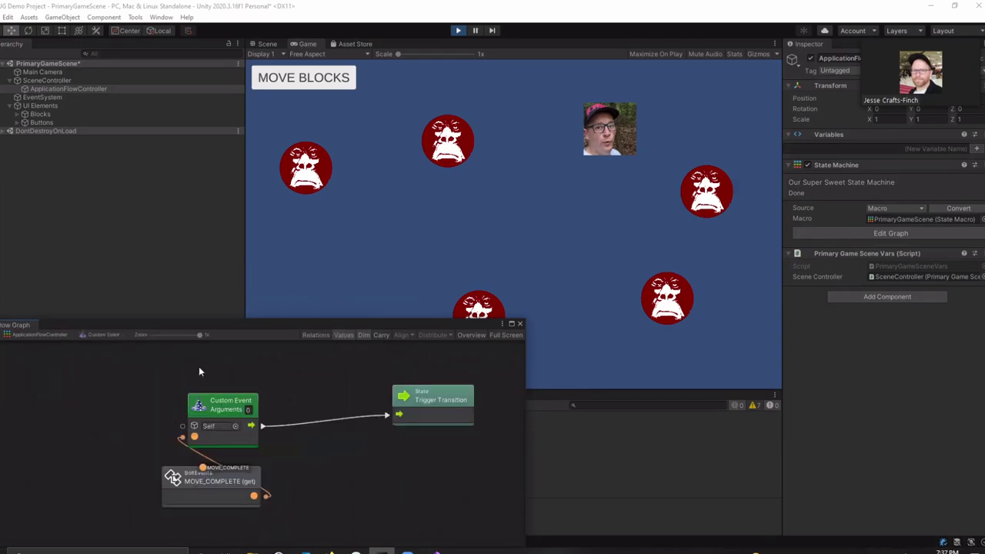
drag(243, 490, 269, 496)
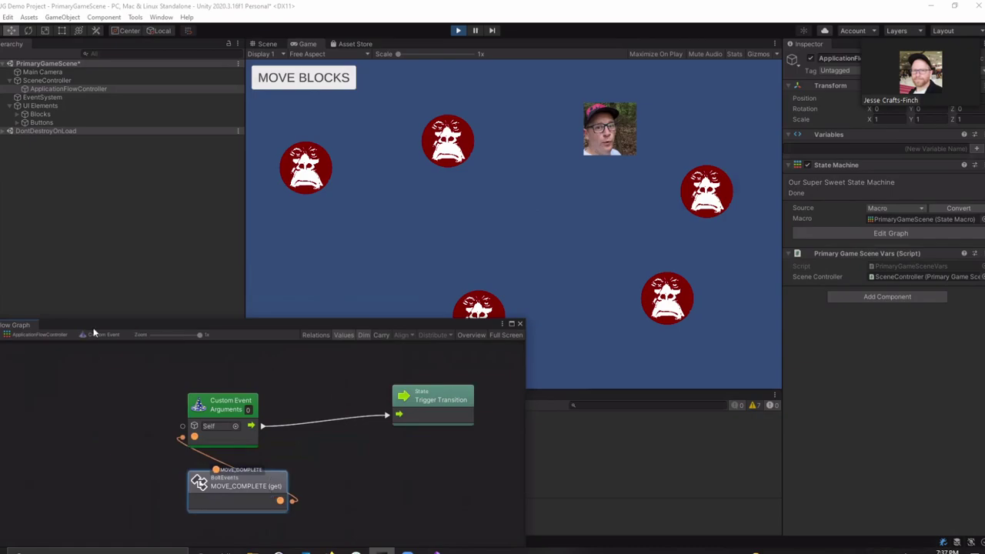
click(63, 335)
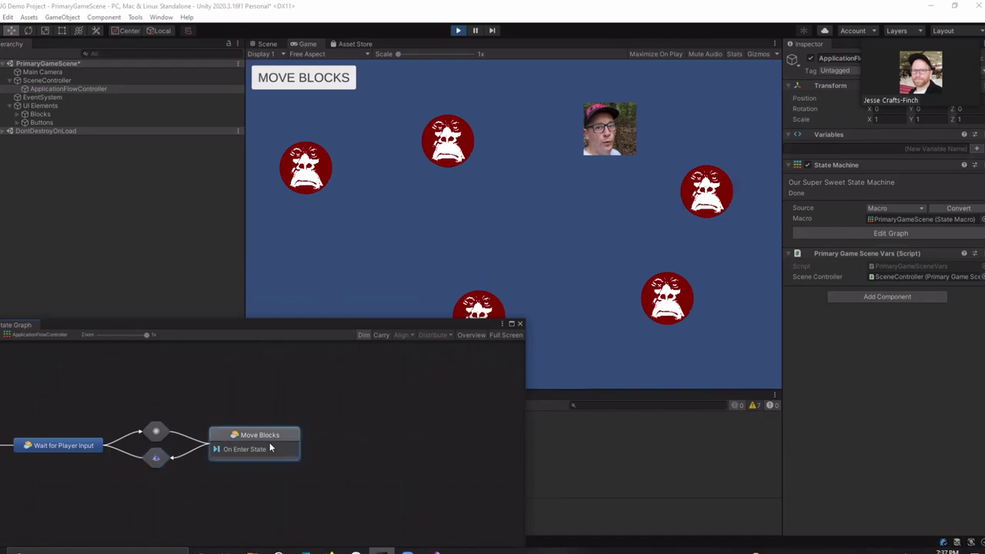
double_click(269, 442)
drag(291, 333, 362, 268)
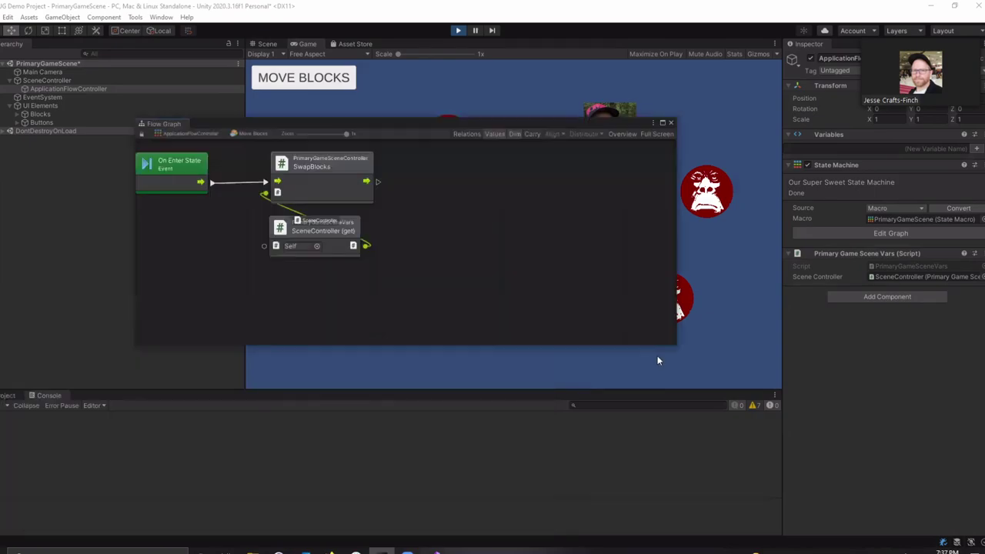
Step: Enlarge the flow graph window and box-select its On Enter State nodes to inspect them
drag(671, 343, 775, 469)
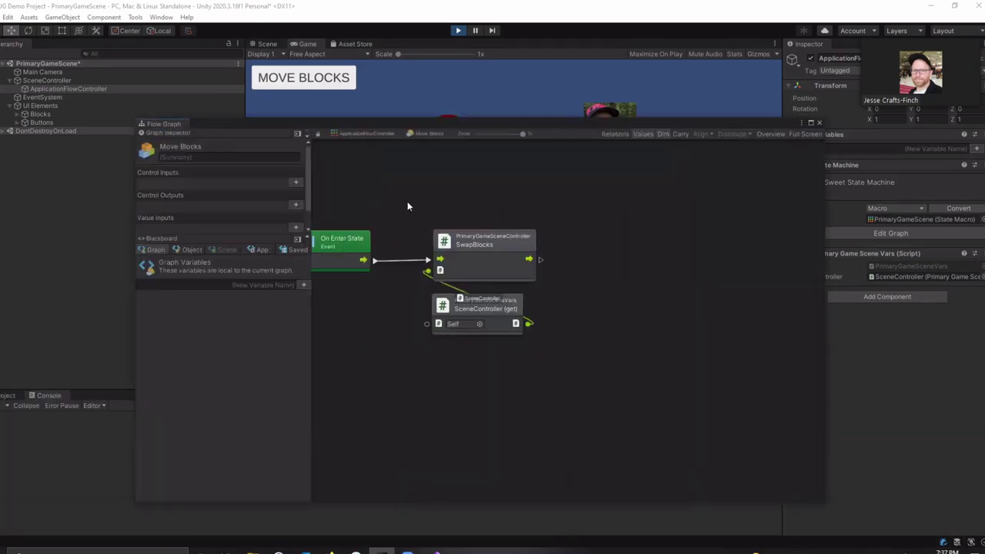
middle_drag(408, 201, 476, 206)
click(407, 251)
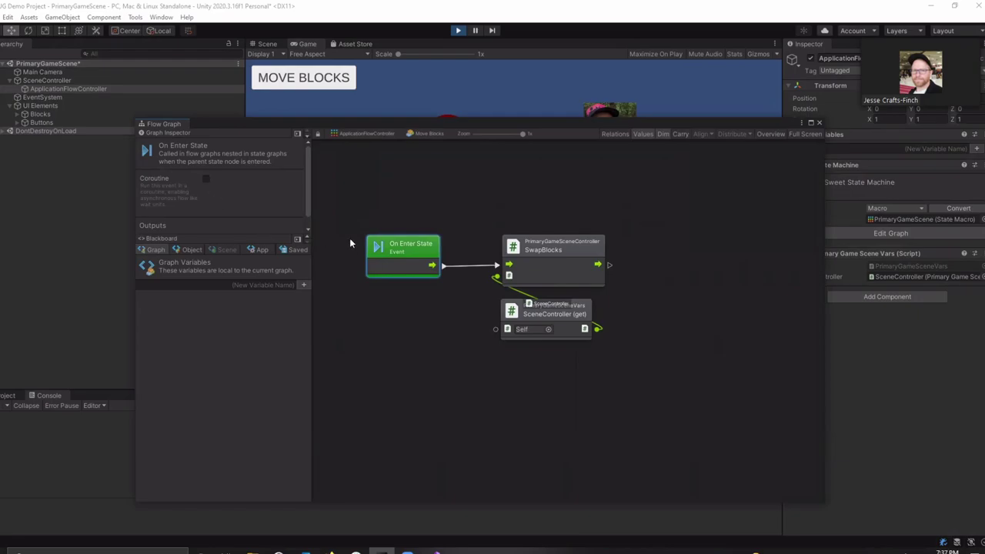
drag(343, 186, 679, 392)
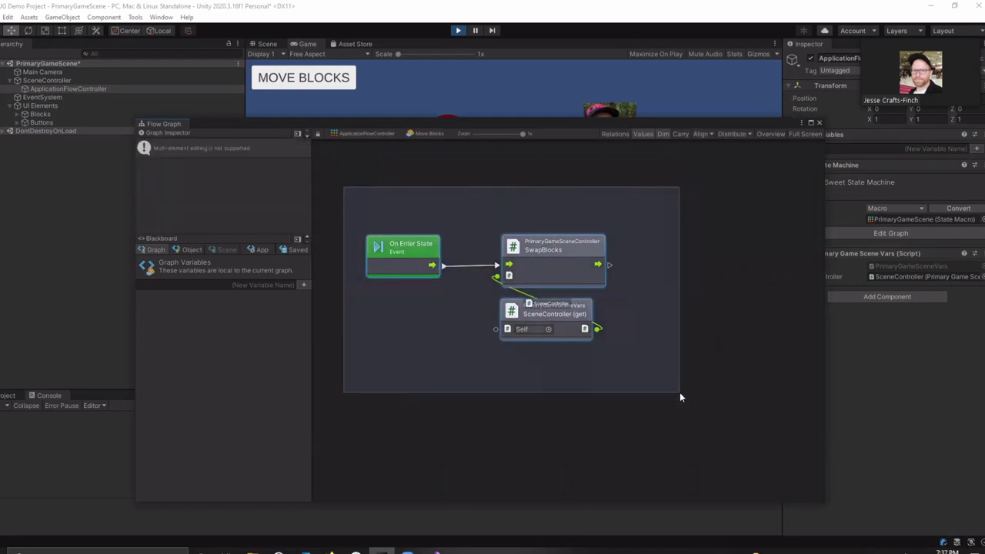
click(398, 218)
drag(355, 179, 634, 401)
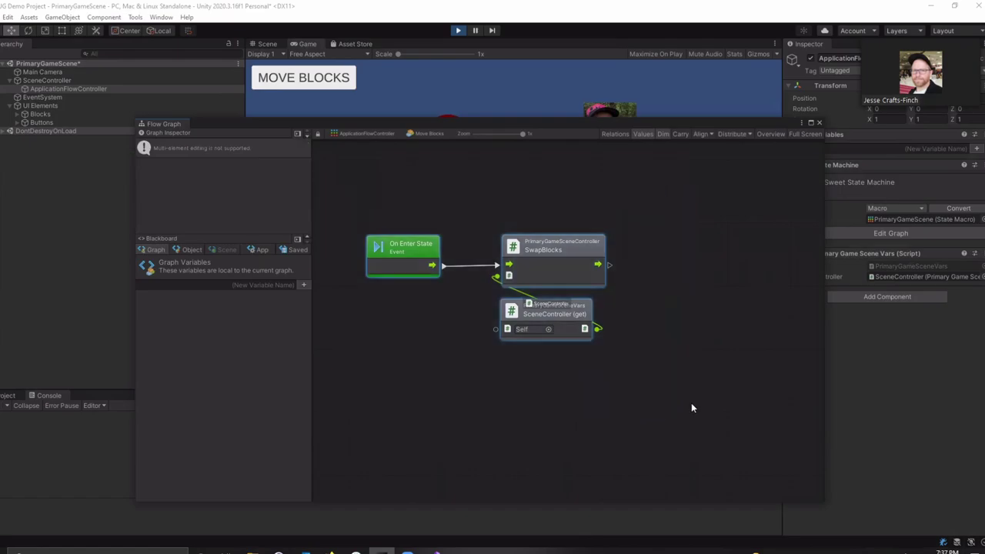
click(691, 408)
drag(325, 177, 682, 389)
click(651, 374)
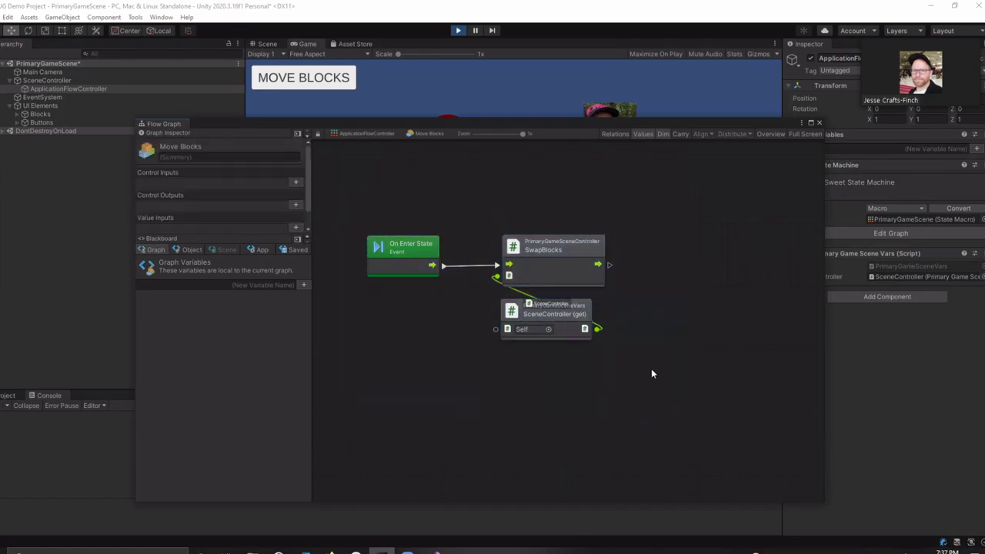
drag(354, 197, 679, 411)
click(688, 410)
Step: Narrow the graph window to show the inspector and inspect the SwapBlocks and other nodes
middle_drag(510, 192, 492, 228)
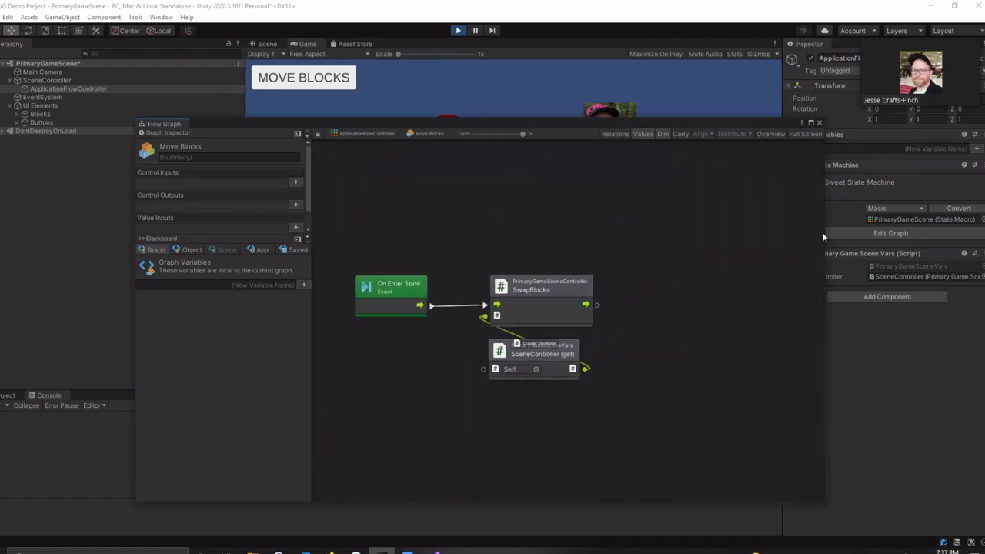
drag(826, 234, 748, 234)
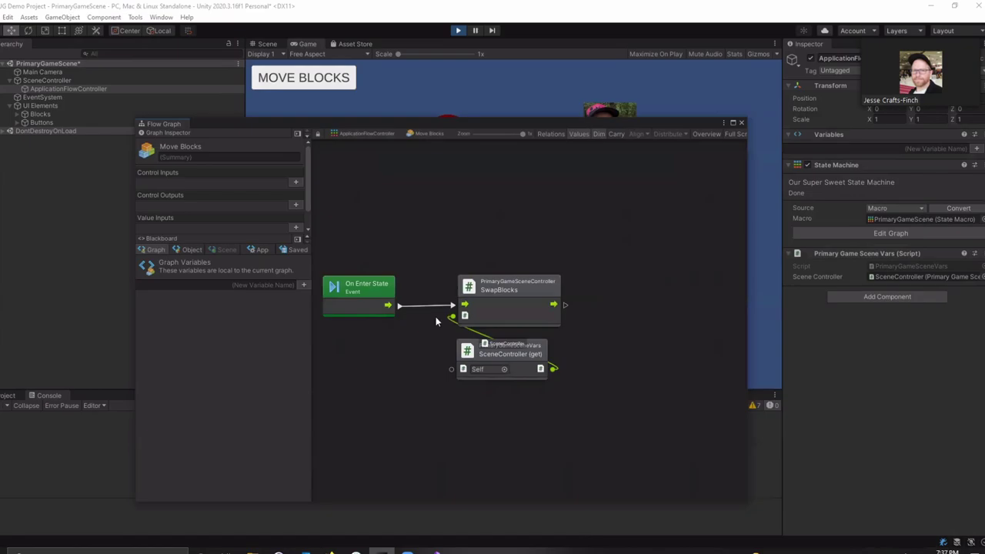
middle_drag(472, 230, 502, 229)
click(530, 283)
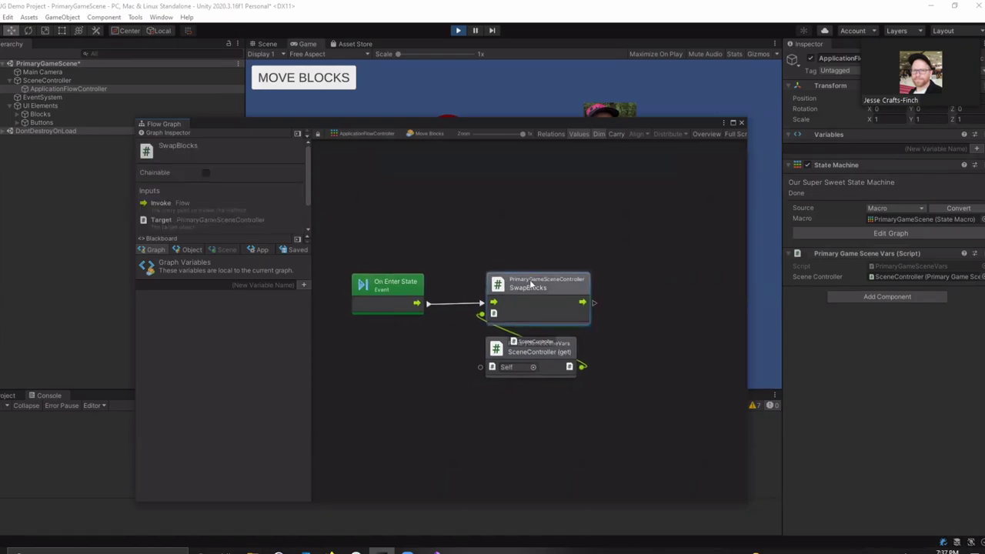
click(477, 226)
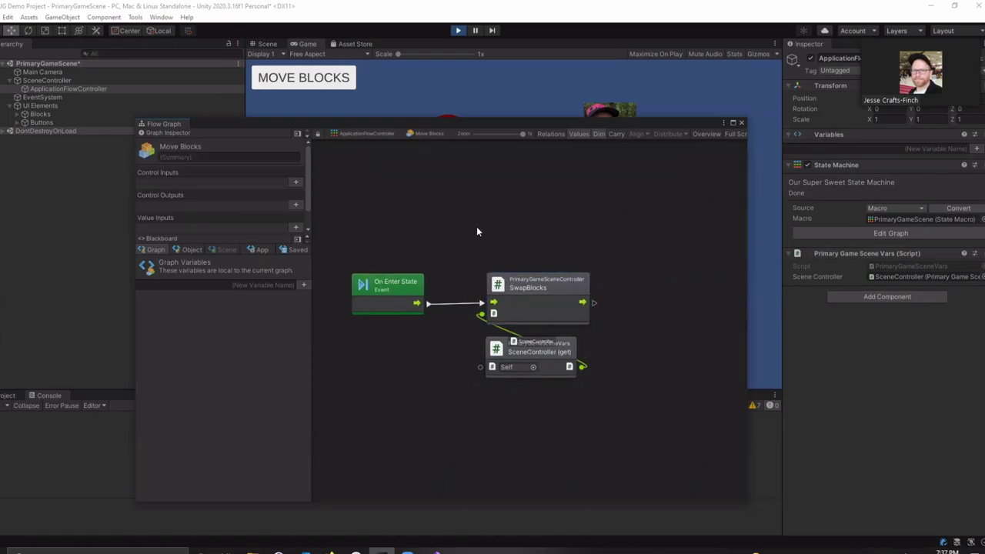
drag(329, 217, 633, 420)
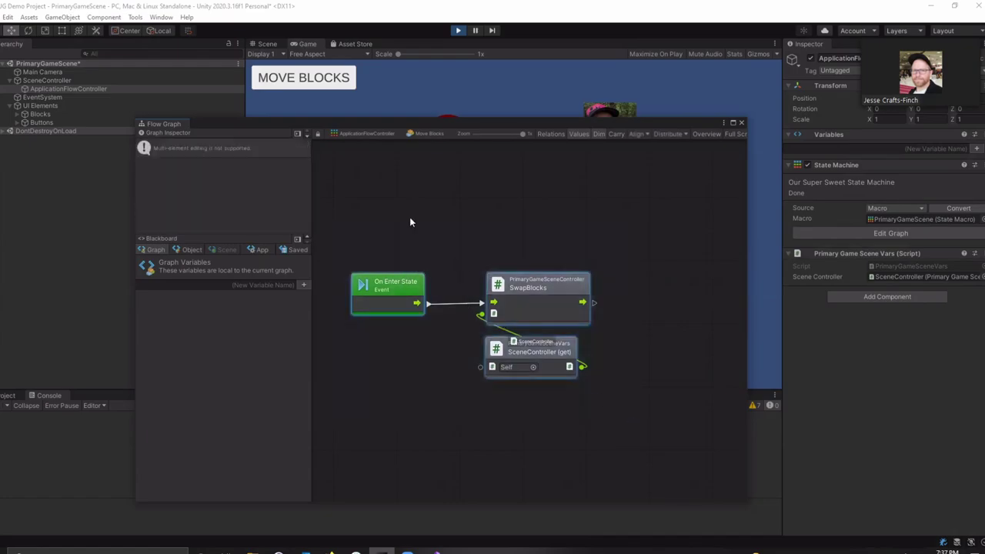
click(630, 257)
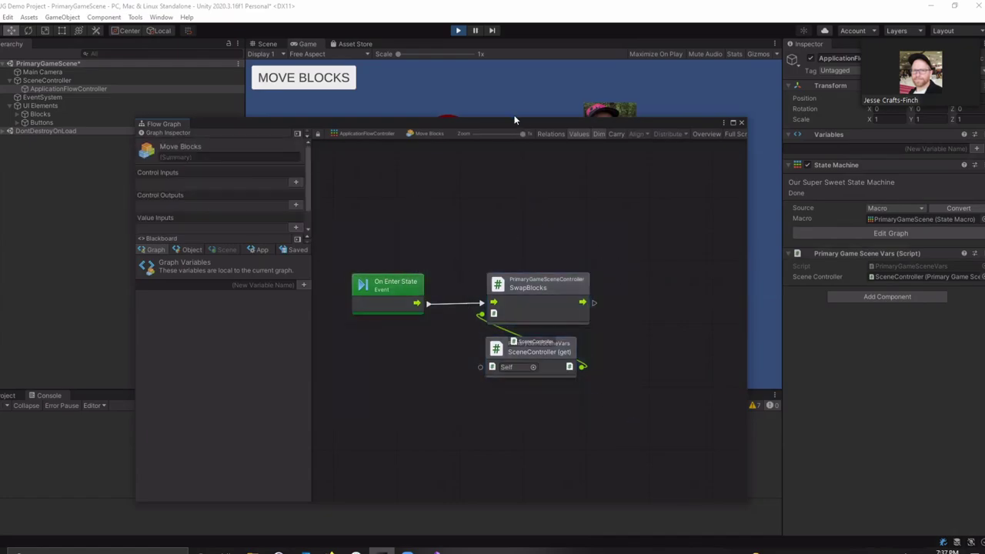
Step: Return to the ApplicationFlowController state graph, reposition its window, and stop play mode
drag(515, 120, 511, 107)
click(367, 122)
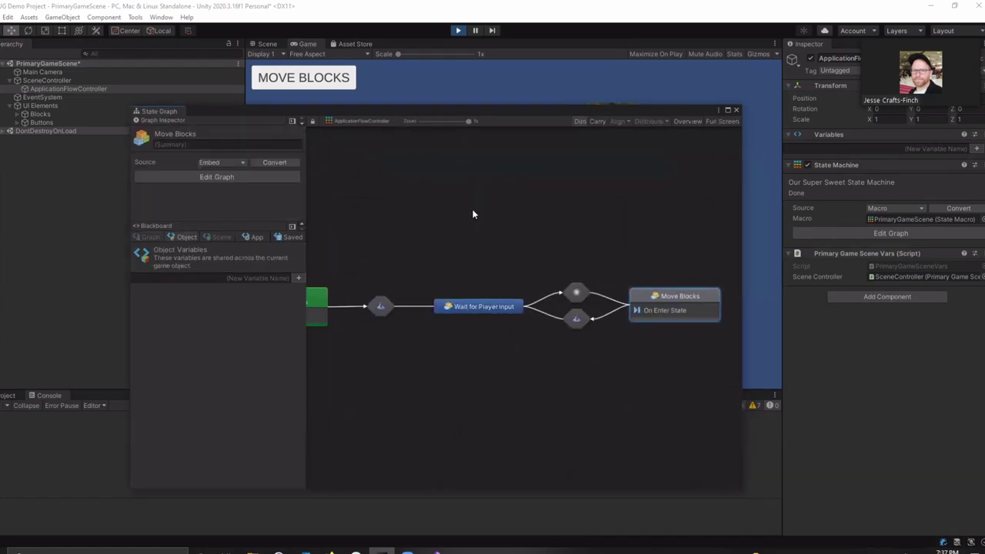
scroll(474, 214, down, 3)
drag(484, 115, 462, 123)
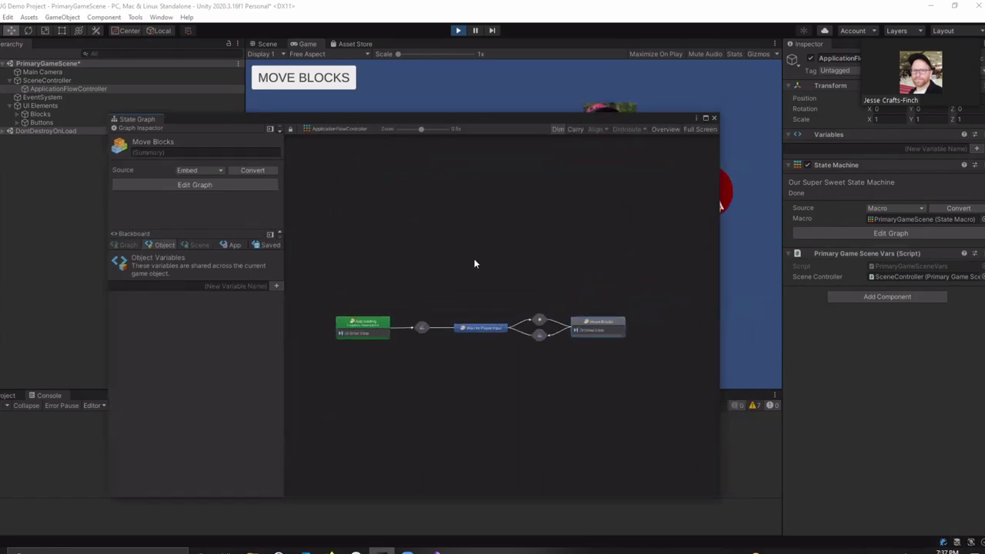
scroll(475, 264, up, 2)
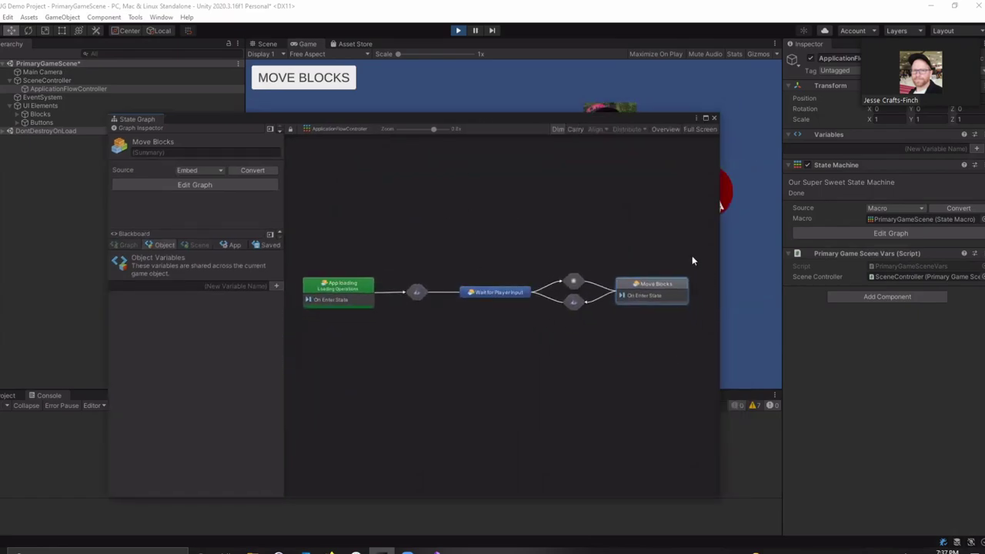
drag(720, 259, 766, 262)
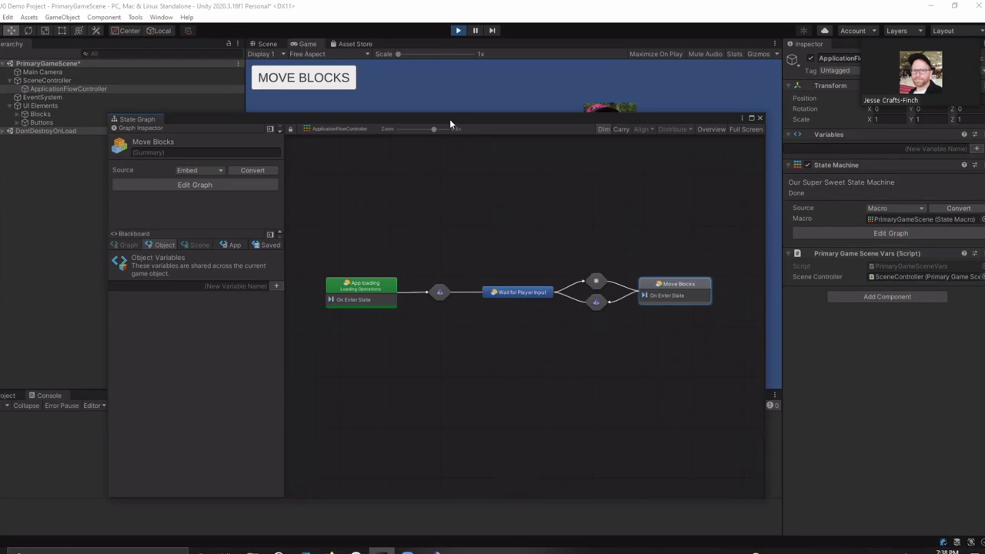
drag(449, 118, 502, 124)
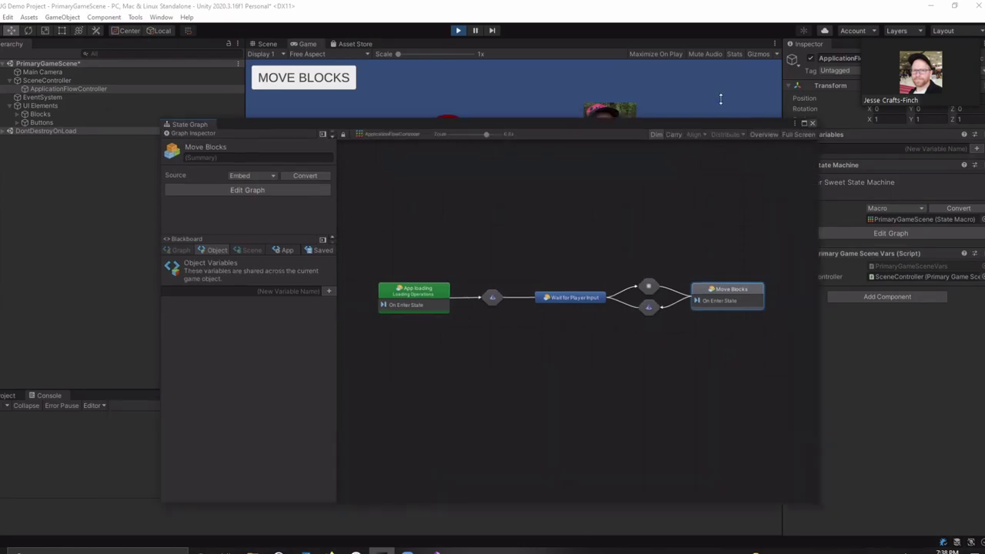
click(458, 30)
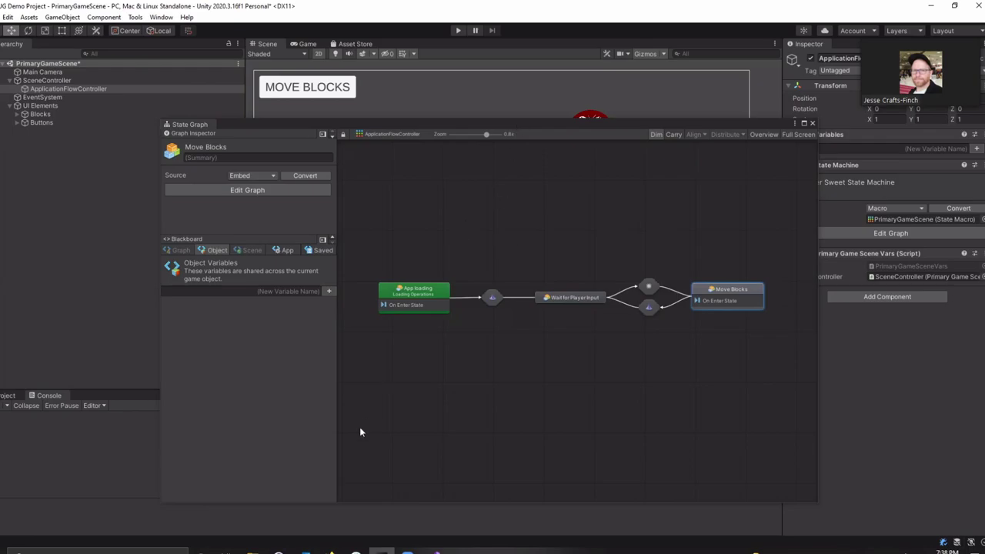
Step: Add a Super State to the graph, then delete it
right_click(418, 209)
click(449, 223)
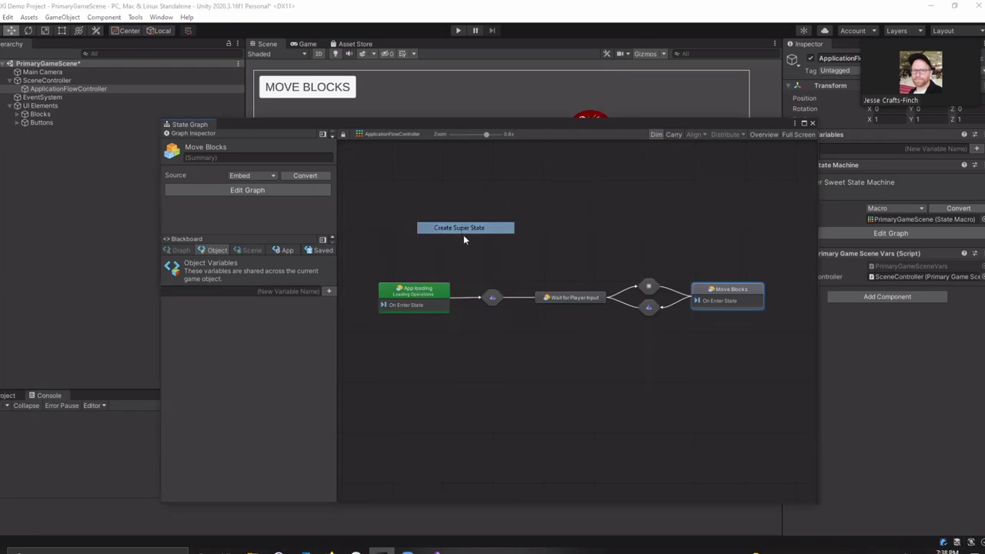
click(438, 216)
drag(438, 216, 413, 208)
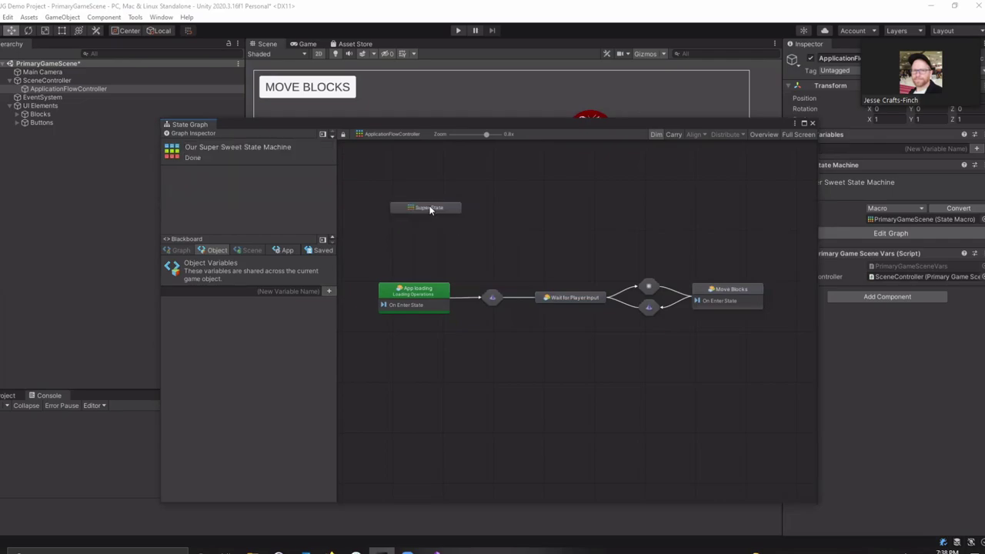
click(462, 246)
key(Delete)
Step: Create a new super state titled 'Game Menu' above the App loading flow
right_click(436, 204)
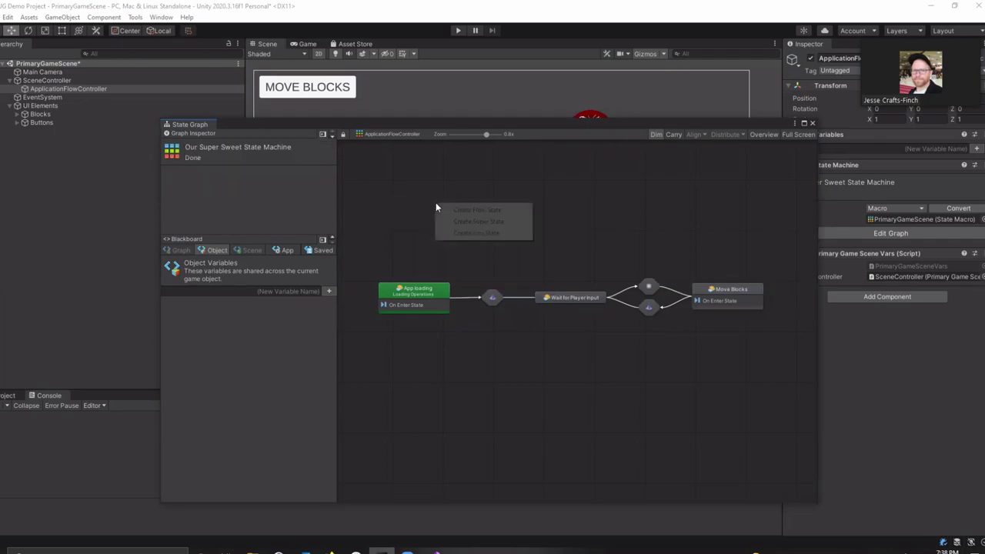
click(470, 221)
drag(474, 210, 433, 206)
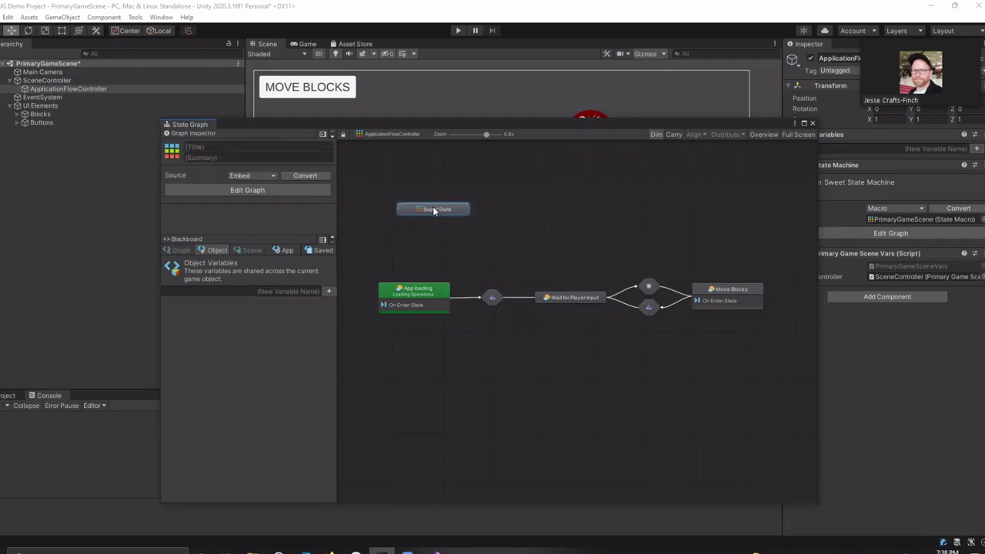
click(235, 146)
text(Game Menu)
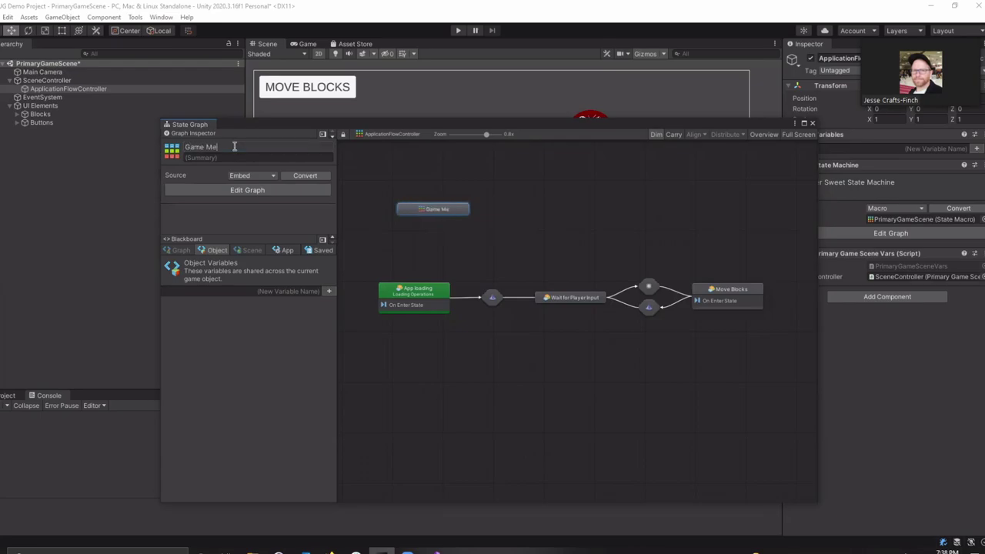
click(533, 226)
drag(448, 209, 429, 209)
click(513, 217)
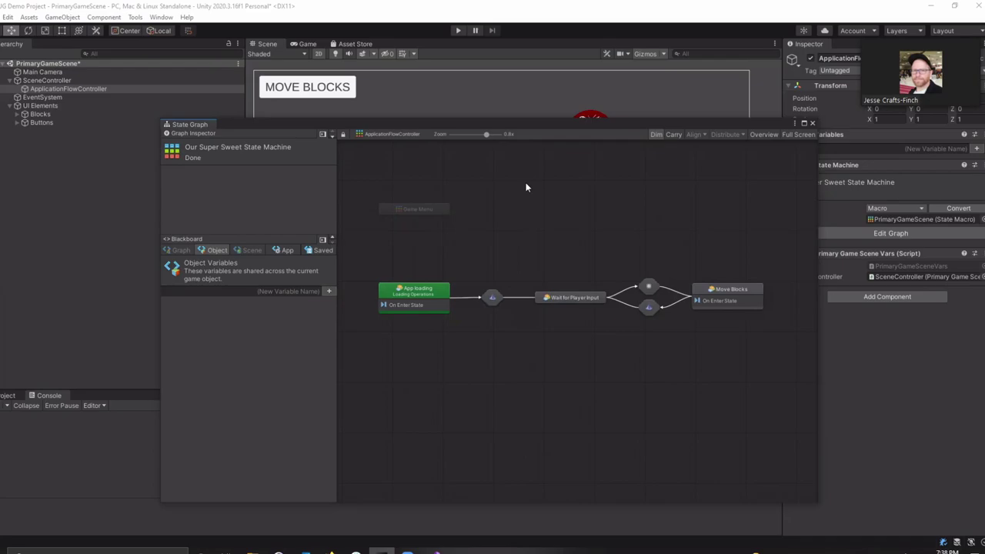
Step: Rename the Game Menu state to 'Settings Menu'
click(408, 209)
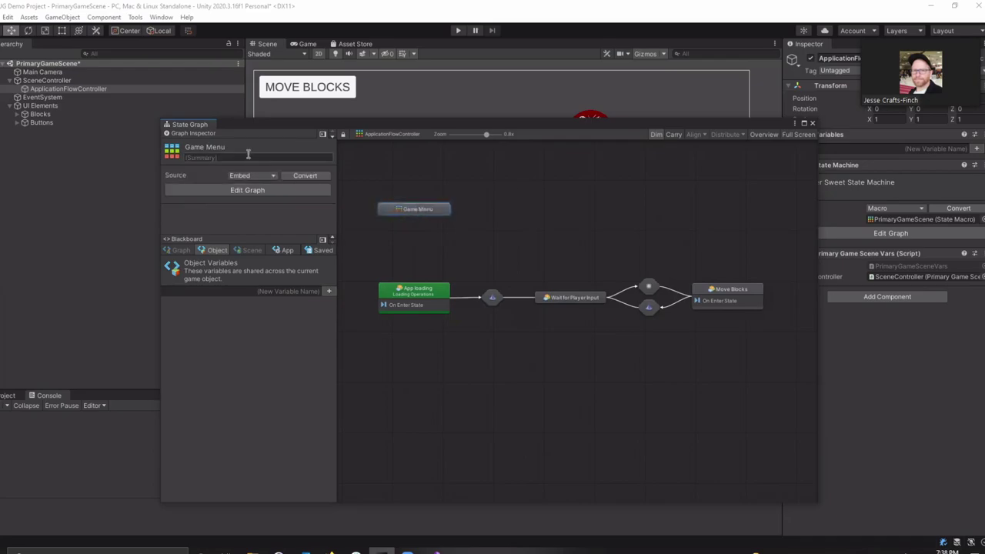
click(201, 147)
text(Settings Menu)
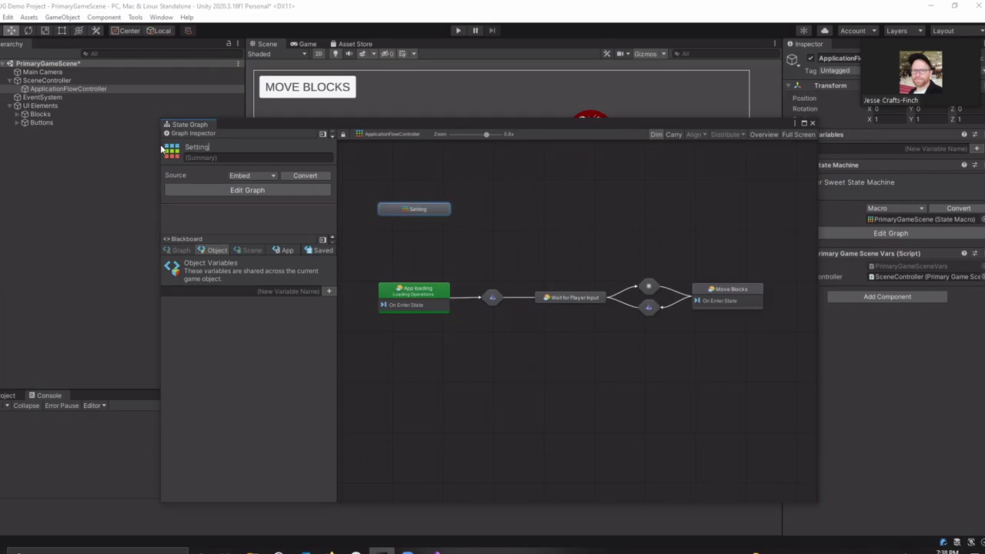
click(542, 181)
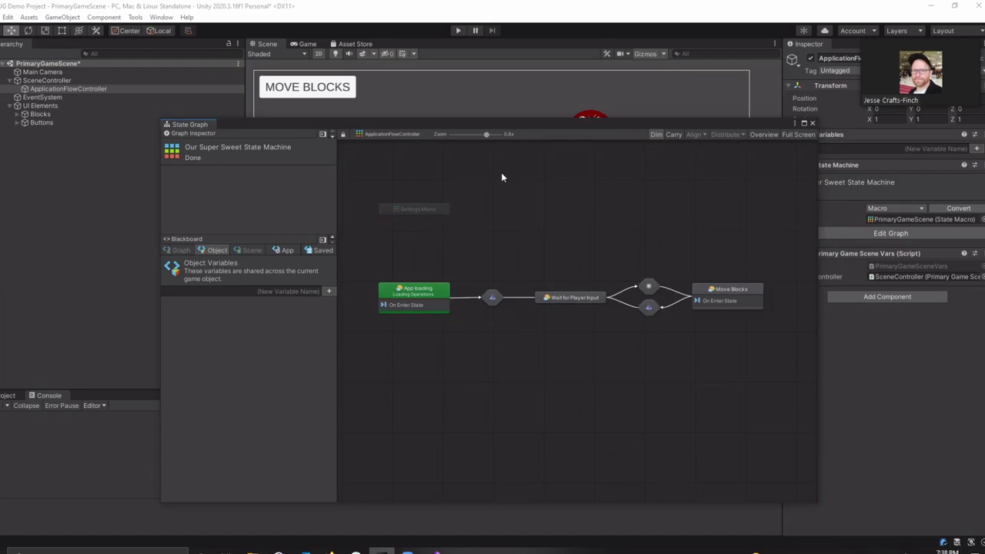
scroll(516, 254, up, 3)
shift+scroll(492, 302, left, 2)
Step: Raise Settings Menu and add a flow state titled 'Main Menu'
drag(475, 305, 468, 218)
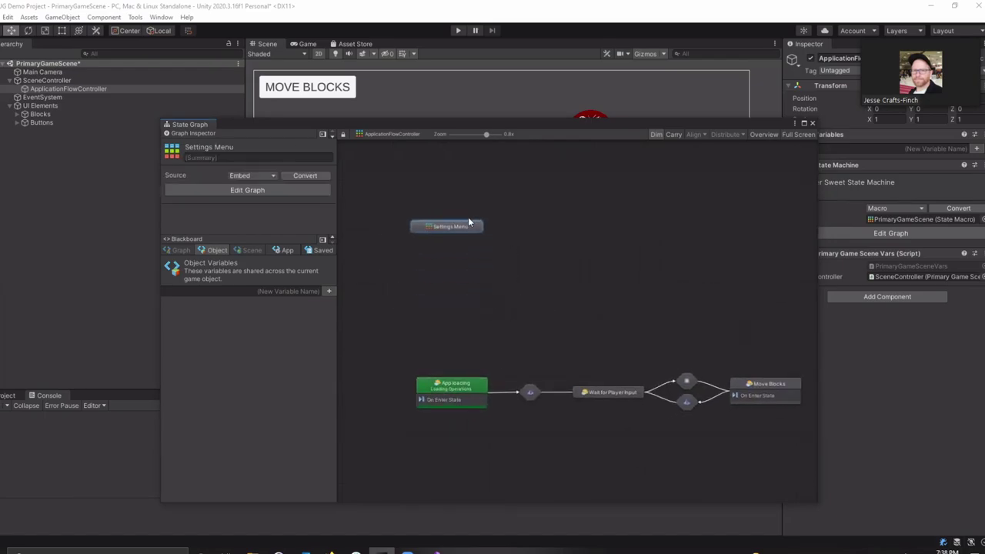
right_click(432, 287)
click(447, 286)
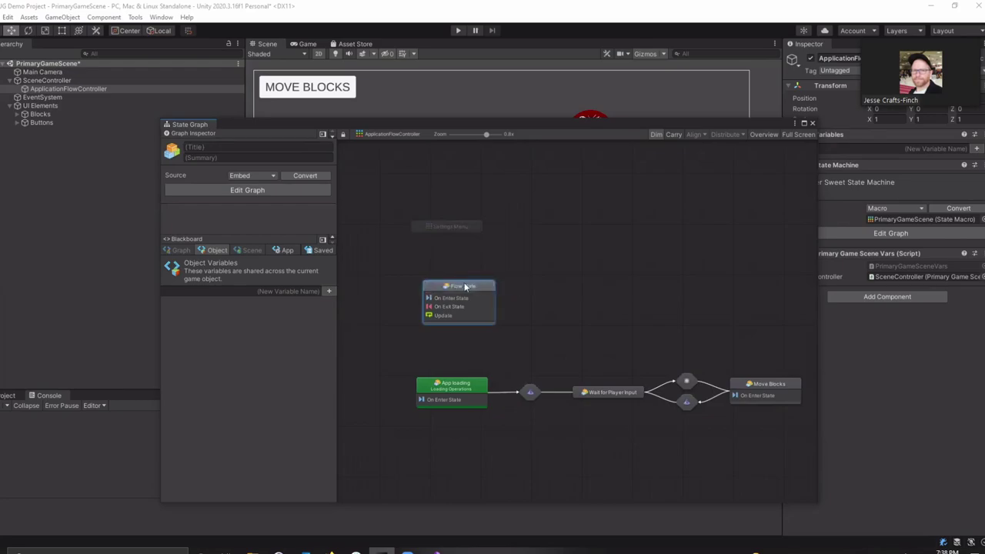
drag(451, 281, 435, 262)
click(247, 147)
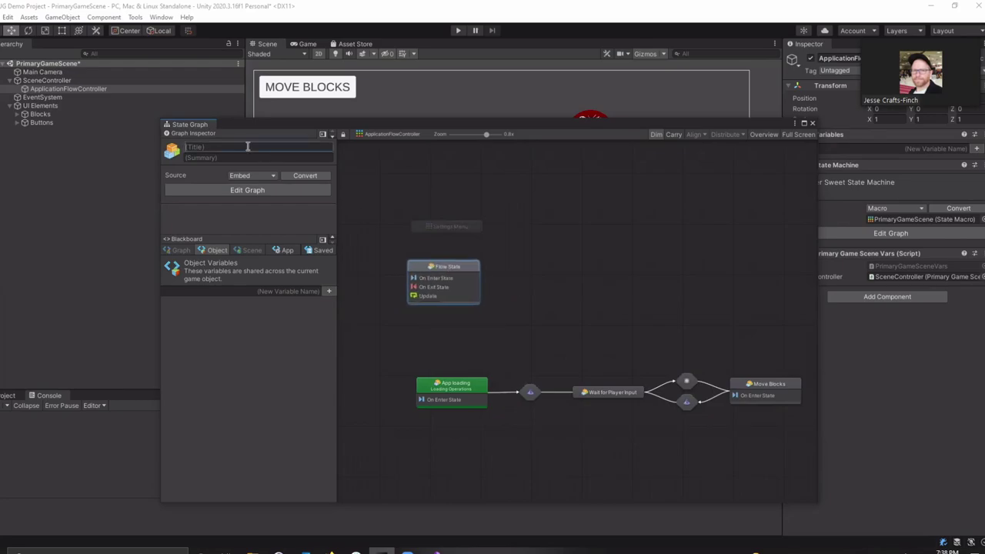
text(Main Menu)
Step: Add a second flow state titled 'Game'
right_click(598, 253)
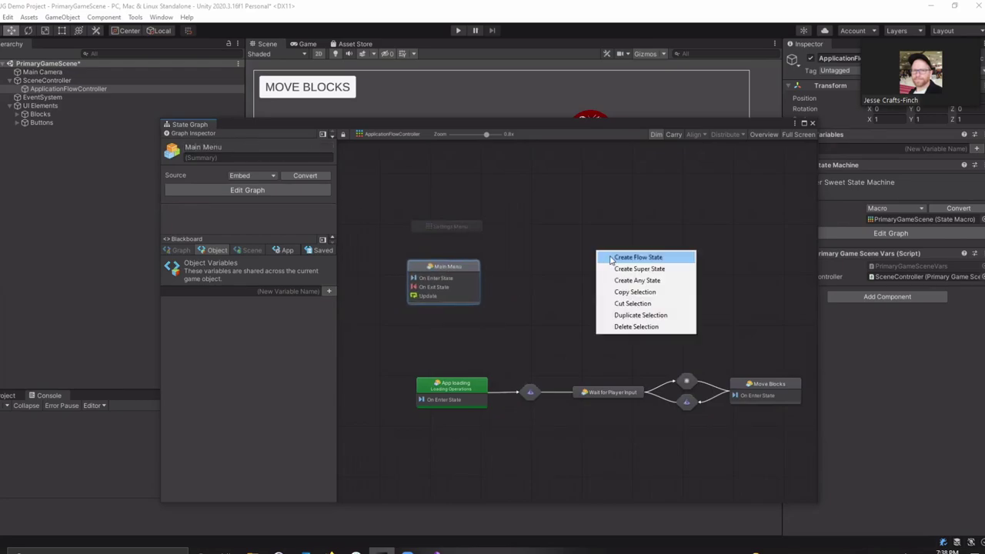
click(611, 258)
mouse_move(600, 269)
mouse_down()
mouse_move(585, 269)
mouse_move(599, 281)
mouse_up()
click(219, 146)
text(Game)
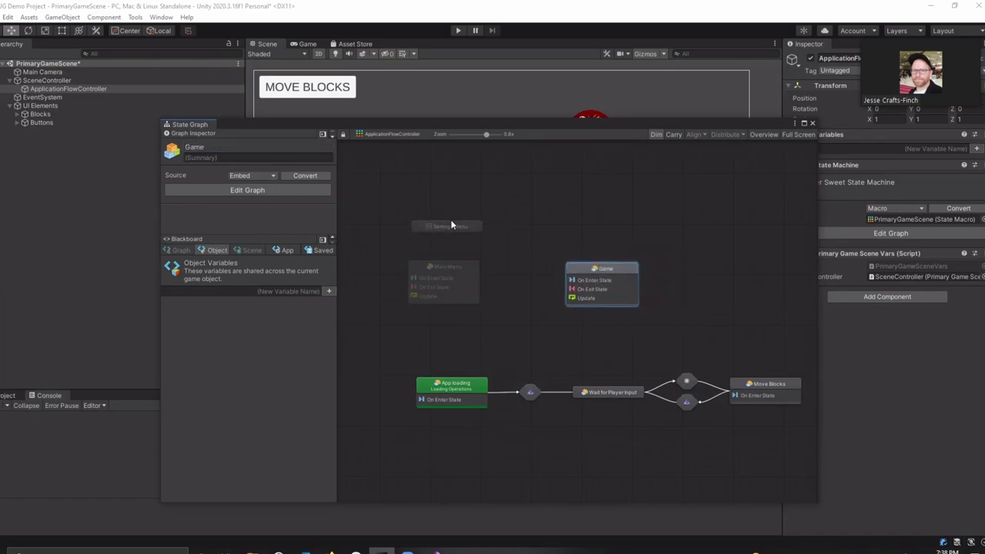
click(451, 226)
Step: Place Settings Menu above Game and add a transition from Game to Settings Menu
click(500, 225)
click(475, 229)
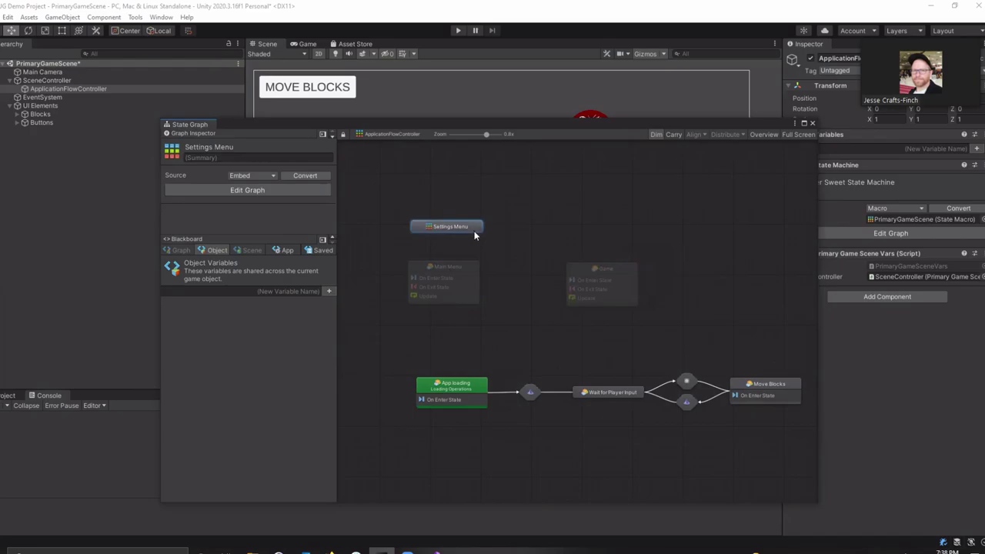
drag(475, 231, 521, 271)
drag(605, 288, 622, 223)
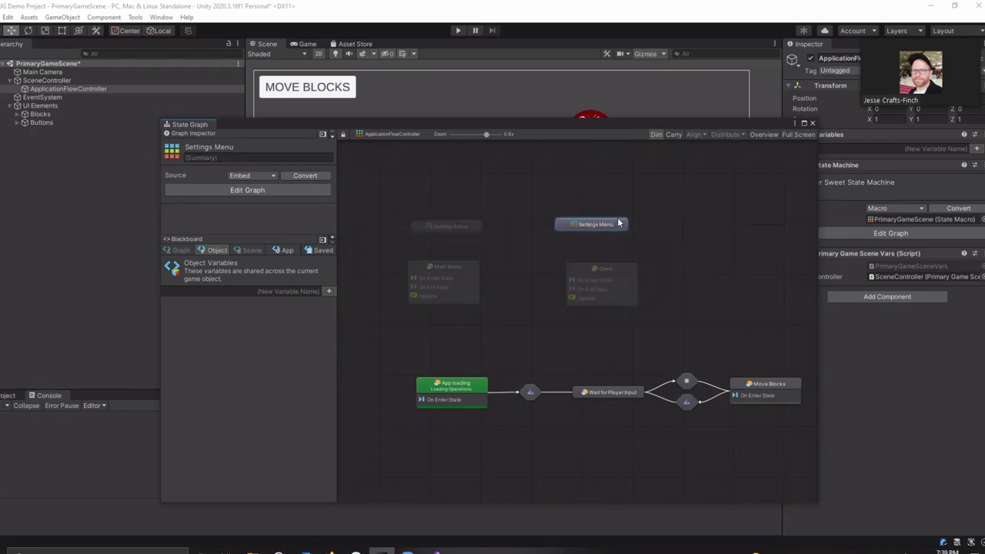
right_click(620, 269)
click(659, 311)
click(608, 226)
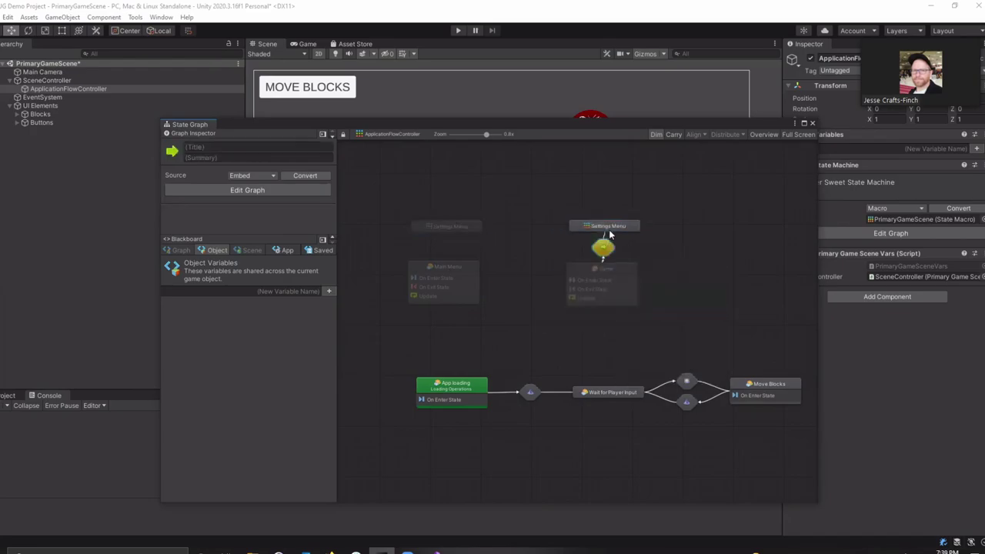
Step: Add a transition from Settings Menu back to Game and raise Settings Menu slightly
right_click(625, 282)
click(621, 226)
right_click(620, 225)
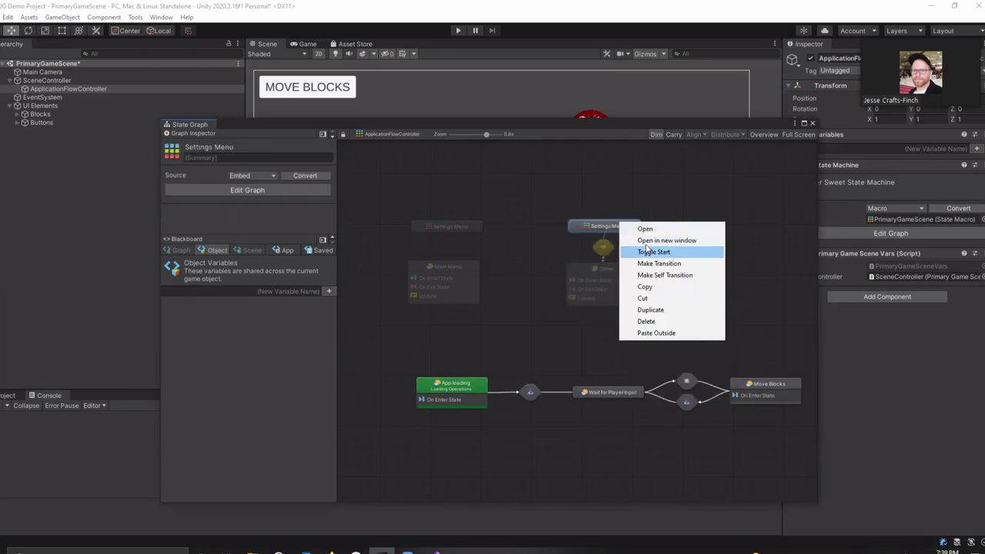
click(659, 266)
click(614, 275)
click(608, 226)
drag(608, 228, 605, 206)
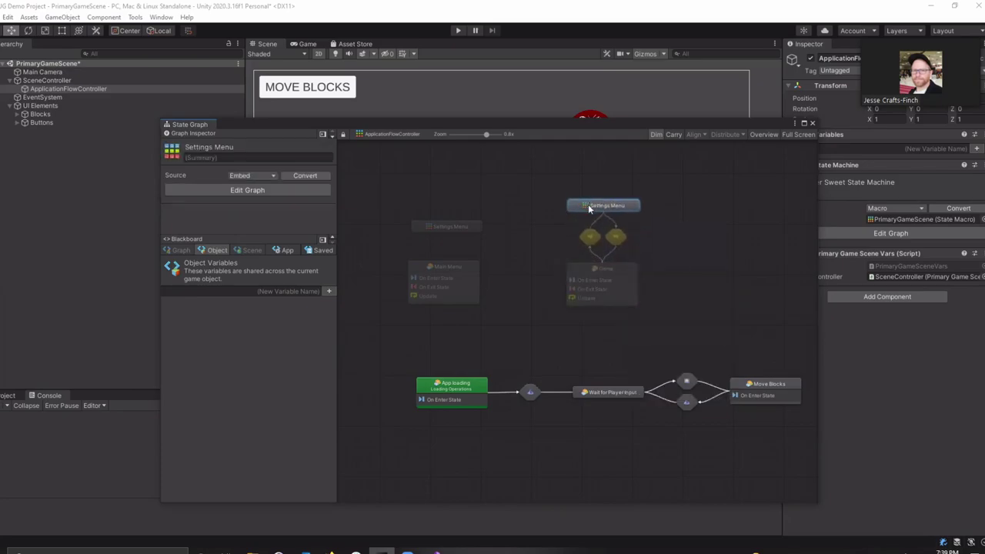
scroll(590, 208, up, 2)
drag(621, 123, 581, 100)
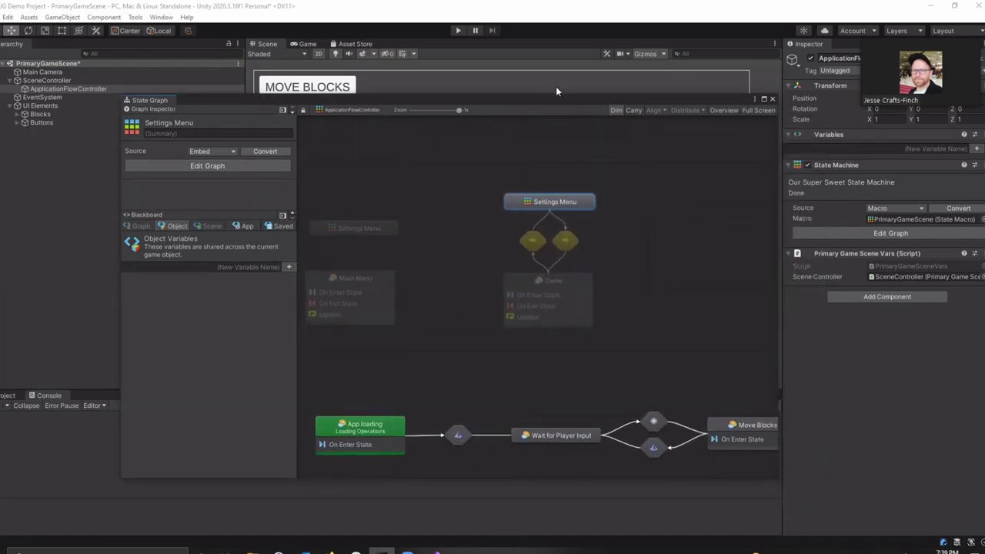
Step: Enter Settings Menu, delete its Start node, and return to the parent graph
drag(499, 184, 602, 219)
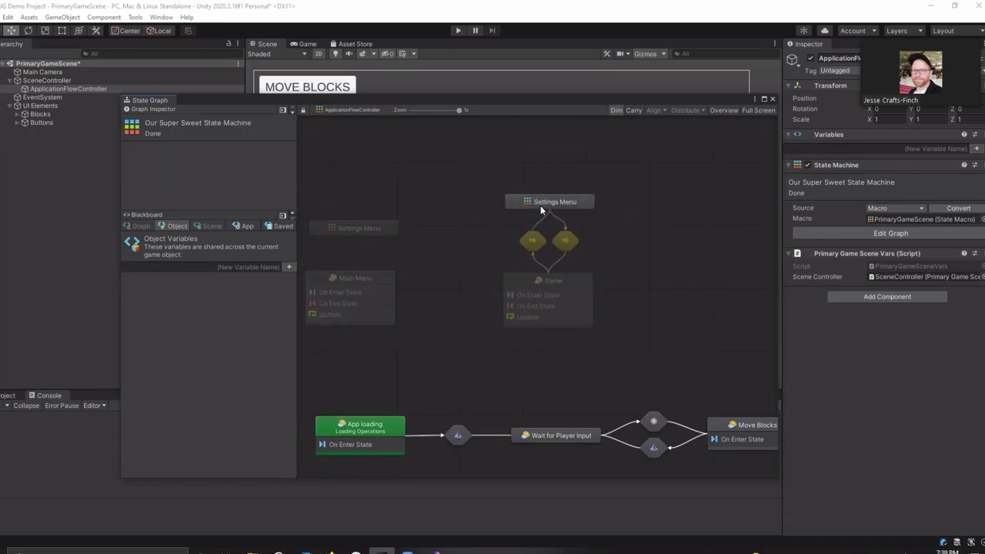
double_click(359, 229)
drag(532, 296, 489, 261)
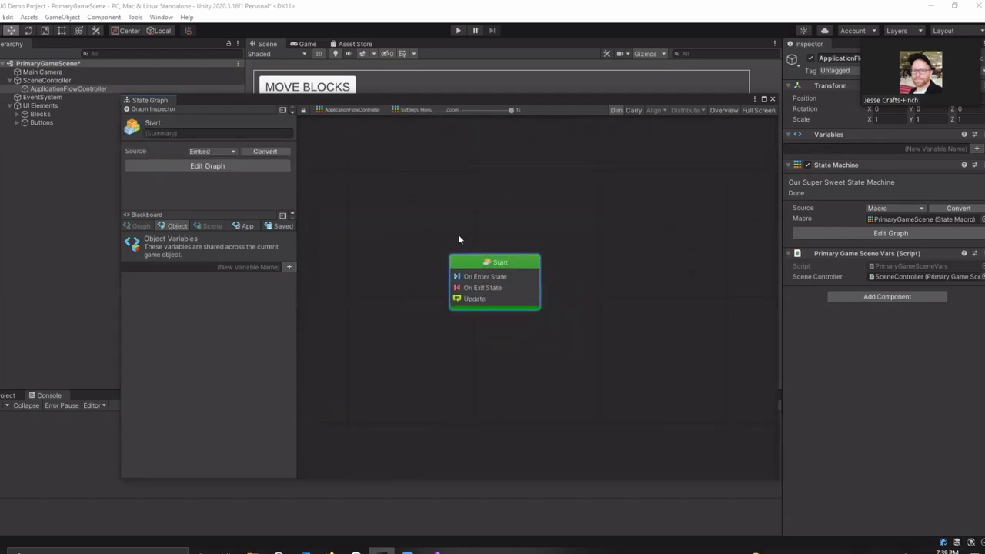
drag(408, 181, 590, 375)
key(Delete)
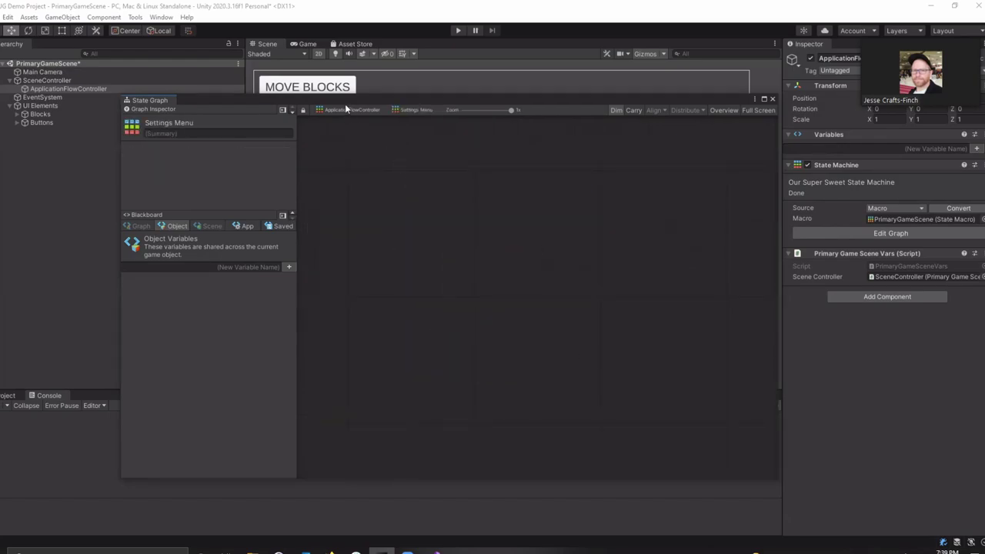
click(344, 108)
Step: Re-check the Settings Menu interior, then drag it back above Main Menu
click(554, 199)
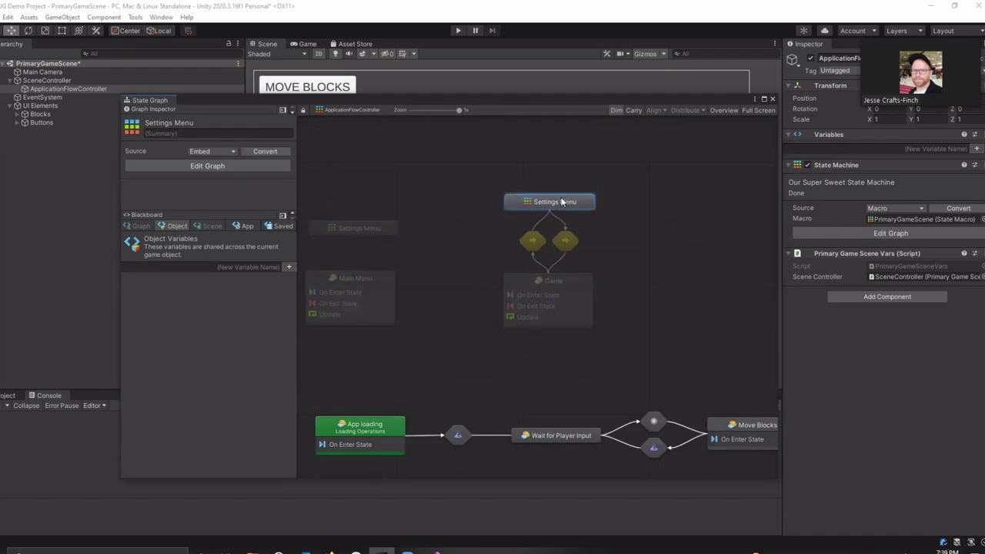
double_click(588, 202)
drag(449, 254, 608, 372)
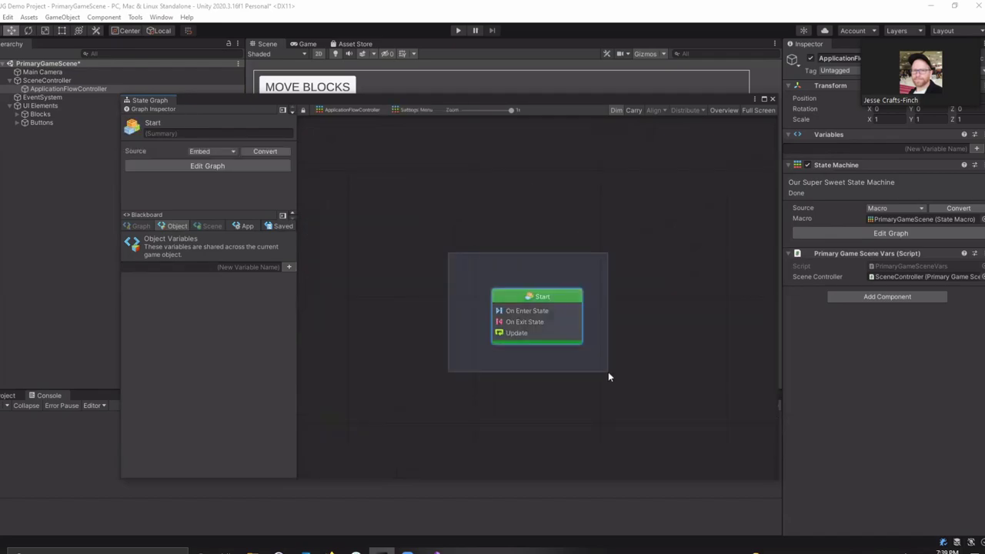
click(328, 109)
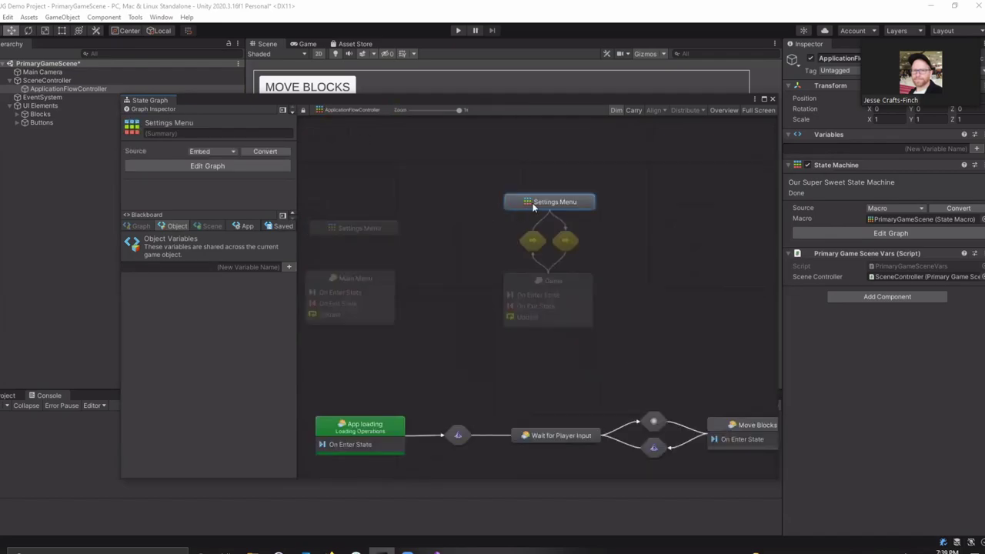
drag(554, 201, 376, 228)
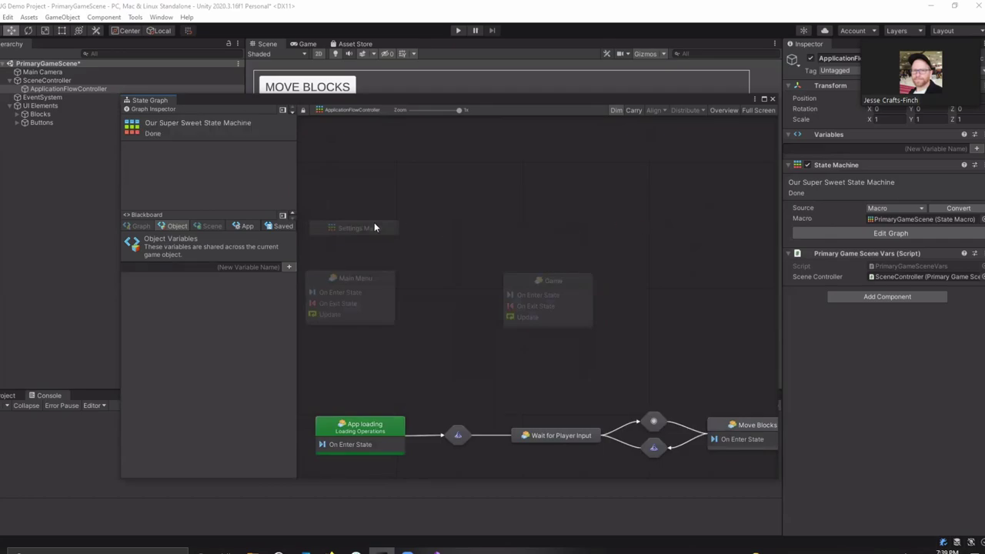
Step: Switch the super state's source to Macro and save a new 'Sample' macro in StateMachines
click(212, 151)
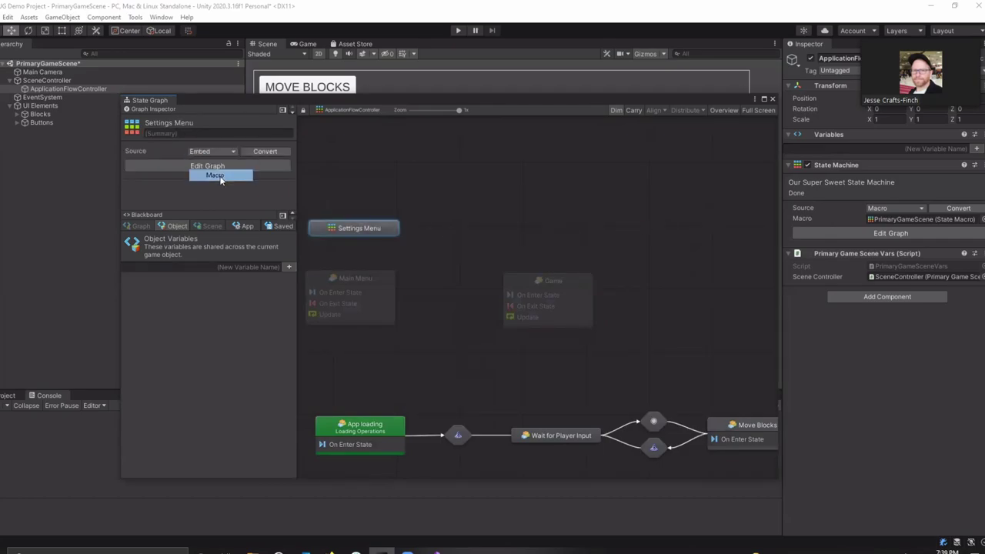
click(208, 174)
click(528, 304)
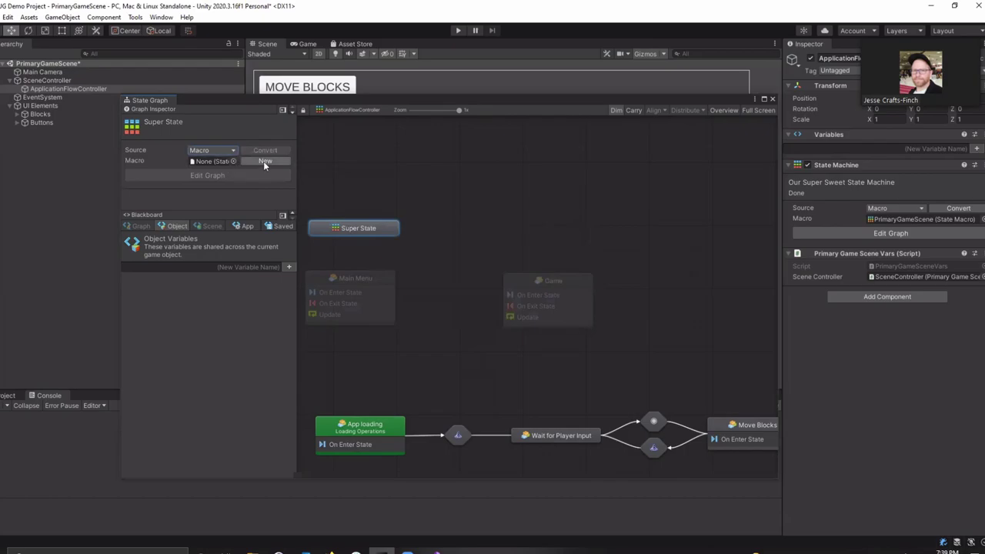
click(264, 161)
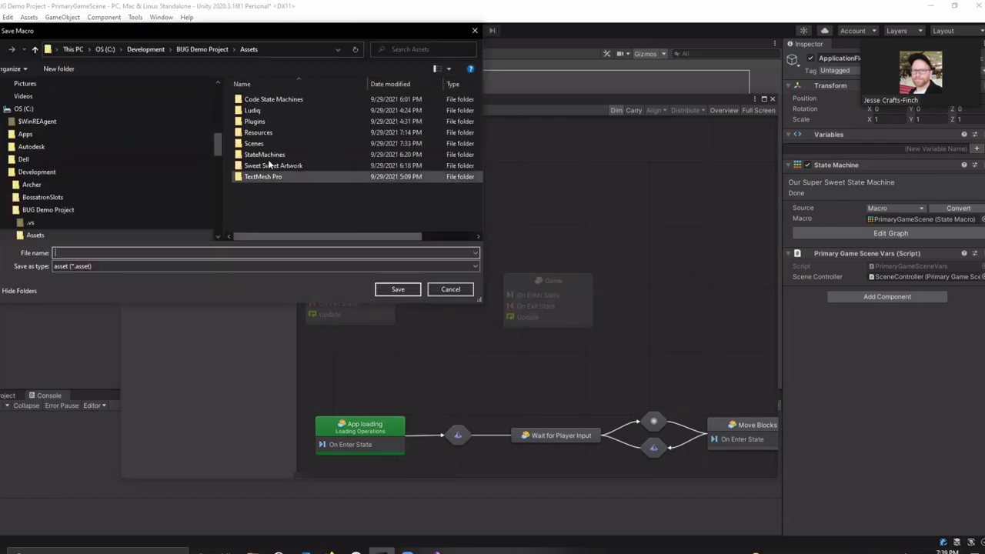
double_click(262, 155)
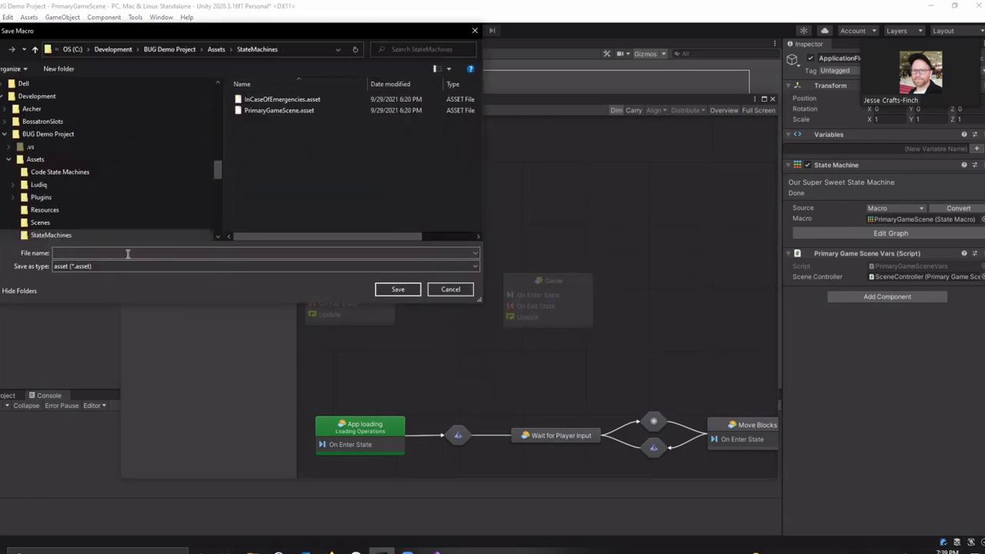
text(Samplle)
key(Return)
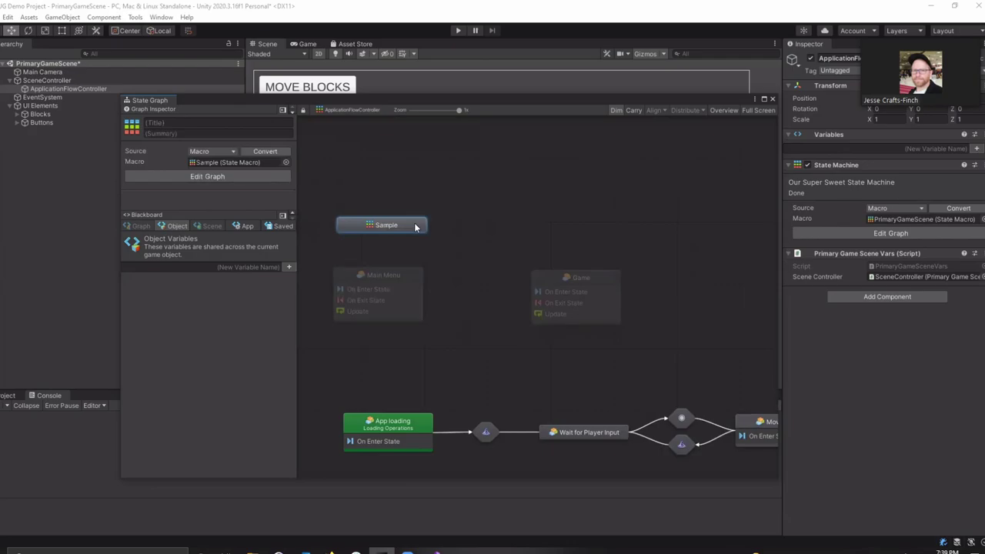
drag(415, 228, 615, 220)
Step: Link Main Menu to the Sample state and delete Sample's Start node
right_click(362, 279)
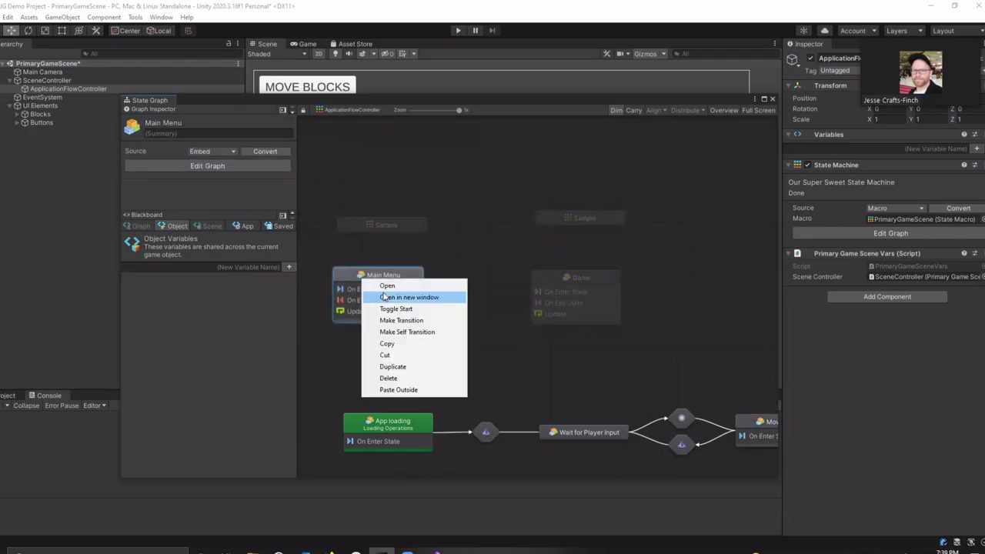
click(408, 320)
click(397, 229)
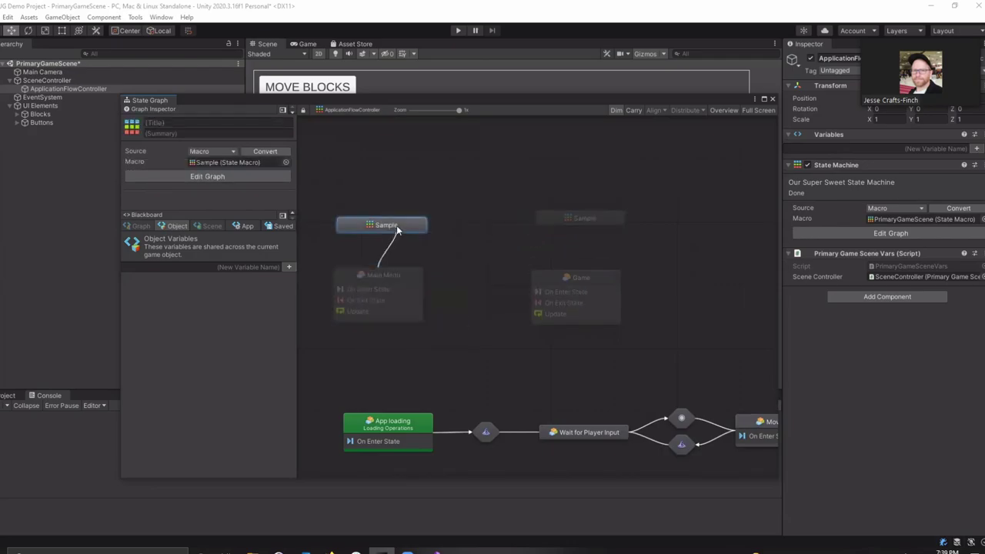
double_click(397, 229)
drag(390, 207, 654, 375)
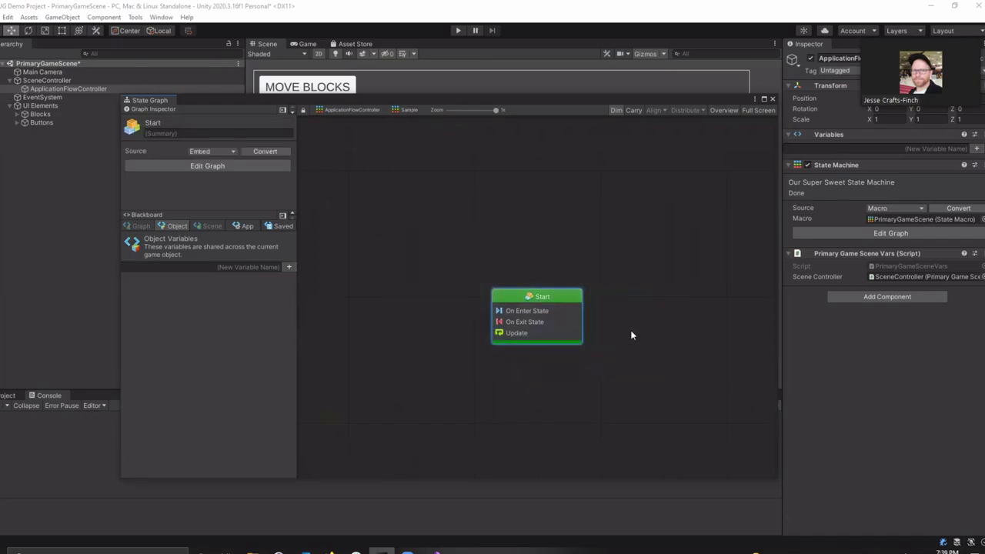
key(Delete)
click(369, 113)
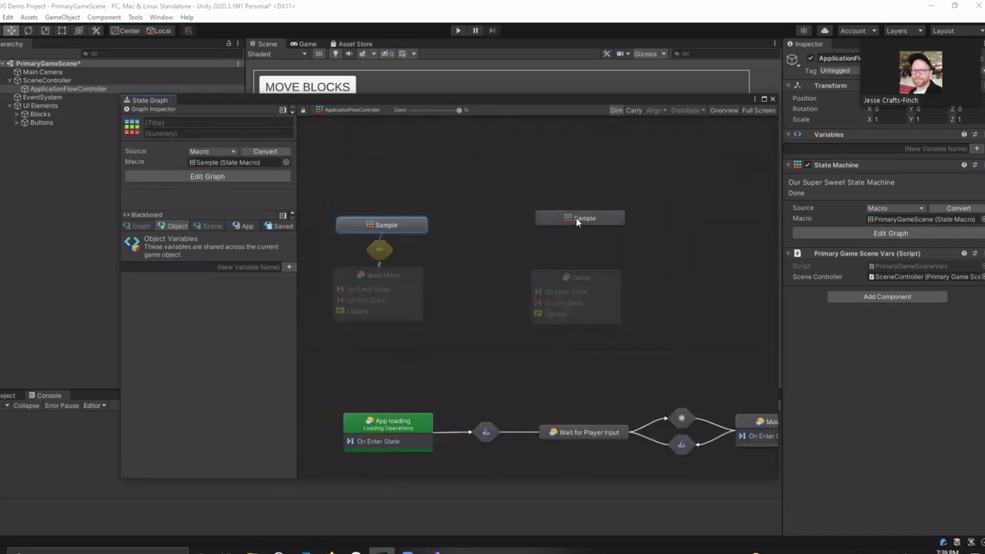
double_click(576, 217)
click(363, 113)
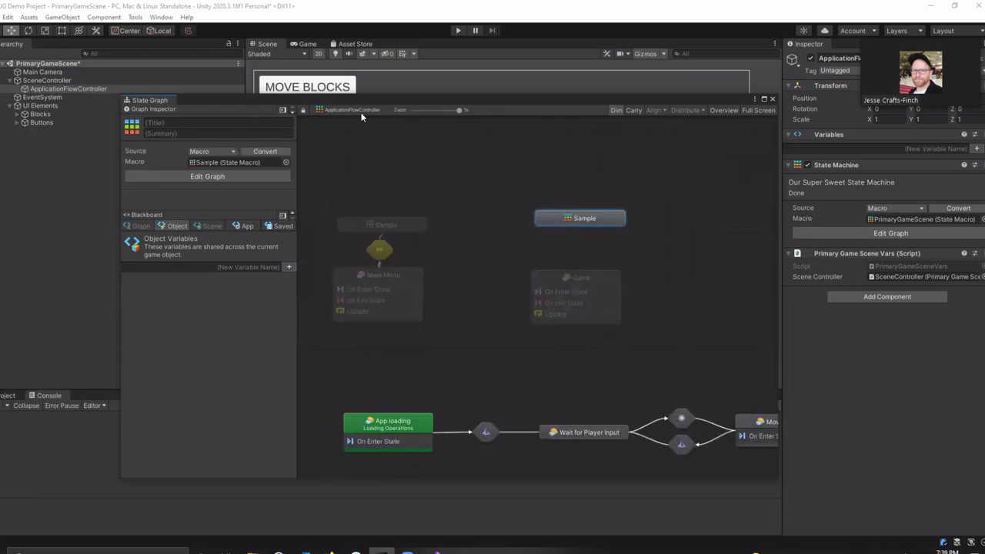
Step: Add a transition from Game to the right Sample state and raise both Sample states
right_click(571, 292)
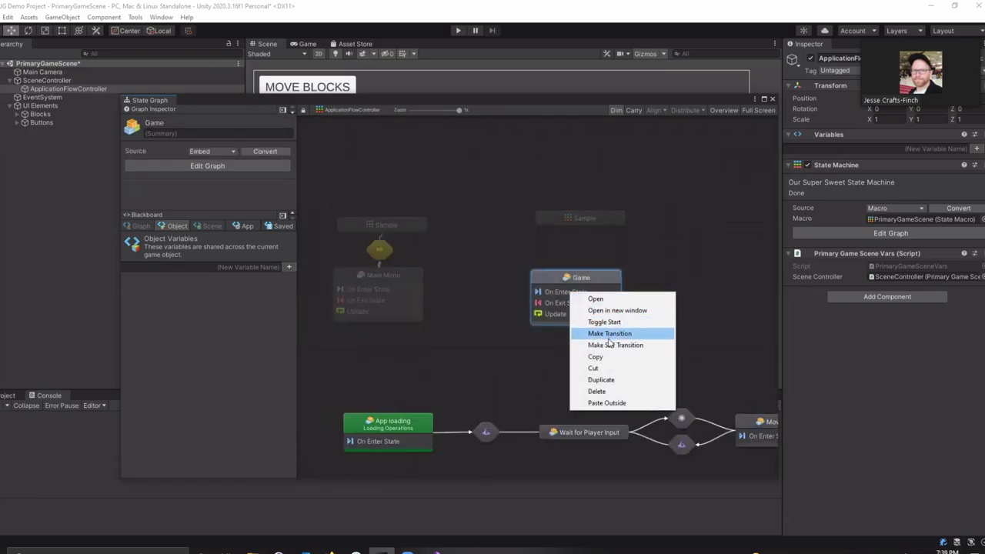
click(609, 336)
click(578, 222)
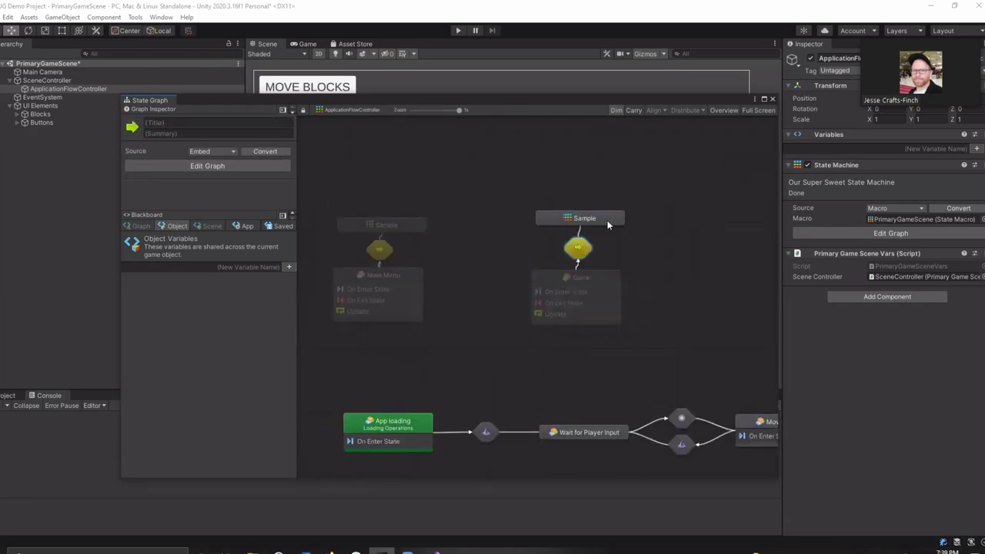
click(607, 221)
click(593, 283)
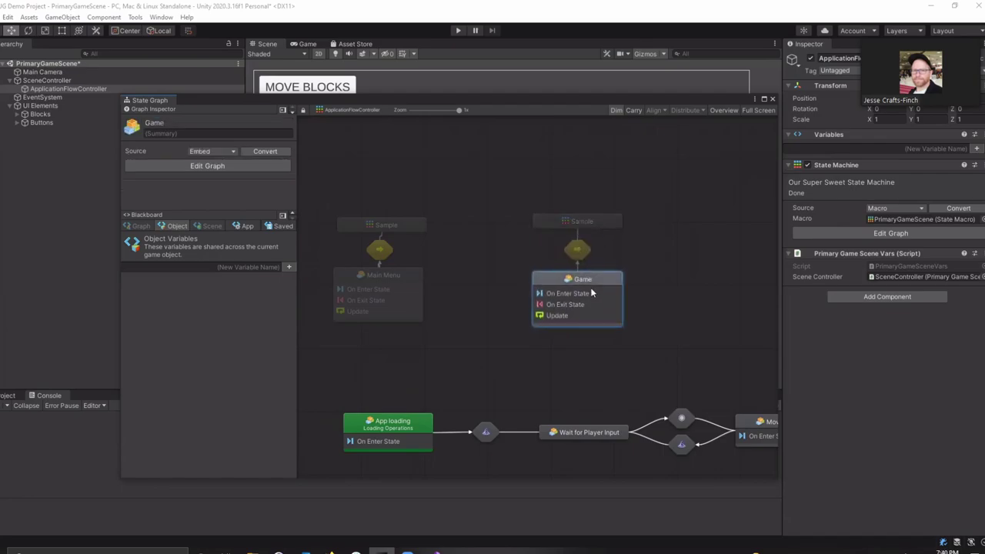
drag(585, 217, 584, 210)
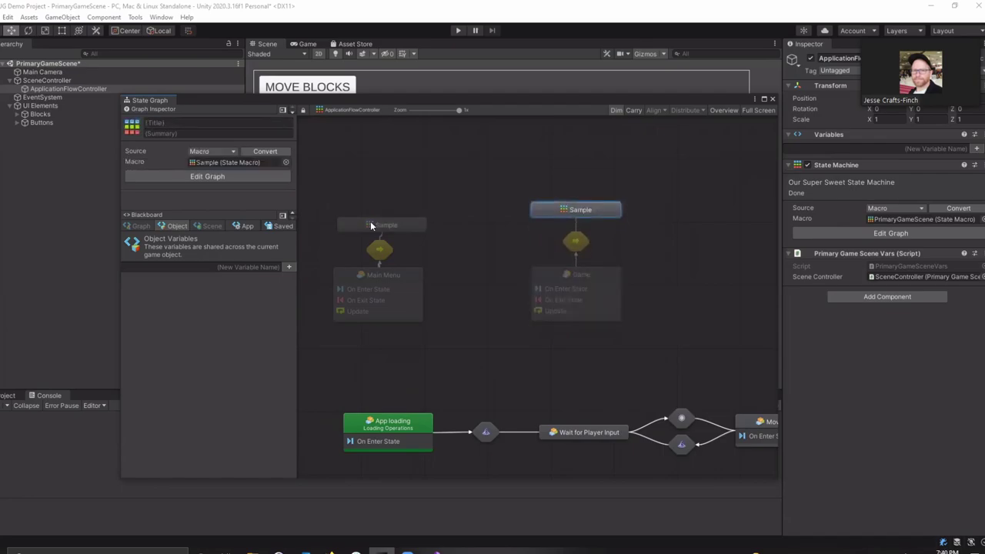
drag(377, 228, 371, 211)
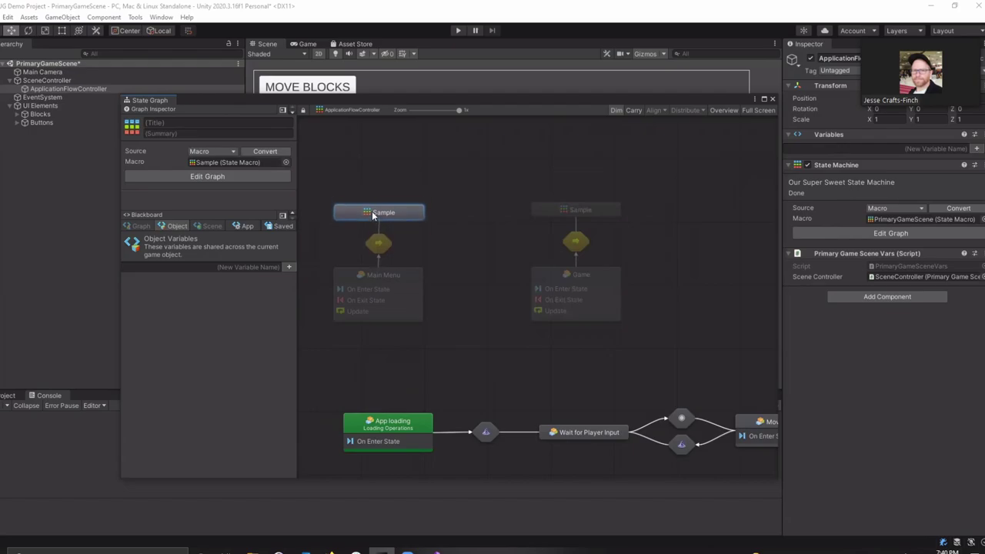
click(454, 224)
click(421, 209)
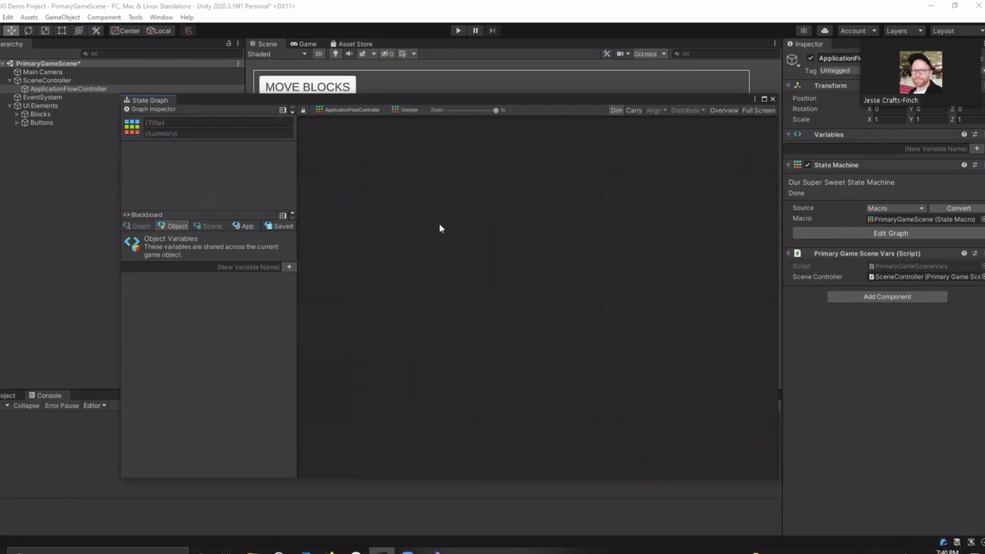
Step: Clear the graph selection and move the State Graph window up and left
click(507, 285)
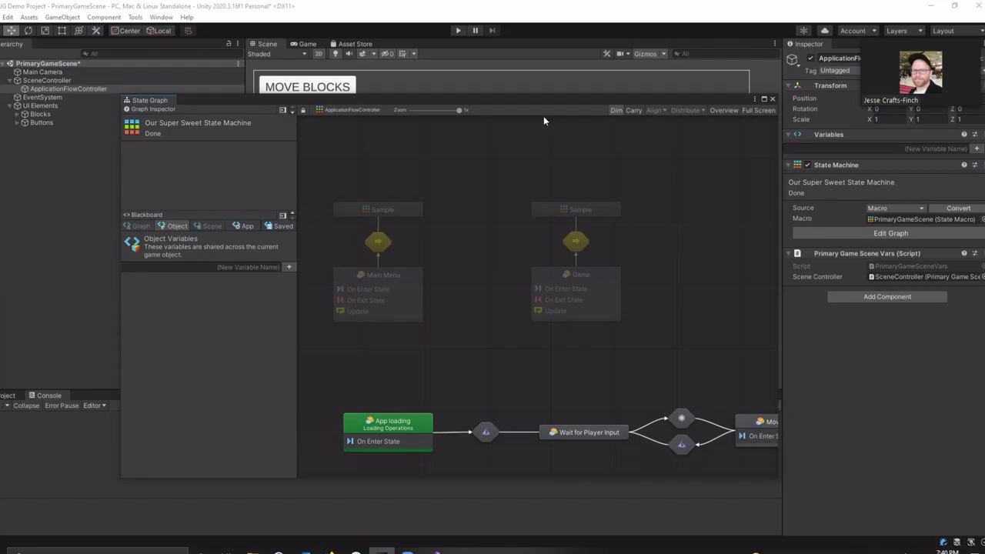
drag(542, 101, 571, 151)
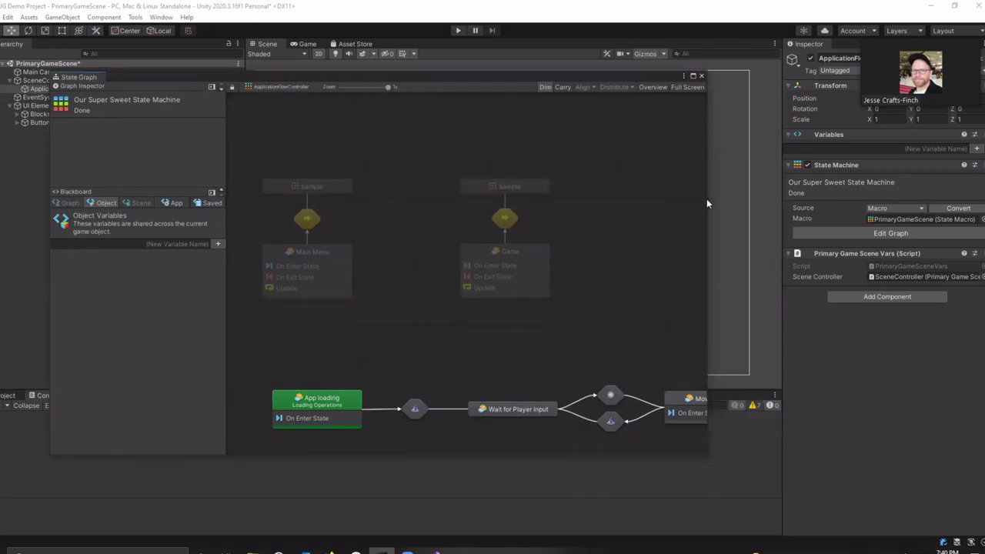
Step: Delete the Main Menu, Game and both Sample states, leaving the App loading flow
drag(706, 198, 750, 201)
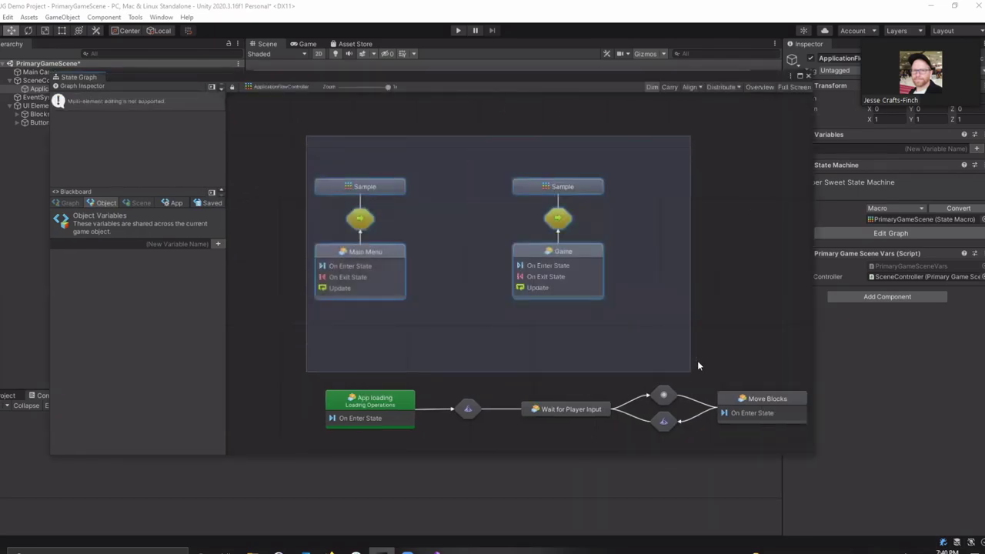
drag(307, 140, 691, 373)
key(Delete)
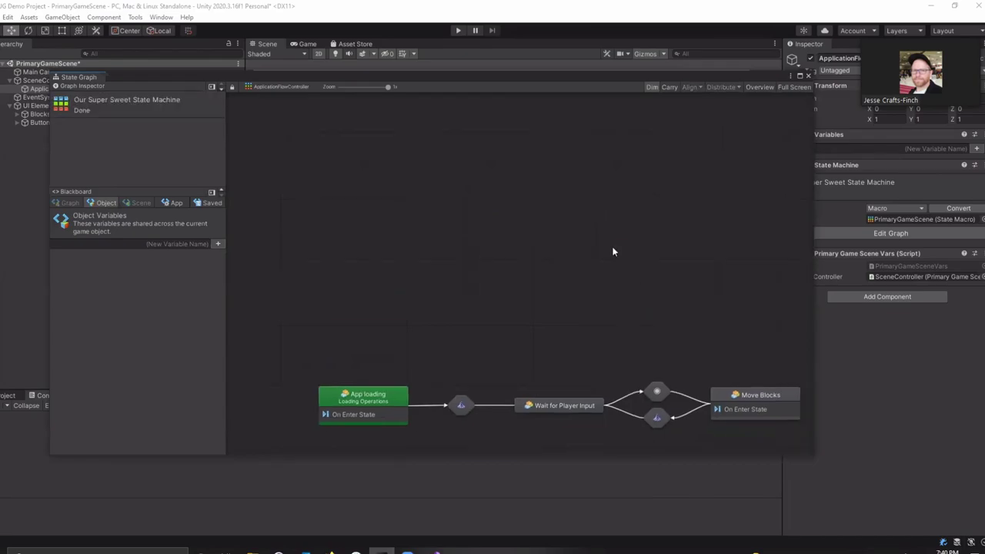
key(Home)
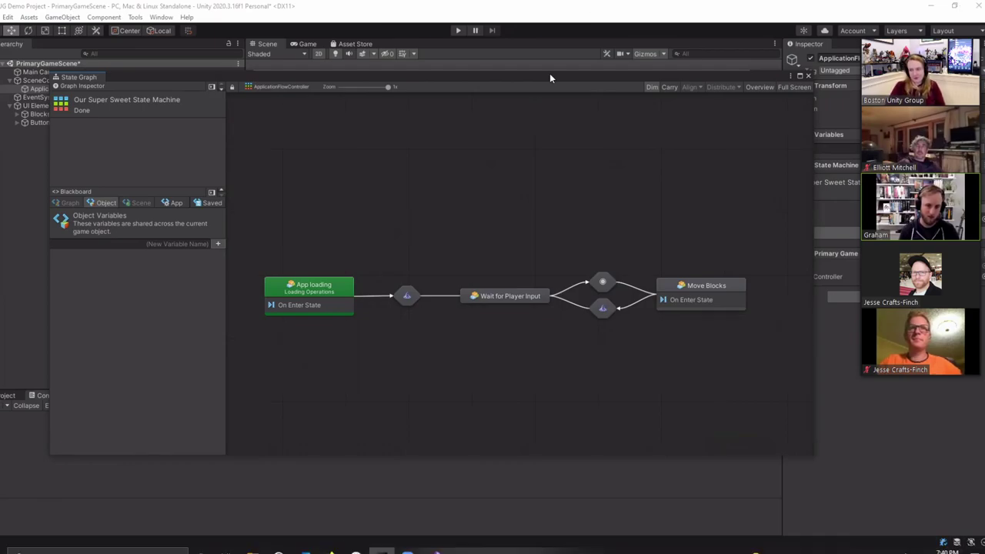
Step: Reposition and enlarge the graph window, then close it
drag(550, 74, 499, 63)
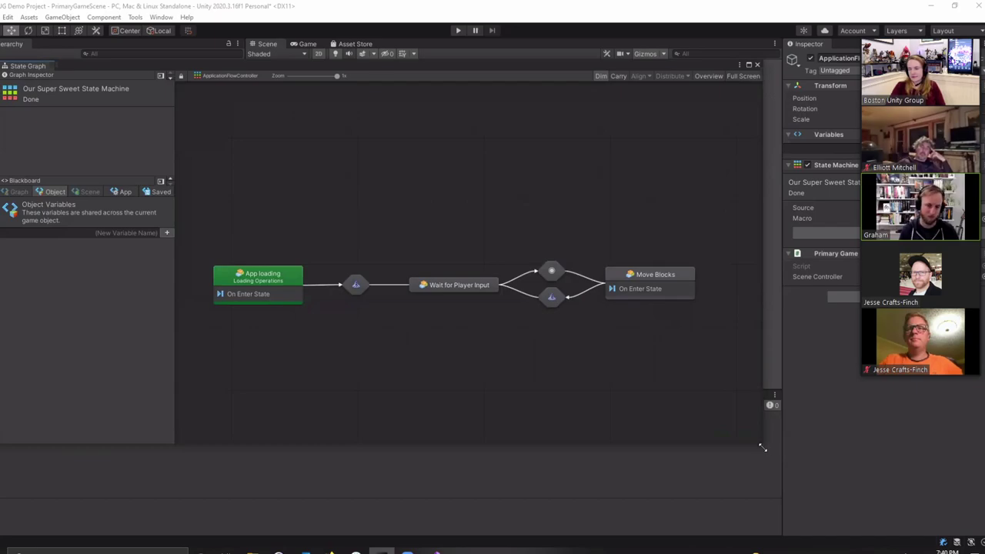
drag(762, 447, 854, 508)
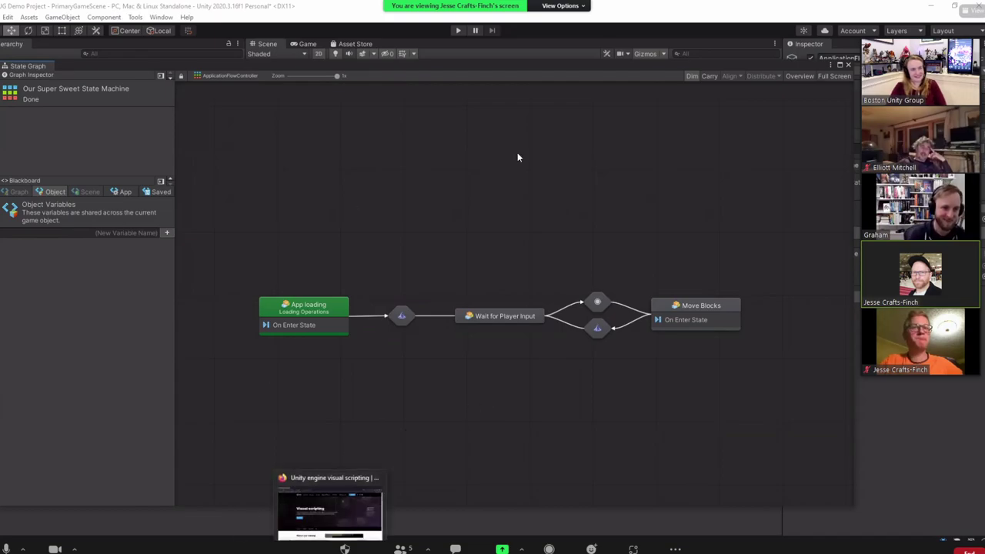
click(847, 66)
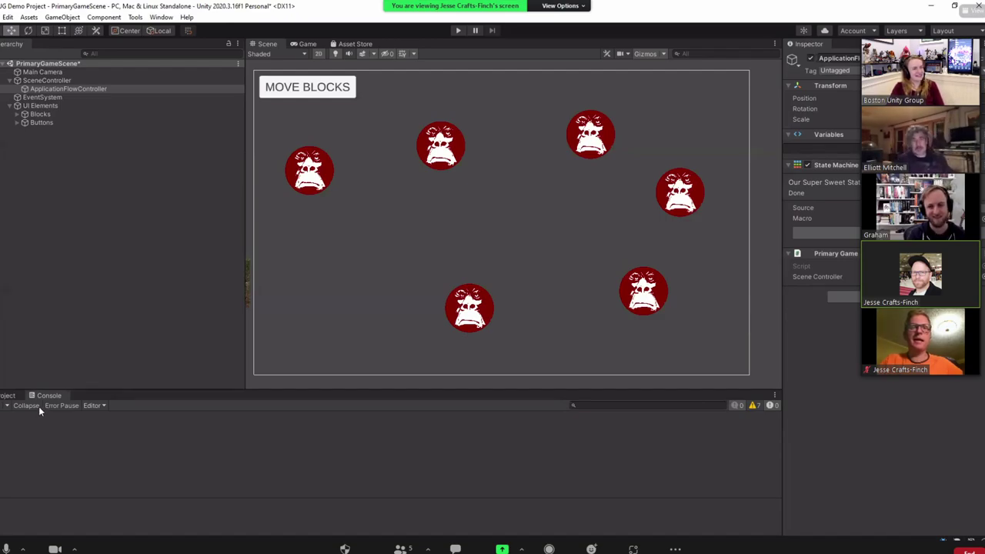
Step: Reveal the InCaseOfEmergencies asset from the StateMachines folder in File Explorer
click(8, 396)
click(122, 460)
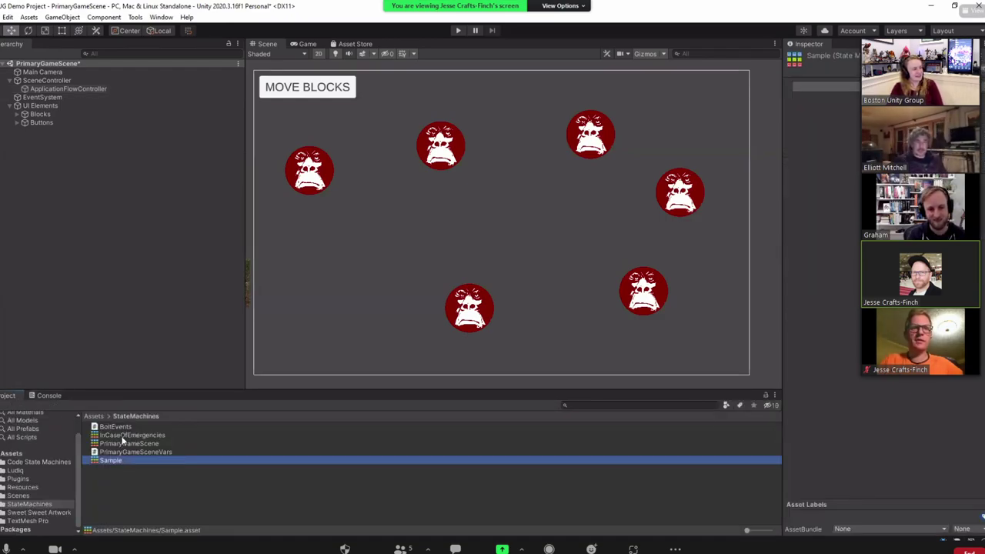
right_click(124, 436)
click(193, 159)
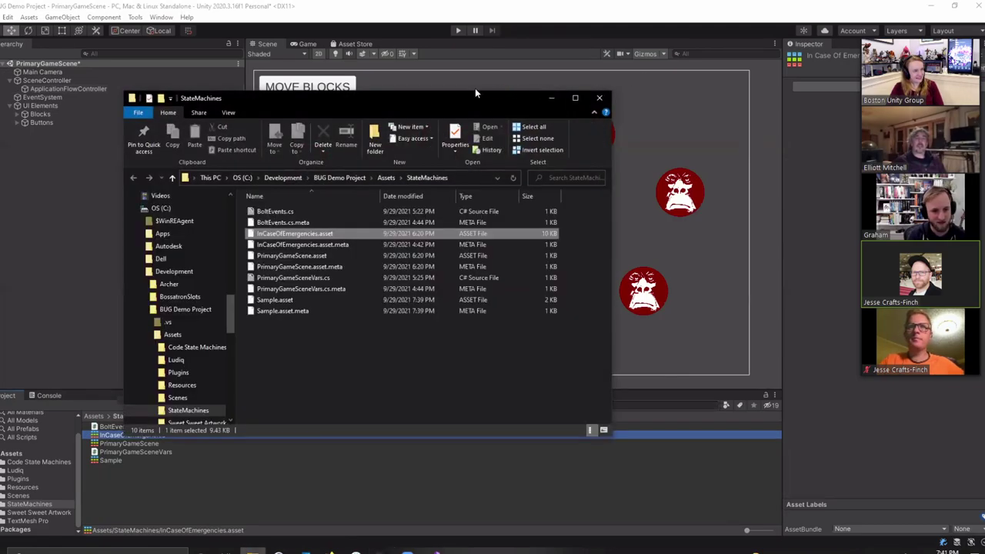
Step: Enlarge the Explorer window and open InCaseOfEmergencies.asset with Notepad++
drag(475, 94, 423, 40)
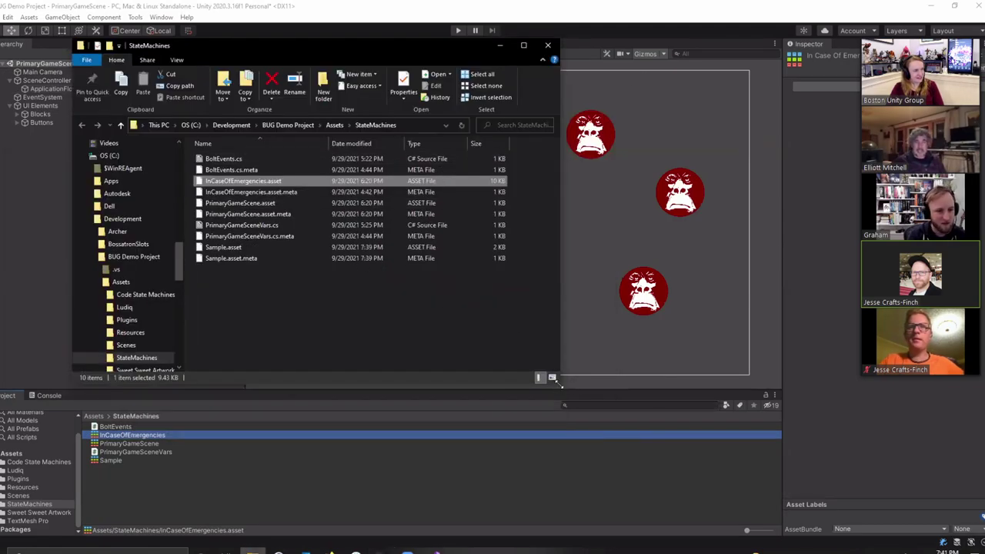
drag(557, 382, 732, 480)
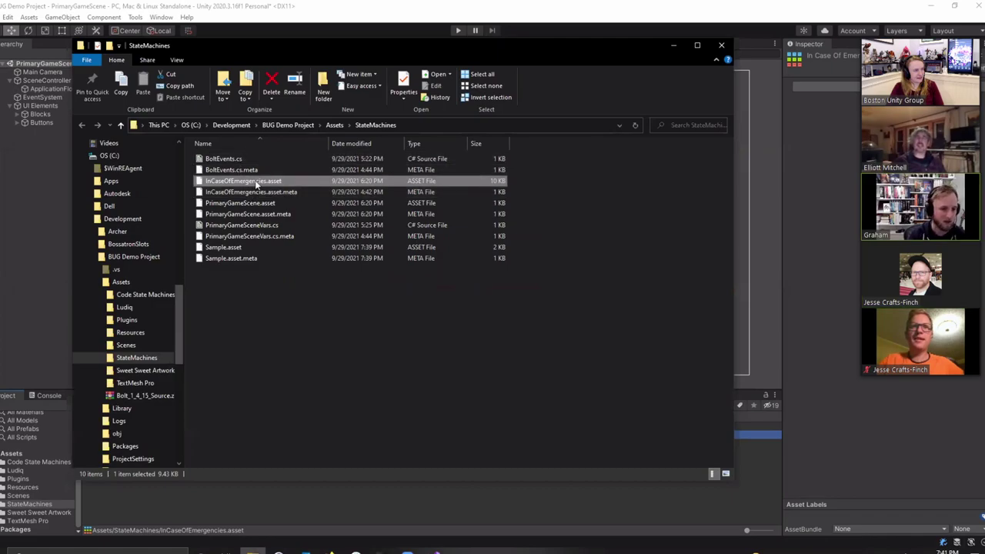
click(315, 341)
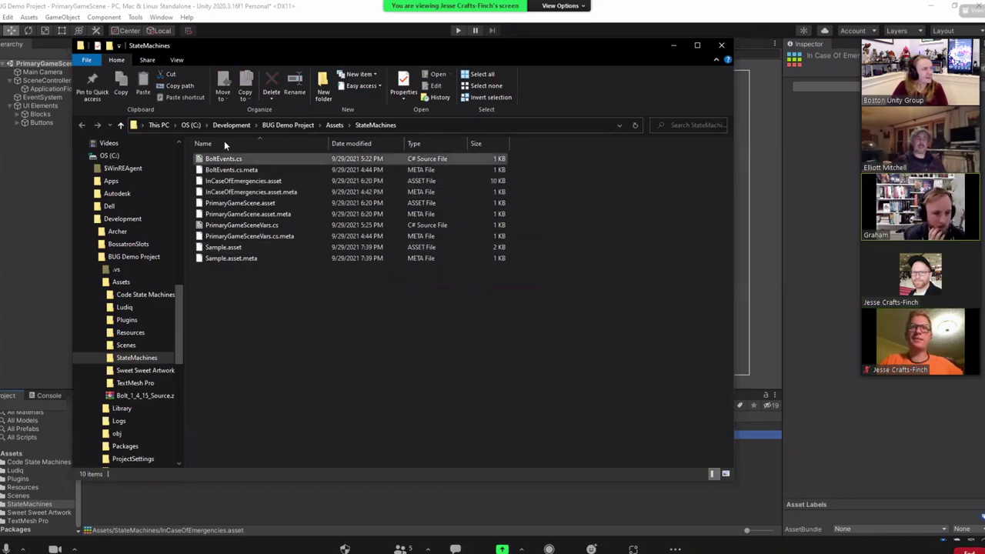
right_click(267, 182)
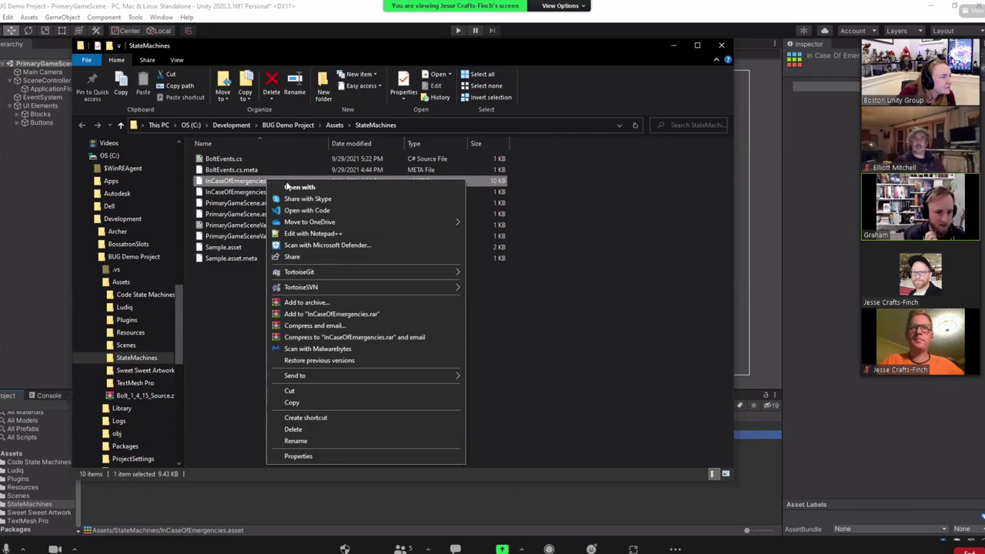
click(328, 235)
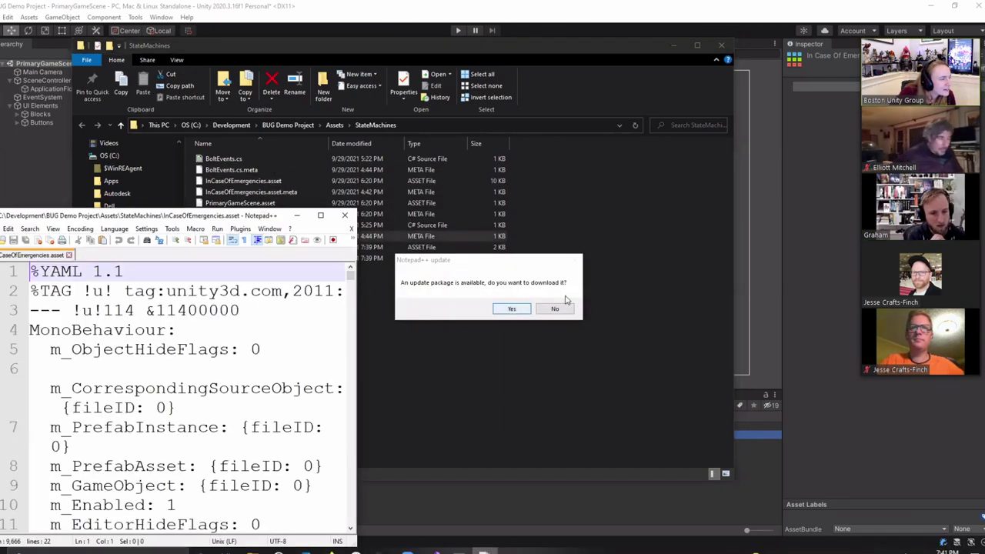
Step: Decline the Notepad++ update and browse the InCaseOfEmergencies.asset YAML full-screen
click(554, 309)
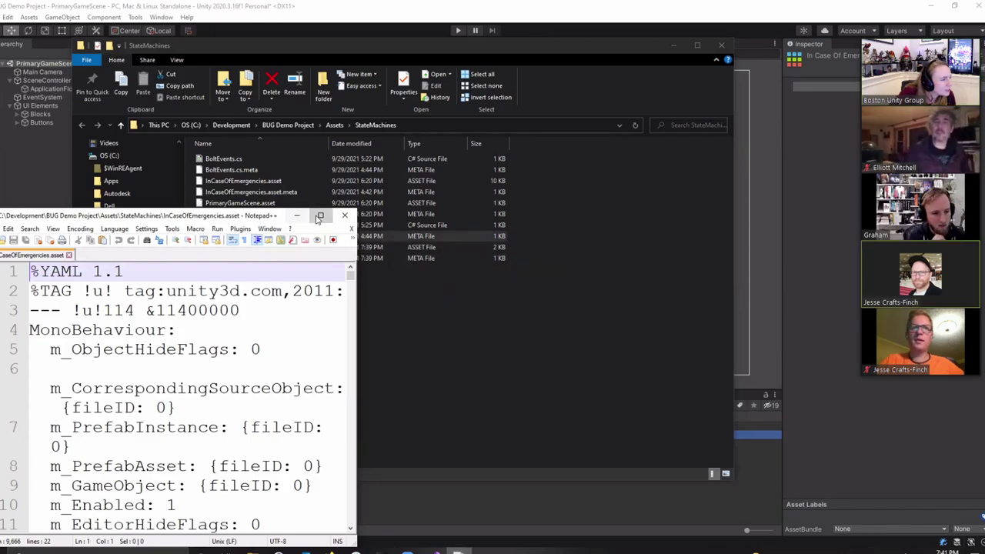
click(319, 218)
scroll(509, 188, down, 3)
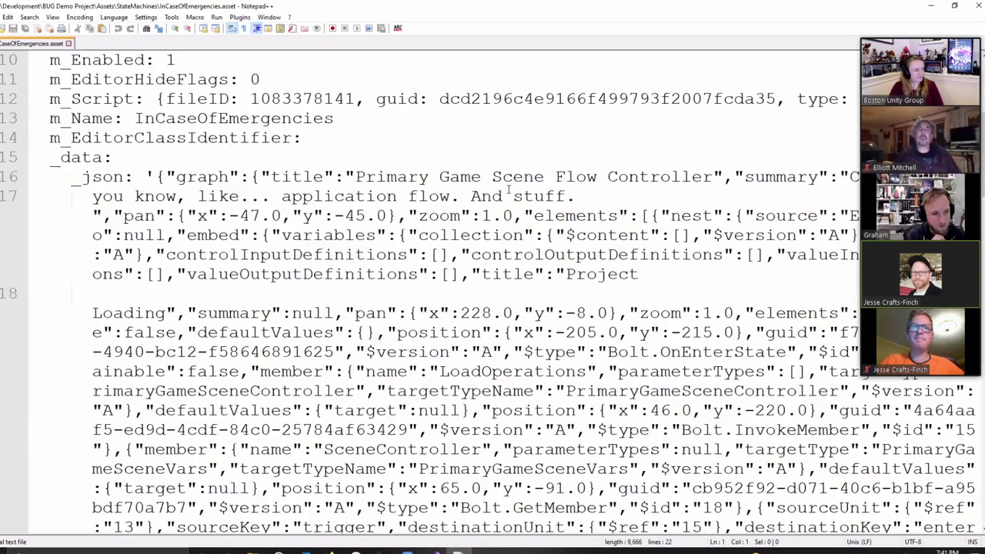
scroll(509, 189, down, 8)
scroll(509, 188, down, 8)
scroll(509, 189, down, 8)
scroll(504, 215, up, 10)
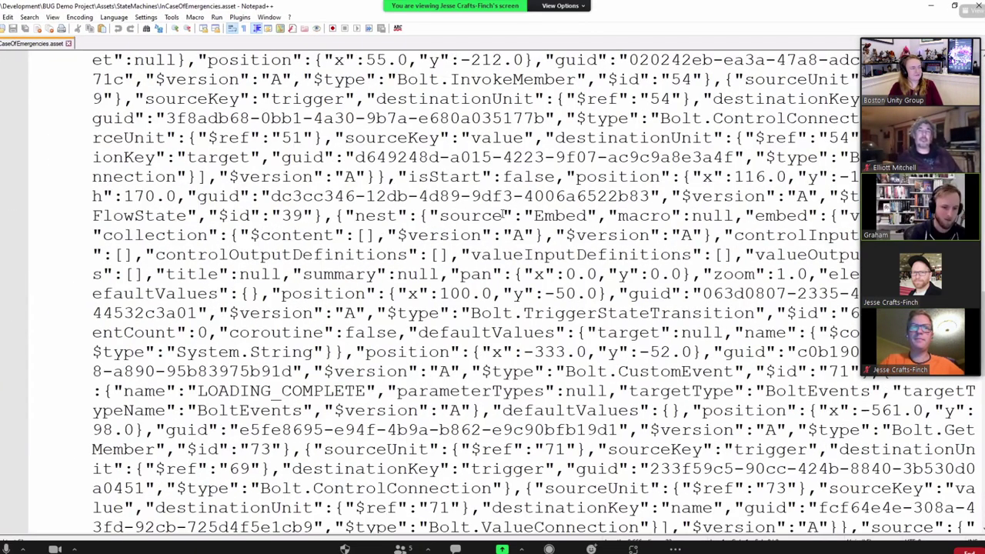
scroll(504, 214, up, 10)
scroll(504, 215, up, 5)
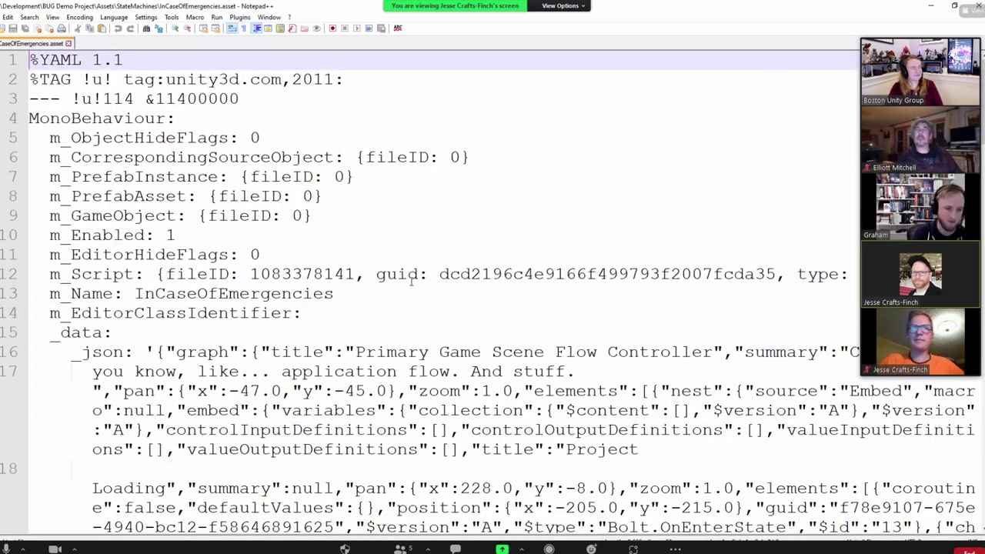
Step: Review the embedded graph JSON once more, then restore and close Notepad++
scroll(373, 290, down, 2)
scroll(356, 271, down, 1)
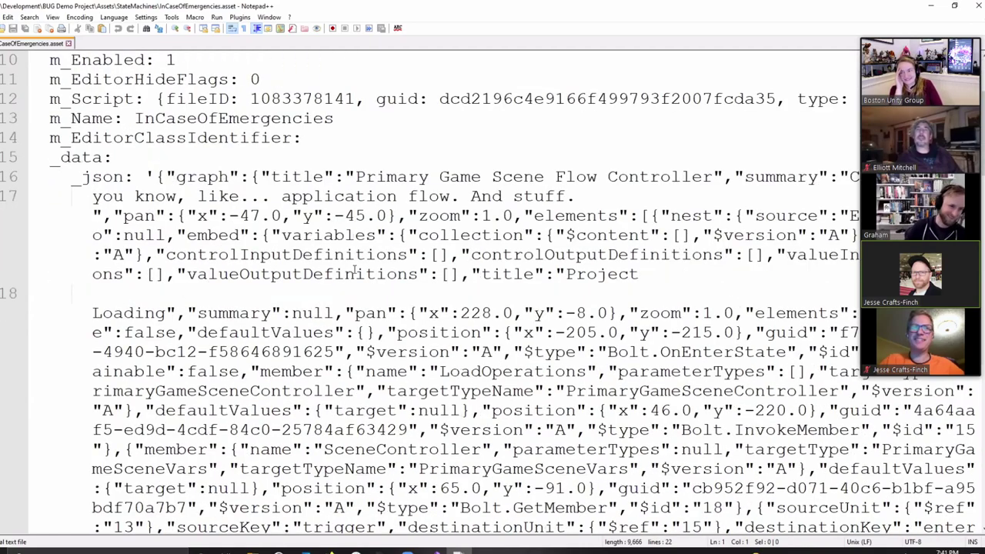
scroll(356, 271, down, 2)
scroll(356, 271, up, 3)
scroll(355, 271, up, 2)
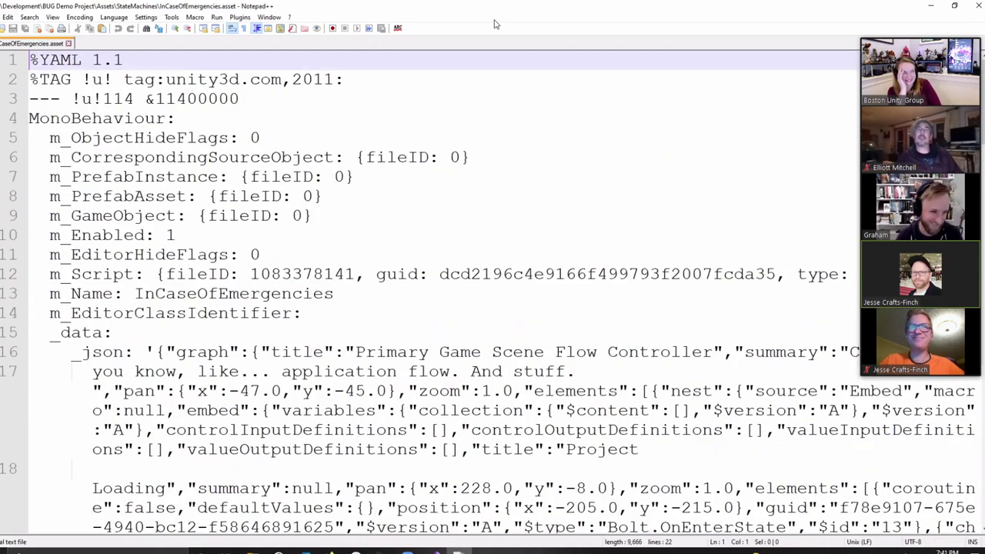
click(954, 7)
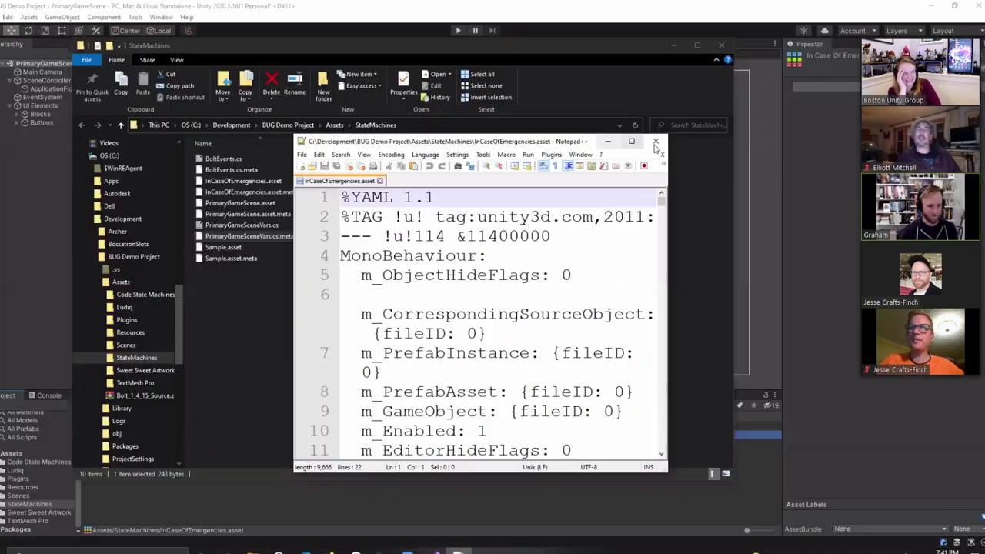
click(655, 142)
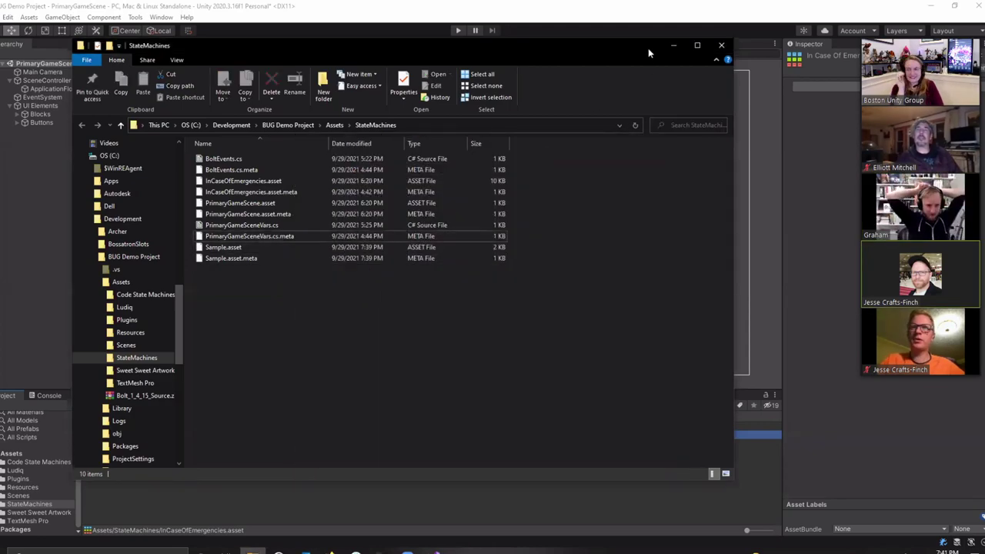
Step: Minimize the StateMachines Explorer window and open ApplicationFlowController's state graph via Edit Graph
drag(648, 48, 608, 97)
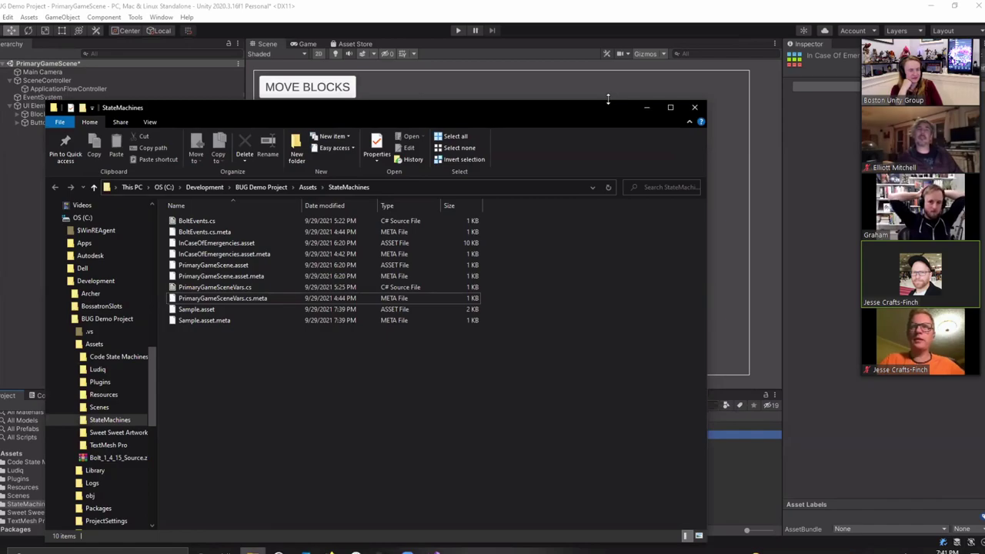
drag(608, 99, 678, 289)
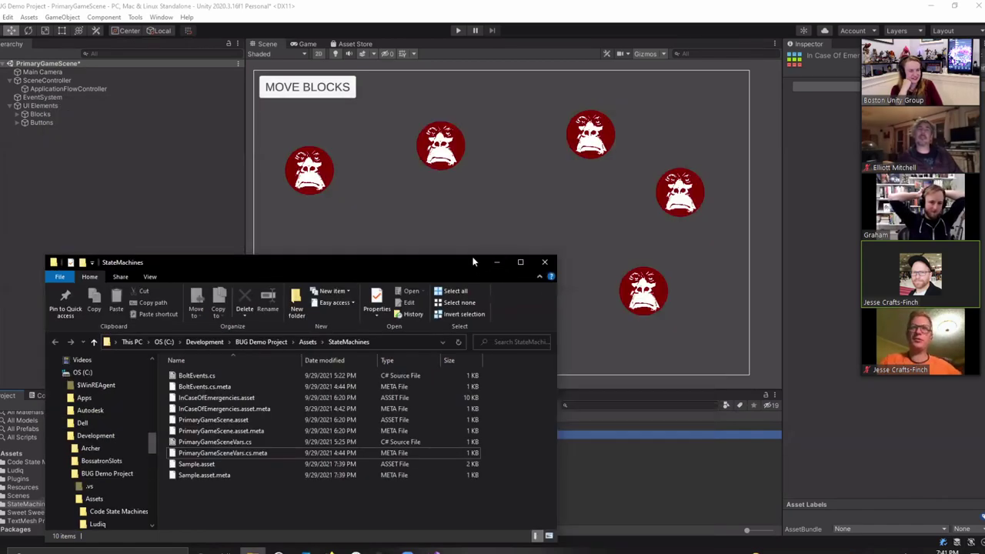
drag(473, 261, 464, 121)
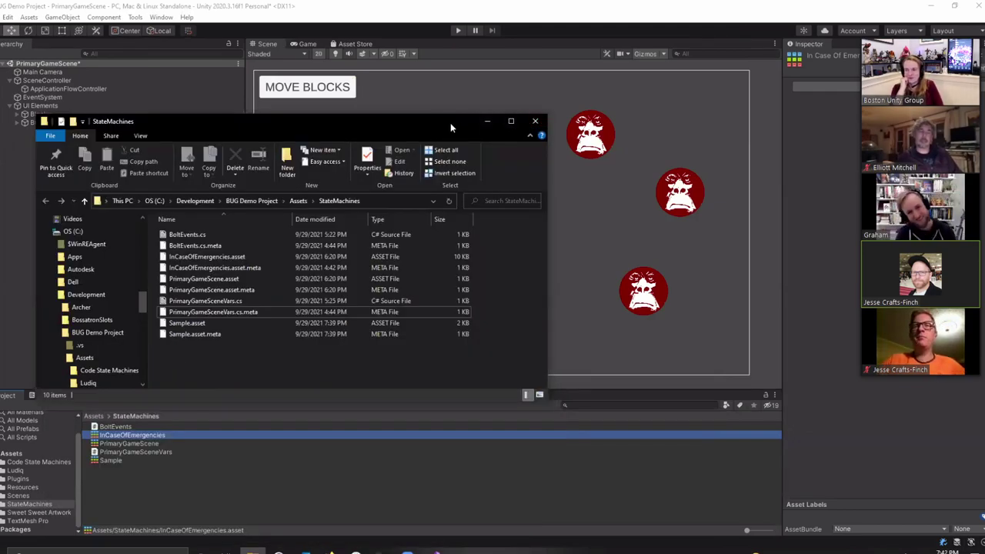
drag(451, 122, 469, 194)
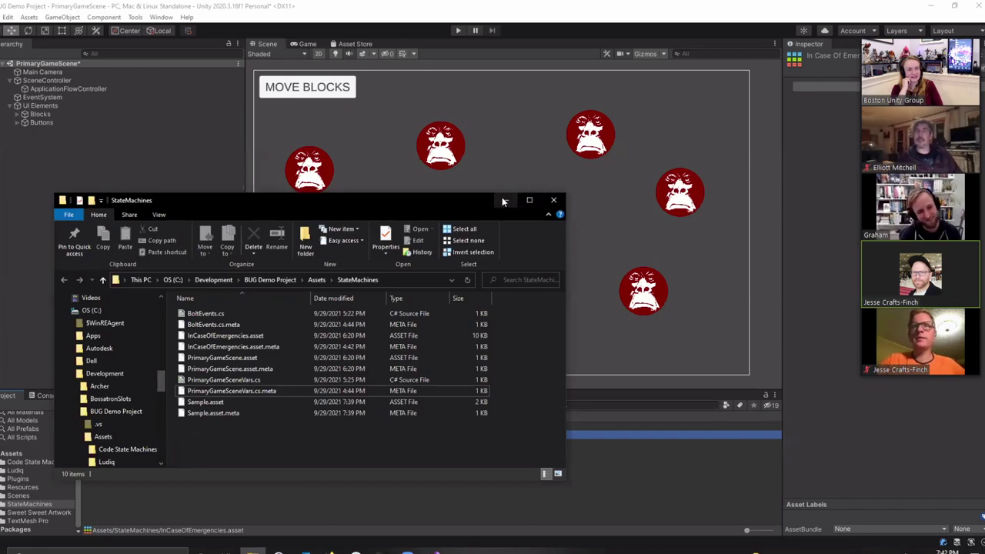
click(501, 197)
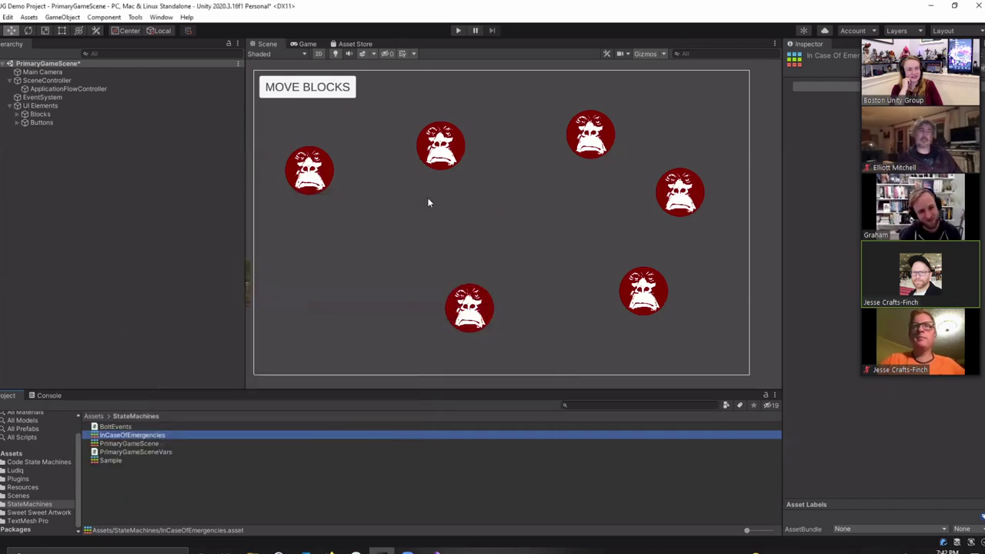
click(60, 90)
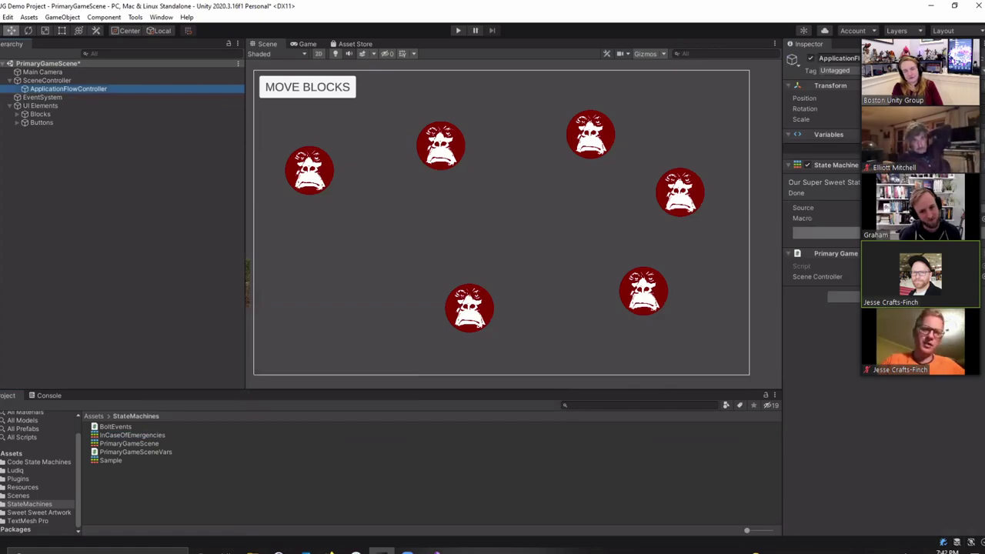
click(841, 233)
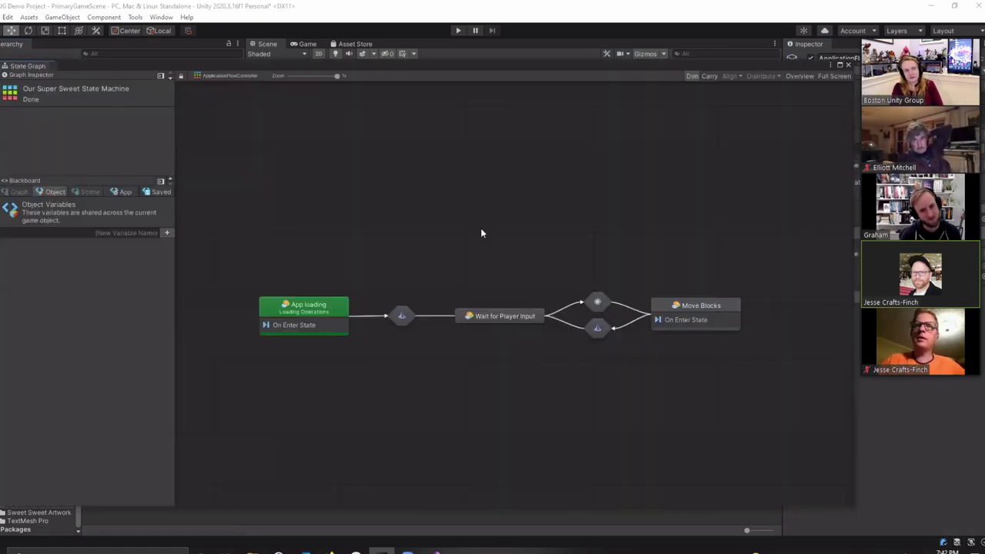
Step: Shrink and close the ApplicationFlowController State Graph window
drag(278, 234, 705, 381)
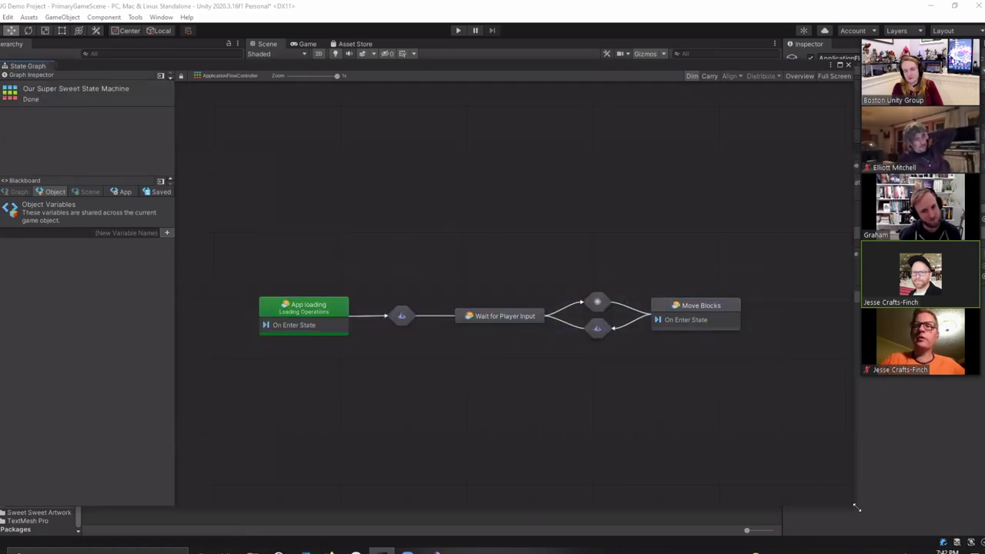
drag(857, 508, 781, 440)
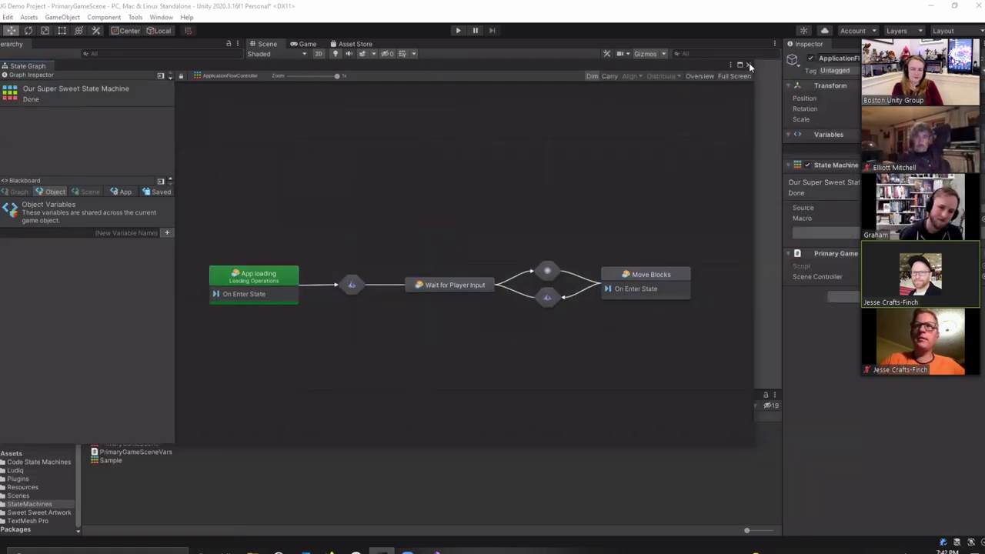
click(743, 68)
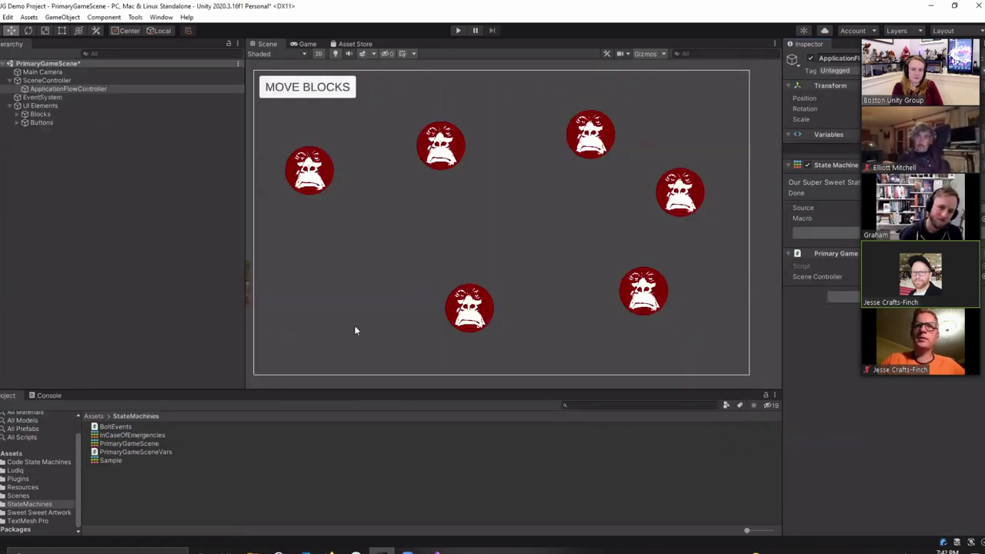
Step: Open the PrimaryGameScene state macro from the StateMachines folder in the graph editor
click(129, 444)
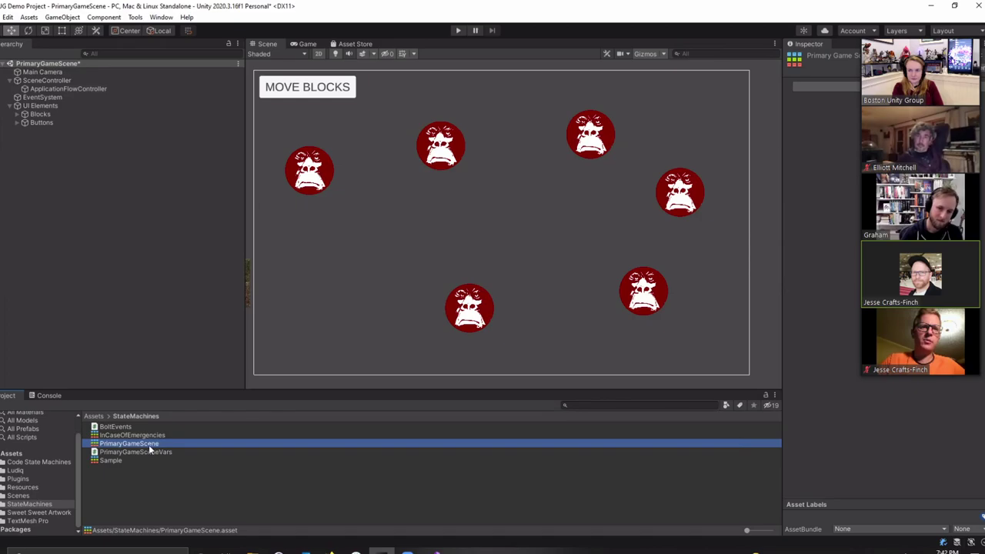
click(113, 461)
click(119, 452)
click(122, 444)
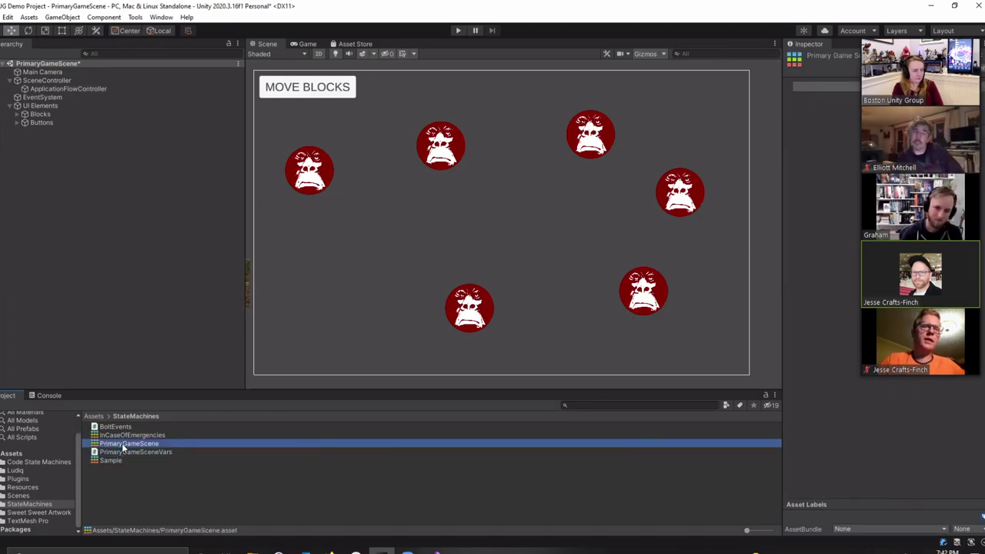
double_click(123, 445)
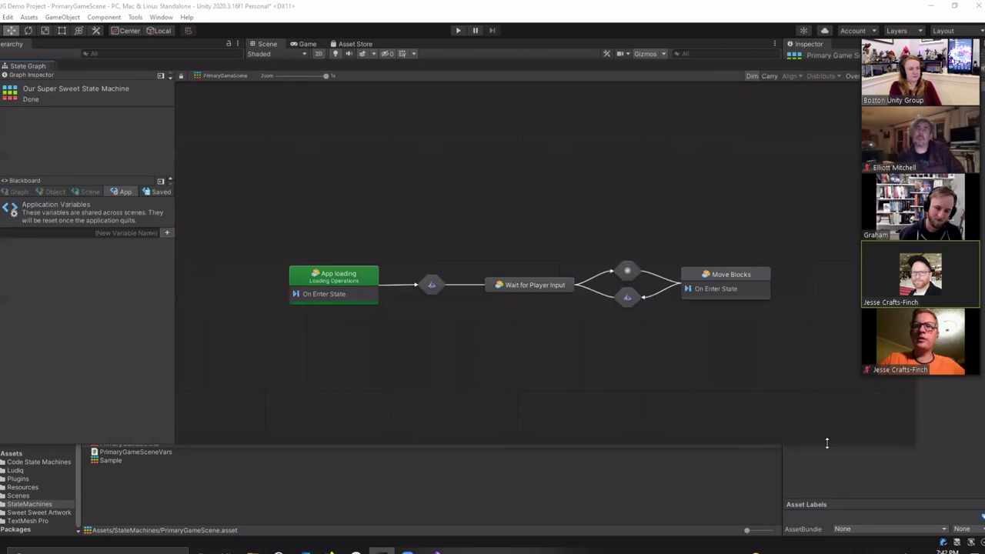
middle_drag(567, 381, 567, 356)
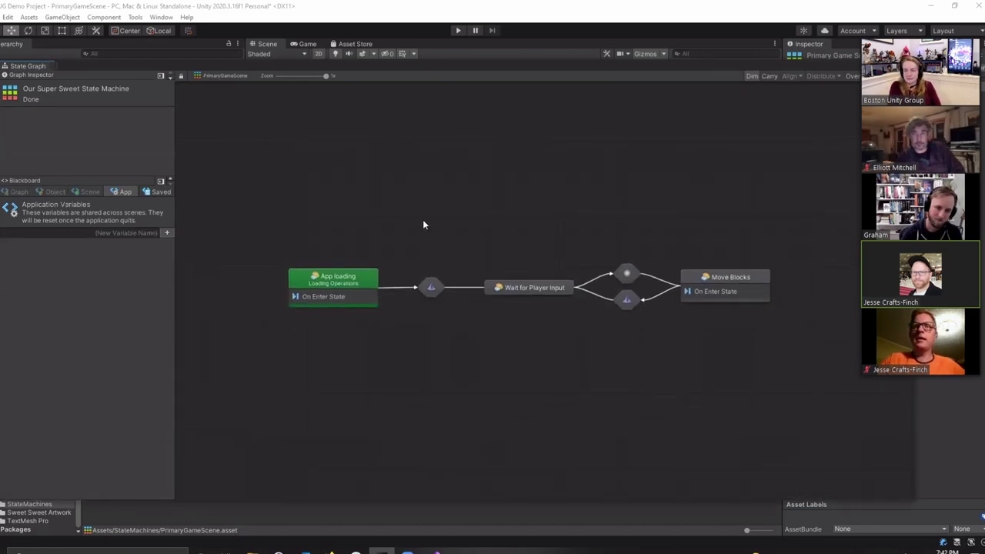
drag(629, 310, 820, 367)
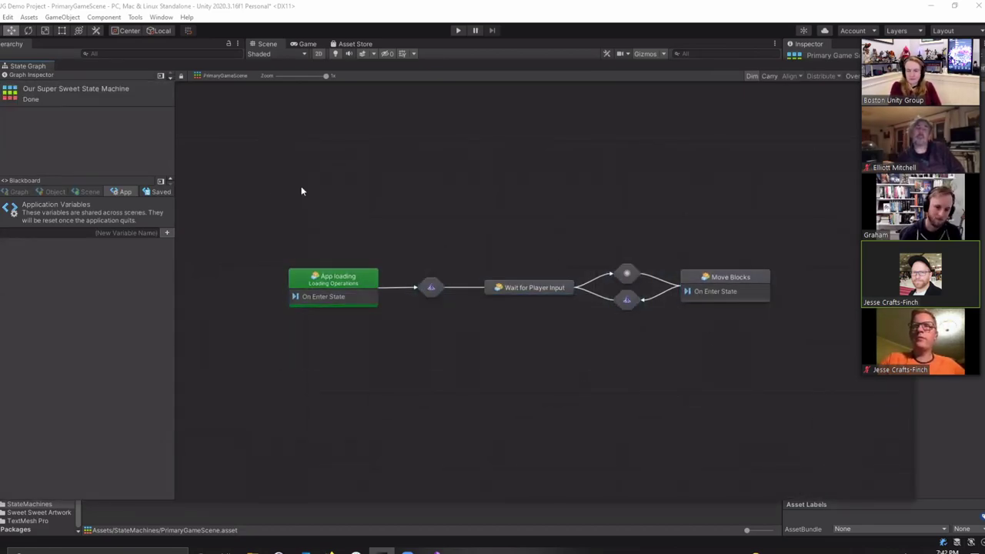
drag(287, 188, 840, 363)
drag(219, 183, 875, 414)
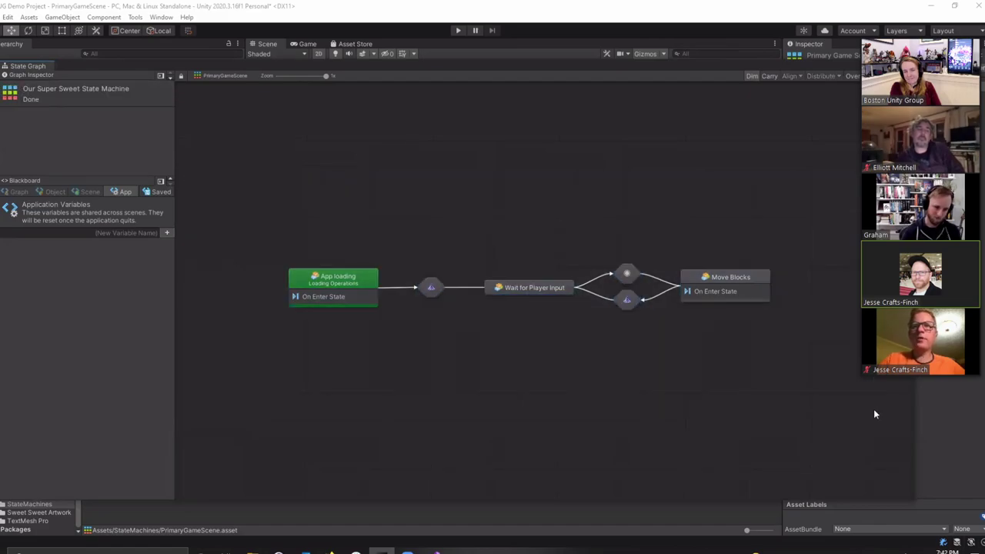
right_click(342, 179)
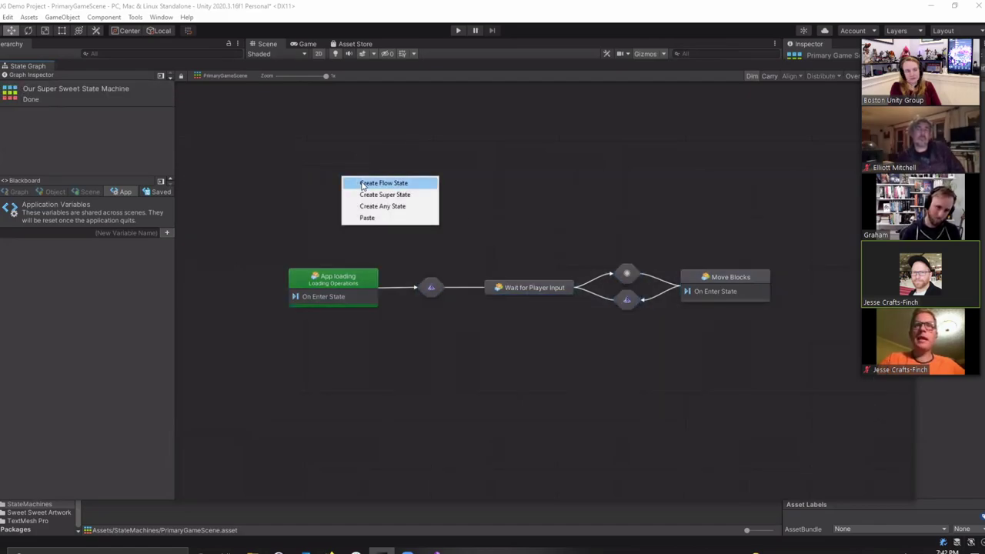
click(377, 195)
drag(388, 187, 362, 204)
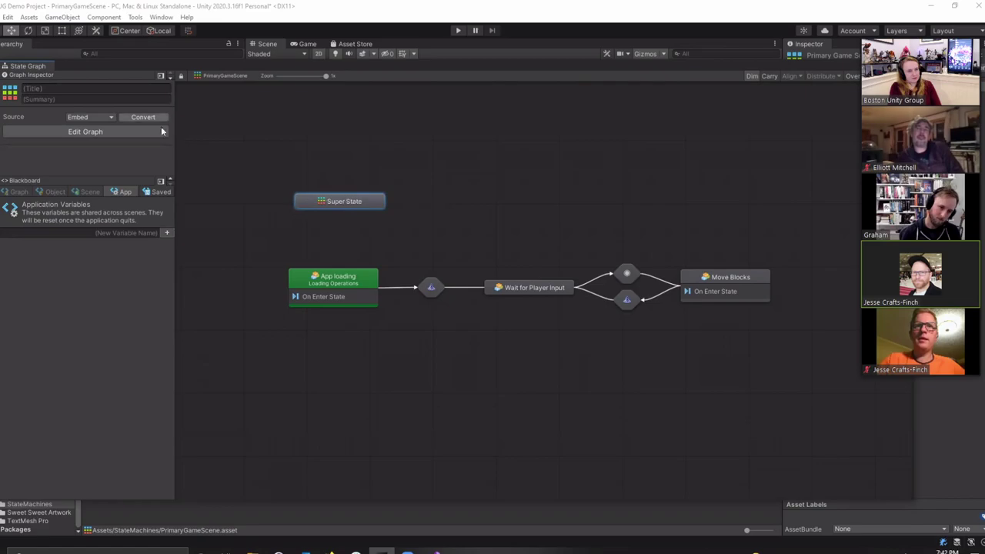
click(96, 88)
text(Player C)
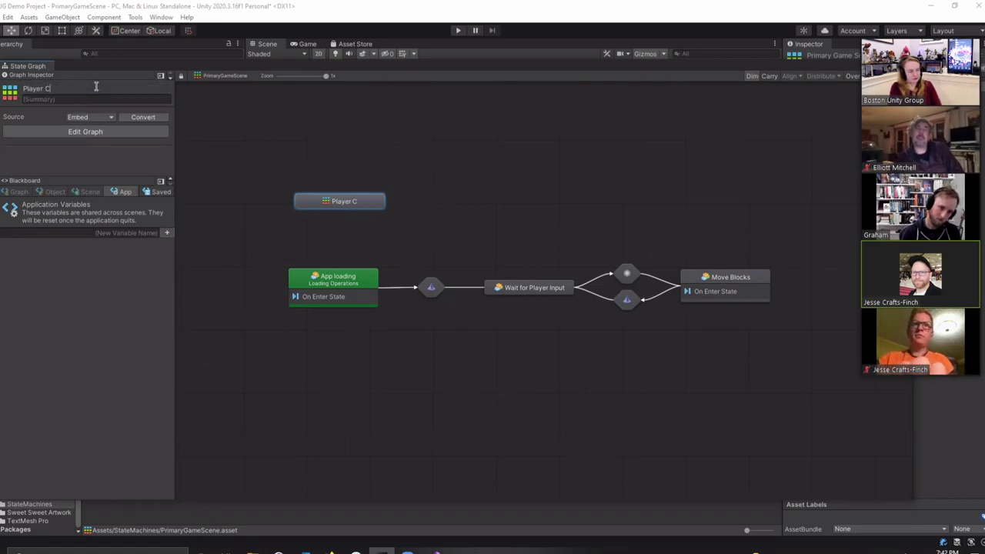
text(ontrol SuperState)
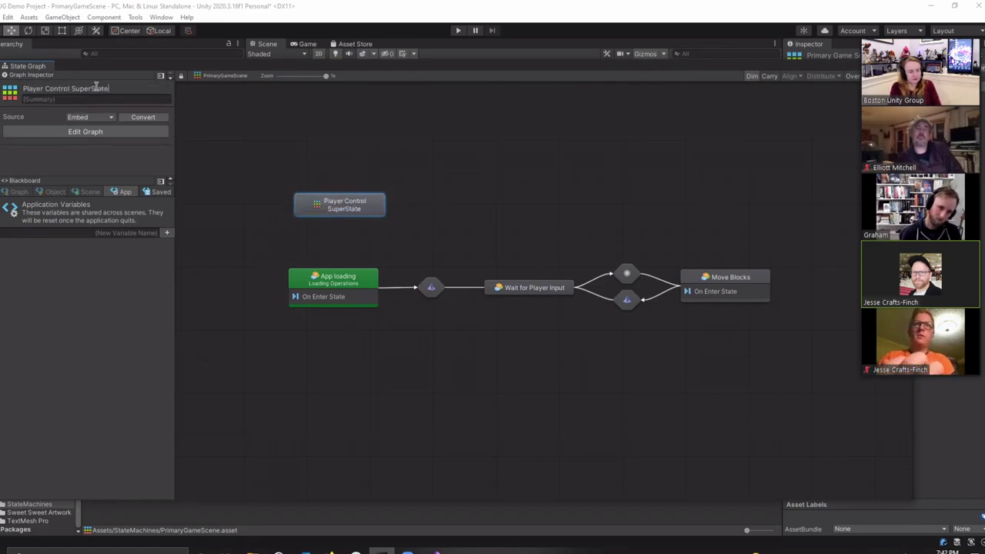
click(401, 241)
drag(271, 247, 659, 324)
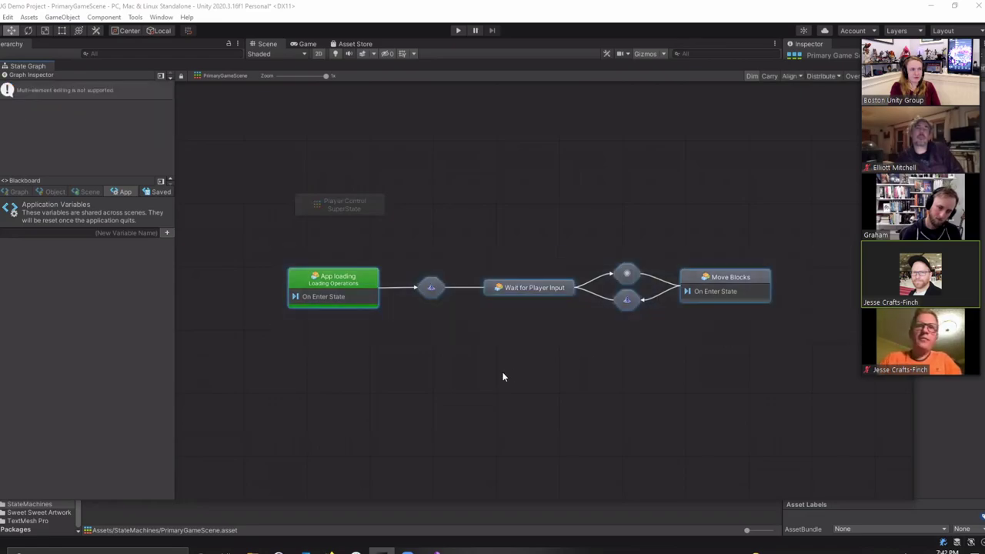
click(503, 377)
drag(319, 204, 338, 206)
click(375, 197)
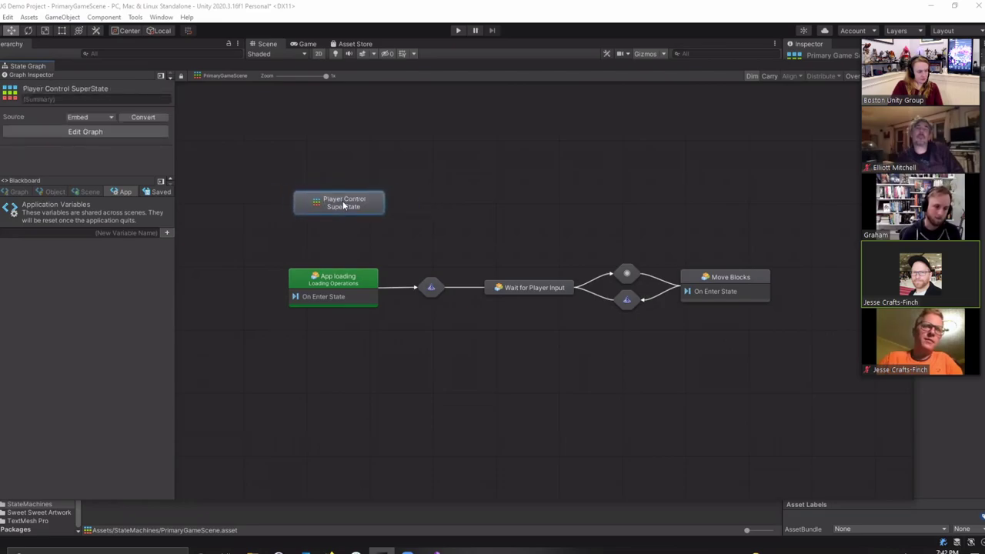
click(434, 212)
click(339, 206)
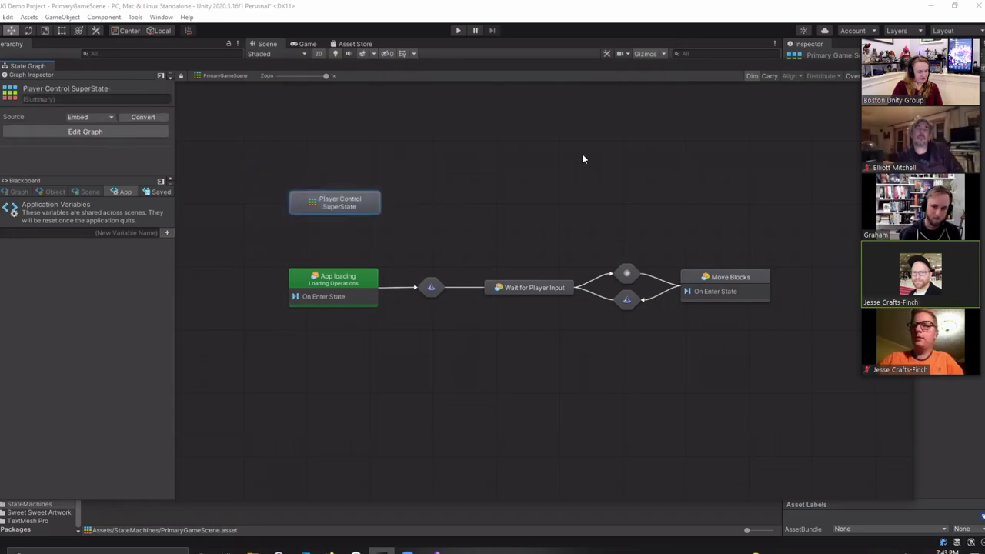
key(Delete)
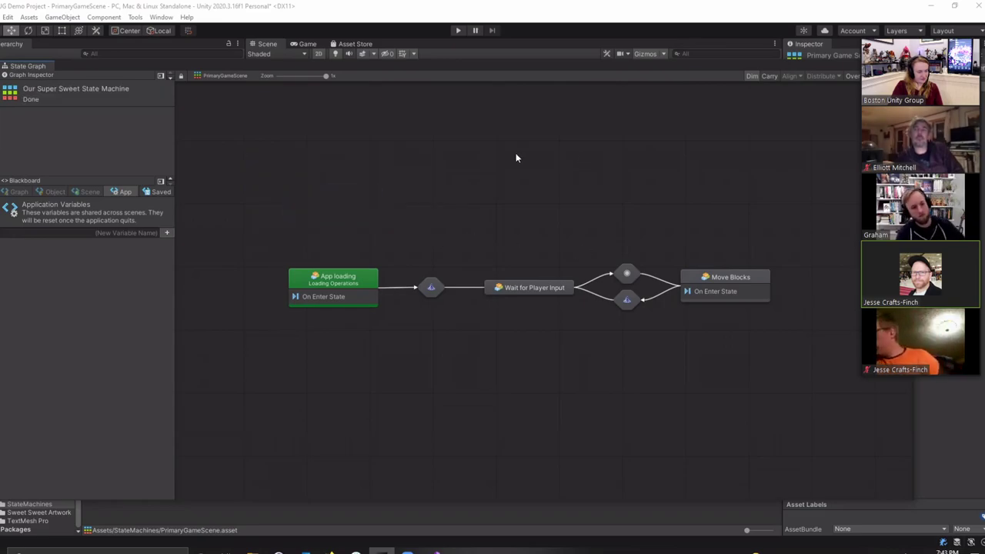
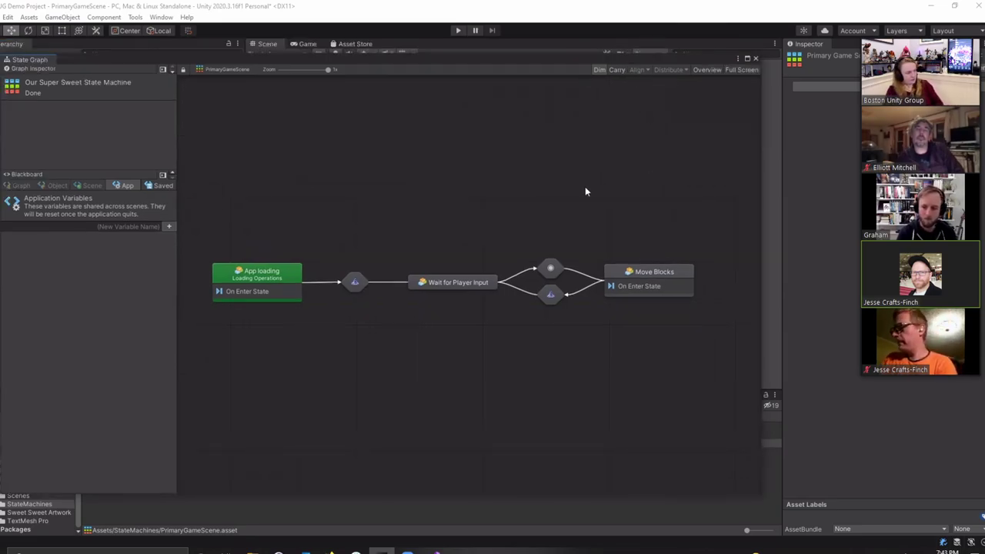
Step: Nudge the state graph view and drag the State Graph window right to uncover the Hierarchy
mouse_move(408, 218)
middle_down()
mouse_move(521, 278)
mouse_move(424, 213)
middle_up()
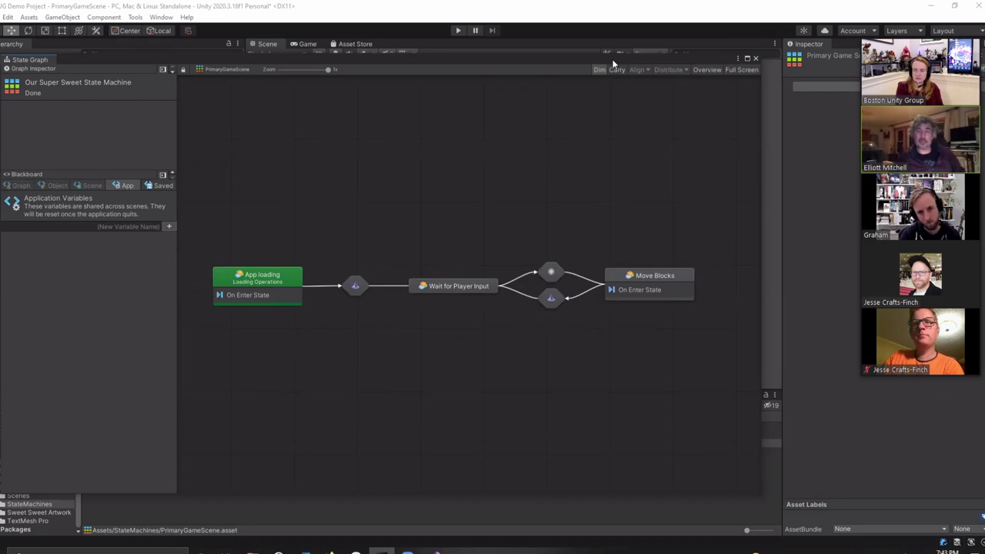
drag(614, 63, 725, 57)
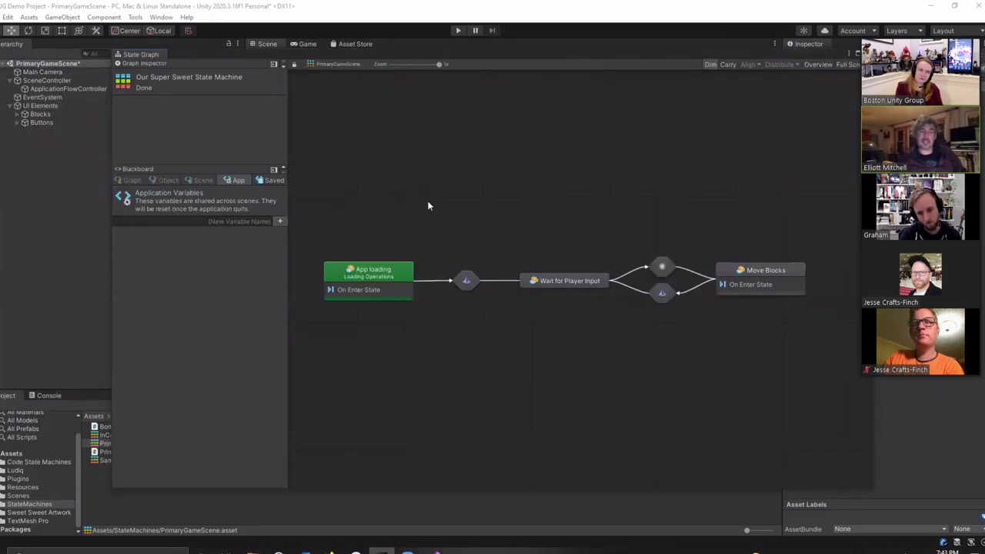
Step: Open App loading's flow graph, tidy the SceneController (get) node, and briefly view StateMachines in Explorer
double_click(374, 271)
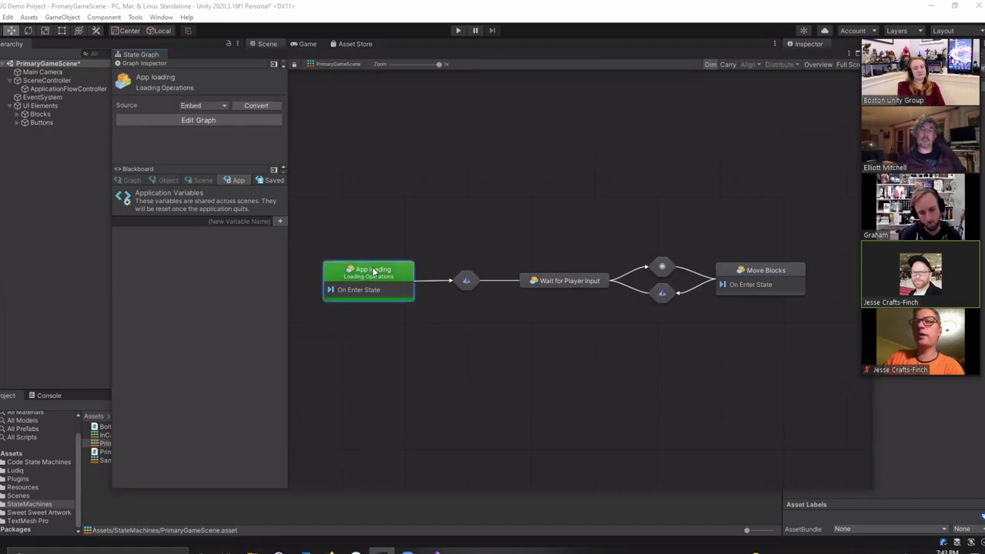
drag(512, 288, 509, 285)
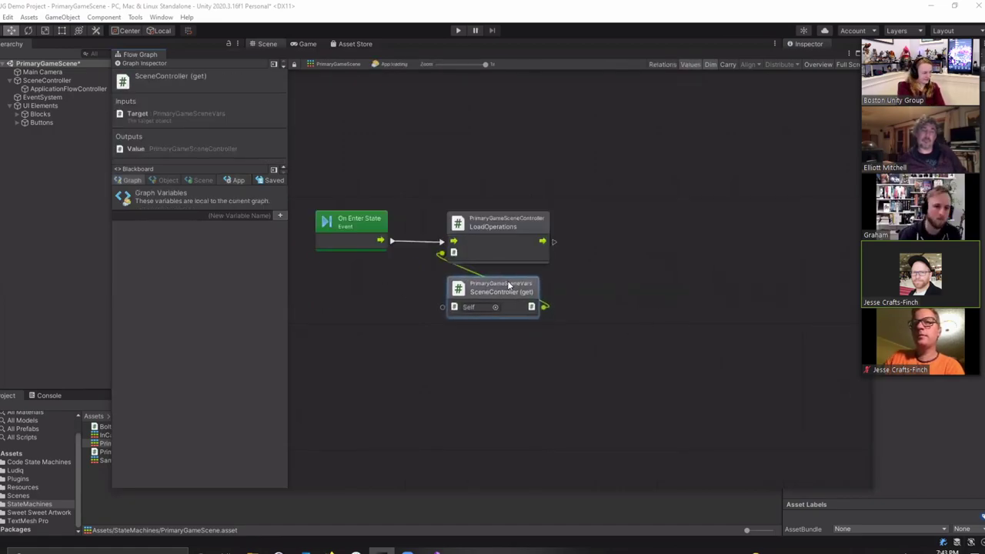
click(608, 287)
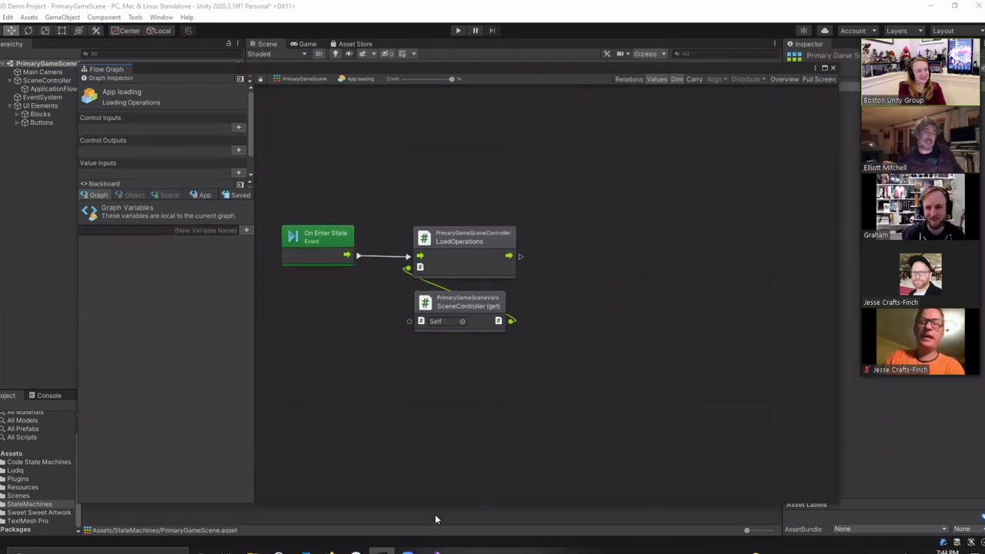
click(253, 550)
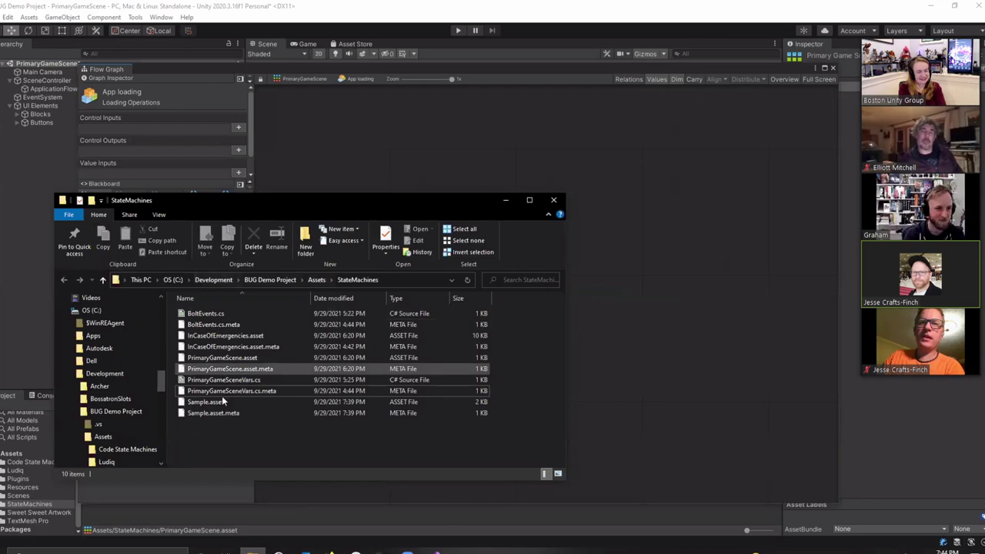
click(554, 201)
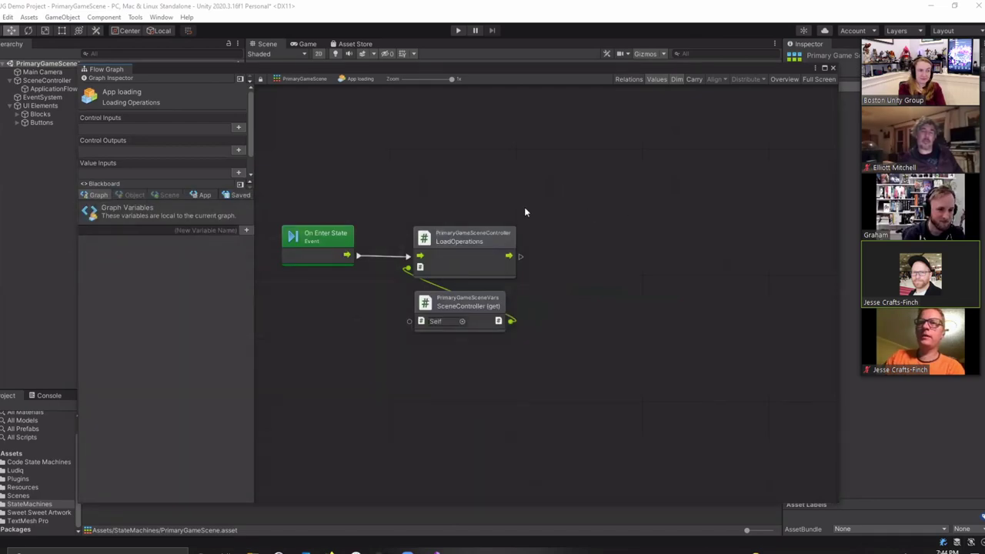
Step: Pan the App loading flow graph, then shrink its window and move it lower
middle_drag(434, 187, 497, 198)
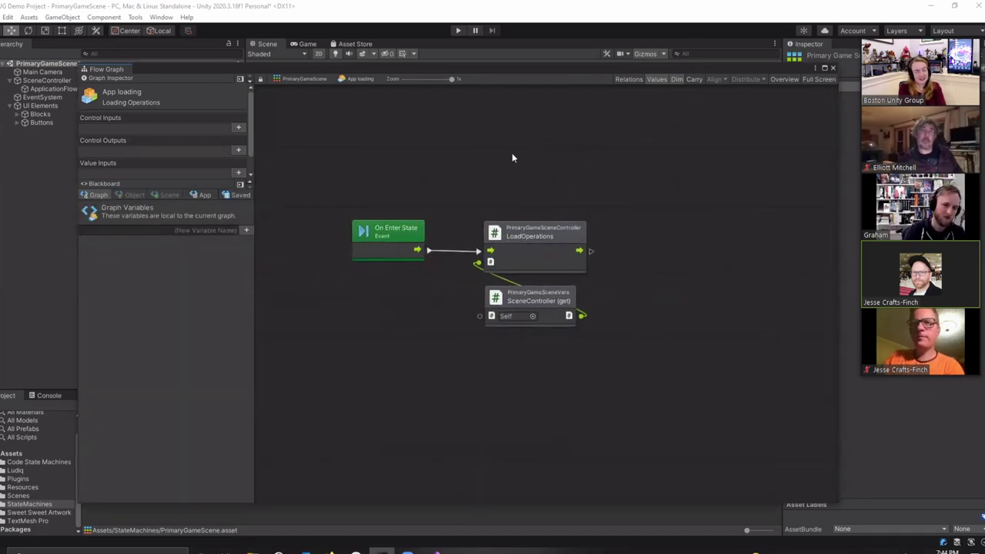
middle_drag(424, 186, 452, 190)
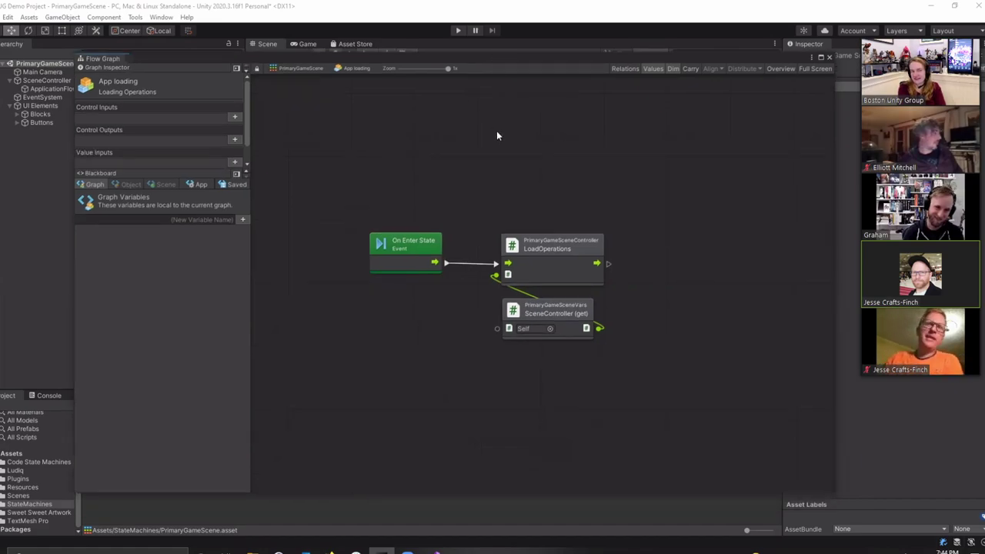
middle_drag(505, 164, 492, 149)
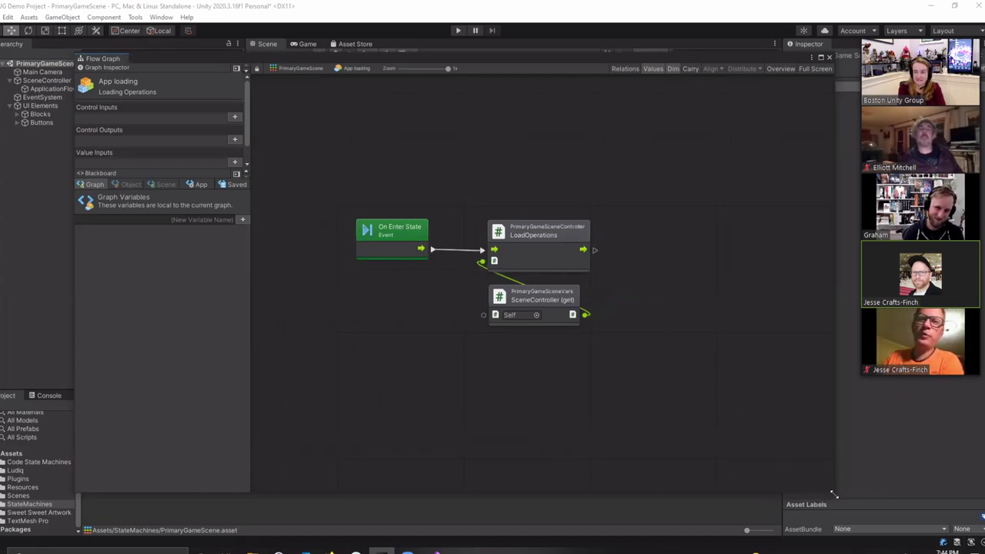
drag(834, 493, 781, 408)
drag(488, 56, 526, 105)
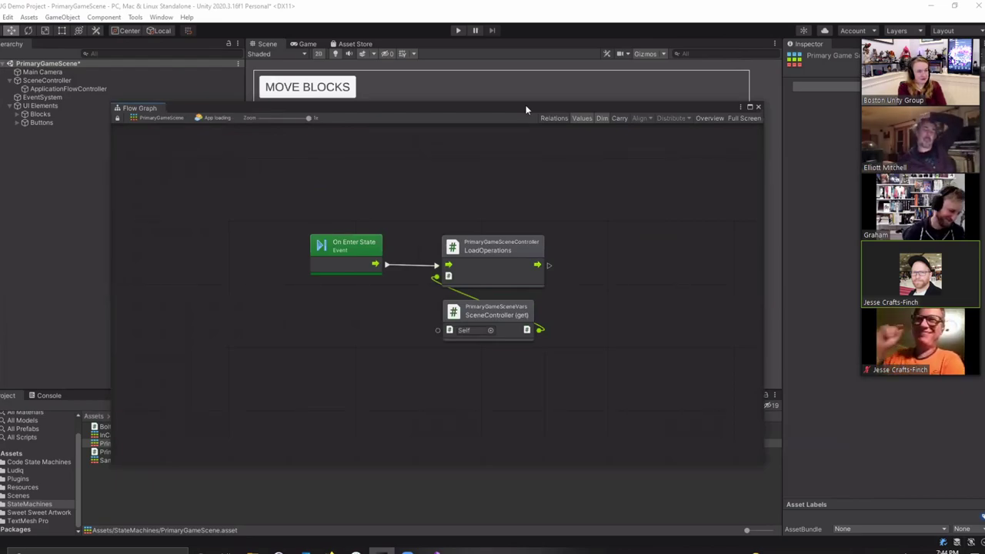
Step: Reposition and resize the App loading flow graph window until the Graph Inspector sidebar reappears
drag(535, 106, 585, 105)
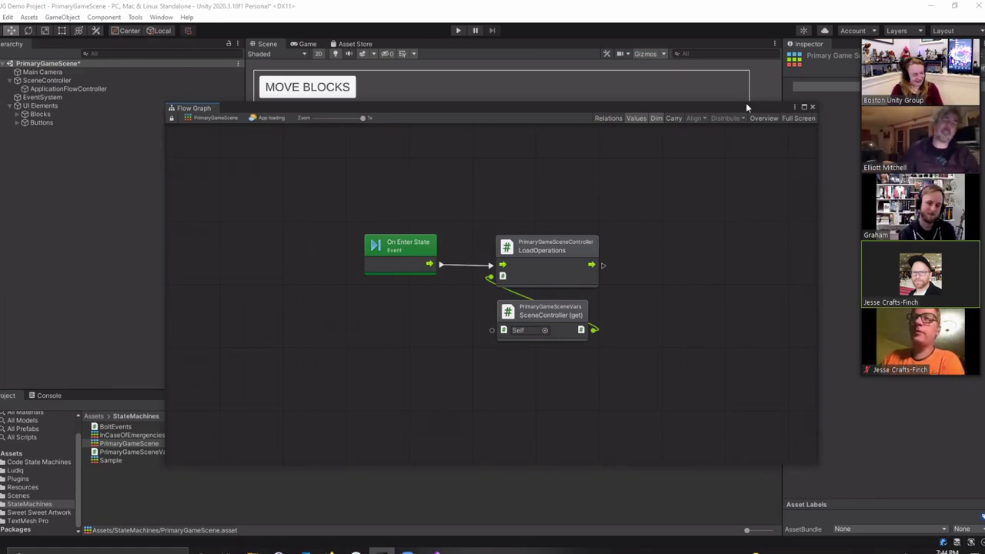
drag(746, 103, 713, 67)
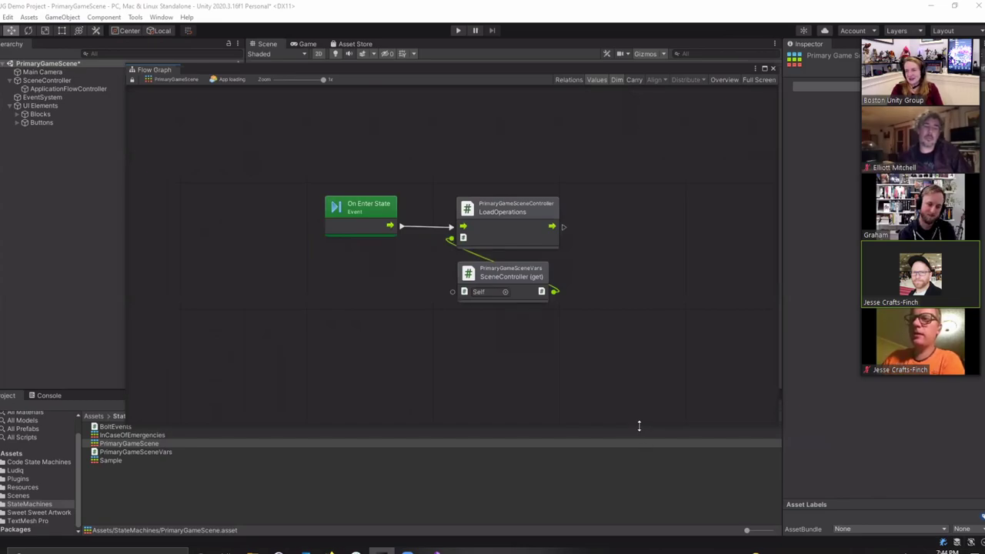
drag(645, 387, 608, 381)
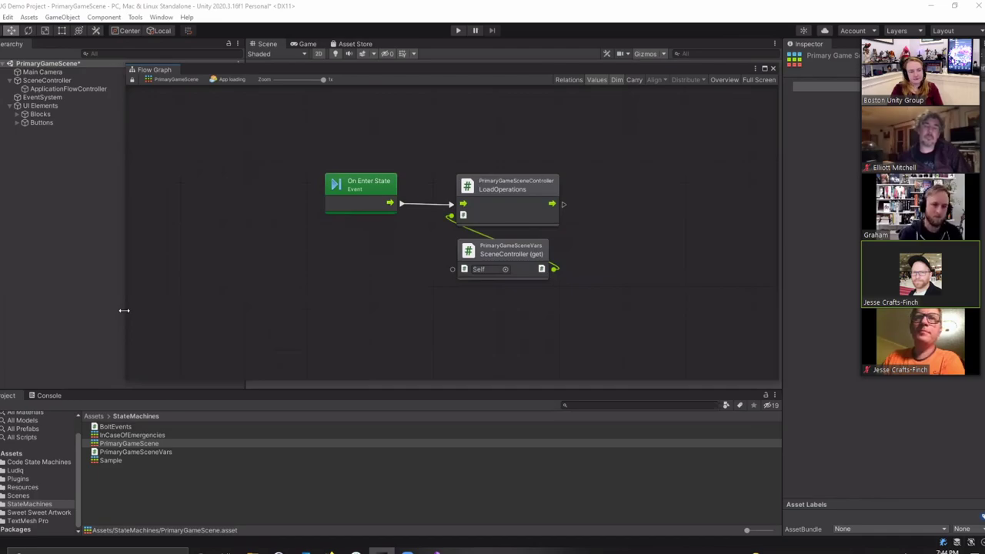
drag(124, 310, 254, 308)
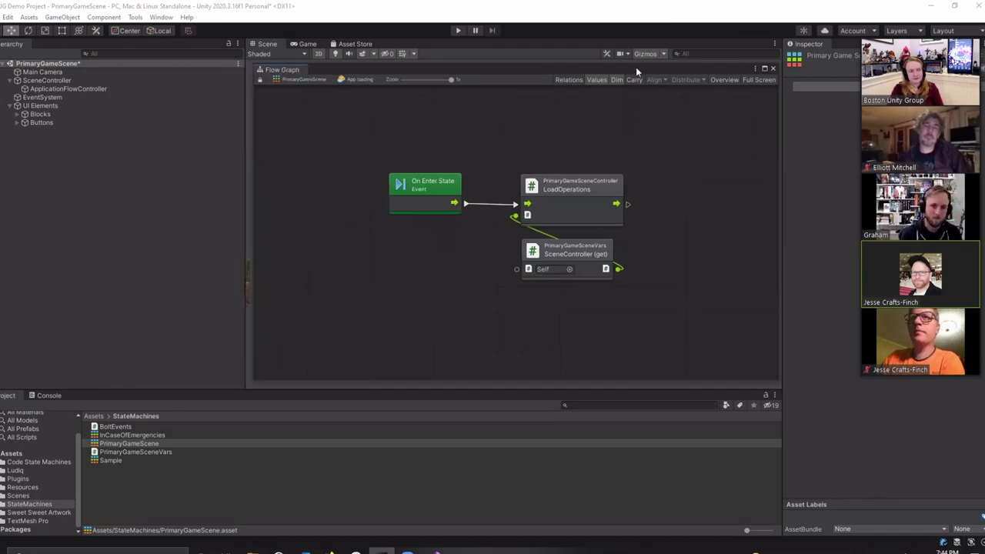
drag(630, 75, 503, 85)
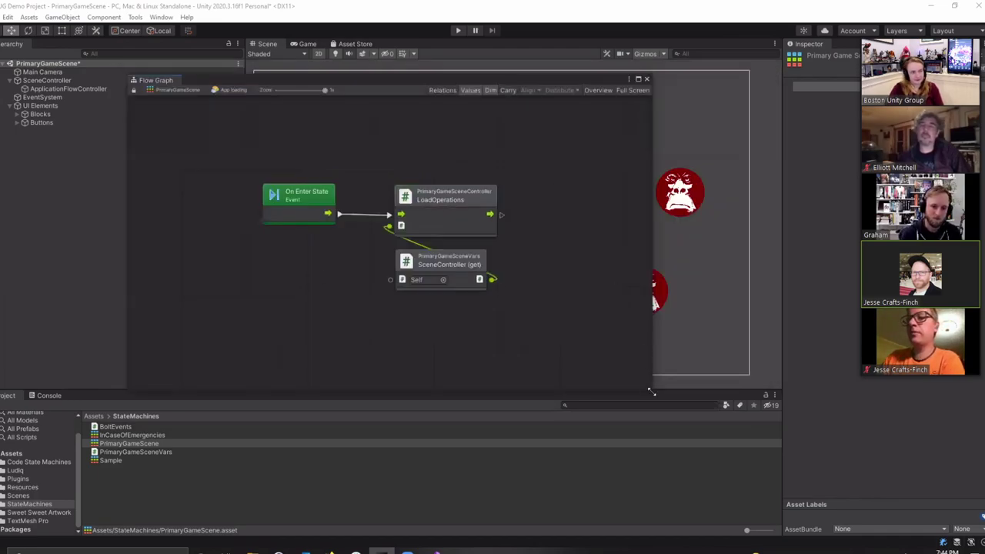
drag(651, 392, 768, 499)
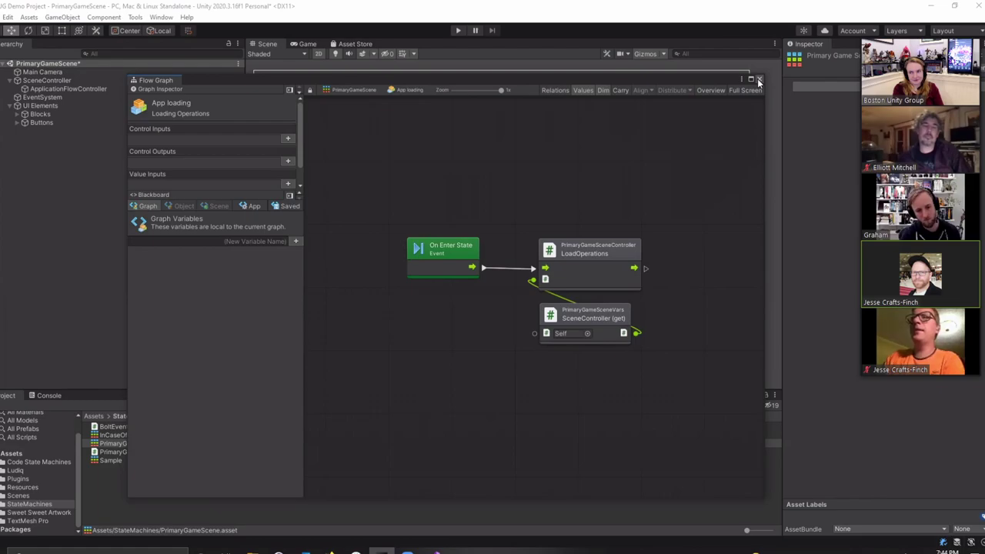
drag(670, 87, 637, 73)
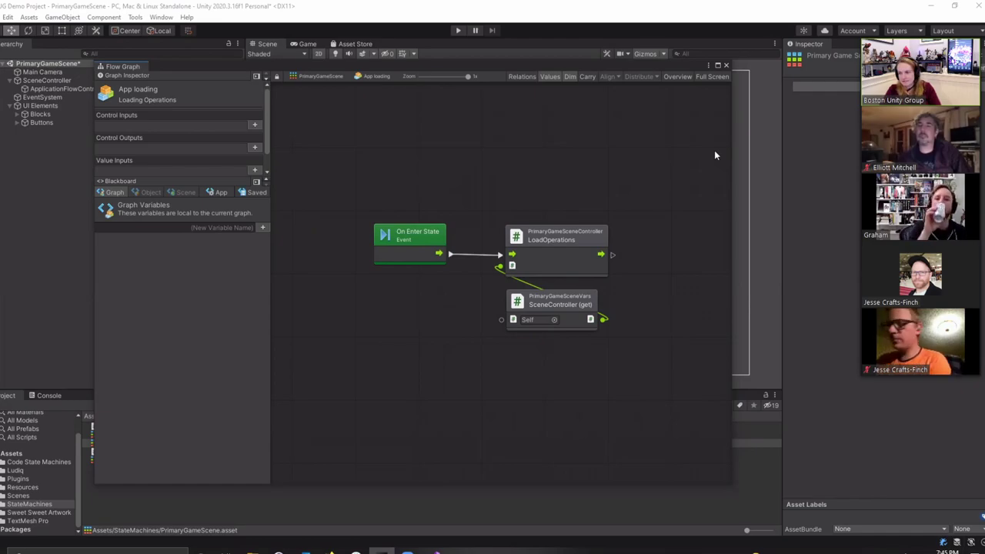
Step: Close the flow graph, collapse SceneController and UI Elements, and create an empty object named Dragon
click(726, 64)
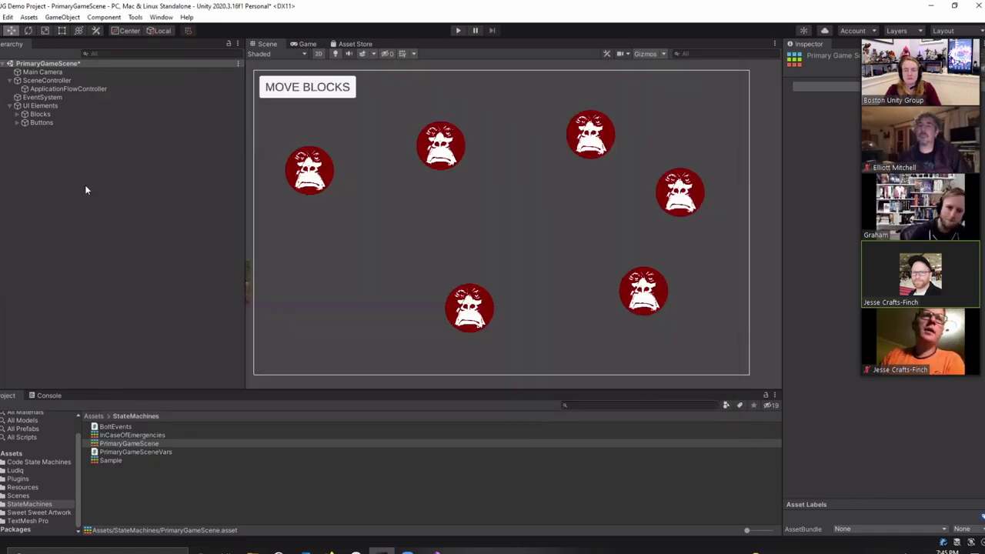
click(9, 80)
click(10, 97)
right_click(27, 115)
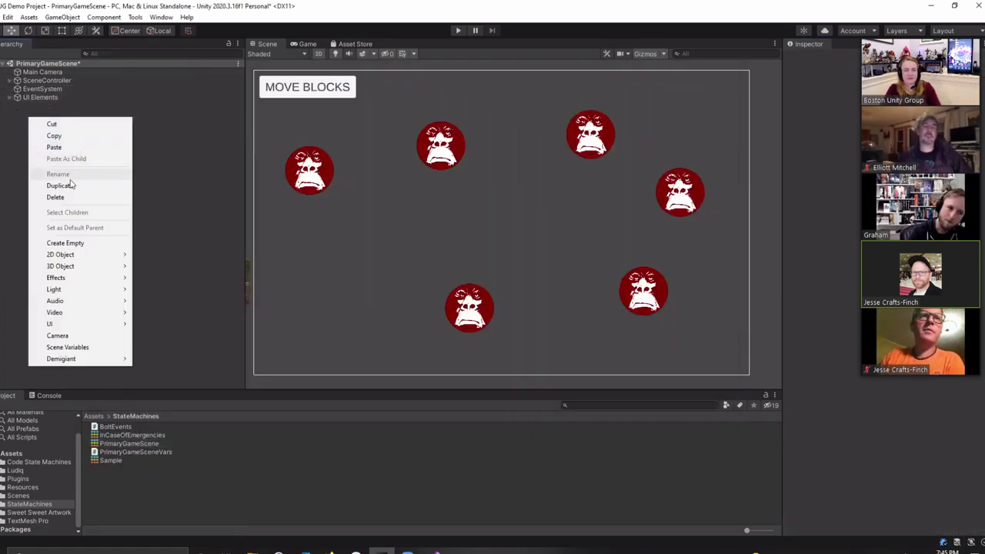
click(66, 242)
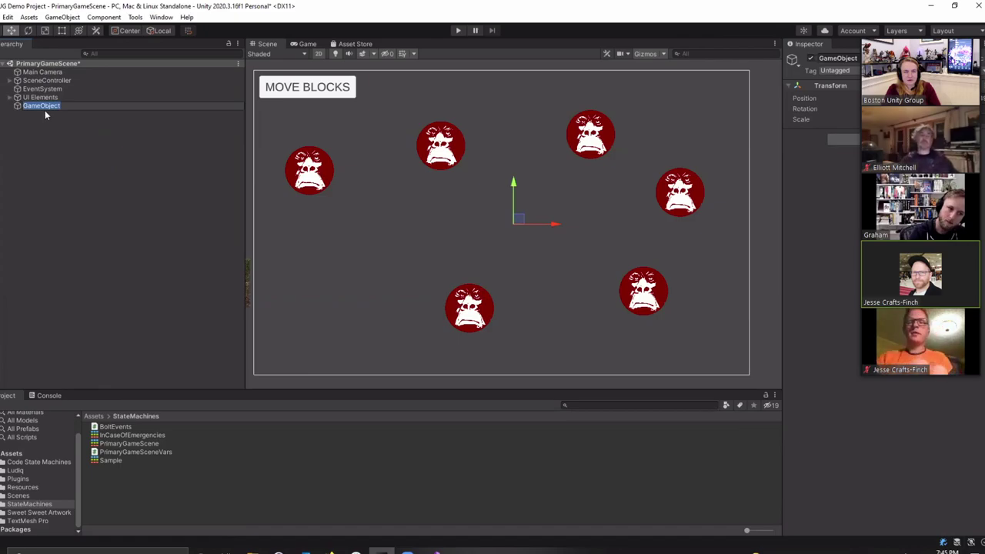
text(Dragon)
key(Return)
Step: Create a second empty object named NotDragonButBreathsFire
right_click(46, 125)
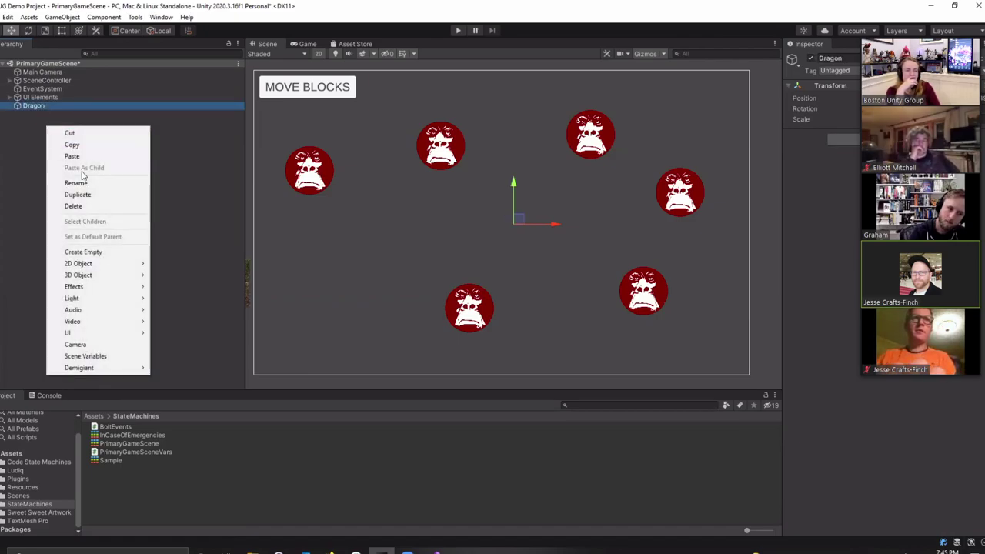
click(92, 254)
text(NotDr)
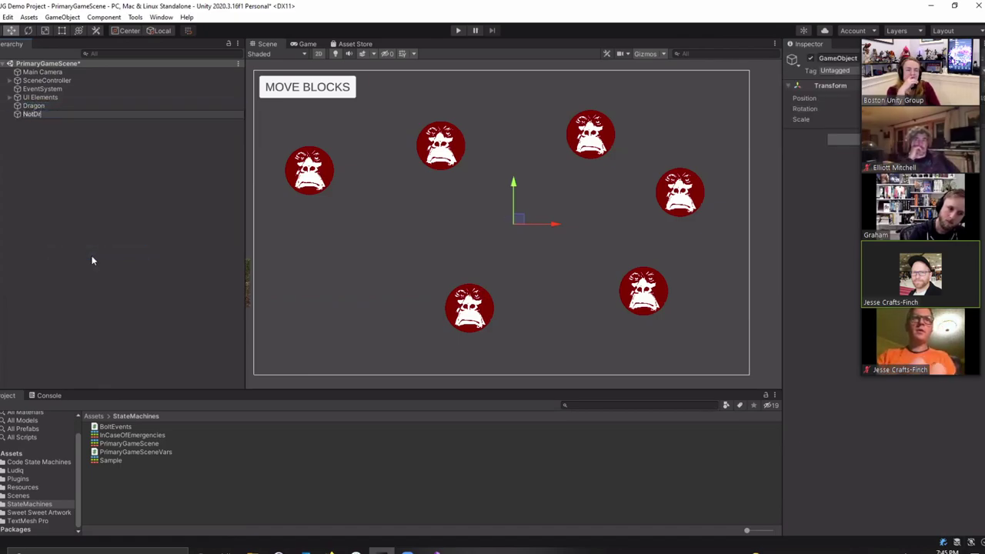
text(agonButBreathsFire)
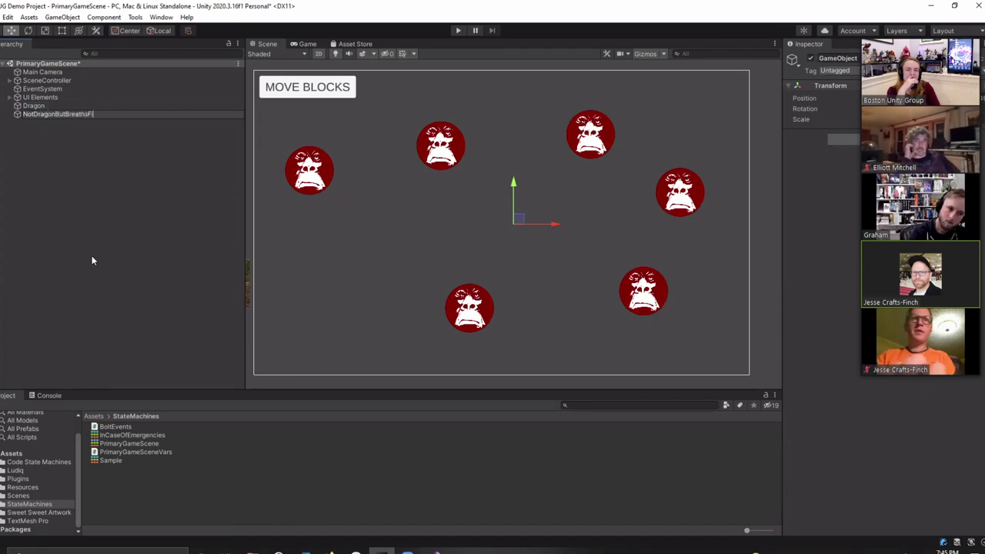
key(Return)
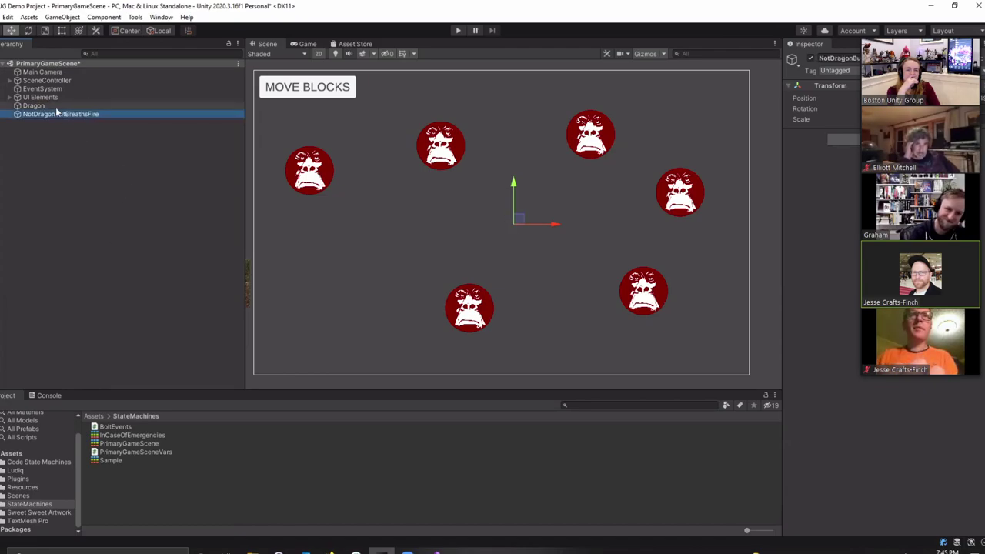
Step: Create a Bolt State Macro in StateMachines named SuperCoolStateMachineControllerThingForDragonsAndOtherwise
right_click(125, 474)
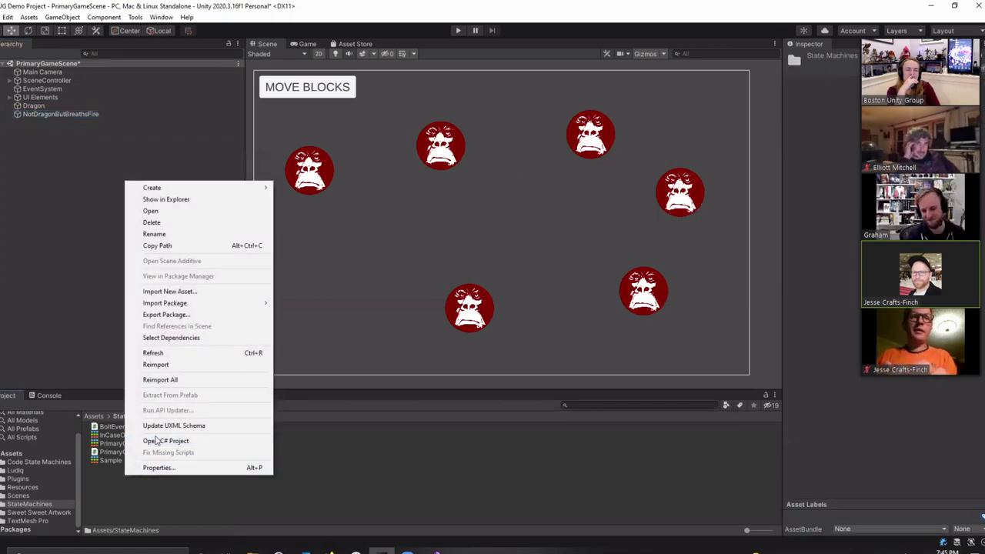
mouse_move(186, 193)
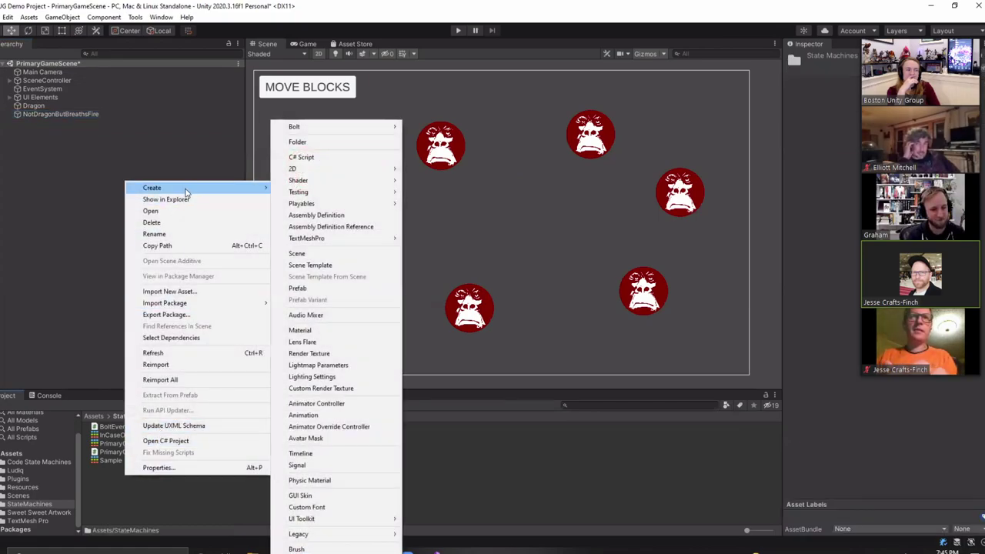
mouse_move(315, 126)
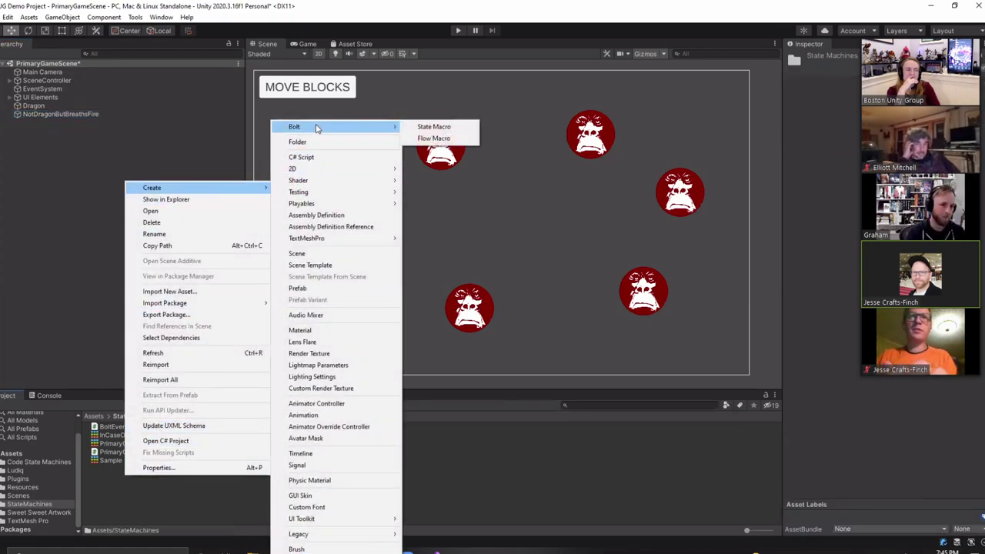
click(426, 129)
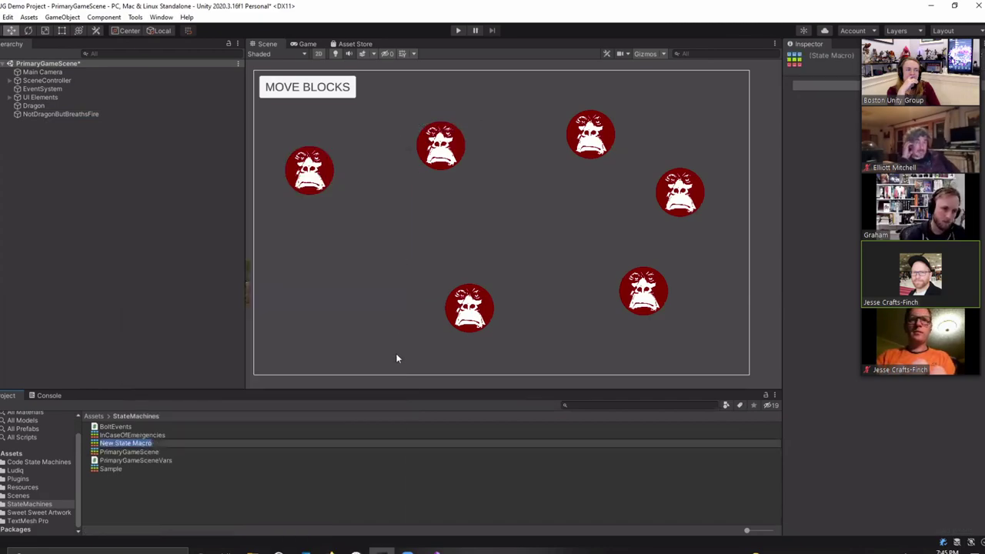
text(SuperCoolSt)
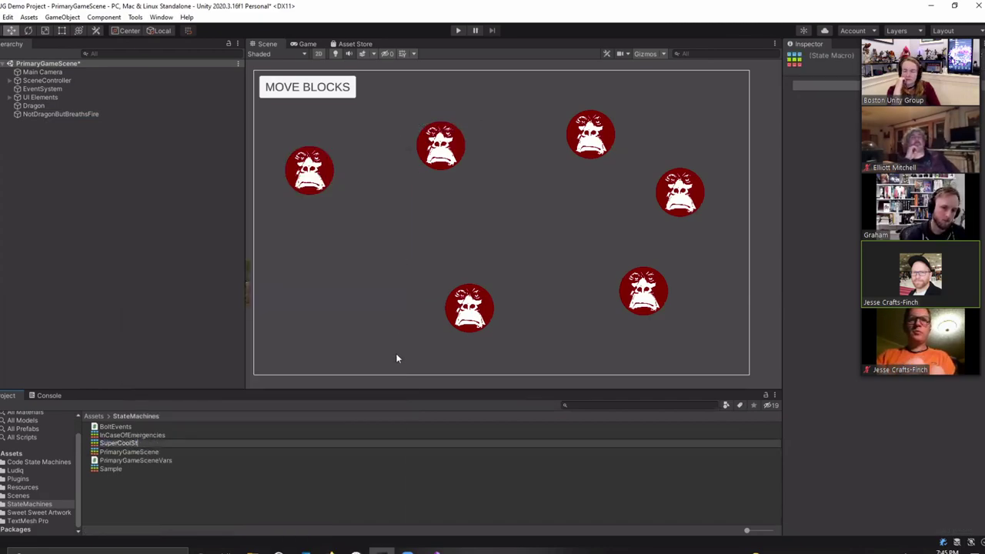
text(ateMachineControll)
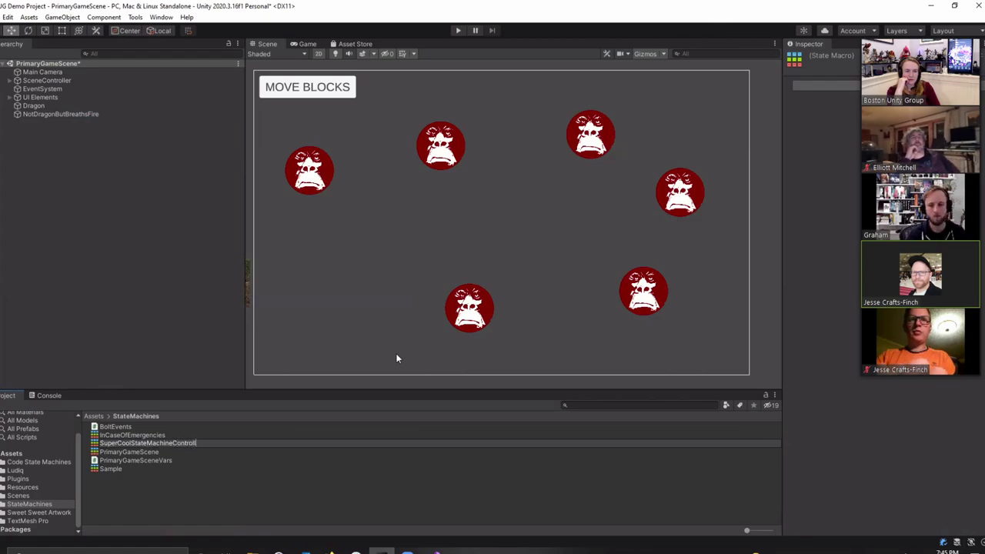
text(erThingForDr)
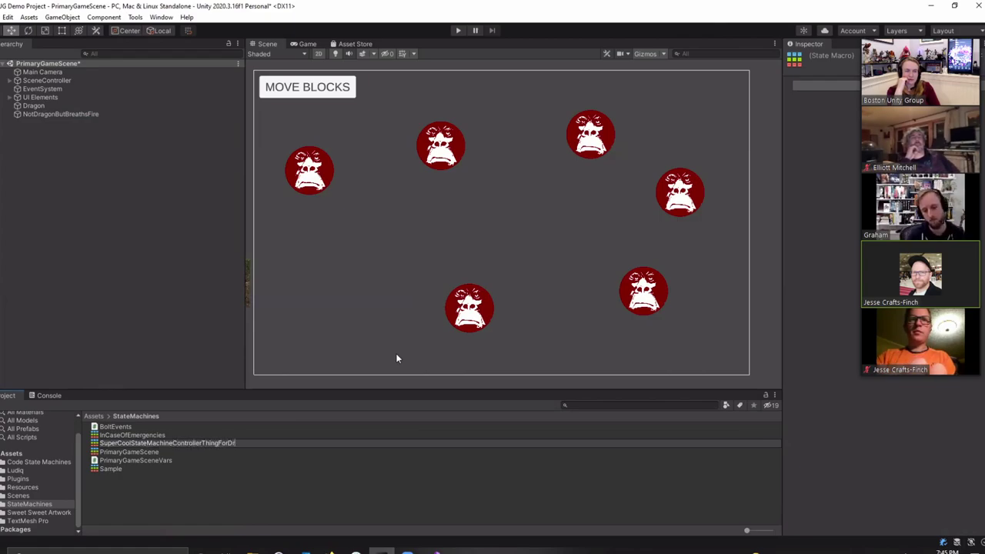
text(agonsAndOtherwise)
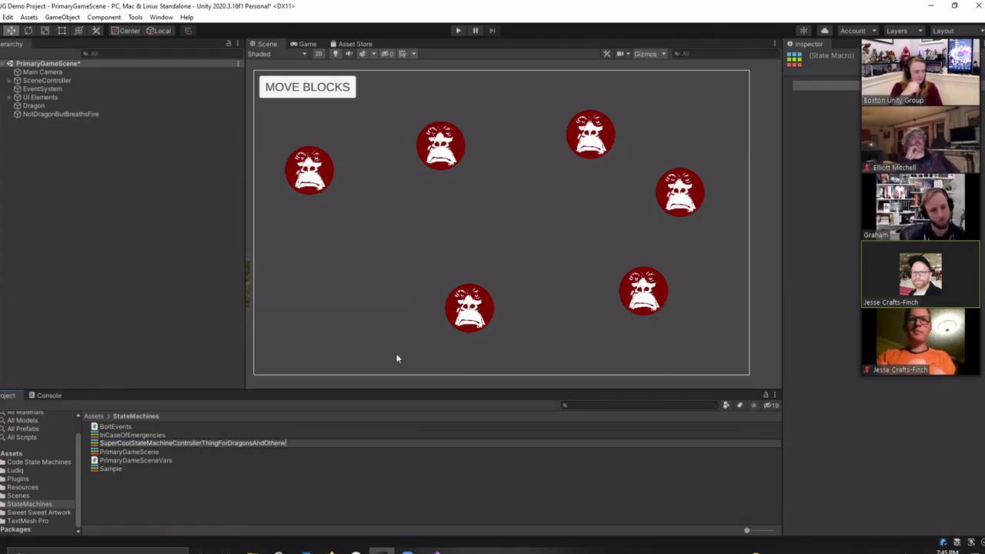
key(Return)
Step: Attach the new state macro to NotDragonButBreathsFire and briefly check its state graph
click(62, 114)
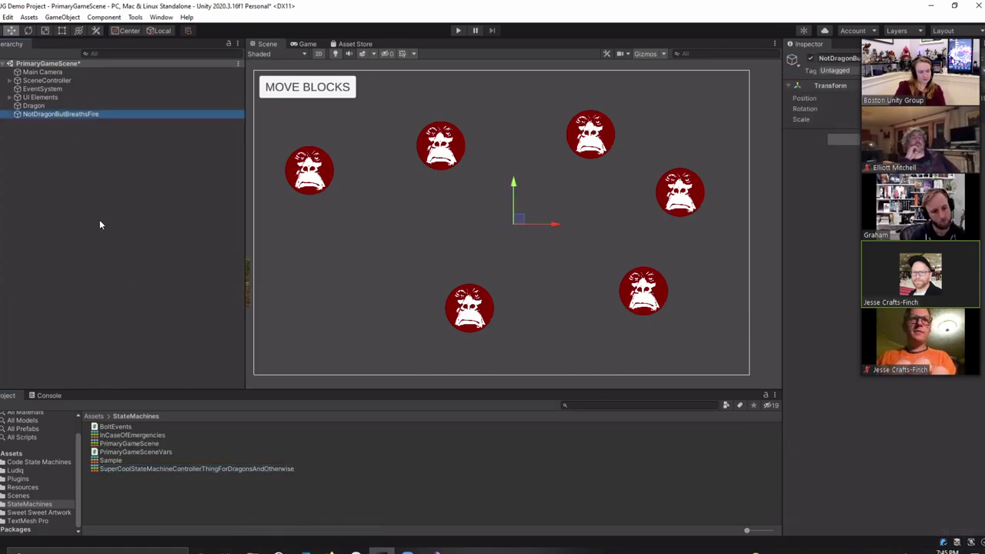
drag(166, 468, 768, 385)
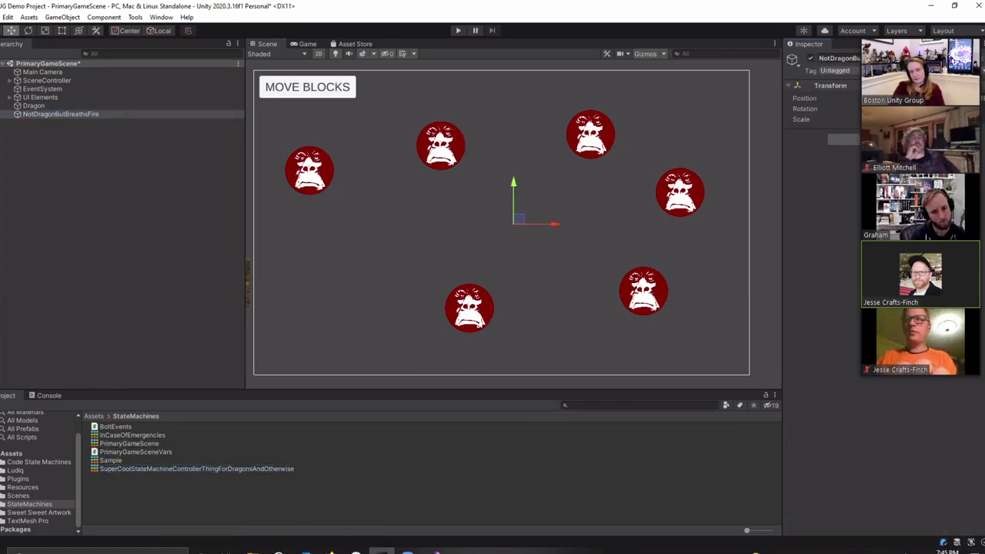
drag(330, 469, 824, 231)
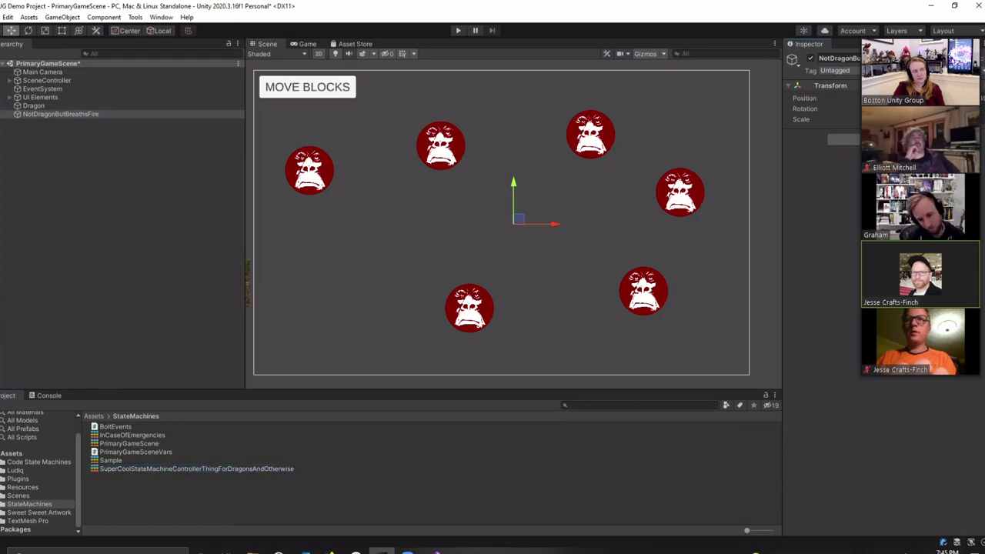
click(844, 140)
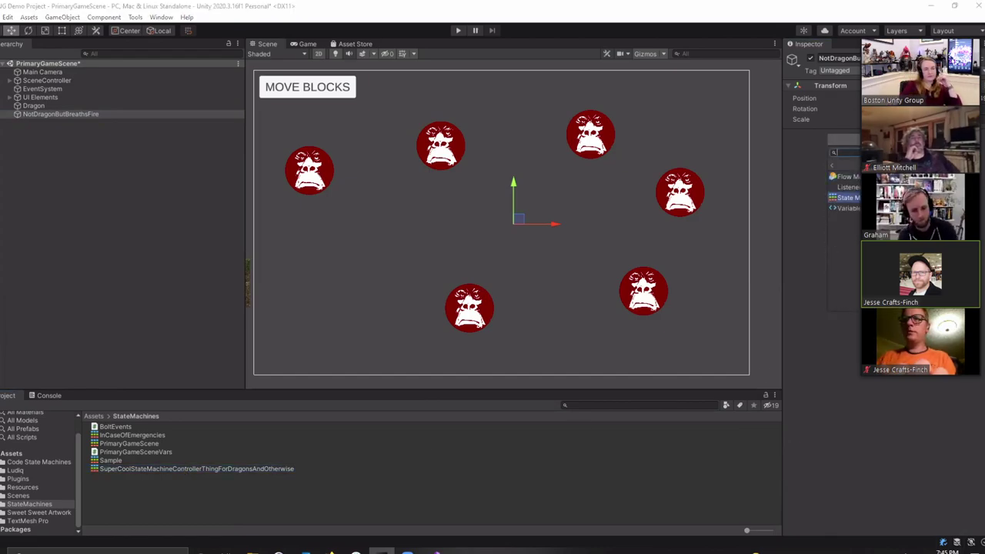
key(Escape)
mouse_move(188, 467)
mouse_down()
mouse_move(808, 253)
mouse_move(828, 189)
mouse_up()
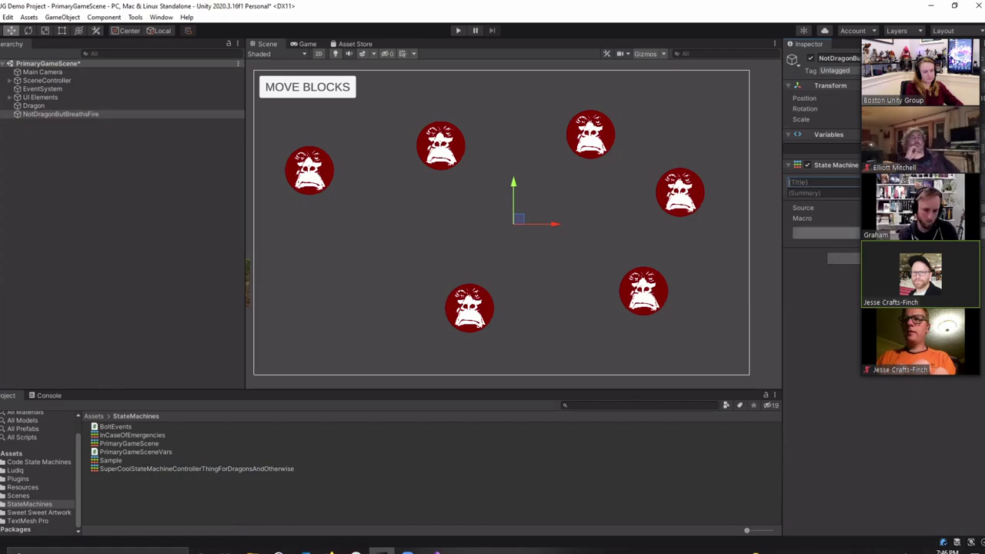
click(819, 232)
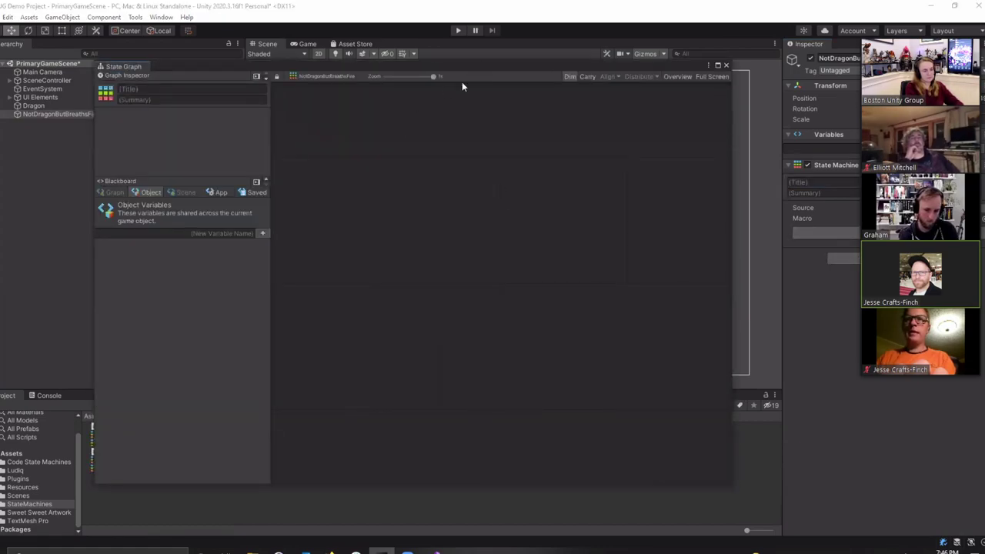
drag(469, 60, 466, 126)
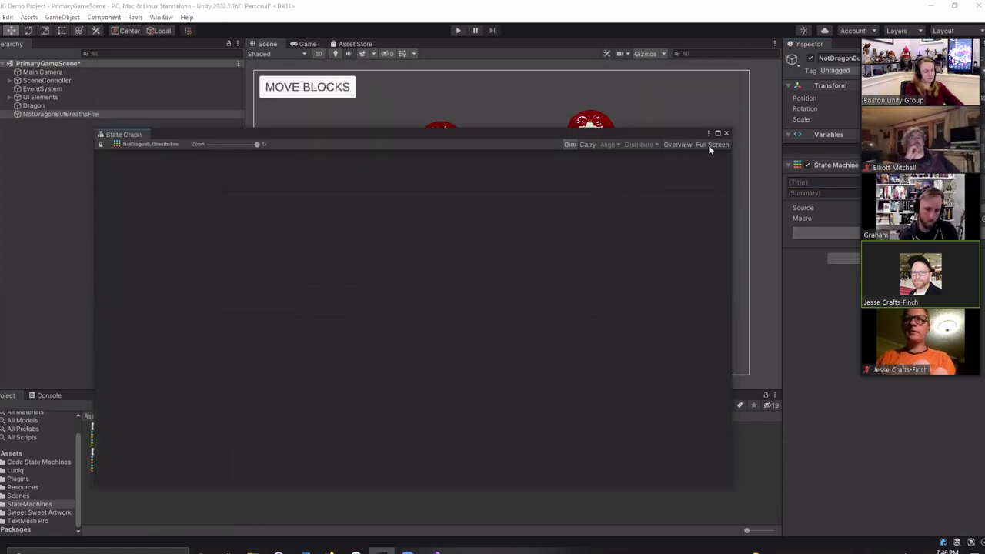
click(726, 133)
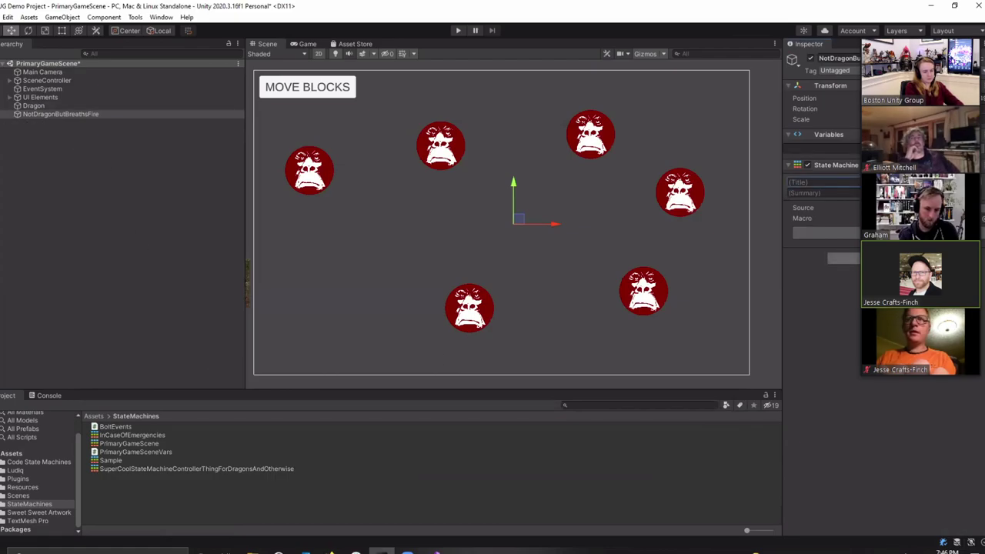
Step: Add a State Machine component to the Dragon object
click(68, 105)
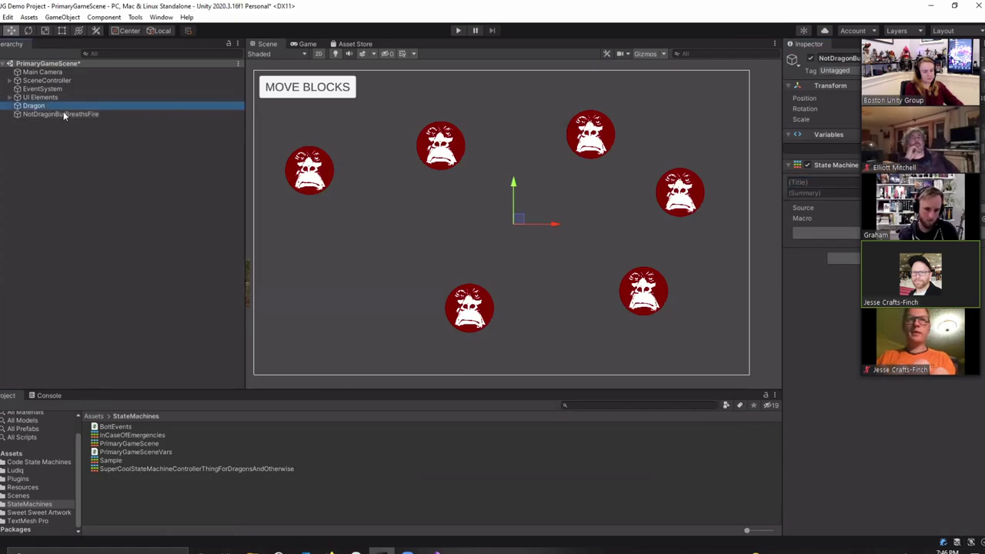
click(844, 139)
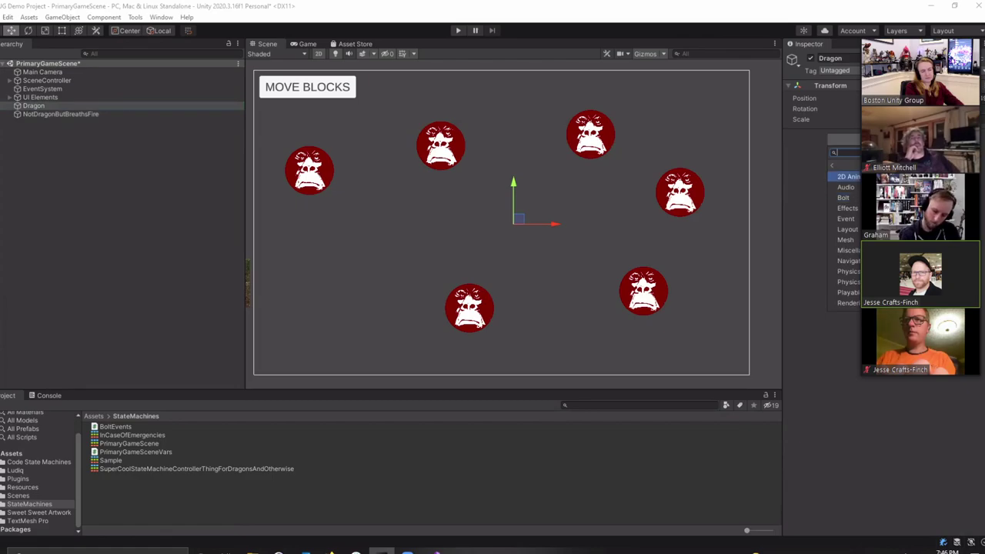
click(847, 198)
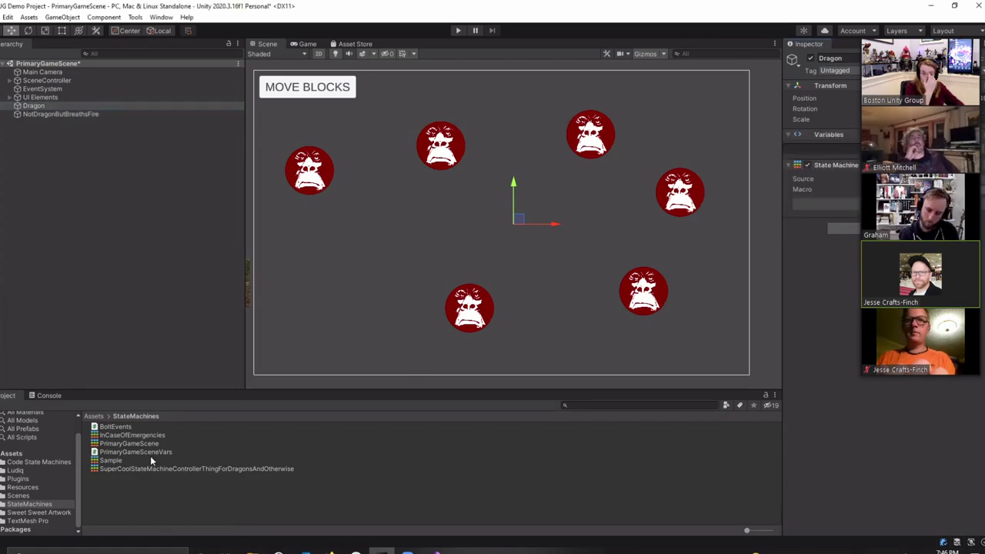
Step: Assign the macro to Dragon, then add a Flow State transitioning from Start in NotDragonButBreathsFire's graph
mouse_move(149, 468)
mouse_down()
mouse_move(747, 275)
mouse_move(826, 203)
mouse_up()
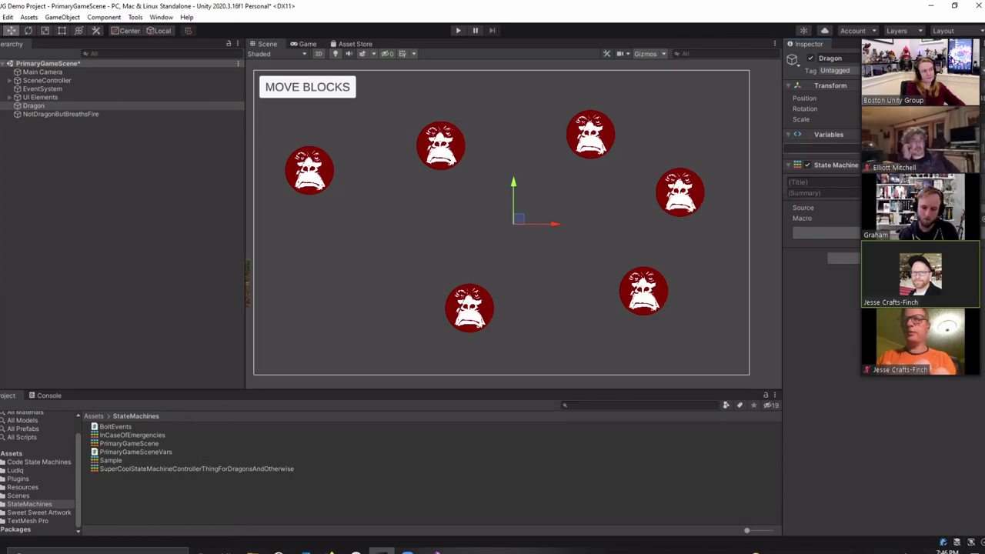
click(59, 115)
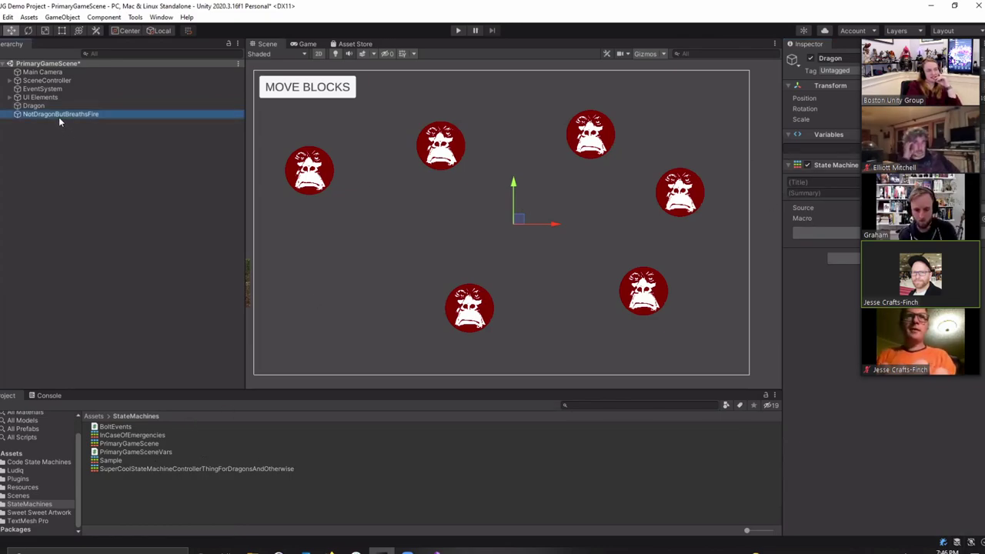
click(843, 258)
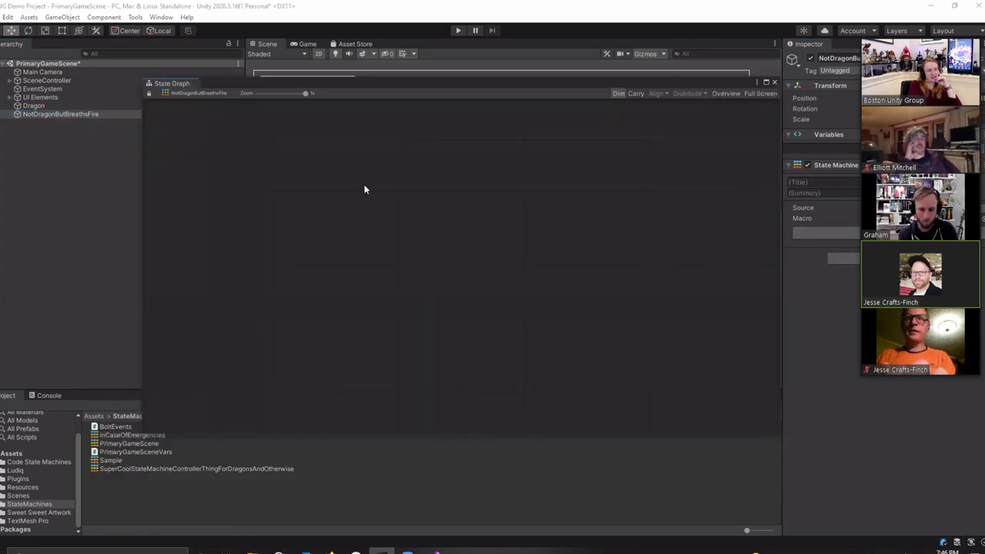
right_click(418, 274)
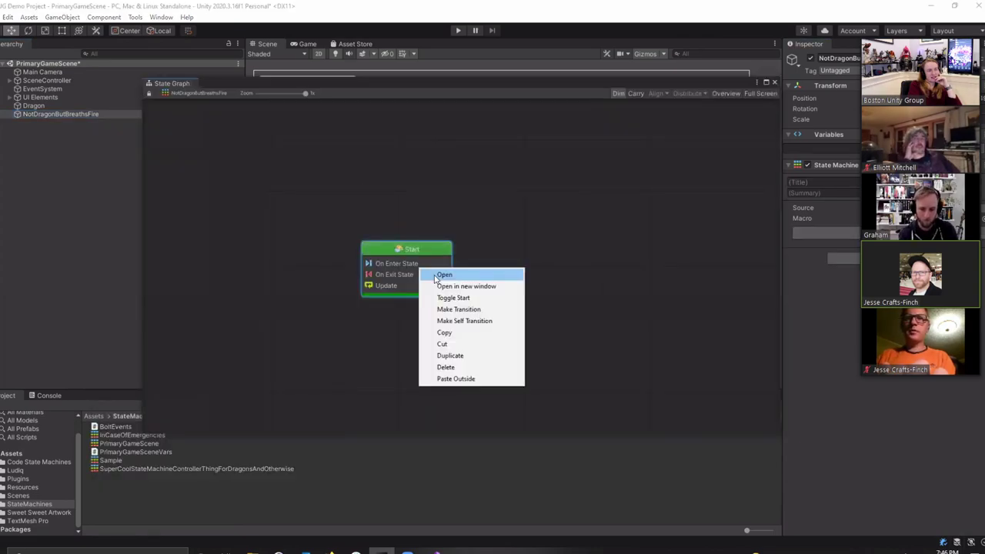
click(459, 309)
click(568, 258)
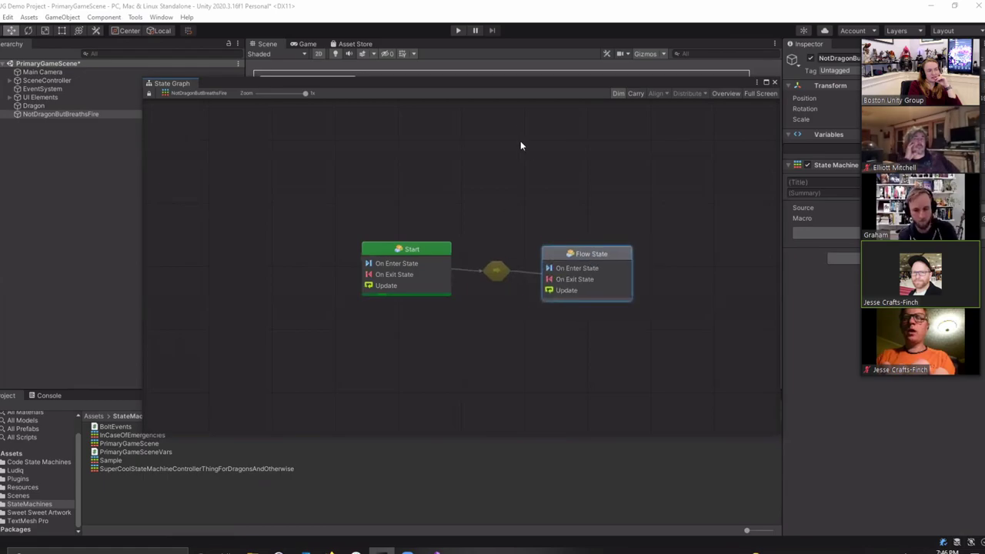
click(649, 316)
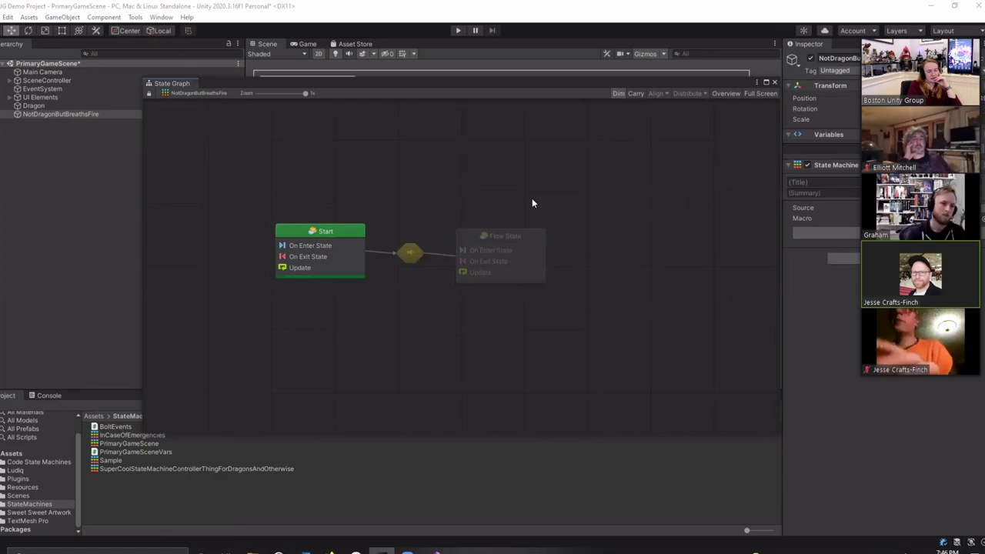
drag(512, 236, 504, 228)
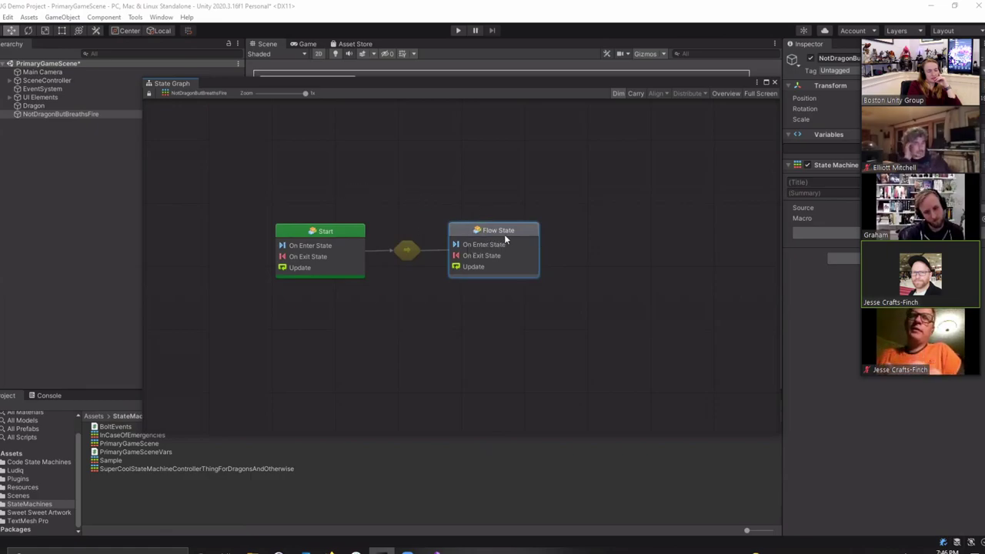
click(775, 82)
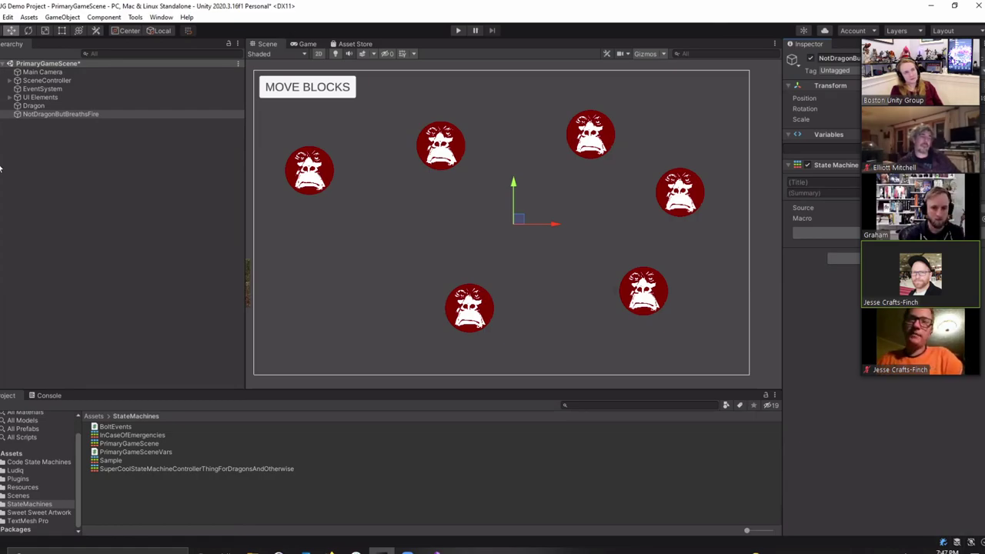
Step: Save the scene and select ApplicationFlowController under the expanded SceneController
click(1, 17)
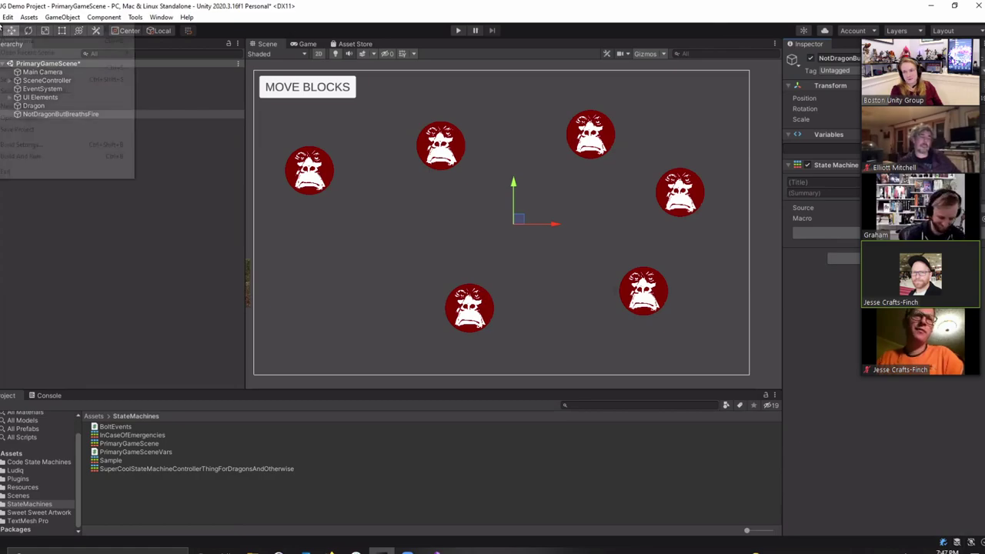
key(Escape)
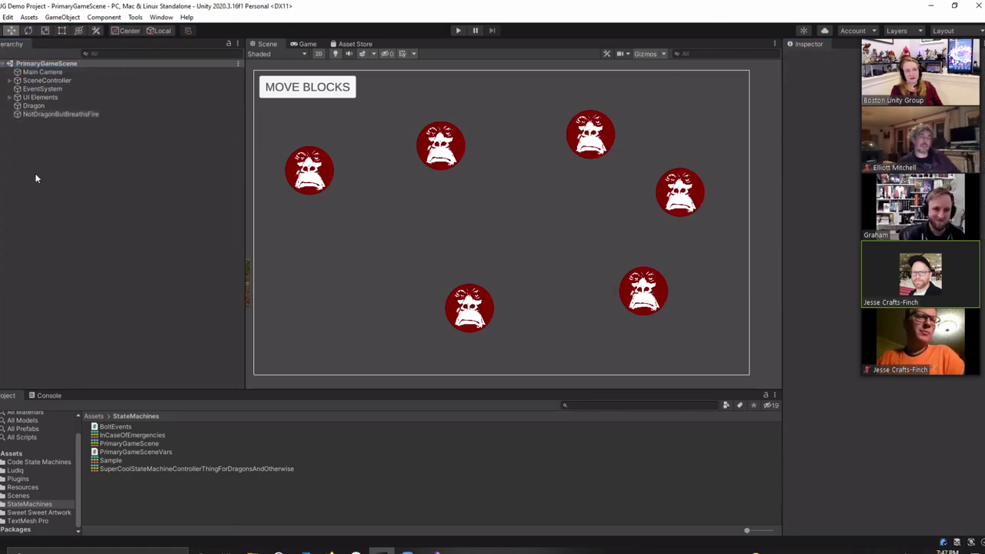
click(47, 99)
click(48, 106)
click(58, 115)
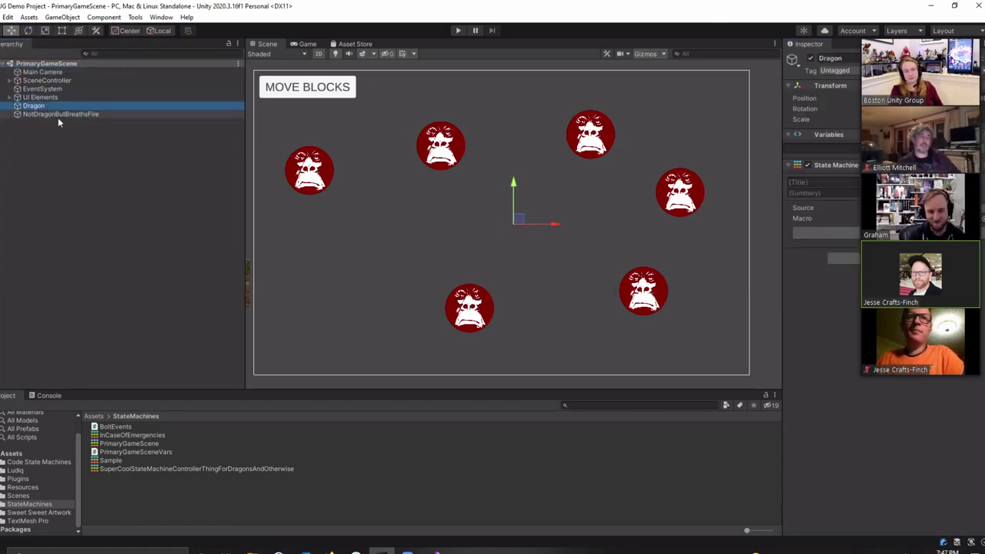
click(59, 131)
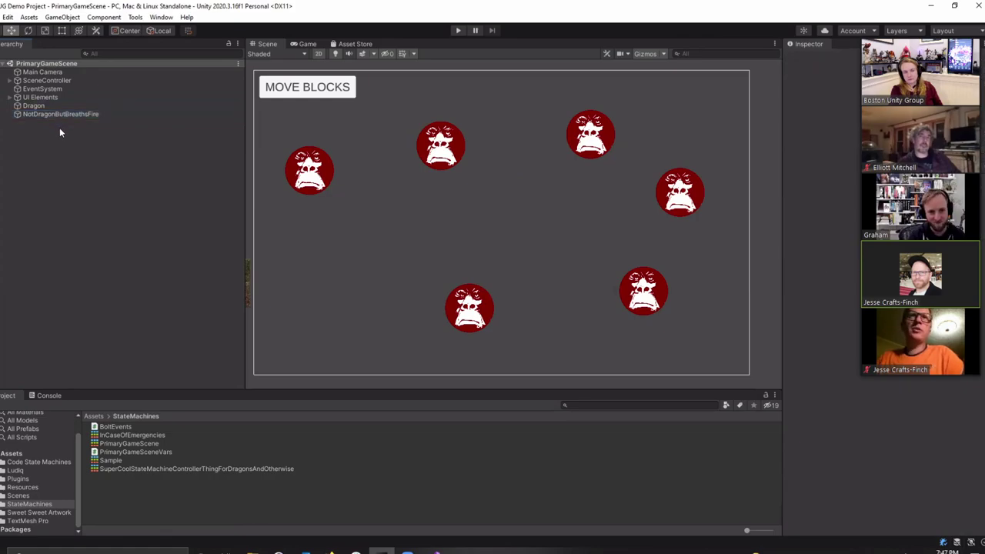
click(46, 81)
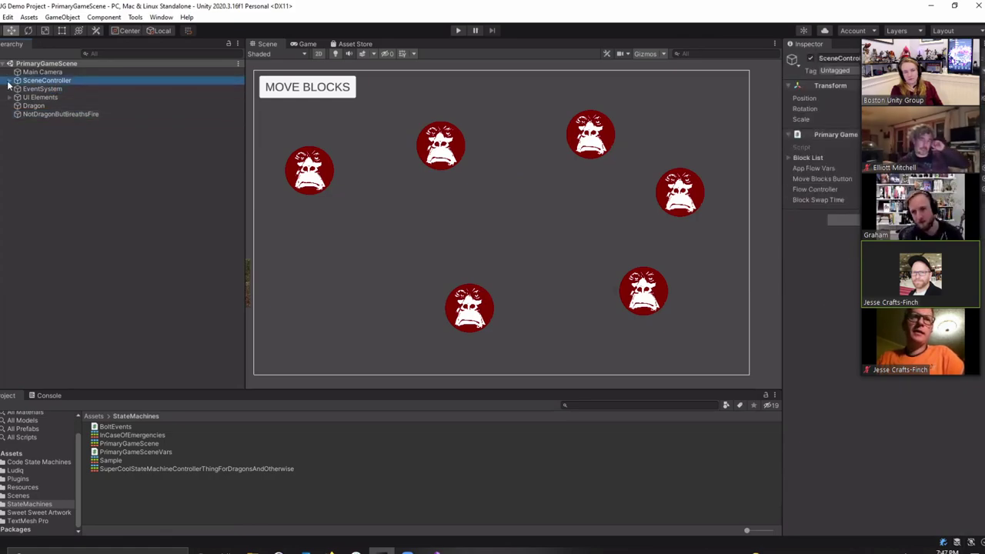
click(9, 80)
click(69, 88)
Step: In ApplicationFlowController's state graph, add a Super State above App loading
click(816, 232)
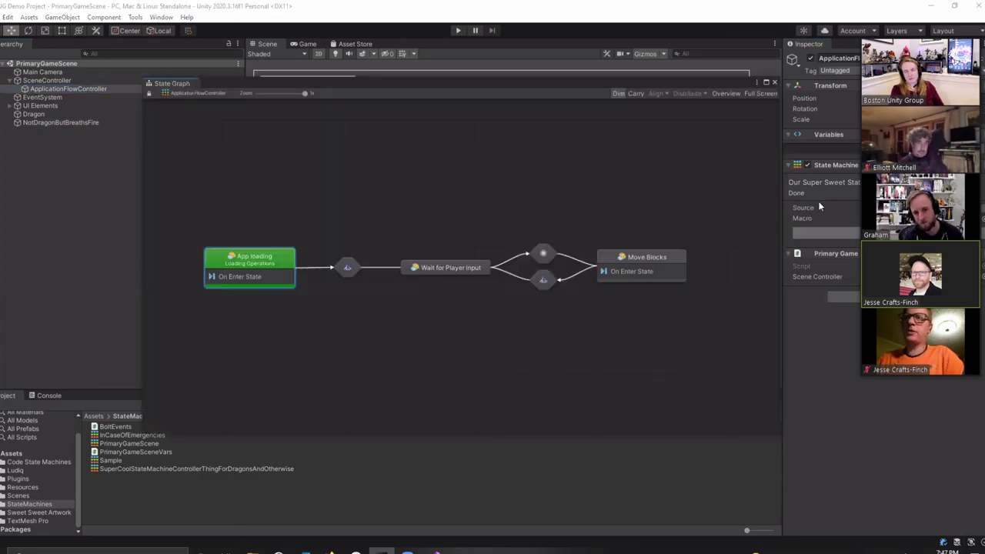
click(362, 303)
right_click(297, 168)
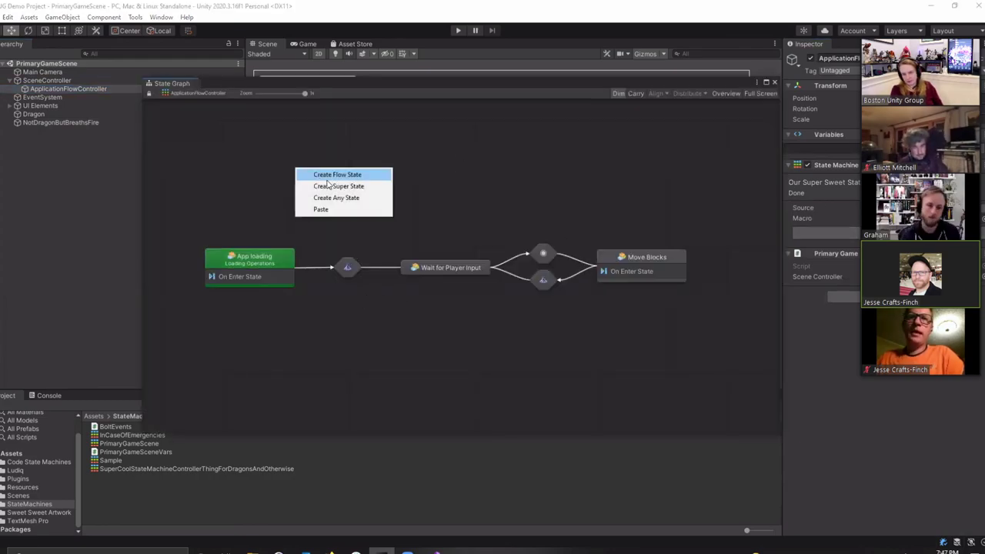
click(214, 167)
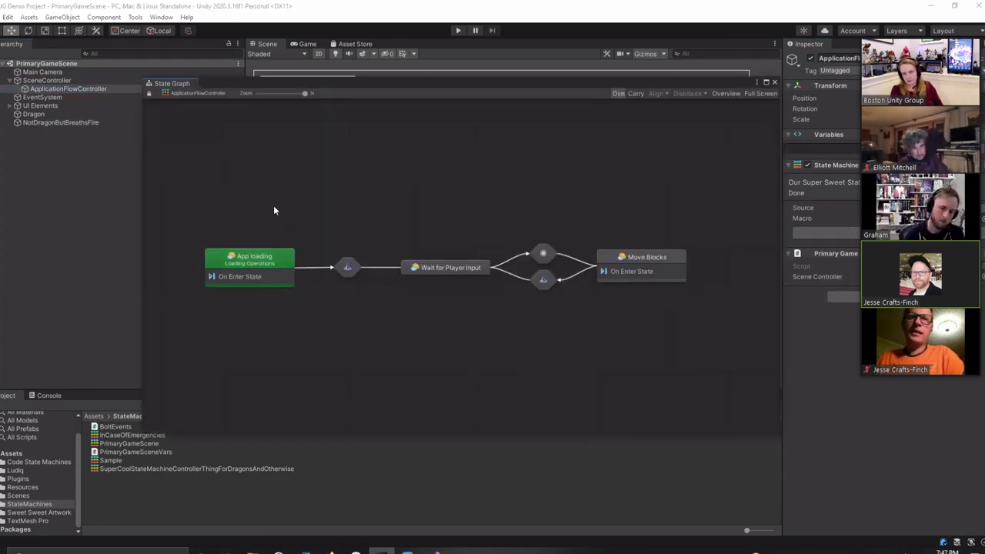
right_click(307, 154)
click(323, 160)
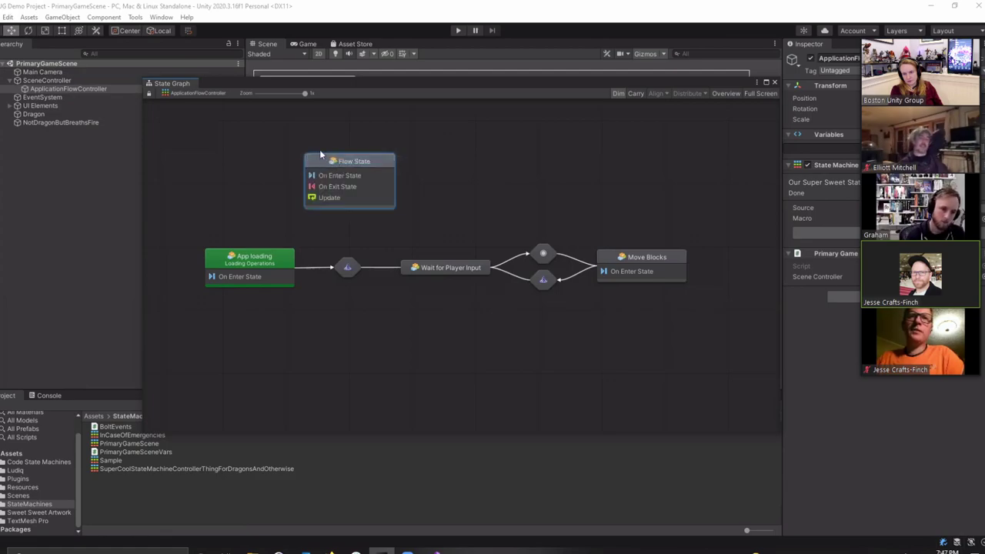
key(Delete)
right_click(274, 166)
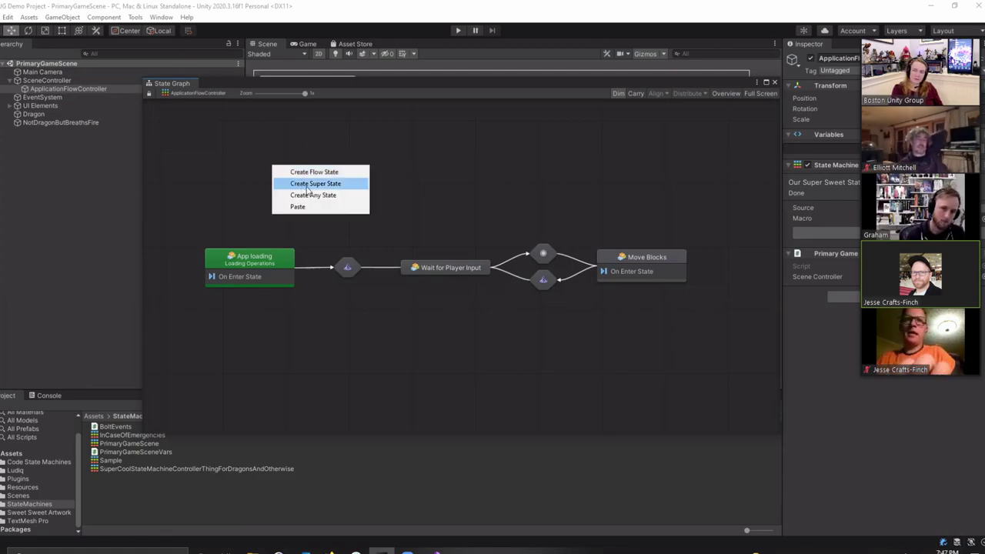
click(308, 185)
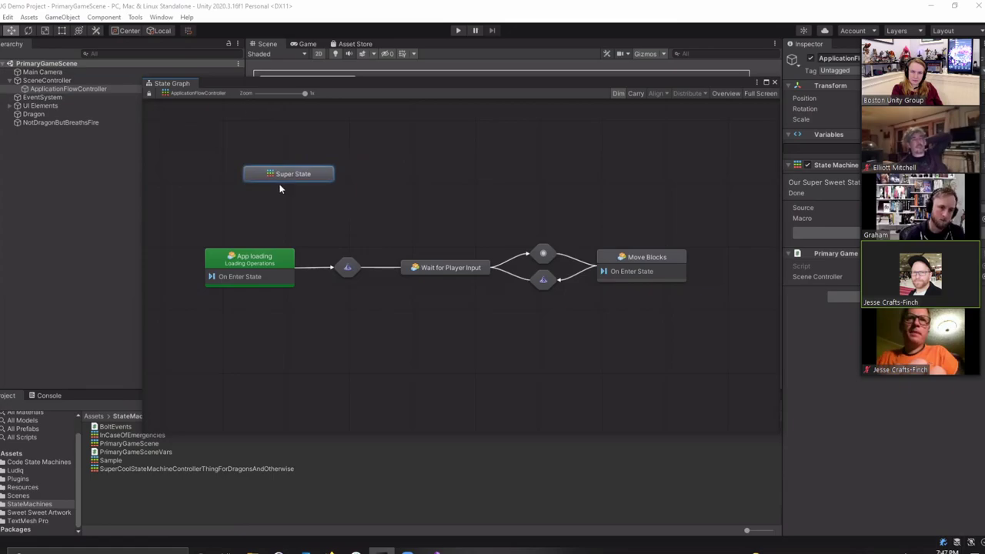
Step: Enlarge the graph window and title the new super state 'Popup Controller'
drag(479, 81, 441, 34)
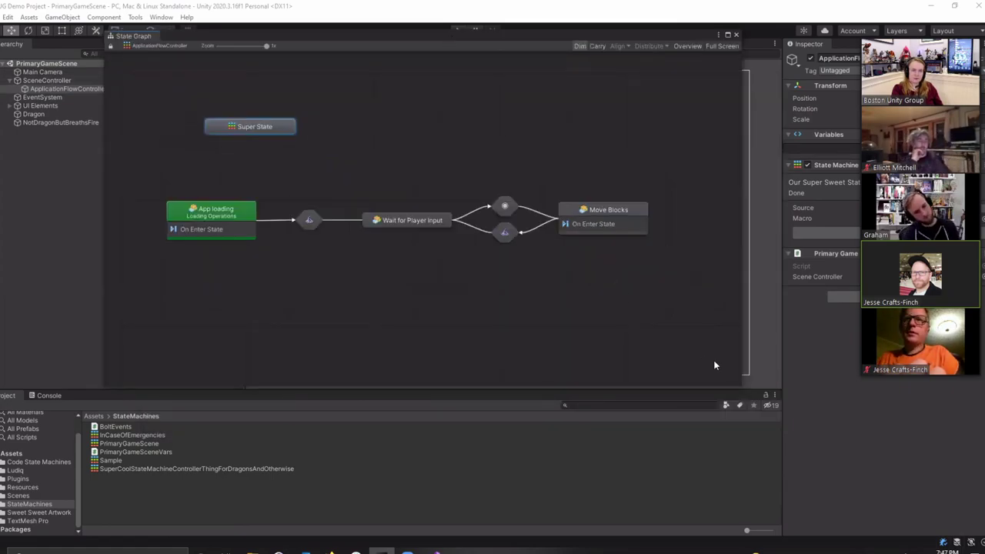
drag(737, 384, 920, 518)
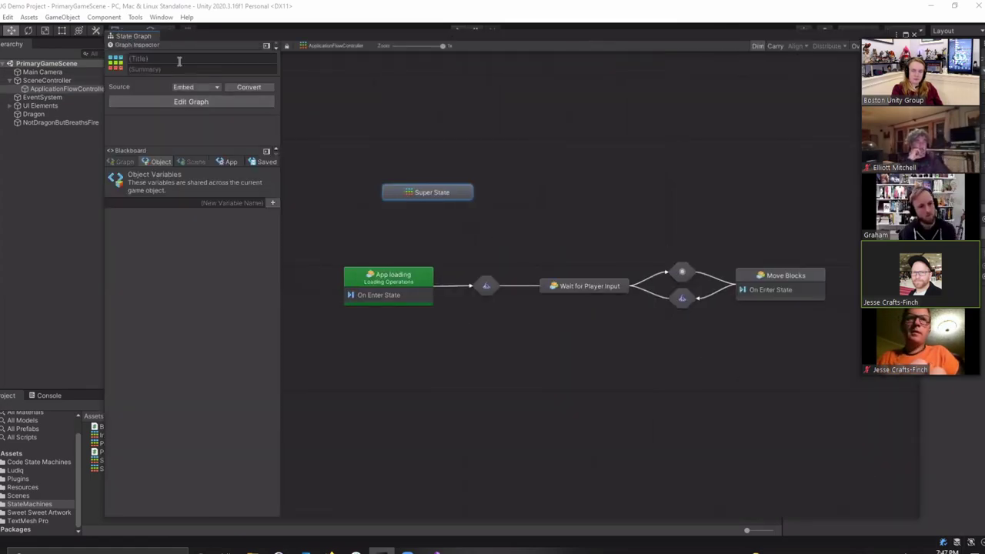
click(180, 61)
text(Popup Cont)
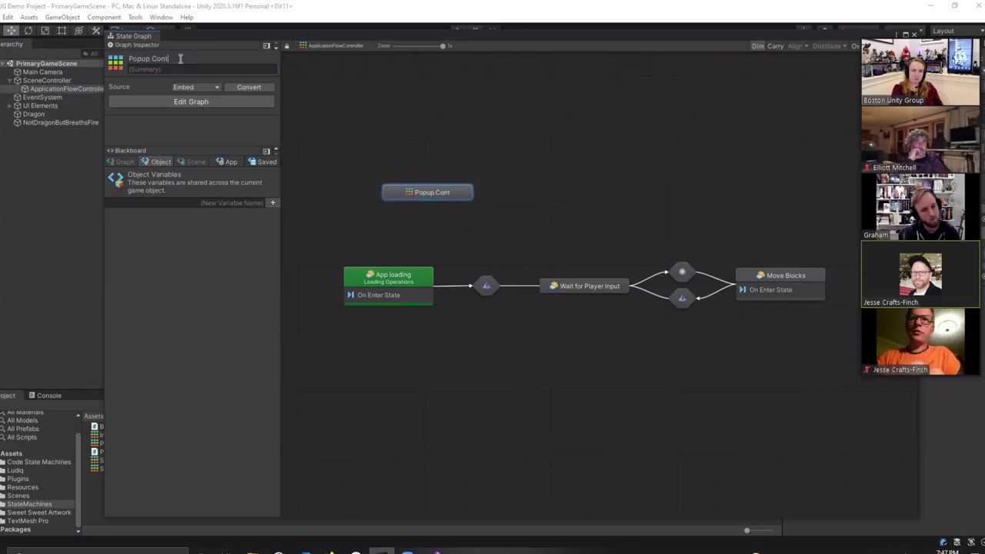
text(roller)
mouse_move(463, 192)
mouse_down()
mouse_move(421, 194)
mouse_move(433, 201)
mouse_up()
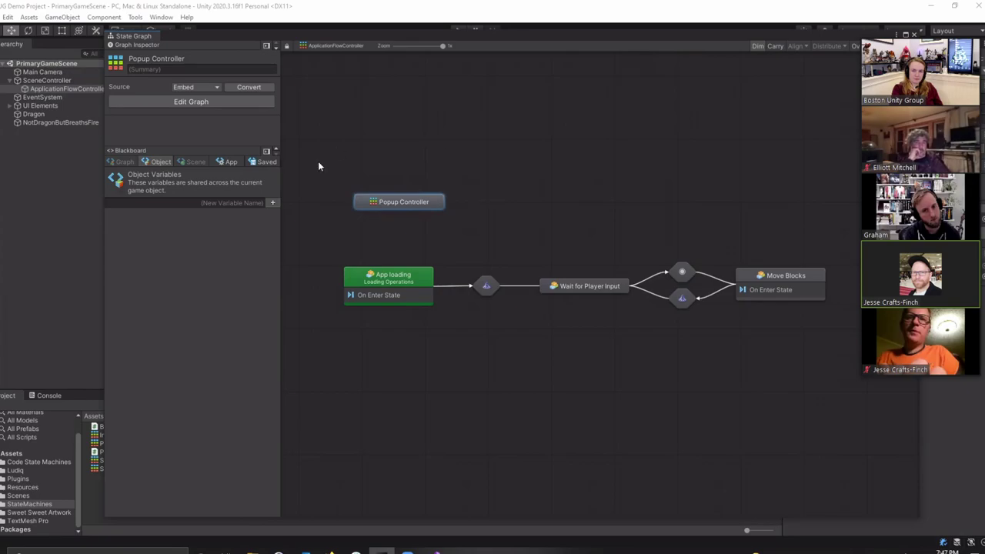
Step: Open Popup Controller's Start state flow graph, pan it, then close the graph window
double_click(407, 205)
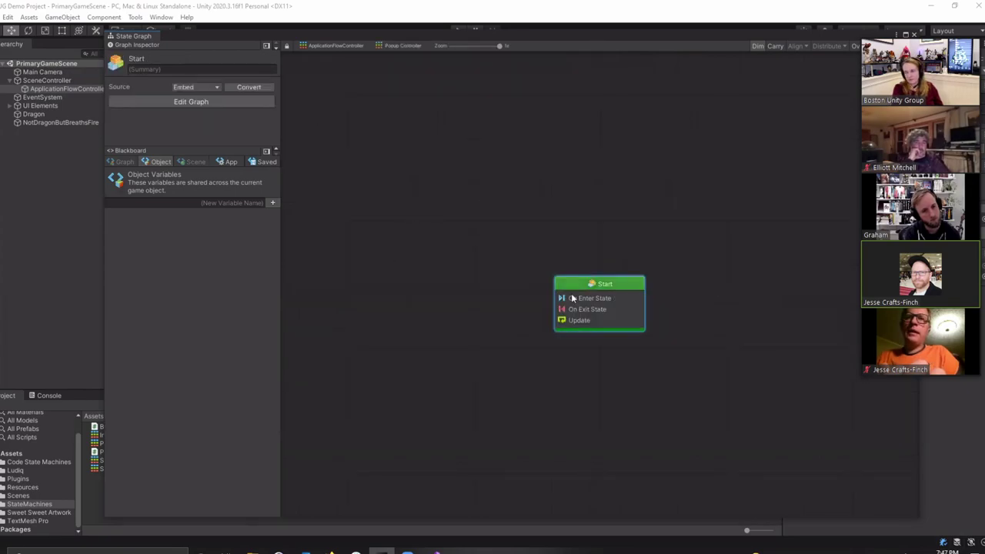
drag(612, 284, 488, 284)
double_click(488, 280)
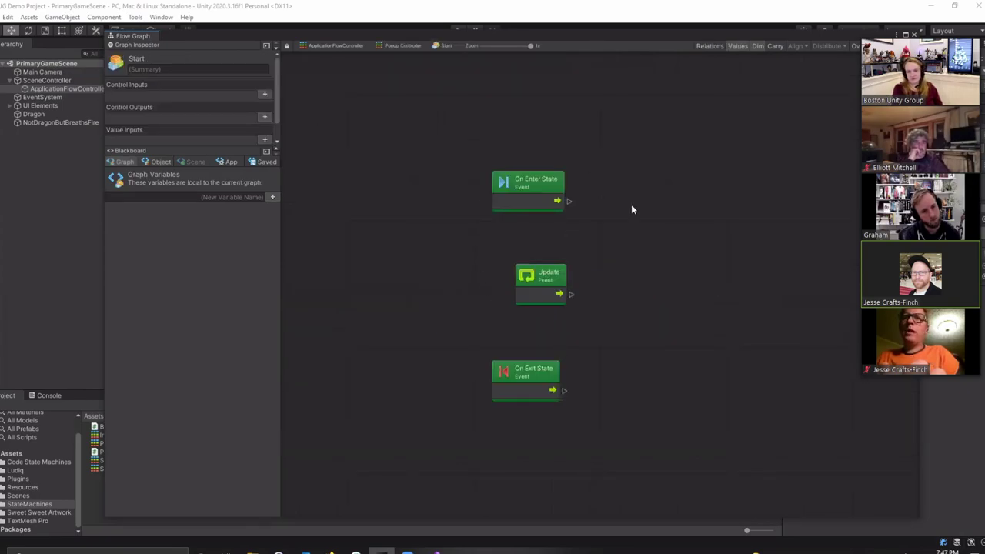
middle_drag(631, 207, 420, 206)
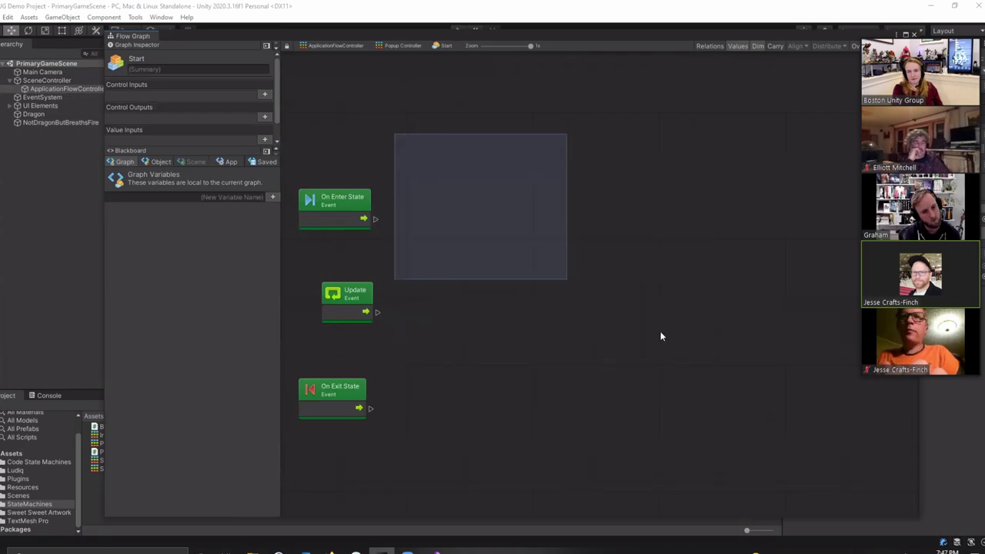
drag(412, 140, 722, 274)
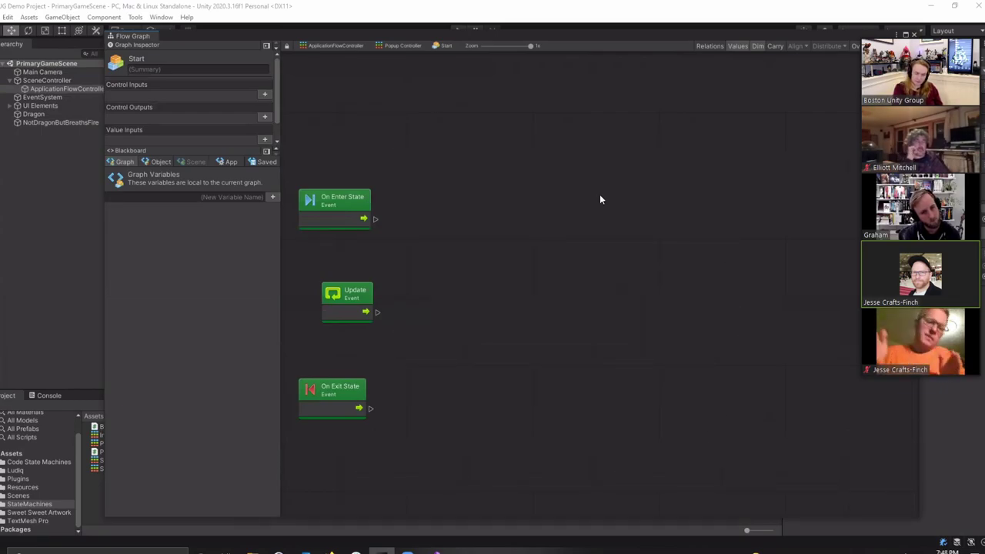
click(914, 35)
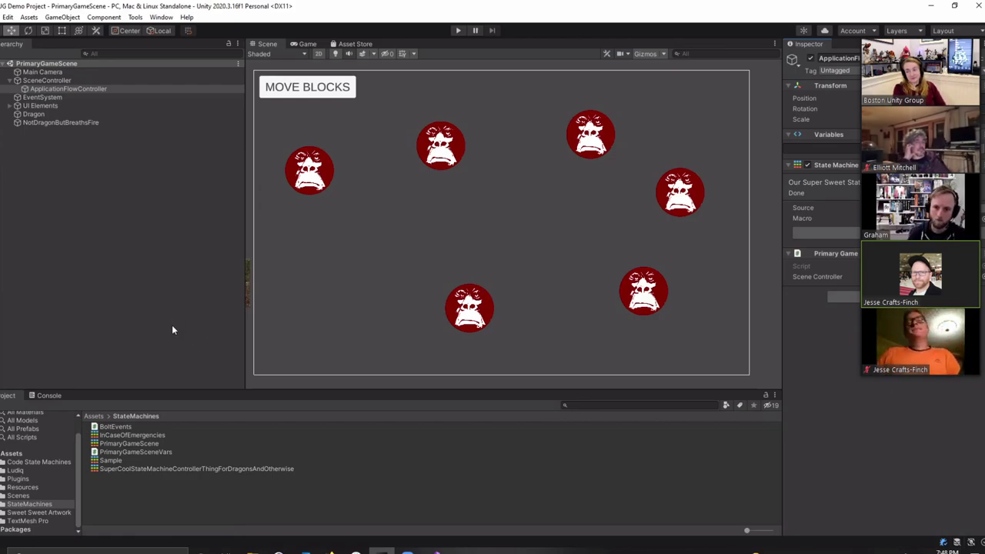
click(130, 276)
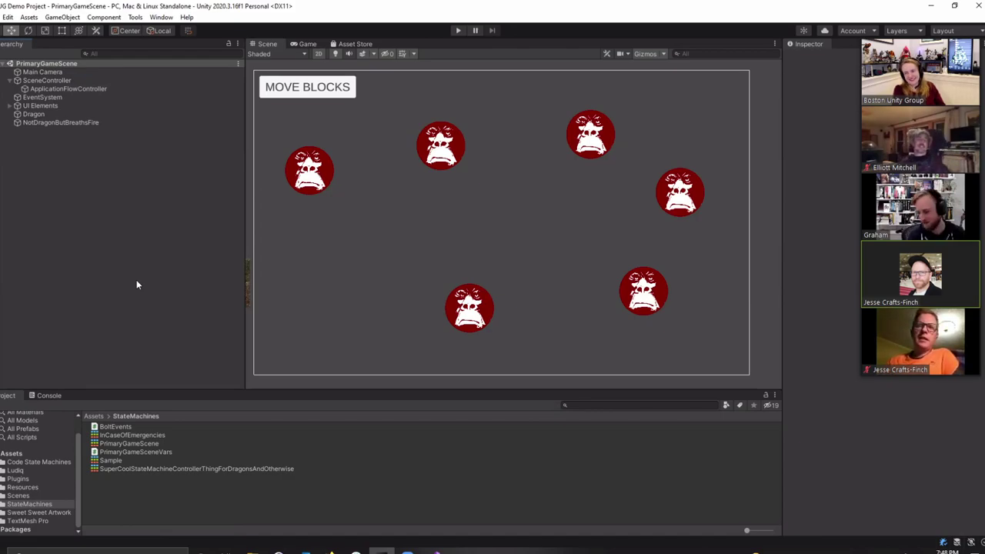
click(82, 90)
click(826, 233)
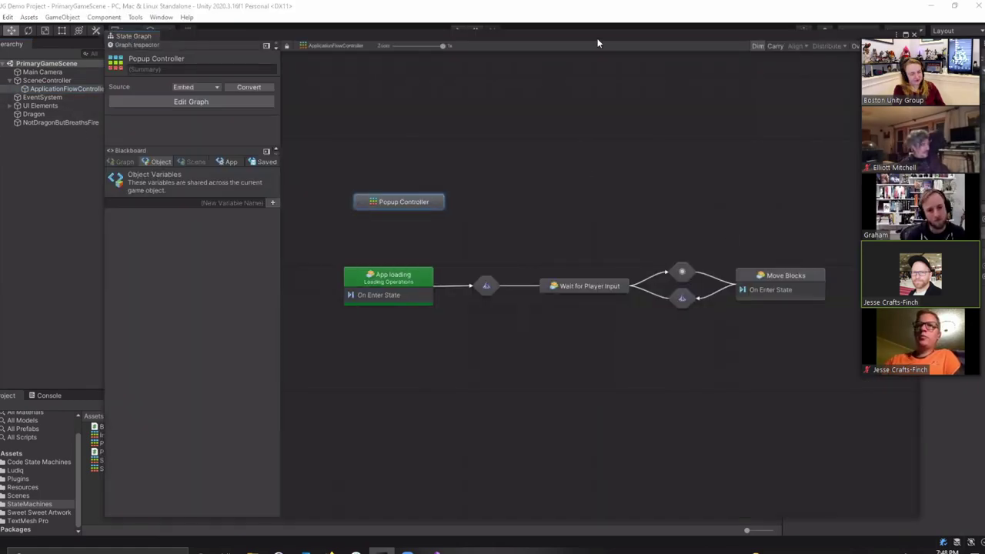
click(846, 484)
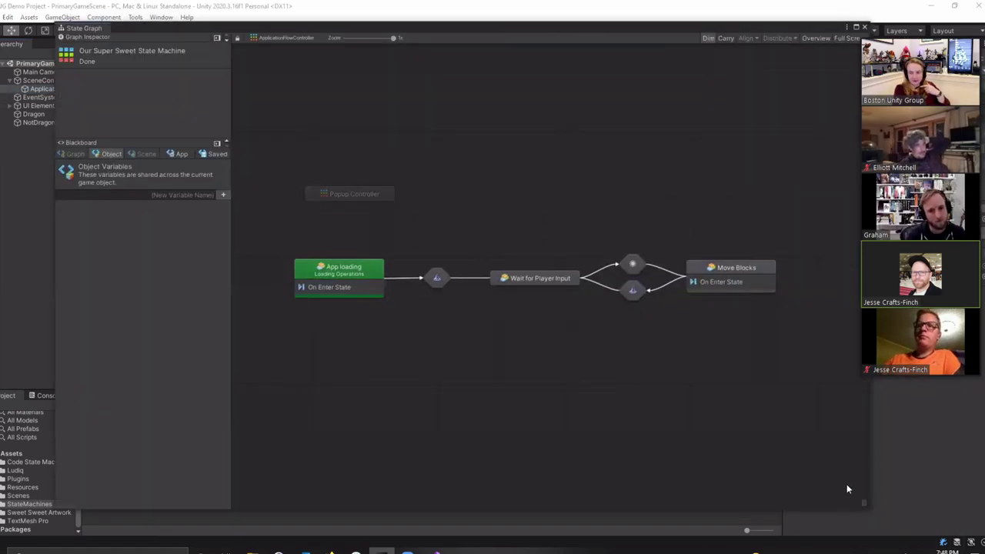
drag(867, 508, 687, 383)
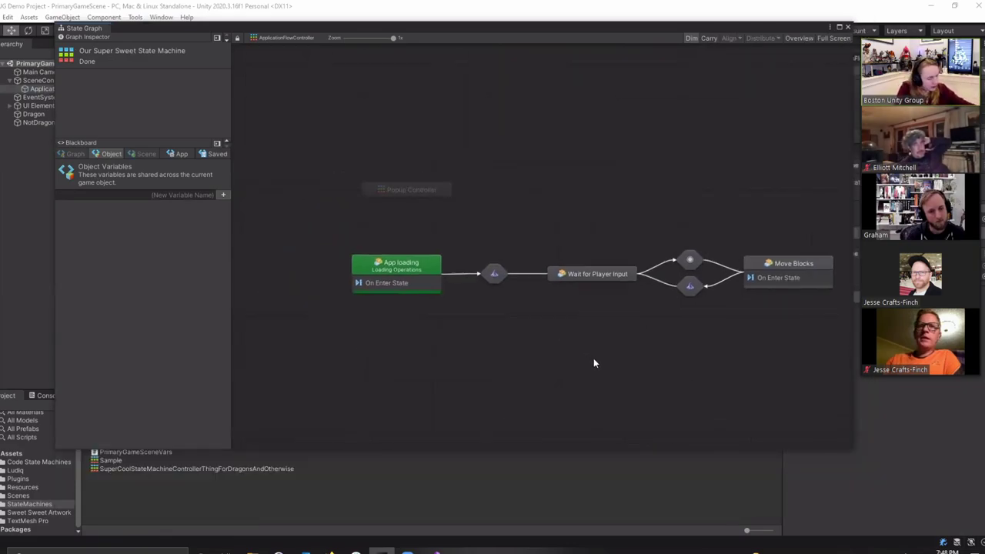
double_click(405, 266)
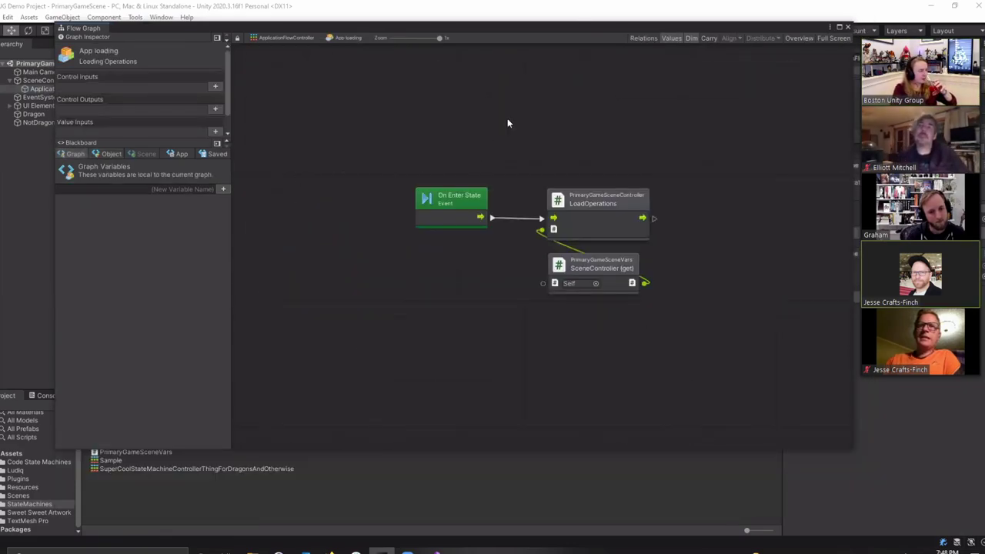
middle_drag(508, 118, 376, 139)
drag(402, 154, 607, 248)
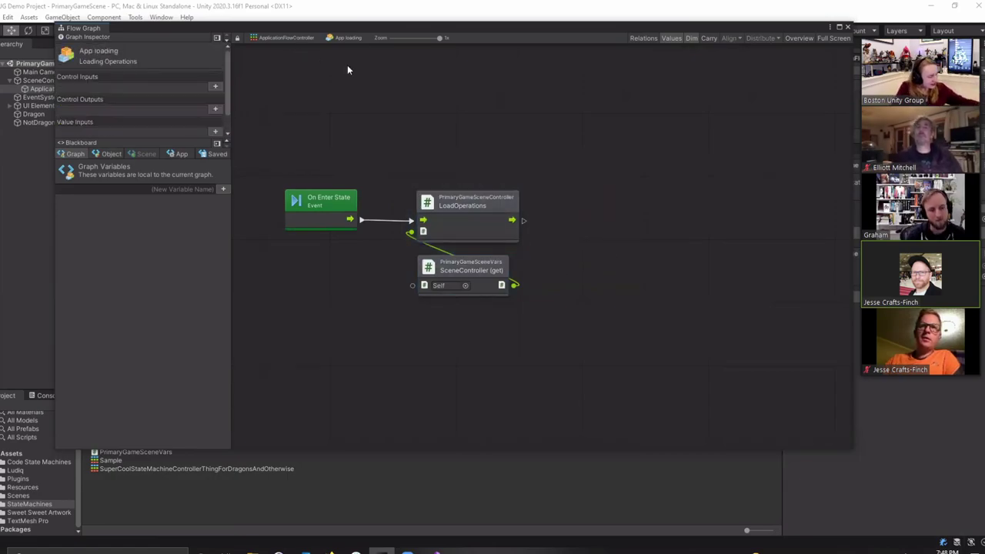
click(287, 37)
double_click(404, 261)
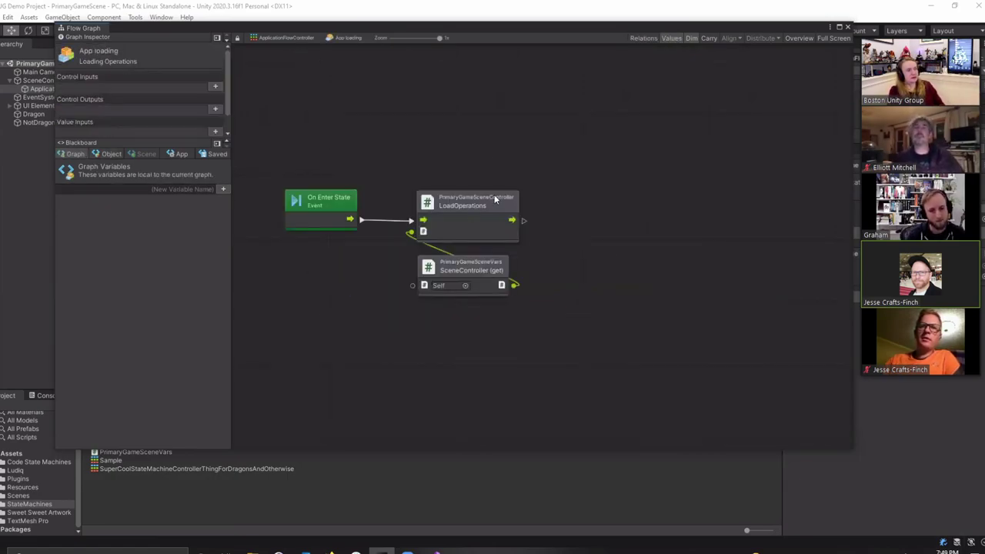
click(432, 221)
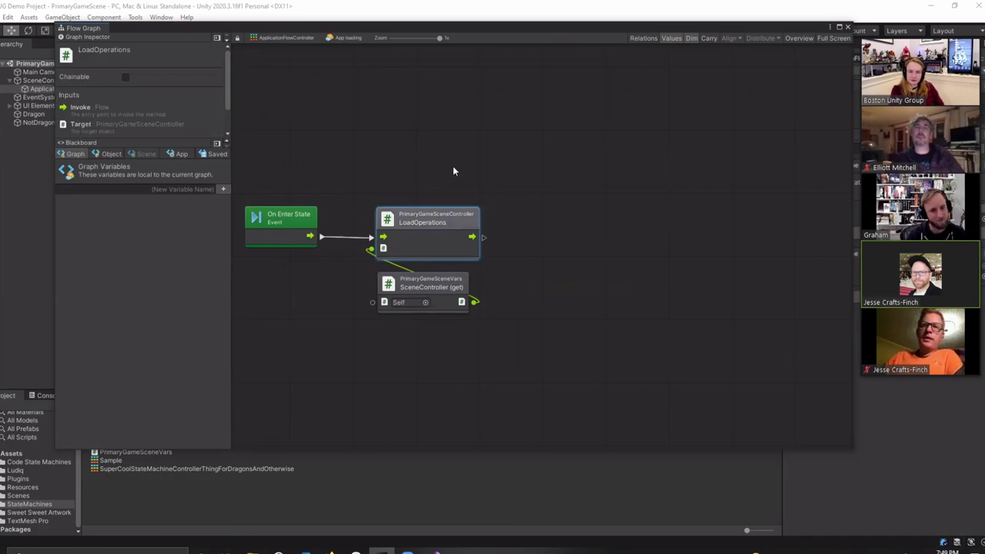
mouse_move(367, 186)
mouse_down()
mouse_move(497, 270)
mouse_move(457, 235)
mouse_up()
click(433, 224)
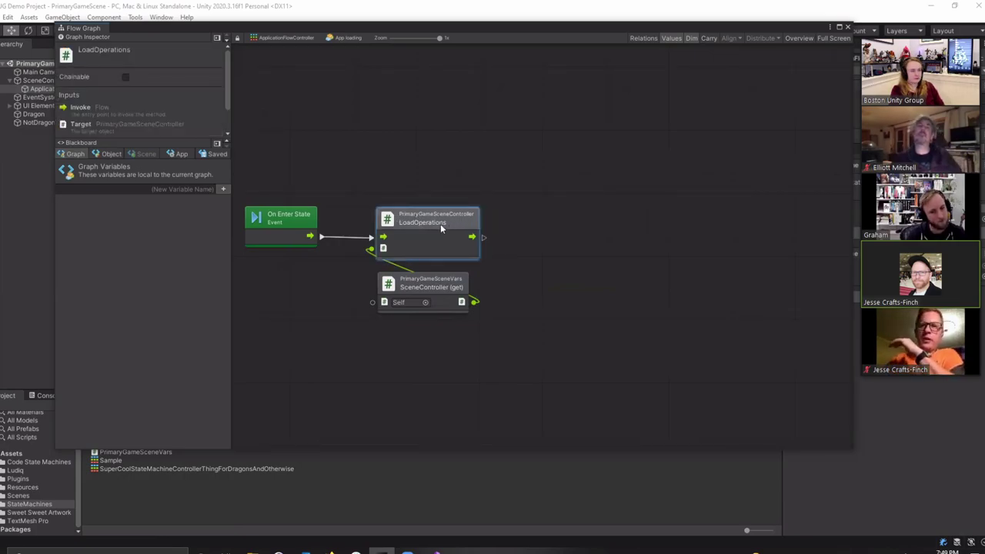
click(503, 231)
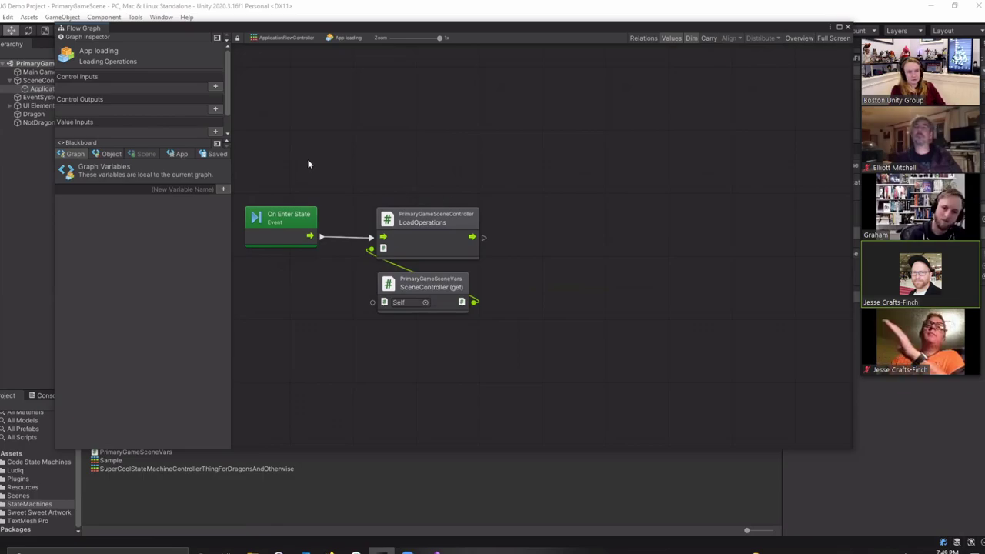
mouse_move(332, 159)
mouse_down()
mouse_move(510, 268)
mouse_move(361, 190)
mouse_up()
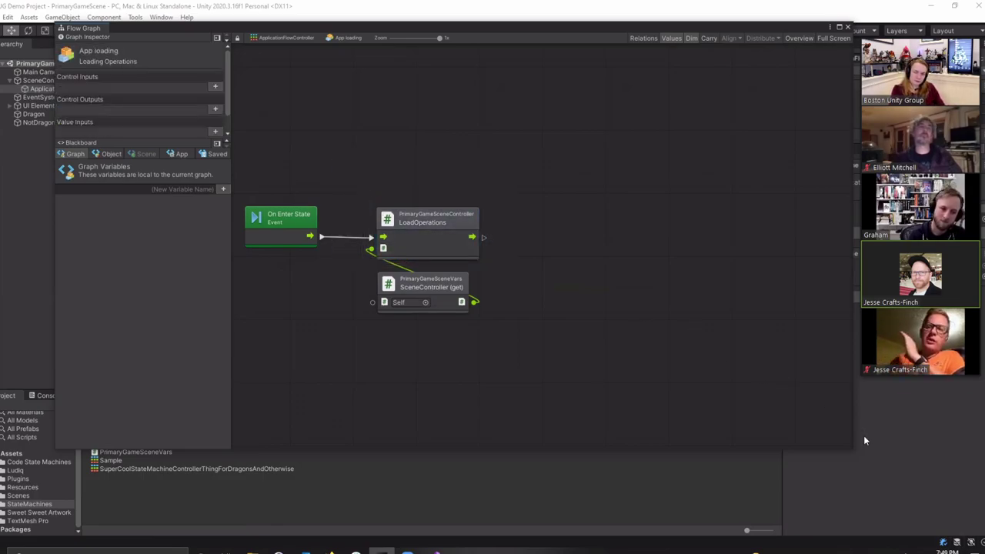
click(848, 27)
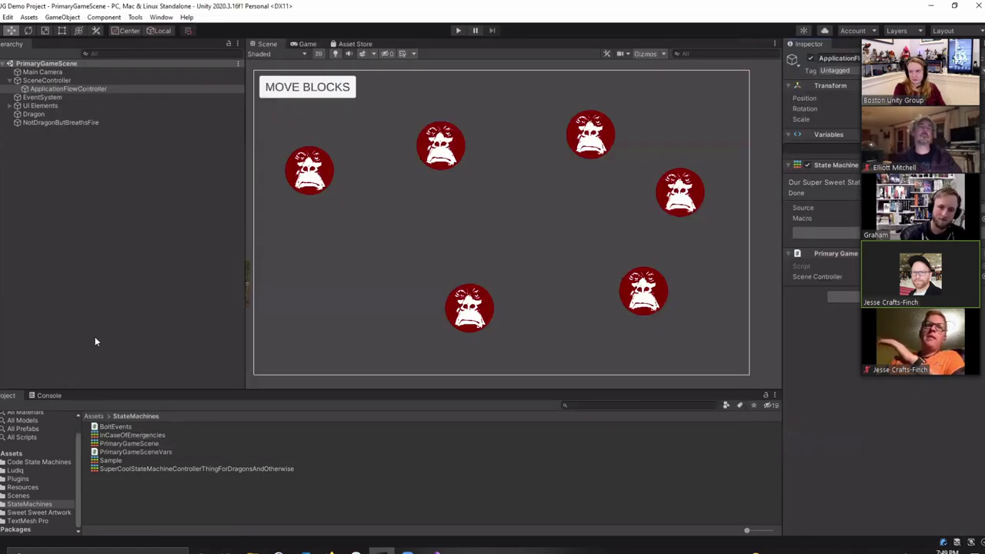
Step: Show the Console, select SceneController, and view PrimaryGameSceneController.cs in Visual Studio
click(49, 396)
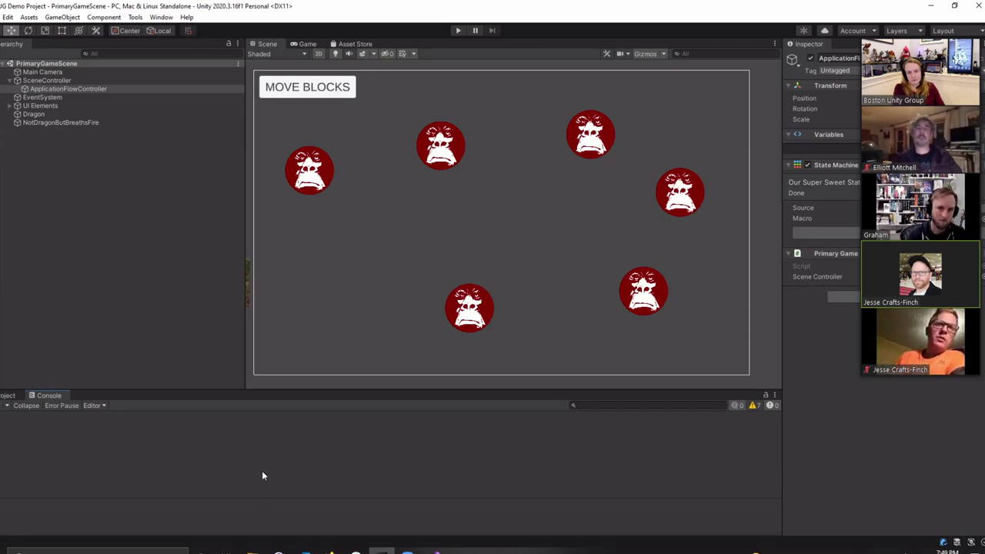
click(73, 81)
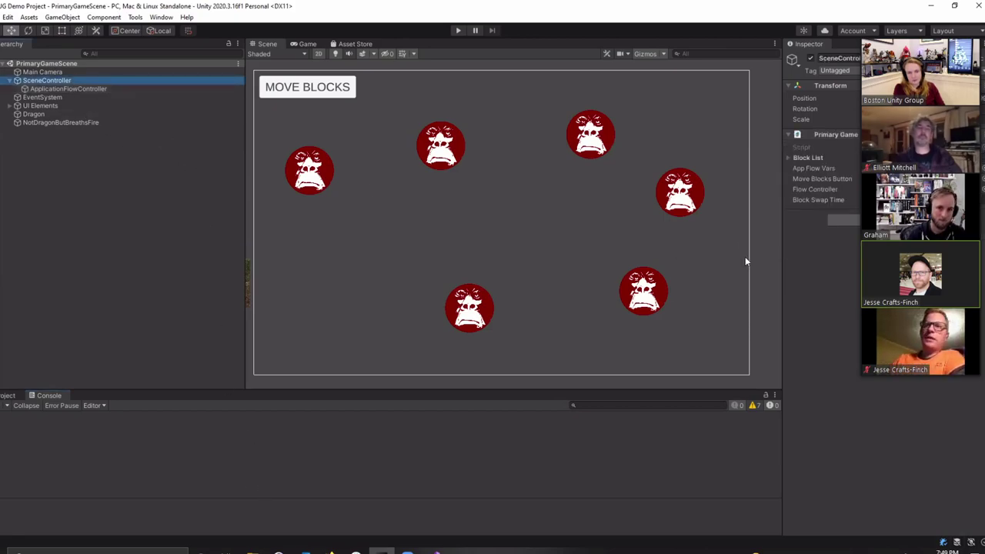
click(794, 168)
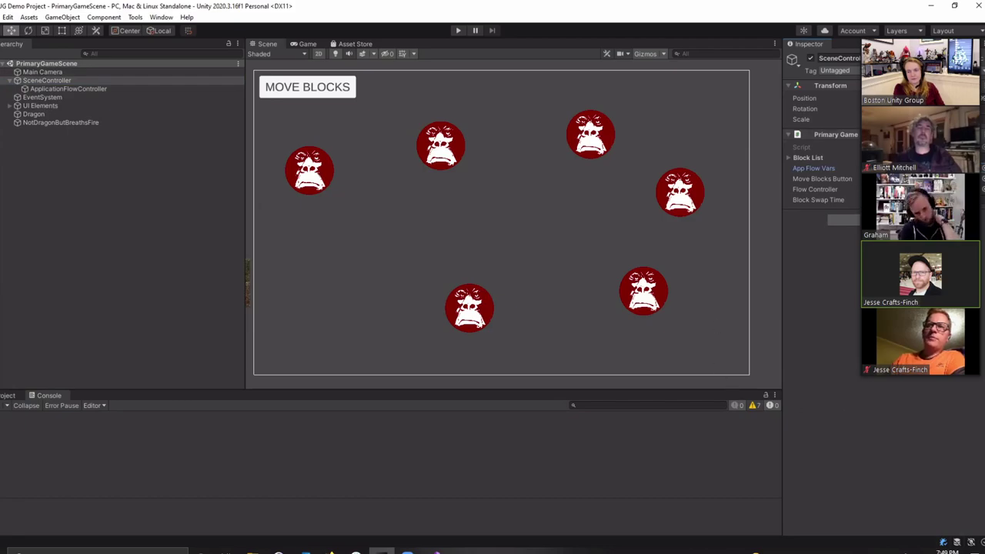
click(434, 550)
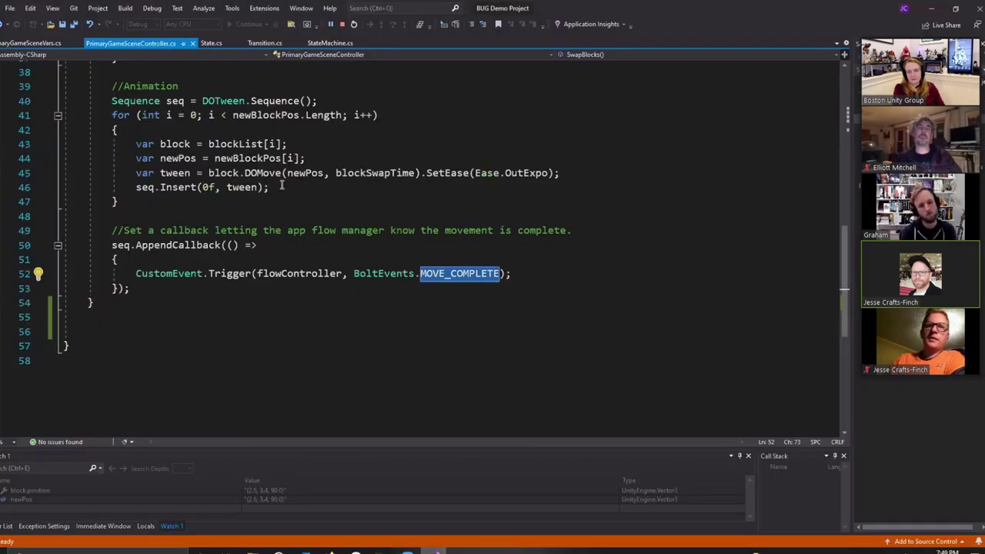
Step: Review the MoveBlocksButton and appFlowVars references on line 19 and the line 11 declaration
scroll(388, 214, up, 10)
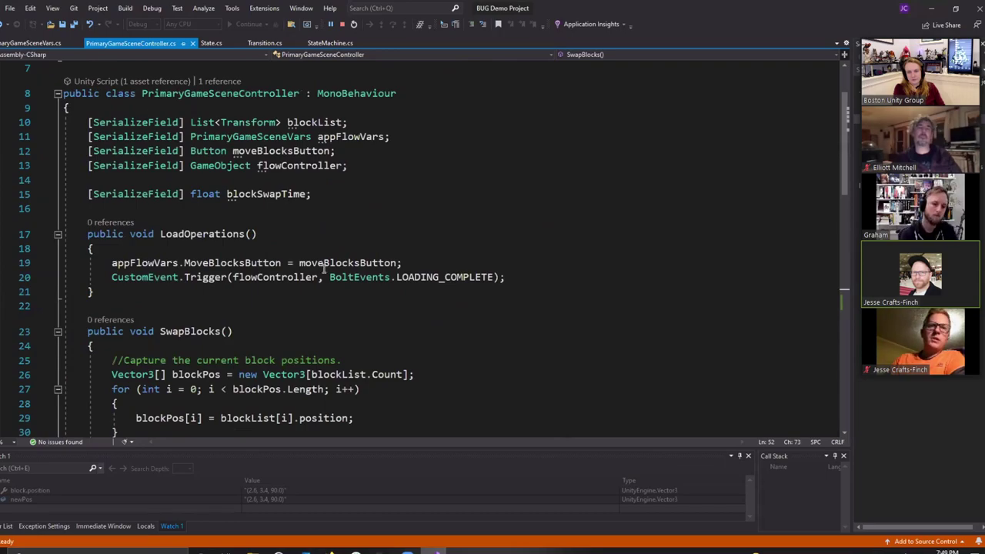
drag(404, 263, 112, 262)
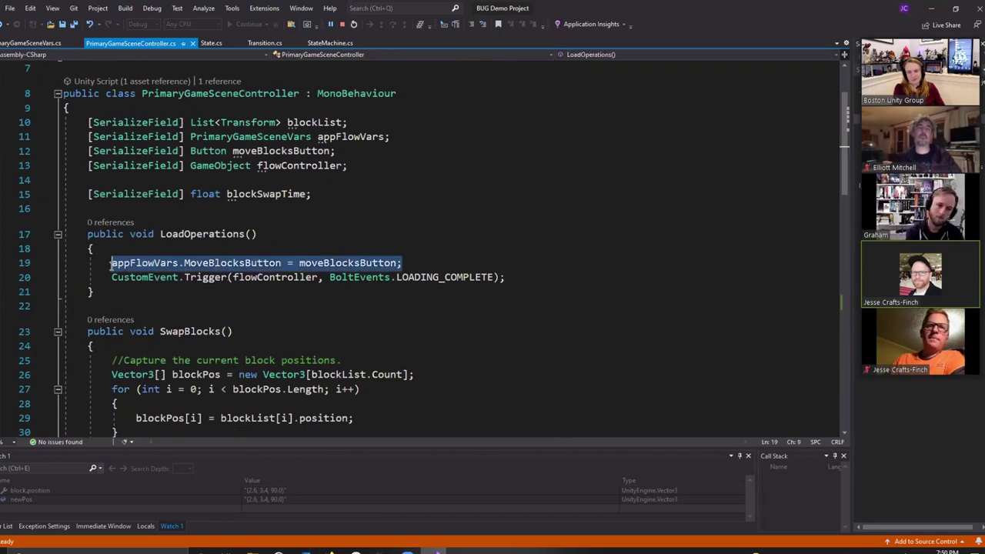
click(141, 264)
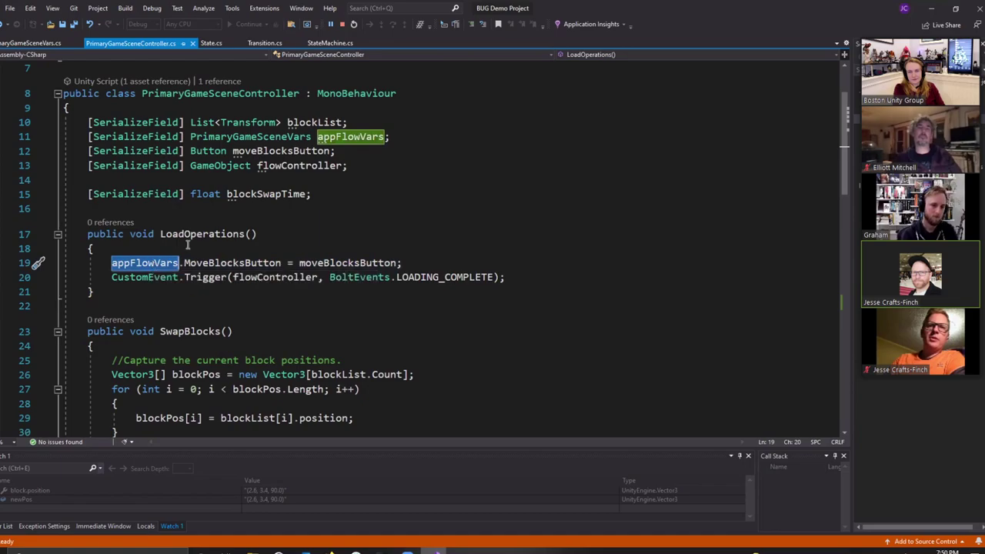
click(355, 137)
double_click(248, 264)
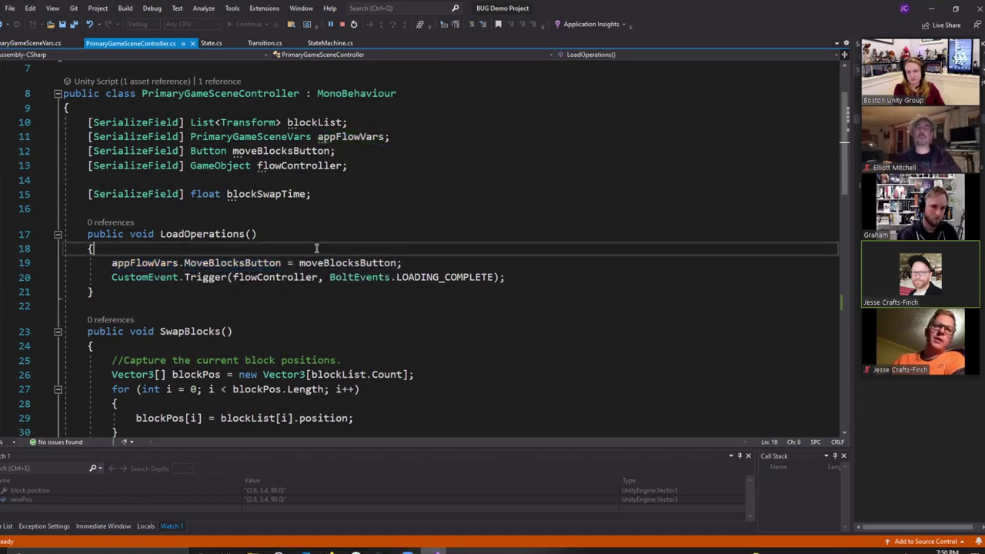
key(Up)
double_click(152, 264)
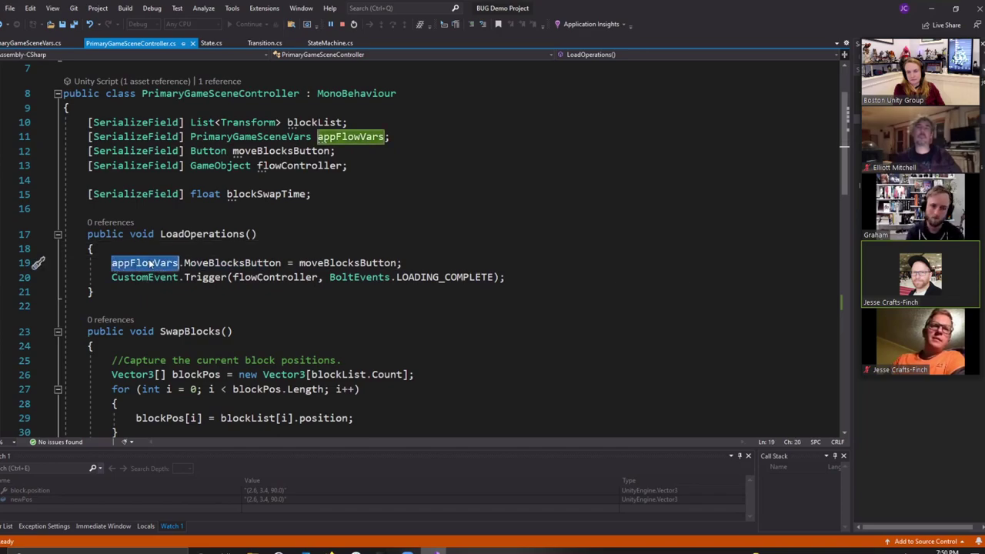
Step: Stop the Visual Studio debugging session and return to the Unity Editor
click(216, 250)
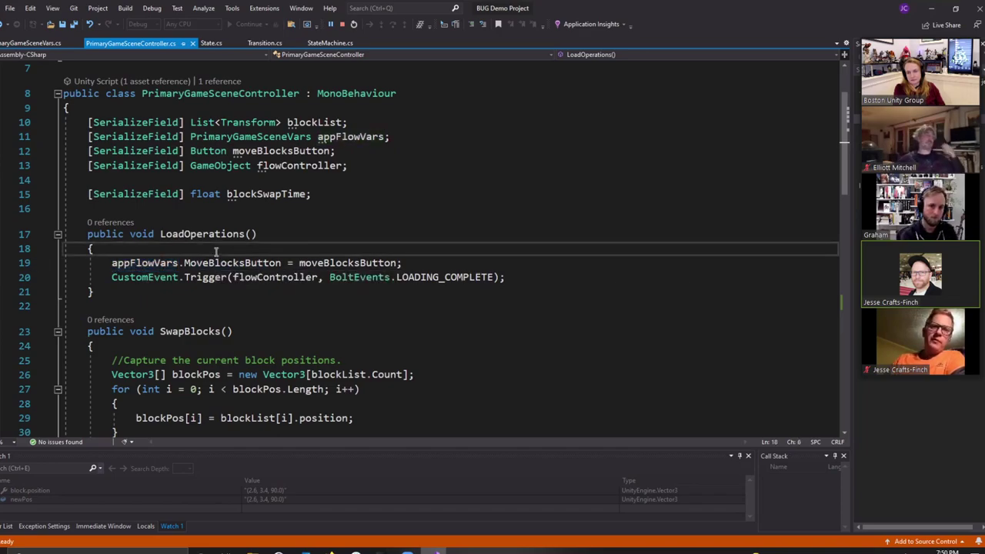
click(342, 23)
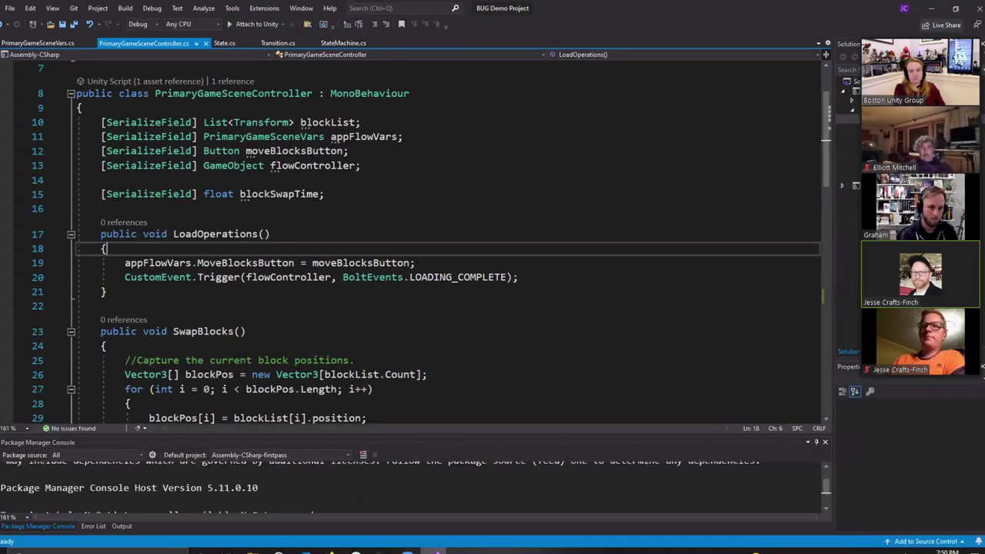
key(alt+Tab)
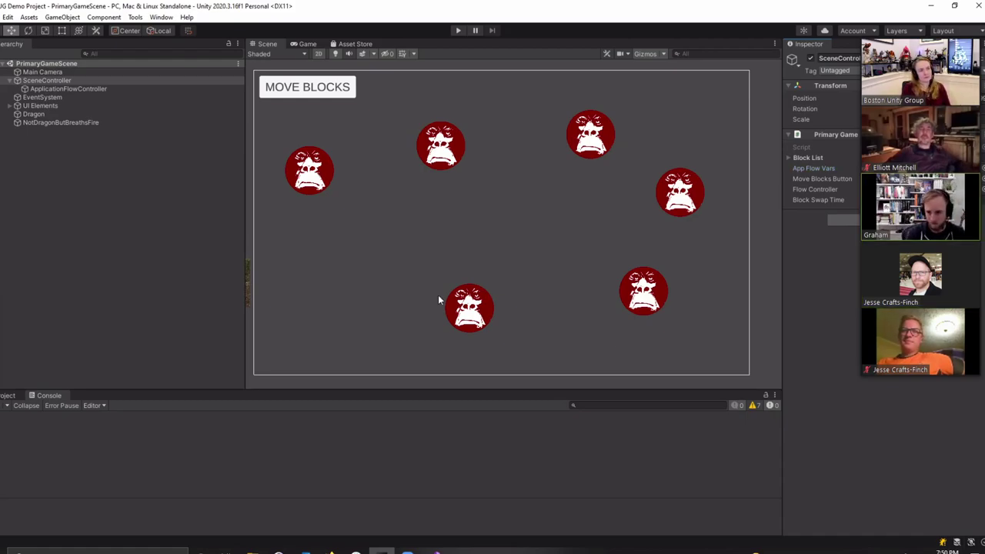
Step: Widen the Hierarchy panel, select ApplicationFlowController and open its App loading state machine graph
drag(244, 284, 257, 285)
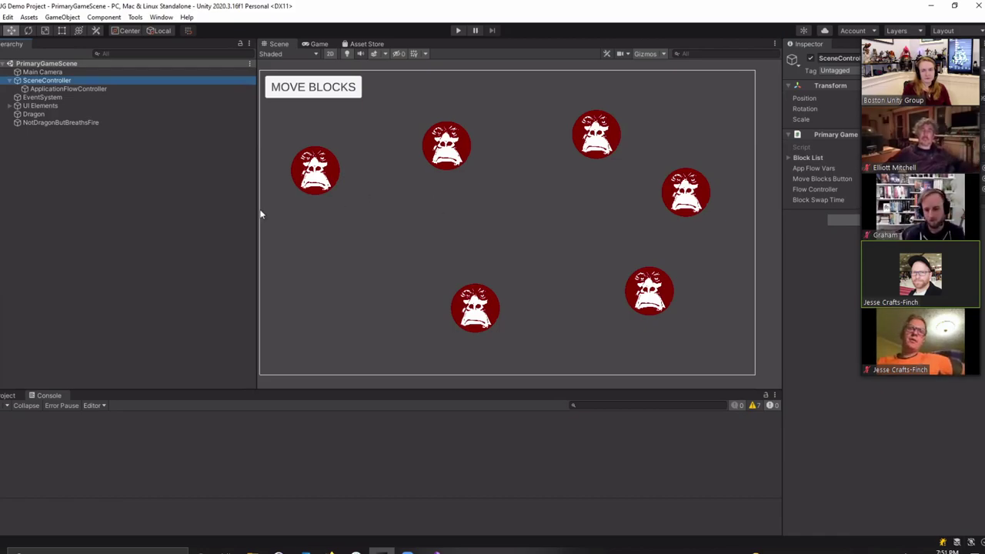
click(80, 89)
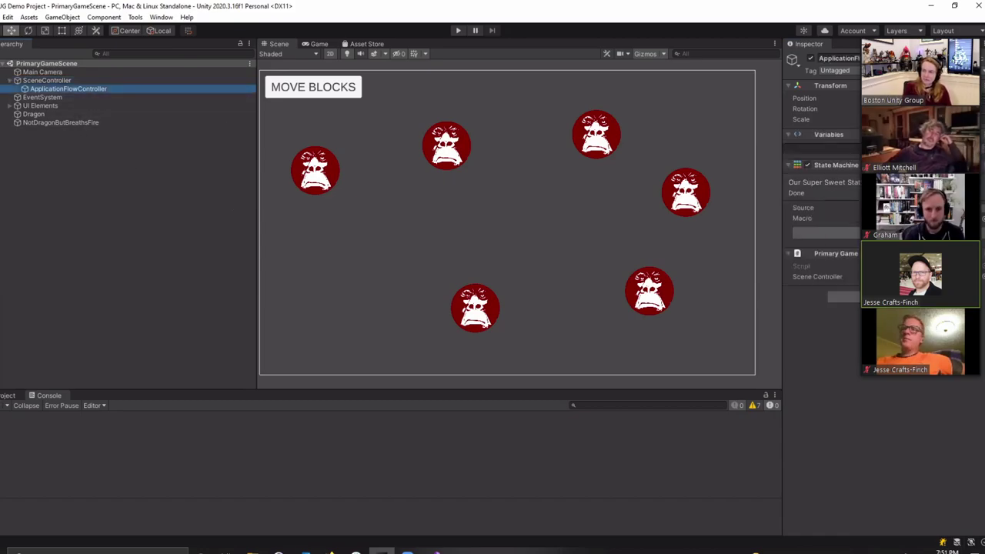
click(826, 232)
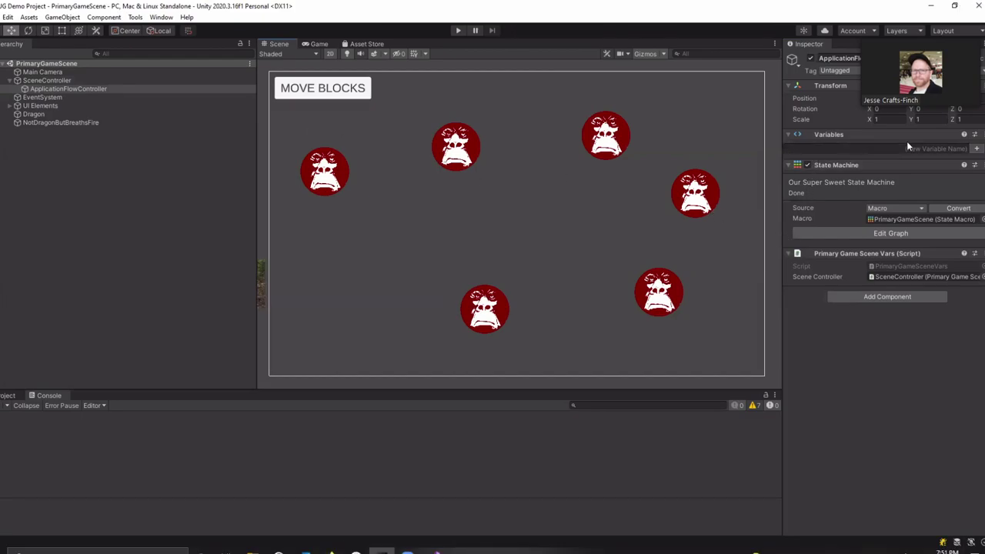
Step: Add object variable 'SceneController' of type PrimaryGameSceneController, assigned the SceneController object
click(888, 150)
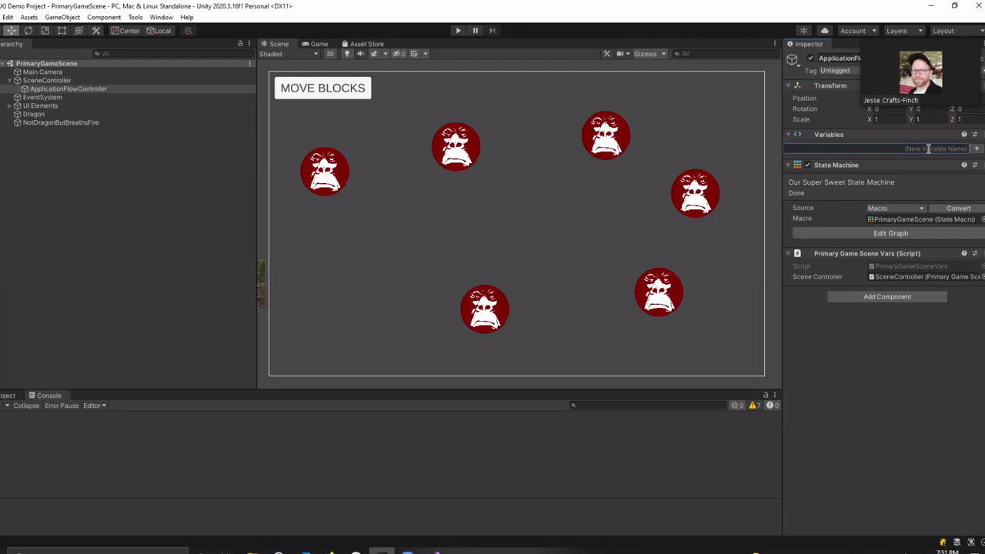
text(SceneController)
click(868, 373)
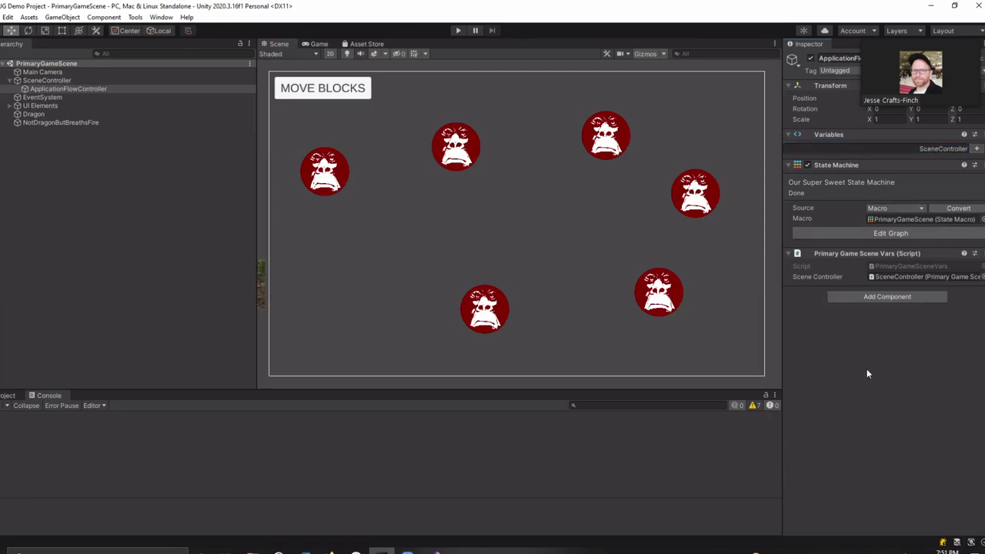
click(787, 254)
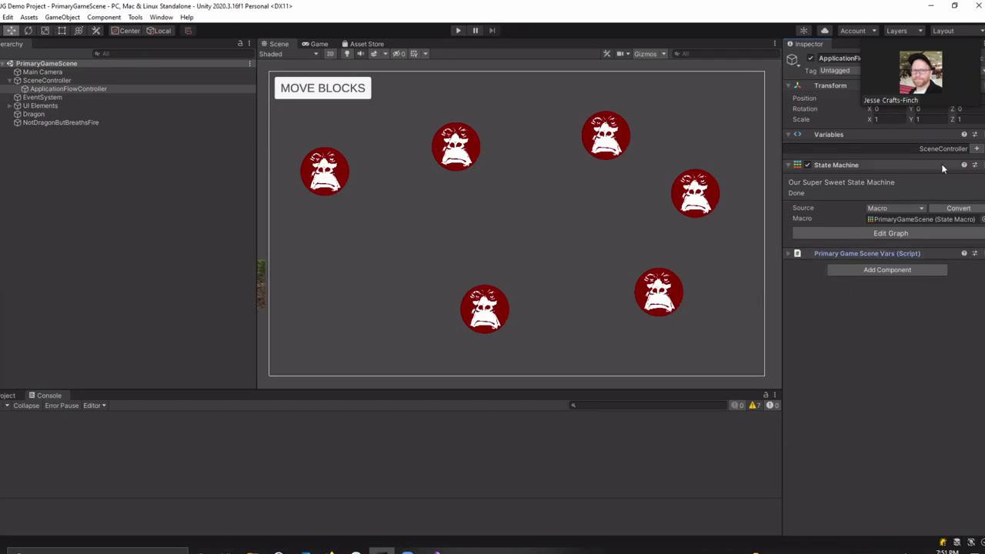
click(976, 148)
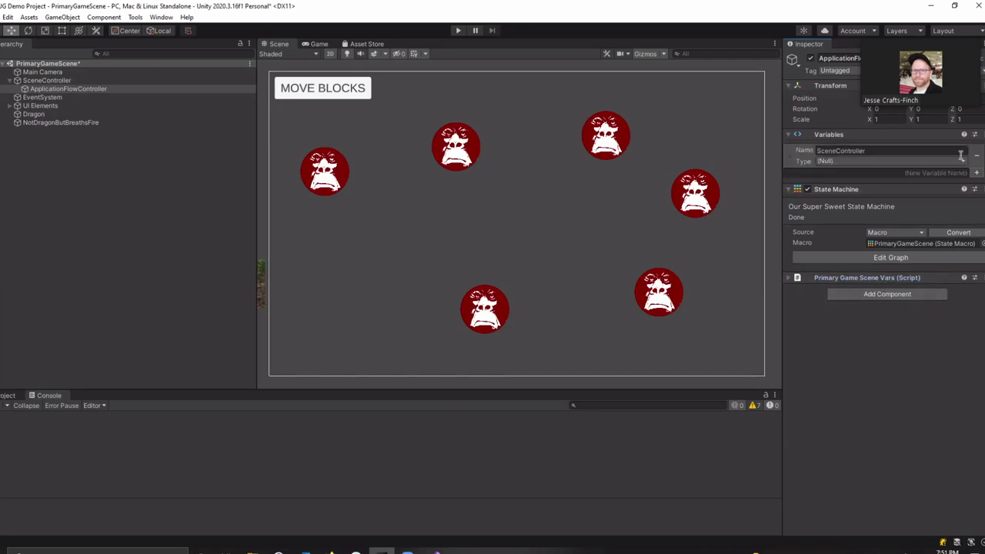
click(870, 163)
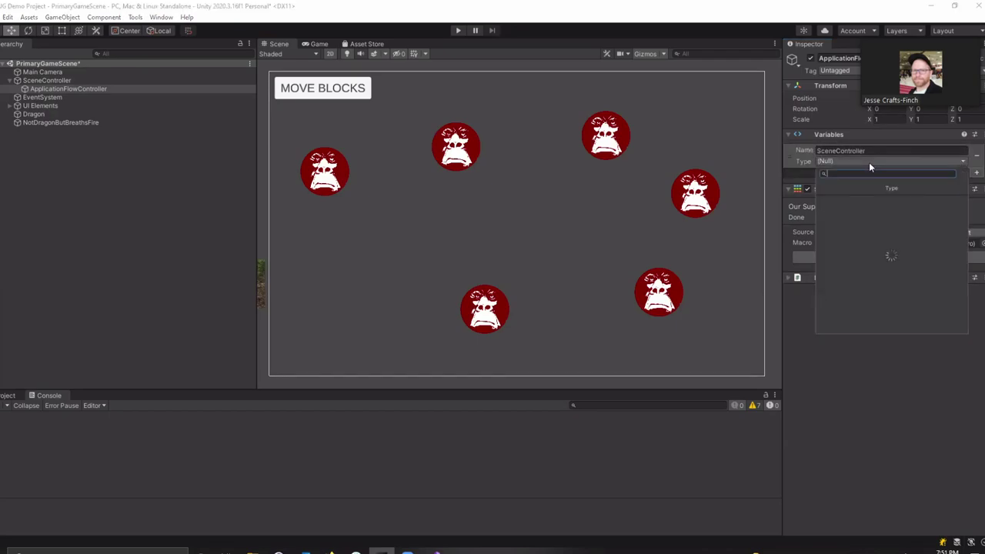
text(SceneController)
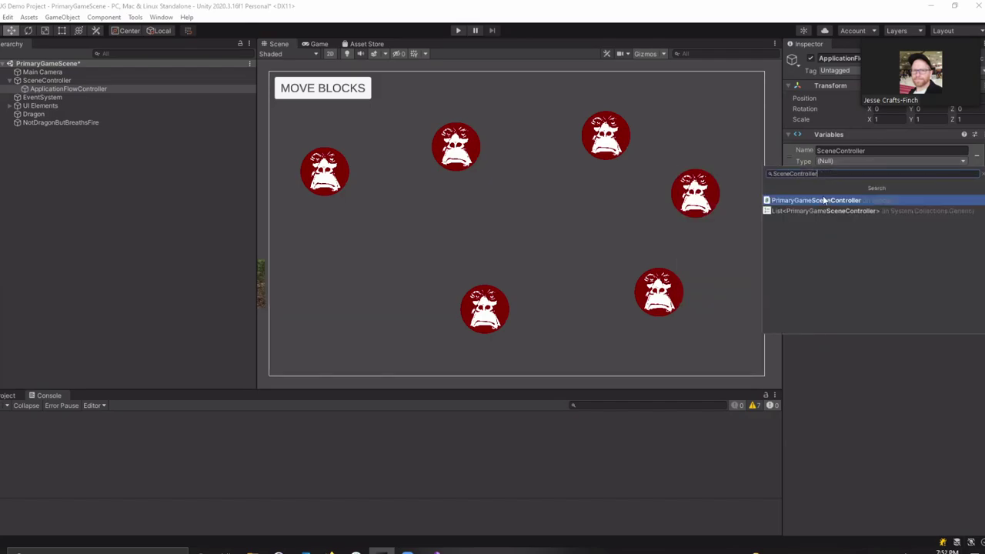
click(833, 200)
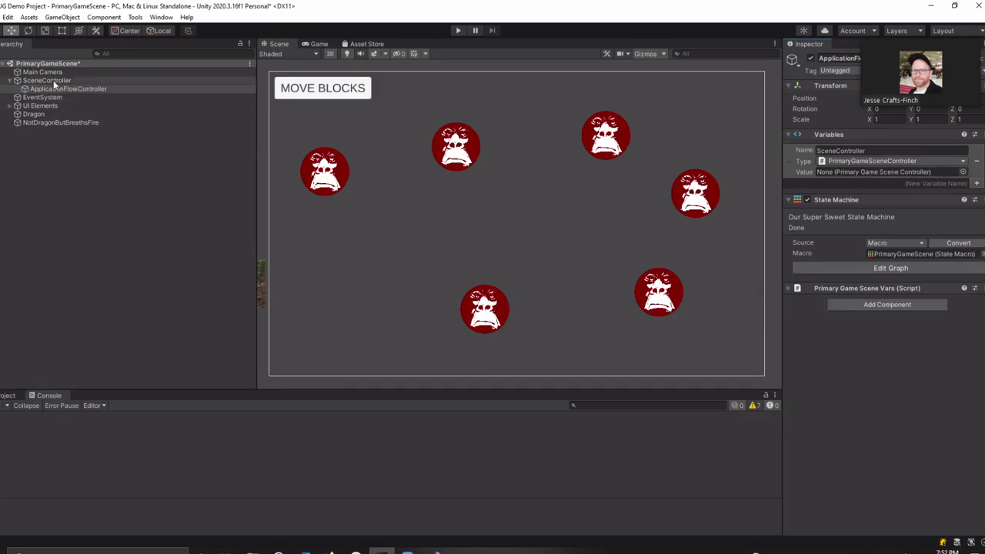
drag(53, 80, 893, 171)
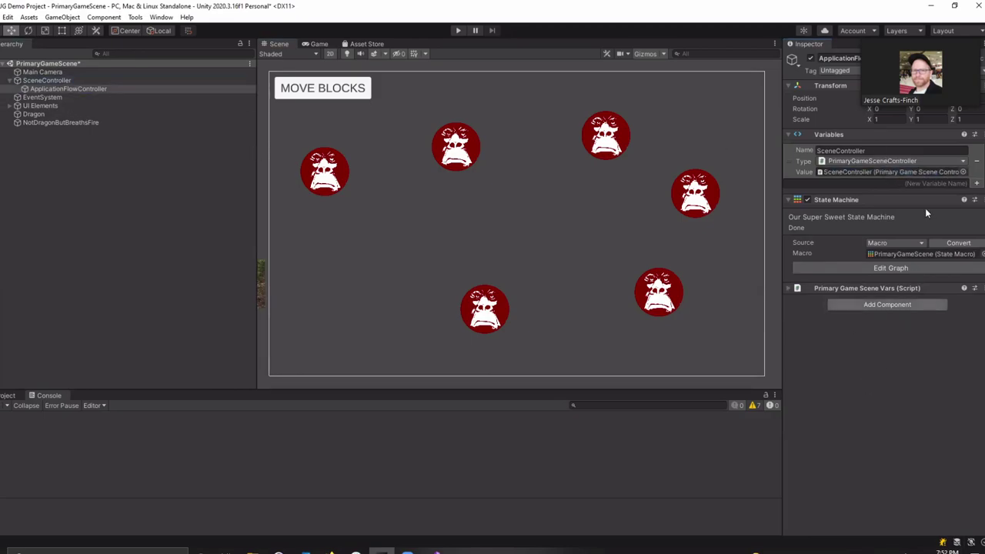
Step: In App loading's flow graph, wire a Get Variable SceneController node into LoadOperations' Self input
click(890, 269)
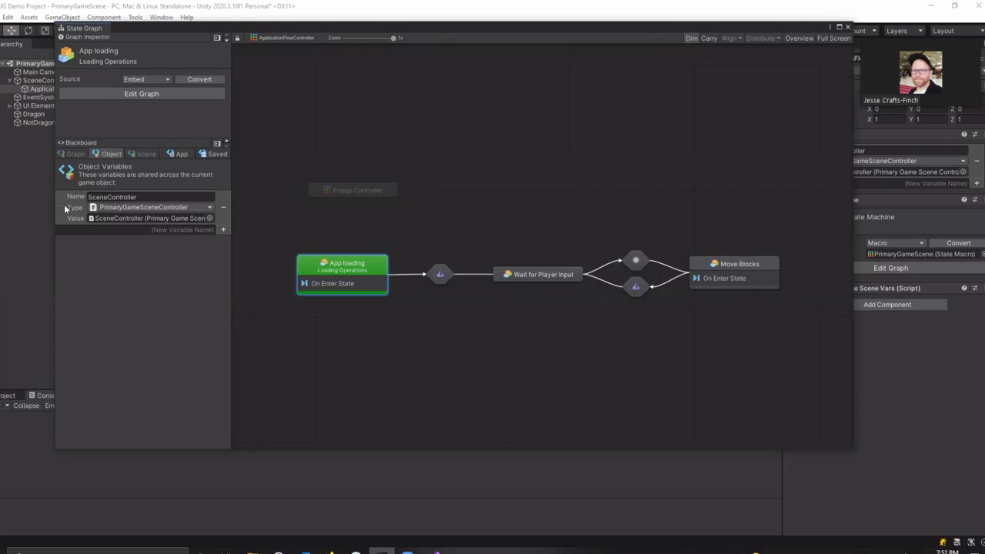
double_click(327, 267)
click(413, 238)
drag(441, 238, 261, 260)
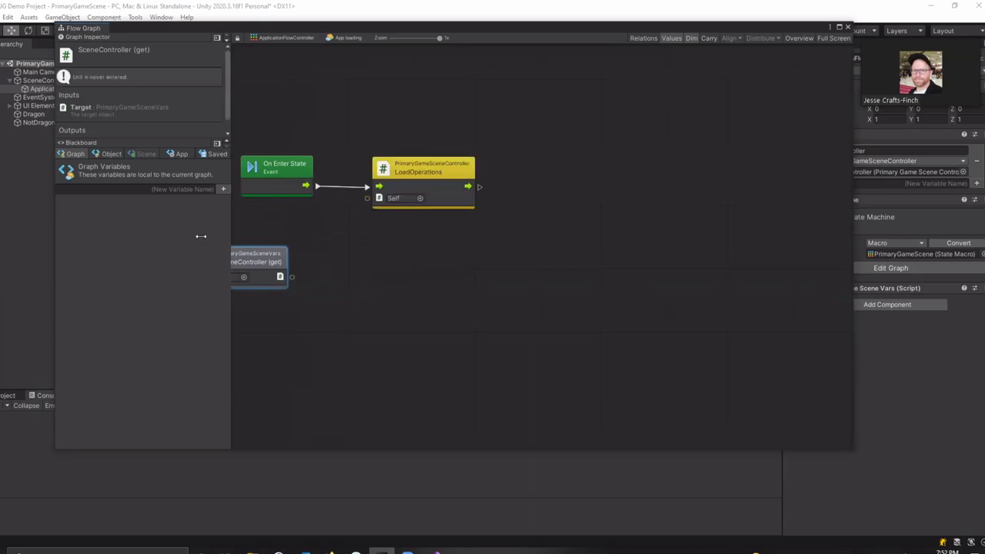
click(106, 154)
drag(66, 206, 378, 282)
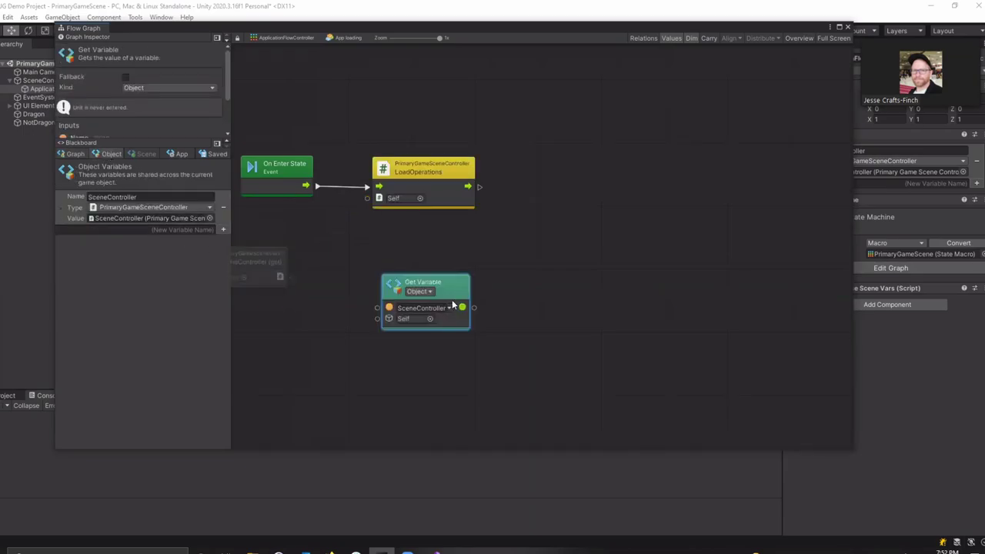
mouse_move(453, 305)
mouse_down()
mouse_move(397, 264)
mouse_move(368, 199)
mouse_up()
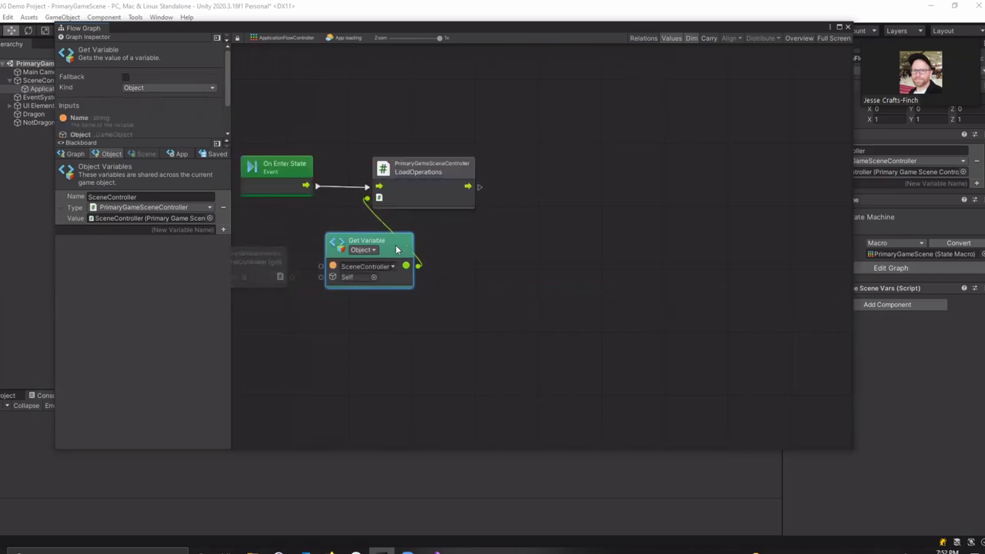
drag(396, 248, 444, 247)
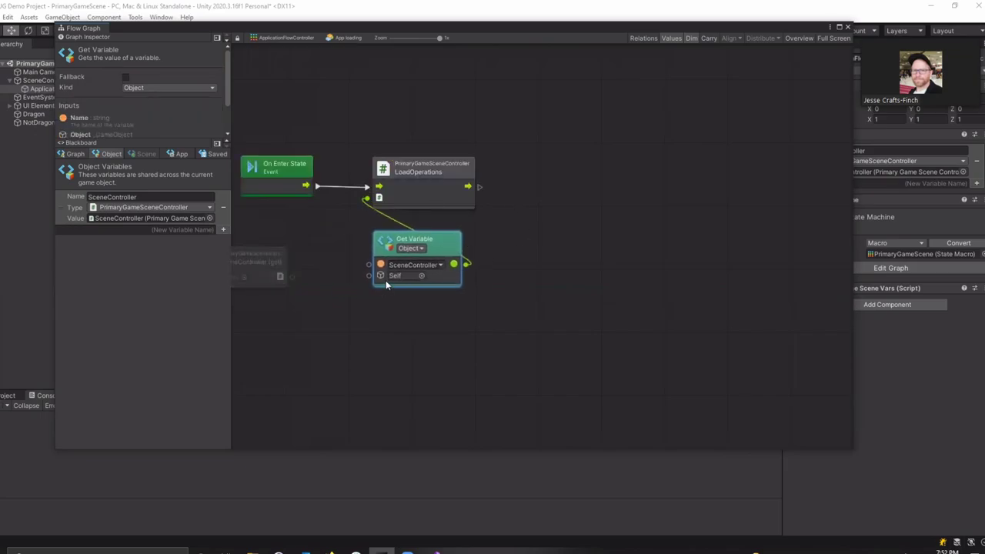
click(497, 247)
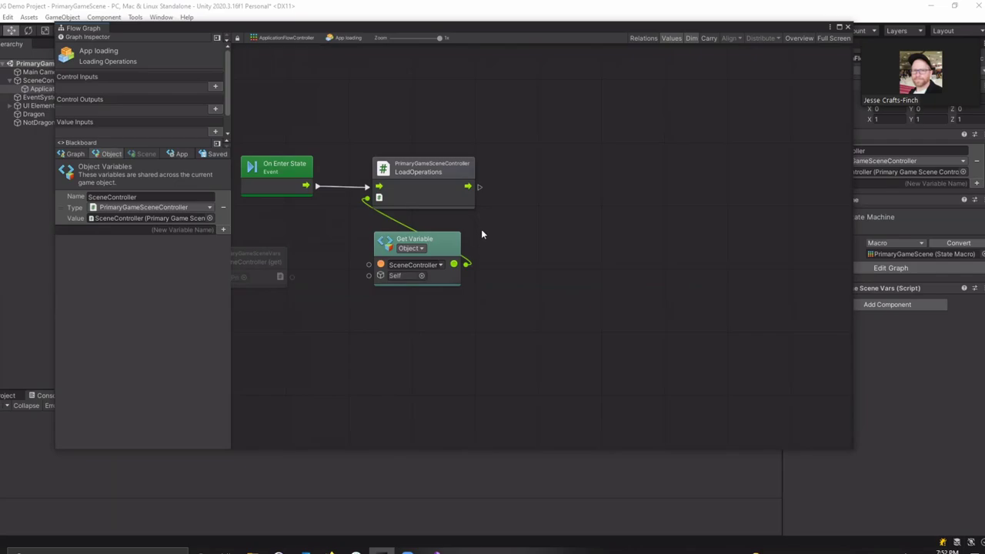
click(847, 27)
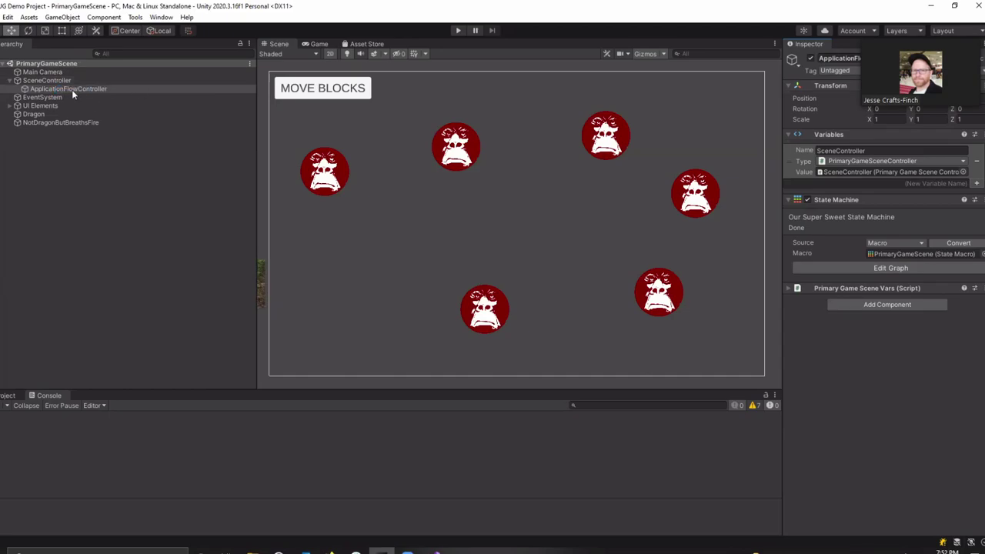
Step: Create an empty GameObject in the Hierarchy named 'NewObj'
click(824, 134)
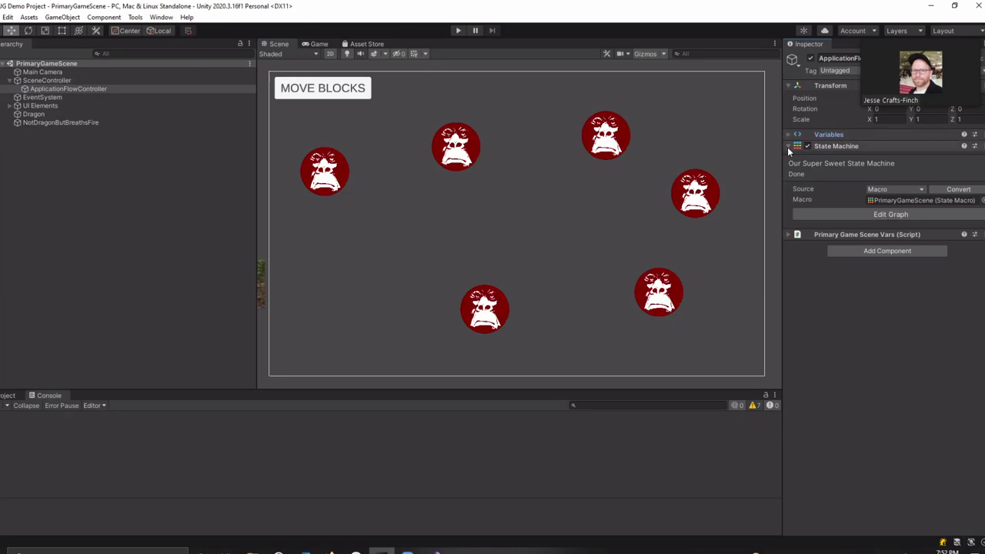
click(836, 145)
right_click(43, 161)
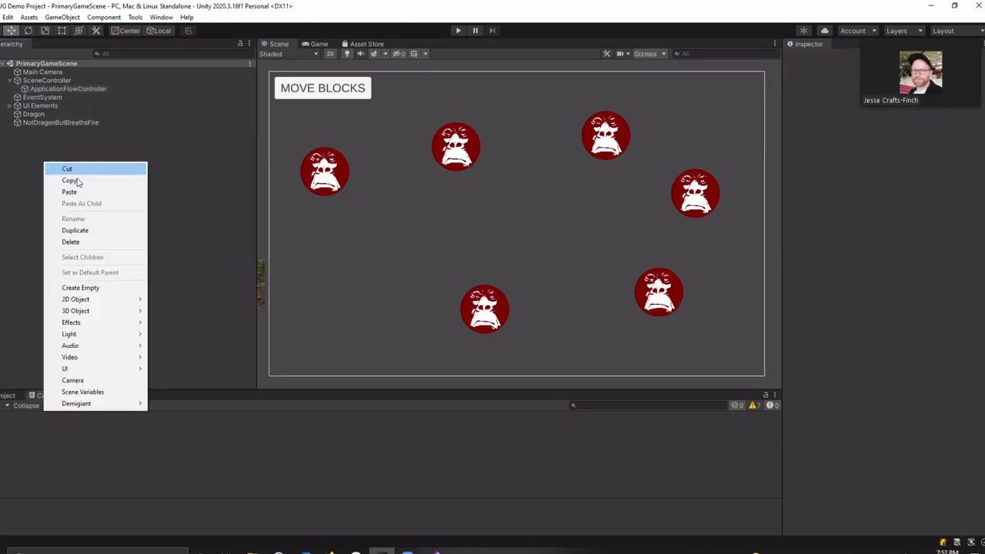
click(91, 287)
text(NewObj)
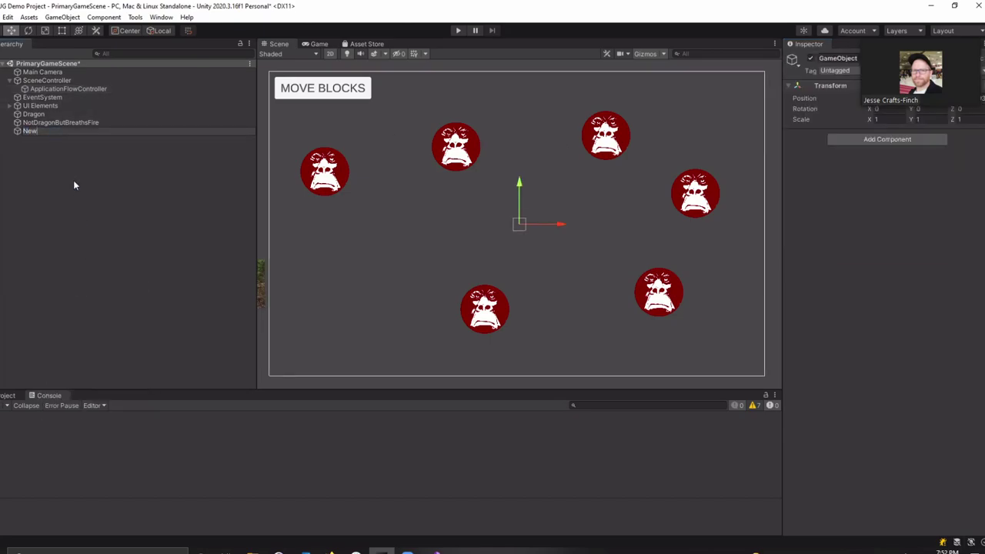
key(Return)
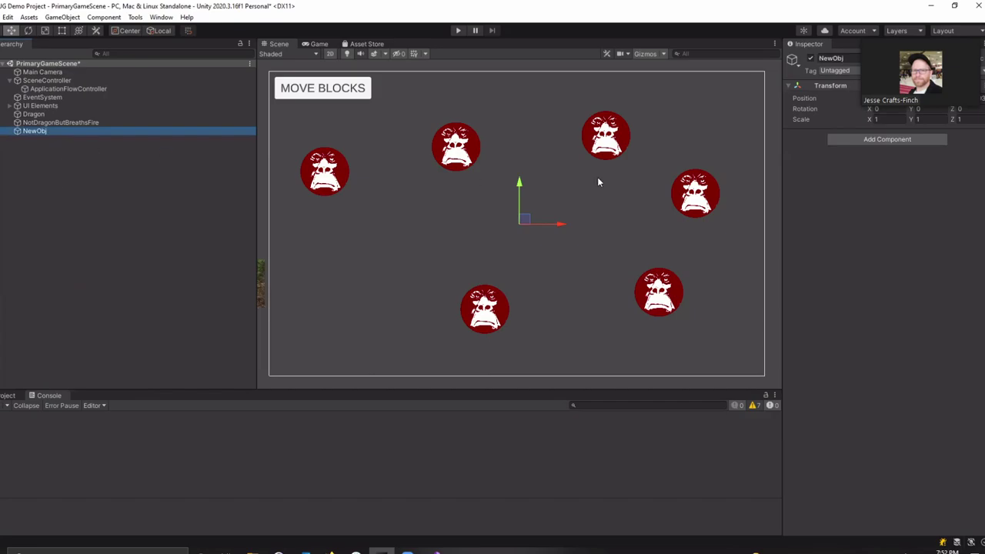
Step: Add a Bolt State Machine to NewObj and assign the PrimaryGameScene macro
click(866, 141)
click(865, 197)
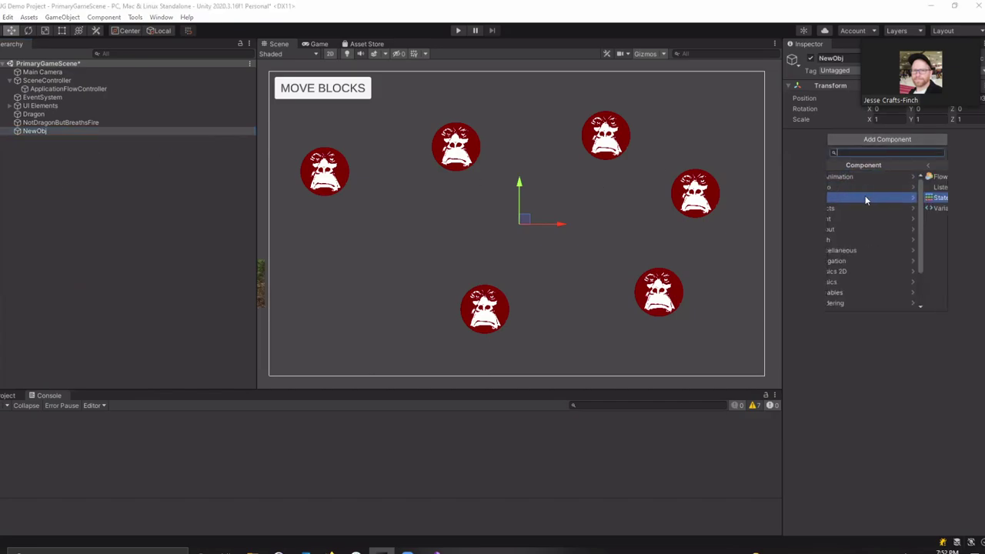
click(884, 197)
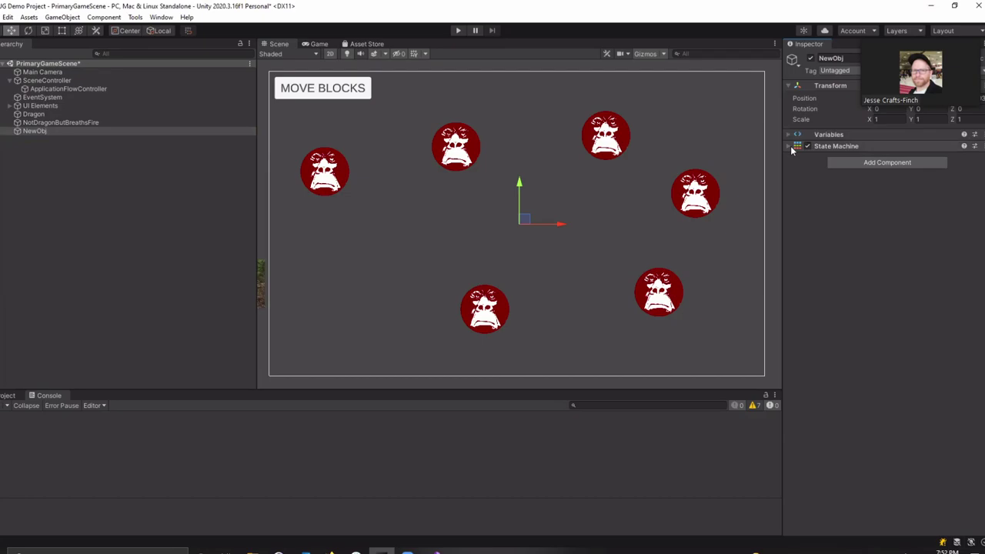
click(790, 147)
click(7, 396)
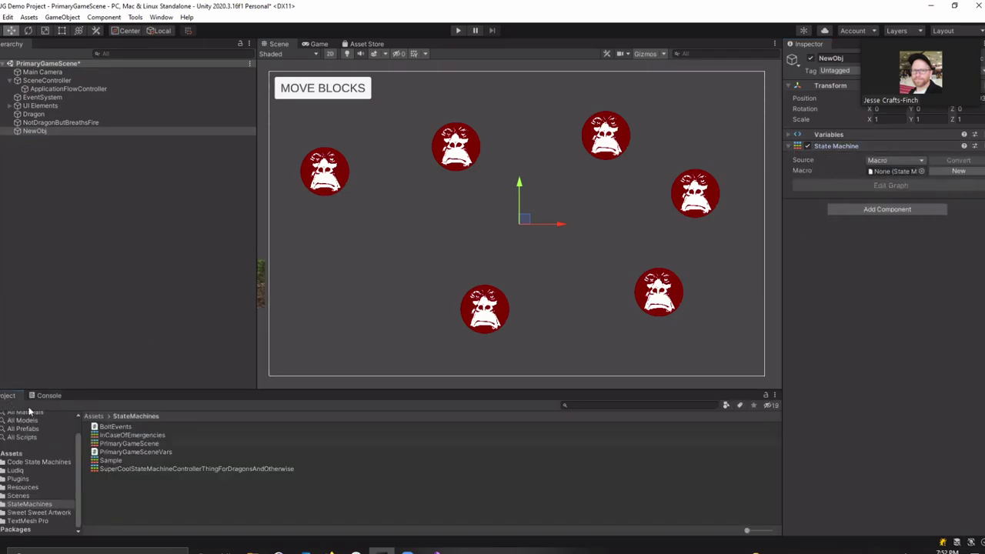
drag(137, 445, 906, 170)
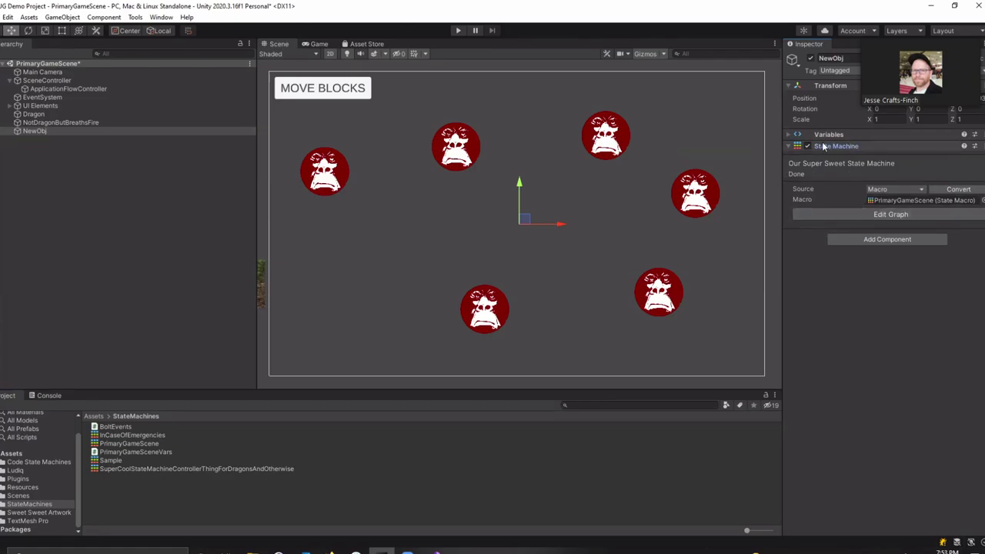
click(797, 134)
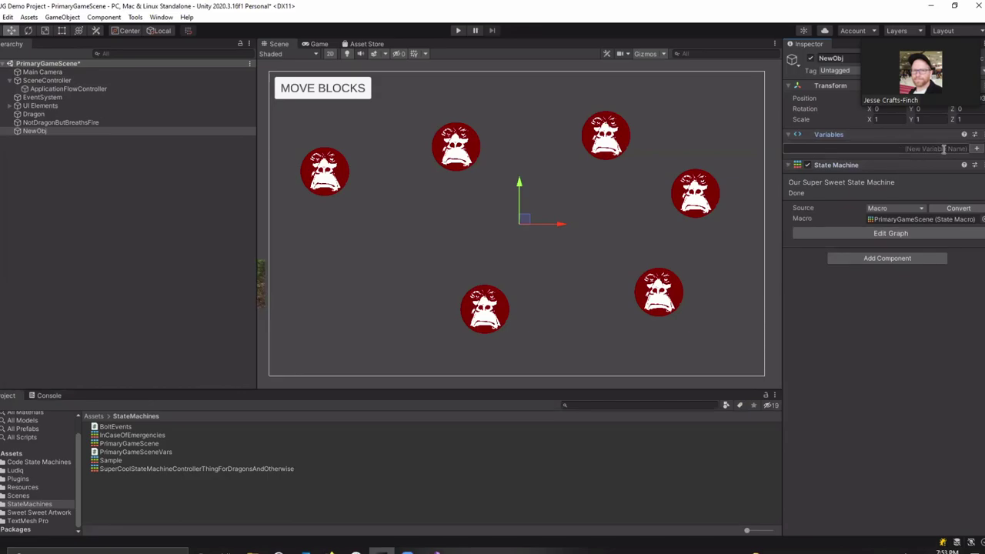
Step: Inspect the Get Variable node in NewObj's App loading flow graph, then close it
click(913, 233)
double_click(376, 276)
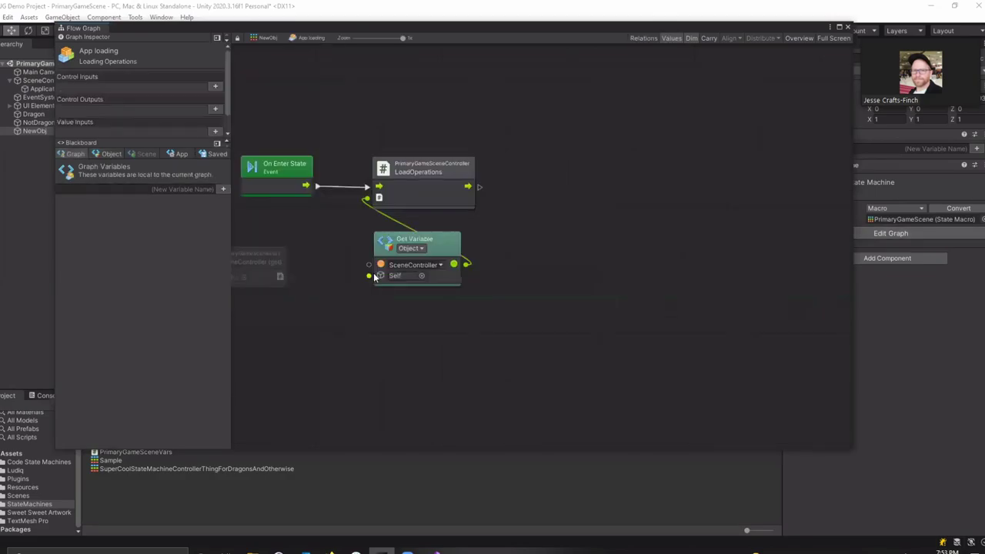
drag(410, 256, 413, 246)
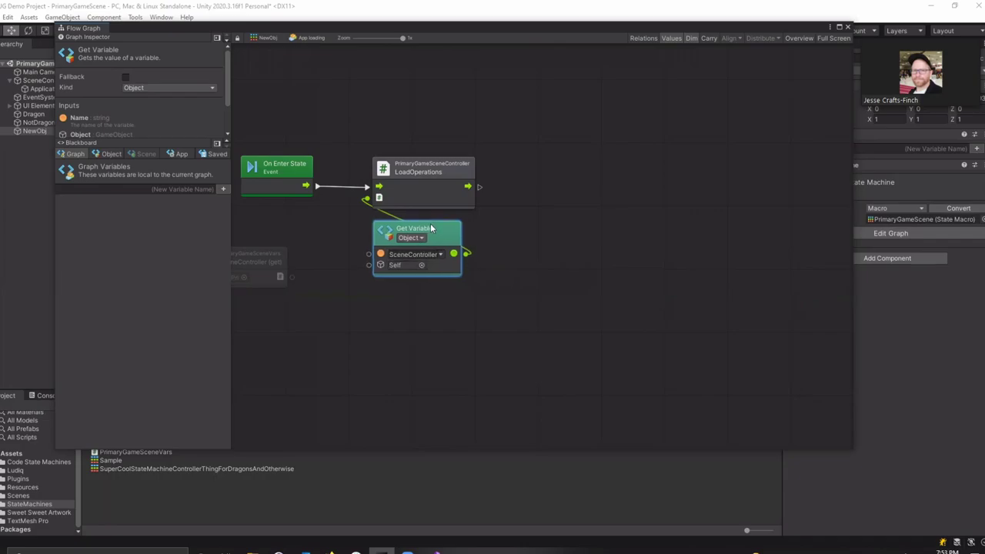
drag(434, 224, 430, 223)
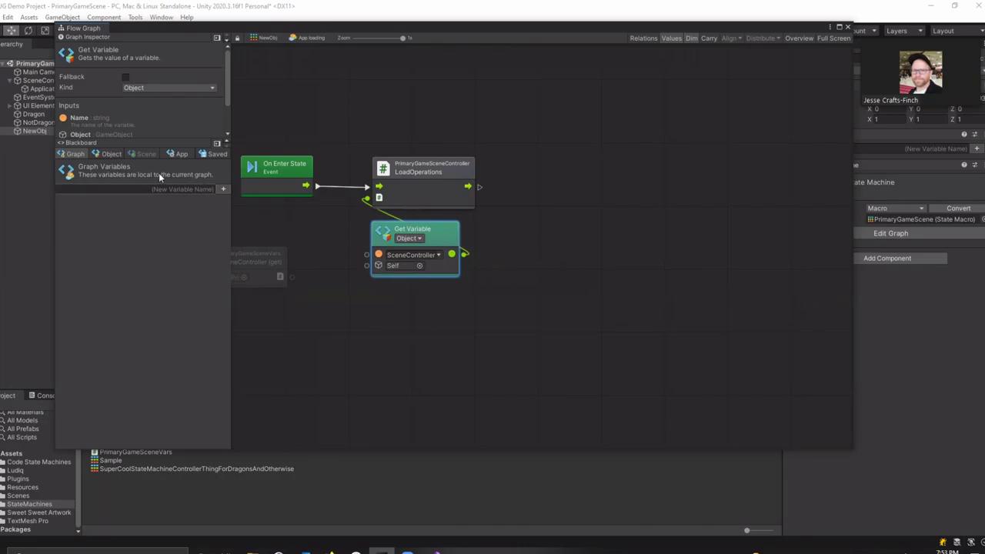
click(96, 155)
click(74, 155)
click(847, 28)
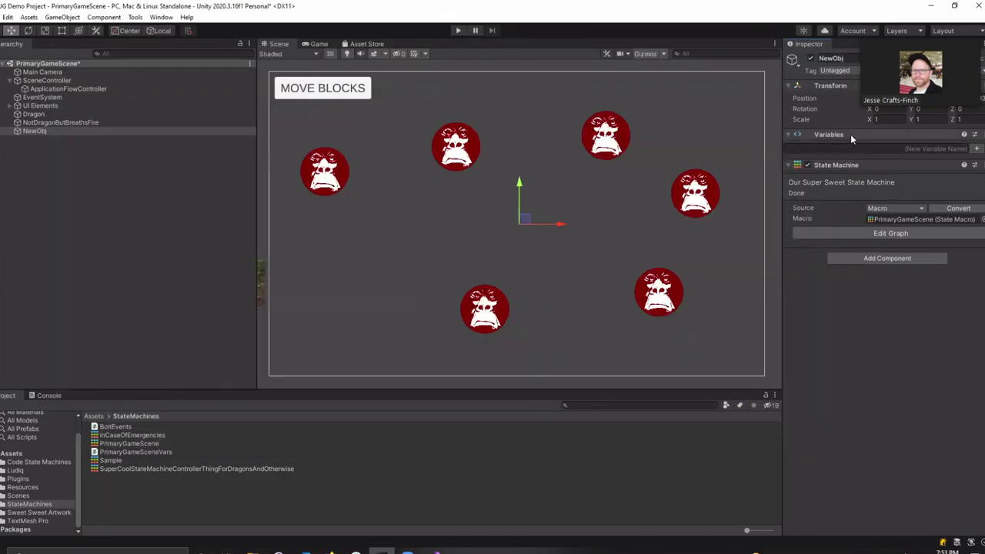
Step: Compare NewObj's components with ApplicationFlowController's, then reopen NewObj's state machine graph
click(48, 89)
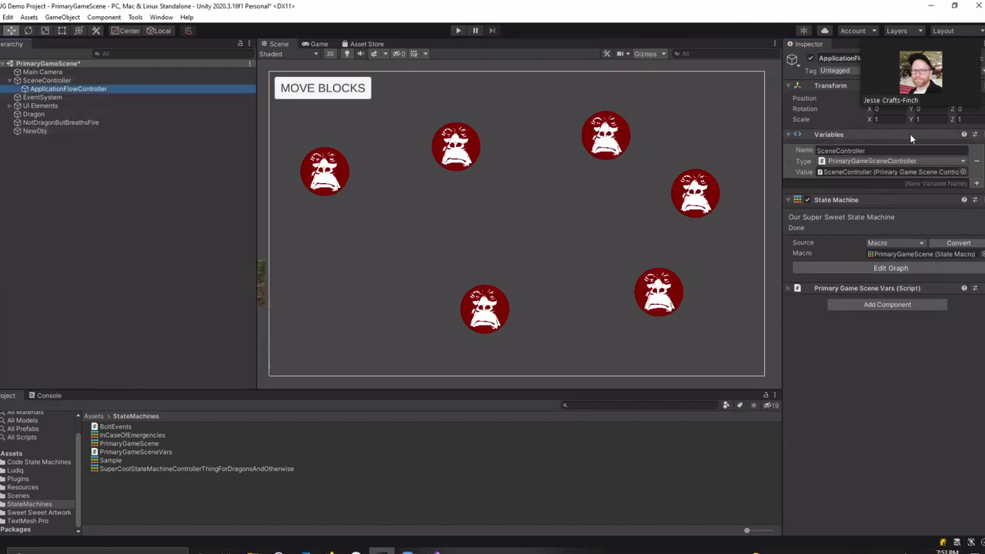
click(47, 130)
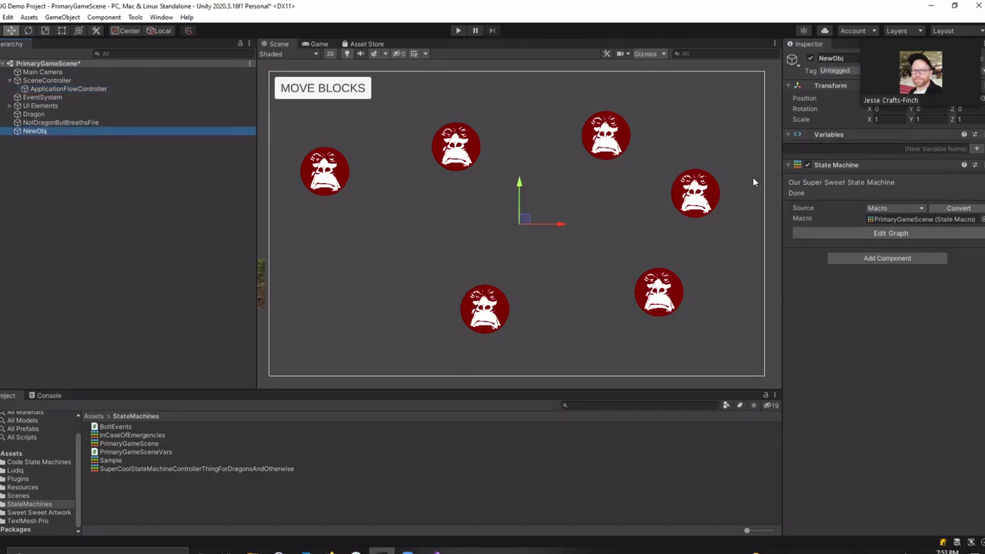
click(61, 90)
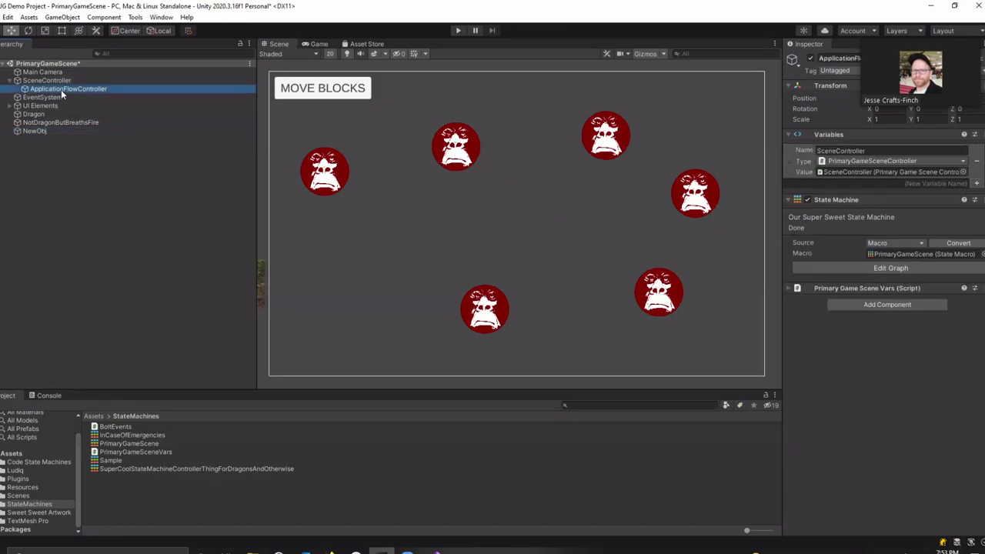
click(41, 133)
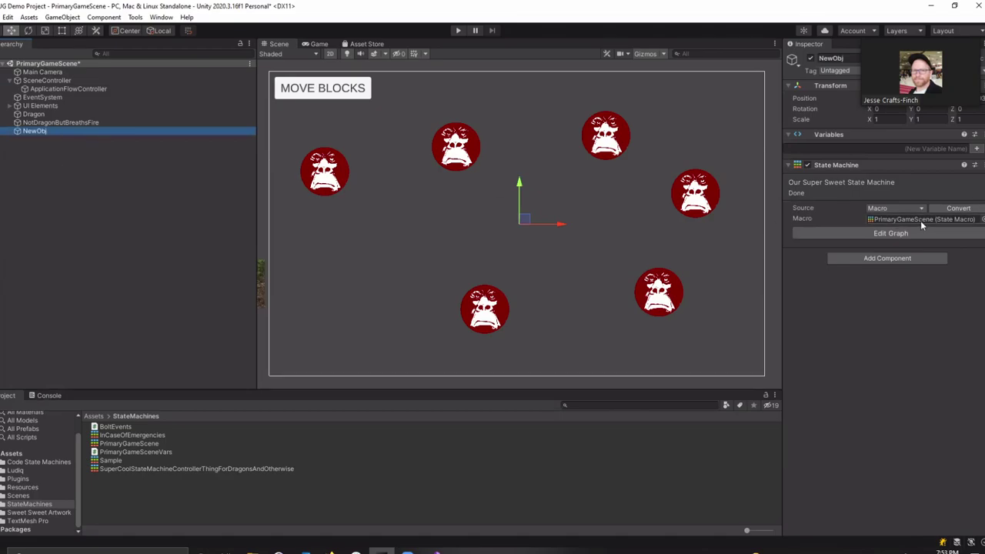
click(893, 233)
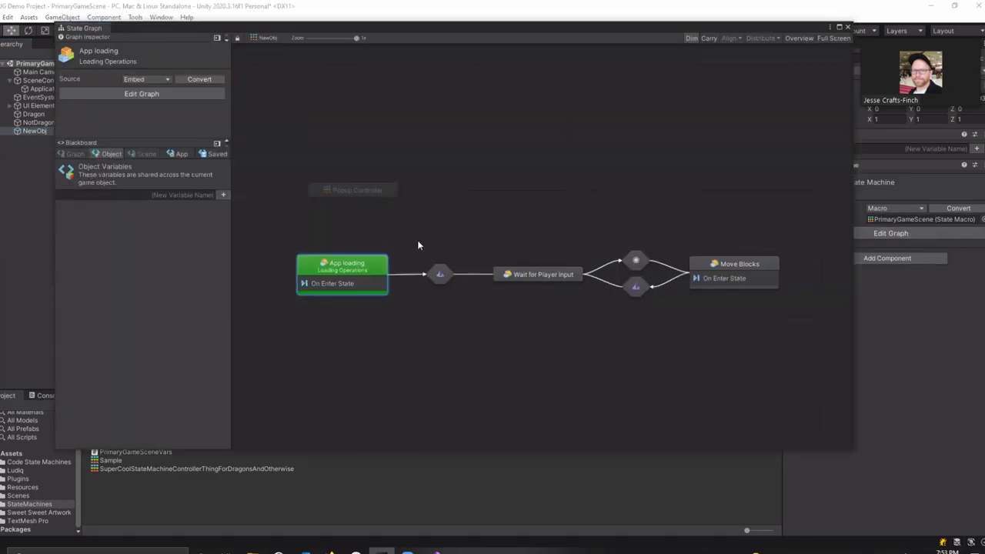
Step: View NewObj's App loading flow graph, where Get Variable SceneController feeds LoadOperations, and close it
double_click(324, 280)
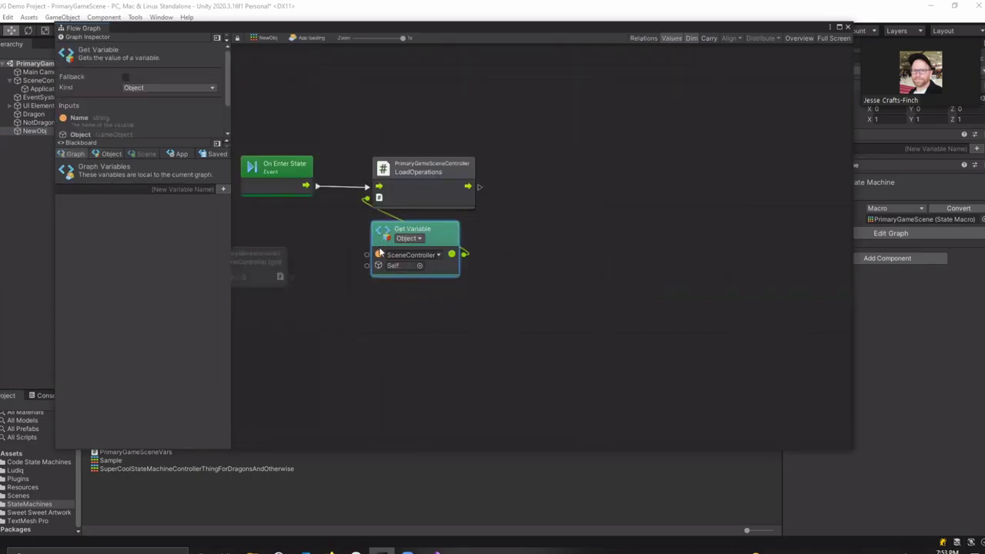
click(405, 328)
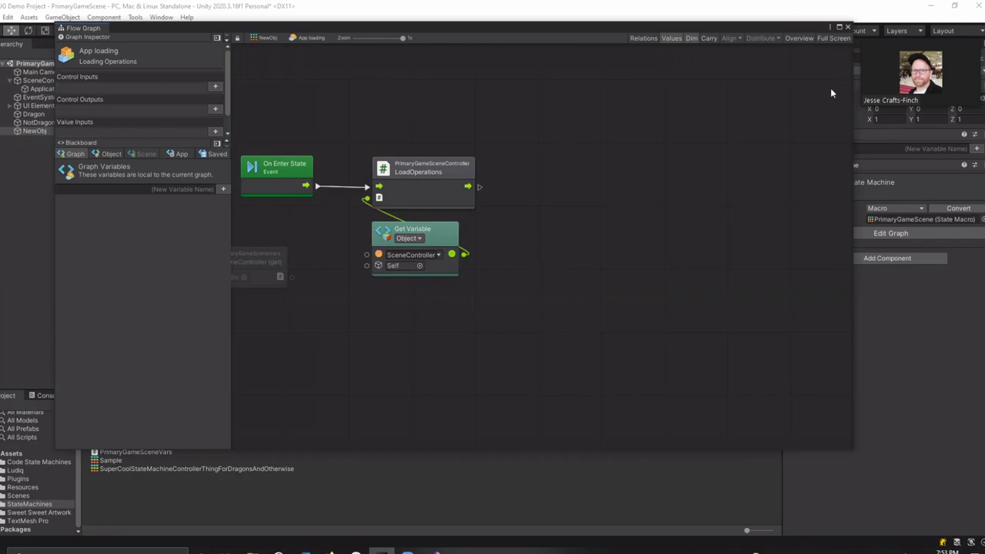
click(848, 27)
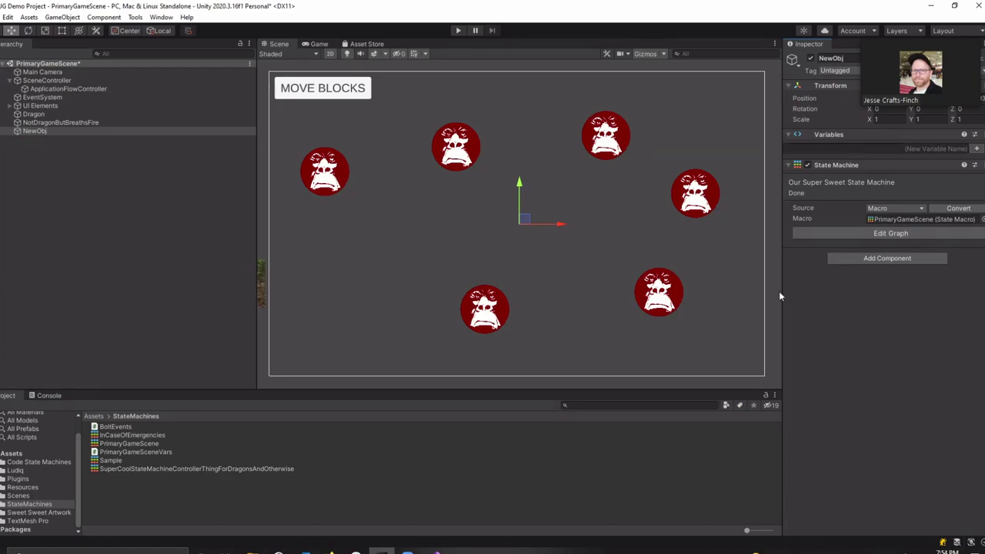
Step: On ApplicationFlowController, expand Primary Game Scene Vars and collapse the State Machine component
click(66, 90)
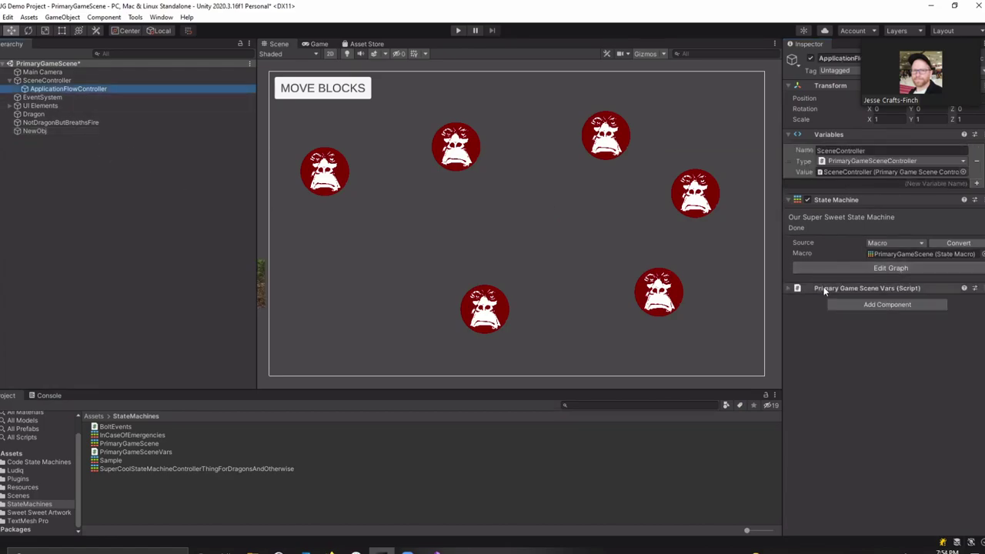
click(822, 288)
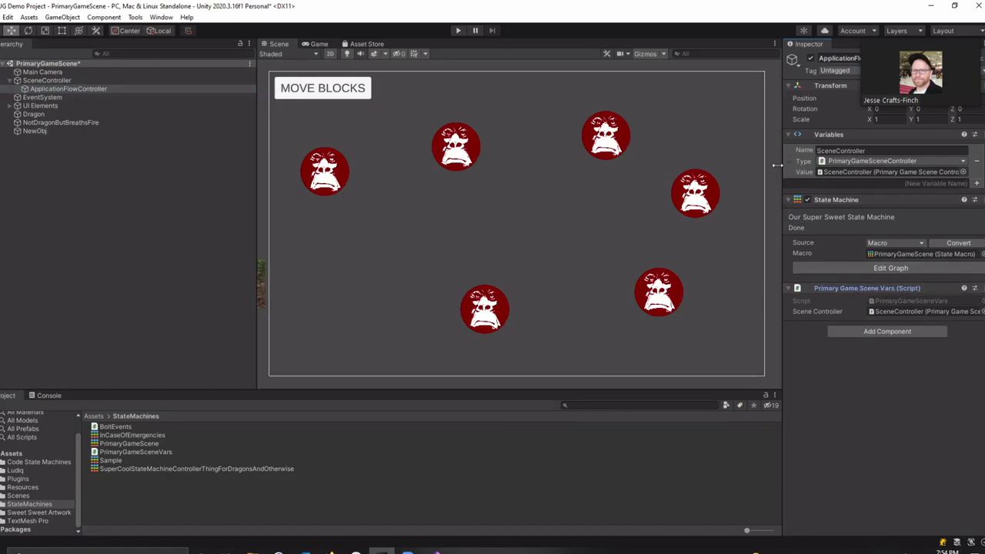
click(790, 200)
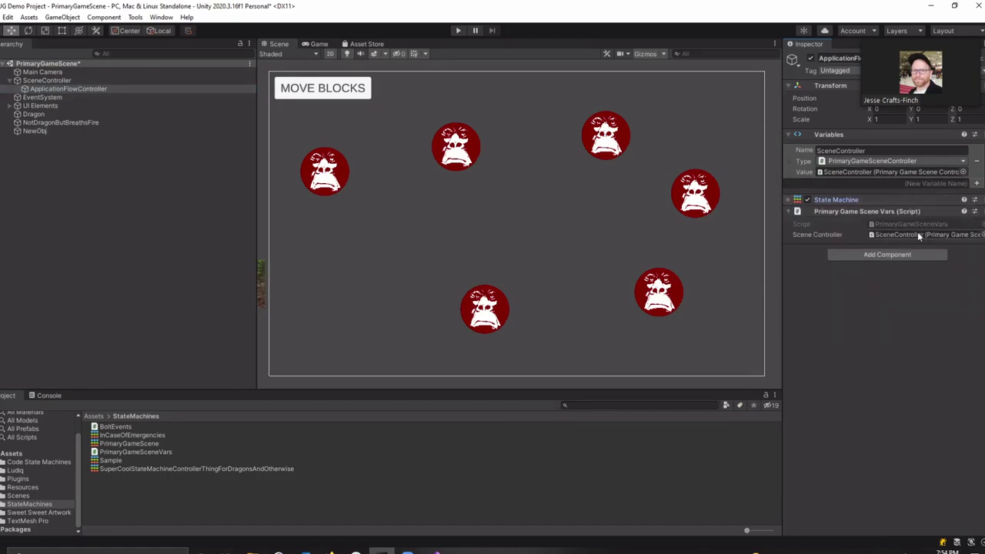
Step: Locate the PrimaryGameSceneVars script asset in the Project panel and Inspector
click(151, 444)
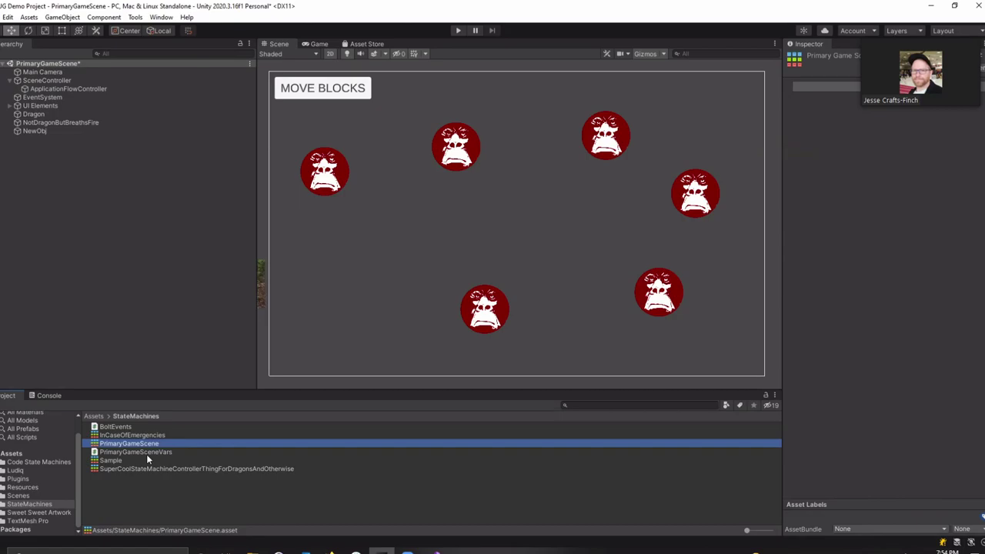
click(146, 453)
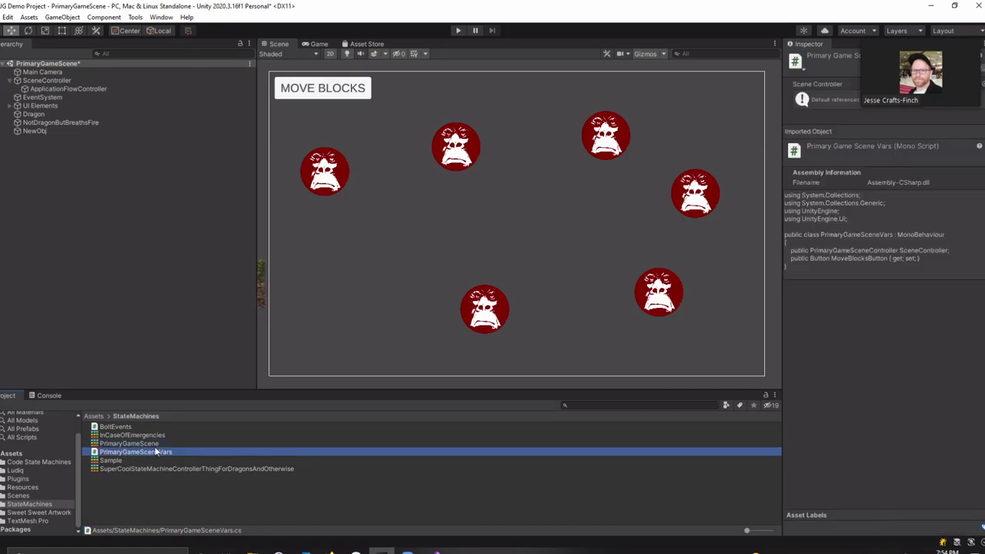
click(154, 444)
click(163, 493)
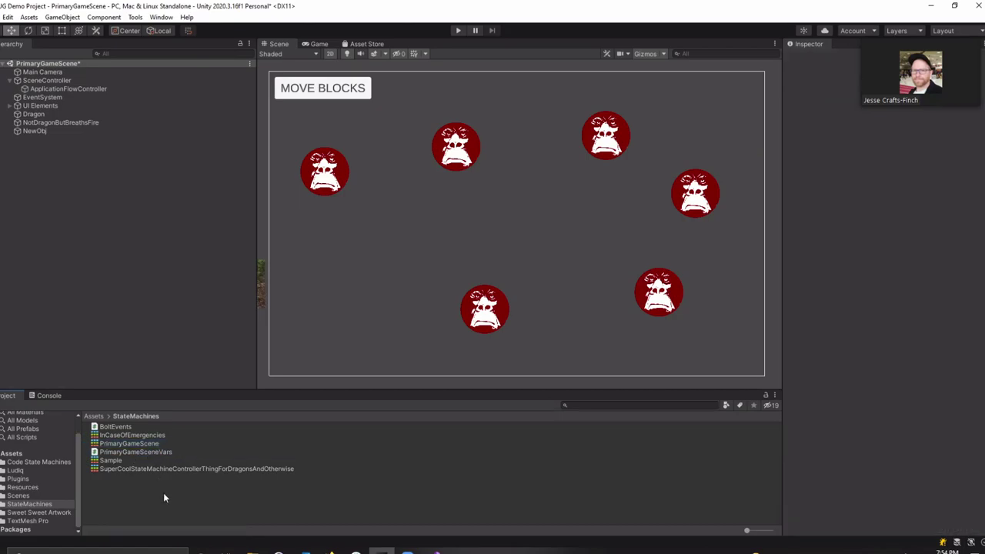
click(153, 445)
click(119, 453)
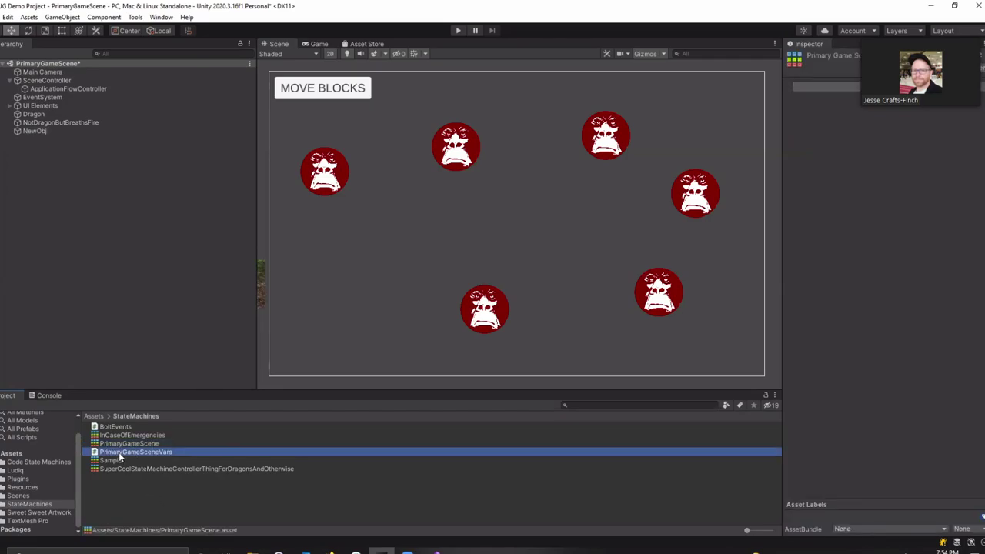
click(69, 89)
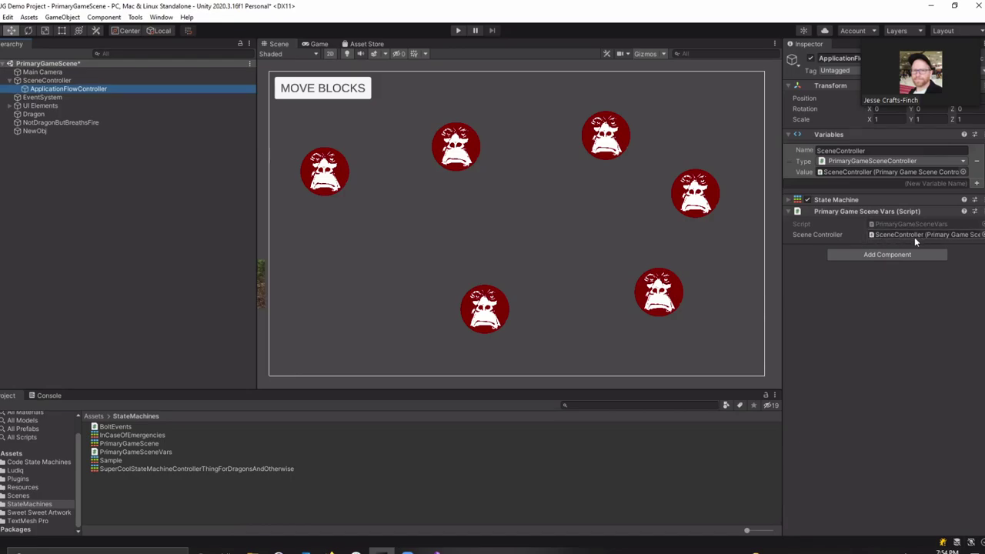
click(922, 224)
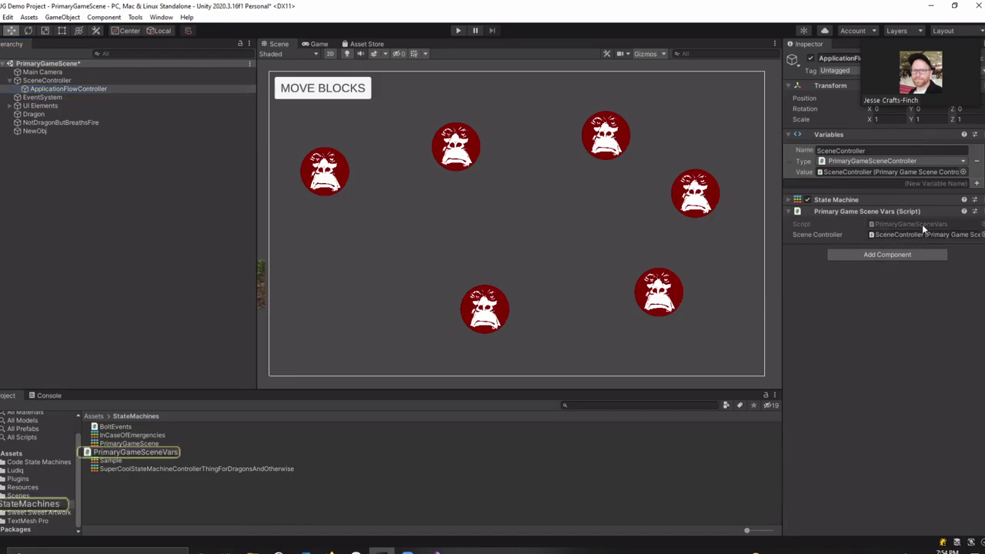
Step: Open PrimaryGameSceneVars.cs and select the { get; set; } accessor on line 9
double_click(874, 222)
drag(368, 204, 287, 205)
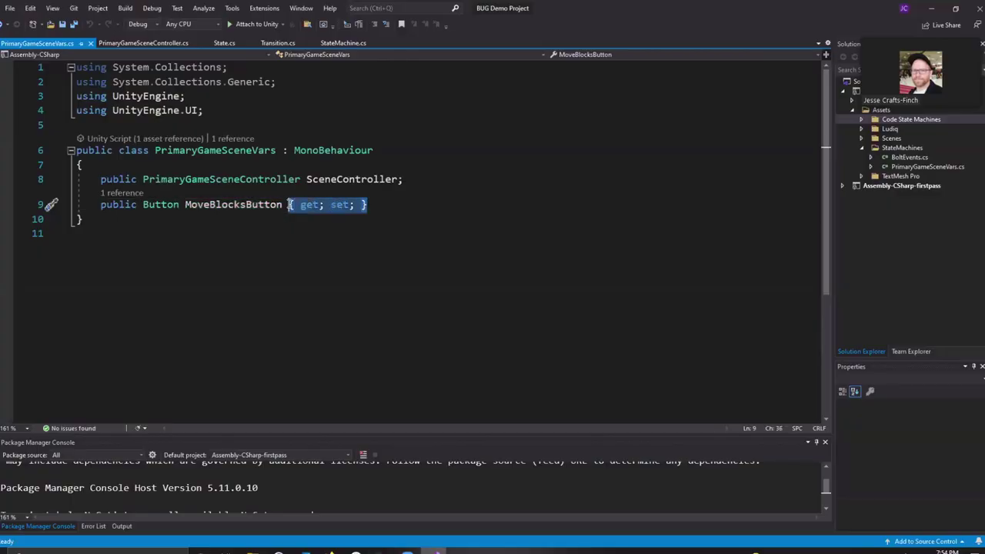
drag(368, 204, 288, 205)
click(378, 204)
drag(368, 205, 288, 205)
click(391, 206)
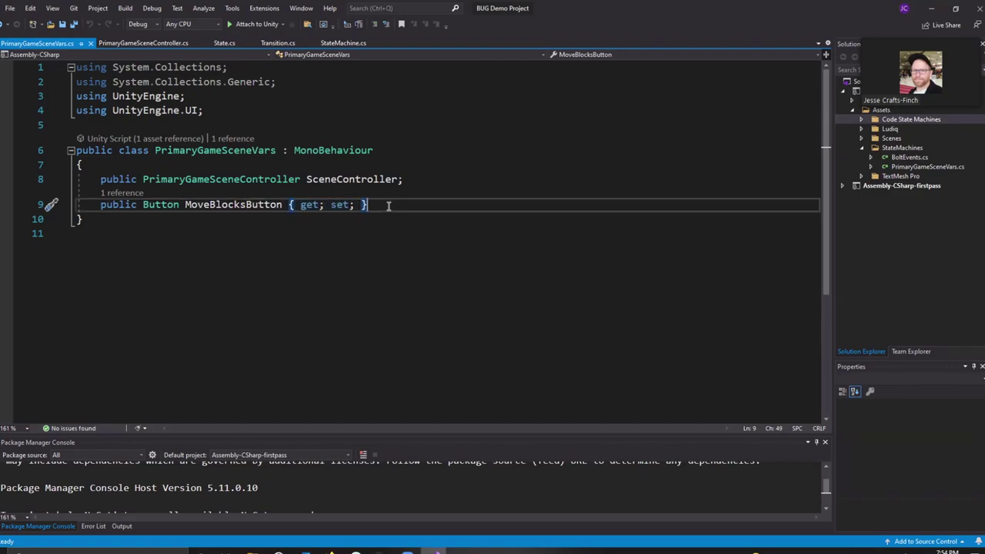
drag(368, 205, 289, 205)
click(259, 204)
click(390, 205)
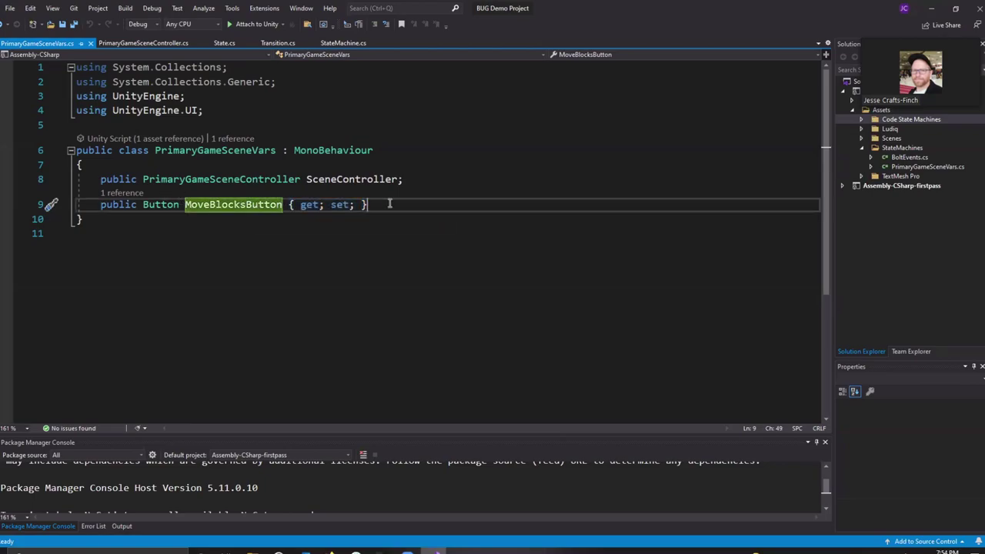
drag(368, 205, 291, 206)
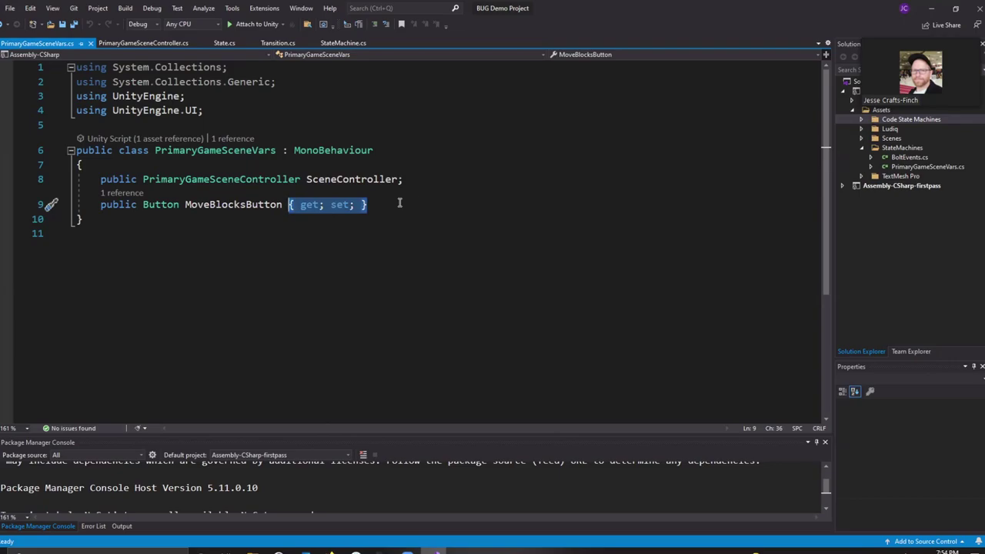
Step: Try an expression body '=> SceneController.MoveBlocksButton;' for line 9 and examine its error
text(=>)
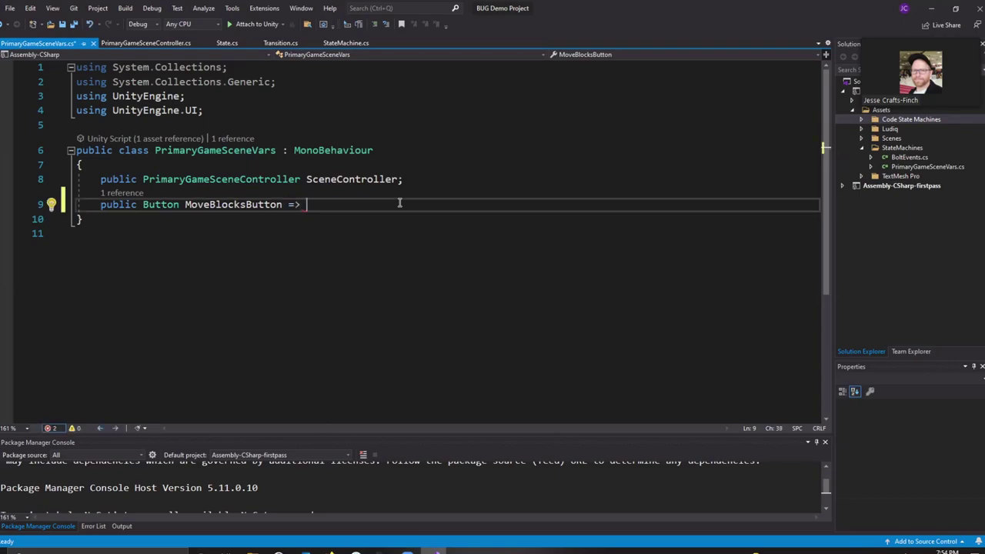
text(SceneController;)
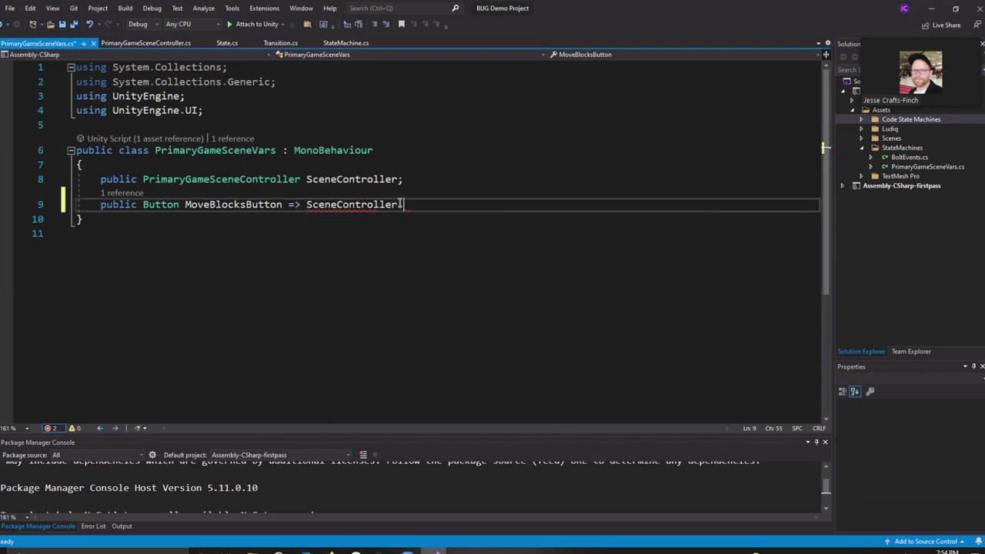
key(BackSpace)
text(.MoveB)
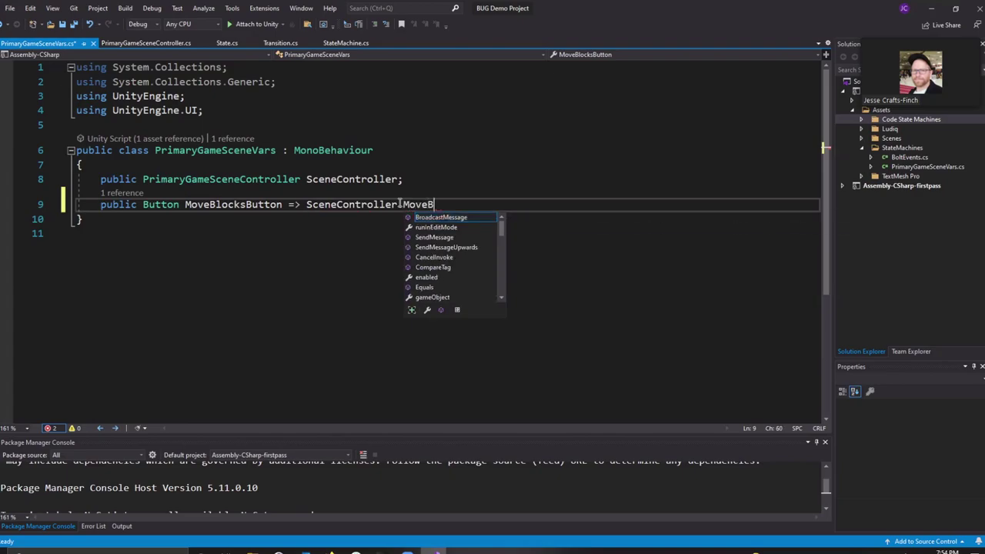
text(locksBut)
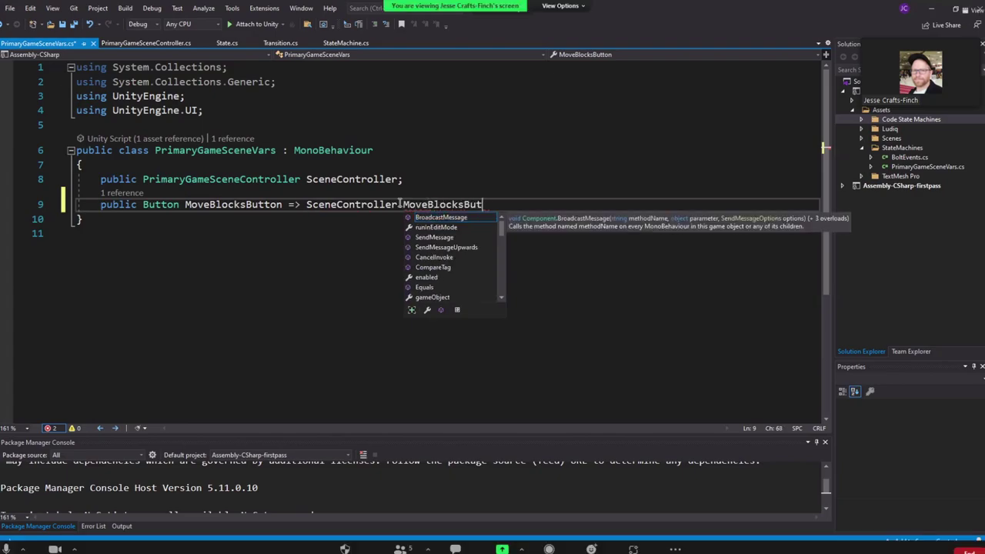
text(ton;)
double_click(261, 180)
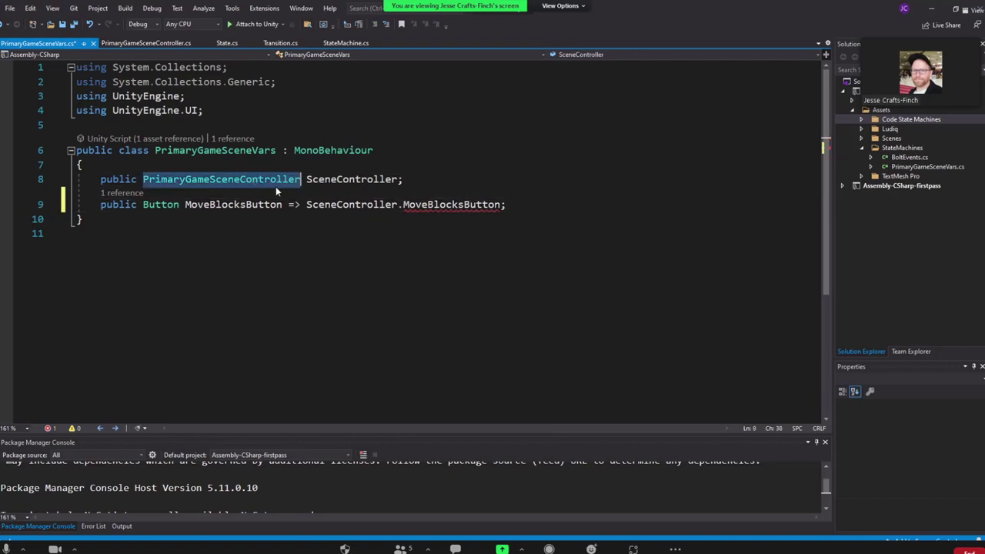
drag(139, 179, 304, 179)
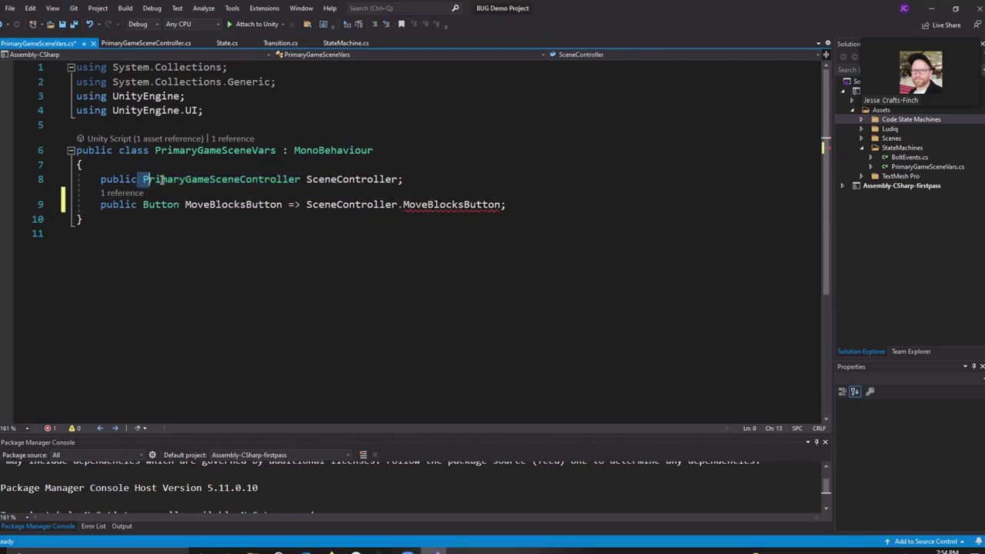
click(306, 179)
click(467, 206)
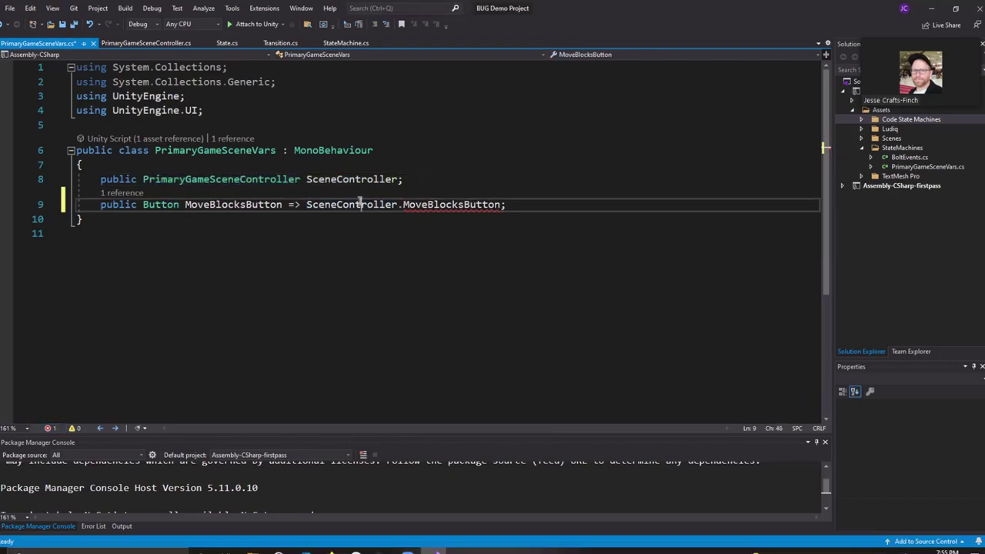
click(238, 179)
click(468, 204)
click(459, 204)
drag(507, 204, 306, 204)
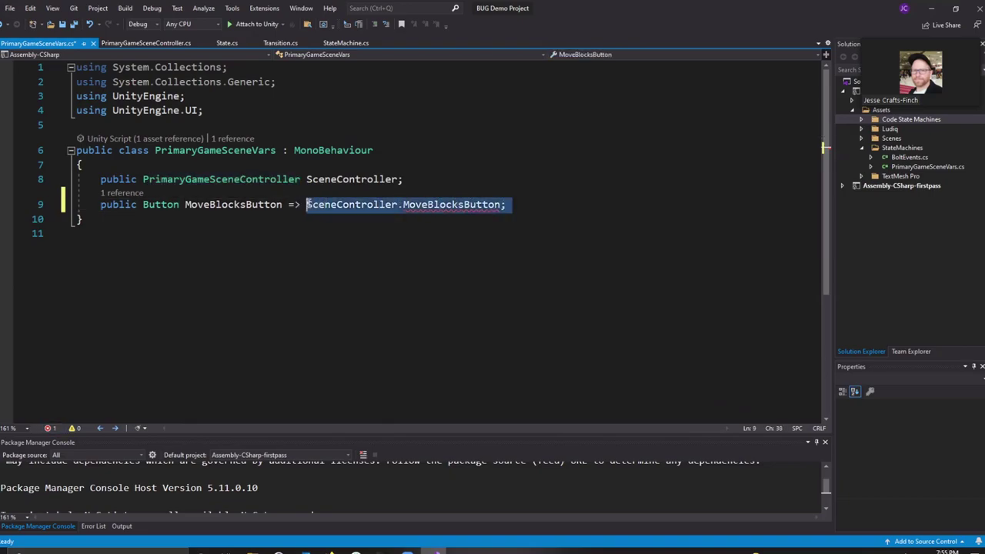
click(306, 204)
click(542, 211)
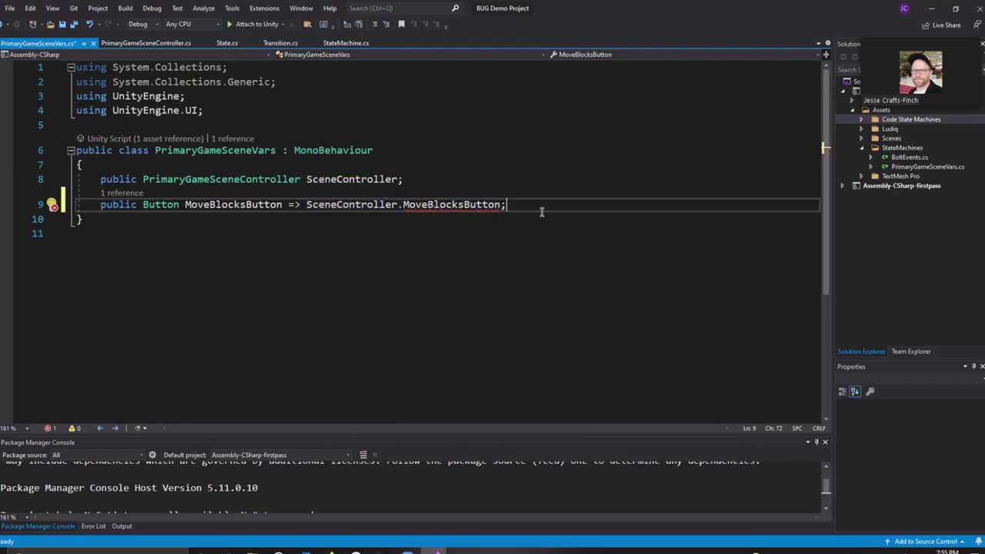
drag(541, 211, 289, 204)
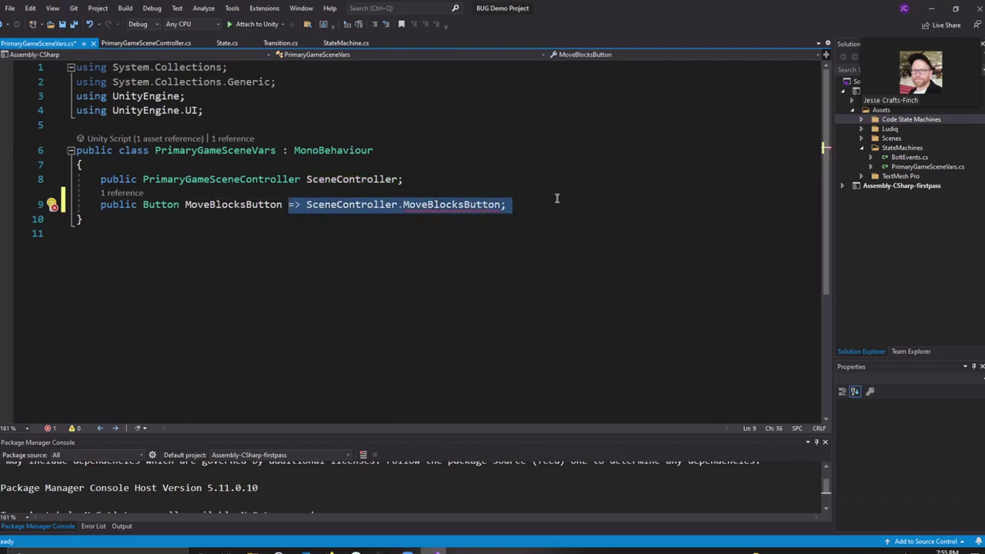
Step: Restore '{ get; set; }' on the MoveBlocksButton property, save the file, and minimize Visual Studio
key(BackSpace)
text({)
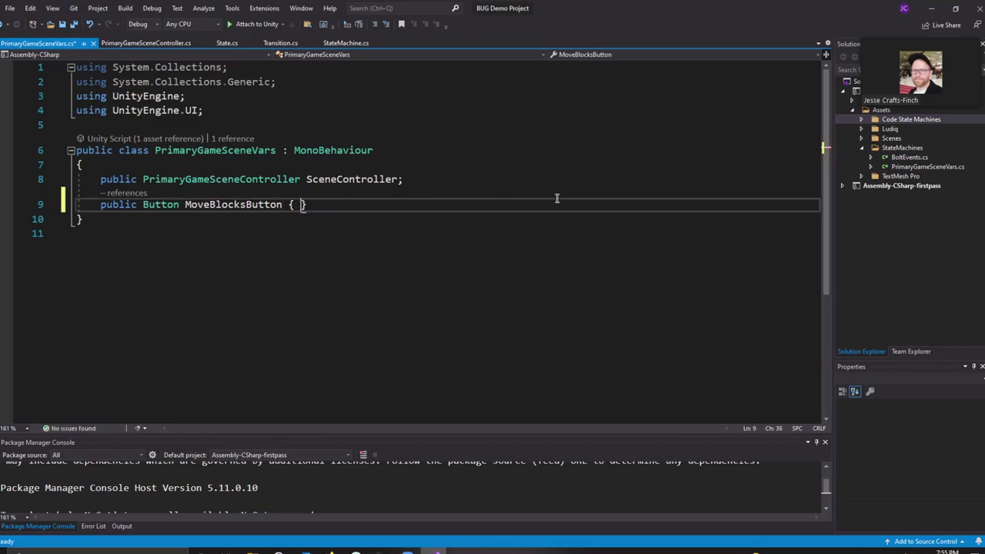
text( get; set;)
key(End)
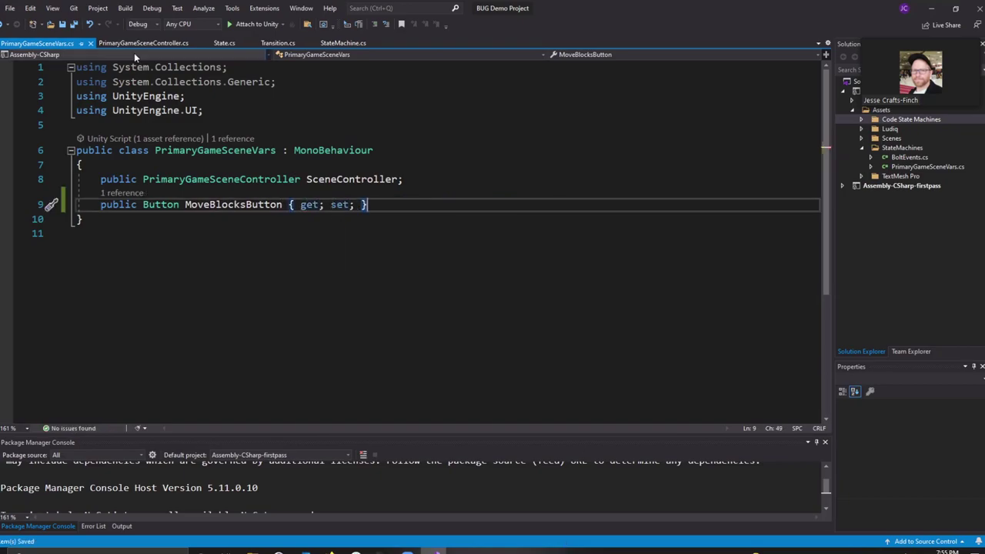
key(ctrl+s)
click(931, 8)
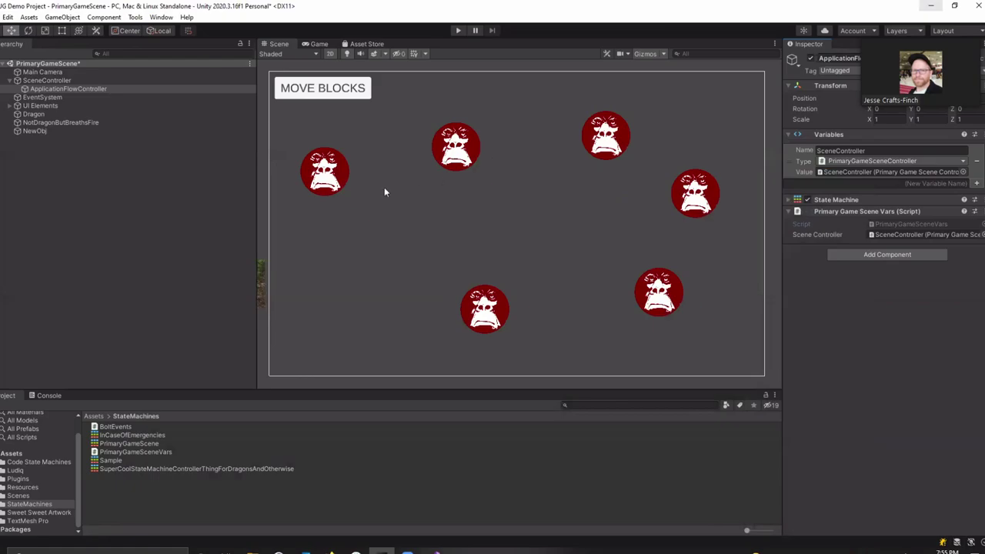
Step: Reopen the App loading flow graph from the State Machine and select its Get Variable node
click(788, 134)
click(859, 145)
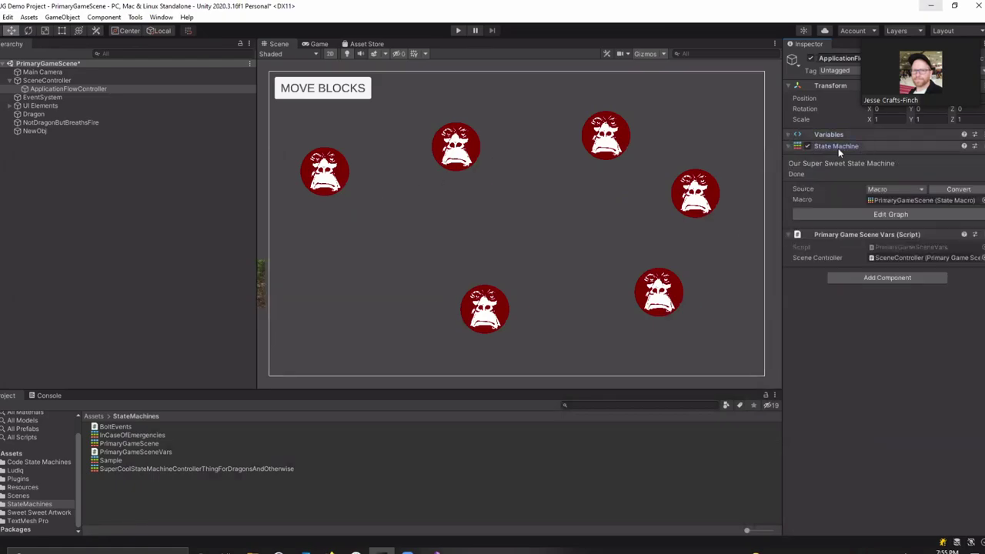
click(893, 214)
double_click(365, 285)
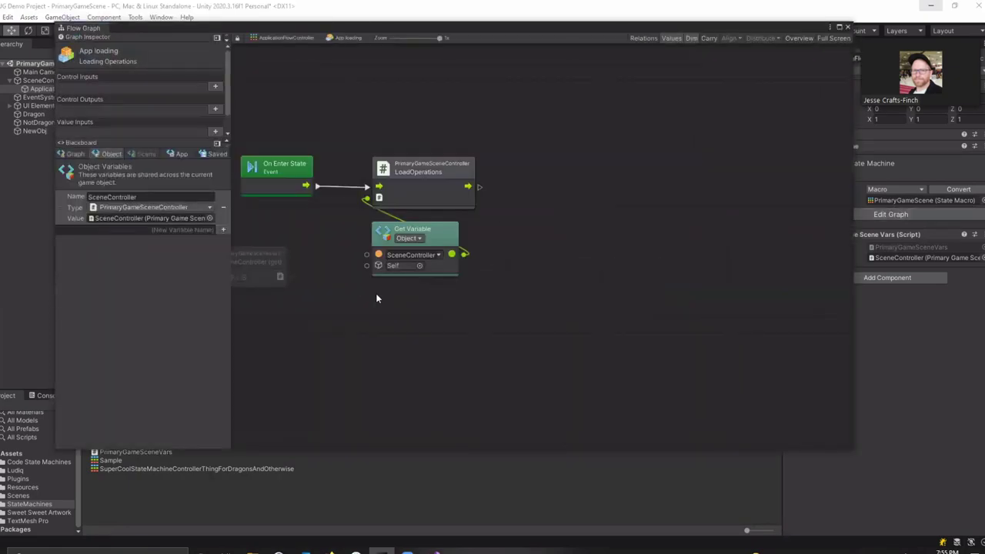
click(392, 235)
Step: Replace the Get Variable node with the SceneController (get) node wired into LoadOperations' target
key(Delete)
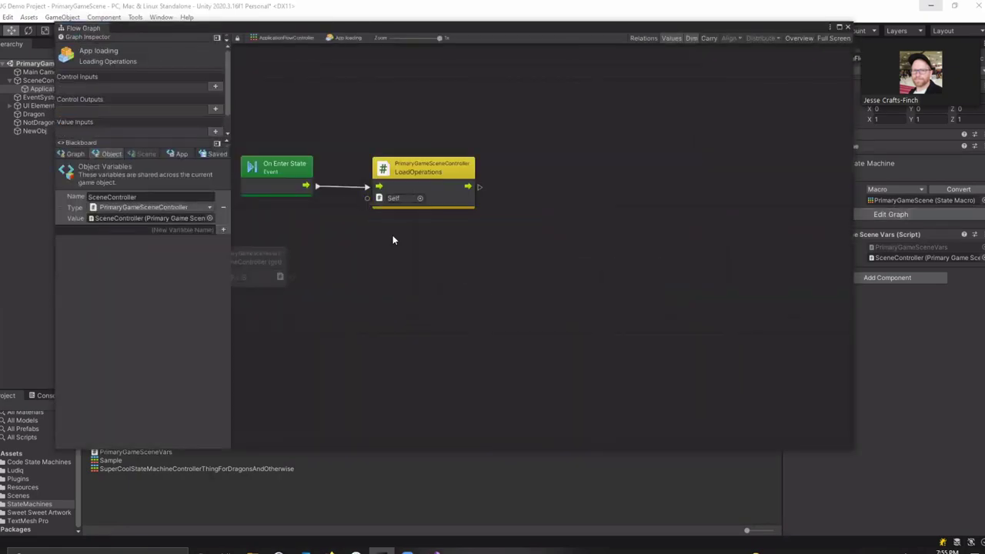
mouse_move(279, 261)
mouse_down()
mouse_move(454, 244)
mouse_move(362, 197)
mouse_up()
drag(401, 243, 404, 240)
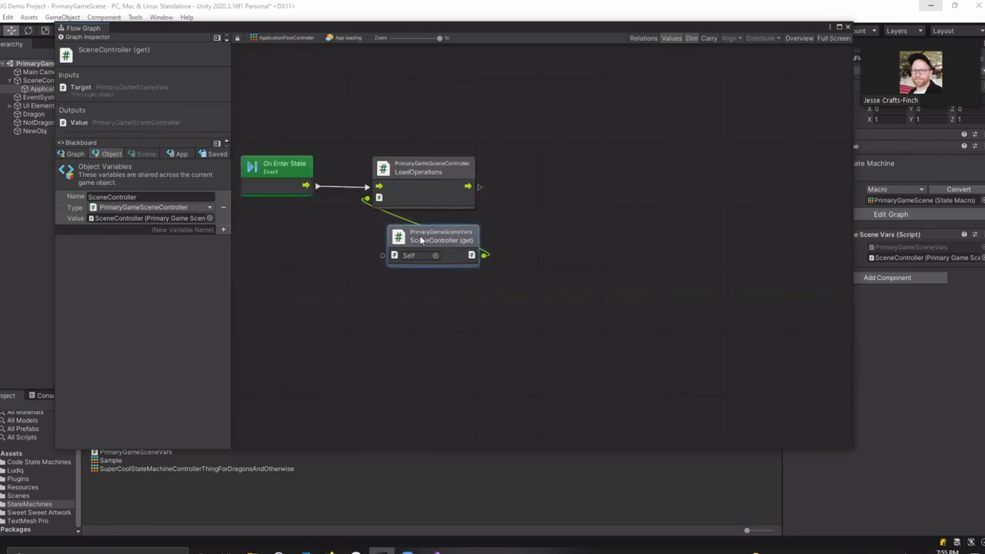
click(591, 267)
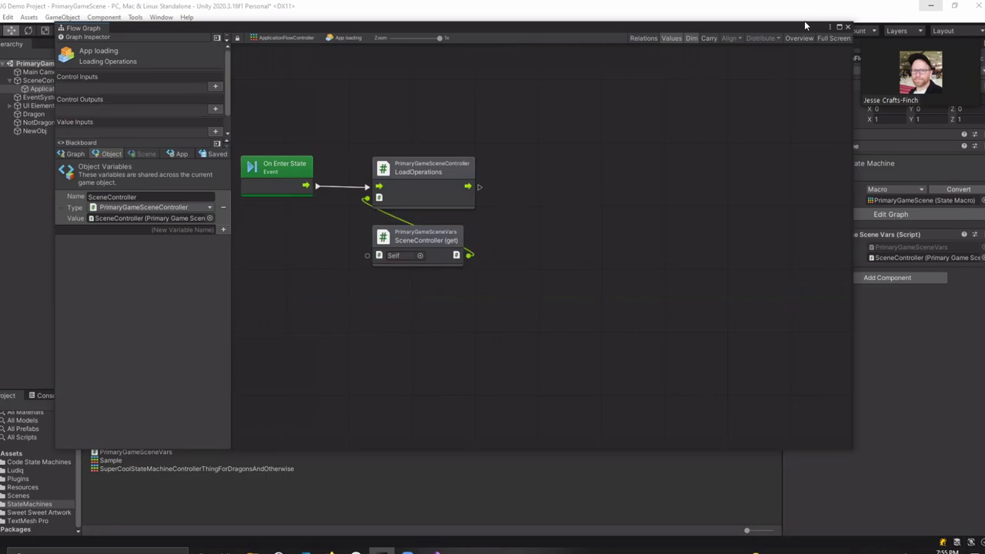
Step: Recentre the flow graph nodes and narrow the Flow Graph window to reveal the Inspector
drag(804, 21, 788, 22)
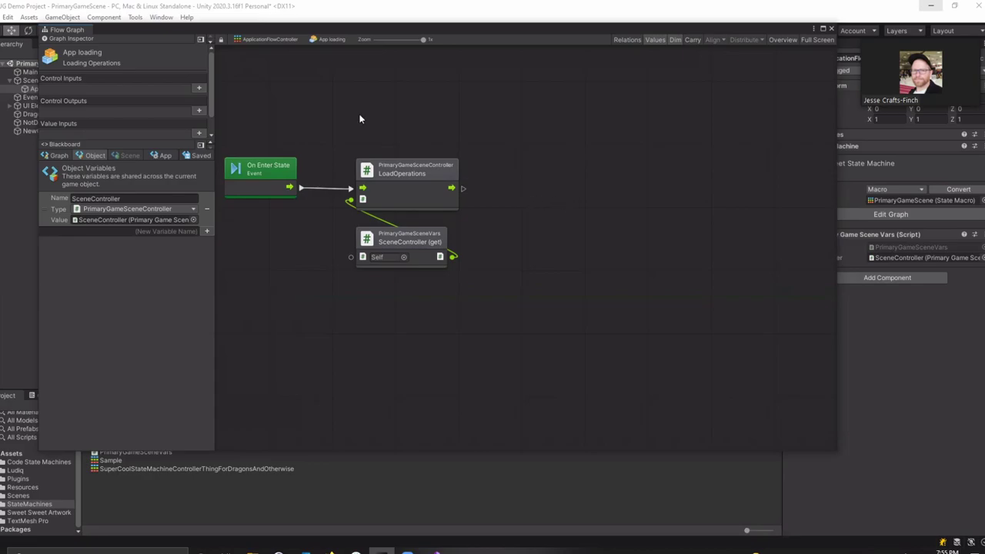
middle_drag(360, 119, 387, 126)
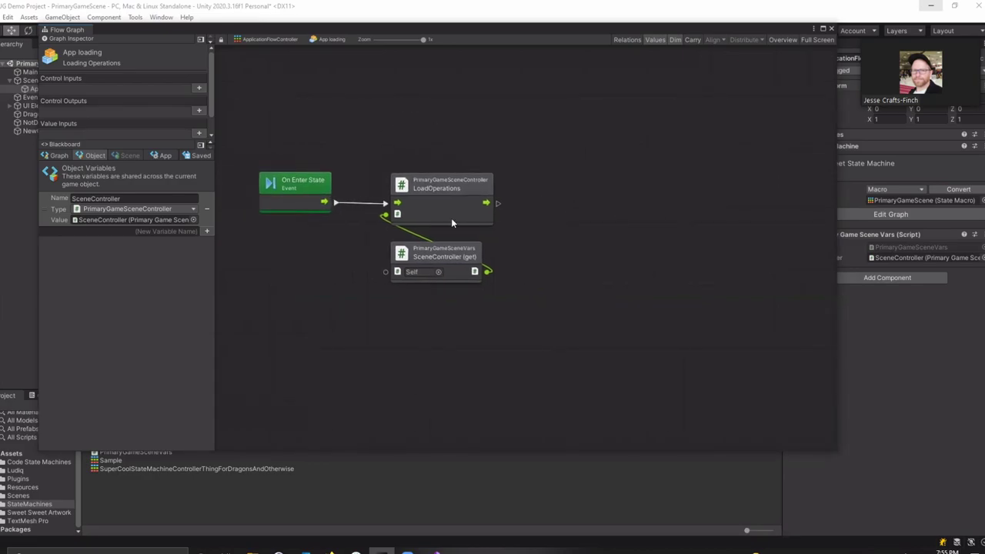
click(436, 551)
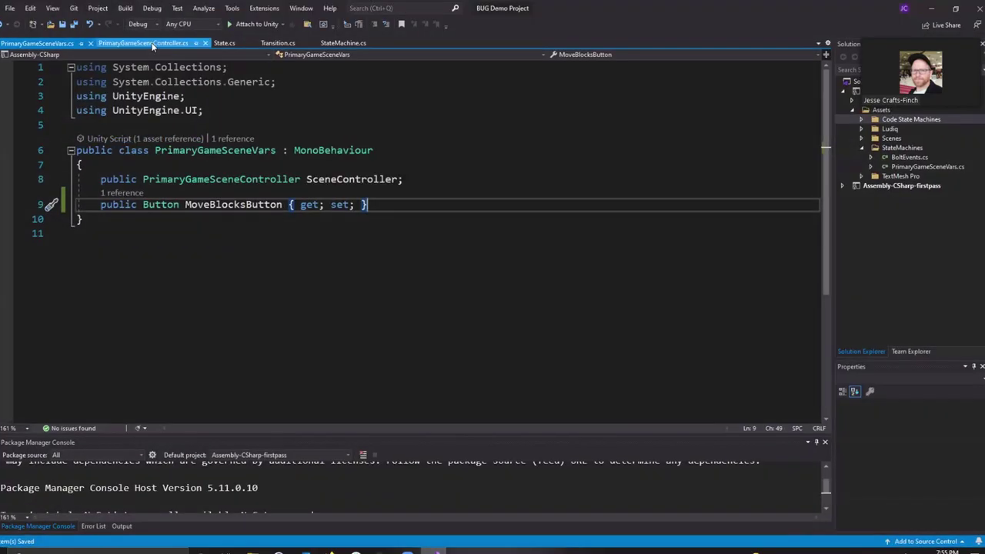
click(933, 9)
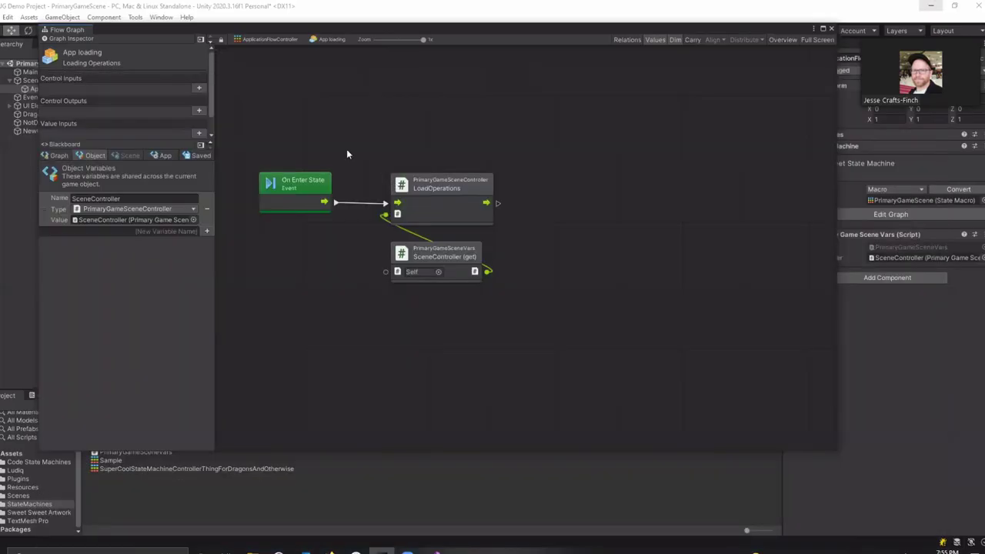
drag(588, 331, 246, 131)
mouse_move(640, 342)
mouse_down()
mouse_move(254, 122)
mouse_move(524, 327)
mouse_move(233, 130)
mouse_move(562, 336)
mouse_up()
drag(839, 263, 695, 263)
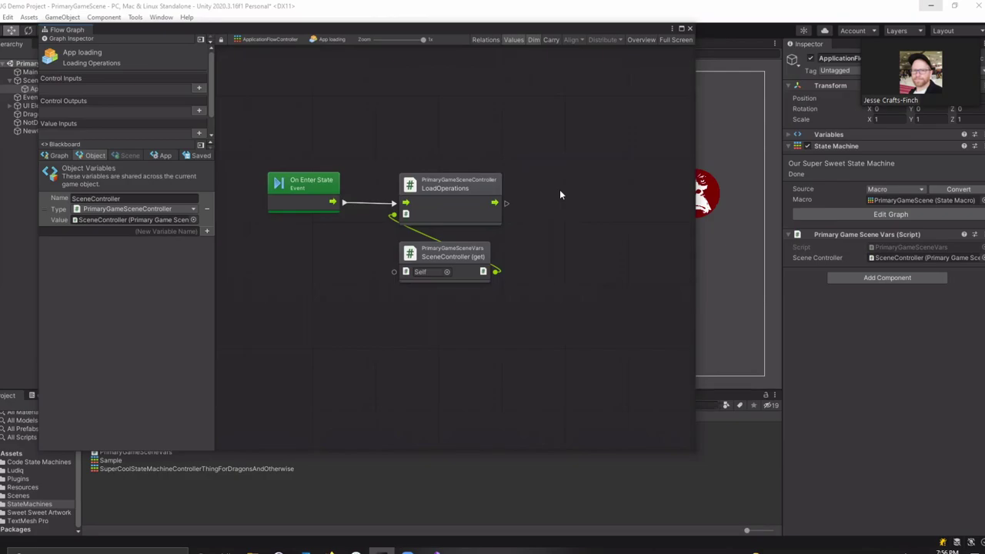
Step: Reopen the state machine graph and delete the Popup Controller state
click(691, 29)
click(890, 214)
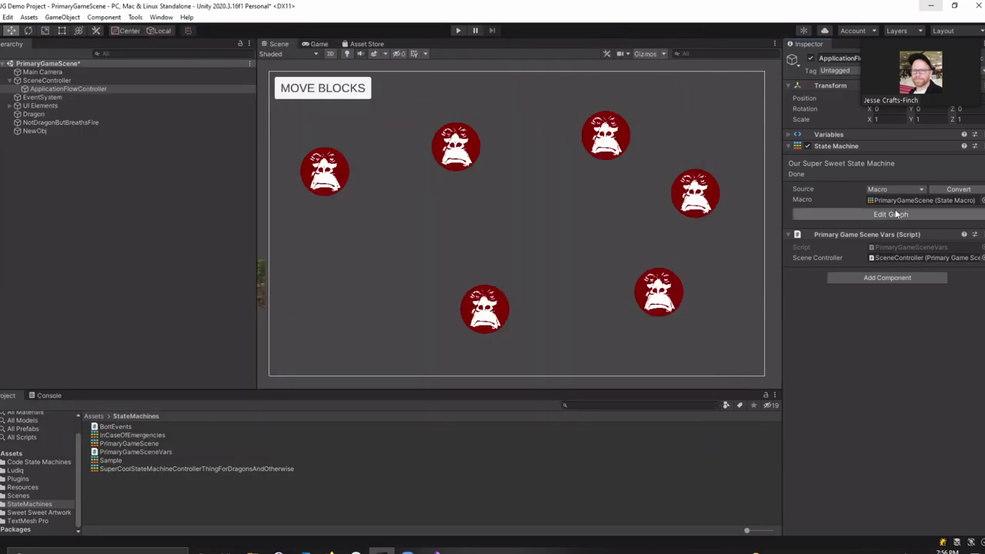
click(367, 194)
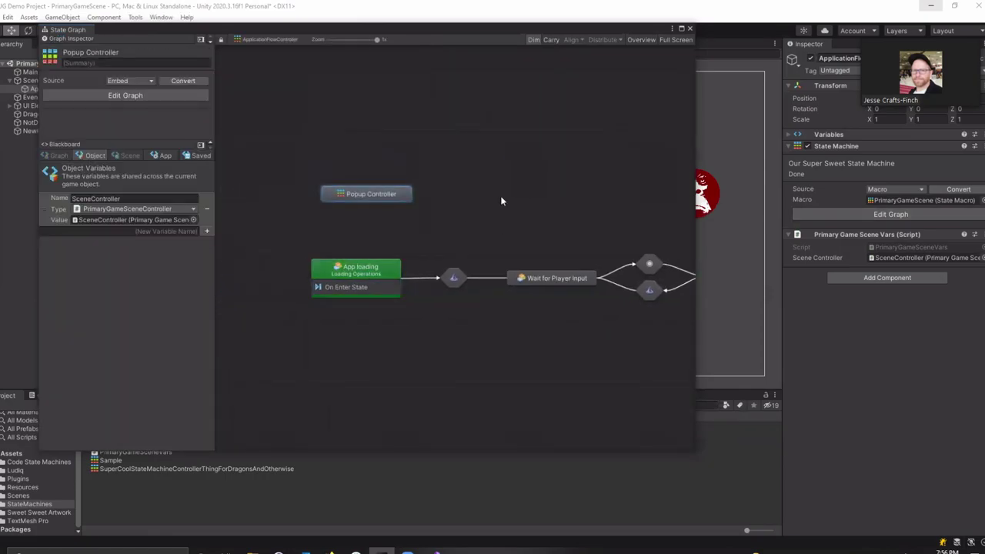
key(Delete)
Step: Add a new super state titled 'Settings'
right_click(357, 174)
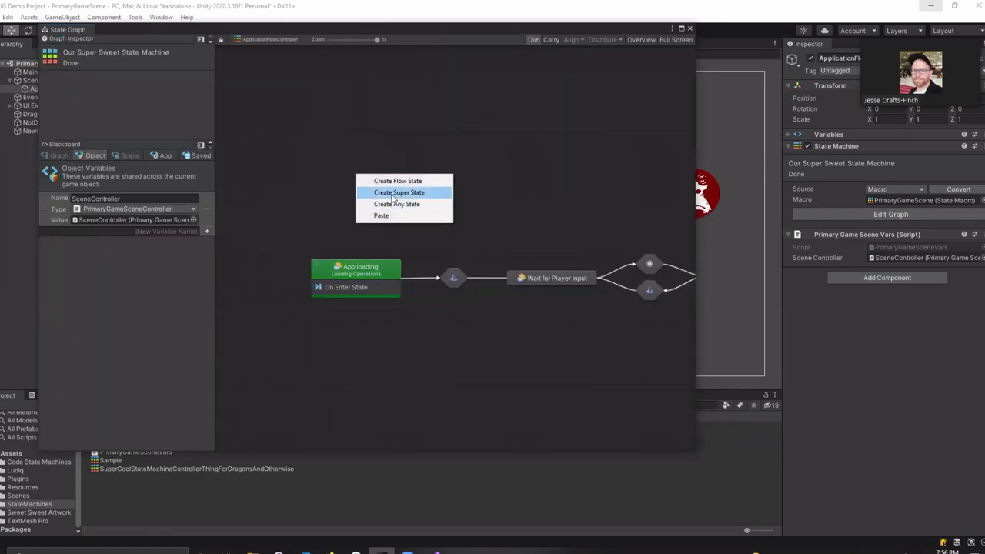
click(393, 194)
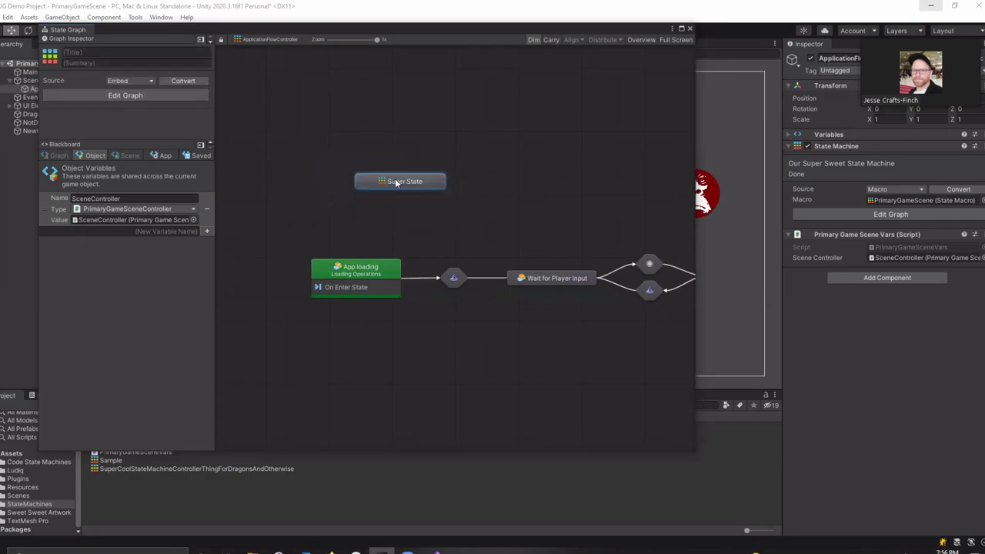
drag(396, 183, 354, 183)
click(153, 49)
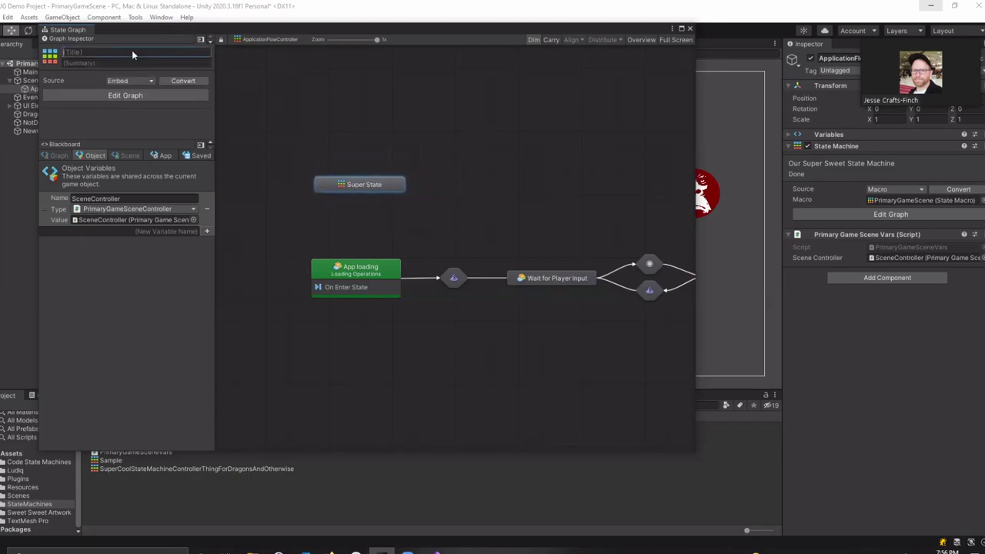
text(Settings)
click(385, 184)
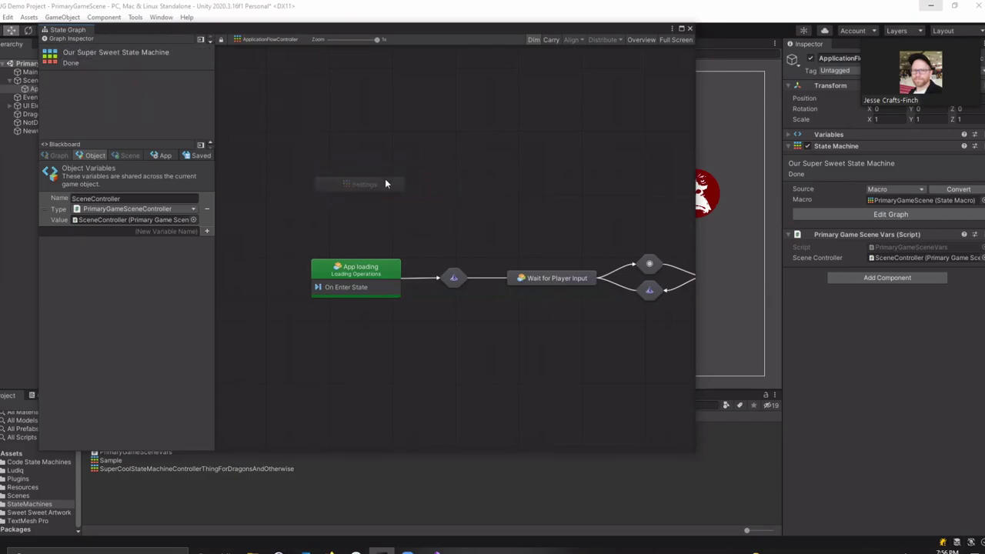
drag(387, 183, 568, 178)
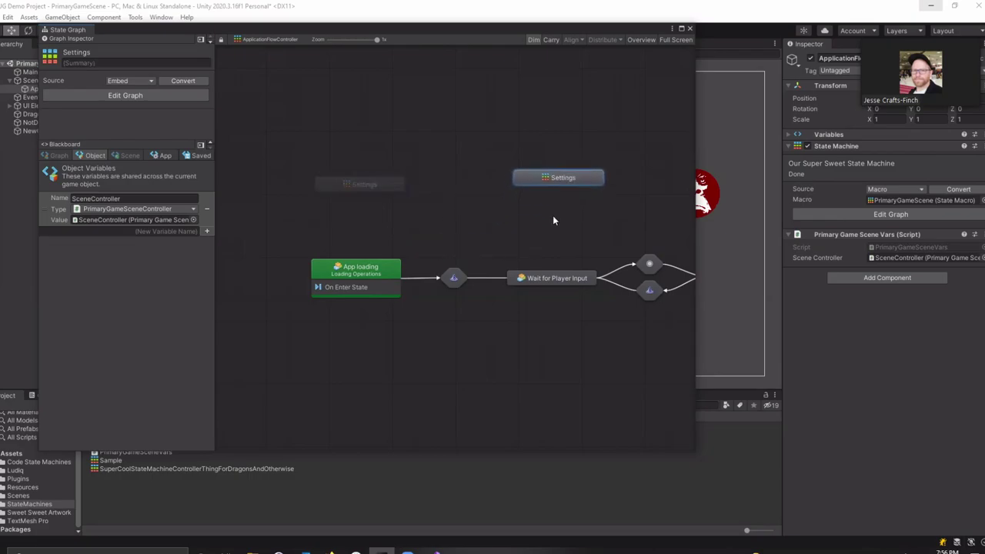
key(ctrl+z)
Step: Remove the Start state inside the Settings super state
double_click(367, 182)
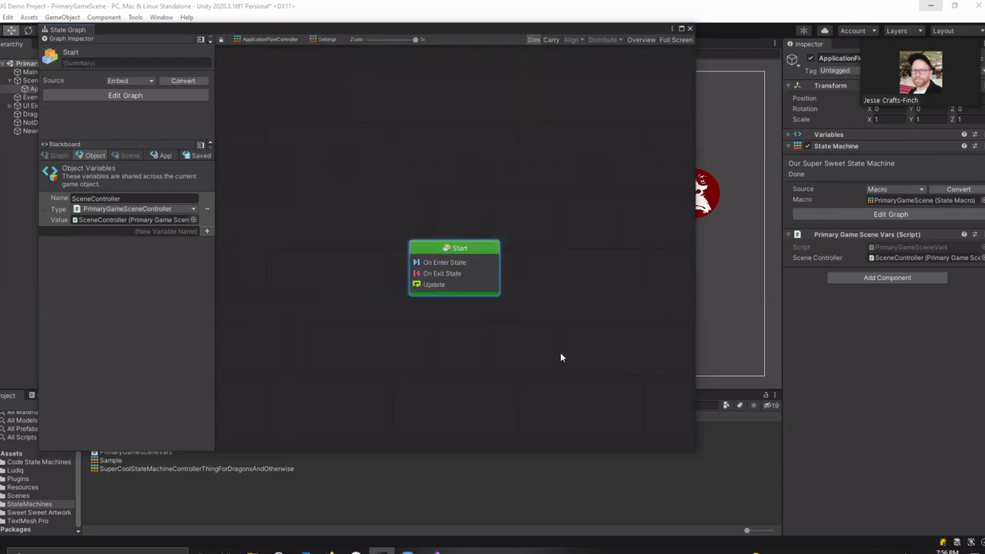
key(Delete)
click(270, 38)
drag(359, 179, 564, 177)
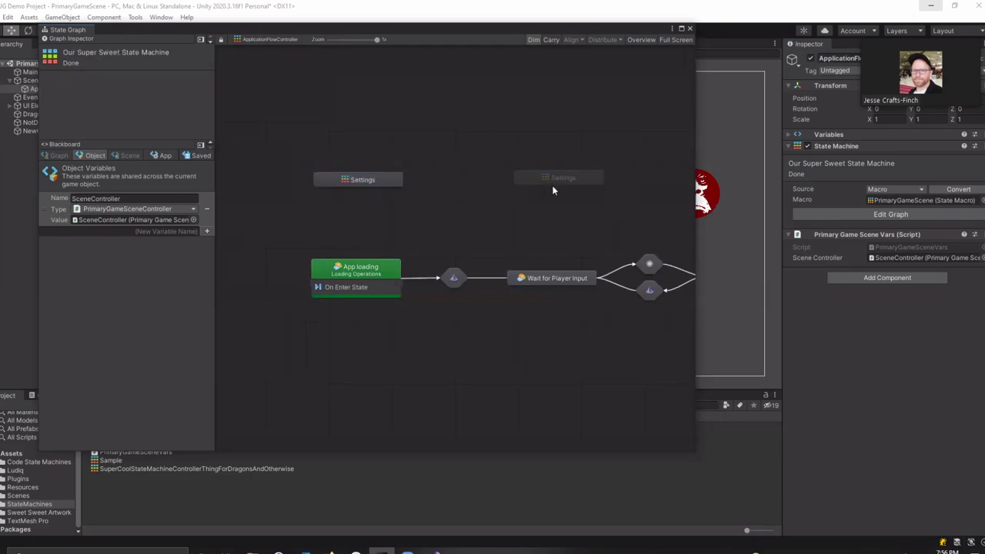
double_click(557, 177)
drag(284, 160, 609, 404)
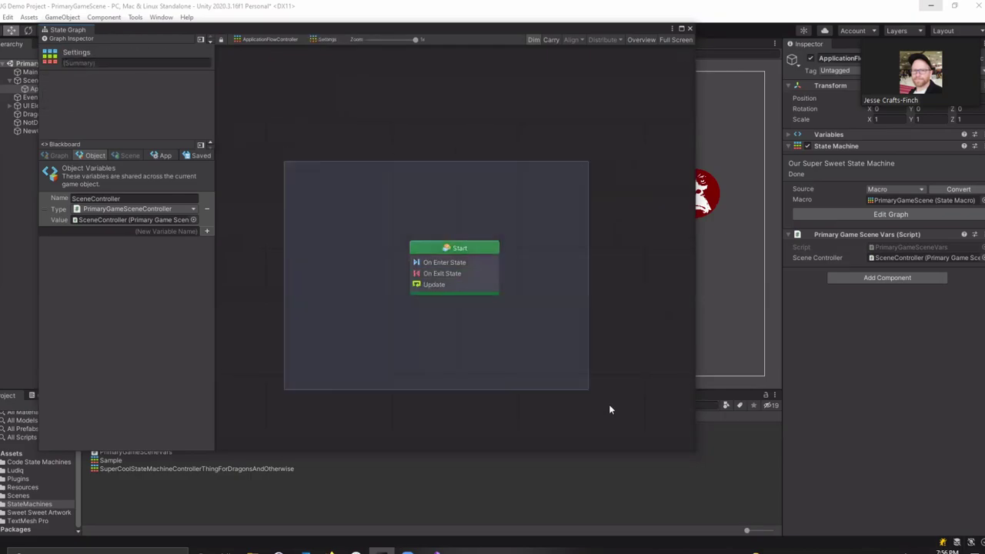
click(282, 40)
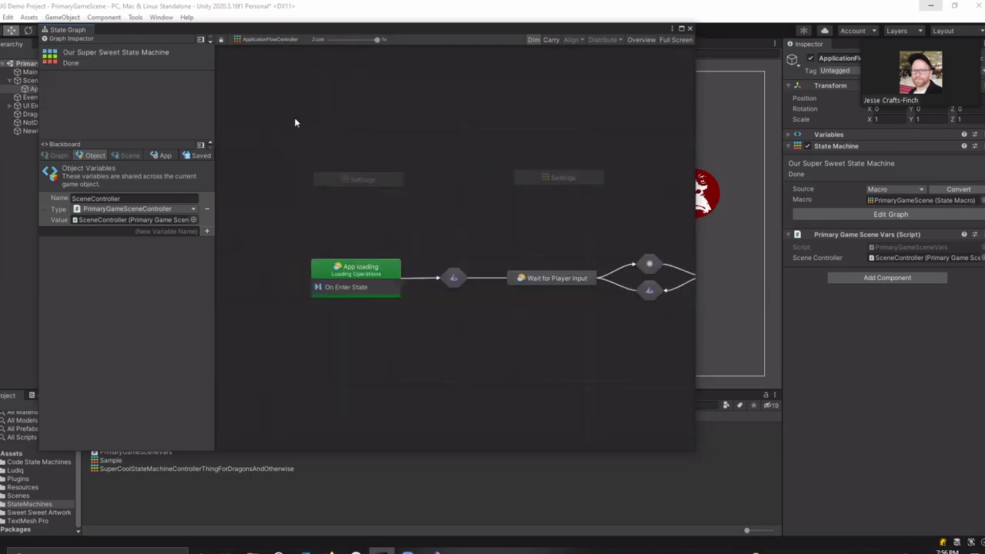
click(354, 180)
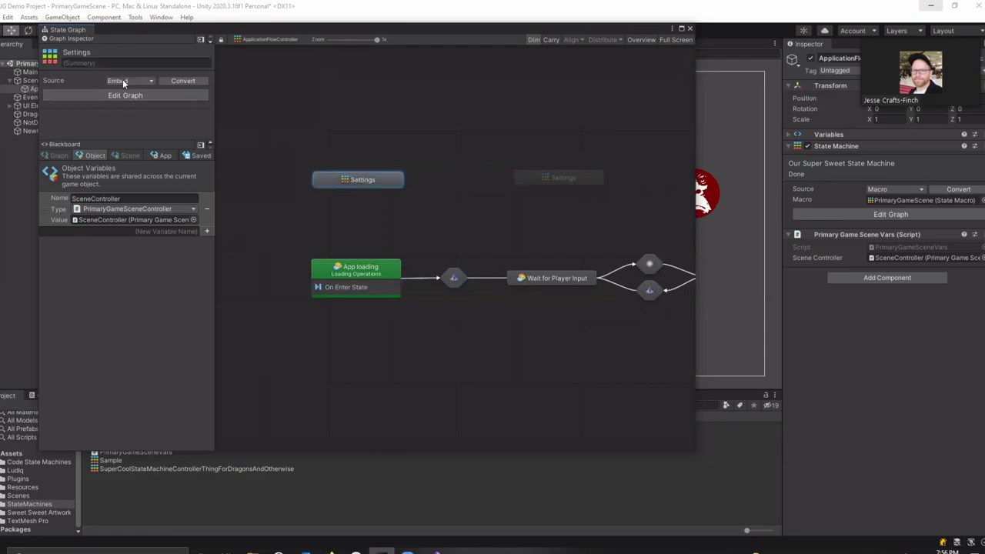
click(339, 158)
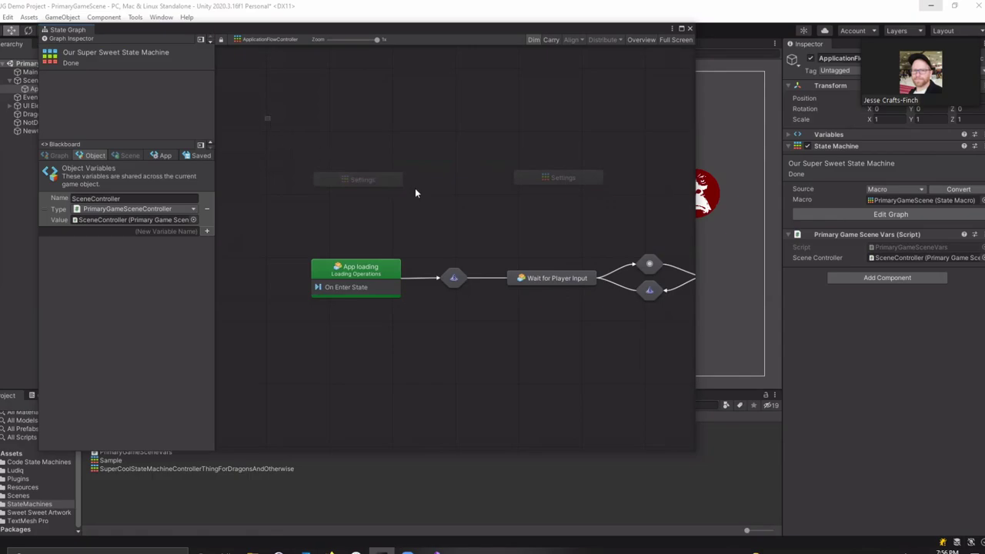
Step: Widen the state graph window and position the Settings state above App loading
drag(265, 115, 688, 391)
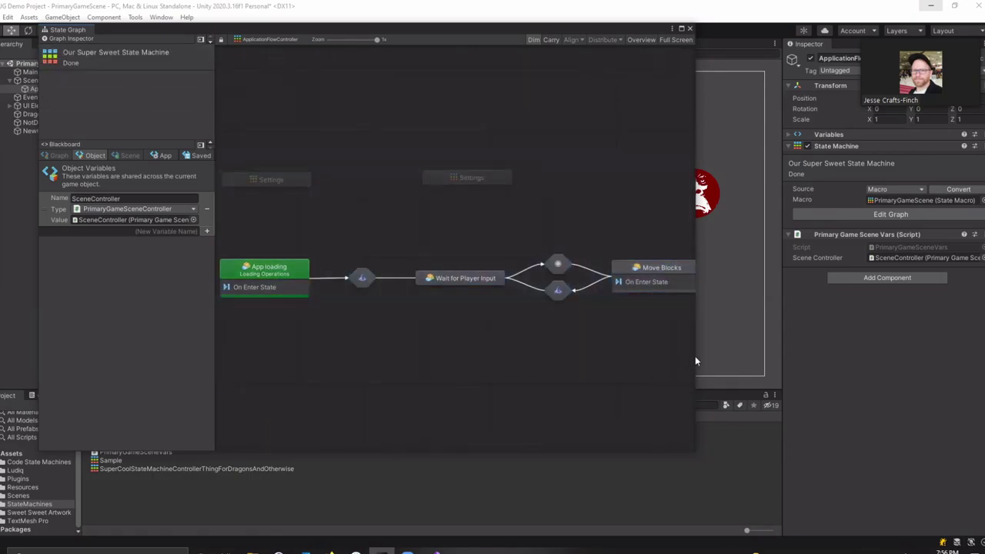
drag(698, 356, 928, 360)
drag(296, 218, 906, 394)
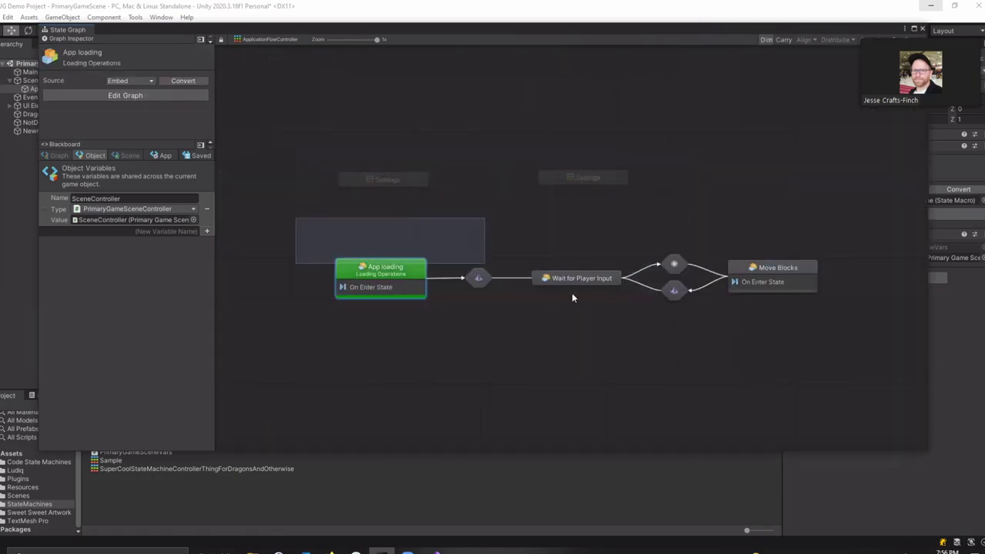
click(355, 183)
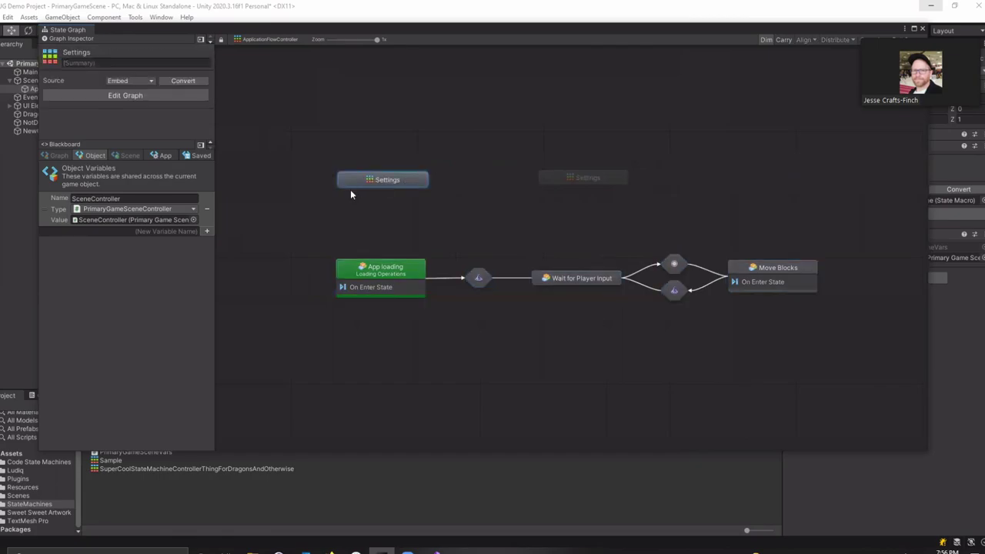
click(350, 198)
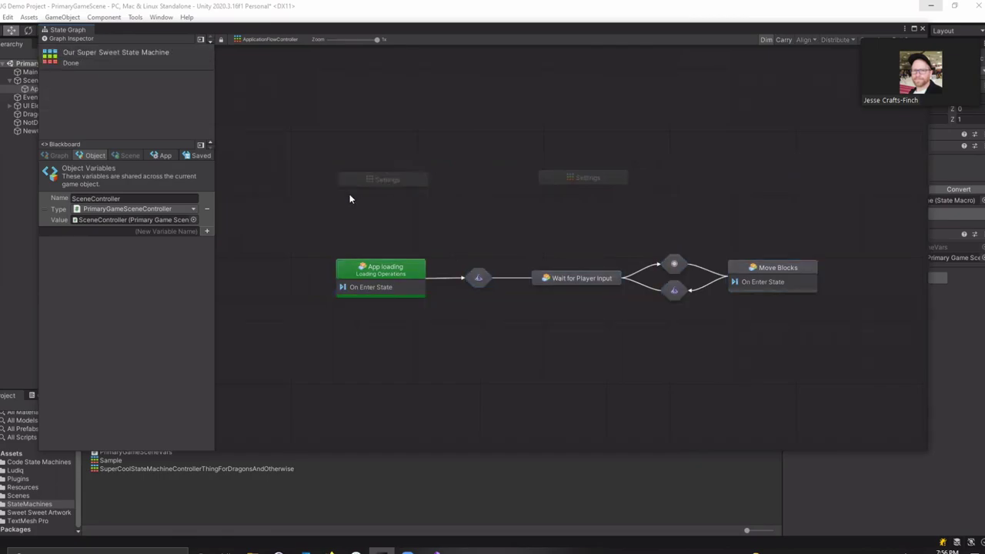
double_click(375, 181)
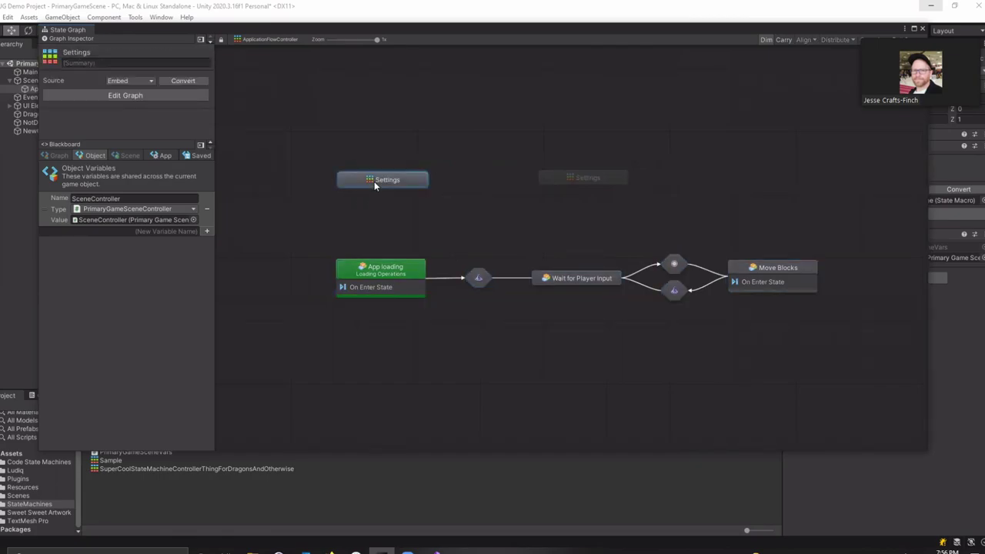
click(277, 40)
drag(476, 233, 389, 180)
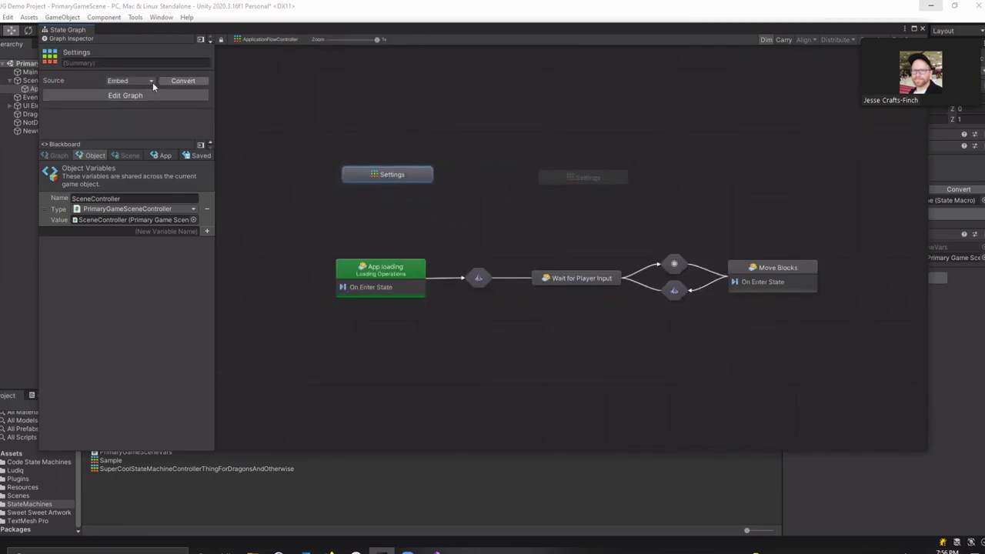
click(304, 180)
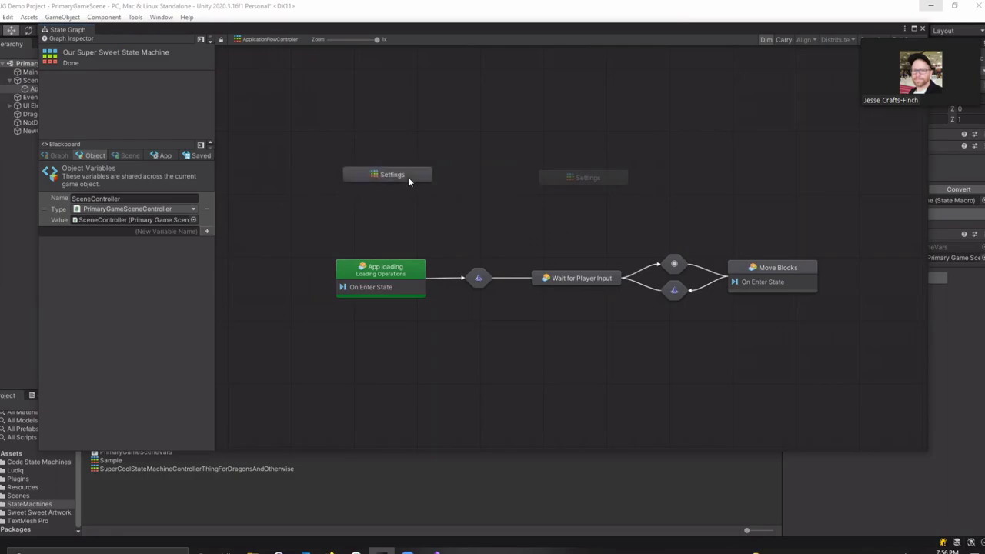
Step: Delete the stray and dimmed Settings nodes, then close the state graph window
drag(510, 156, 621, 202)
key(Delete)
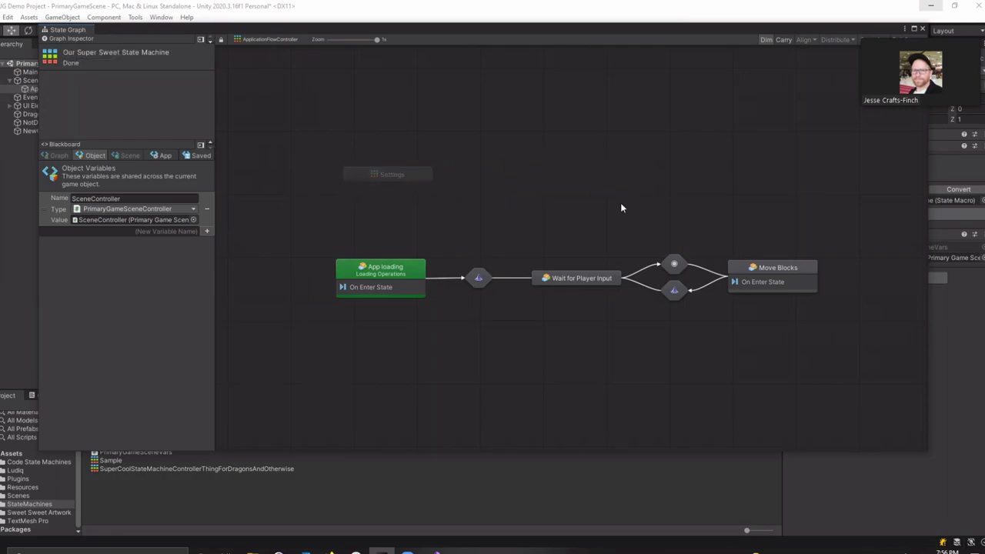
drag(316, 134, 483, 194)
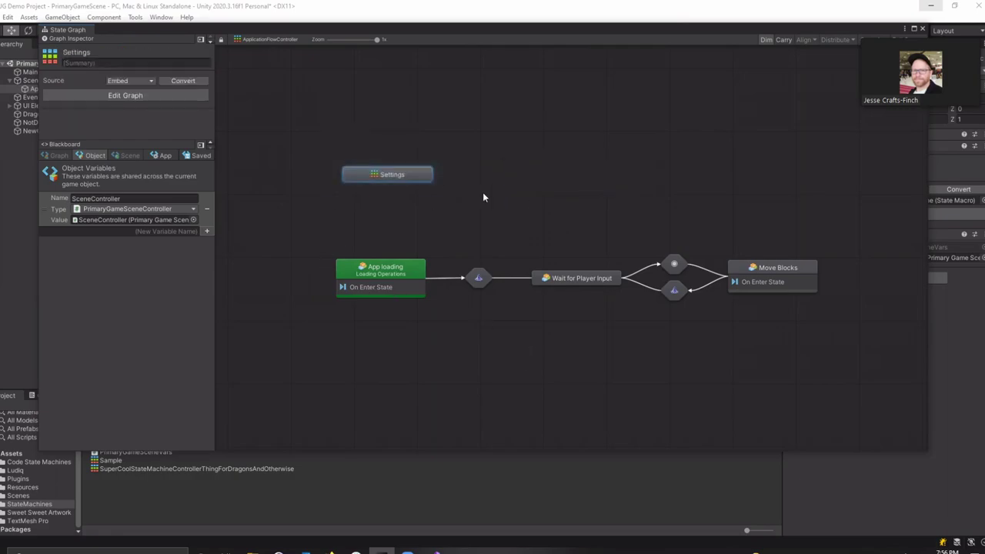
key(Delete)
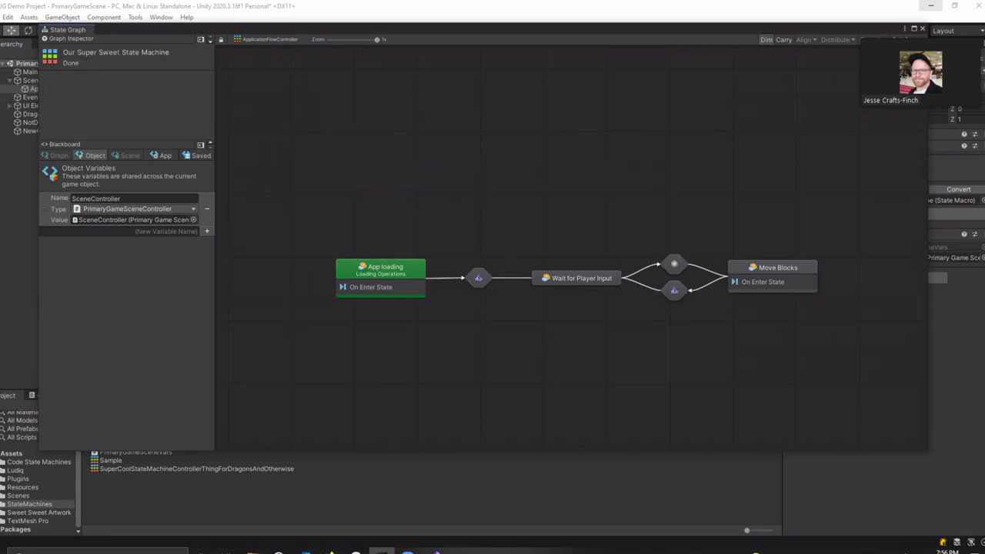
click(923, 29)
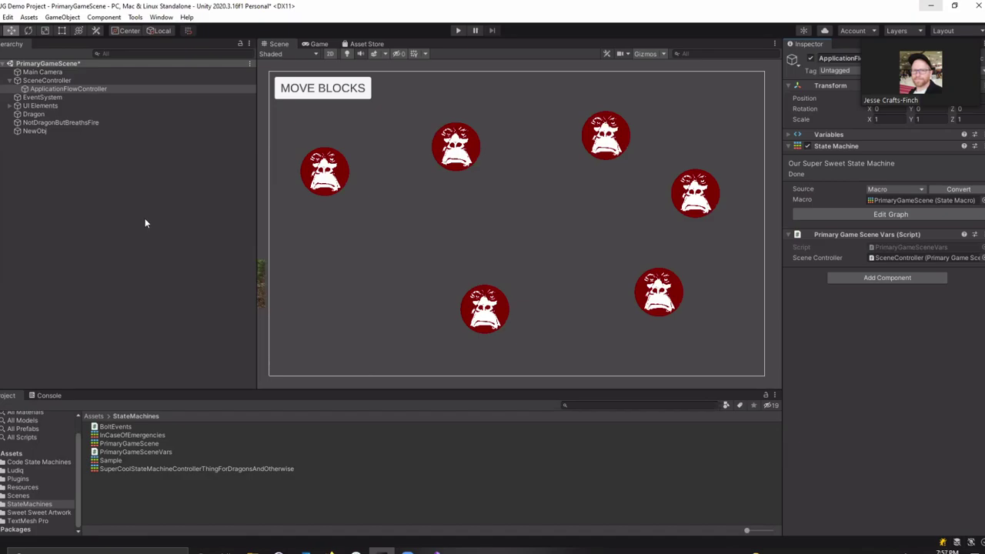
Step: Save the scene and reselect ApplicationFlowController with its source still on Macro
key(ctrl+s)
click(891, 191)
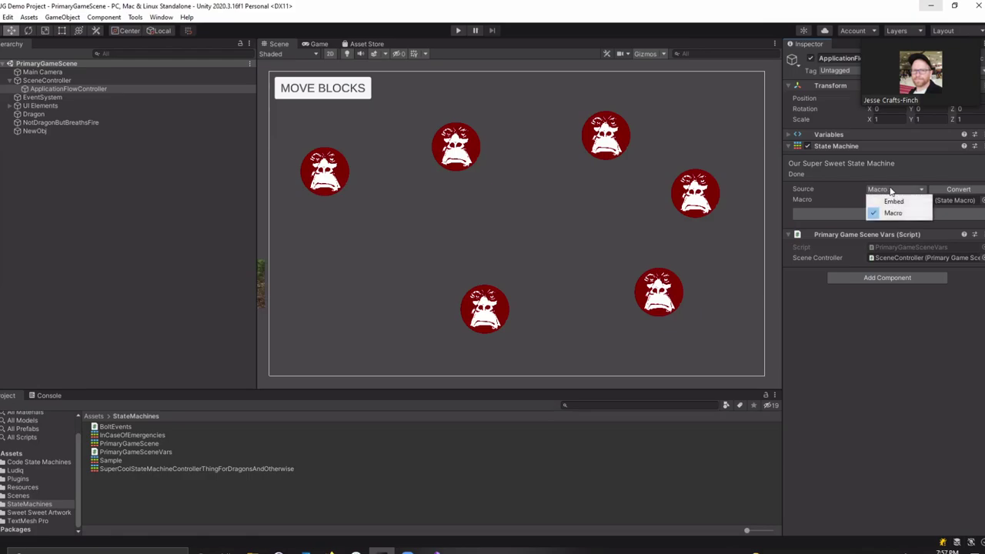
click(890, 180)
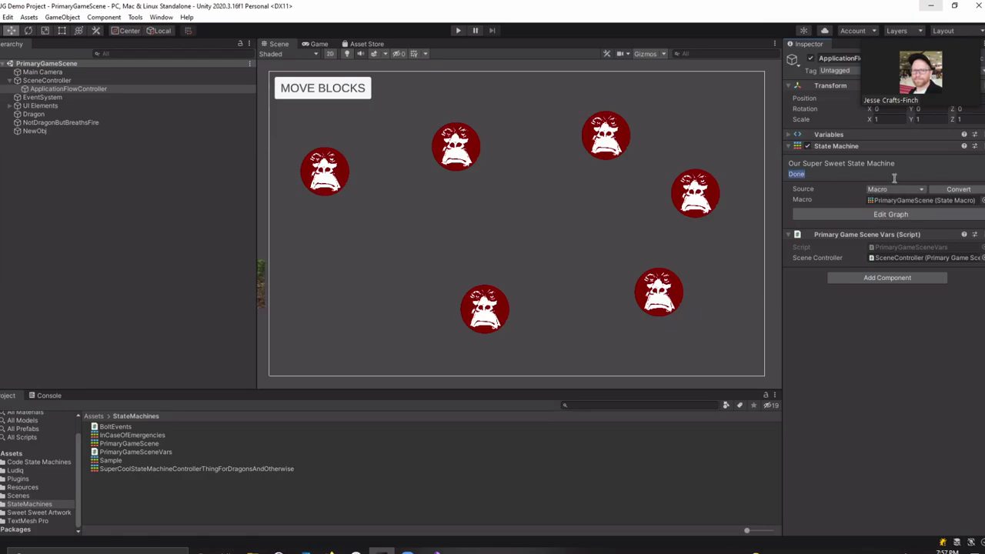
click(896, 190)
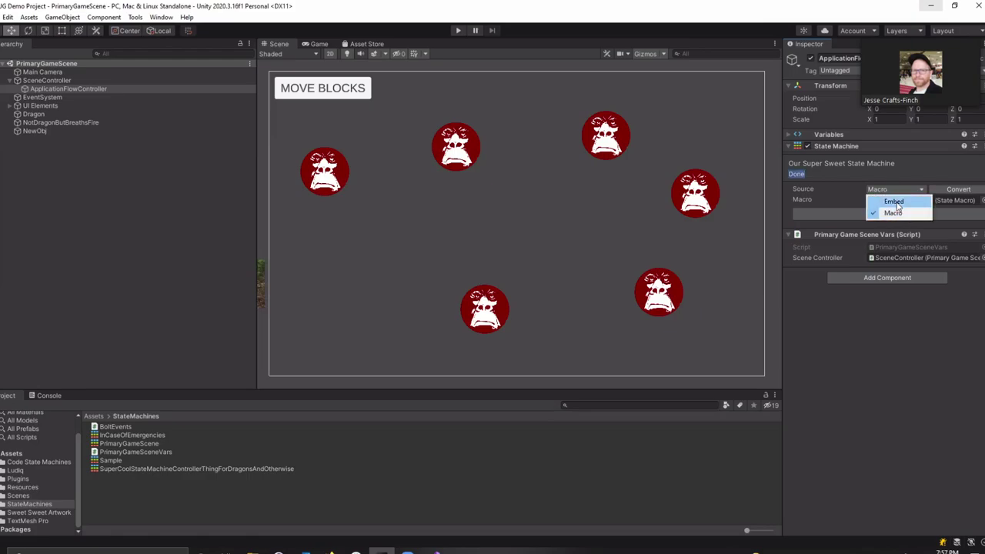
click(895, 170)
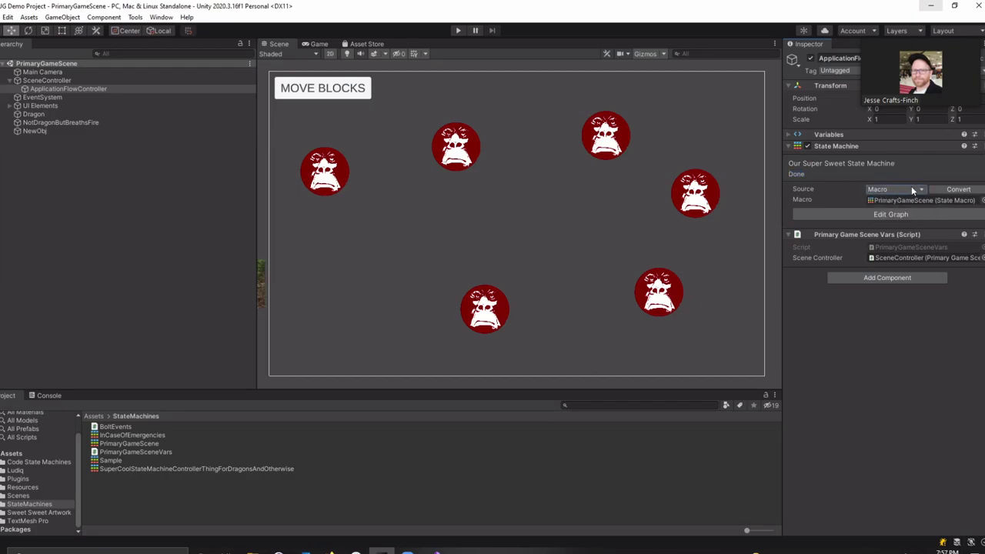
click(168, 435)
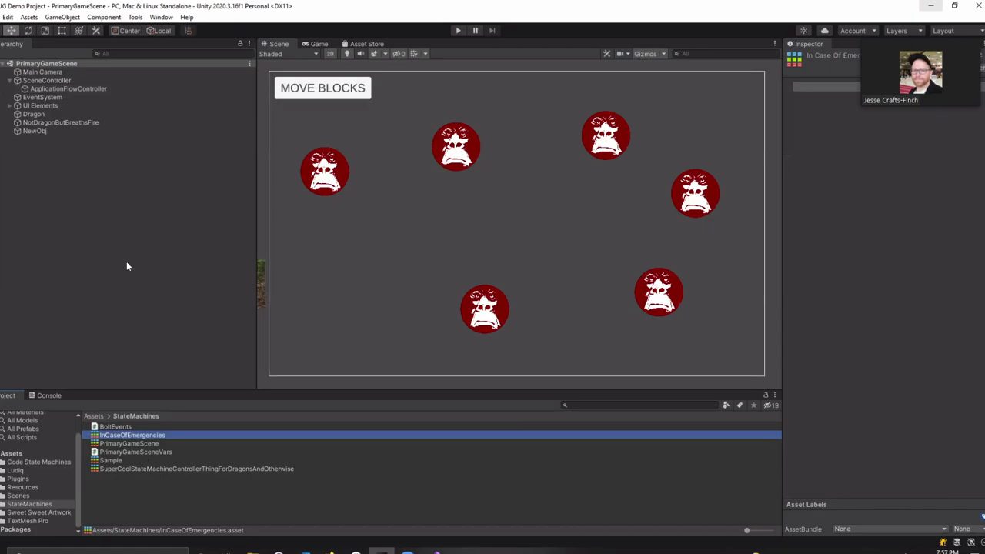
click(65, 89)
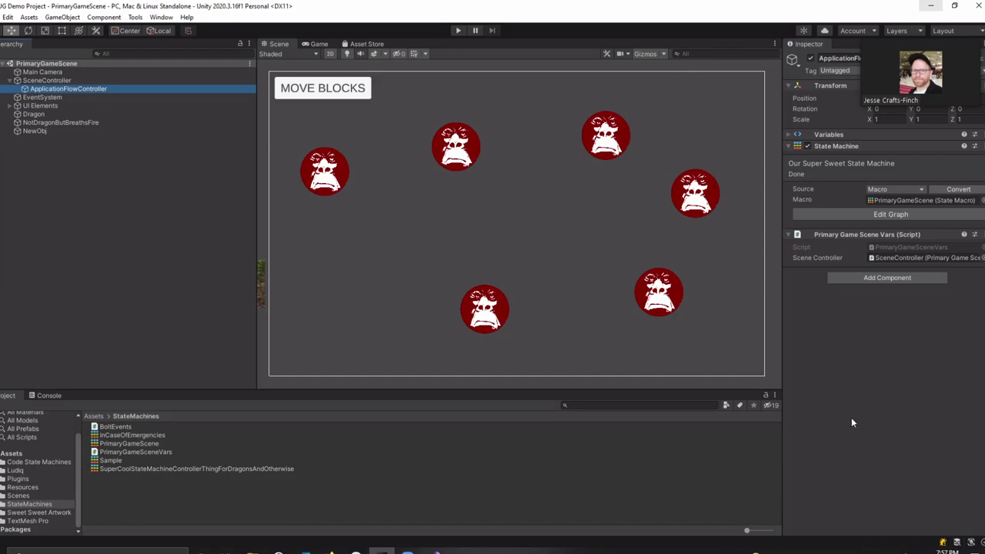
Step: Switch the state machine source to Embed
click(892, 191)
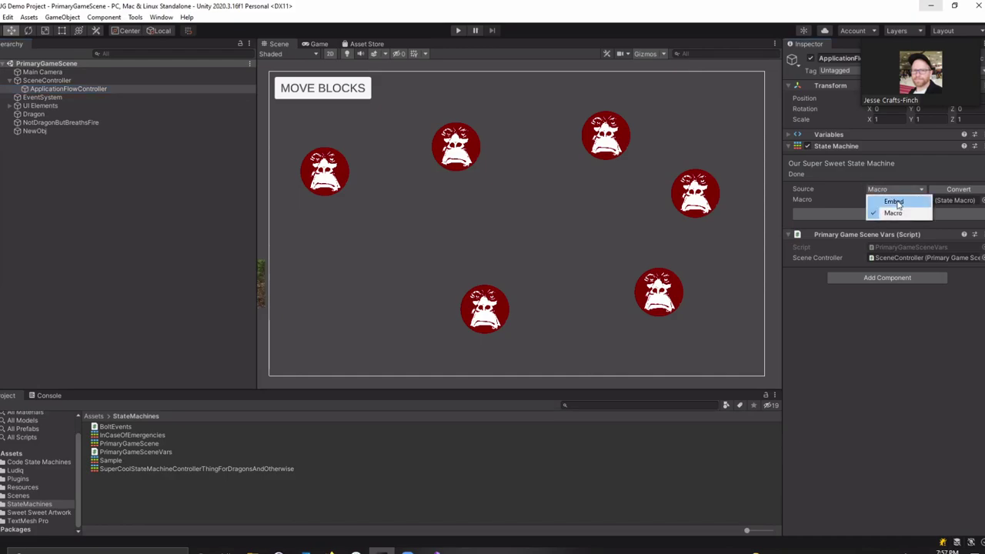
click(893, 201)
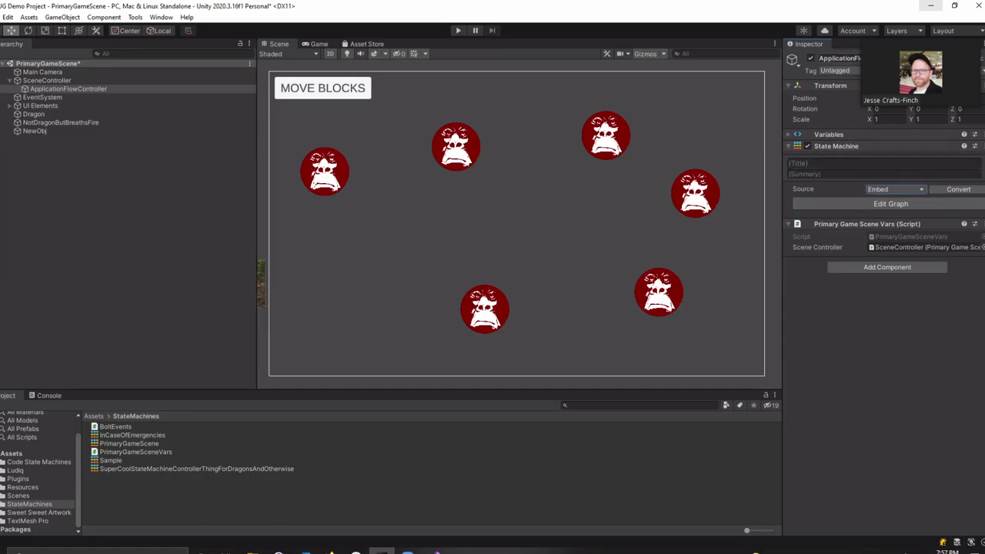
click(837, 59)
key(Return)
right_click(873, 147)
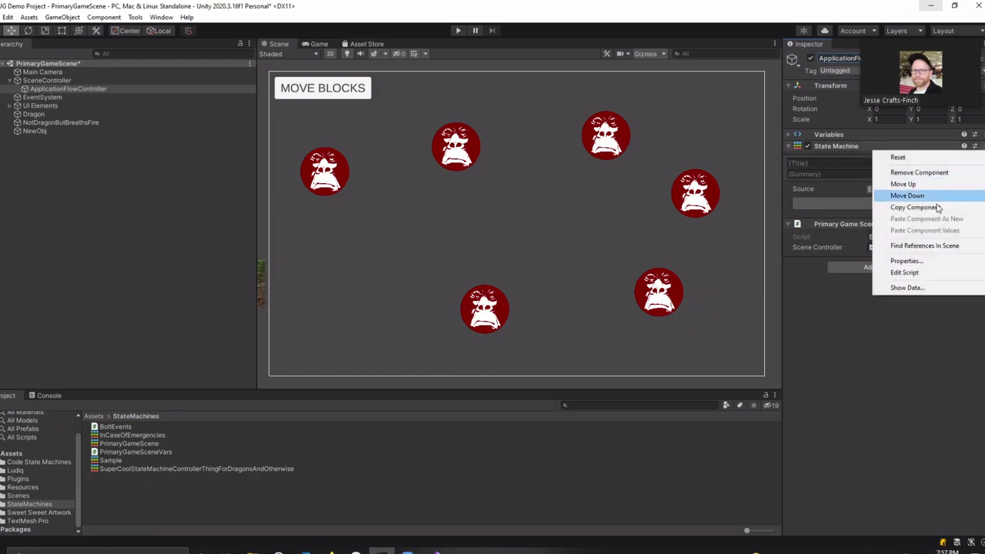
click(838, 334)
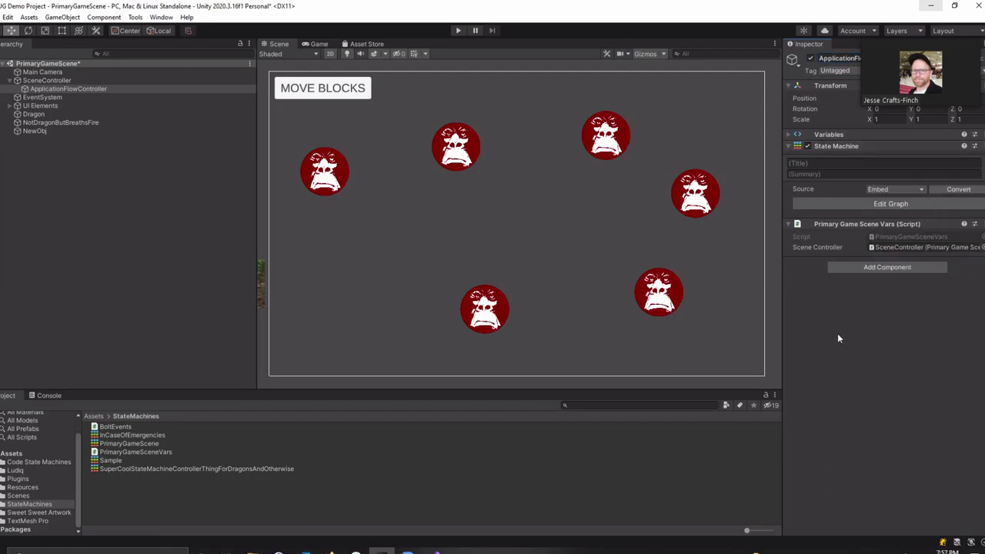
Step: Set the source back to Macro, discard the embedded graph, and assign the PrimaryGameScene macro
click(895, 189)
click(889, 211)
click(519, 298)
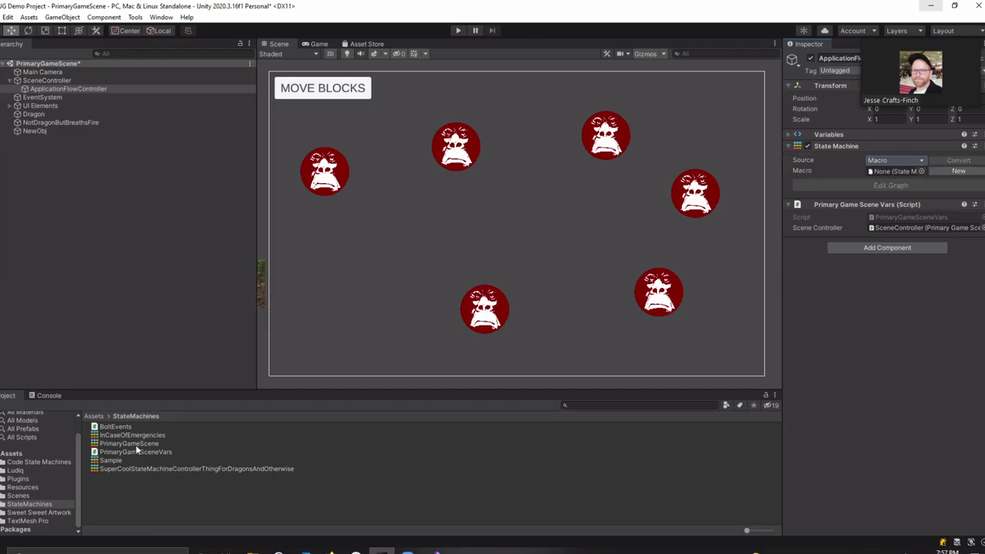
drag(135, 445, 889, 176)
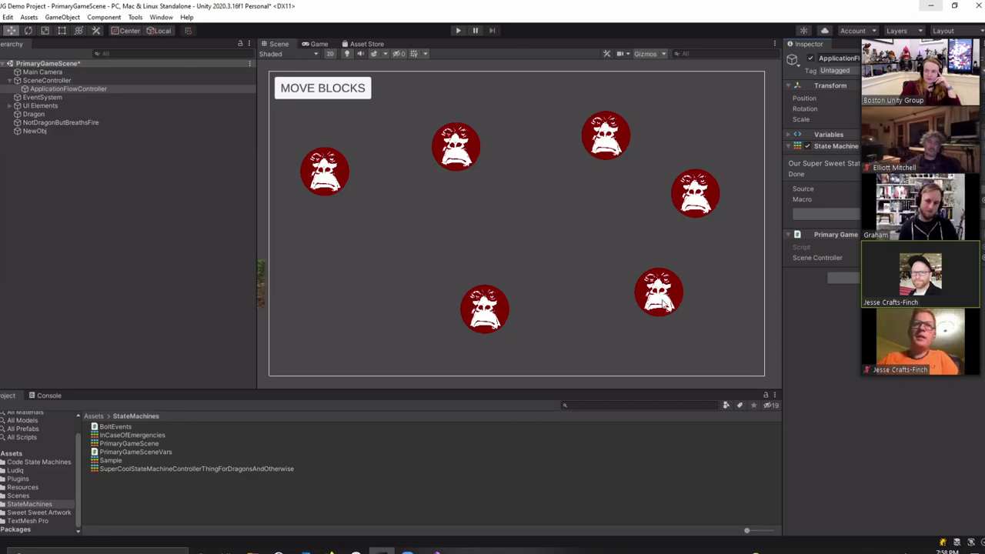
Step: Widen the hierarchy panel and open then close the state macro via Edit Graph
drag(256, 202, 273, 223)
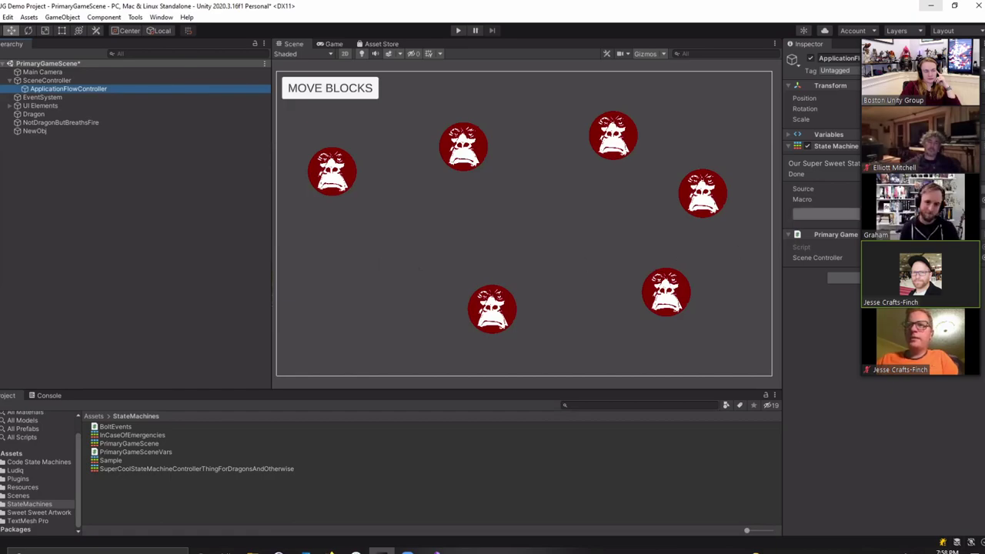
click(816, 214)
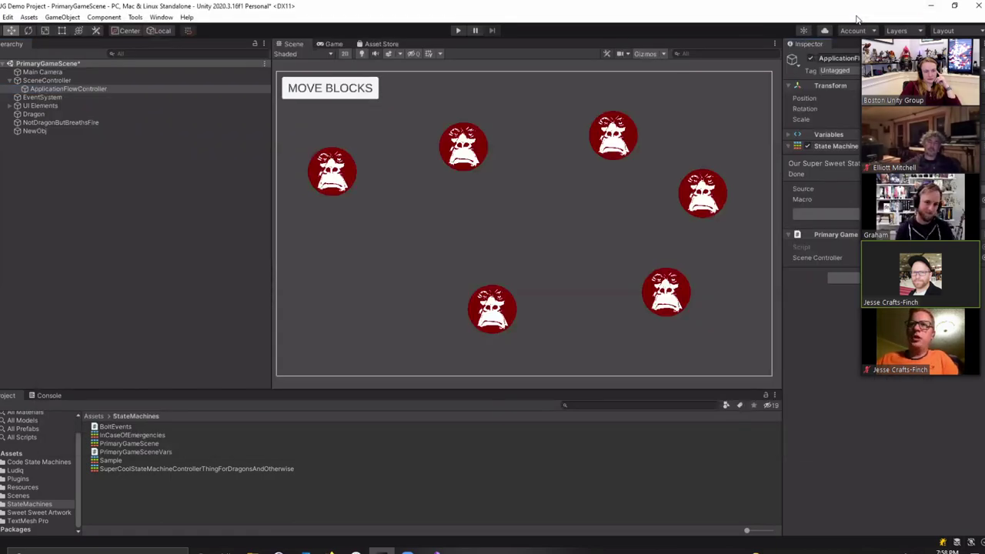
click(923, 29)
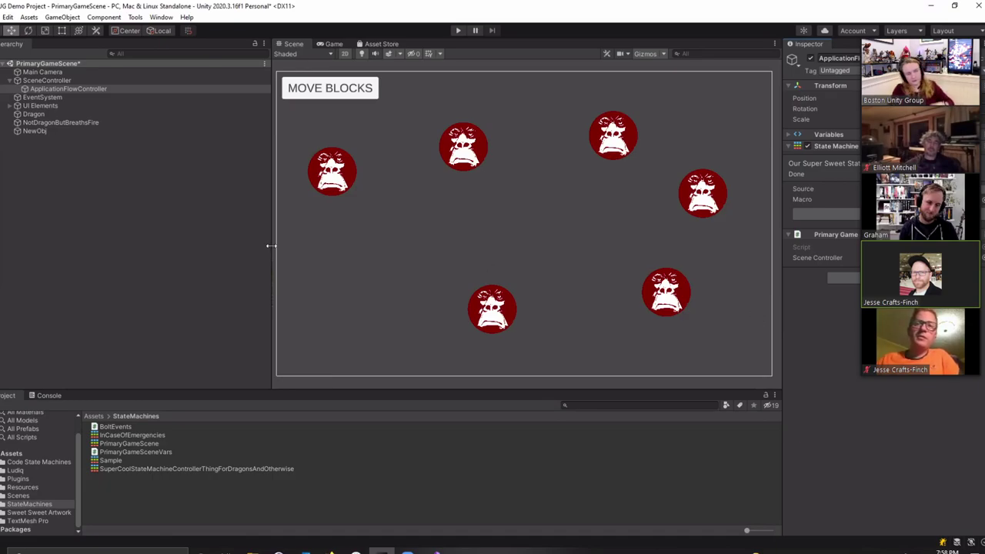
Step: Expand the Variables component to show the SceneController variable
drag(273, 247, 271, 251)
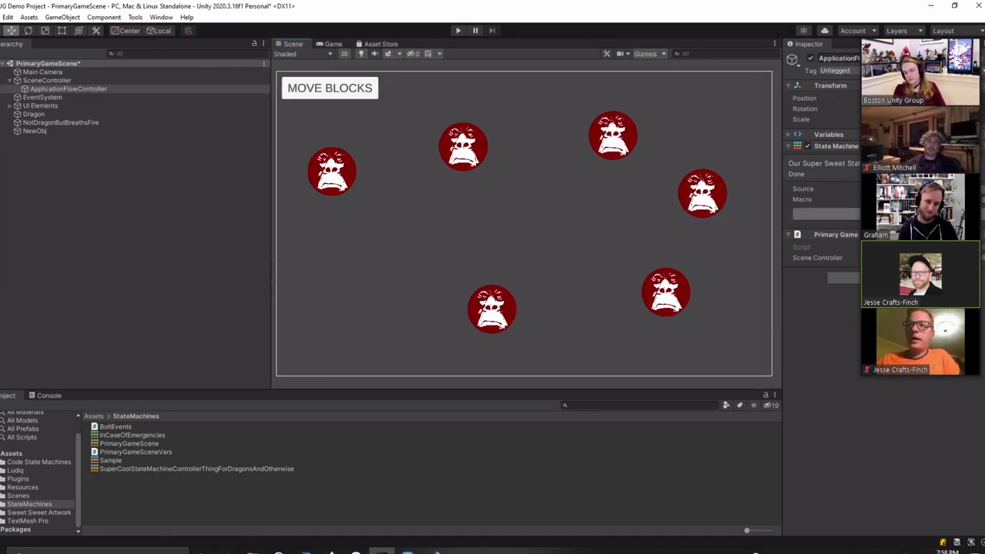
click(788, 135)
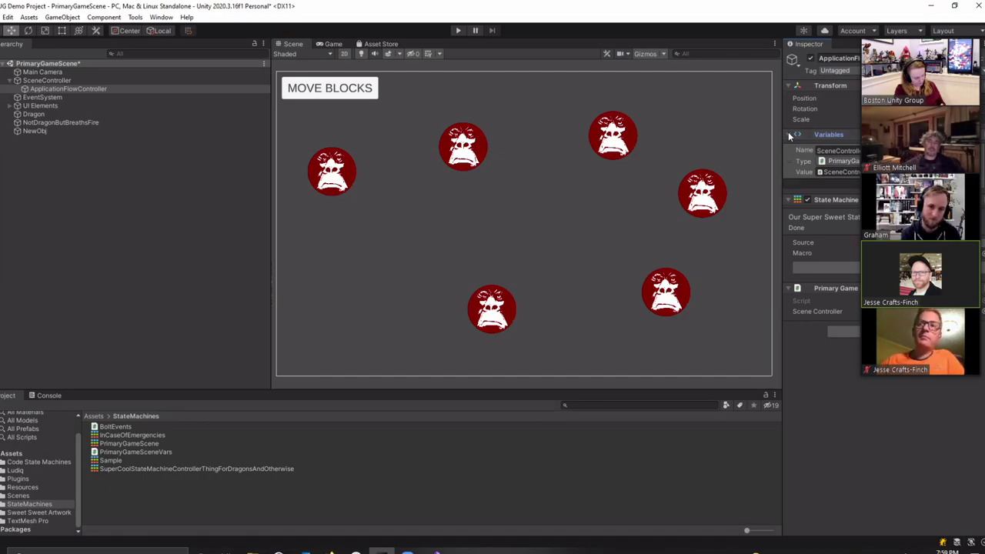
double_click(789, 135)
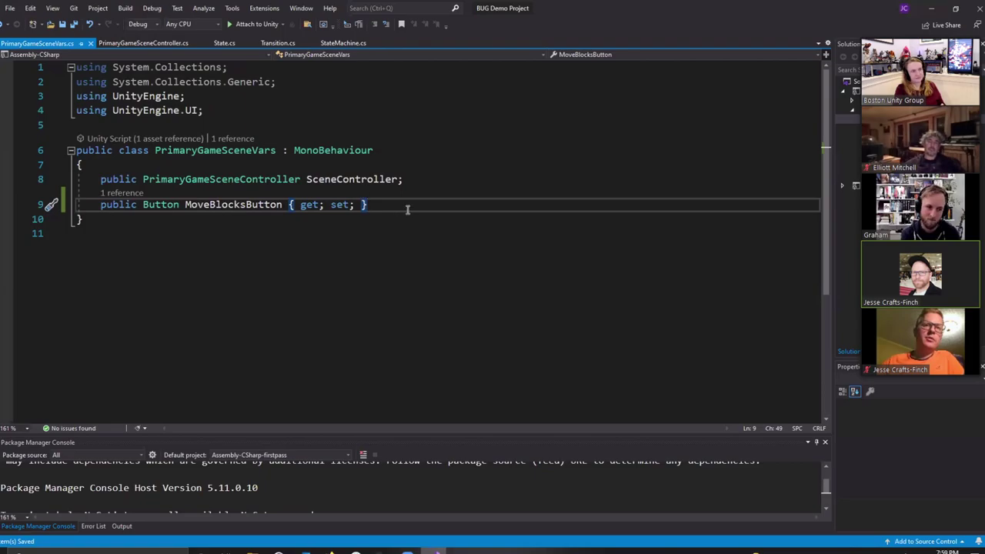
drag(368, 205, 240, 179)
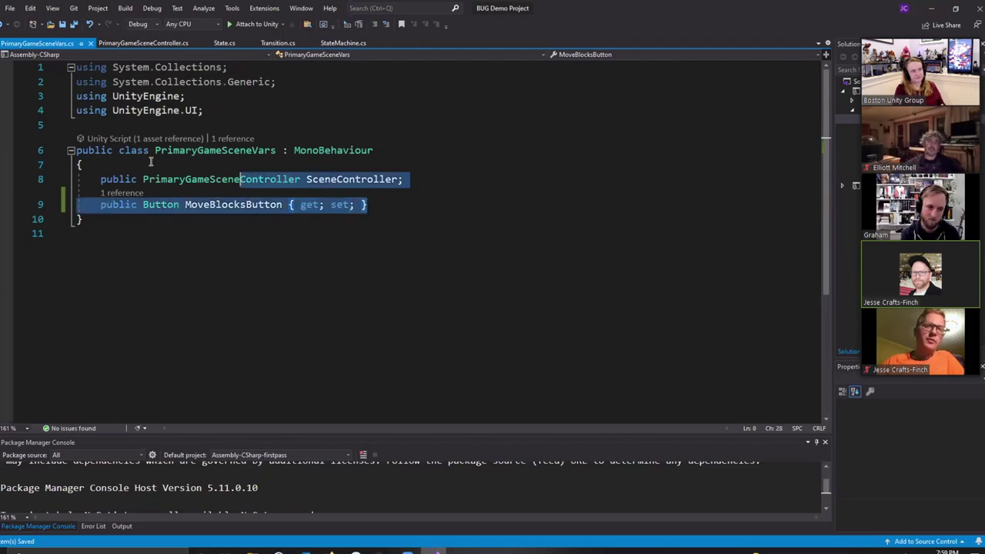
drag(442, 205, 89, 176)
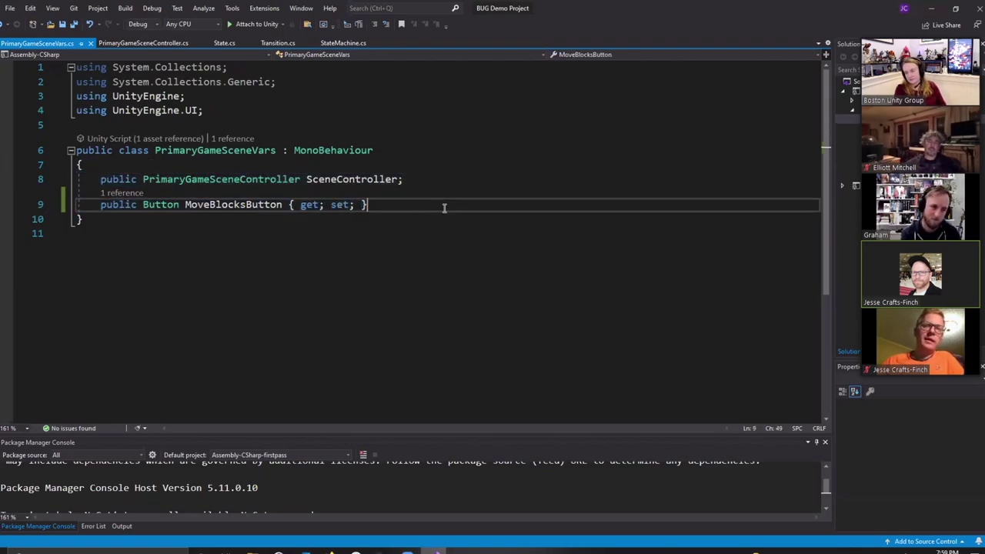
click(84, 177)
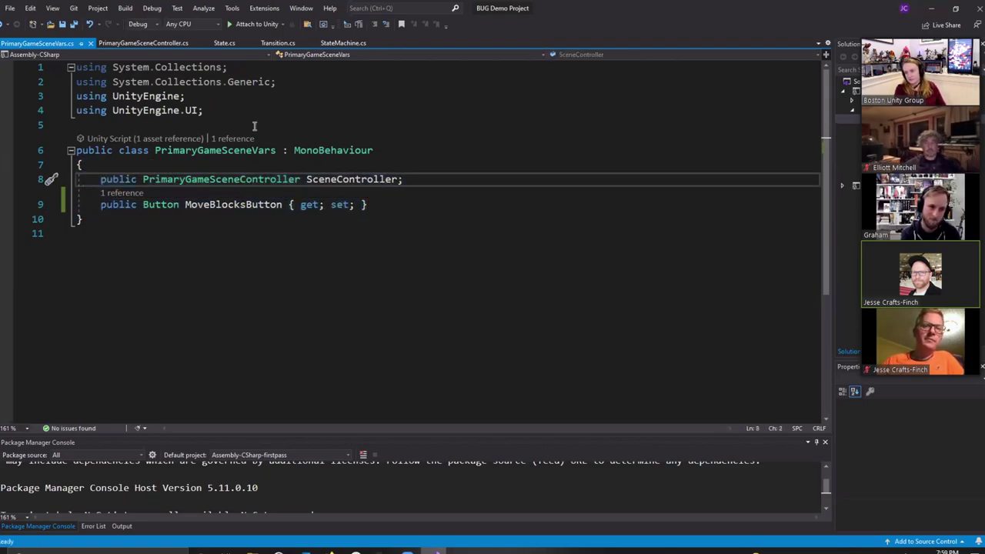
click(933, 11)
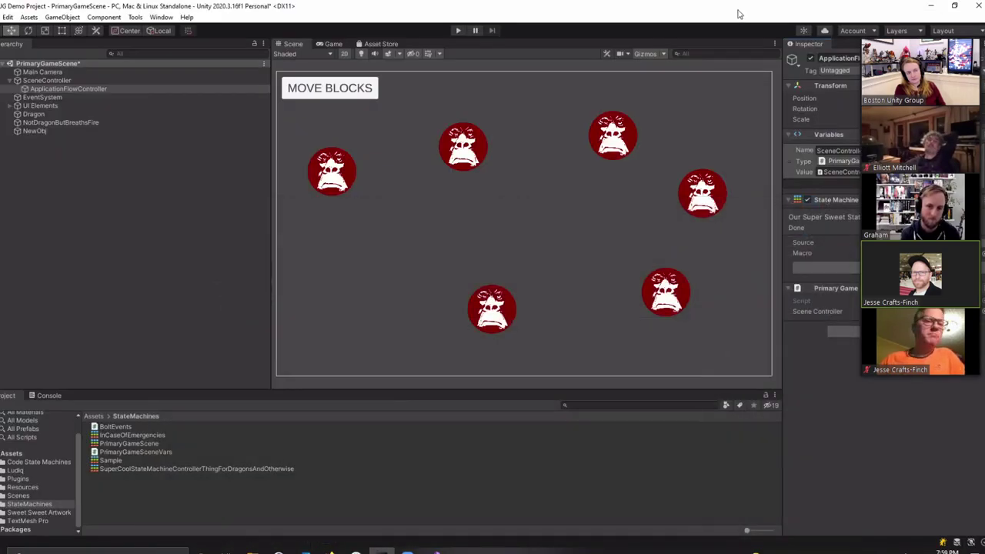
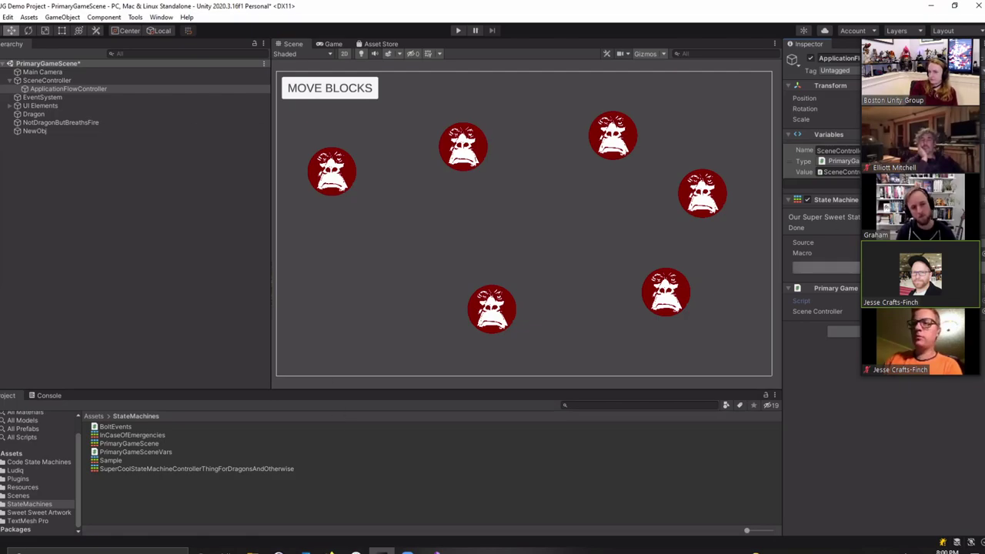
Step: Search the App loading flow graph's nodes for File.Exists, then close it without adding anything
click(826, 267)
double_click(292, 273)
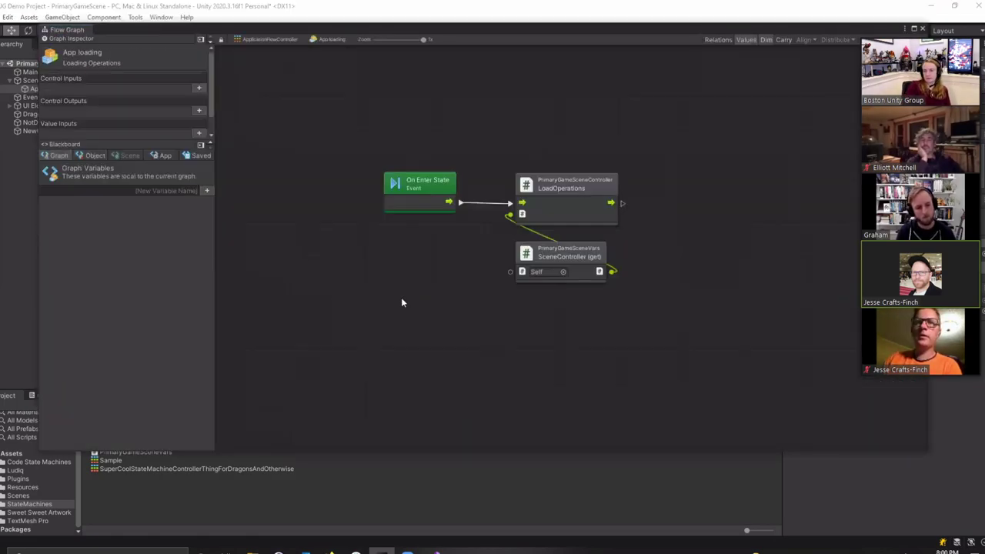
right_click(419, 199)
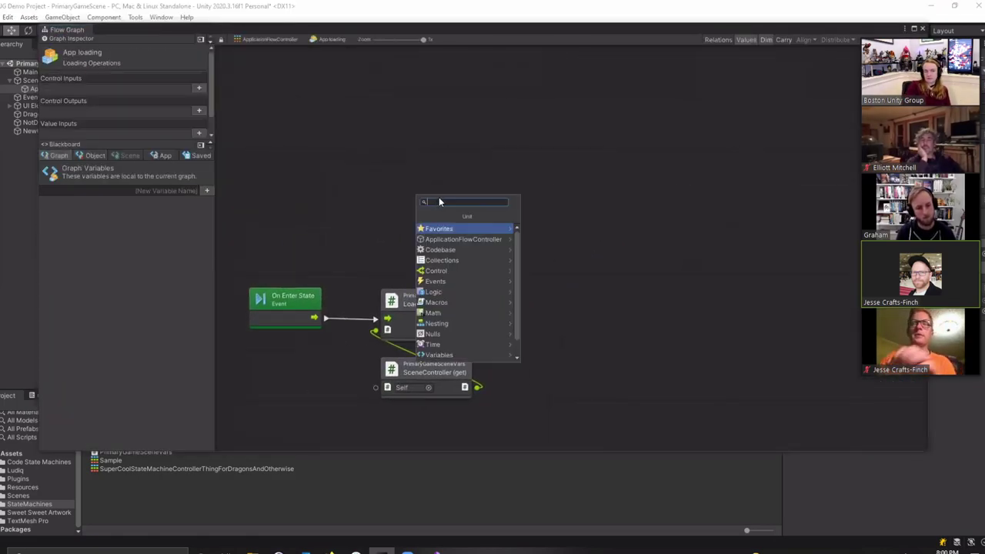
text(stre)
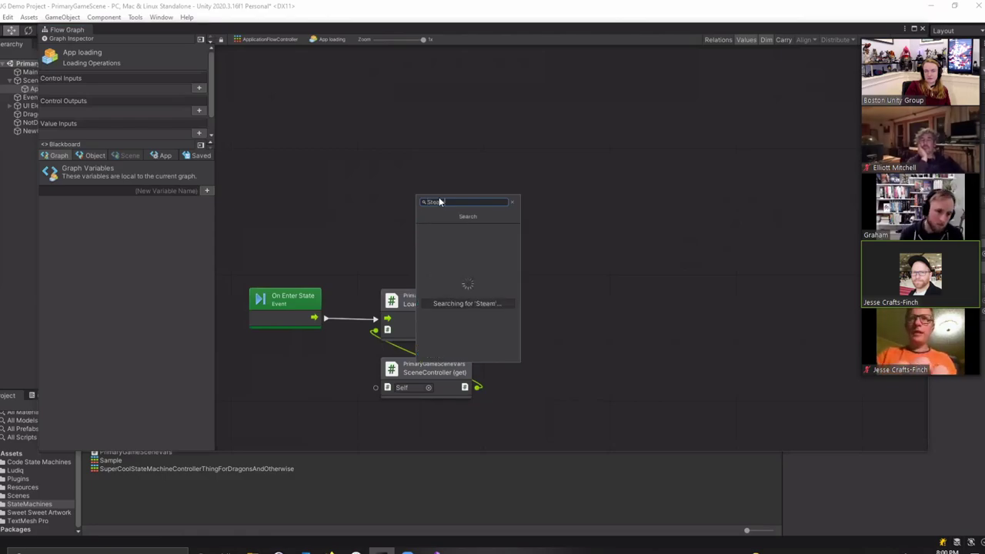
key(BackSpace)
key(BackSpace)
key(BackSpace)
text(Fil)
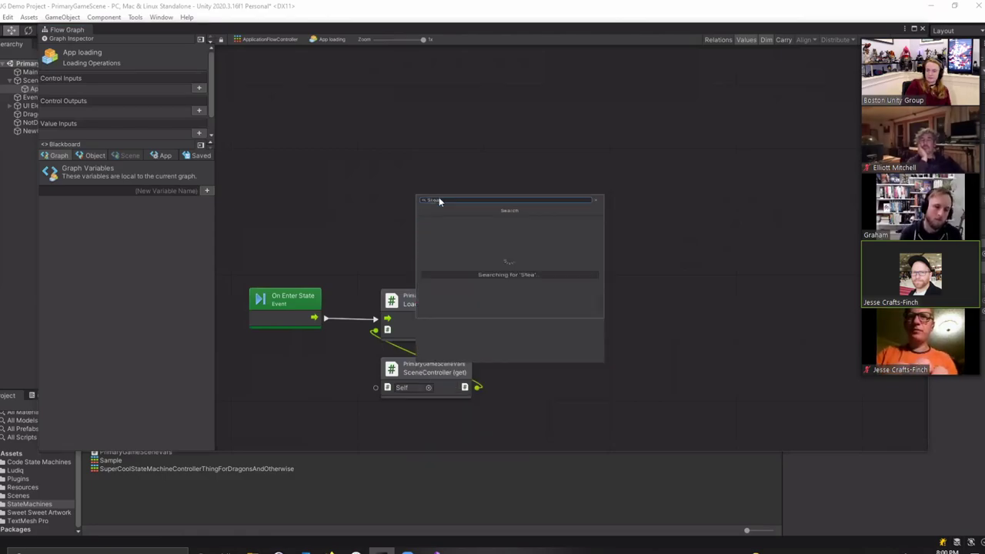
text(e.Exists)
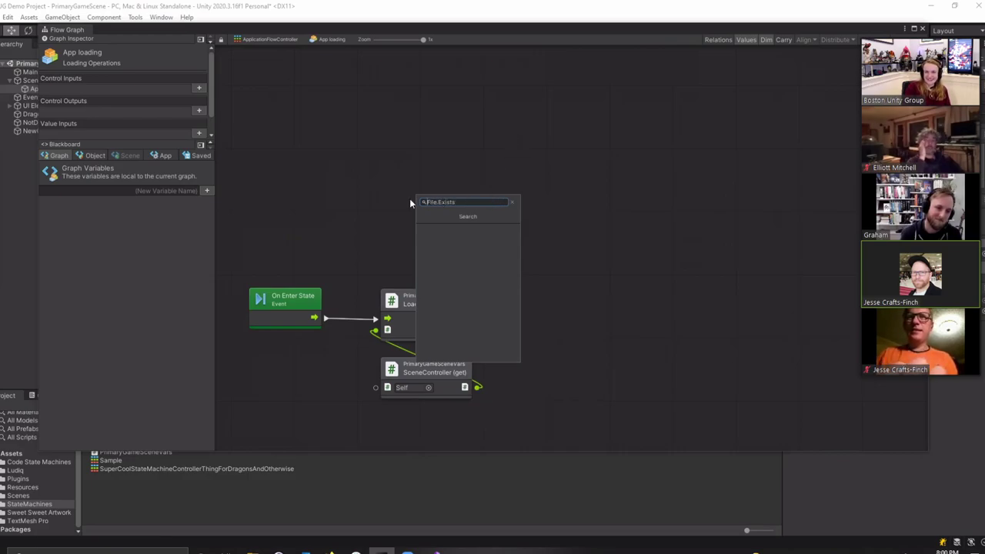
double_click(437, 201)
text(File)
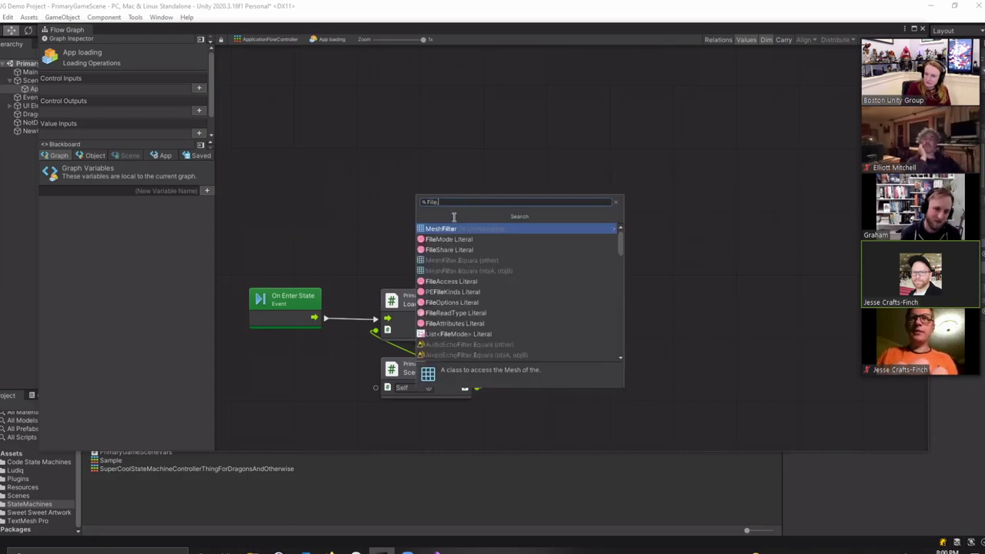
scroll(459, 331, down, 5)
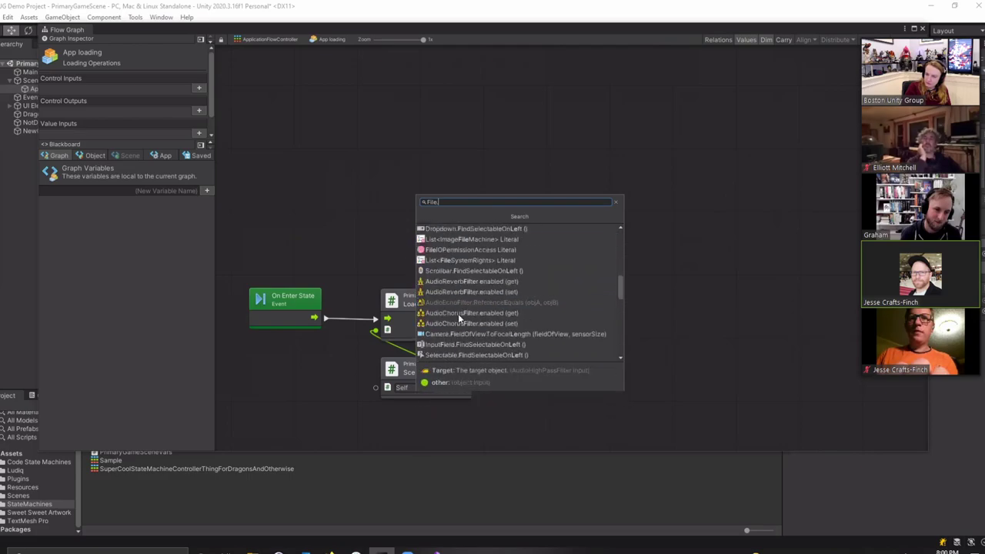
scroll(464, 296, down, 2)
click(339, 218)
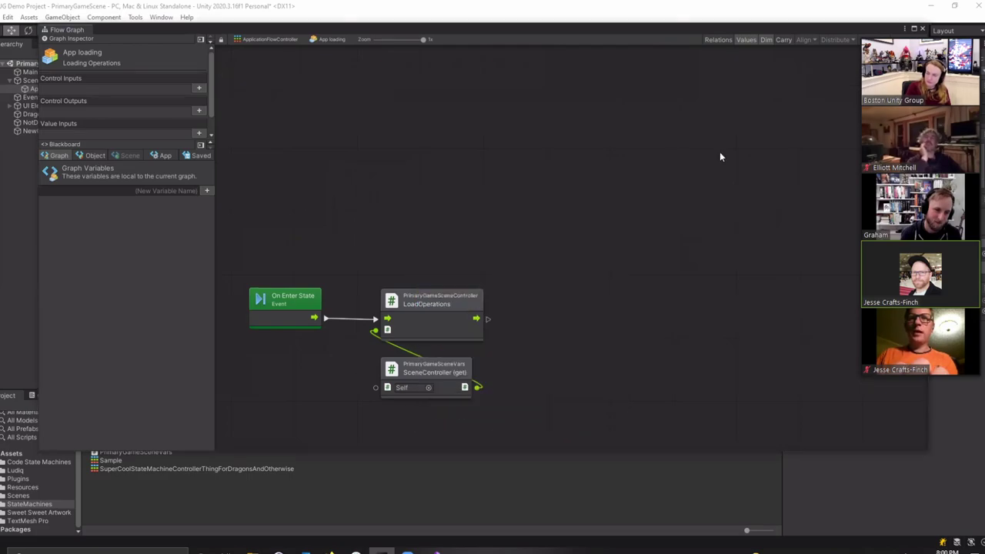
click(923, 31)
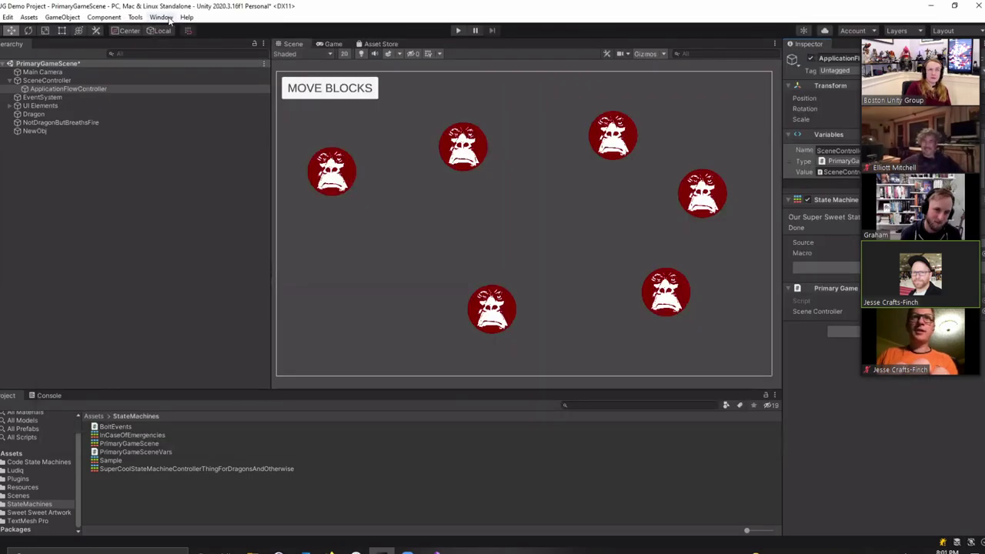
Step: Re-enter the App loading flow graph and try a node search for System., then cancel it
click(141, 19)
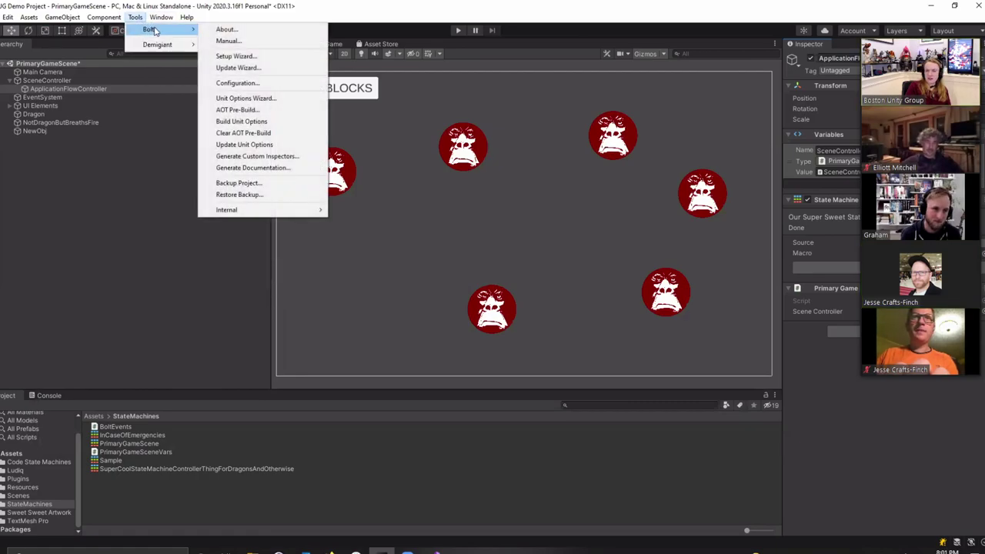
click(141, 19)
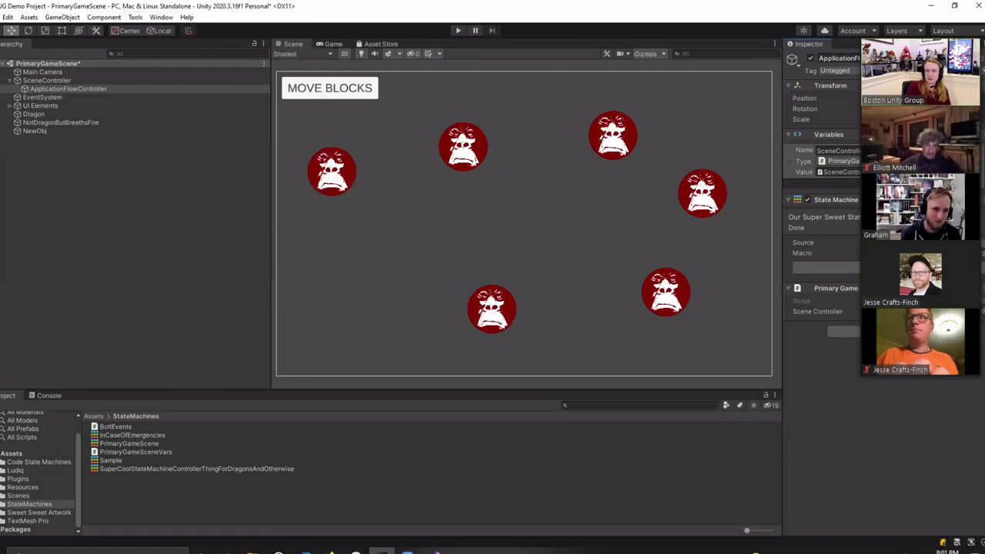
click(826, 267)
right_click(403, 190)
click(462, 231)
double_click(385, 270)
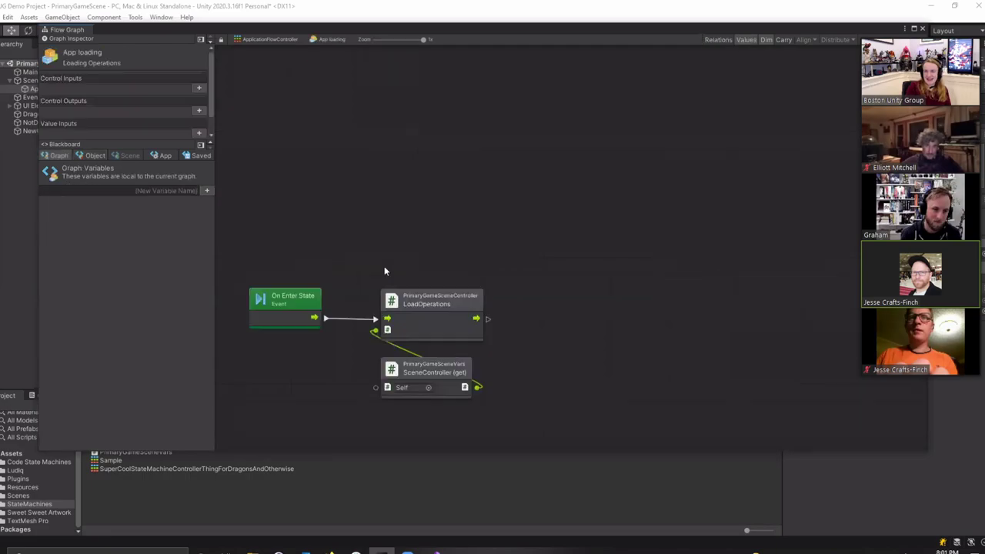
right_click(391, 201)
text(System)
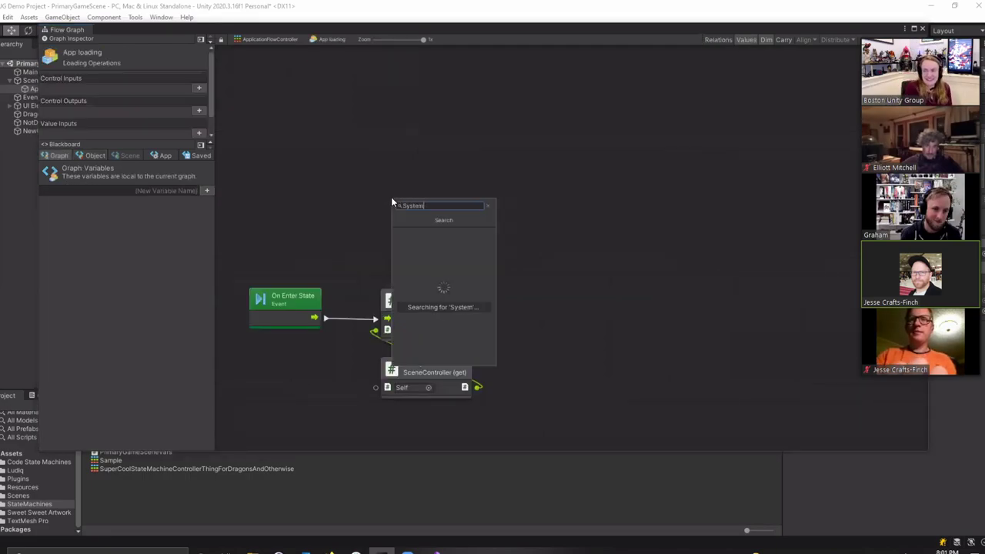
text(.)
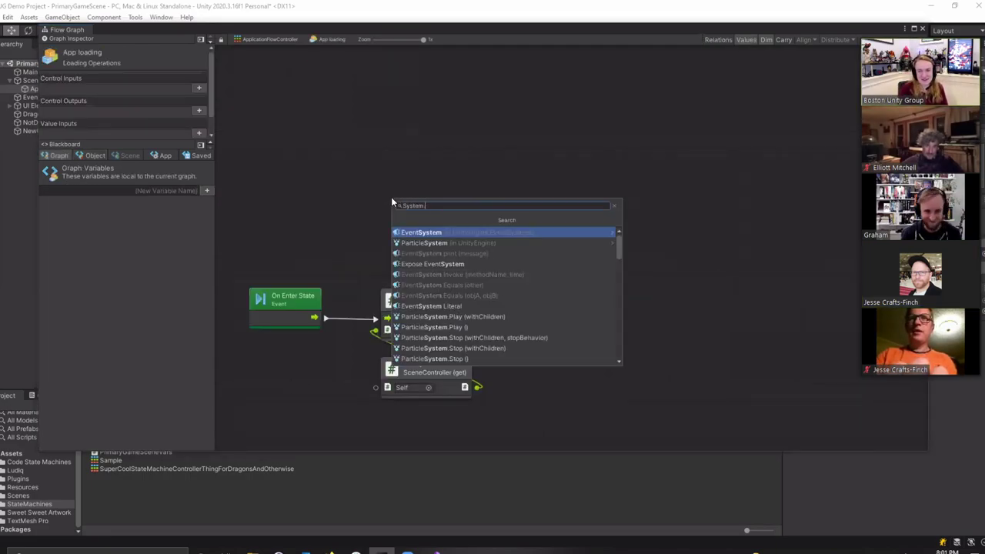
key(BackSpace)
key(BackSpace)
key(BackSpace)
key(BackSpace)
key(Escape)
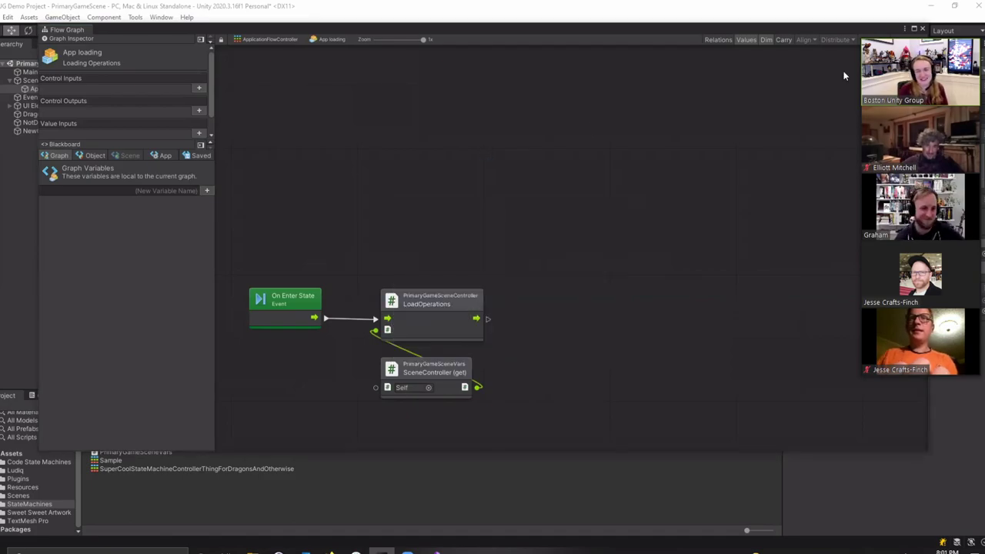
Step: Open the Unit Options Wizard from Tools, review its contents, and close it
click(135, 17)
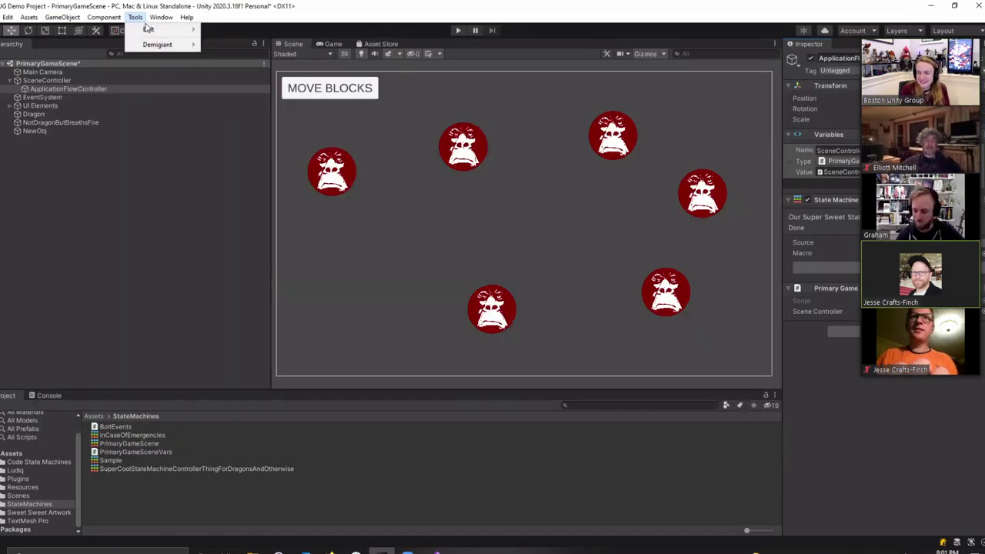
mouse_move(153, 30)
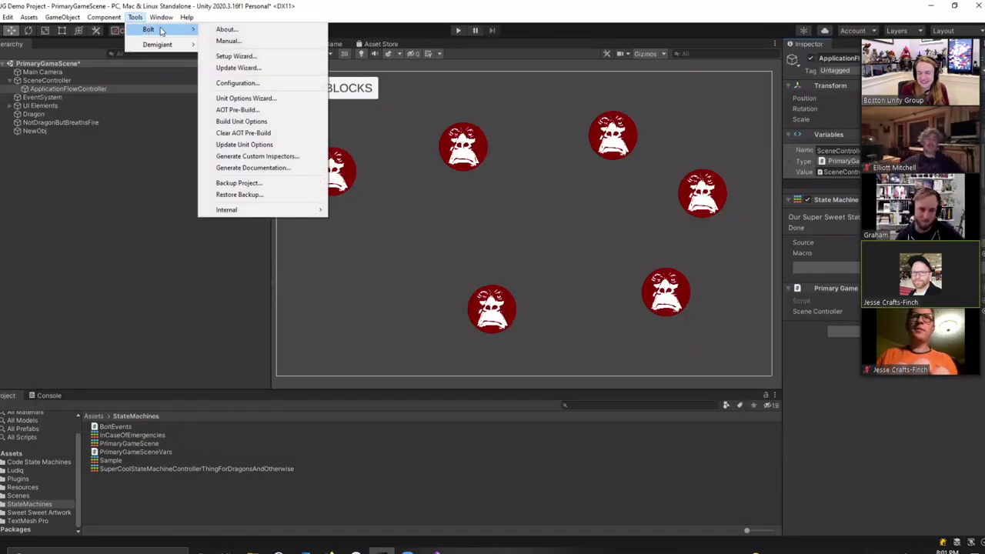
click(246, 98)
drag(394, 167, 294, 73)
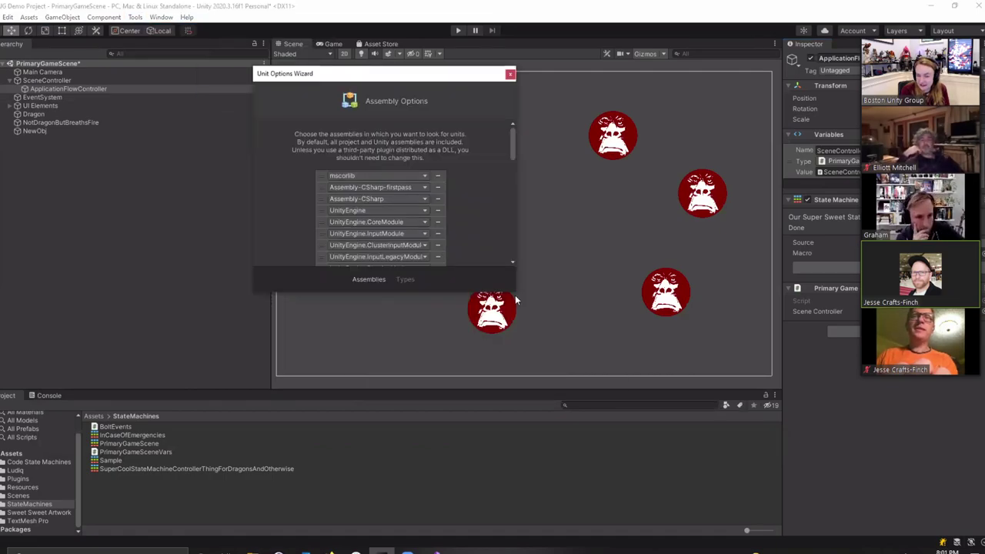
drag(512, 151, 514, 221)
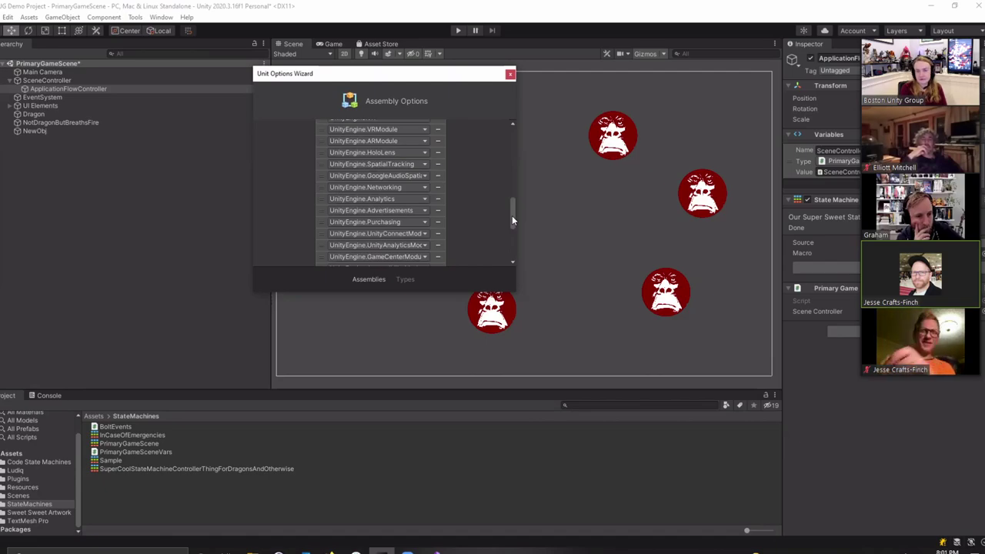
drag(513, 221, 514, 244)
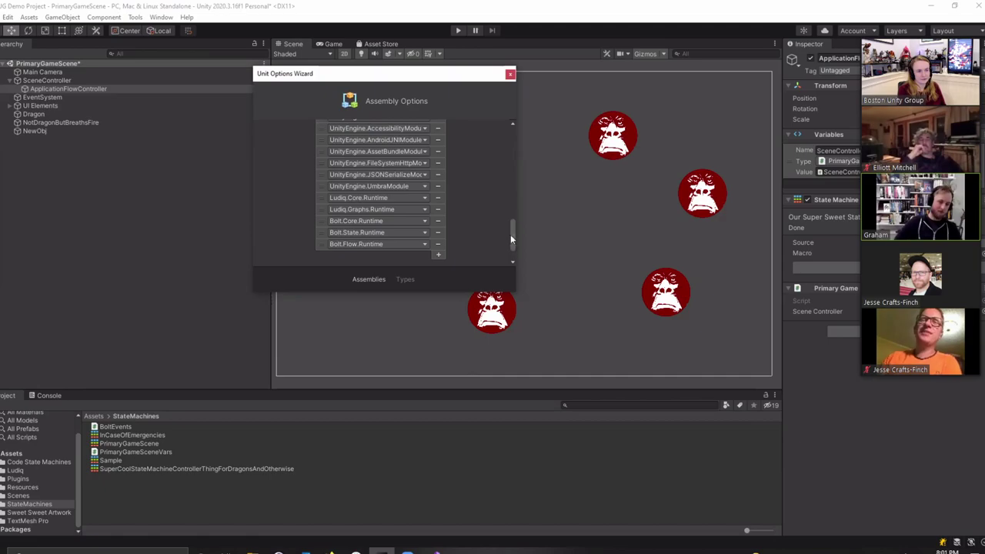
scroll(515, 241, down, 3)
drag(449, 79, 408, 66)
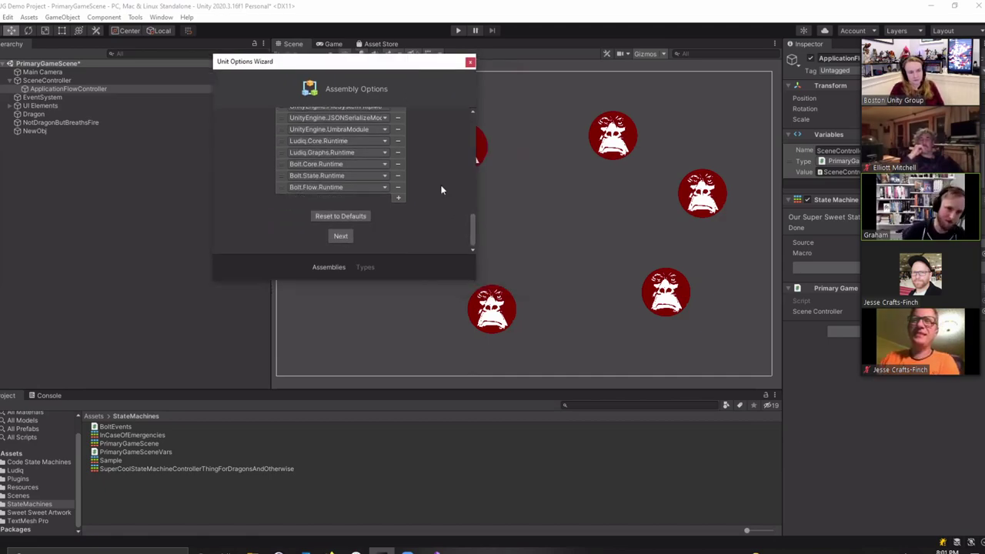
scroll(435, 194, up, 5)
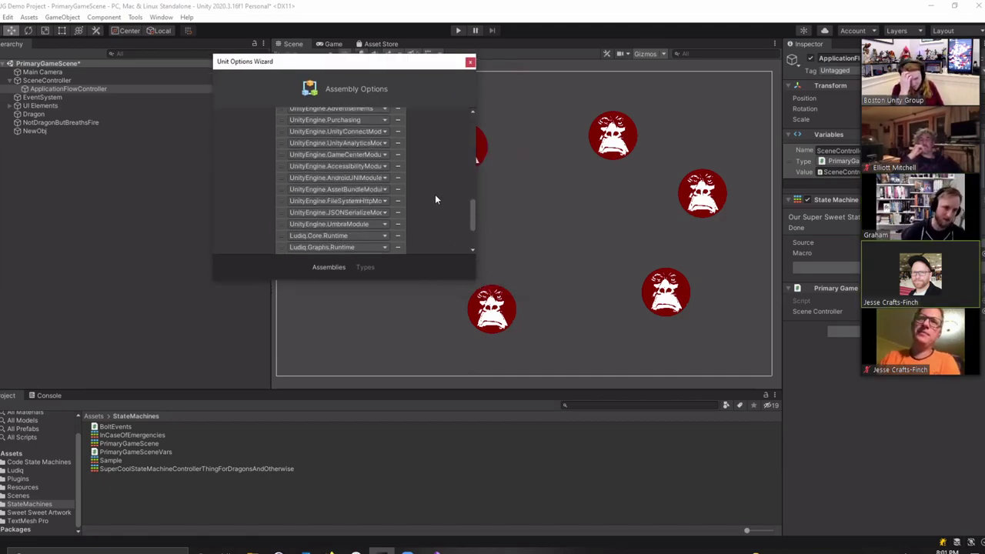
scroll(435, 194, up, 5)
scroll(435, 194, up, 5)
scroll(445, 154, up, 5)
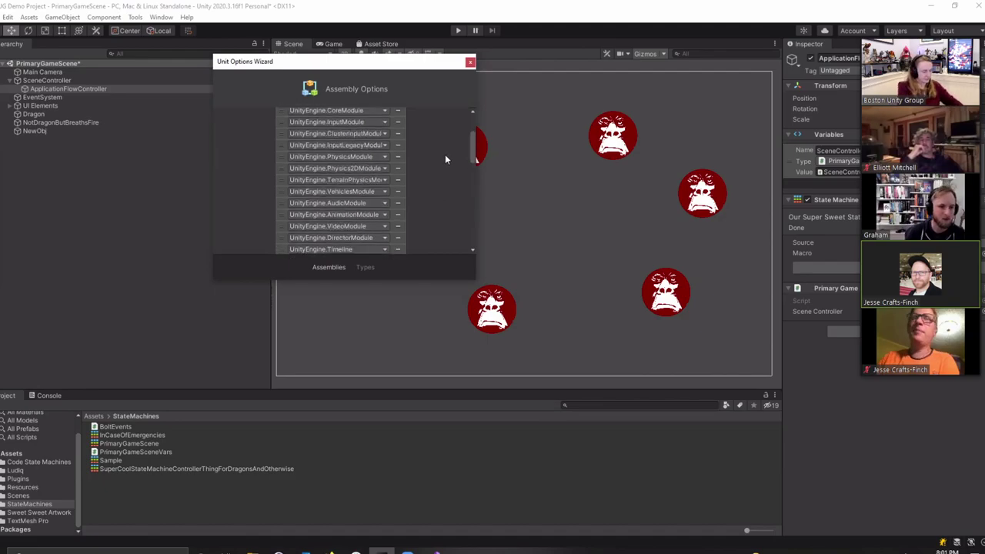
click(470, 62)
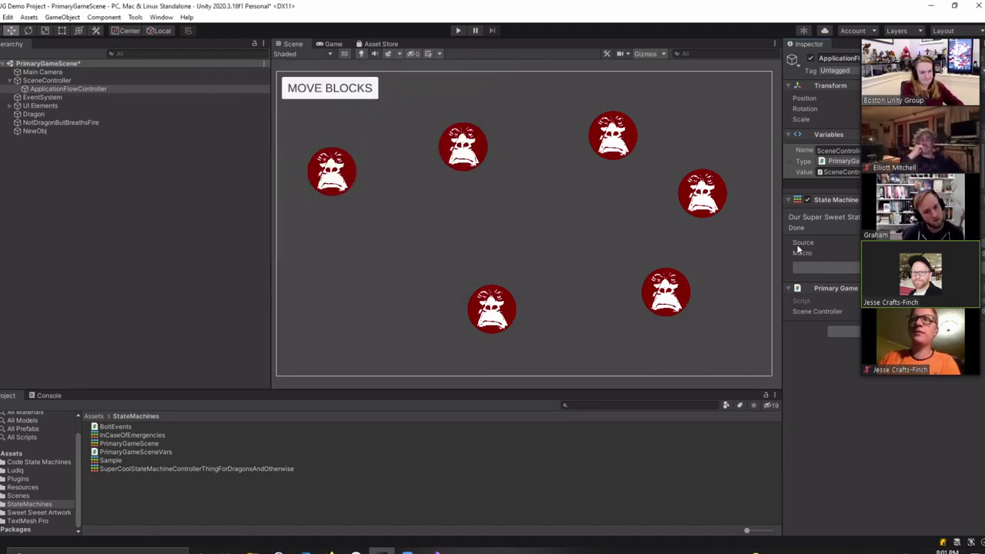
Step: Browse the App loading, Wait for Player Input and Move Blocks state graphs
click(826, 267)
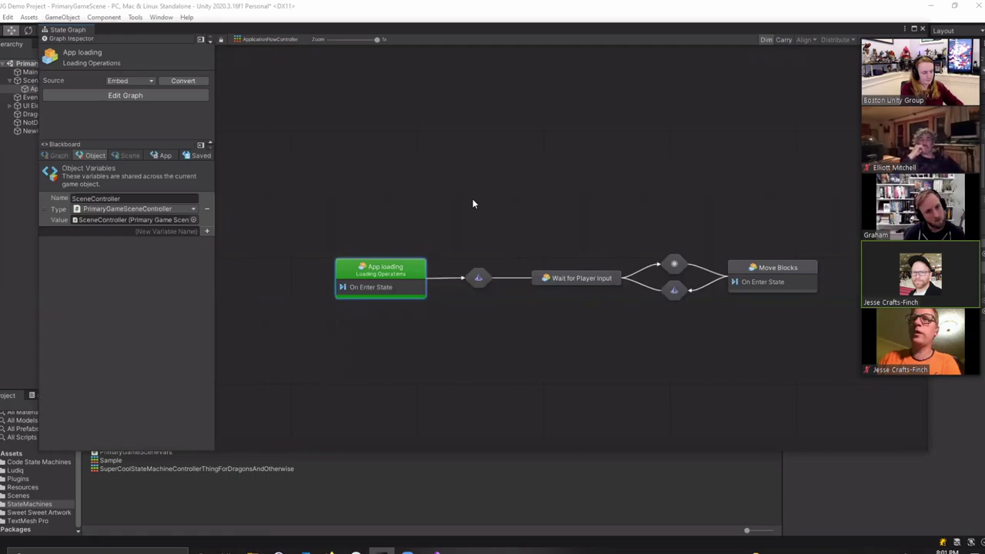
double_click(413, 272)
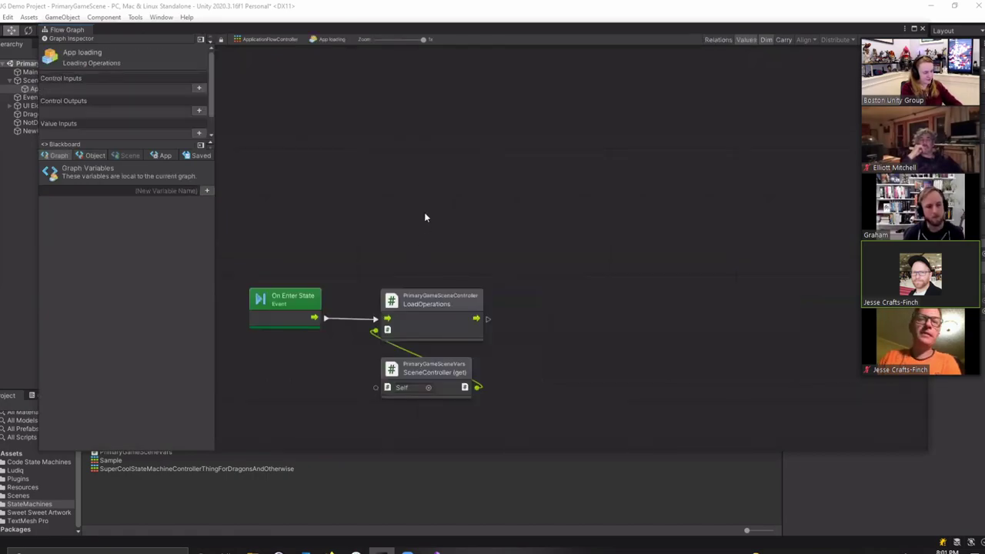
click(923, 29)
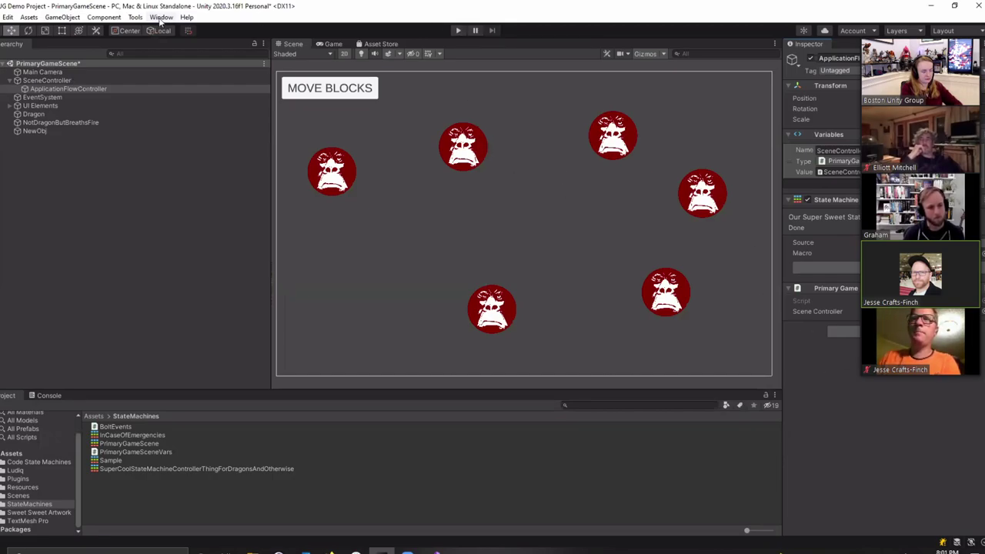
click(826, 267)
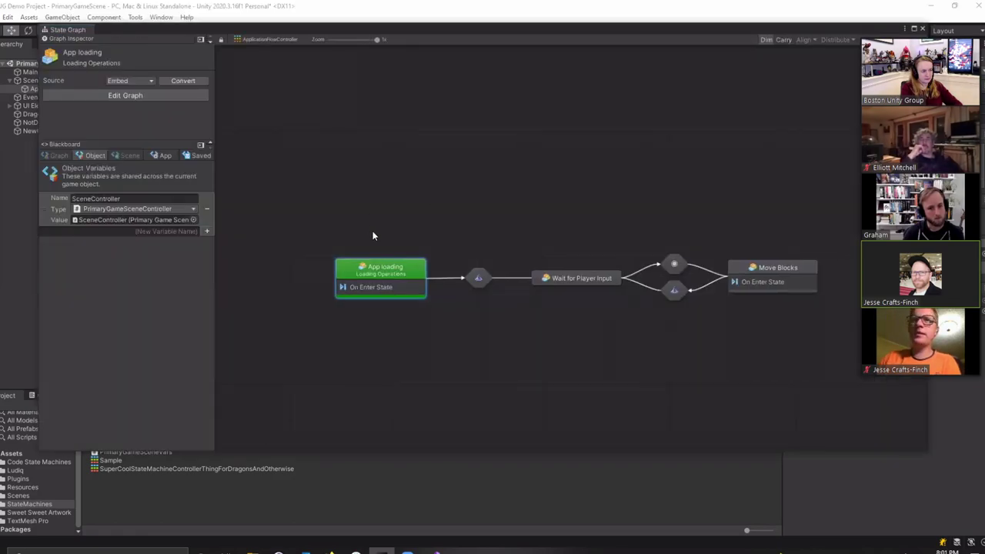
double_click(399, 277)
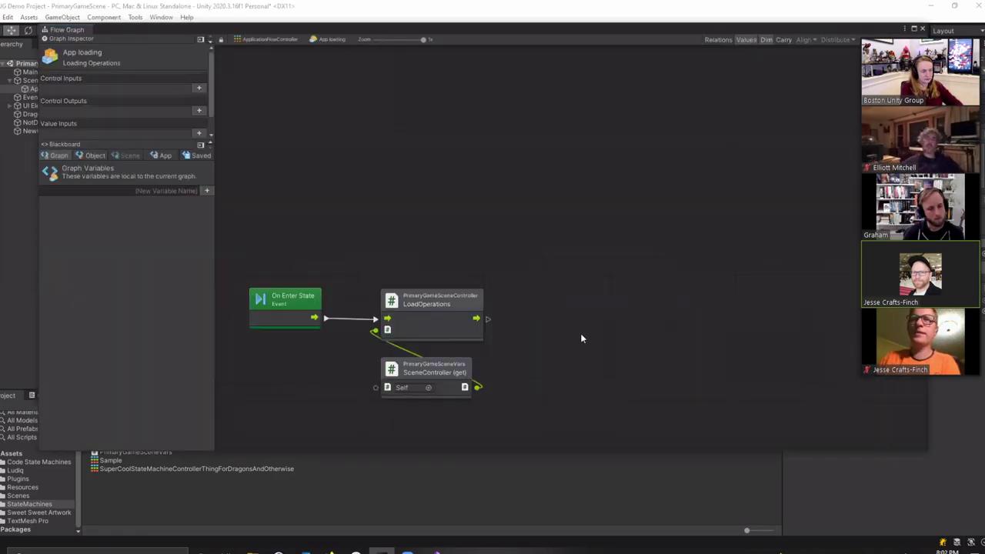
click(292, 39)
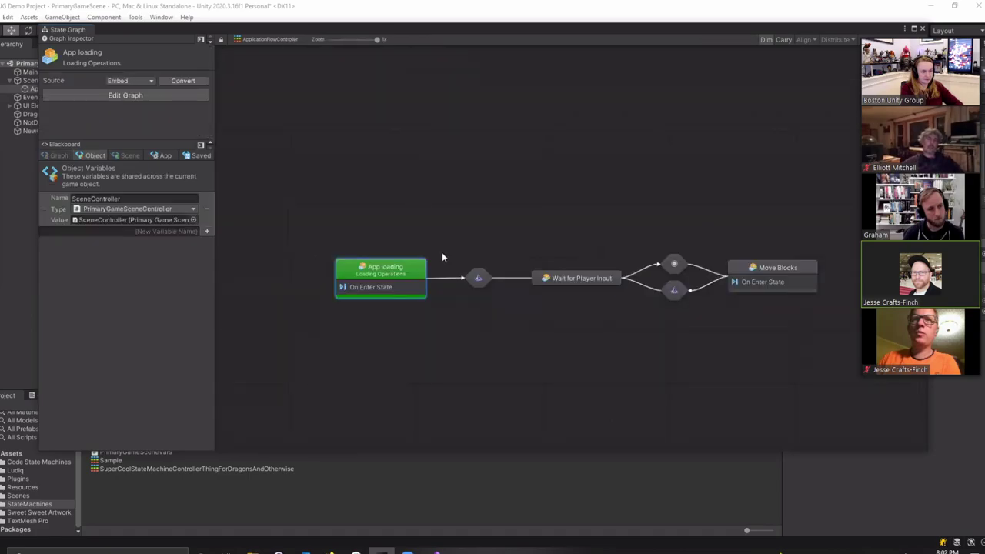
double_click(579, 278)
click(291, 37)
double_click(764, 282)
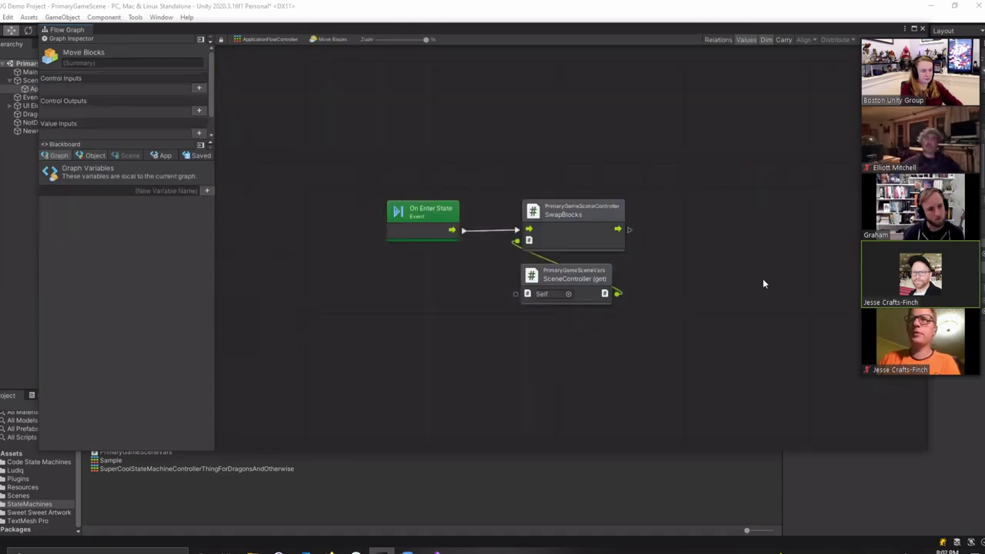
click(270, 39)
Step: Delete the MOVE_COMPLETE getter node from the transition's flow graph, then open PrimaryGameSceneController.cs
double_click(678, 294)
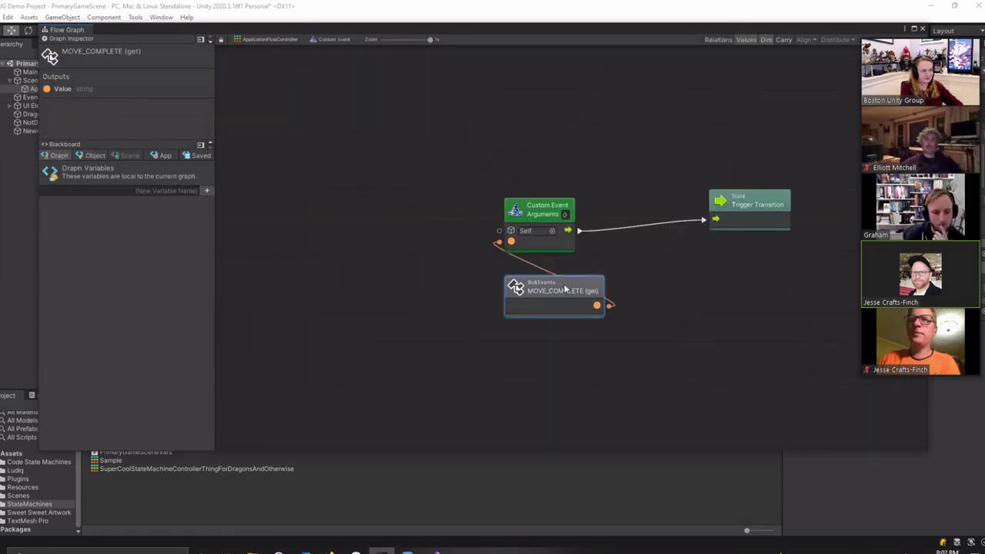
click(560, 369)
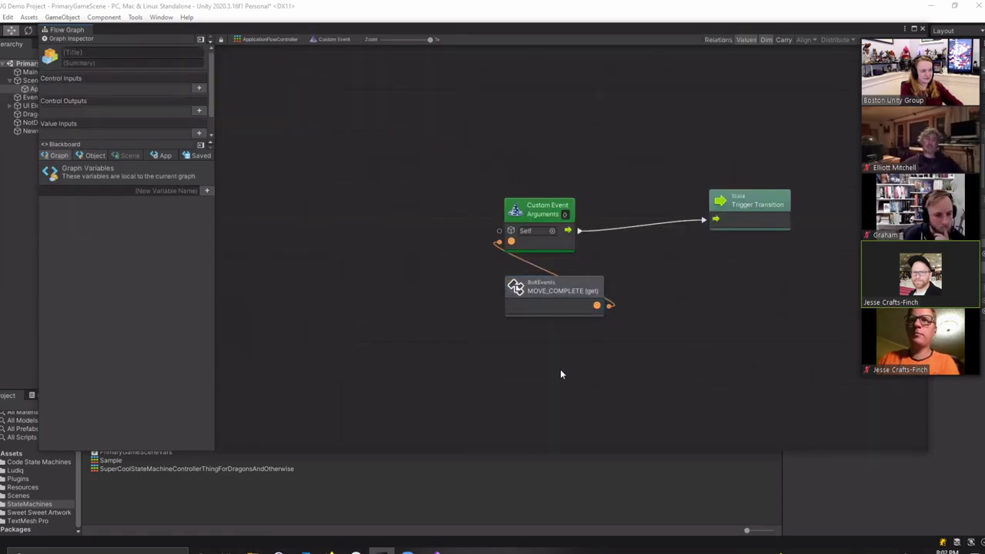
right_click(461, 351)
click(579, 314)
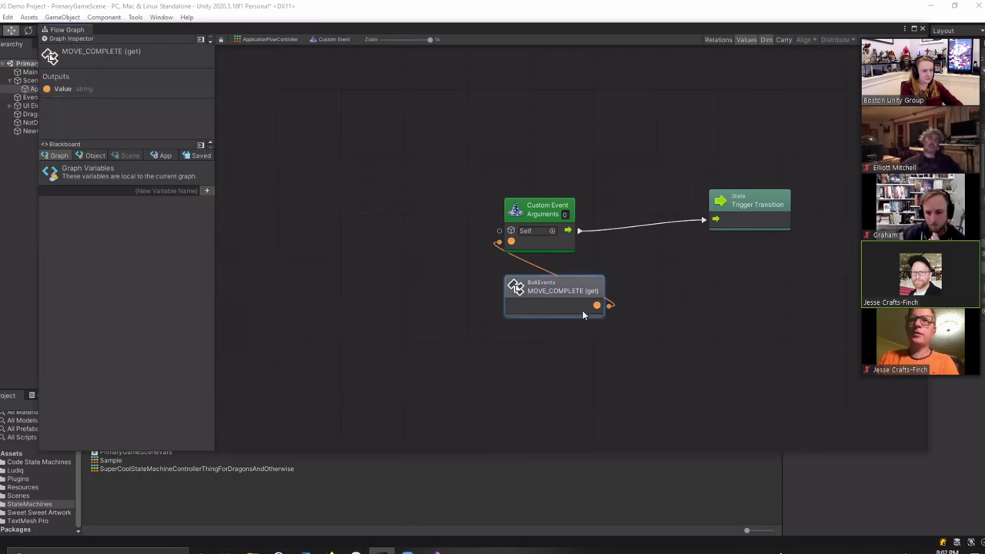
key(Delete)
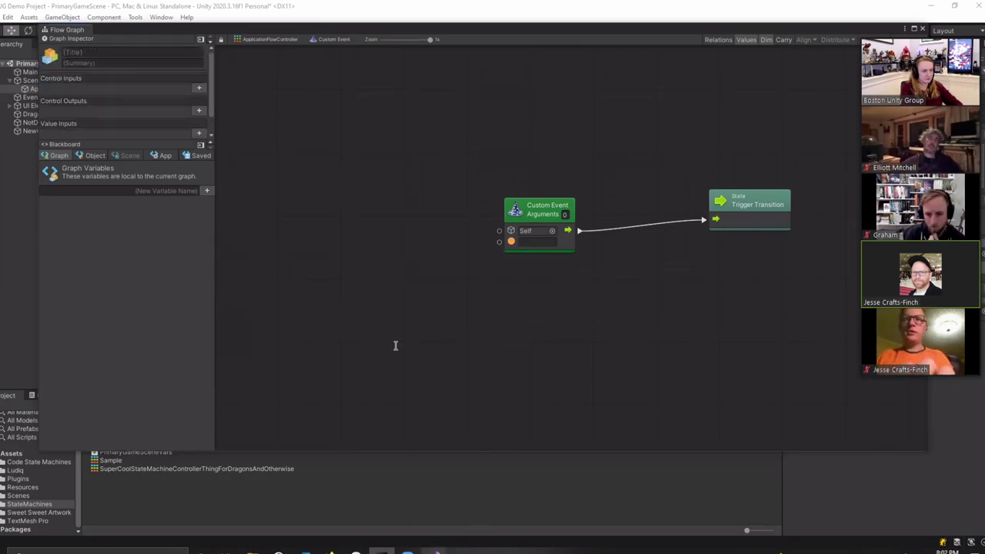
key(alt+Tab)
click(143, 43)
Step: Replace BoltEvents.MOVE_COMPLETE with "MOVE_COMPLETE" on line 52, save, and return to Unity
scroll(241, 281, down, 4)
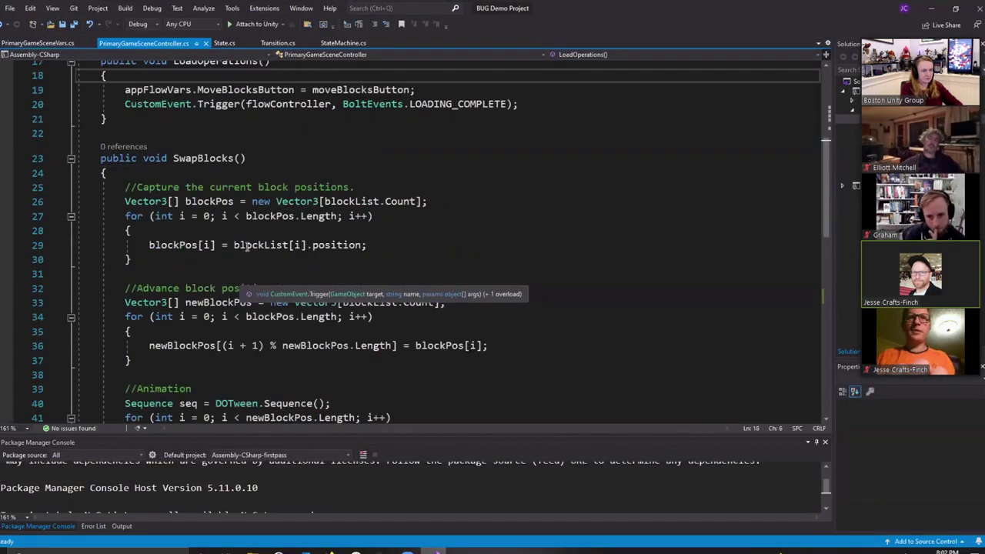
scroll(249, 242, down, 1)
scroll(249, 242, down, 4)
scroll(482, 331, down, 1)
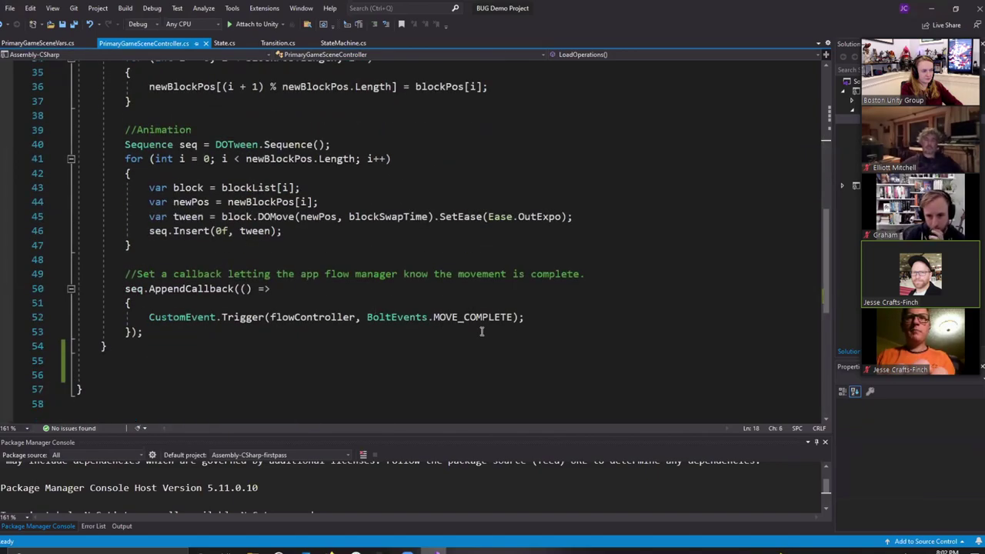
drag(371, 315, 514, 317)
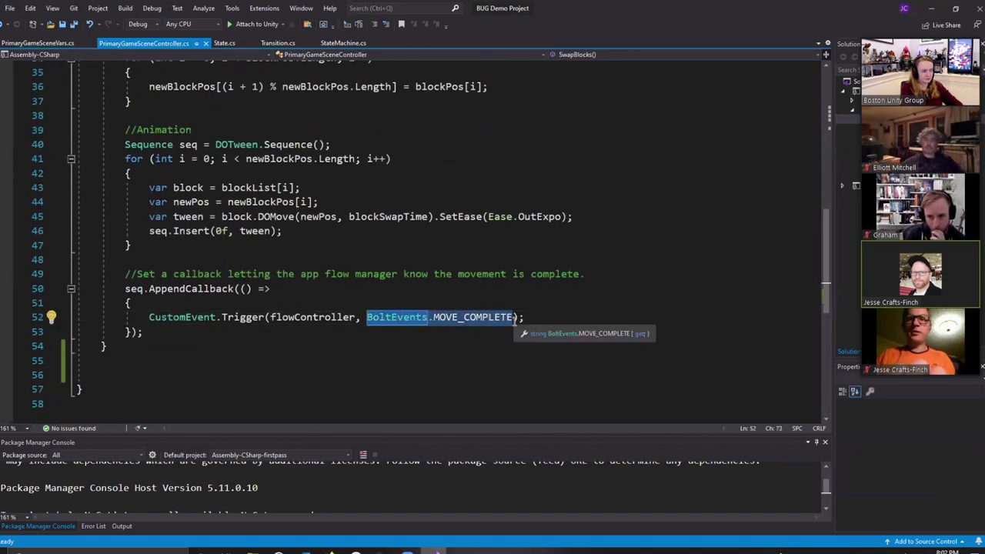
text("MOVE_COMPLETE")
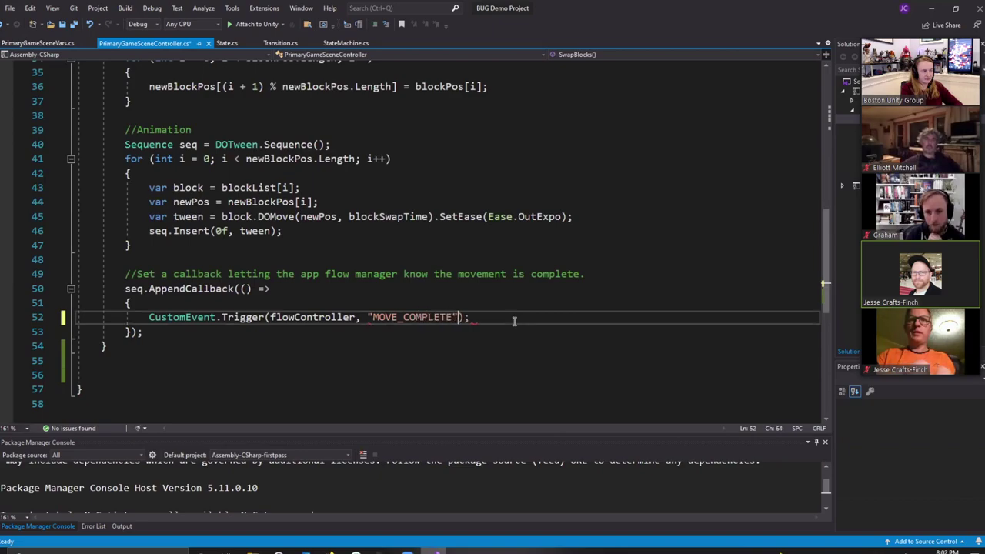
key(End)
key(ctrl+s)
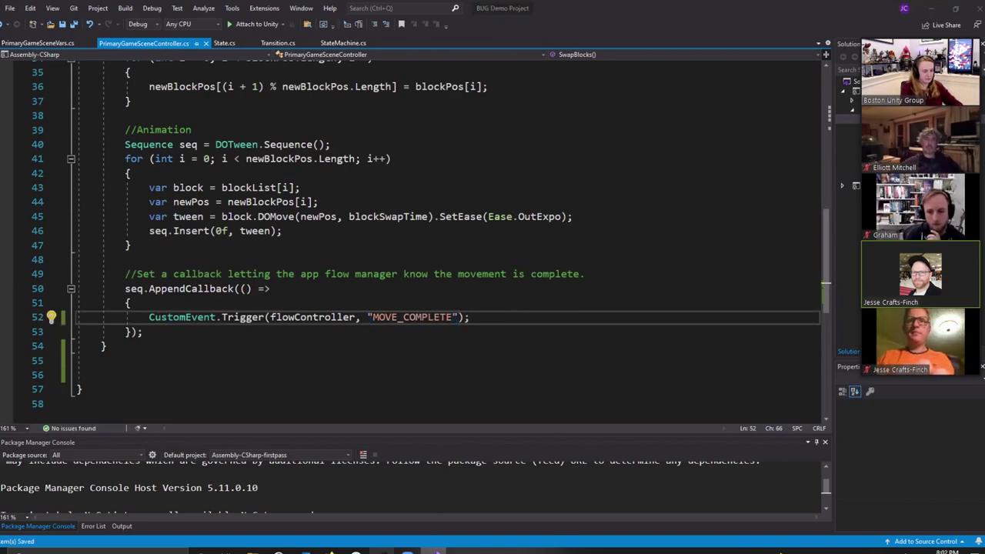
click(435, 549)
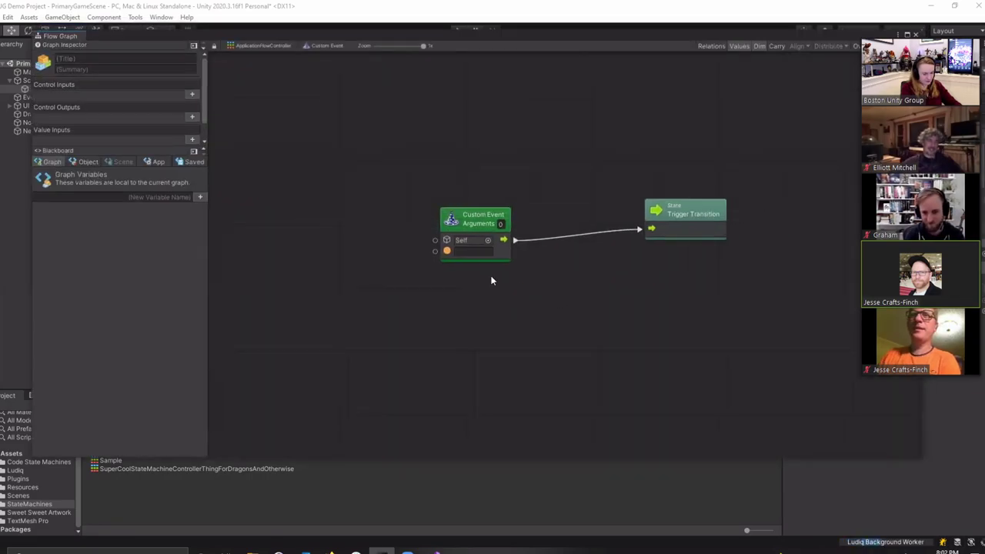
Step: Name the Custom Event MOVING_COMPLETE, close the flow graph, and open the BoltEvents script
click(486, 253)
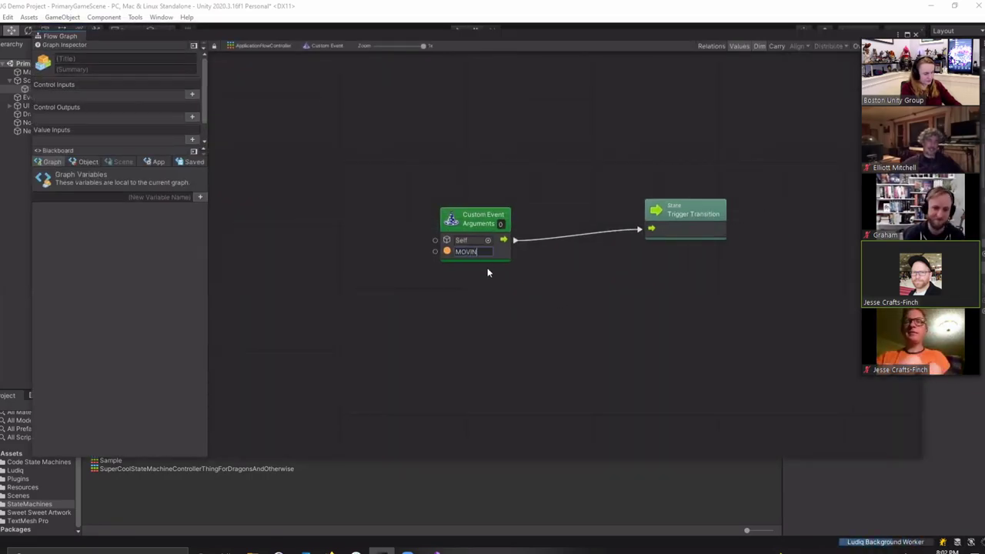
text(MOVING_COMPLETE)
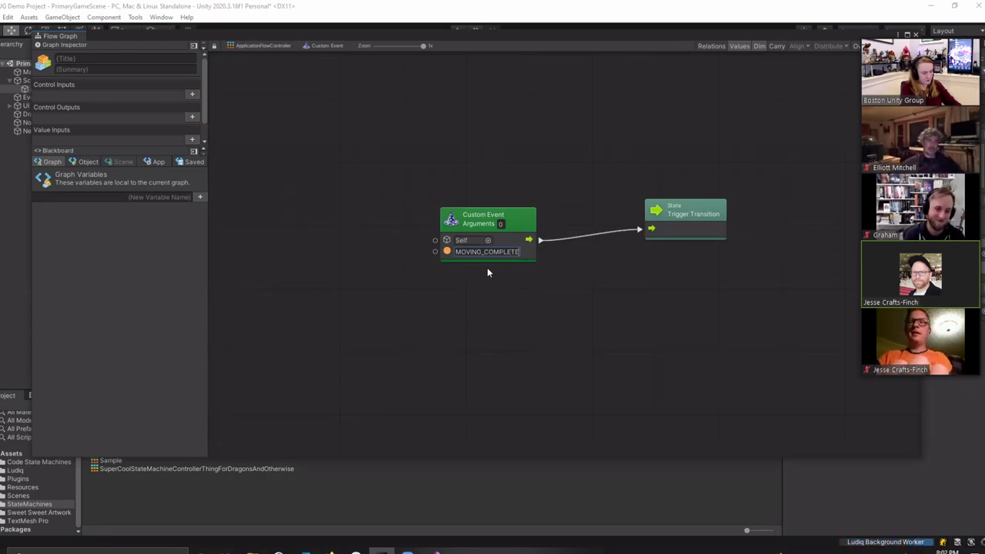
drag(511, 218, 508, 206)
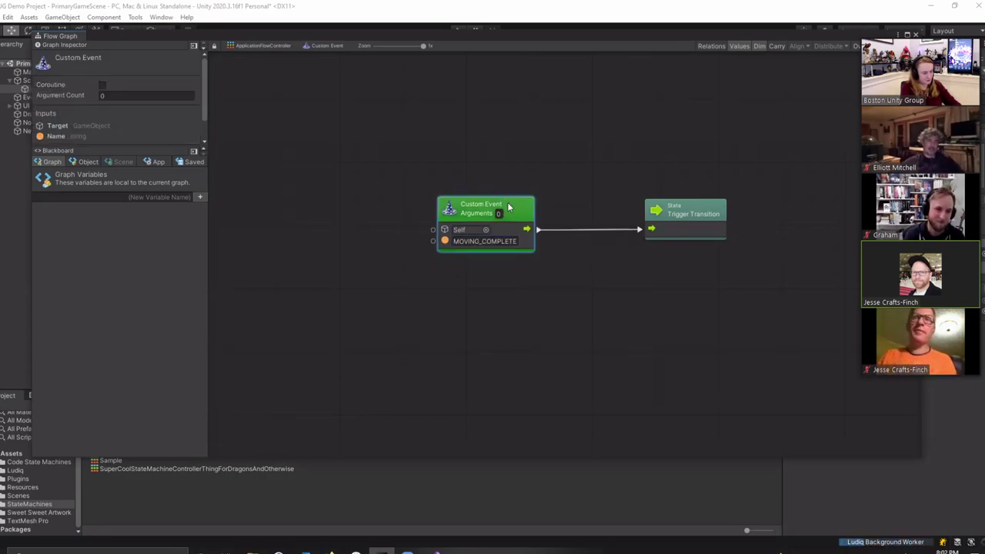
click(553, 303)
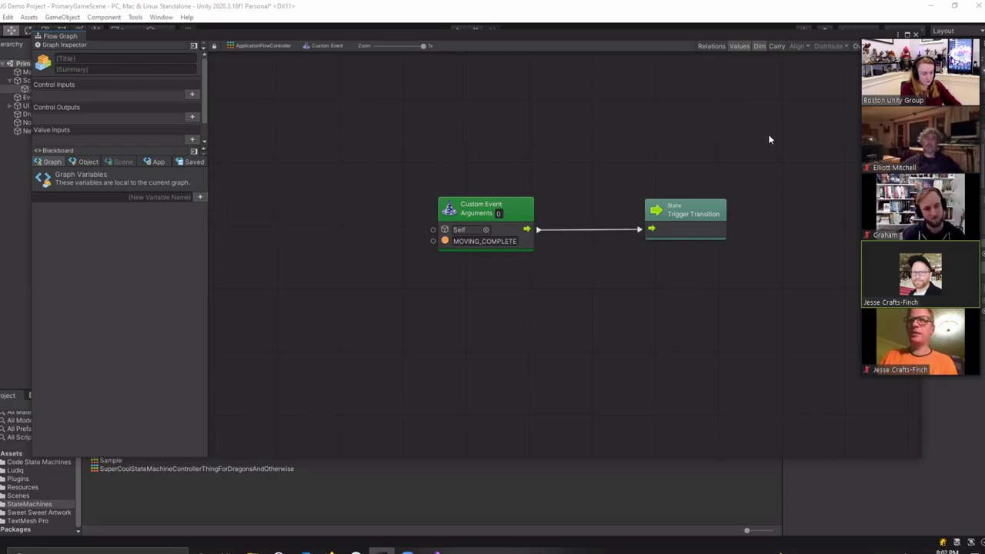
click(135, 383)
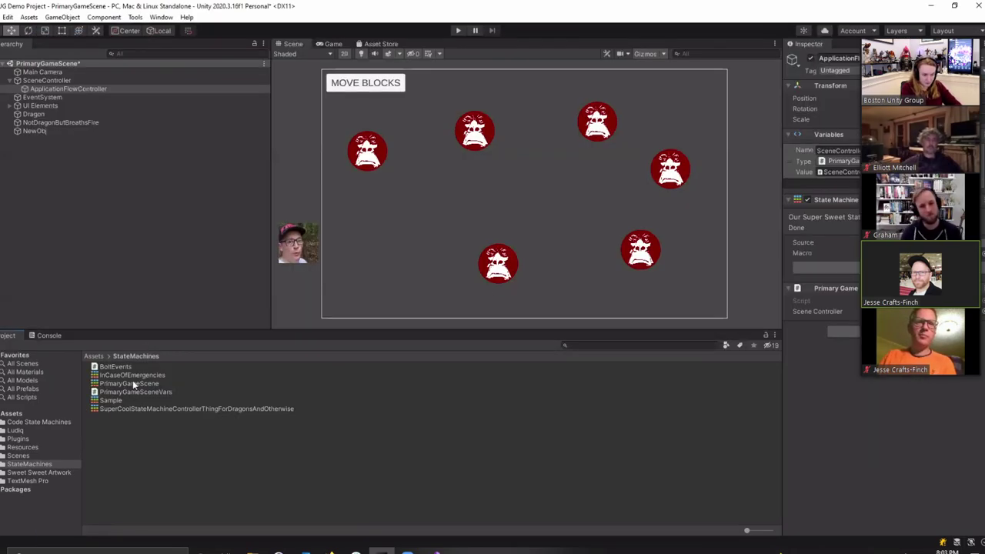
click(116, 368)
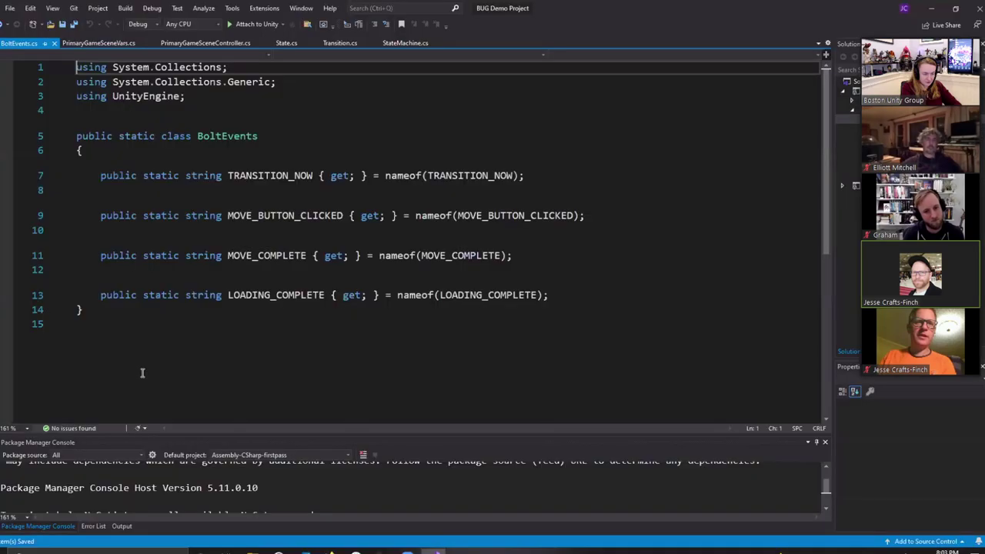
Step: Insert a blank line after the BoltEvents class's opening brace, above TRANSITION_NOW
click(84, 136)
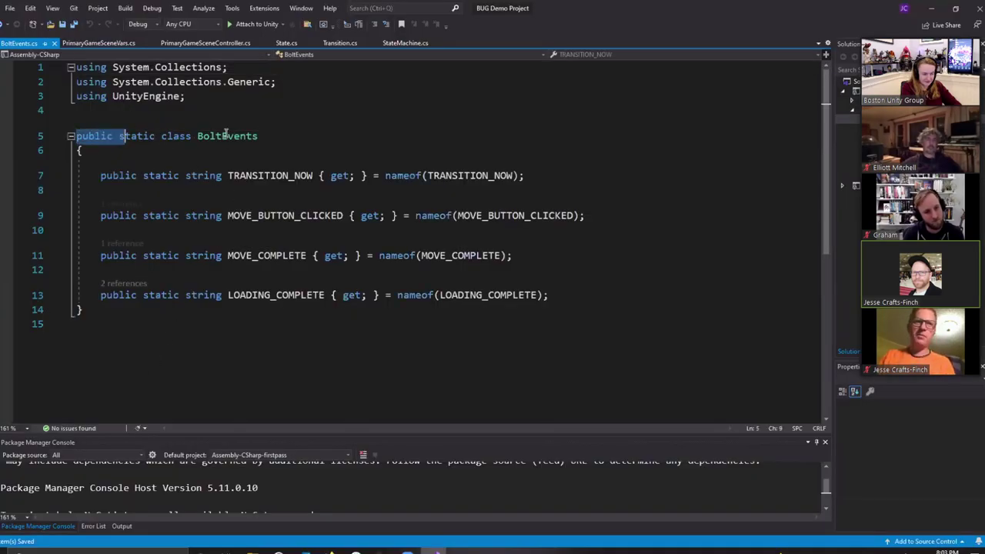
click(290, 186)
double_click(291, 175)
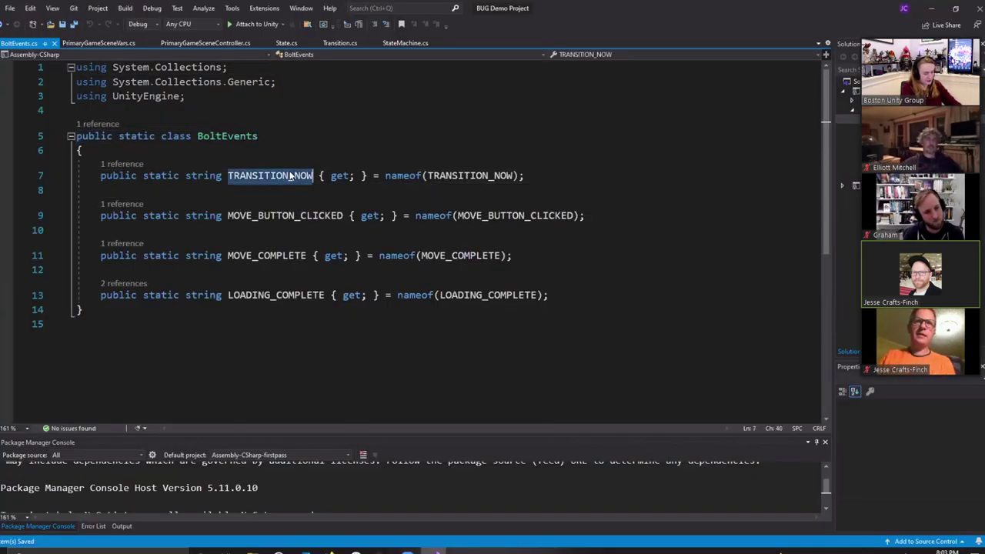
click(327, 313)
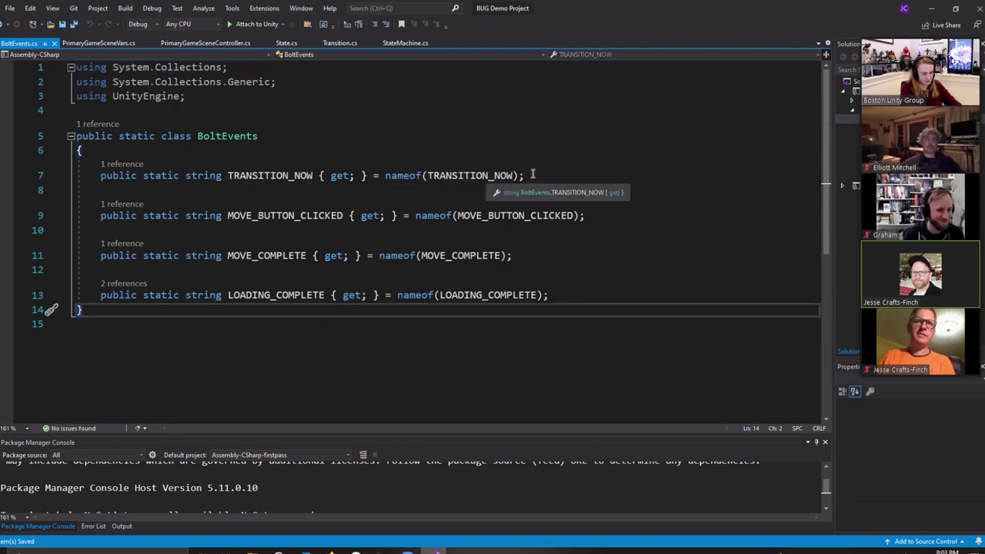
double_click(264, 176)
click(345, 319)
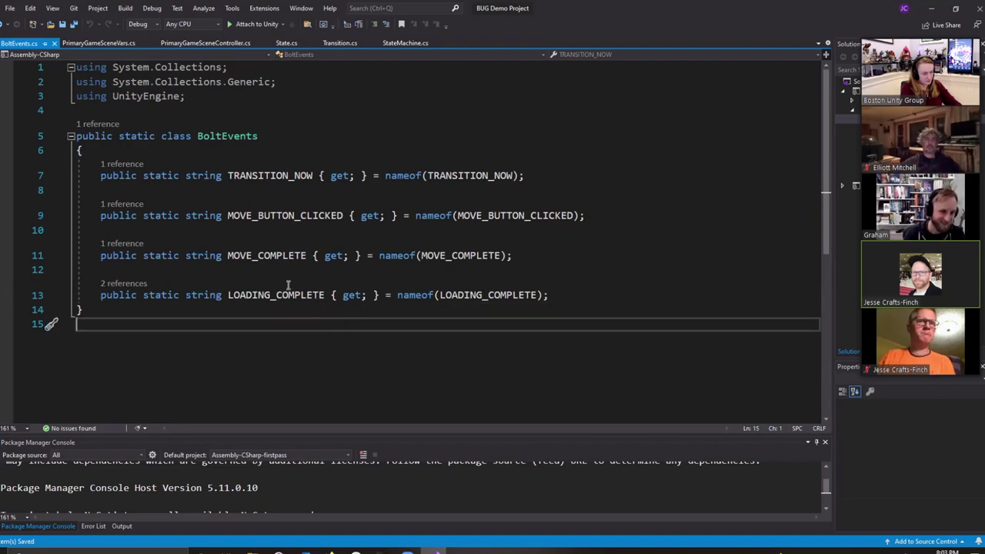
mouse_move(383, 551)
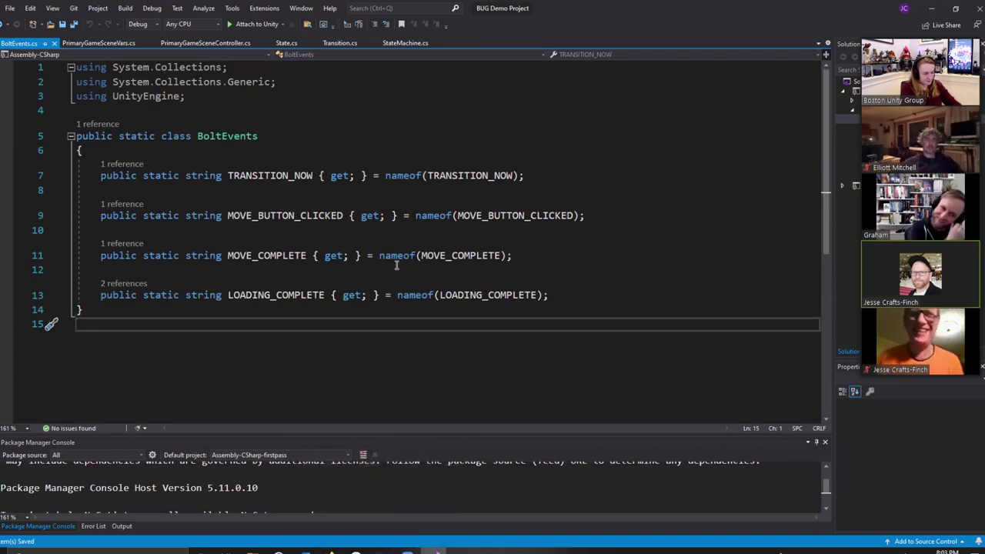
click(596, 292)
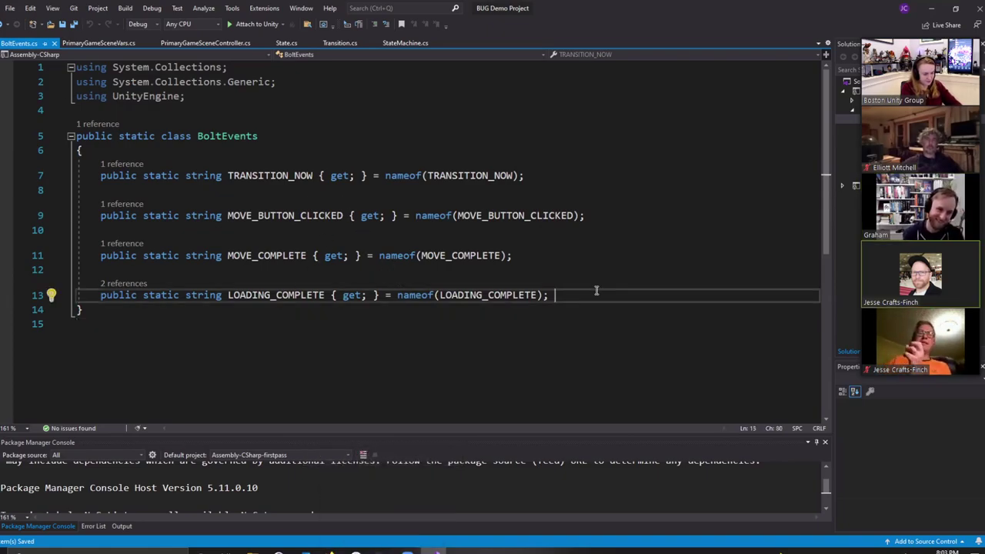
click(379, 150)
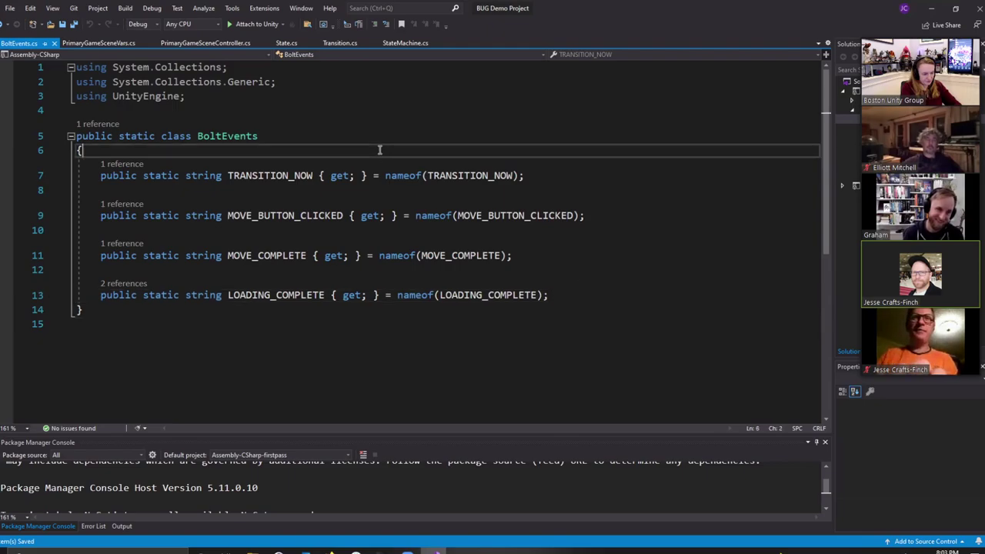
key(Return)
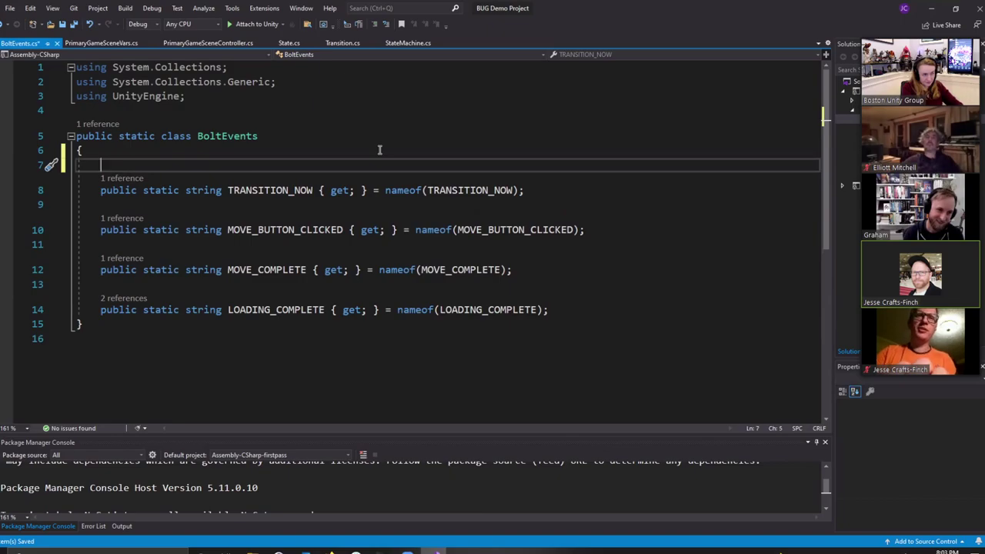
Step: Try a NEW_EVENT property using nameof(TRANSITION_NOW), then delete it and save BoltEvents.cs
text(public static st)
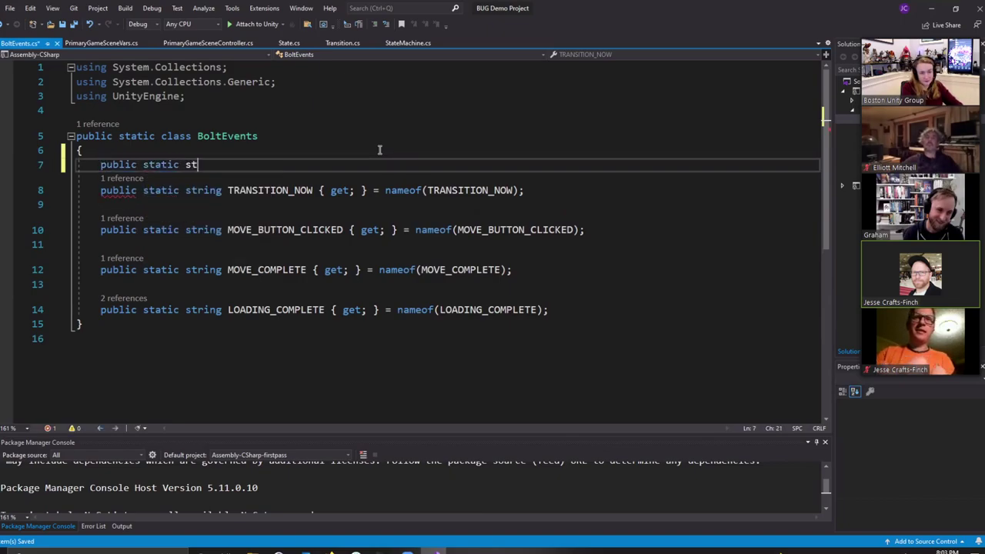
text(ring TRAN)
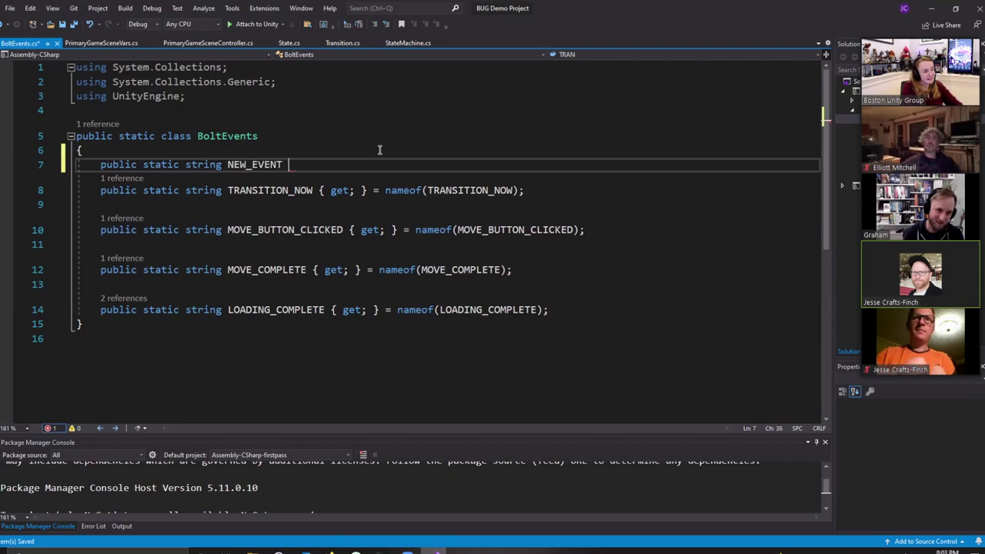
text({ get; } >)
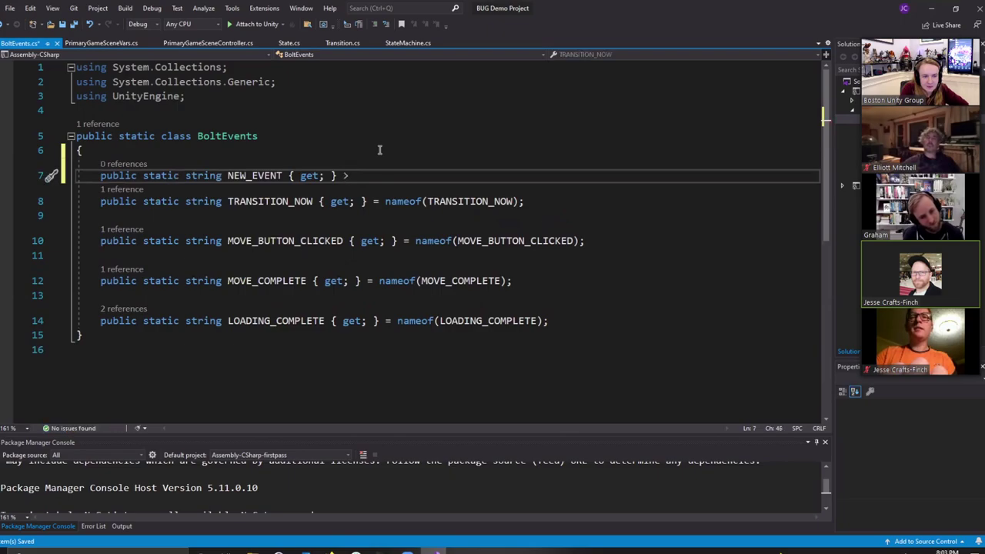
key(BackSpace)
text(na)
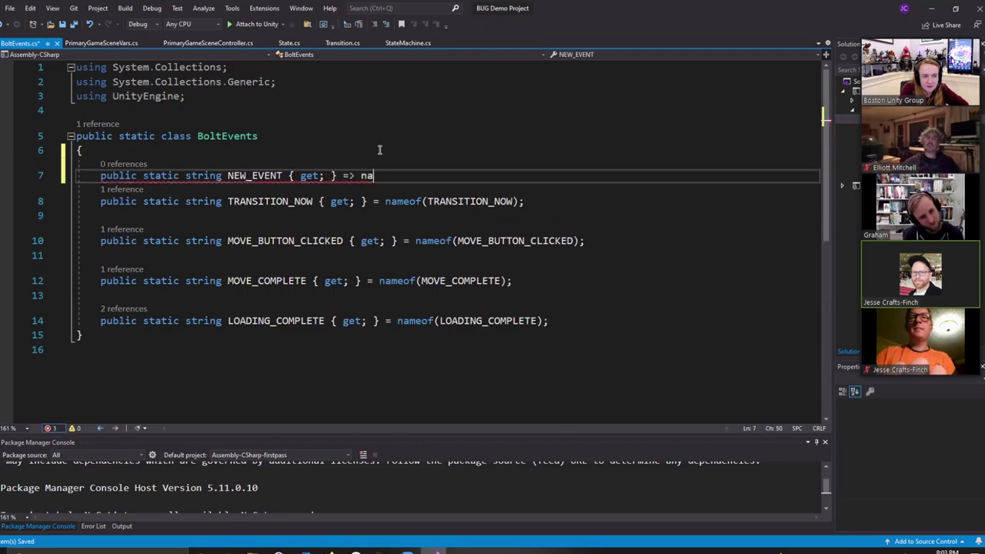
text(me)
text(of(T)
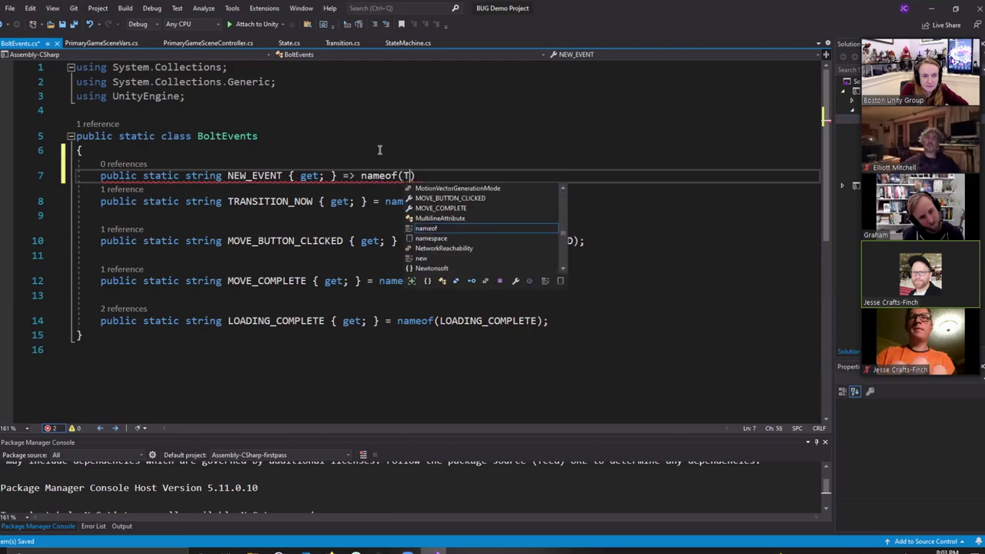
text(RANSITION_NOW))
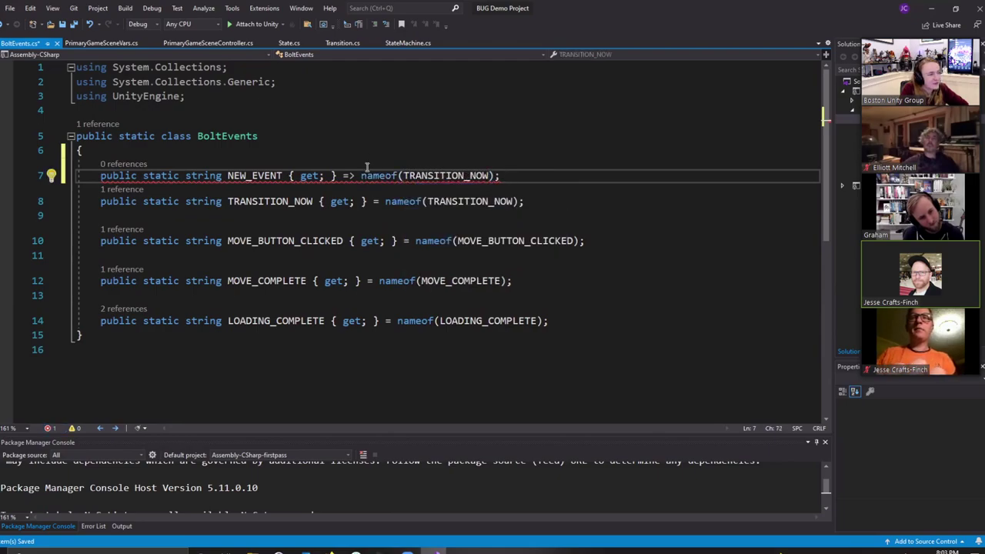
mouse_move(363, 176)
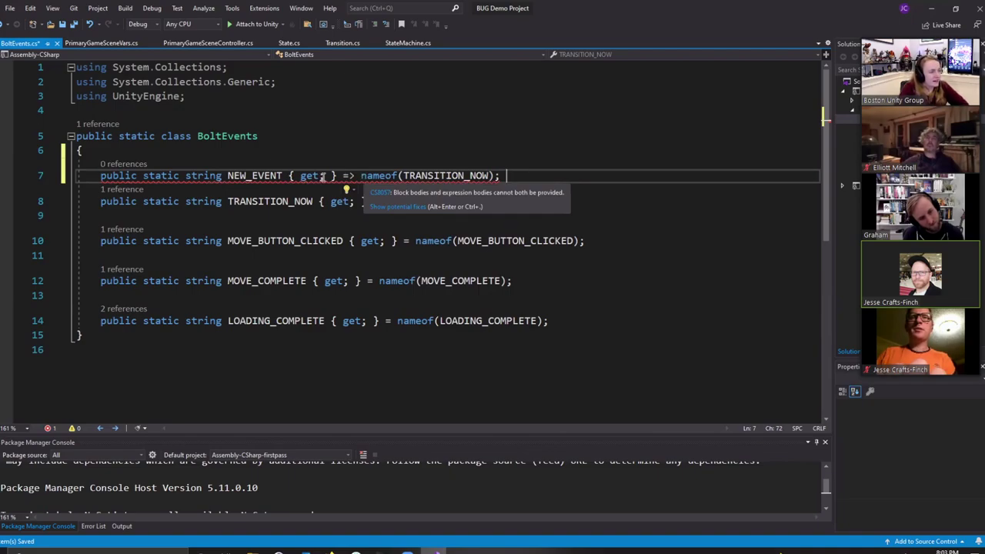
click(362, 175)
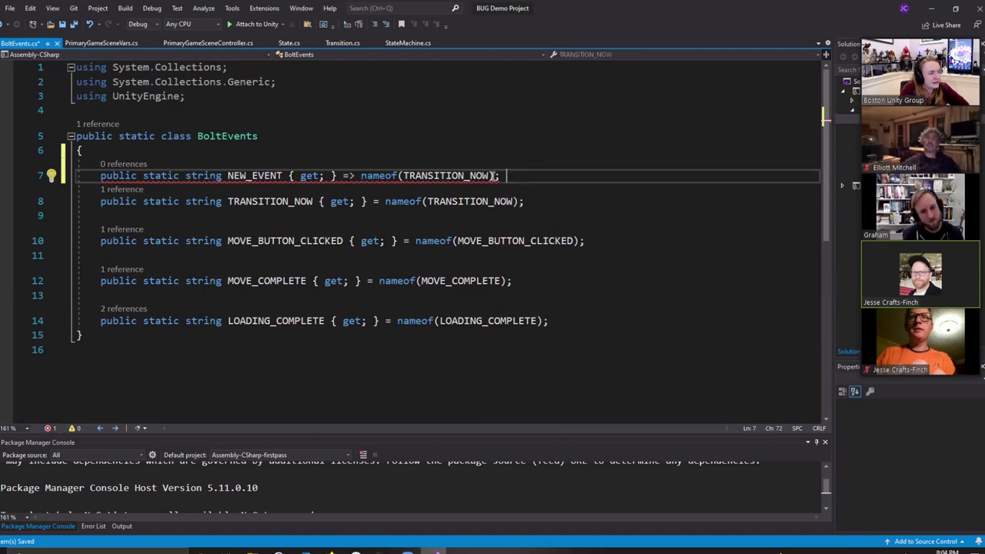
click(42, 179)
key(Delete)
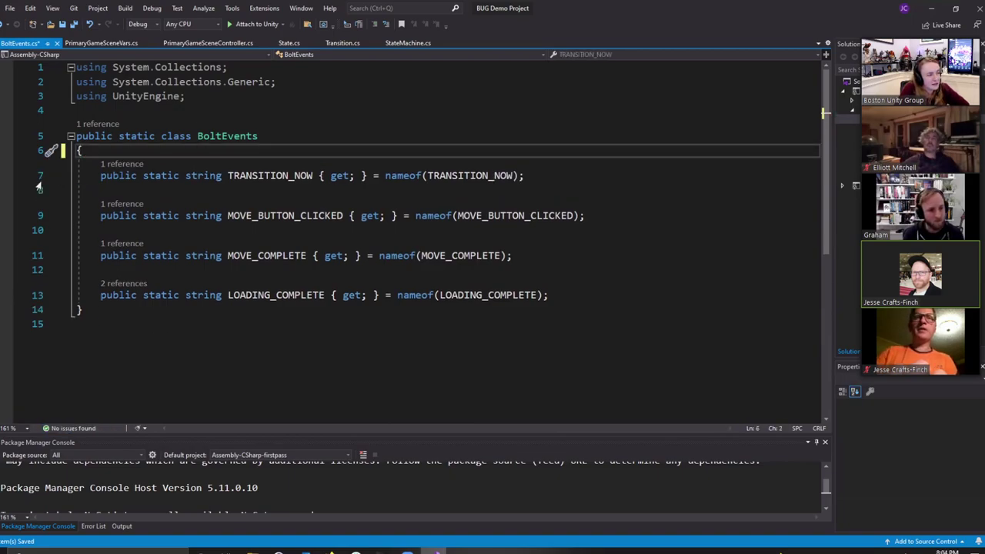
key(ctrl+s)
Step: Try a public const string NEW_EVENT using nameof, then delete it and save
click(377, 176)
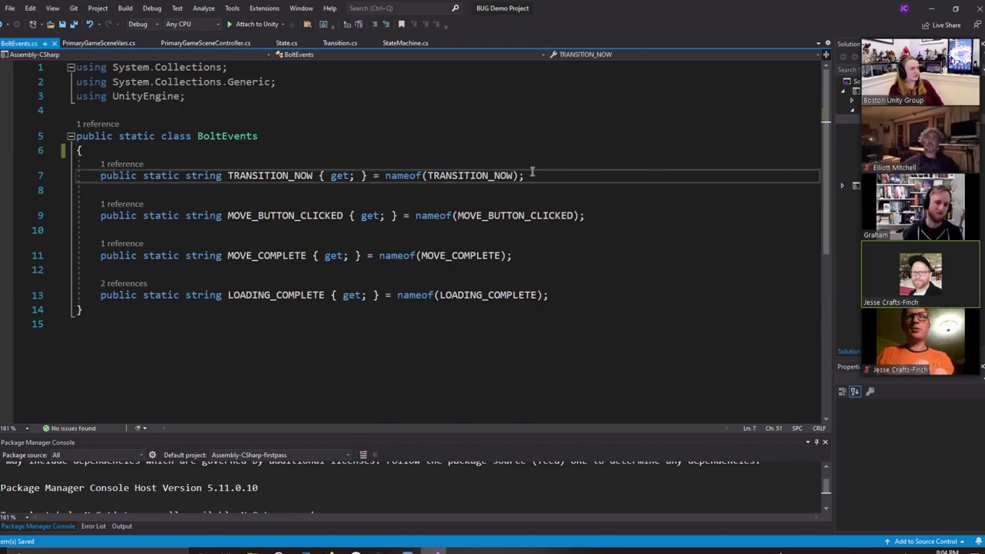
click(341, 158)
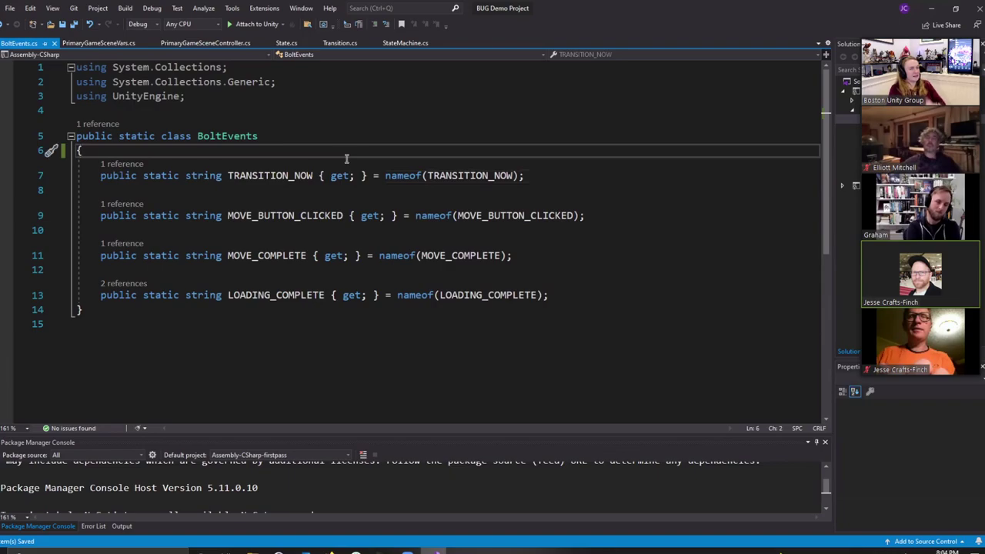
key(Return)
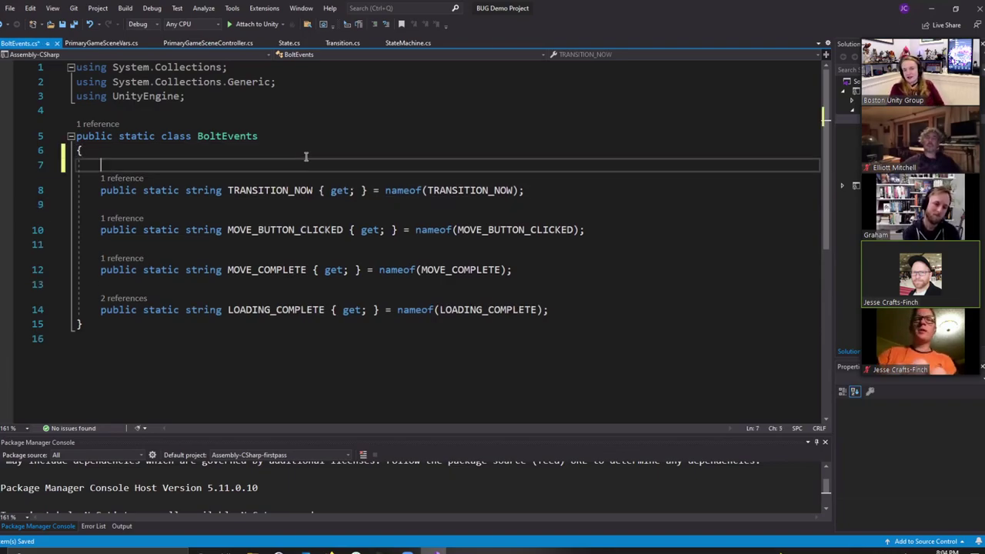
text(public const)
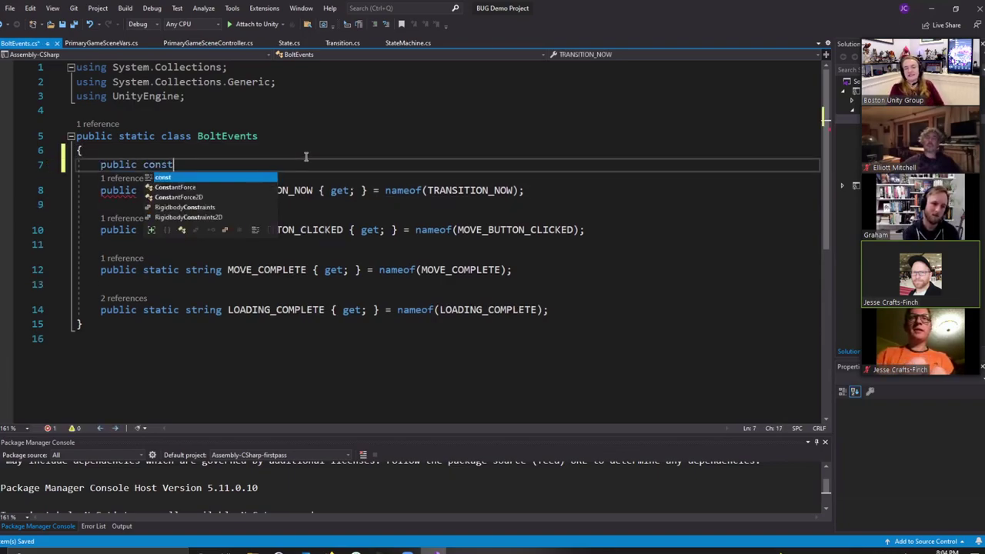
text( string NEW_EVENT = nam)
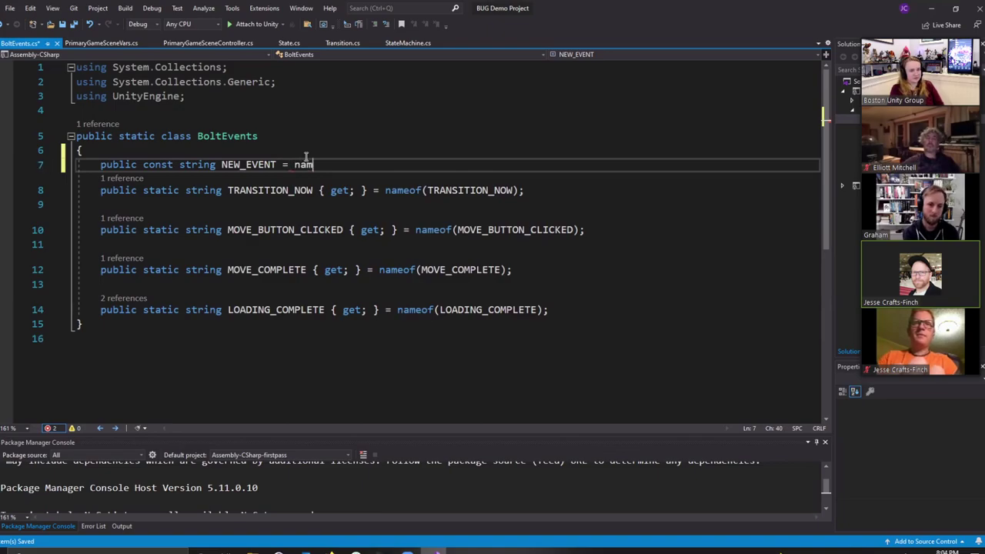
text(eof(n)
key(BackSpace)
key(BackSpace)
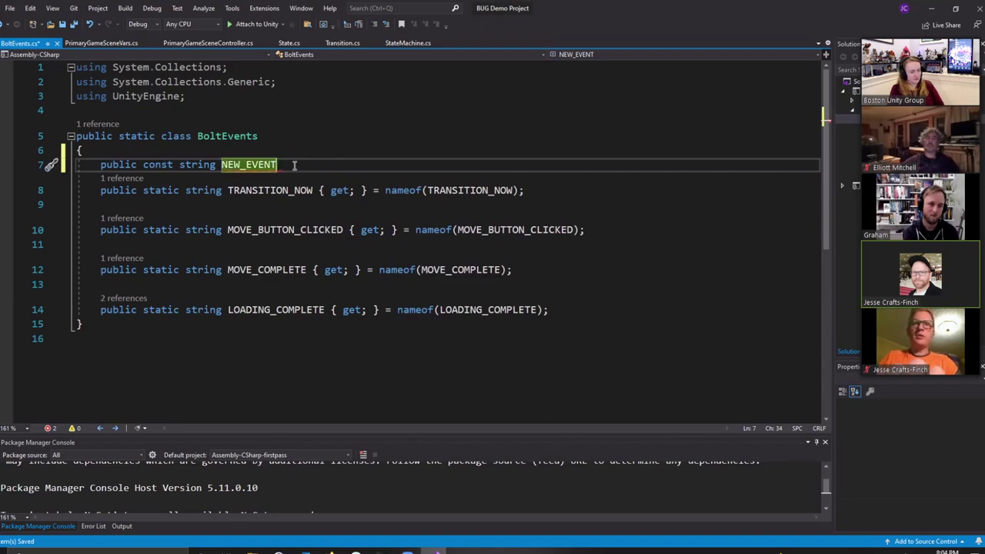
drag(277, 165, 90, 166)
key(BackSpace)
key(BackSpace)
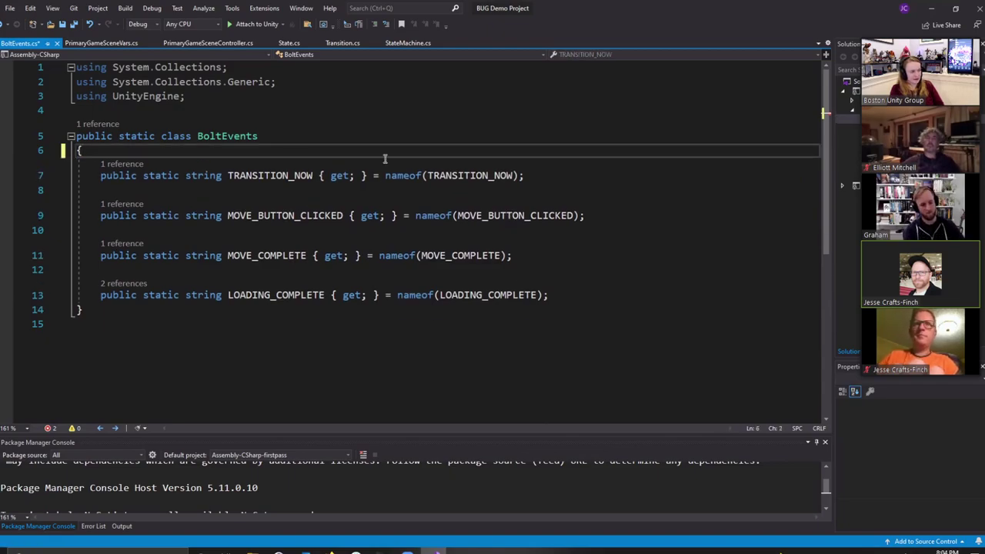
click(560, 171)
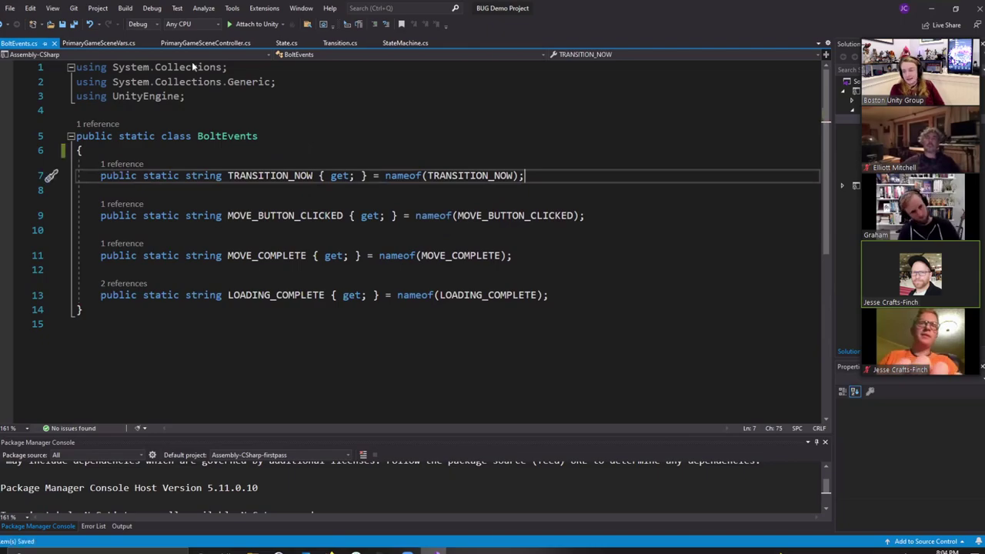
key(ctrl+s)
key(Left)
key(Left)
shift+click(88, 175)
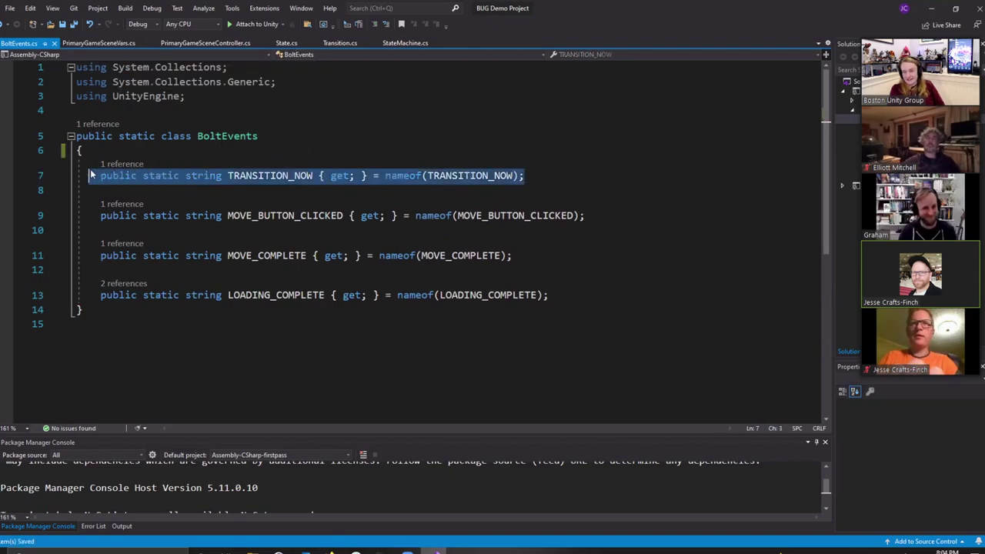
click(88, 175)
key(alt+Tab)
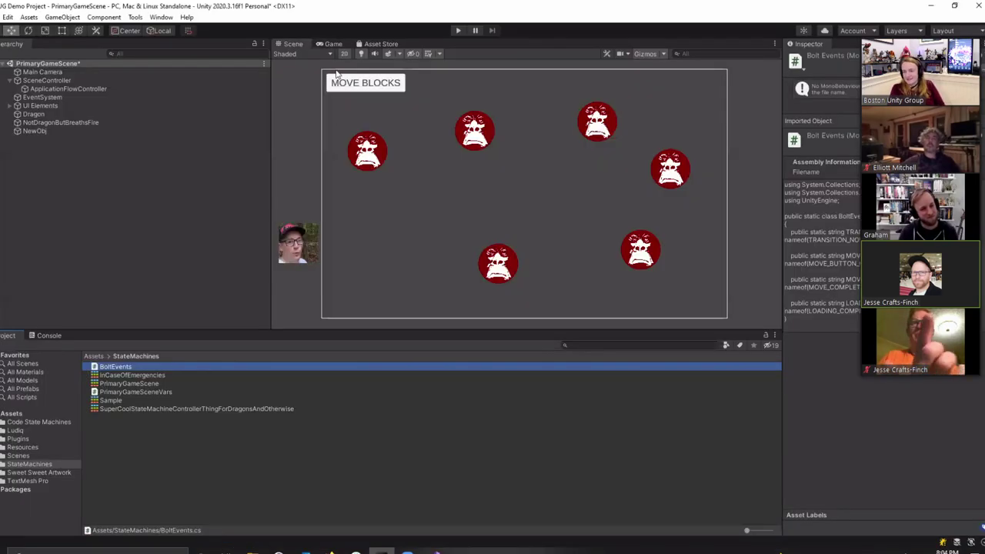
click(137, 17)
mouse_move(148, 30)
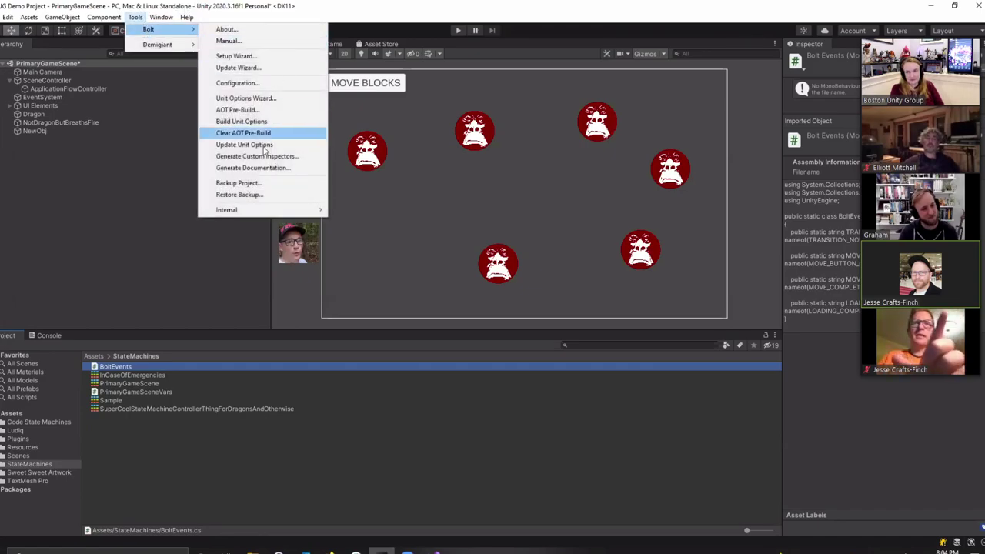
click(231, 40)
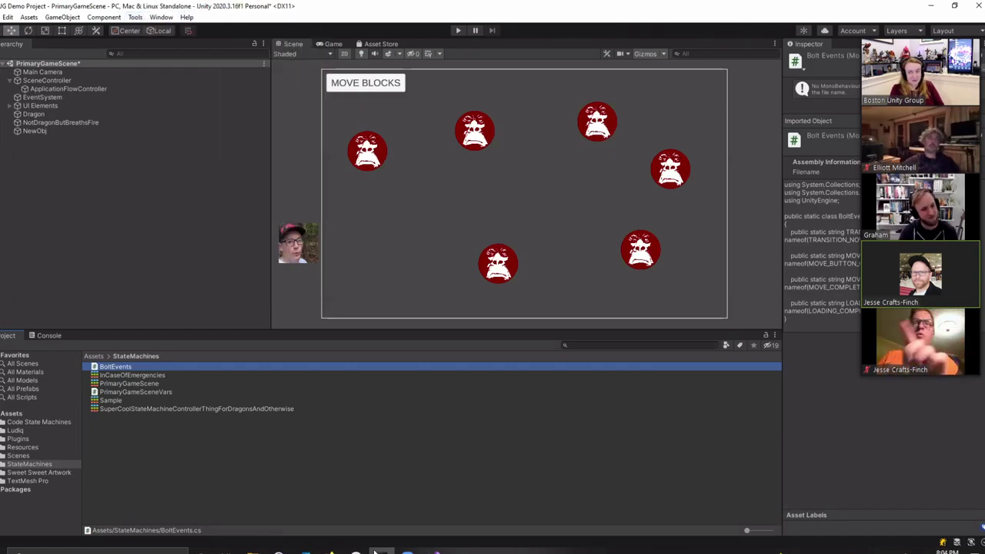
click(375, 551)
drag(264, 139, 23, 125)
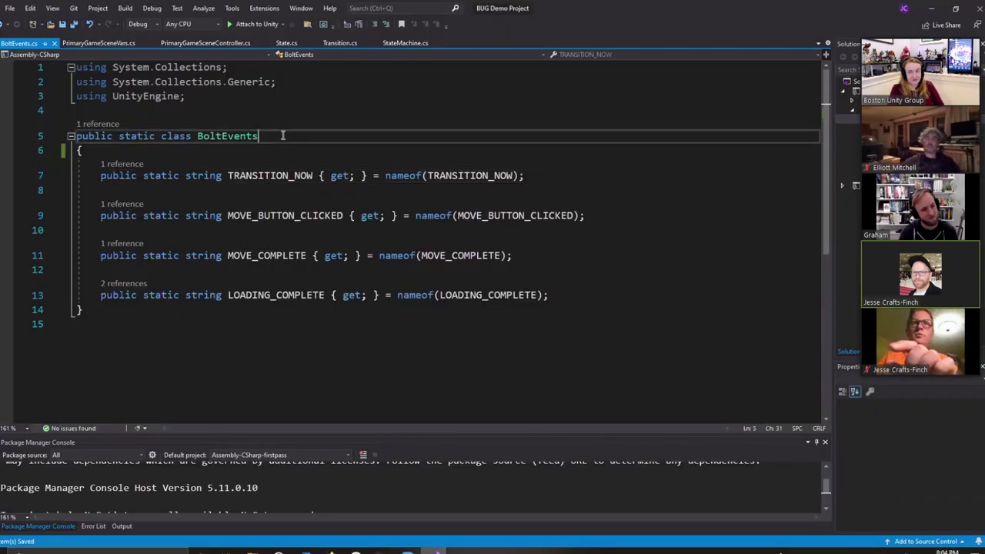
click(327, 146)
click(407, 551)
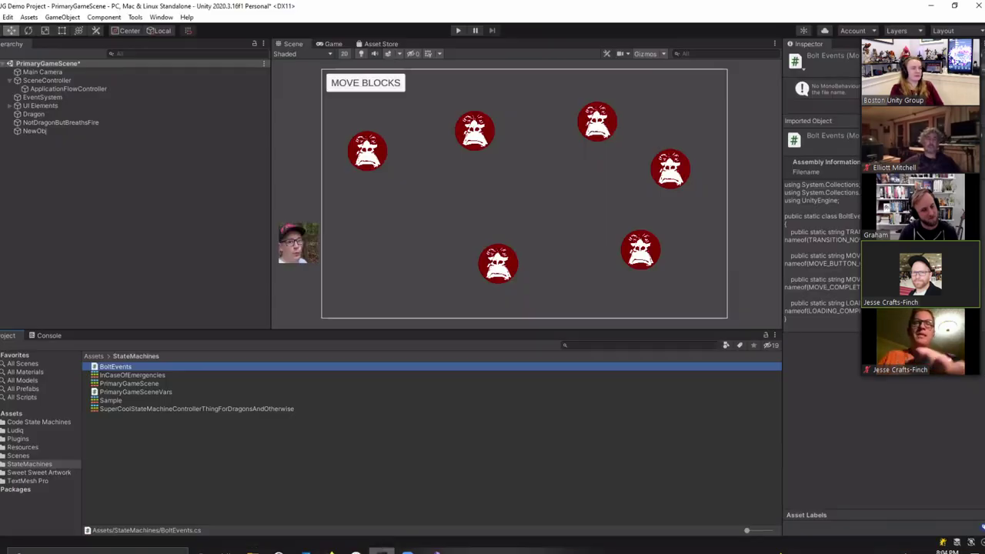
click(137, 17)
mouse_move(148, 30)
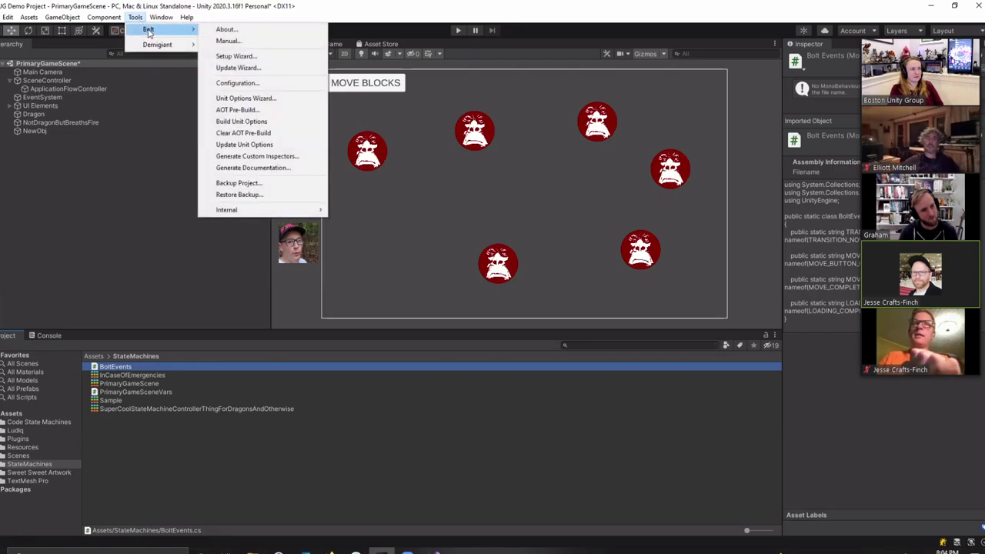
click(255, 100)
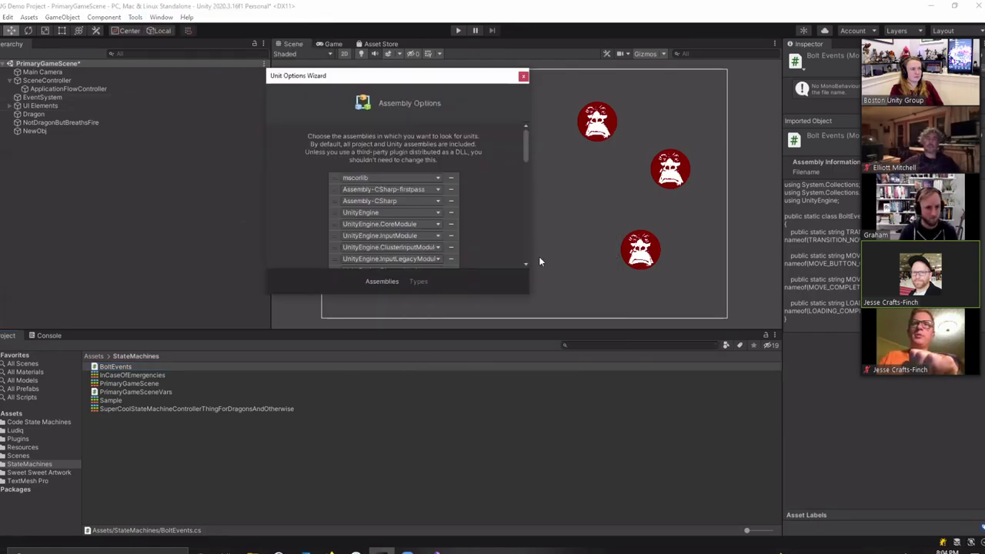
drag(527, 150, 527, 242)
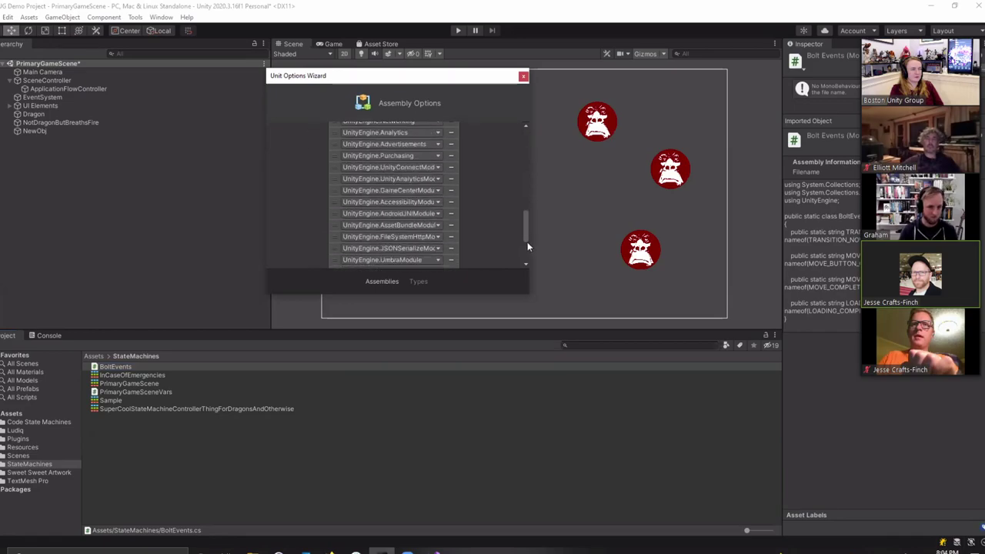
click(394, 251)
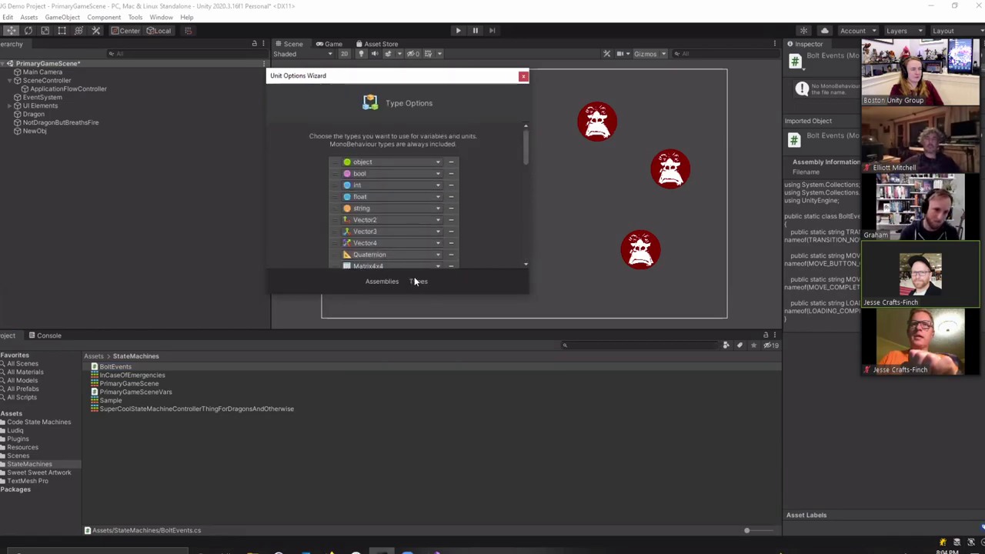
drag(525, 136, 524, 241)
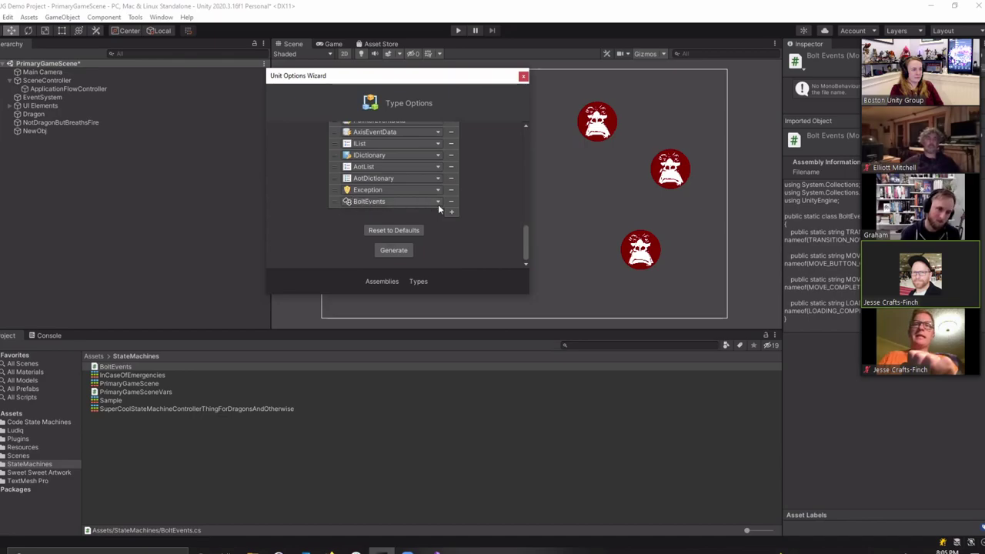
click(521, 78)
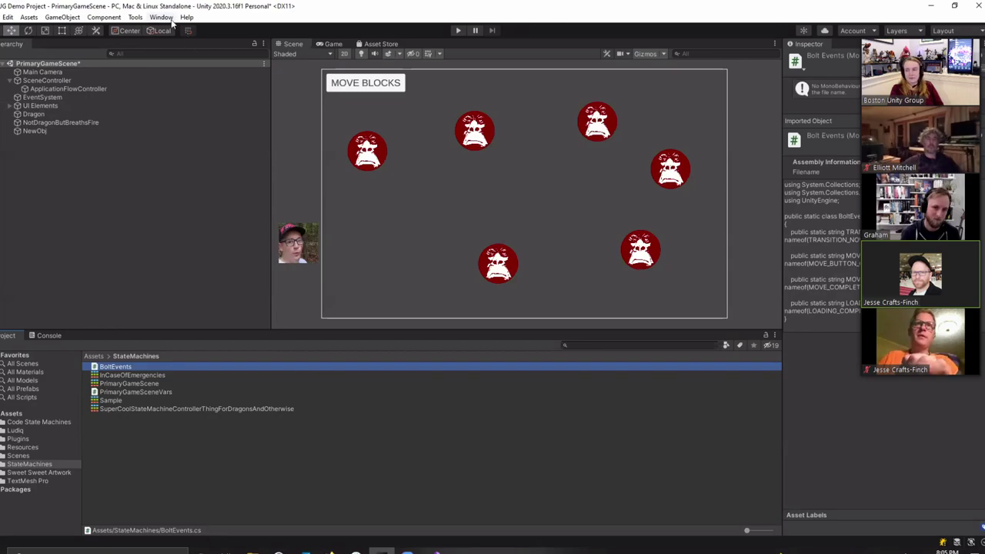
Step: Review the TRANSITION_NOW, MOVE_BUTTON_CLICKED, MOVE_COMPLETE and LOADING_COMPLETE strings in BoltEvents.cs
click(138, 18)
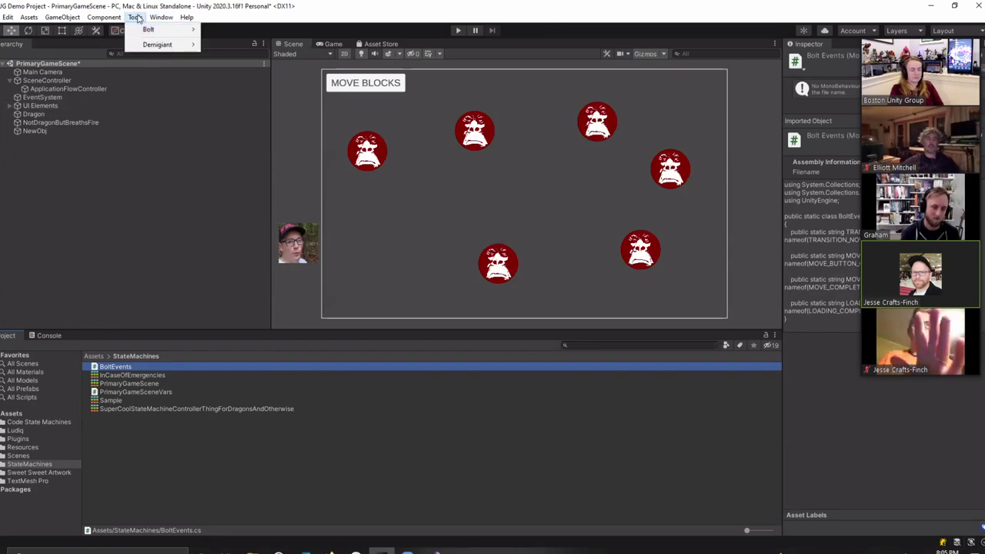
click(137, 18)
click(437, 552)
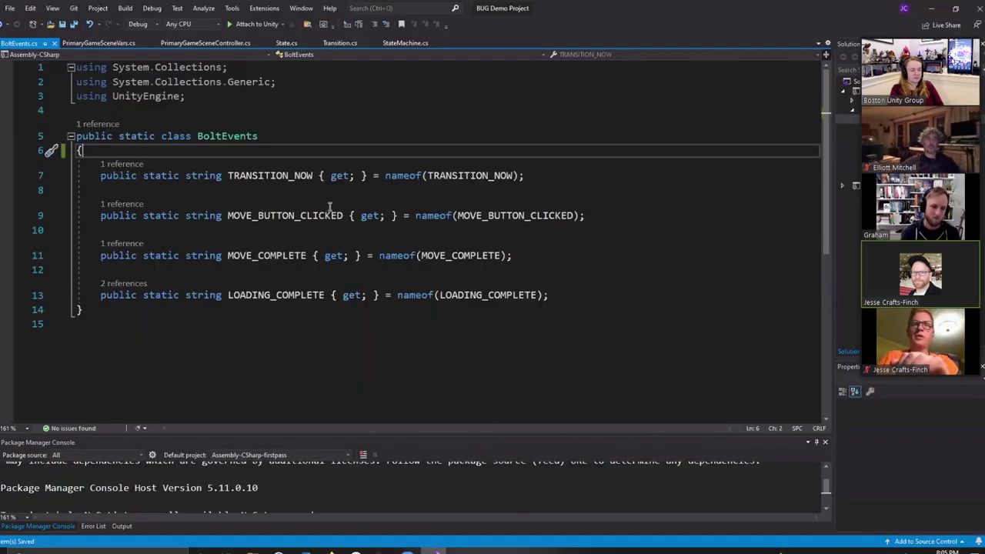
click(254, 175)
click(279, 217)
click(279, 256)
click(278, 295)
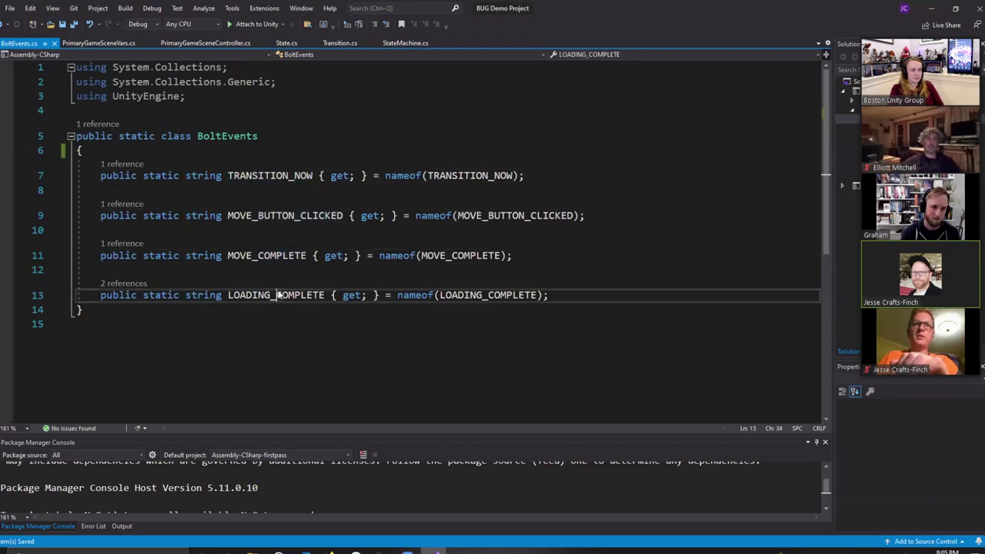
click(302, 386)
Step: Run Tools > Bolt > Update Unit Options in Unity to rebuild the unit database
key(alt+Tab)
click(135, 17)
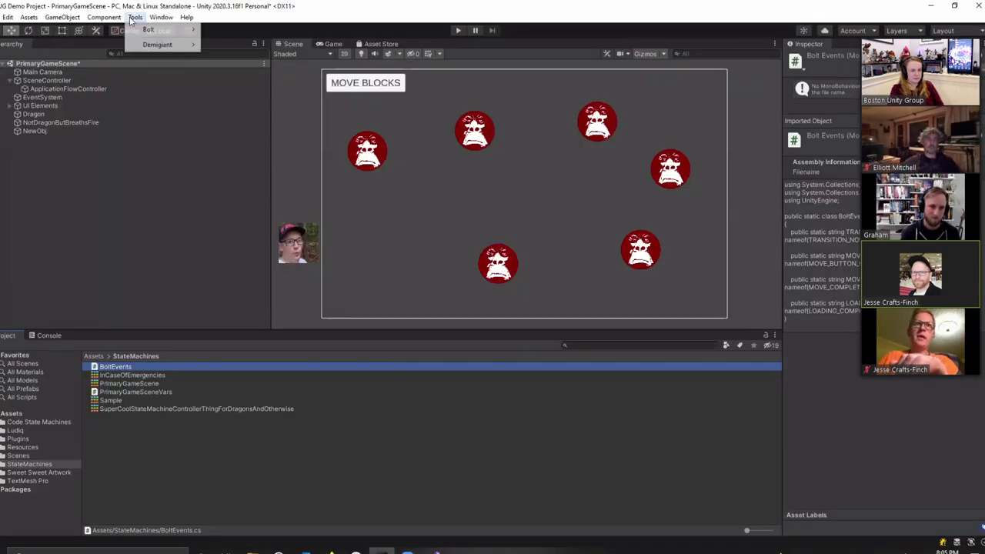
mouse_move(147, 29)
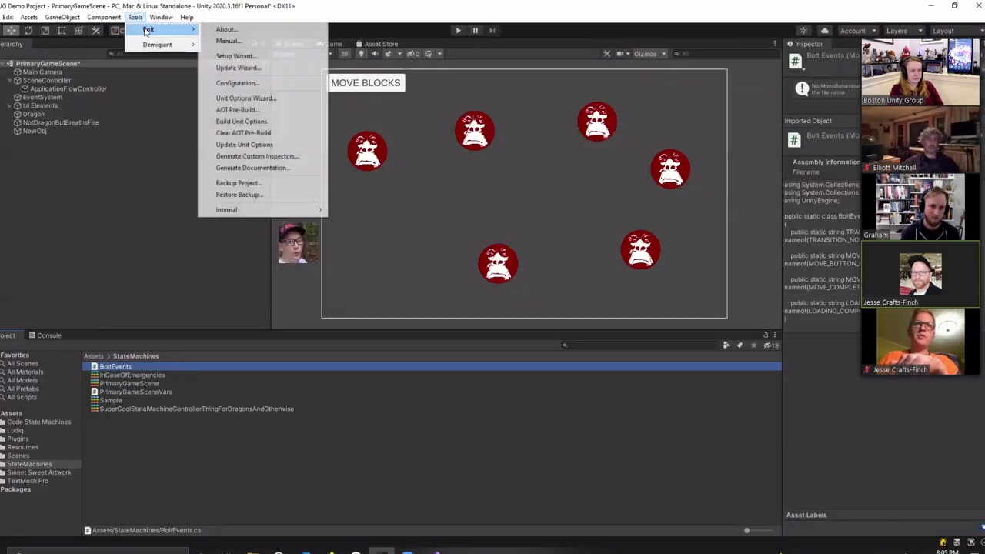
click(245, 145)
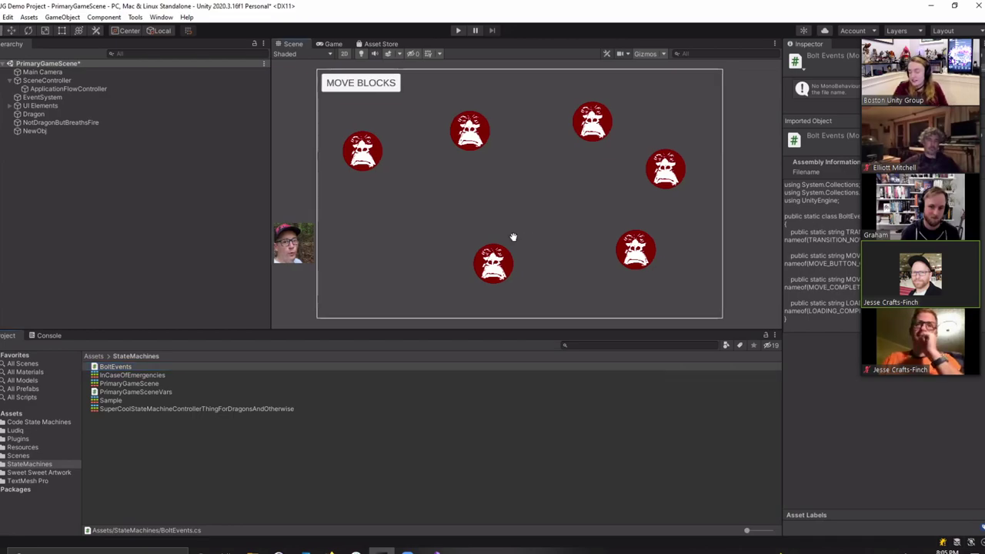
Step: Make the Scene view taller and wider, pan it slightly, then stop screen sharing in Zoom
drag(513, 235, 534, 241)
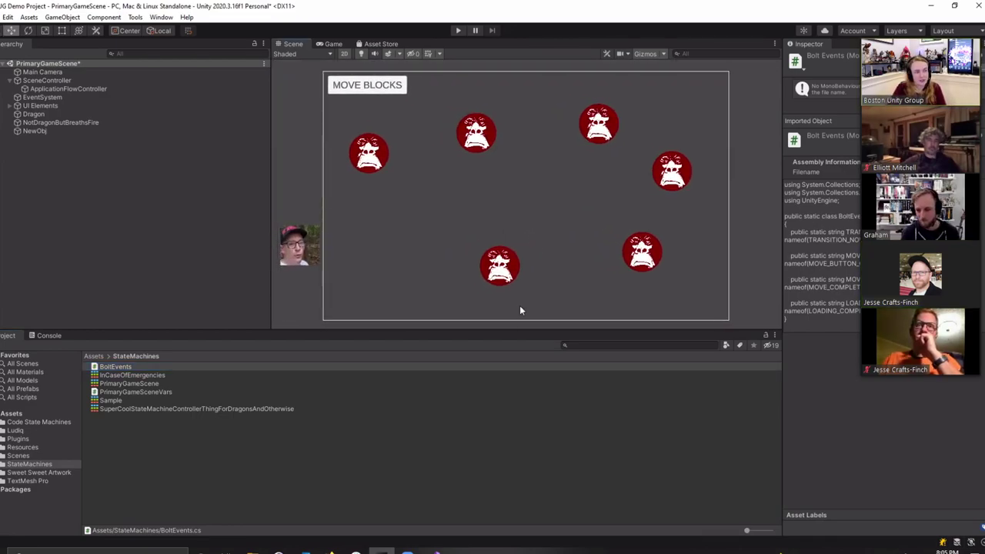
drag(515, 332, 510, 434)
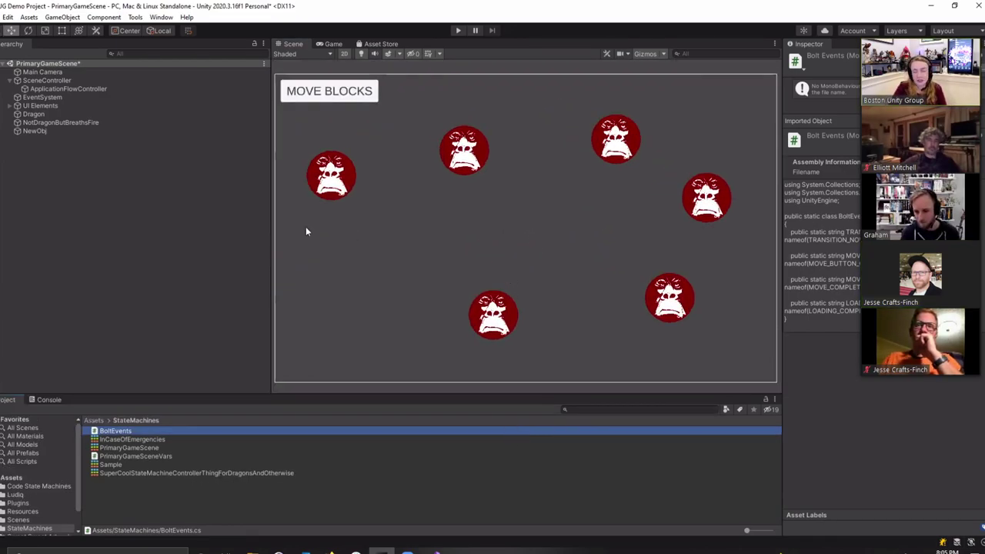
drag(272, 224, 185, 231)
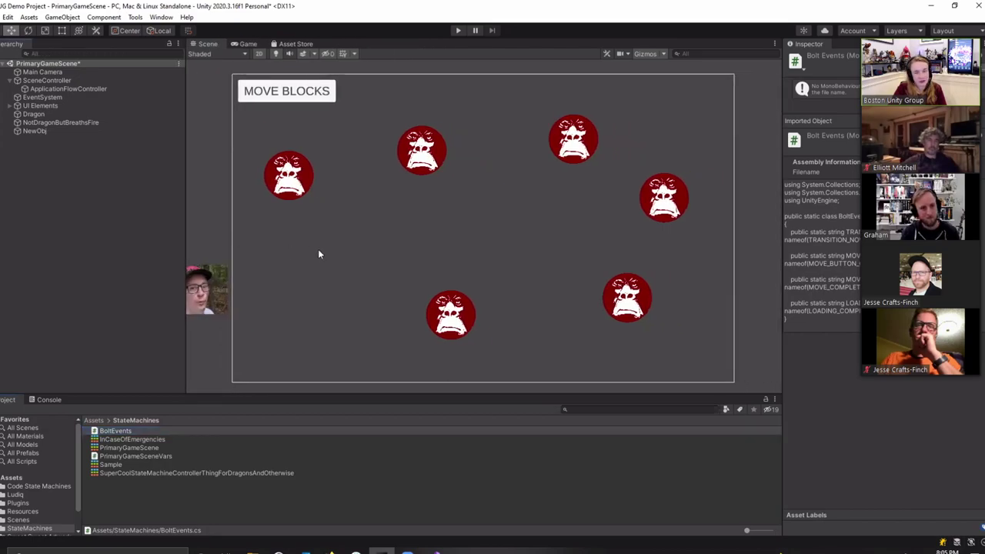
drag(313, 250, 291, 251)
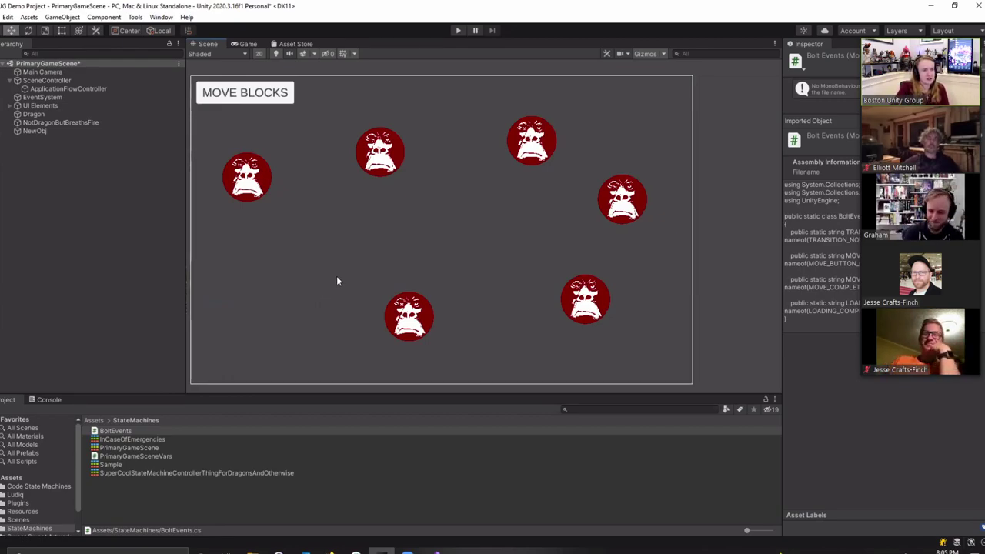
mouse_move(407, 552)
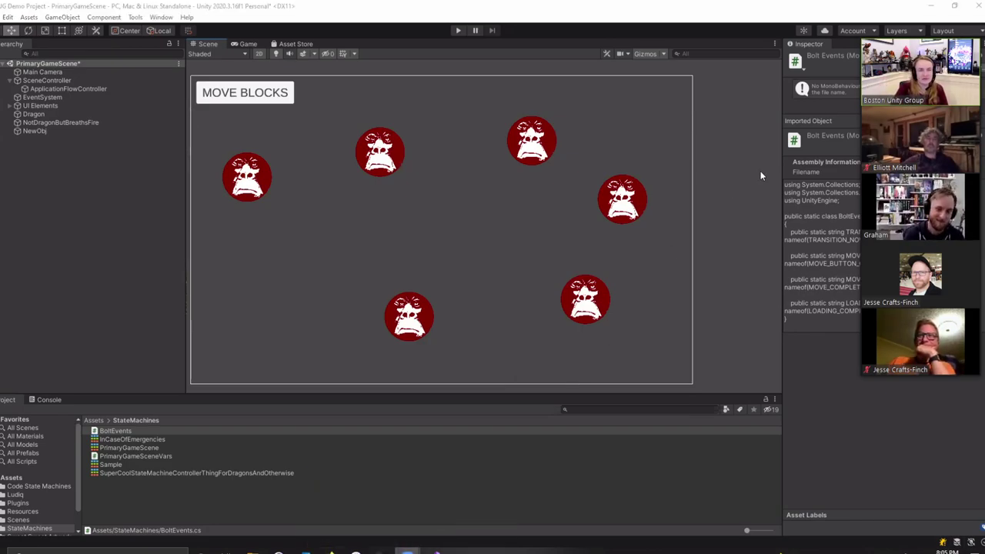
click(585, 23)
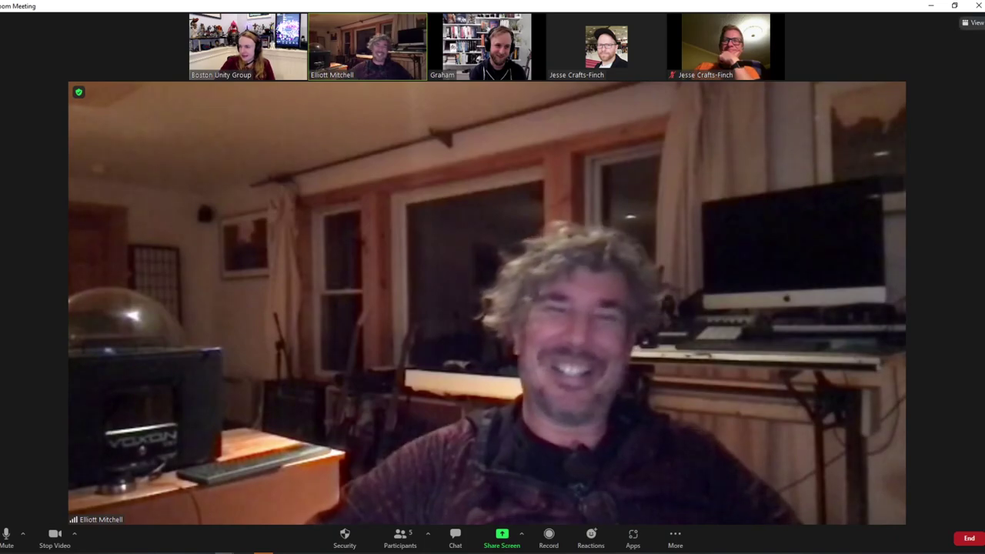
Step: Switch the Zoom meeting layout from single speaker to Gallery view
click(973, 23)
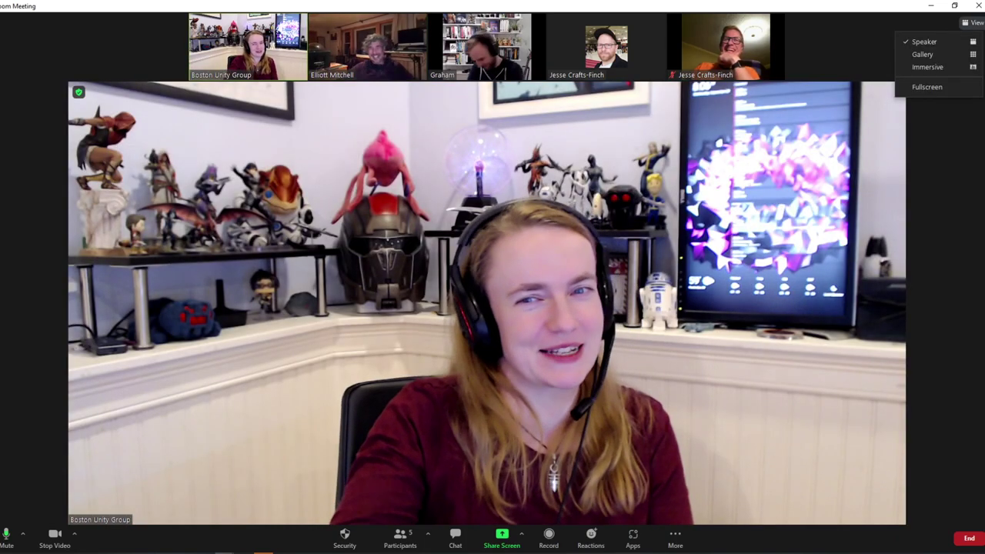
click(923, 54)
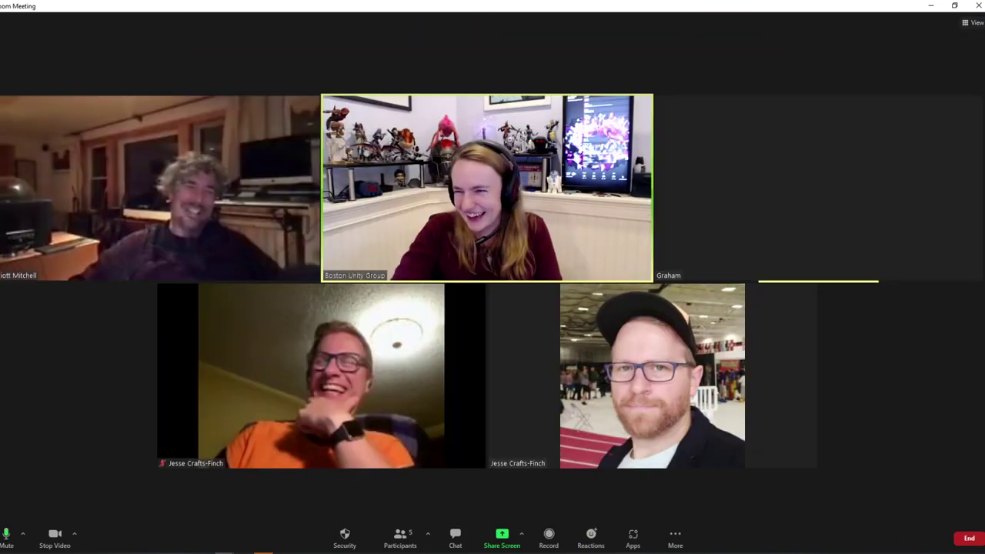